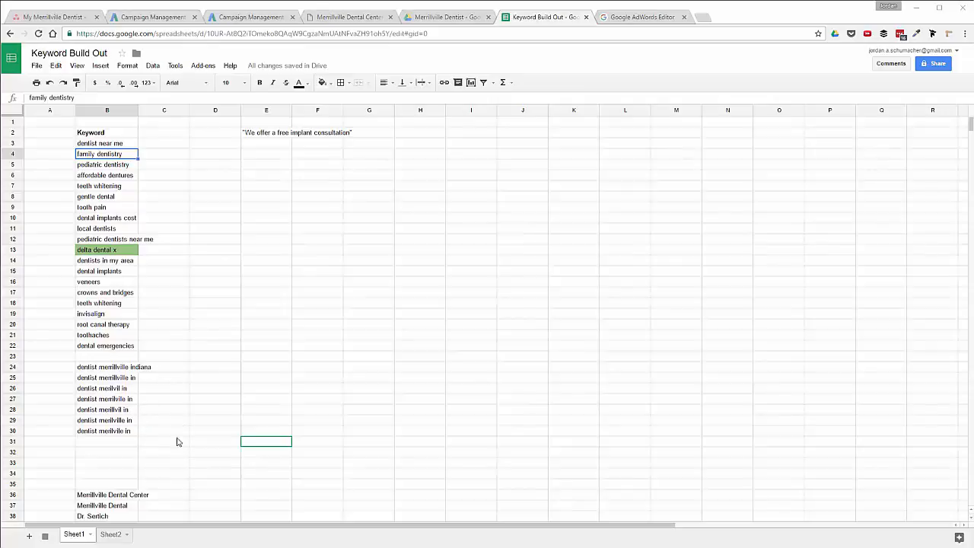
Scroll through the Keyword Build Out list to review the keywords.
click(154, 478)
scroll(155, 478, down, 1)
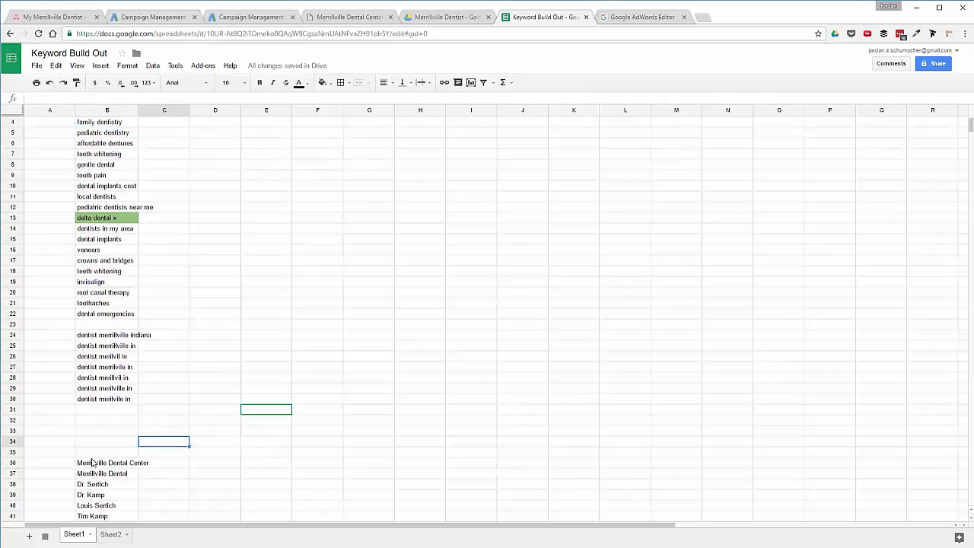
scroll(143, 479, down, 1)
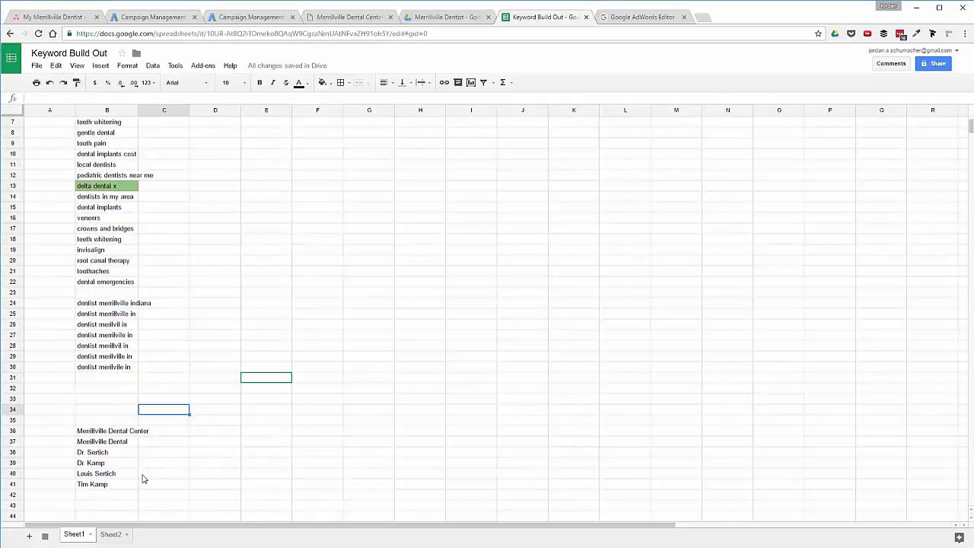
scroll(143, 479, up, 2)
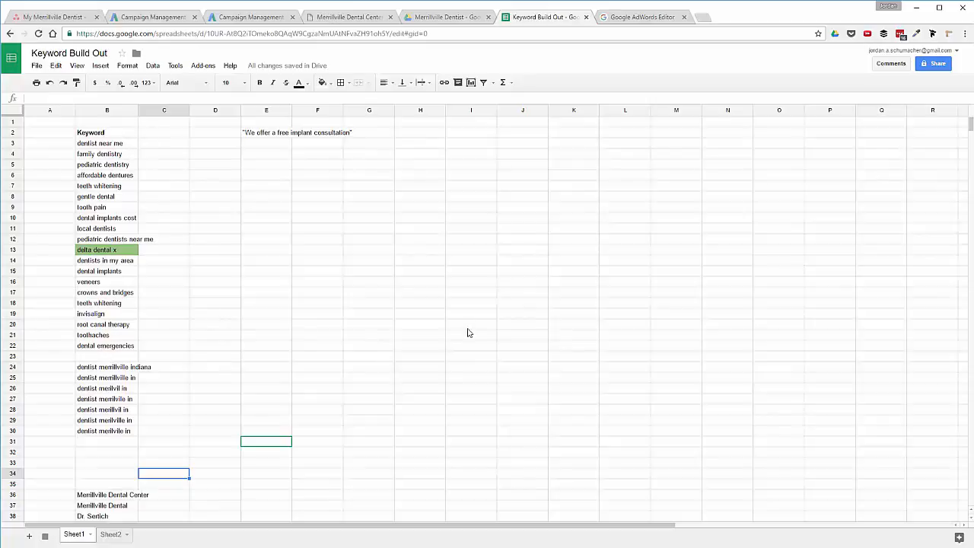
Review the free implant consultation note in E2, then move to the Merrillville Dental Center website.
click(263, 137)
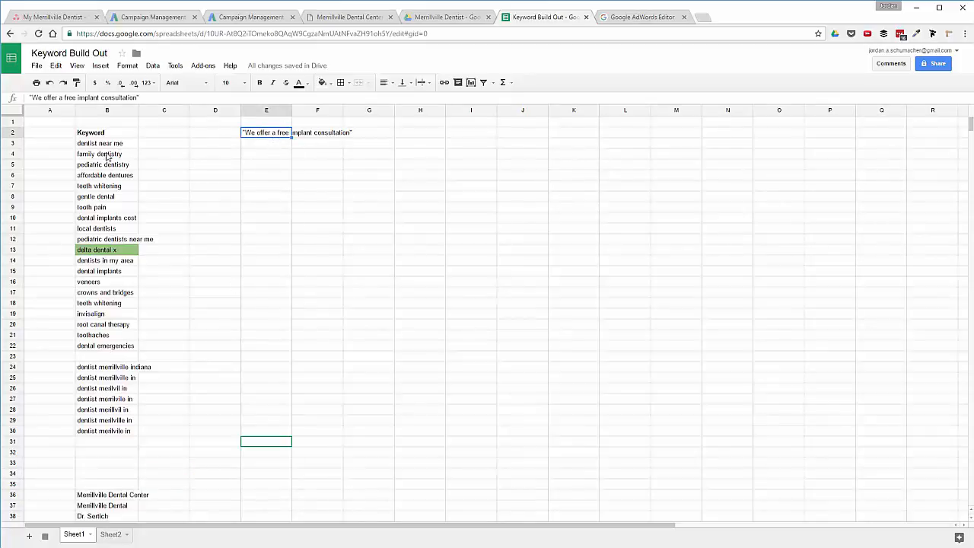
scroll(108, 158, down, 3)
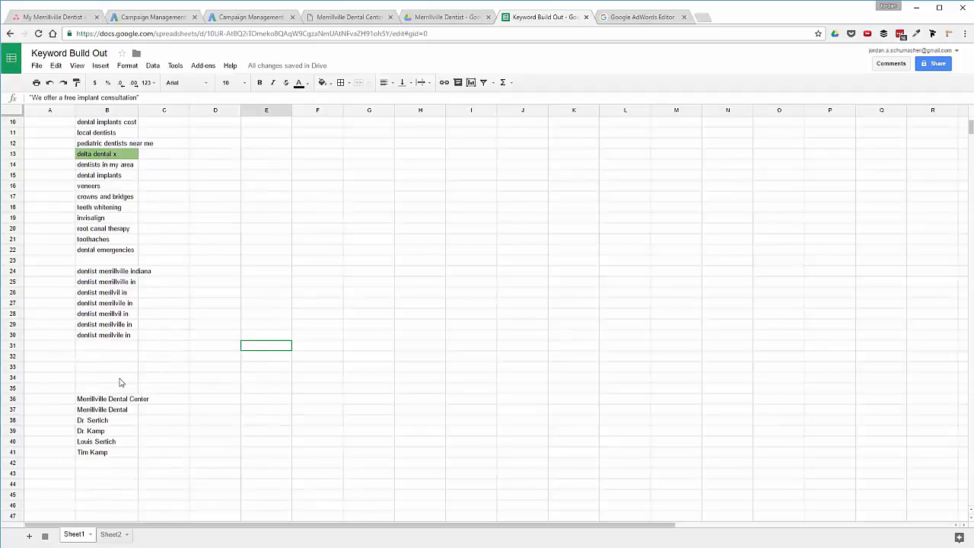
scroll(126, 298, up, 2)
scroll(126, 298, up, 1)
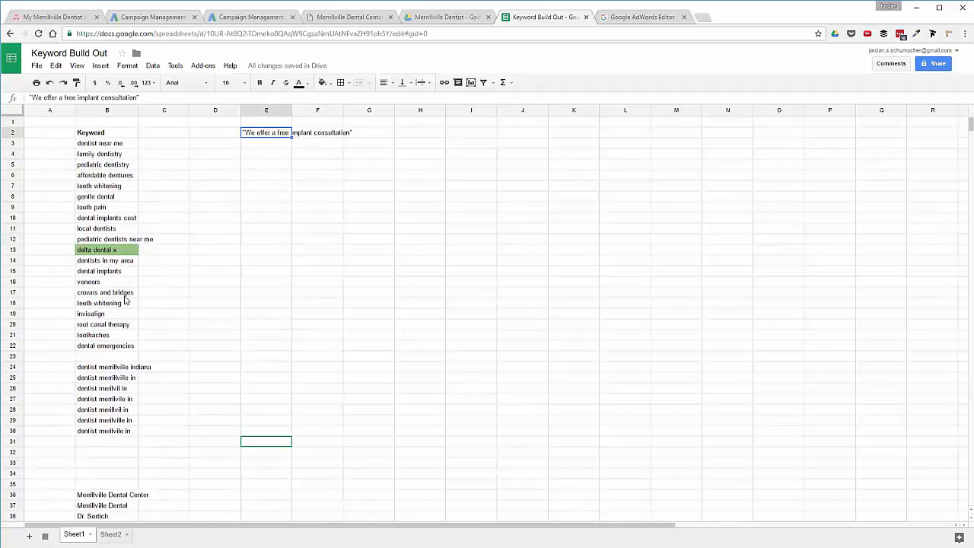
click(350, 16)
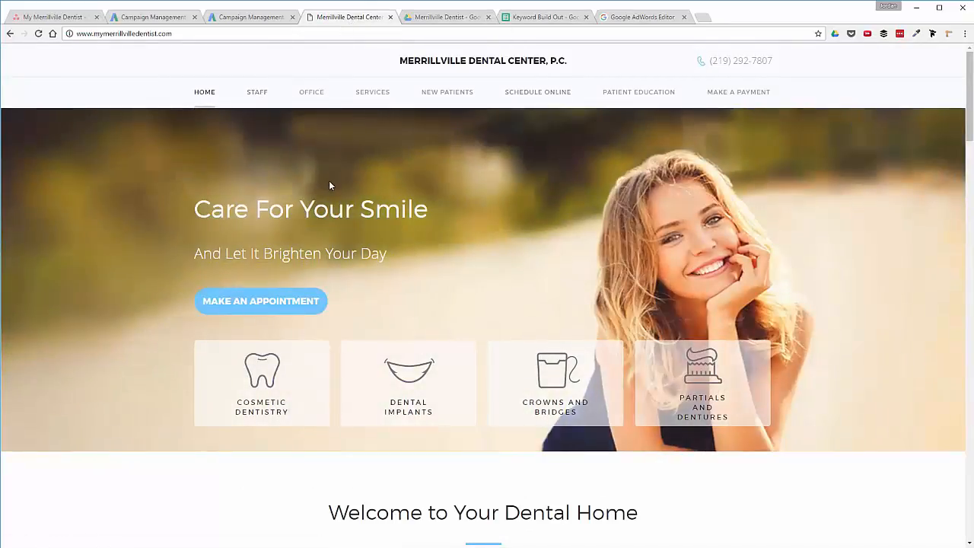
Read down the Merrillville Dental Center homepage and return to the top.
scroll(329, 184, down, 3)
scroll(330, 184, down, 2)
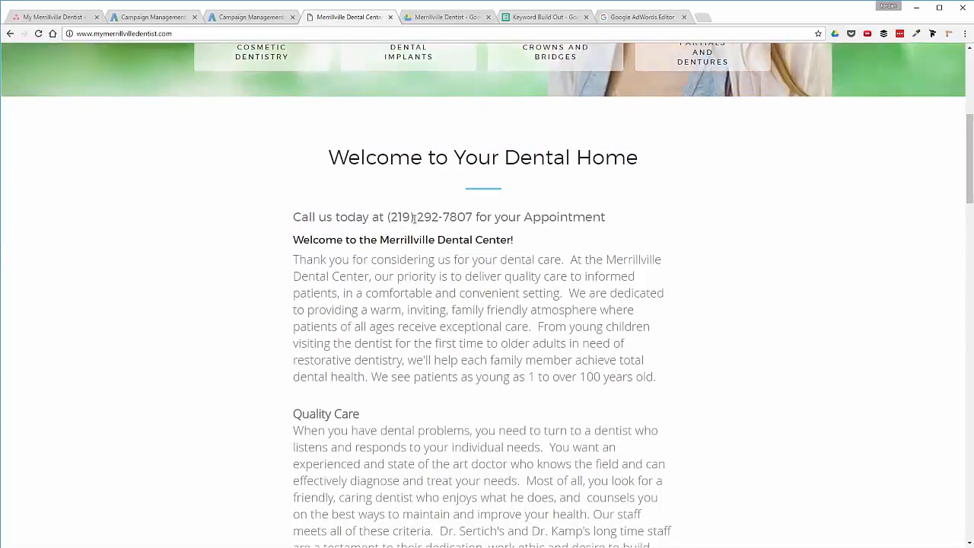
scroll(413, 217, down, 7)
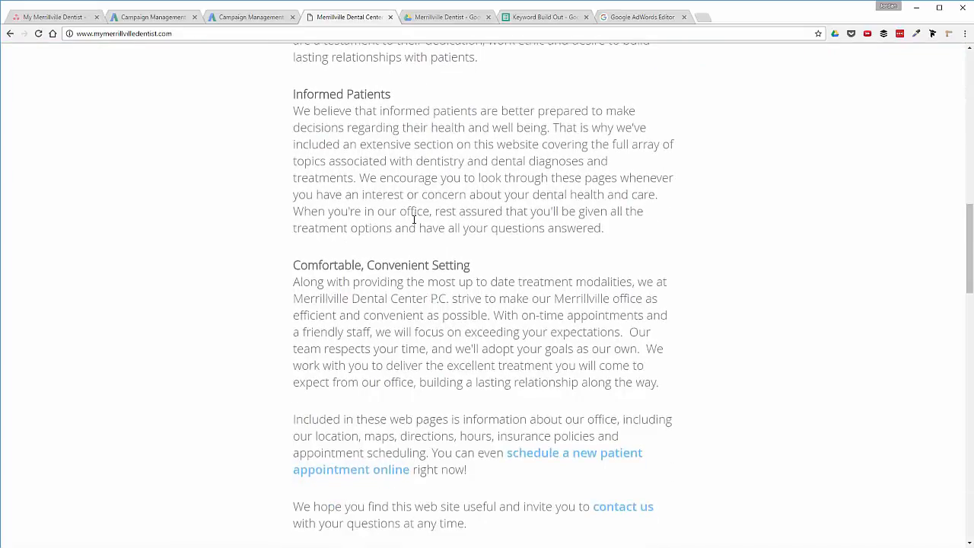
scroll(414, 241, down, 3)
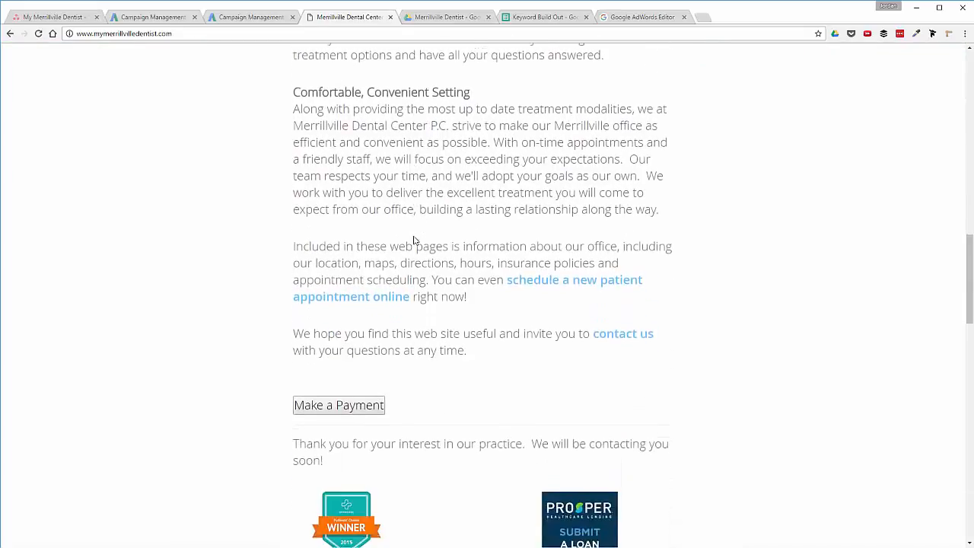
scroll(452, 265, down, 2)
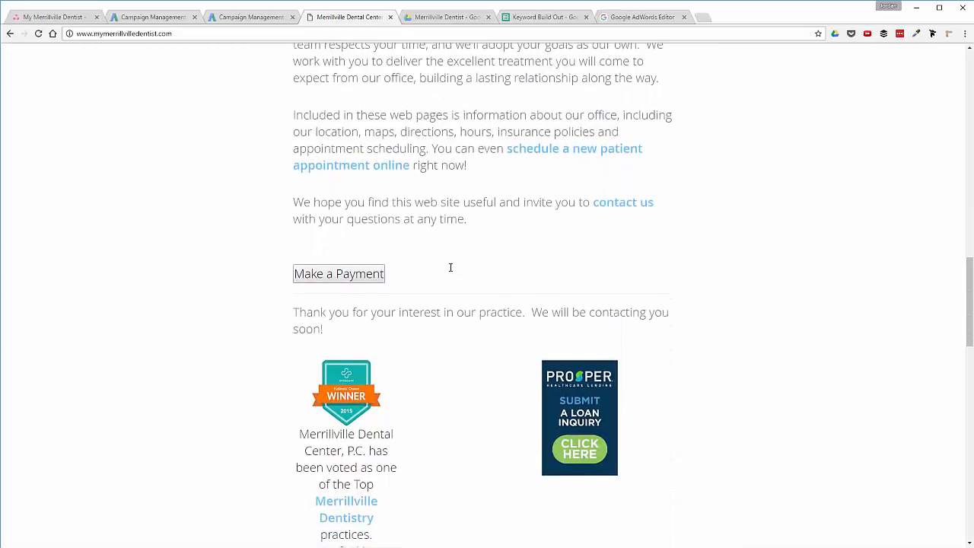
scroll(525, 271, down, 5)
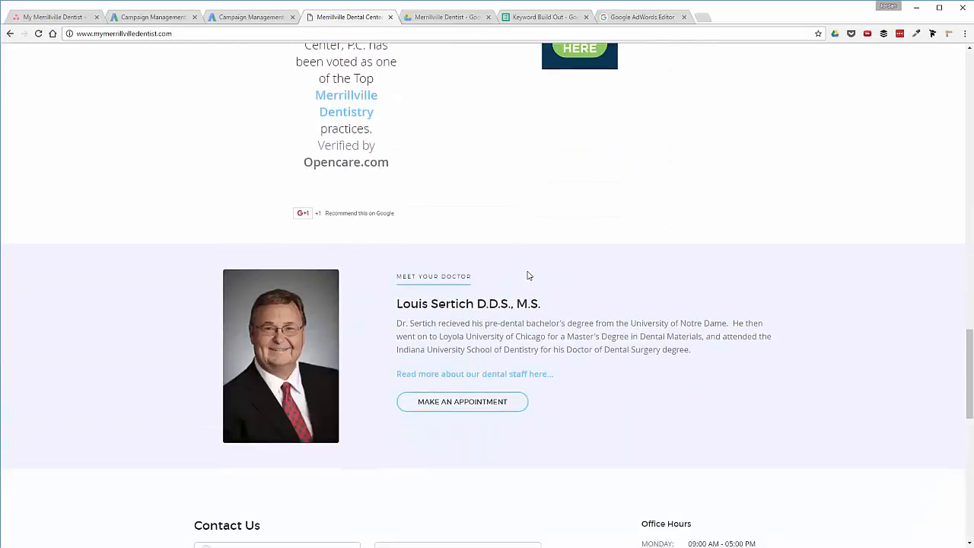
scroll(525, 272, up, 12)
scroll(525, 272, up, 10)
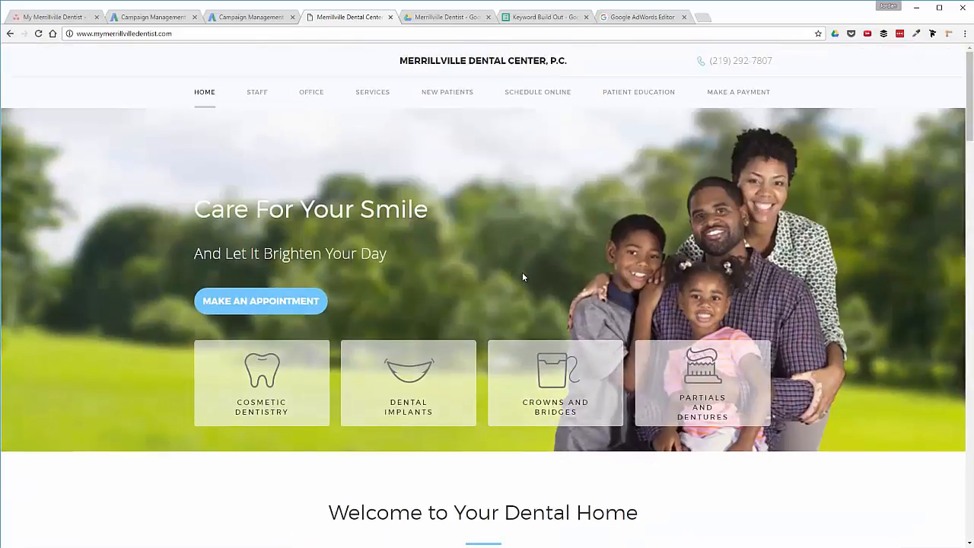
Glance at the Keyword Build Out sheet, then bring up the Campaign Management AdWords page.
click(565, 17)
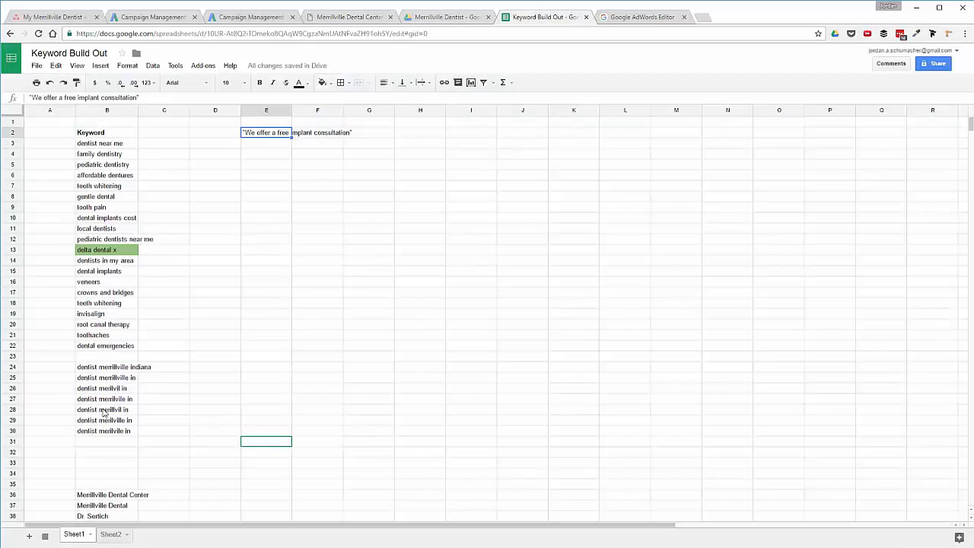
click(341, 17)
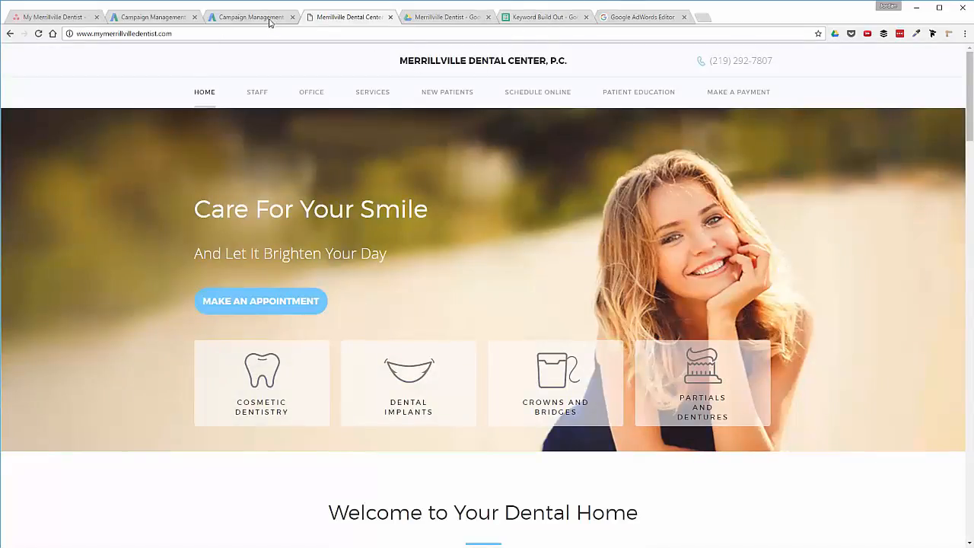
click(143, 19)
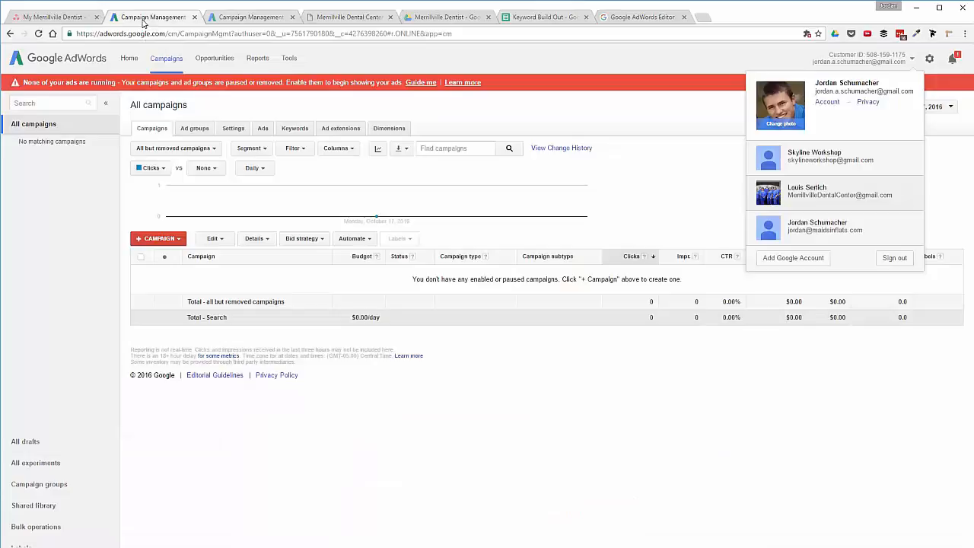
Scan the dental account's Search terms table, then go back via the dental site to the Keyword Build Out sheet.
click(217, 20)
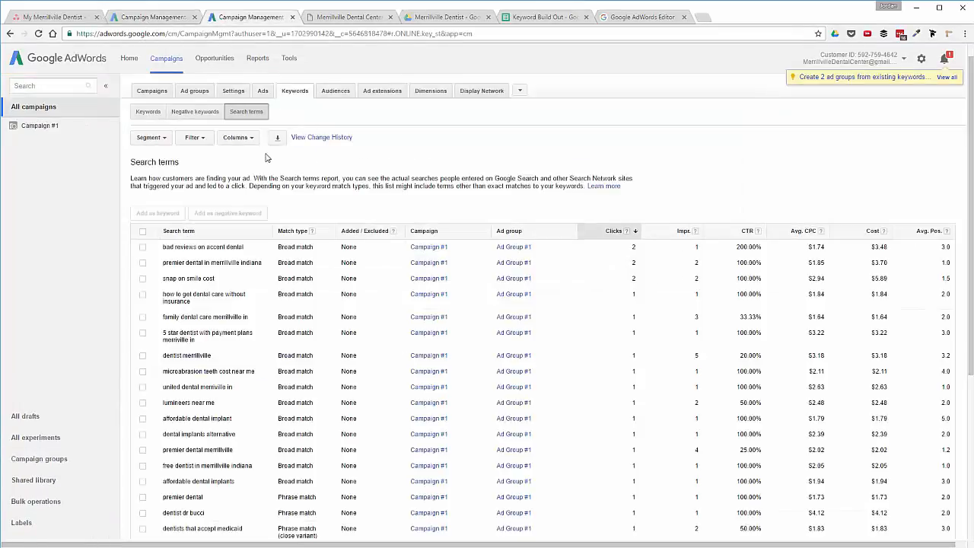
scroll(265, 287, down, 5)
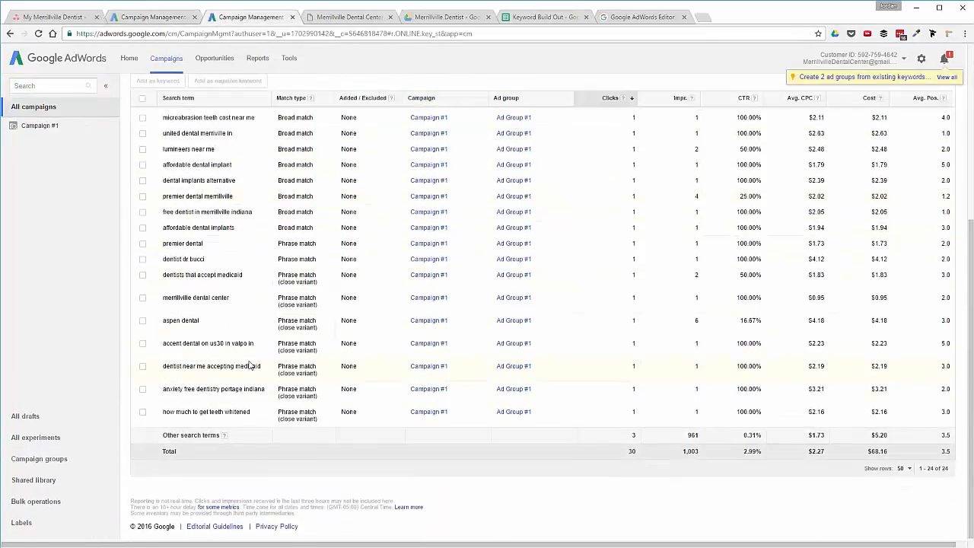
scroll(193, 278, up, 1)
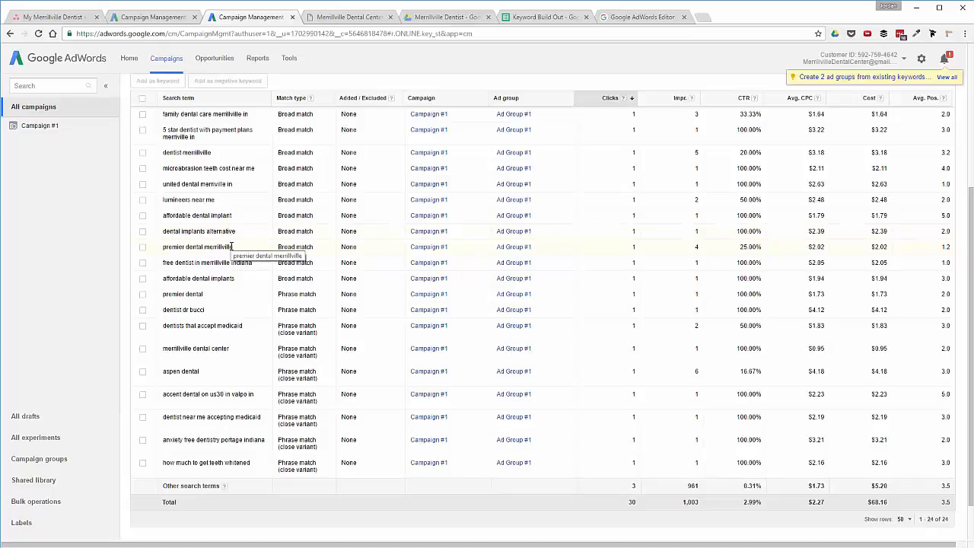
scroll(225, 251, up, 2)
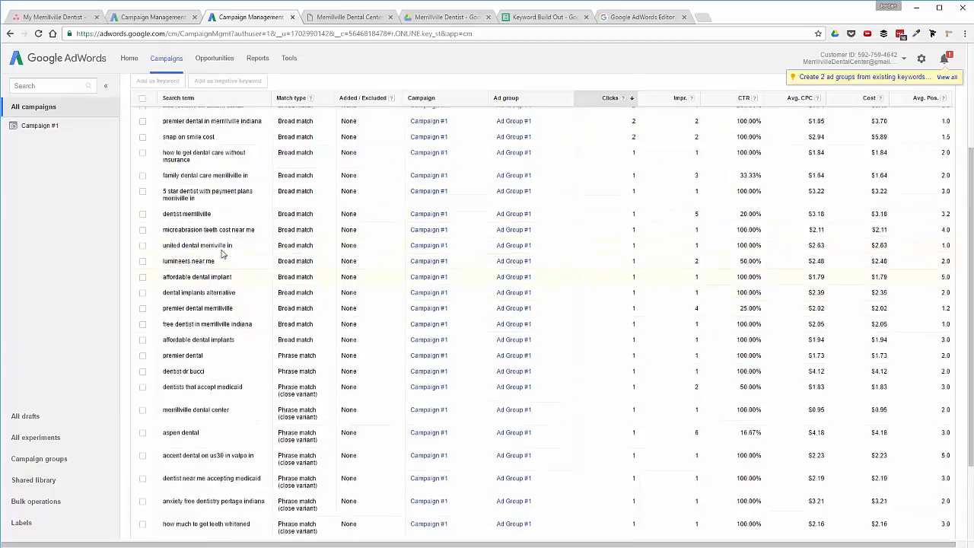
click(358, 18)
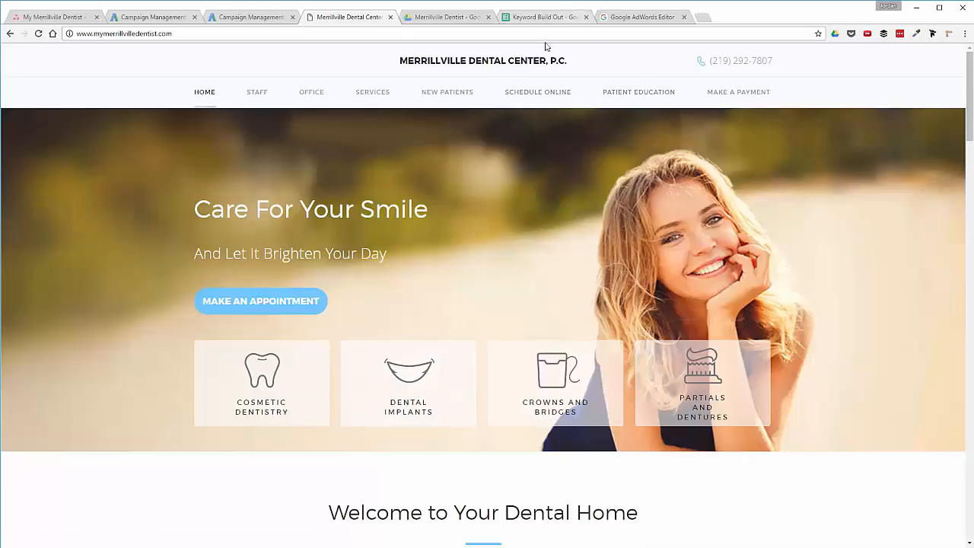
click(556, 19)
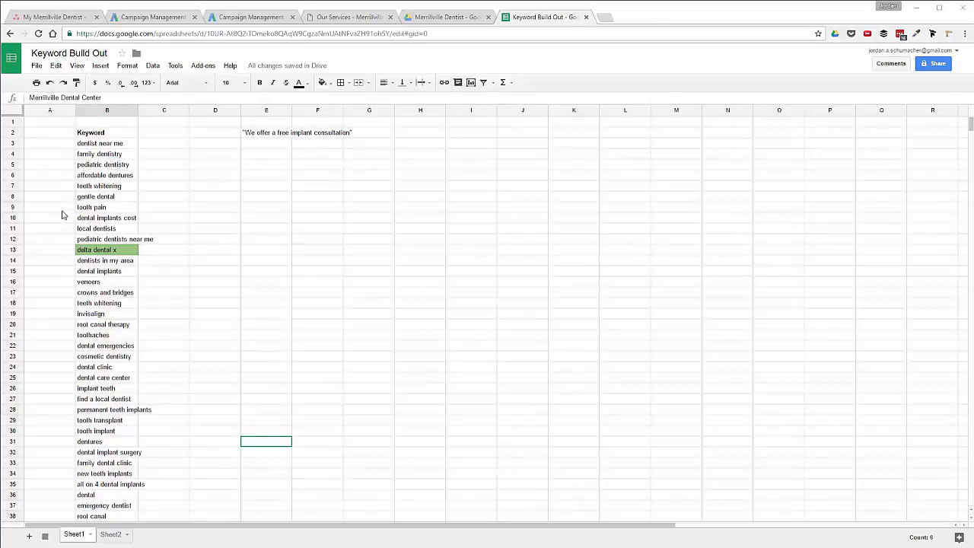
From C24, scroll the extended keyword list past row 60 and back to the top.
click(144, 371)
scroll(108, 385, down, 5)
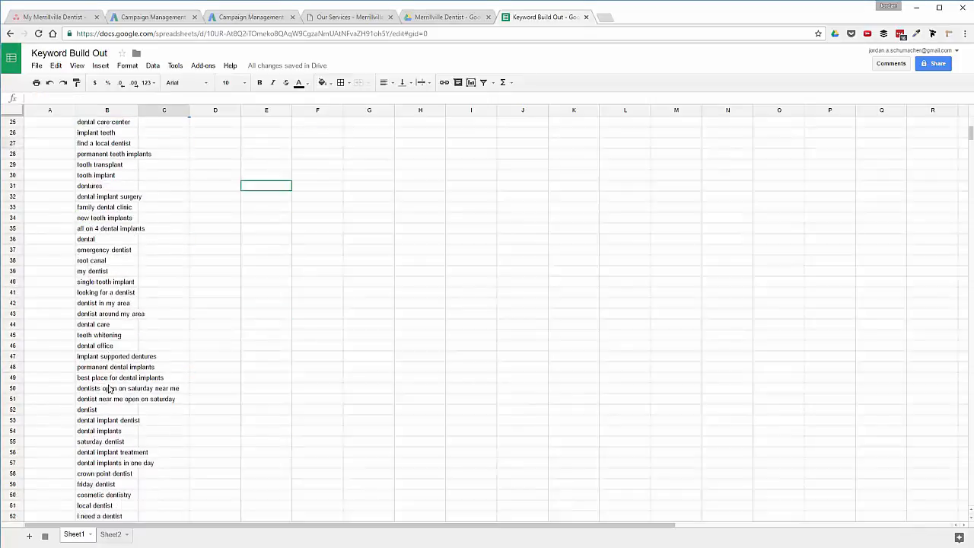
scroll(108, 388, down, 6)
scroll(108, 385, up, 5)
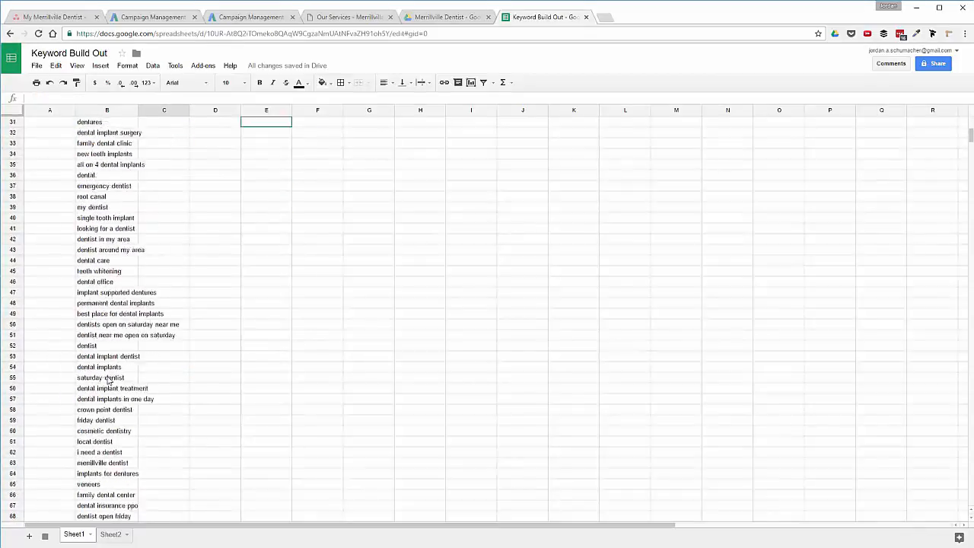
scroll(108, 380, up, 6)
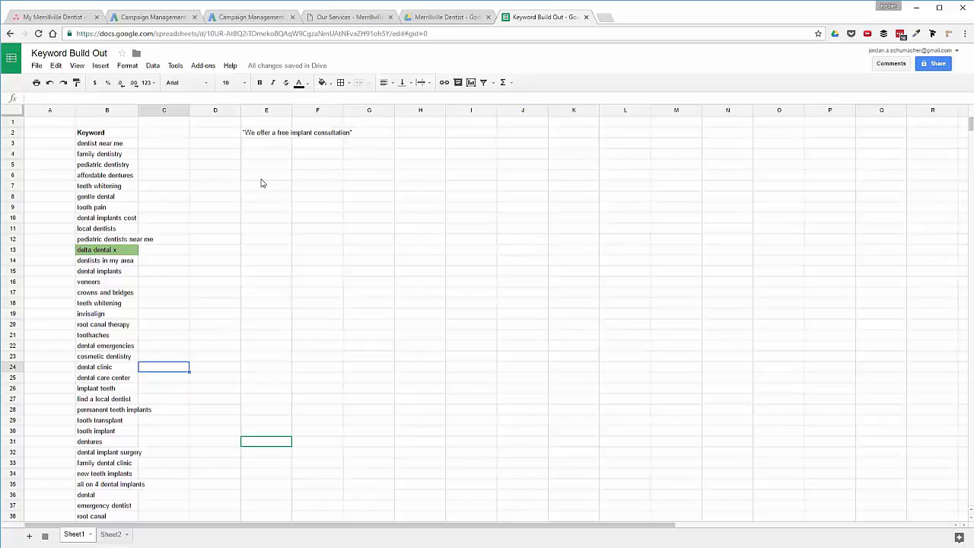
scroll(261, 183, down, 15)
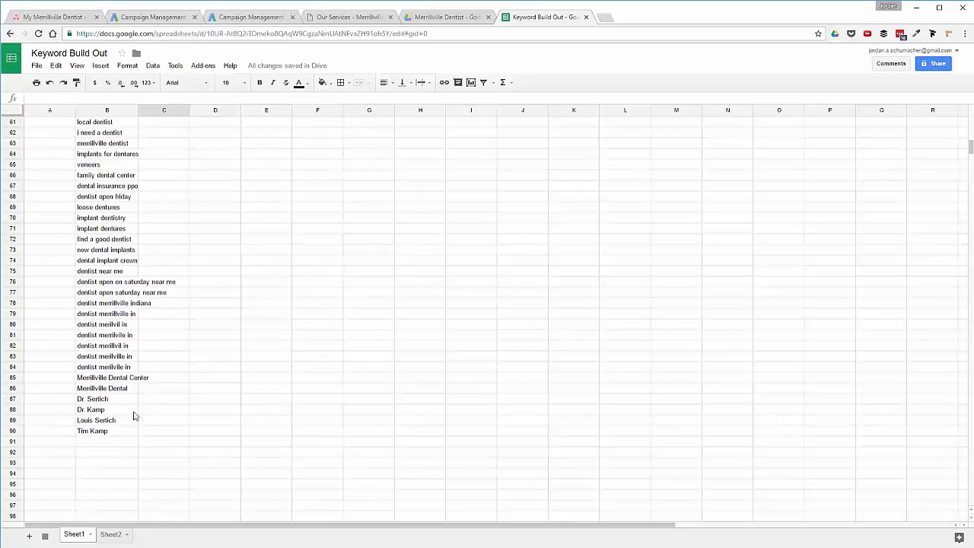
scroll(239, 353, up, 13)
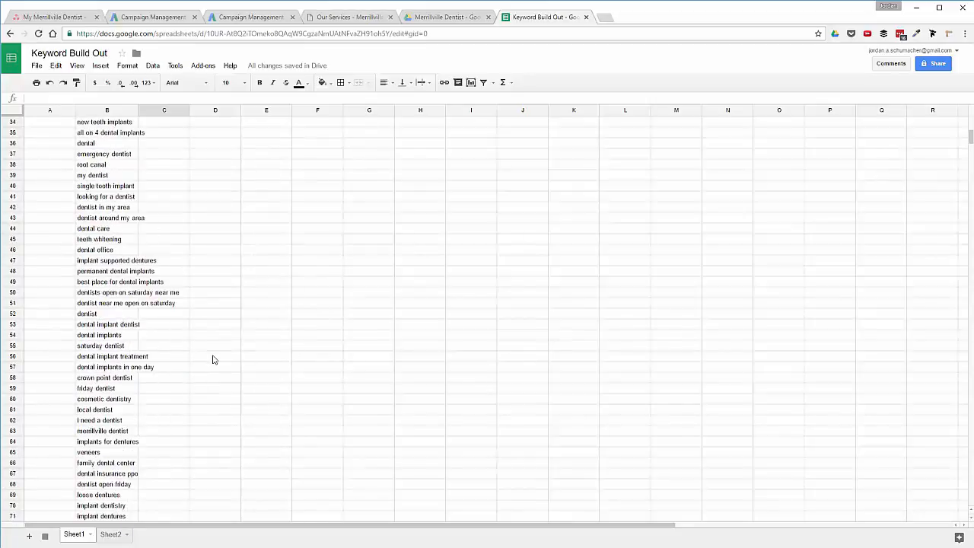
scroll(216, 369, up, 3)
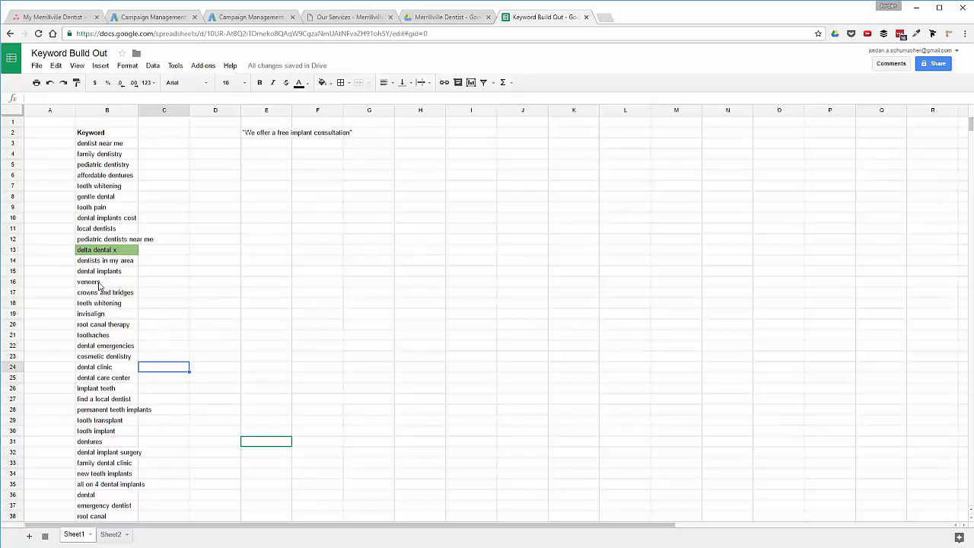
Select the first keyword, 'dentist near me', in column B.
click(112, 148)
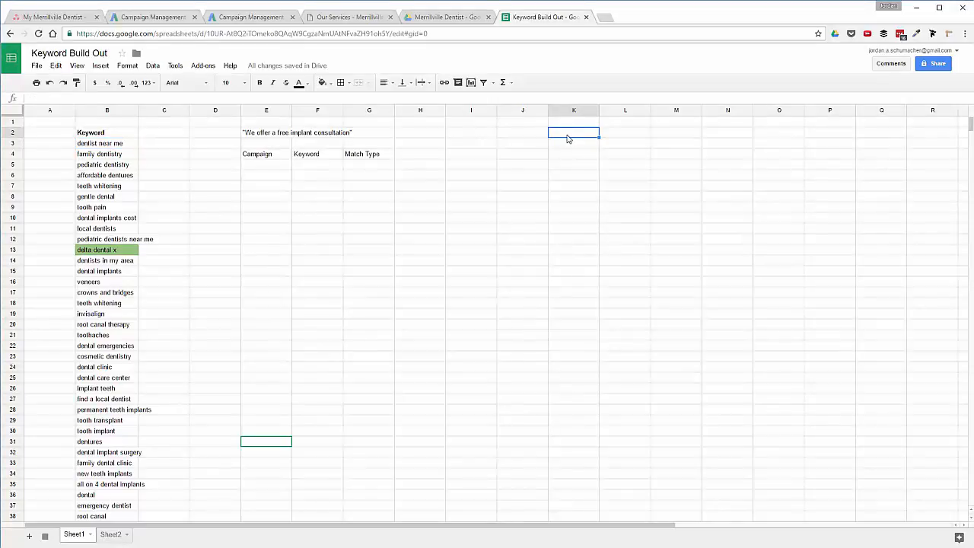
Enter '1 - Brand - Exact' in K2 and widen column K to fit it.
text(1)
key(BackSpace)
text(1)
text(- Brand - Exact)
key(Return)
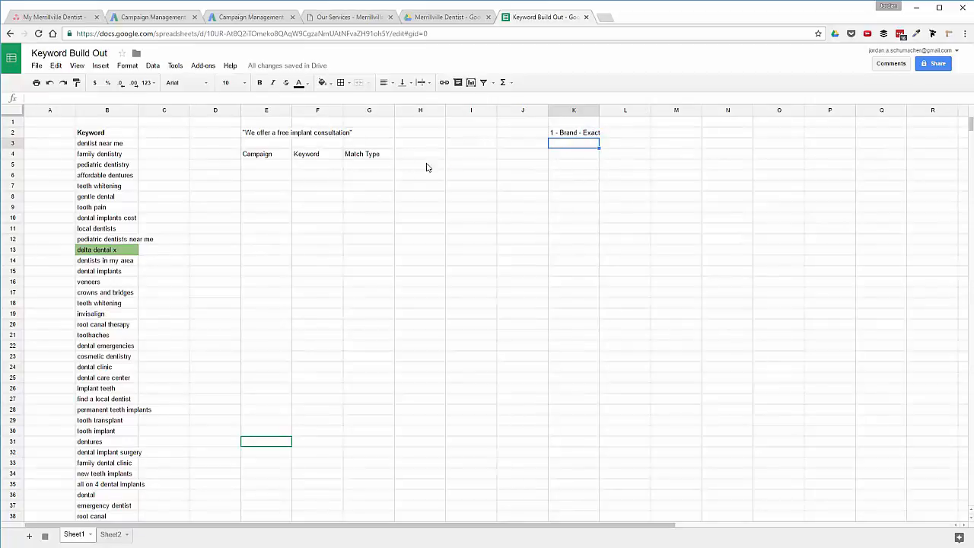
drag(599, 111, 602, 112)
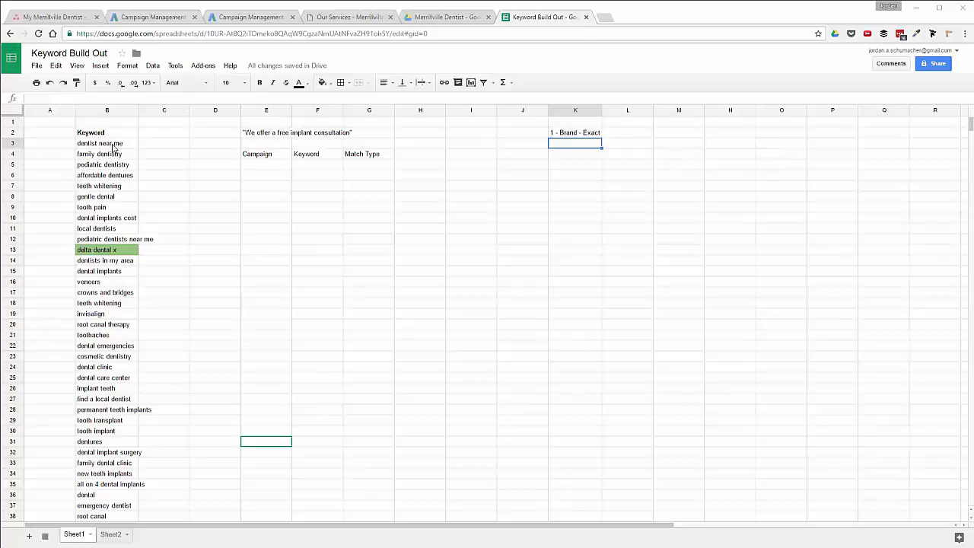
Scroll through the keyword list in column B to review it.
click(125, 325)
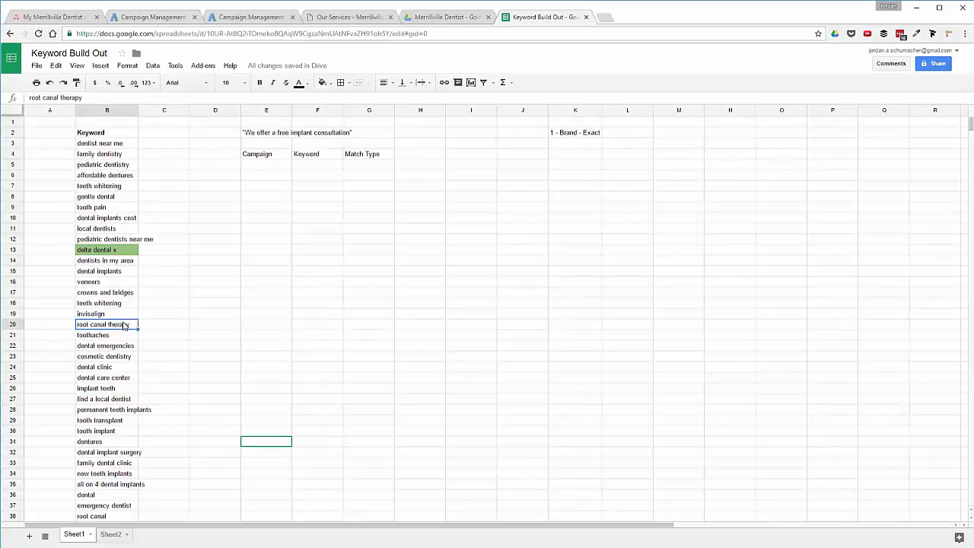
scroll(125, 326, down, 7)
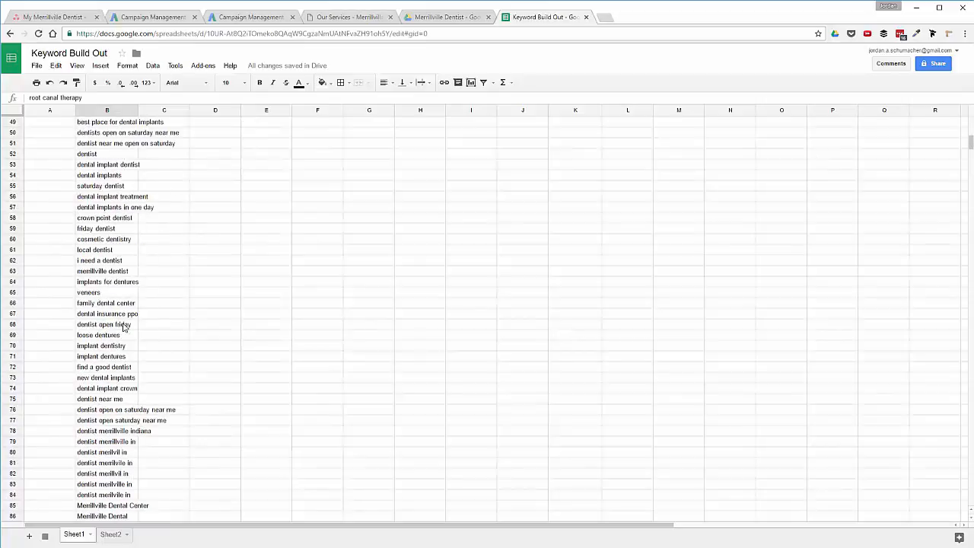
scroll(125, 327, down, 3)
scroll(123, 327, up, 10)
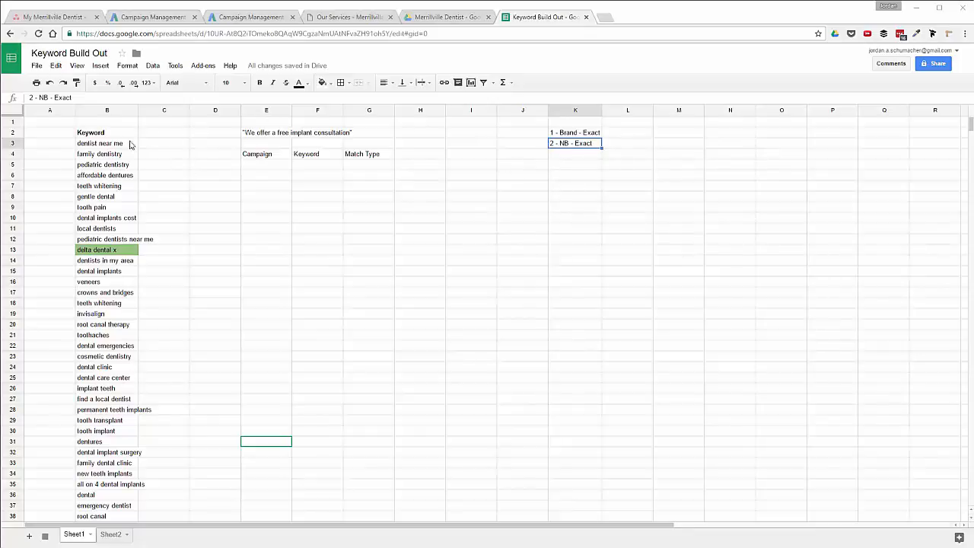
Add '3 - NB Geo - Exact' in K4 below '2 - NB - Exact' and select the labels.
click(574, 155)
text(3 -)
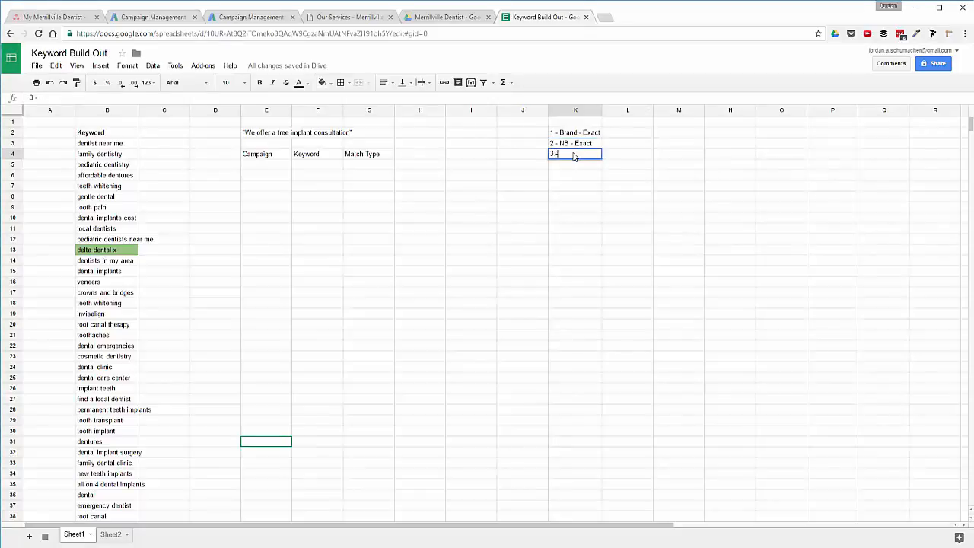
text( NB Geo - Exact)
key(Return)
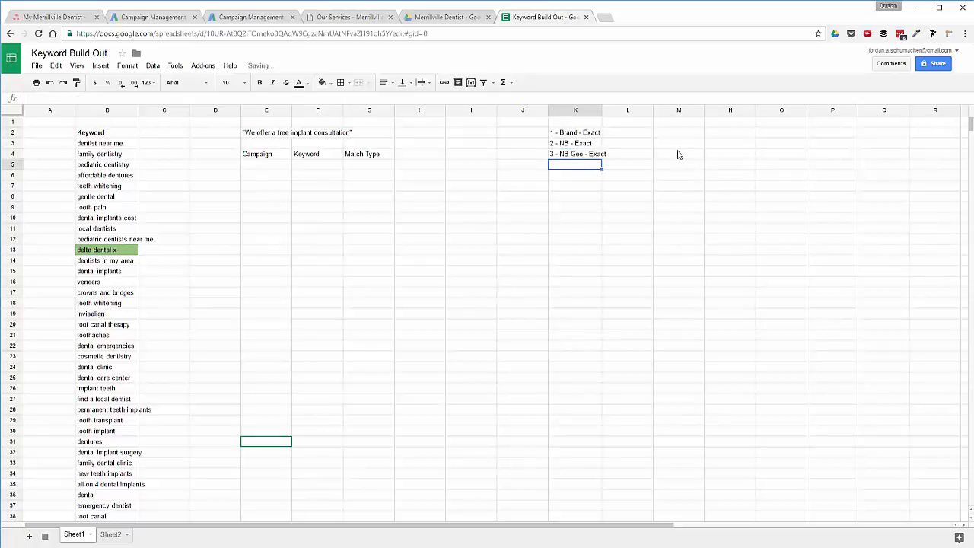
drag(570, 134, 572, 157)
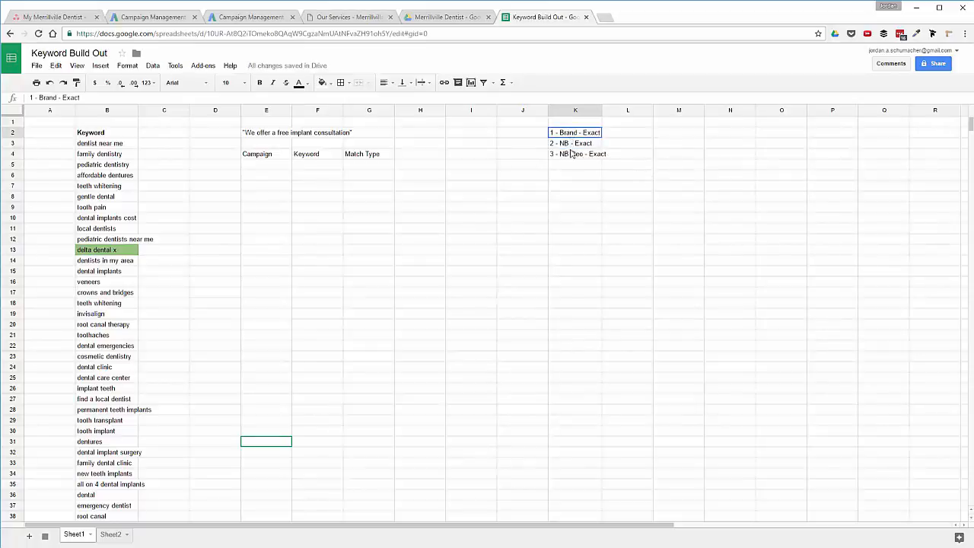
click(575, 144)
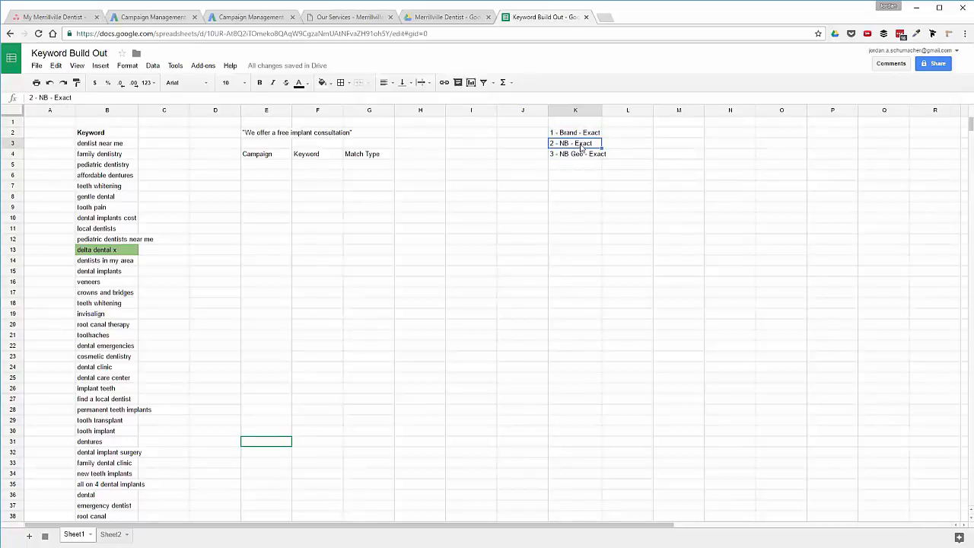
Move the two NB Exact labels down to K10:K11, then select L2 beside the brand label.
drag(573, 148, 576, 229)
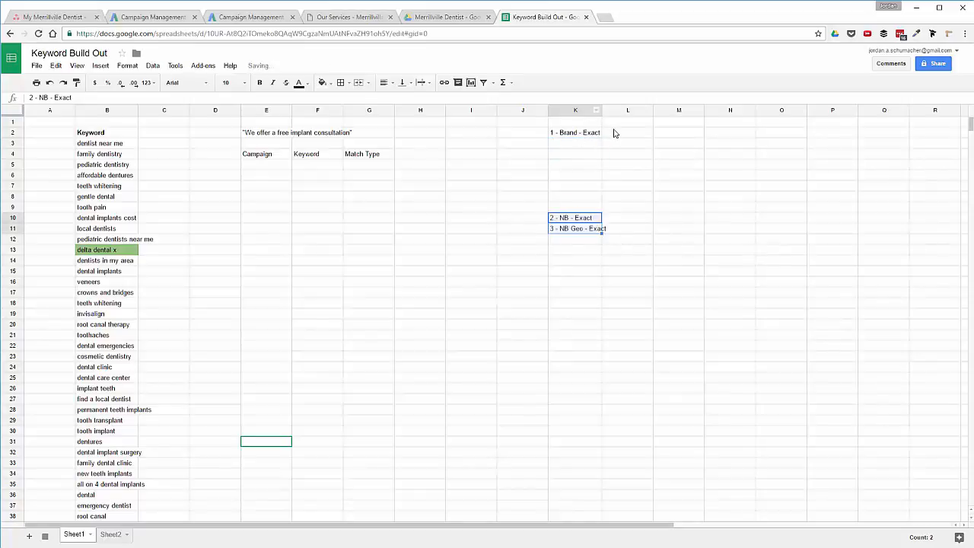
click(587, 135)
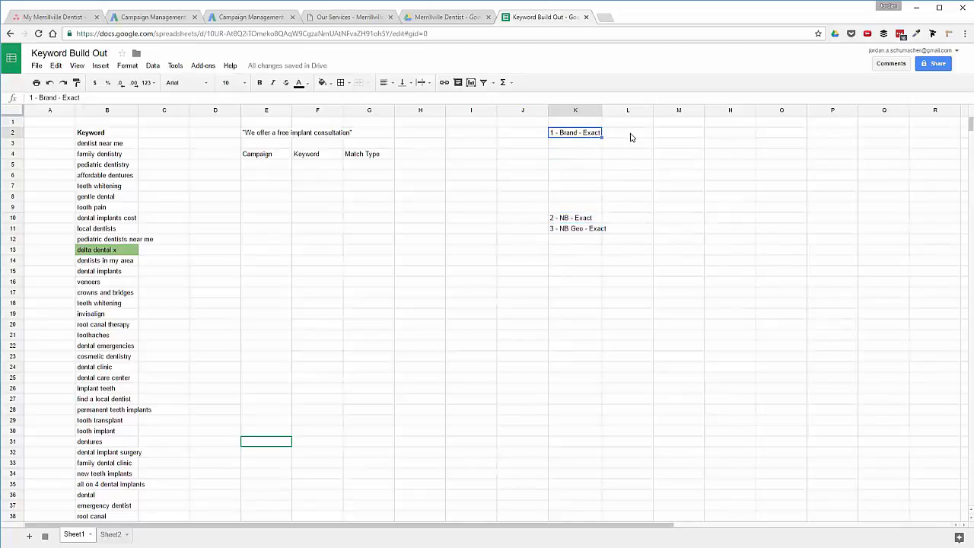
click(630, 137)
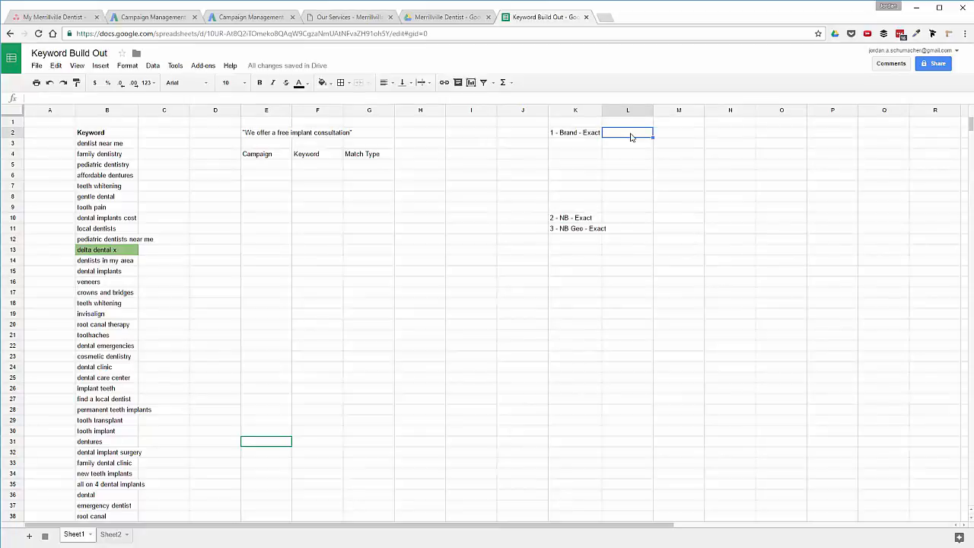
Check the branded keywords at the bottom of column B and type 'Merrillville Dental' in L2.
scroll(105, 361, down, 5)
scroll(105, 360, down, 16)
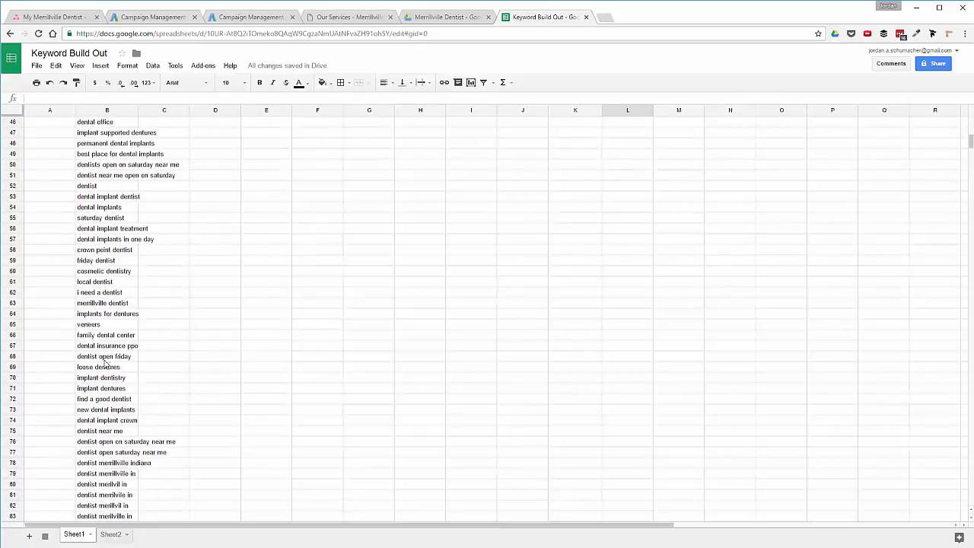
scroll(105, 364, up, 1)
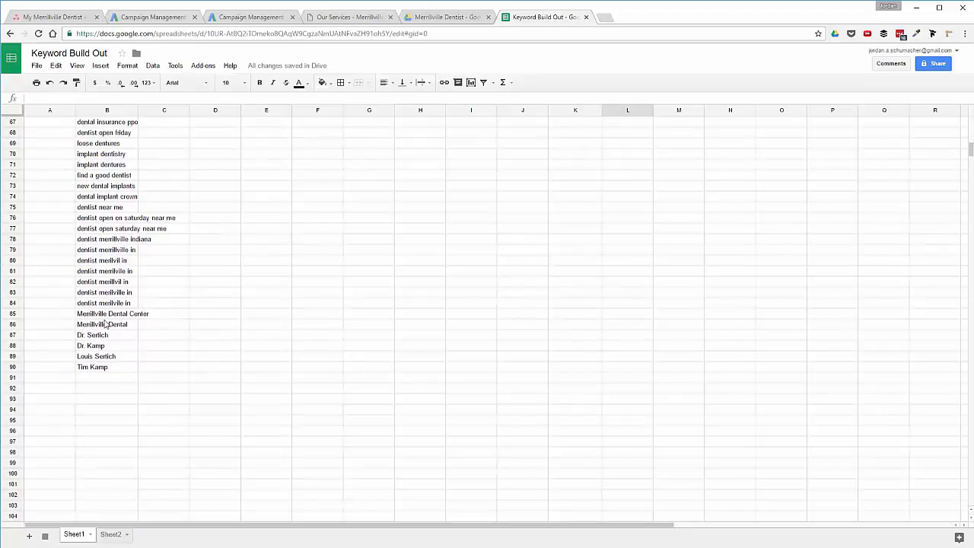
scroll(107, 325, up, 20)
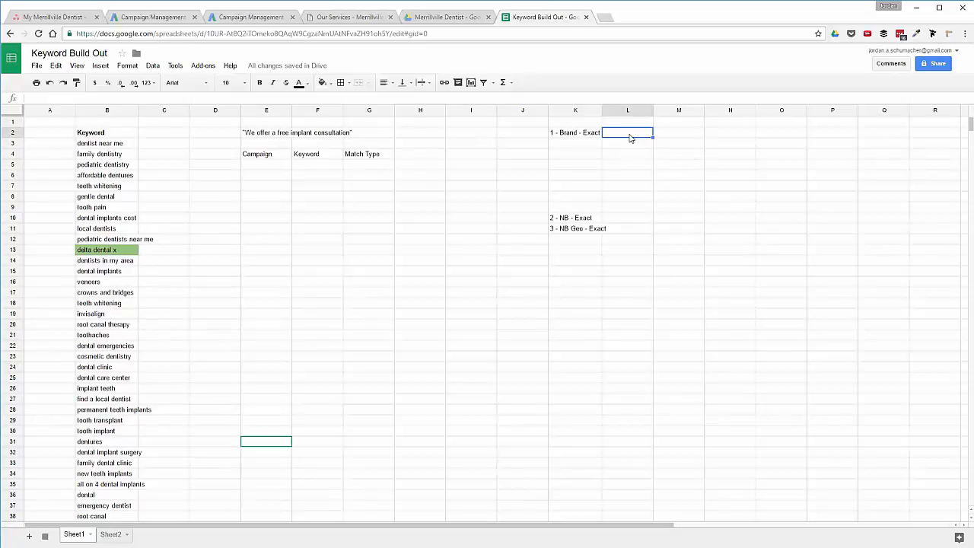
text(Merrillville Denta)
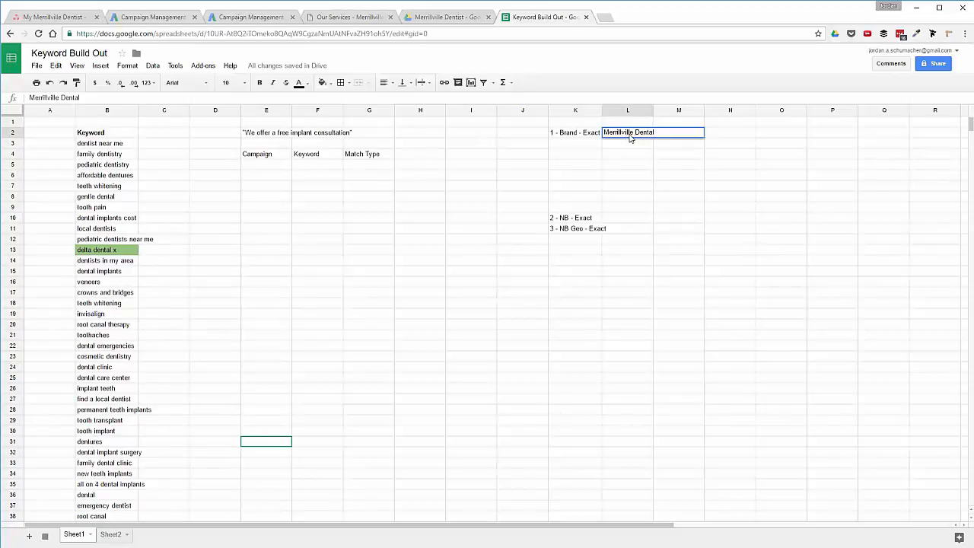
text(l)
Commit 'Merrillville Dental', widen columns K and L, and add 'Doctors' in L3.
key(Return)
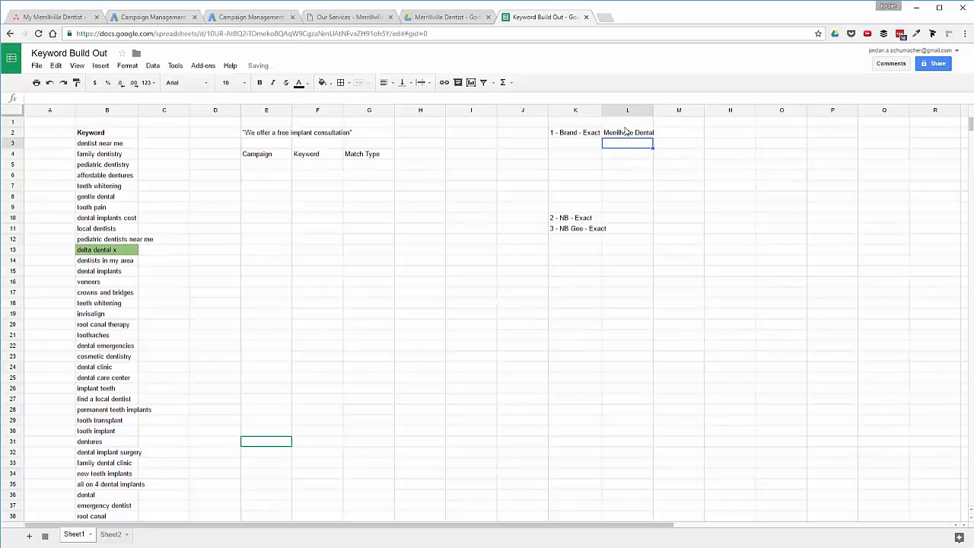
drag(604, 114, 607, 114)
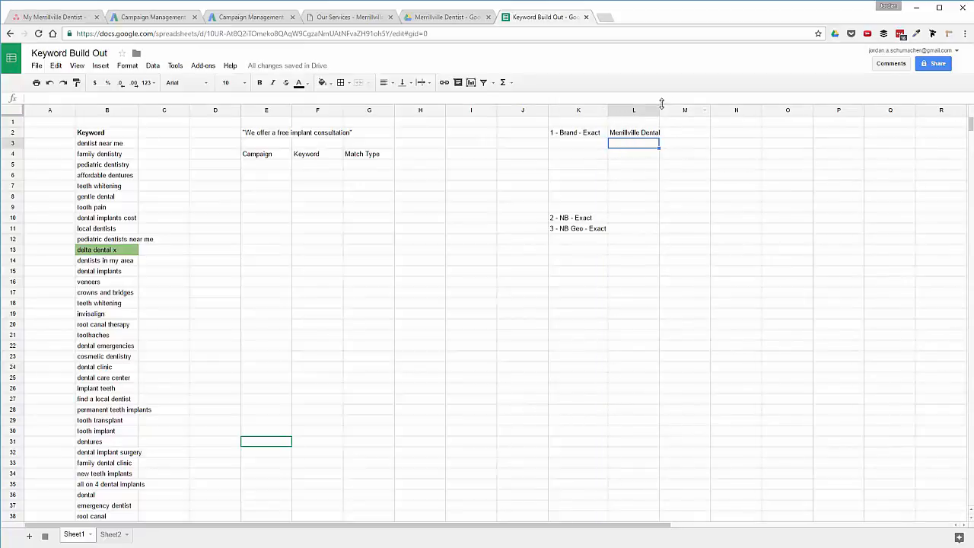
drag(659, 110, 661, 110)
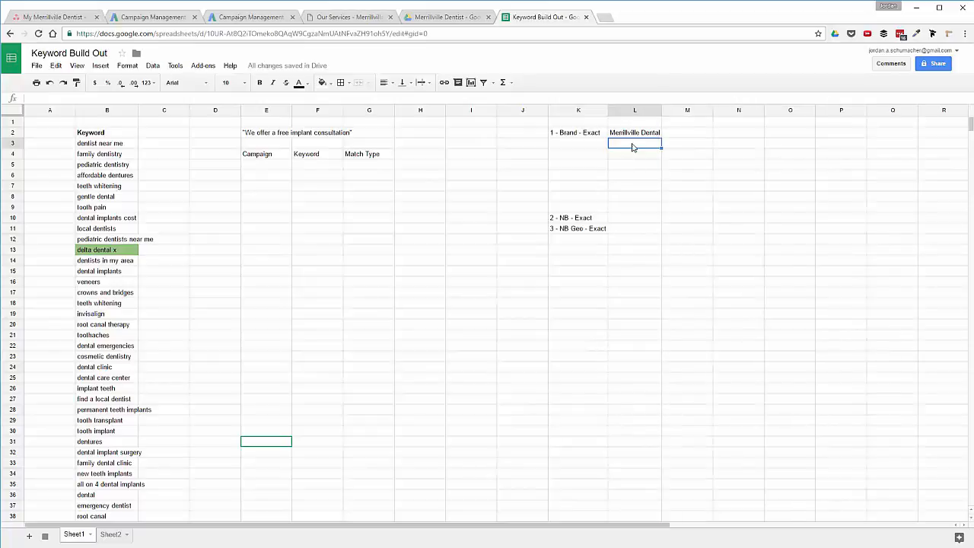
text(Doctors)
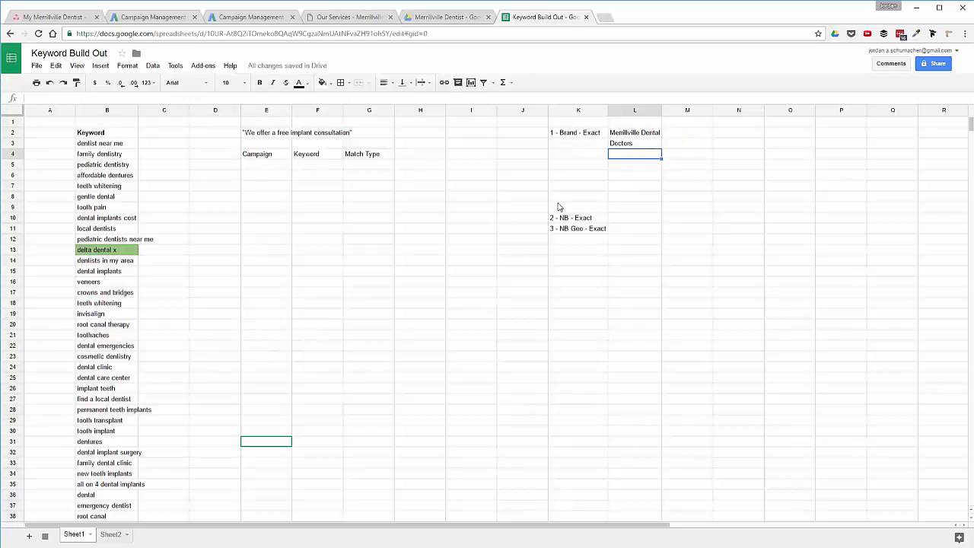
click(631, 145)
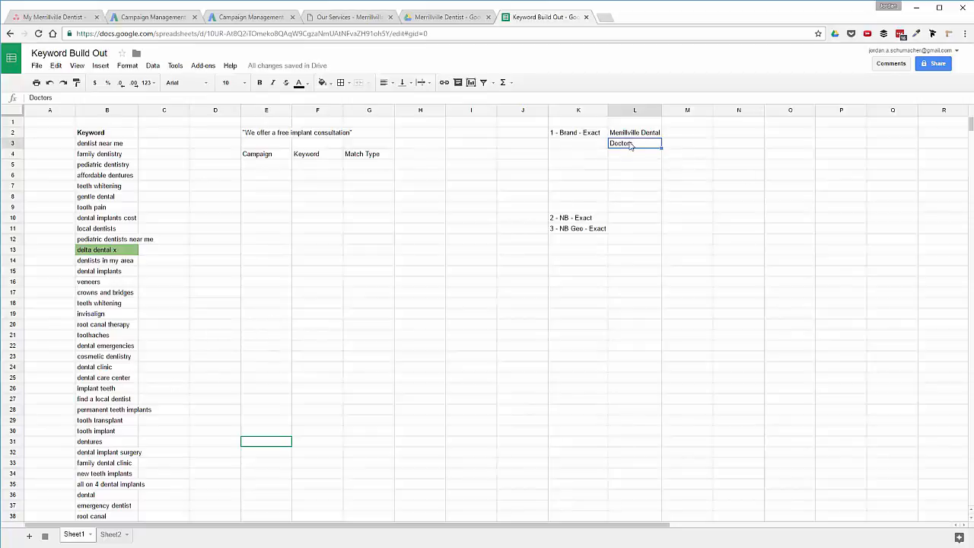
Fill the Brand - Exact label down to K3, move '2 - NB - Exact' into K4, and select the NB keywords.
click(578, 134)
drag(607, 138, 593, 154)
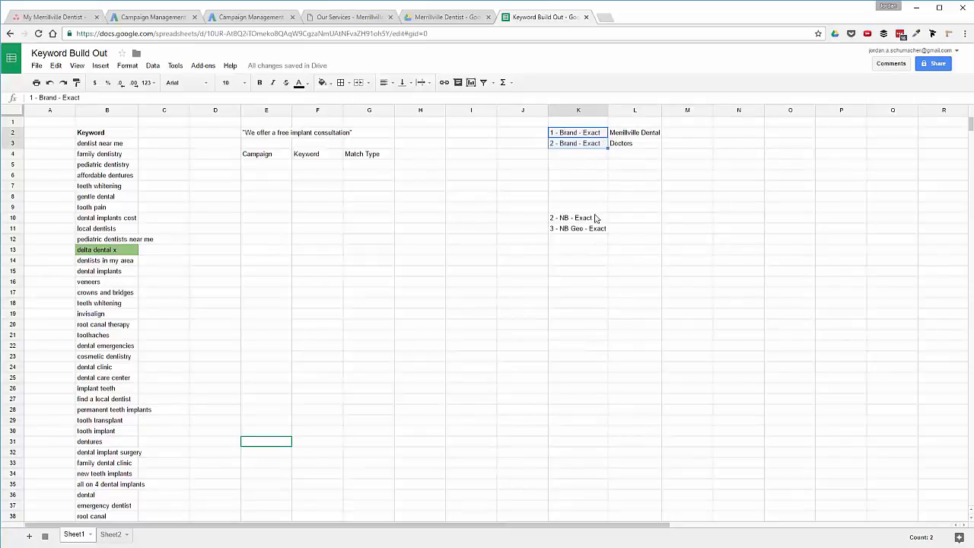
click(566, 222)
drag(566, 212, 553, 153)
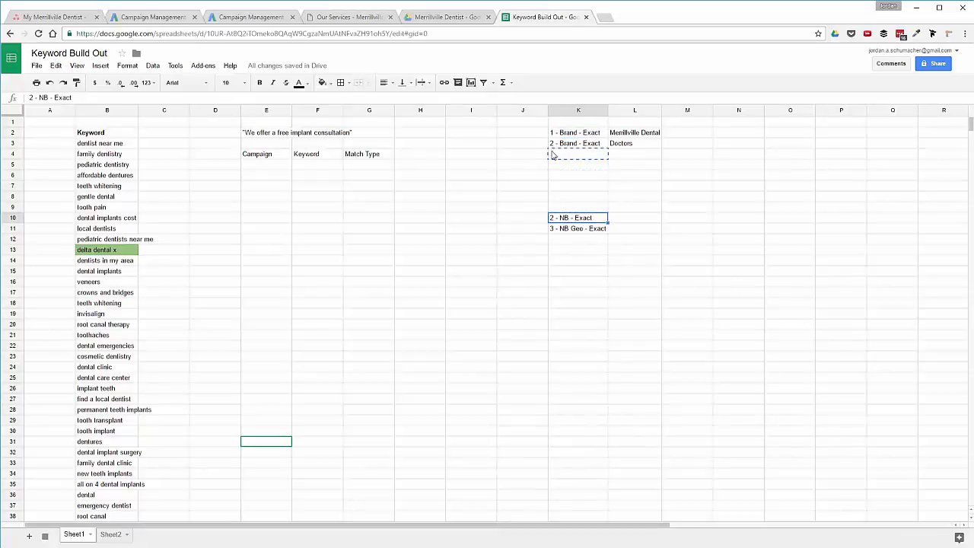
click(624, 155)
drag(105, 144, 109, 220)
Select the 'dental implants cost' and 'dentists open on saturday near me' keywords in the list.
click(109, 221)
scroll(111, 220, down, 1)
scroll(110, 221, up, 1)
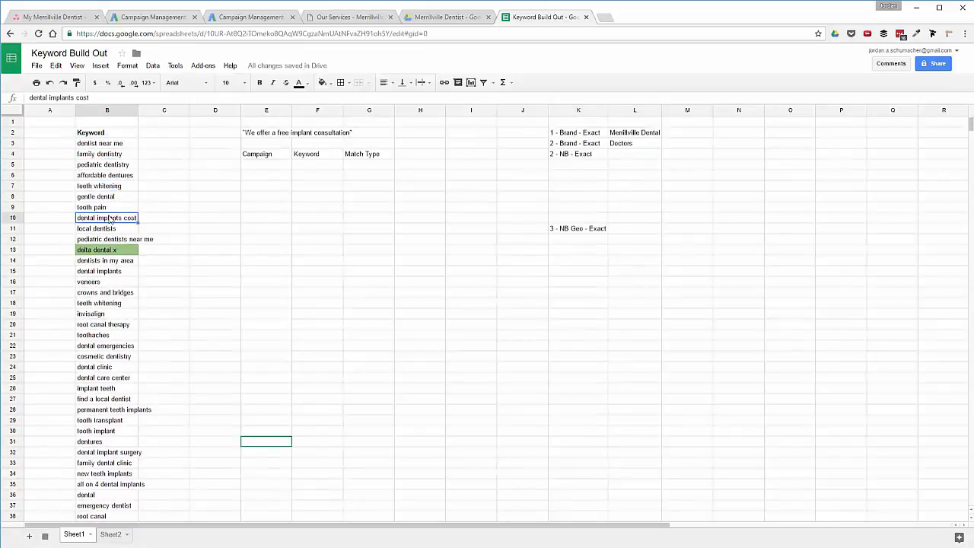
scroll(106, 247, down, 6)
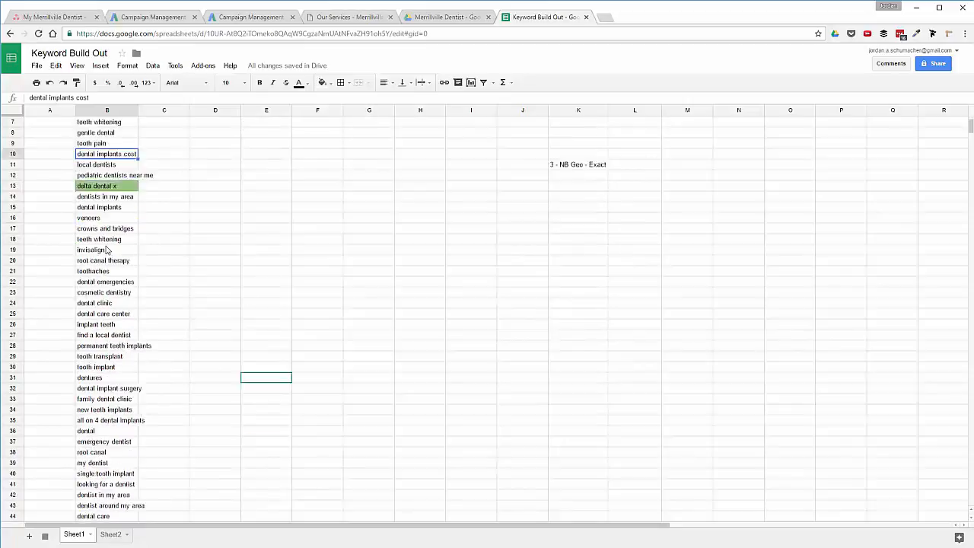
scroll(106, 250, down, 1)
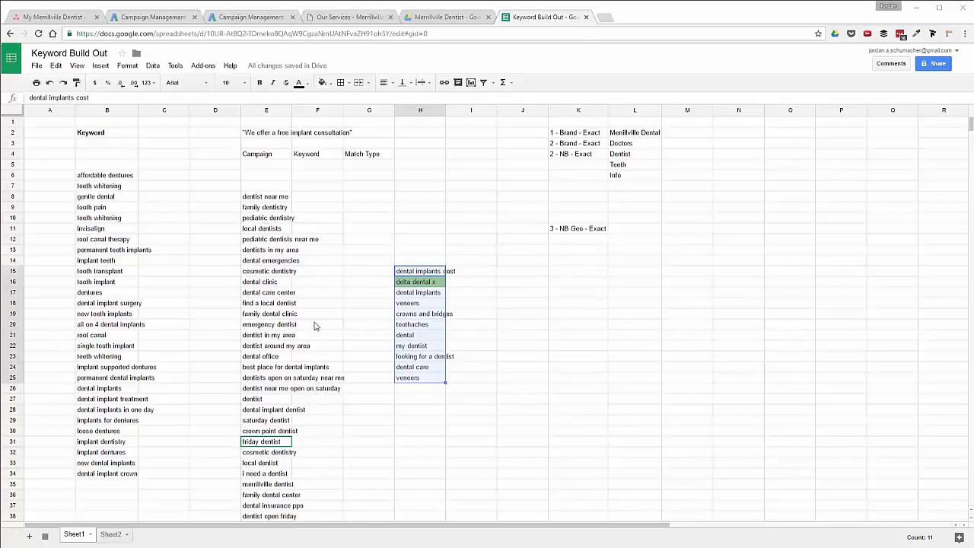
click(257, 380)
scroll(257, 384, down, 2)
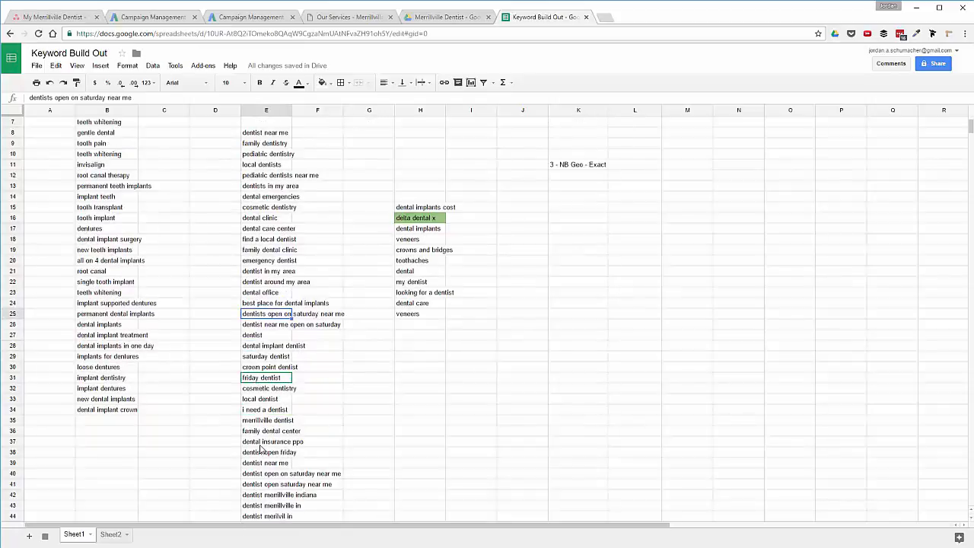
scroll(261, 456, down, 3)
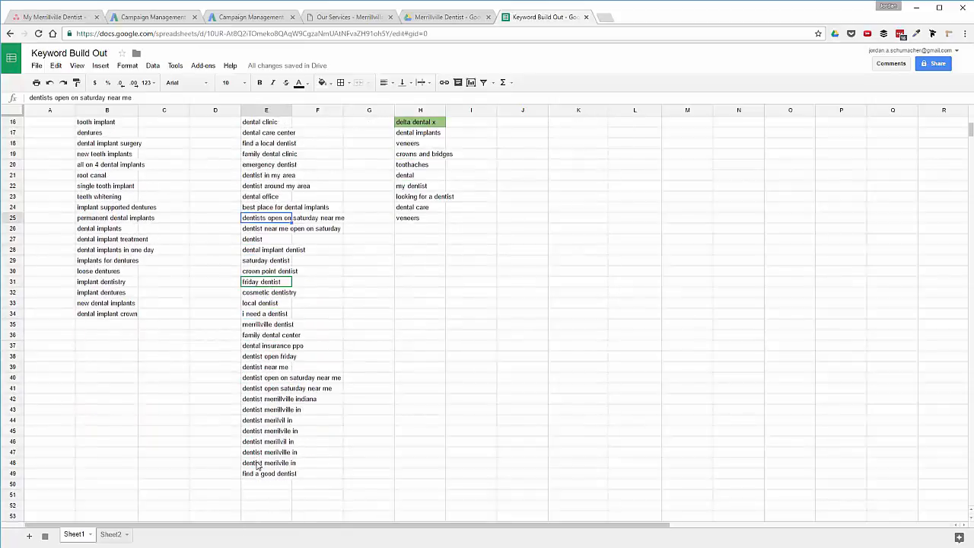
scroll(257, 318, up, 3)
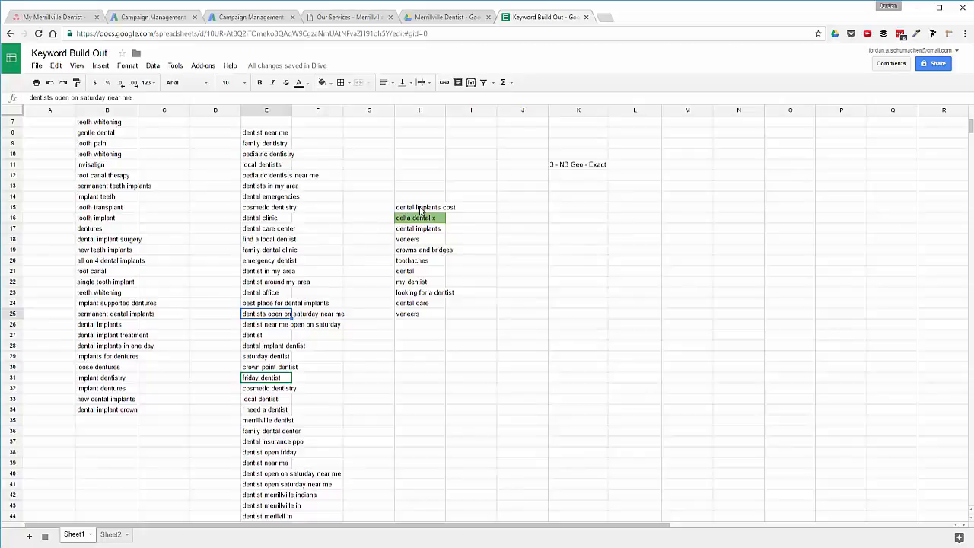
scroll(421, 211, up, 1)
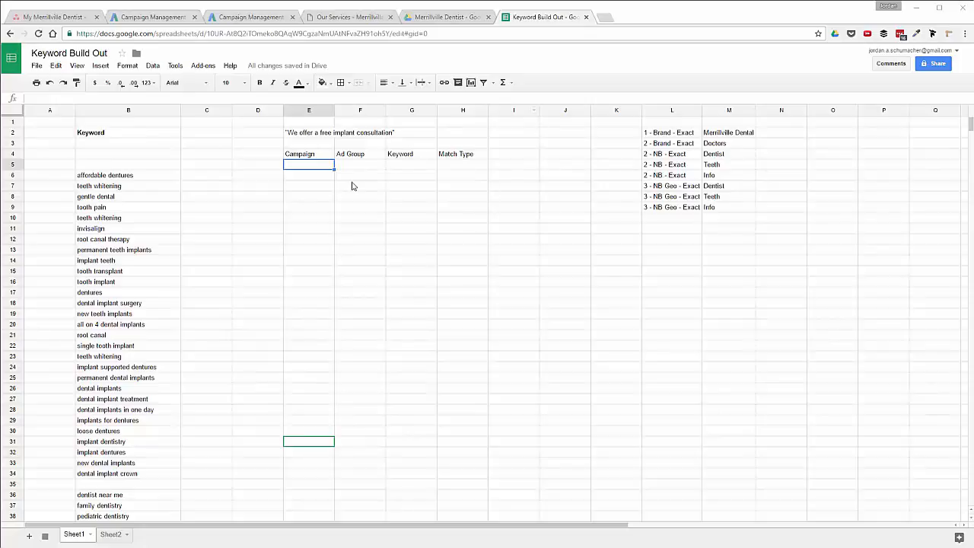
Change the first tab's name from Sheet1 to 'Keyword Bulk Sheet'.
right_click(80, 539)
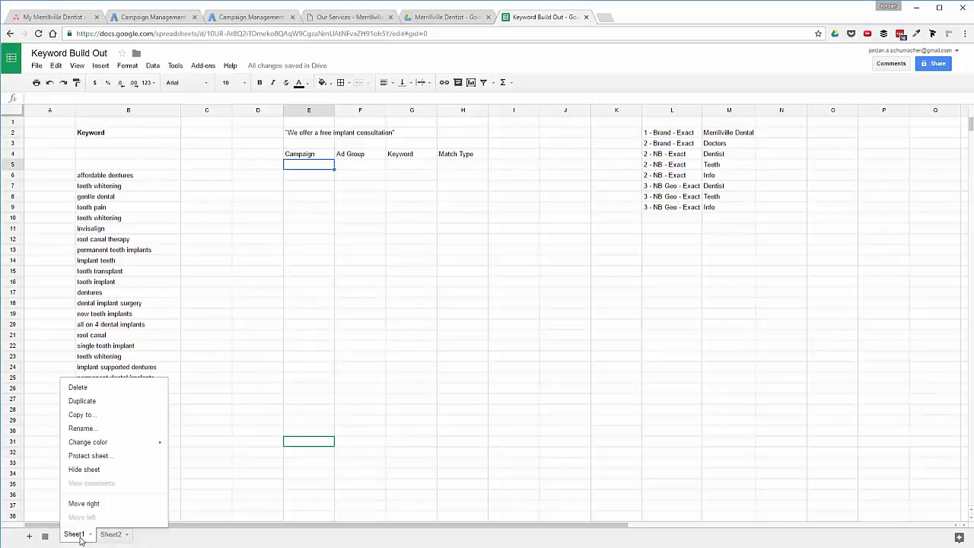
click(85, 428)
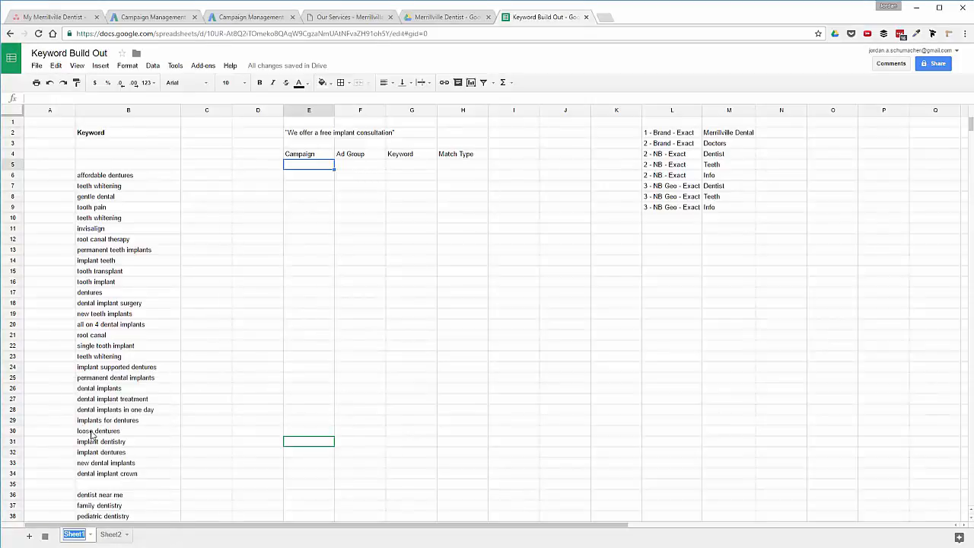
text(Keyword Bulk S)
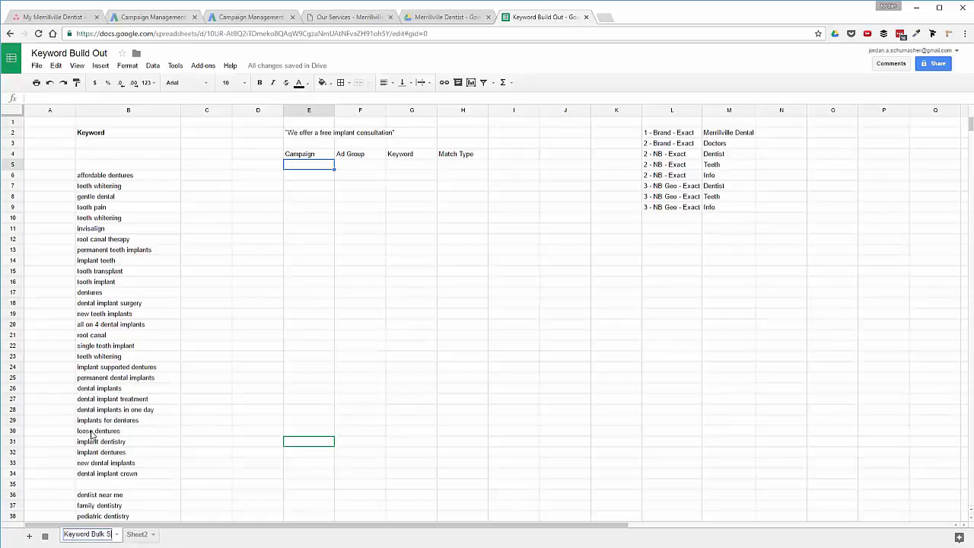
text(heet)
key(Return)
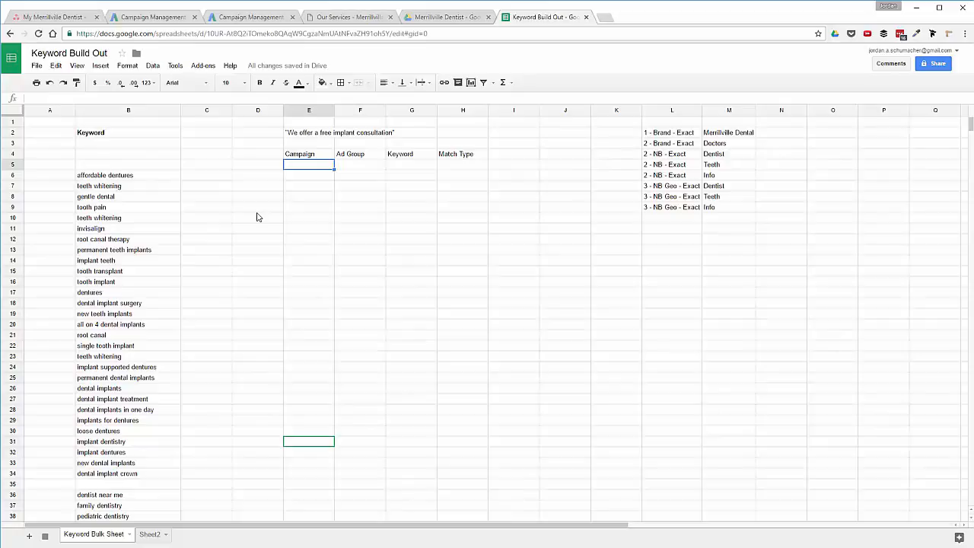
Enter campaign '1 - Brand - Exact' in E5 and ad group 'Merrillville Dental' in F5.
text(1 - Brand - Exact)
key(Tab)
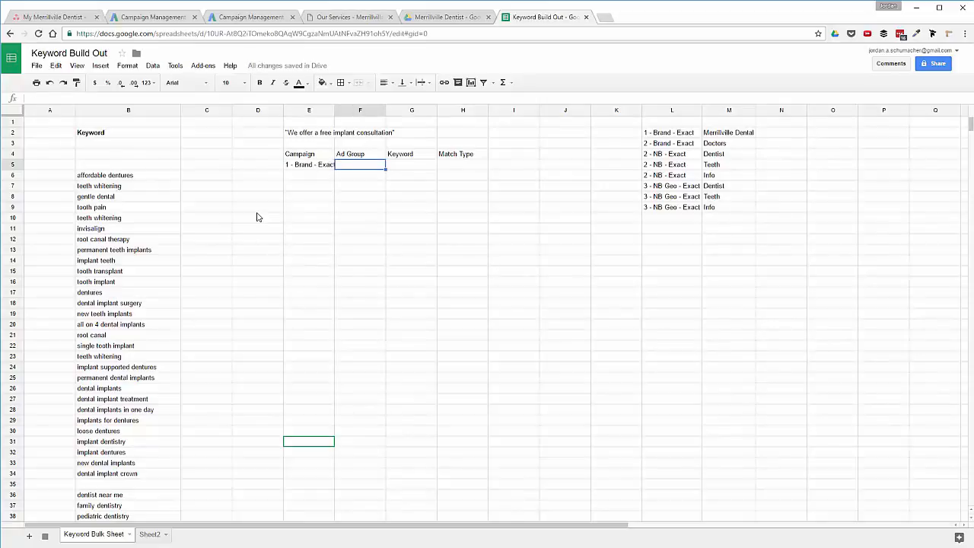
text(Merrillville Dental)
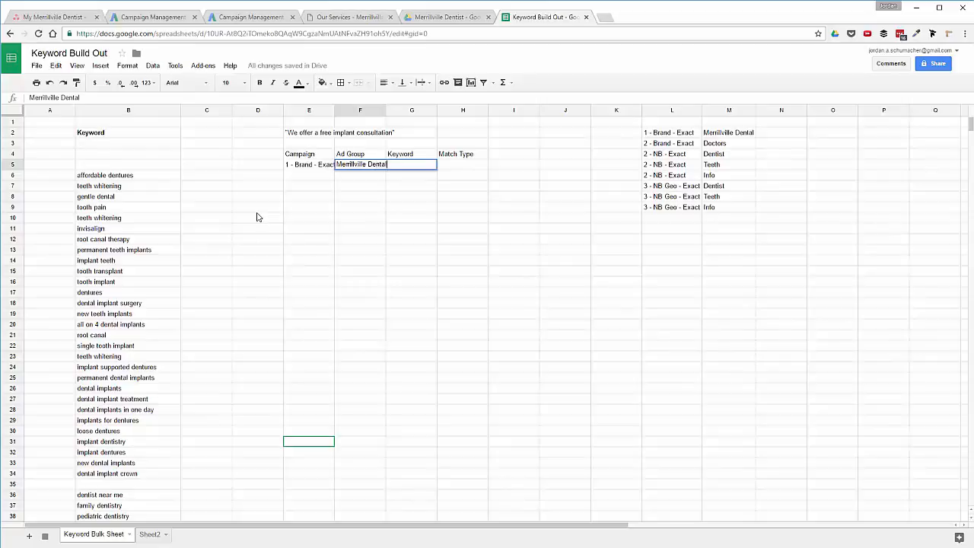
key(Tab)
Paste the two brand keywords from B84:B85 into G5, then widen columns G and F.
scroll(258, 230, down, 10)
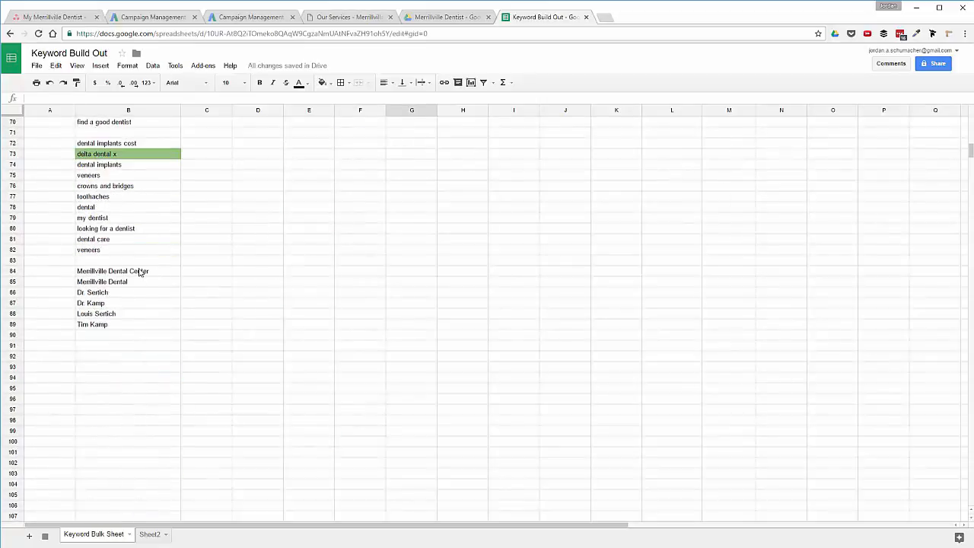
drag(132, 273, 131, 285)
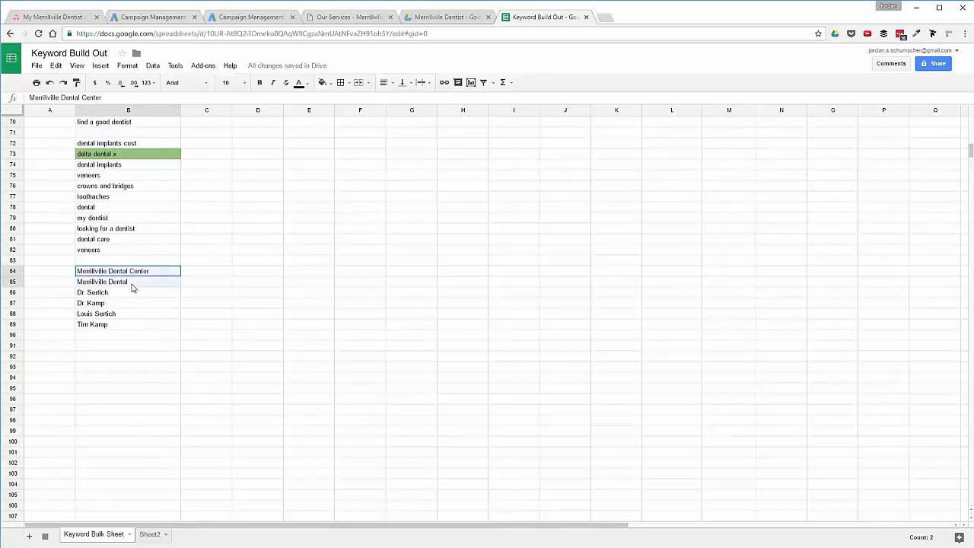
scroll(380, 319, up, 10)
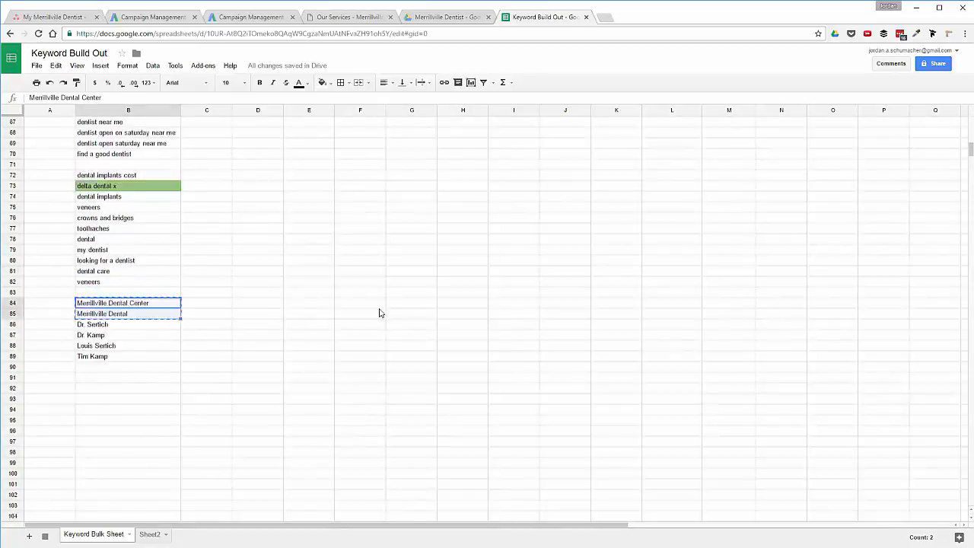
click(412, 165)
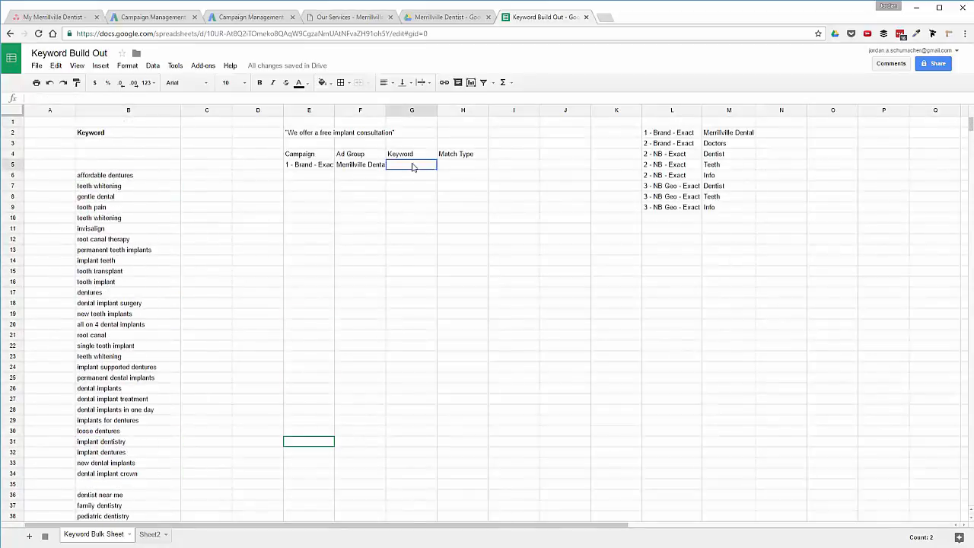
text(Merrillville Dental Center Merrillville Dental Center)
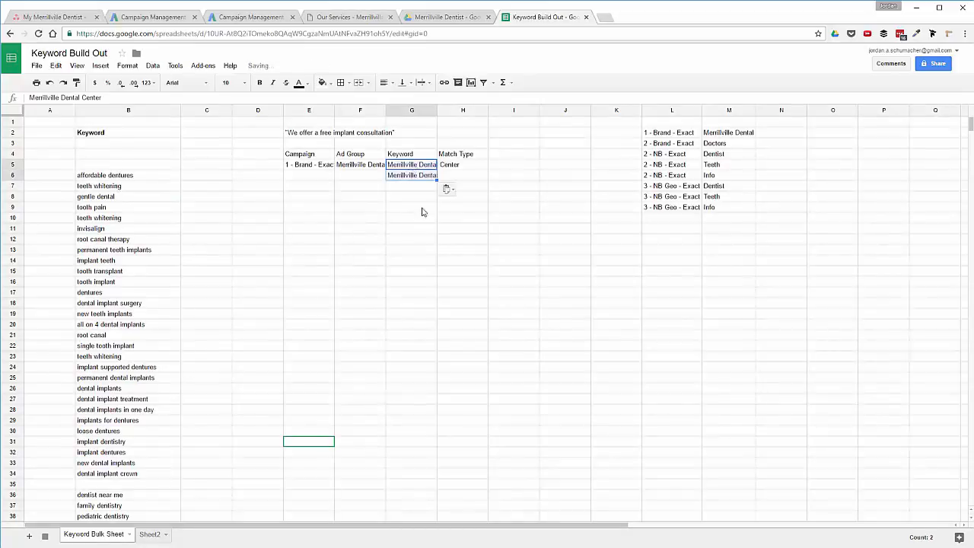
drag(432, 111, 461, 110)
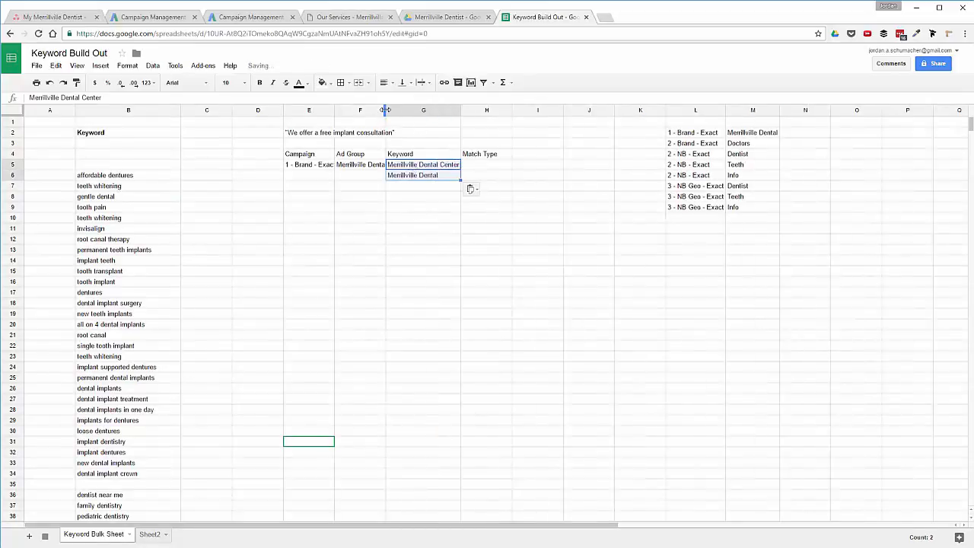
drag(386, 111, 412, 111)
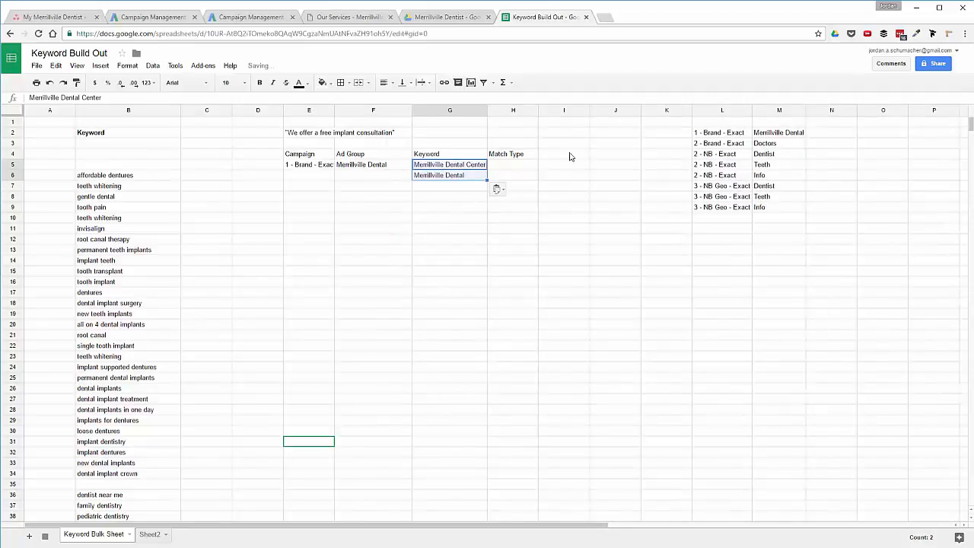
Set match type Exact in H5 and fill it down to H6.
click(519, 166)
text(Exact)
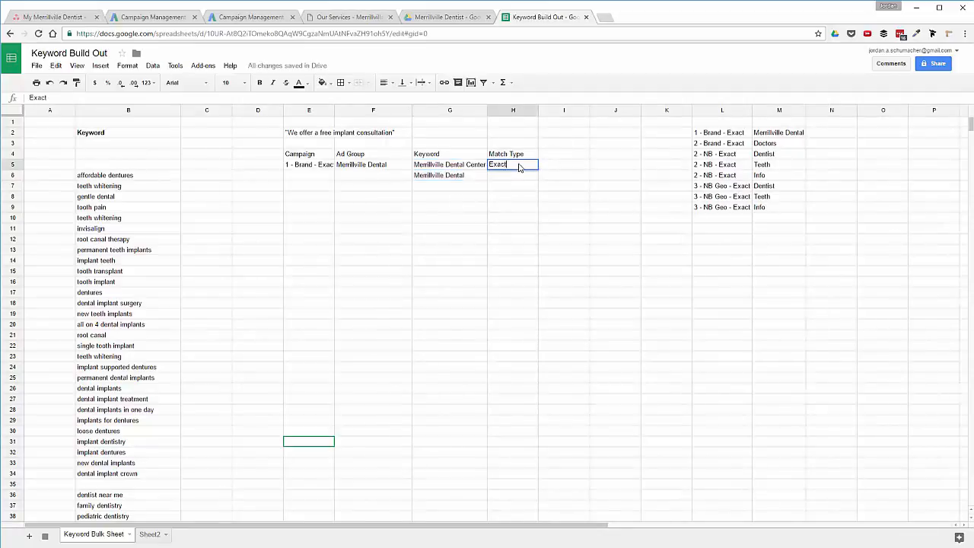
key(Return)
click(519, 167)
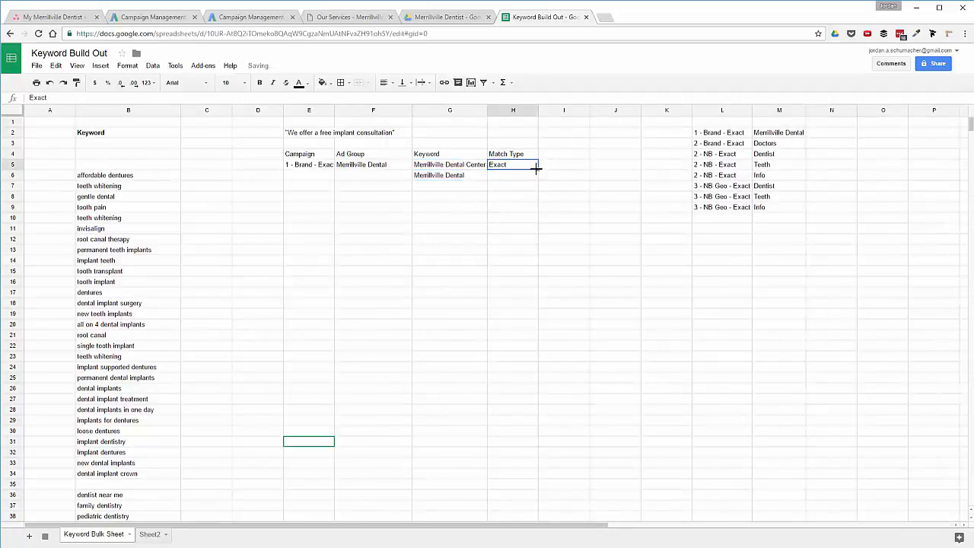
drag(538, 169, 532, 183)
click(525, 198)
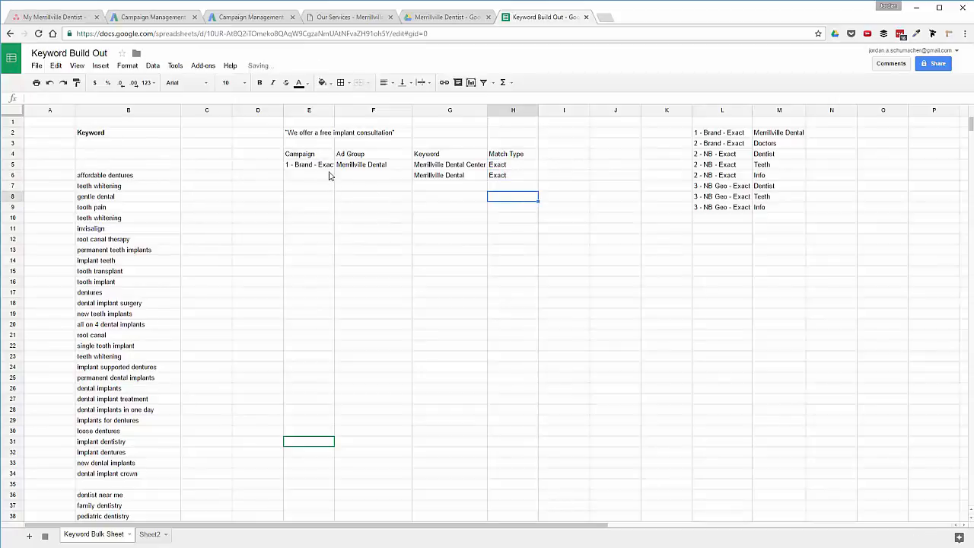
click(335, 110)
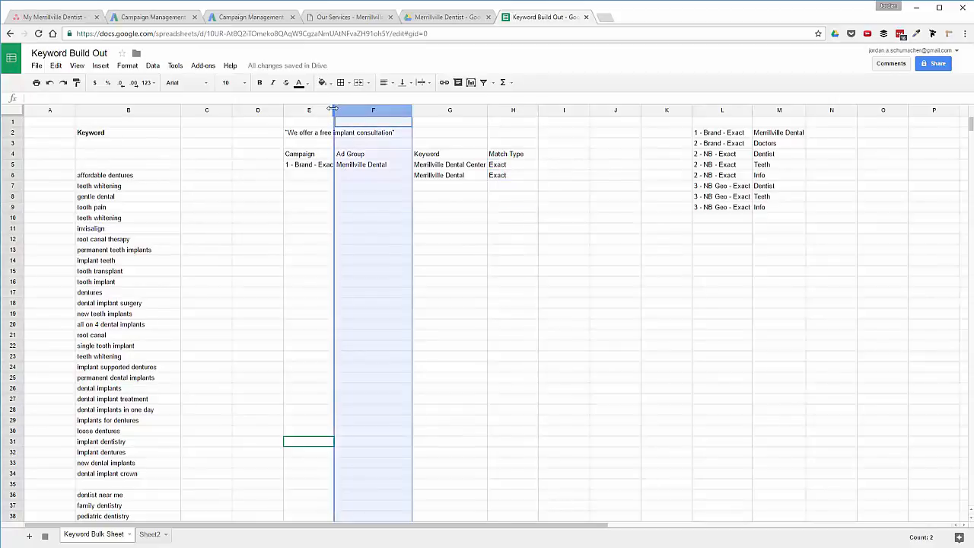
Resize column E and copy Merrillville Dental and 1 - Brand - Exact into row 6.
double_click(334, 110)
click(374, 186)
drag(395, 110, 357, 110)
click(385, 252)
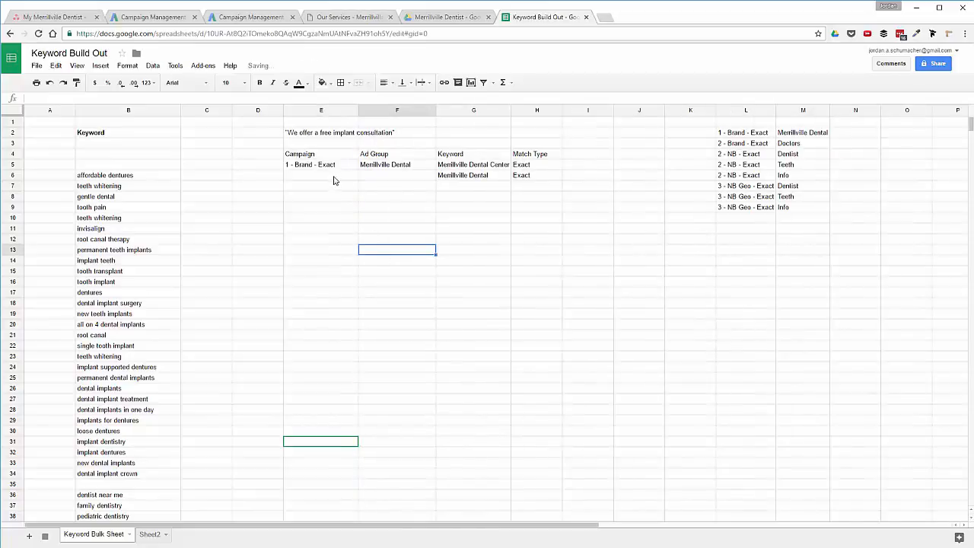
click(396, 169)
drag(435, 170, 436, 178)
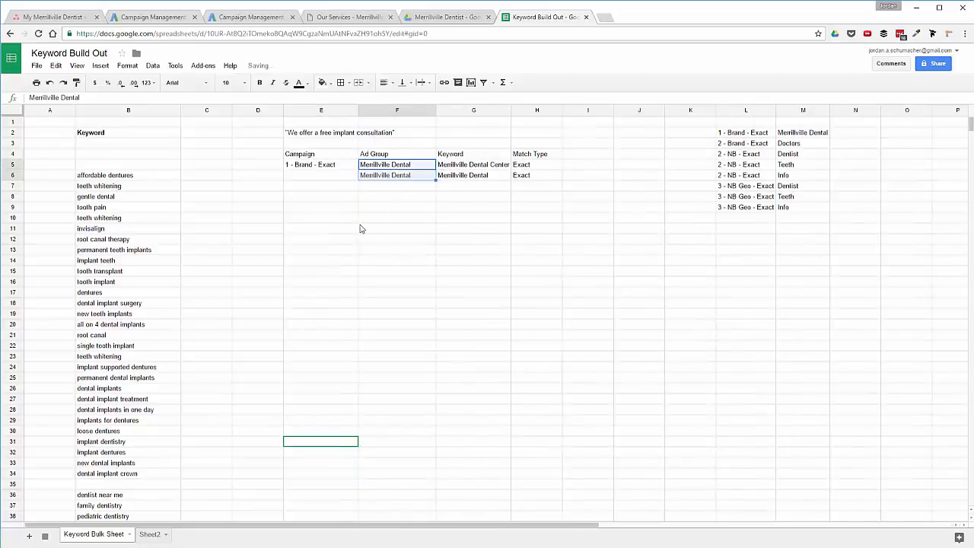
click(342, 166)
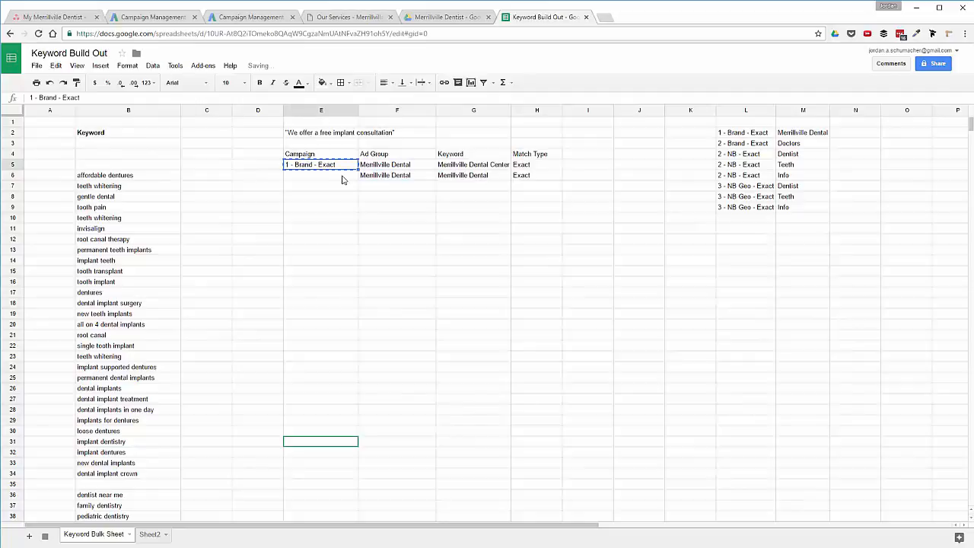
click(335, 178)
text(1 - Brand - Exact)
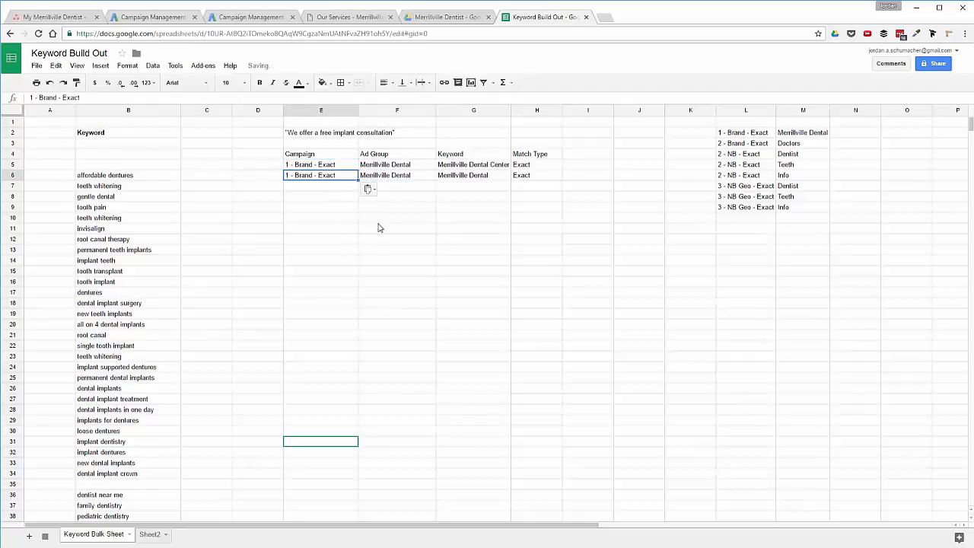
click(417, 188)
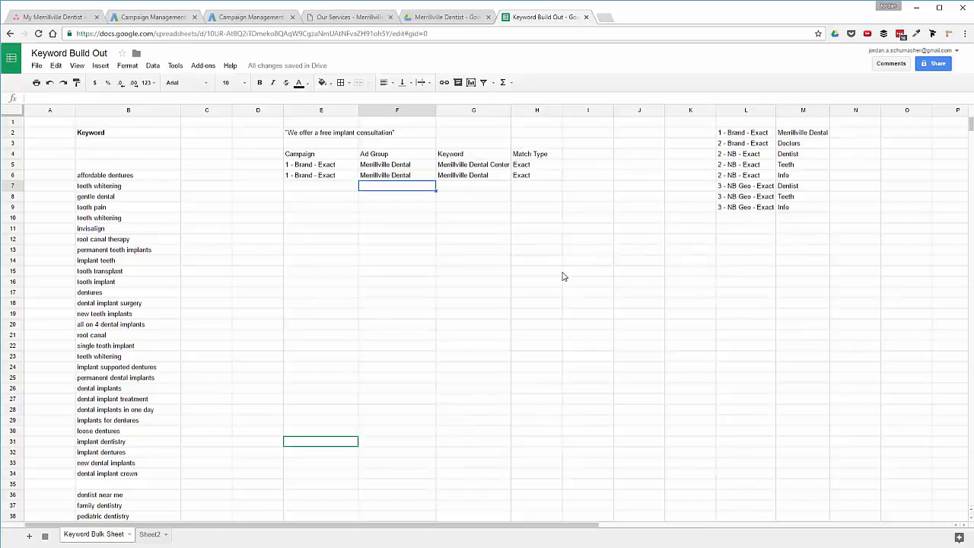
Enter campaign '1 - Brand - Exact' and ad group 'Doctors' in E7:F7.
key(Left)
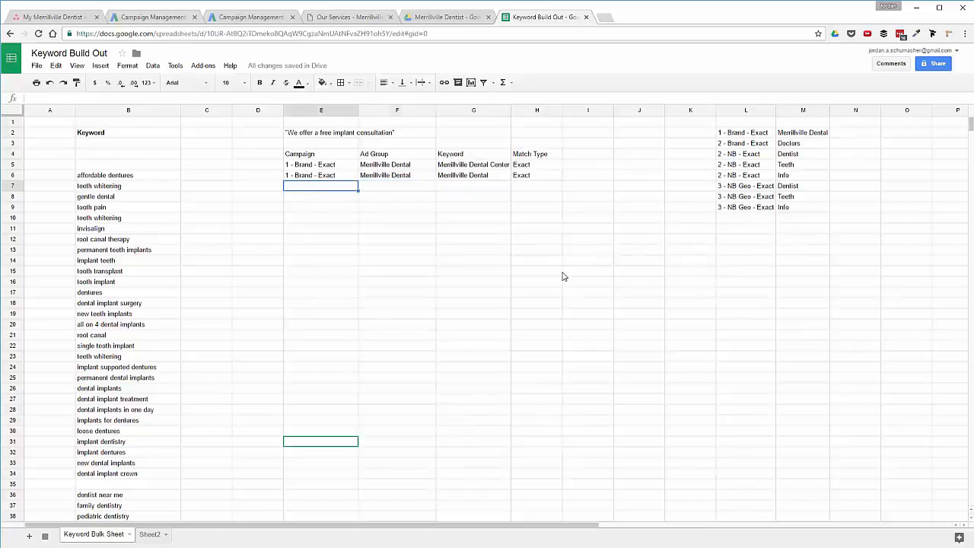
text(1 - Brand - Exact)
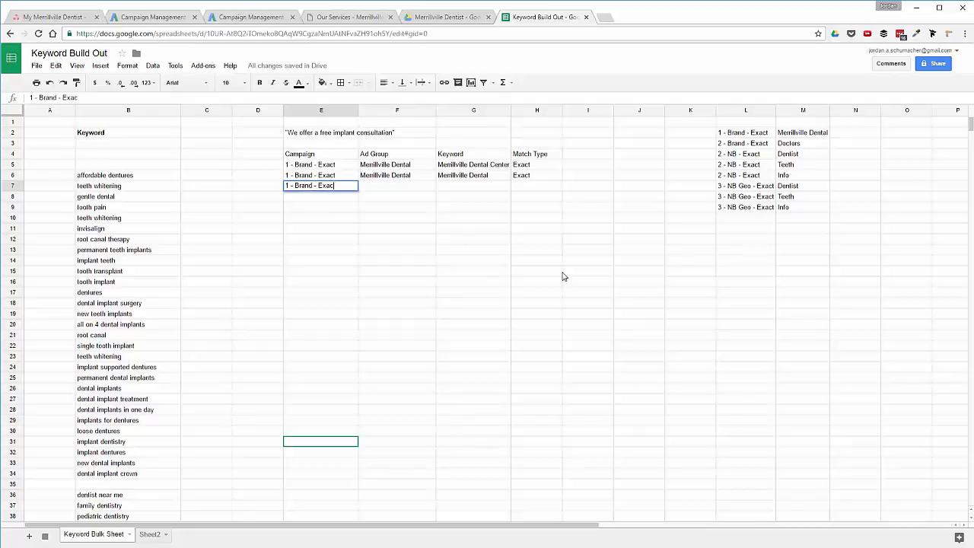
key(Tab)
text(Doctors)
key(Tab)
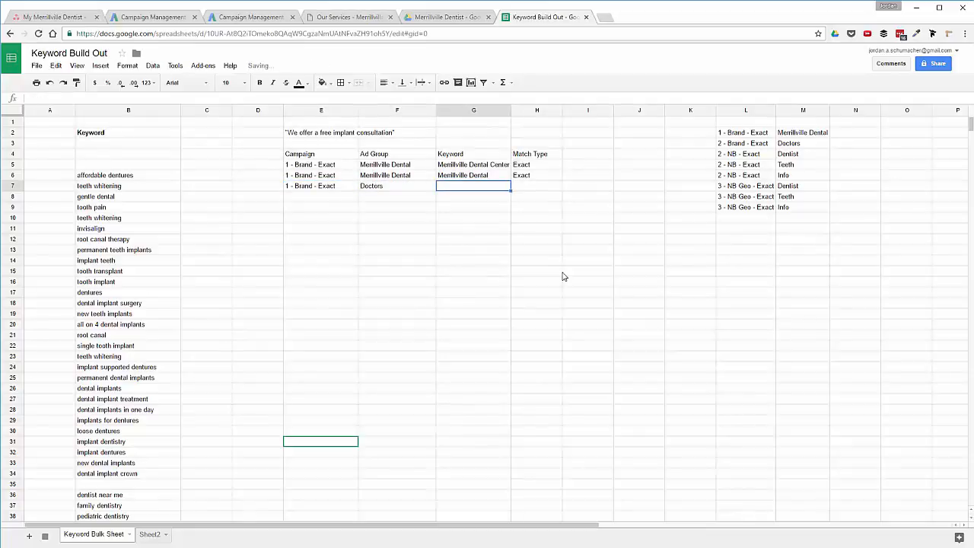
Paste the four doctor names from B86:B89 into G7:G10.
scroll(152, 350, down, 20)
scroll(134, 355, up, 2)
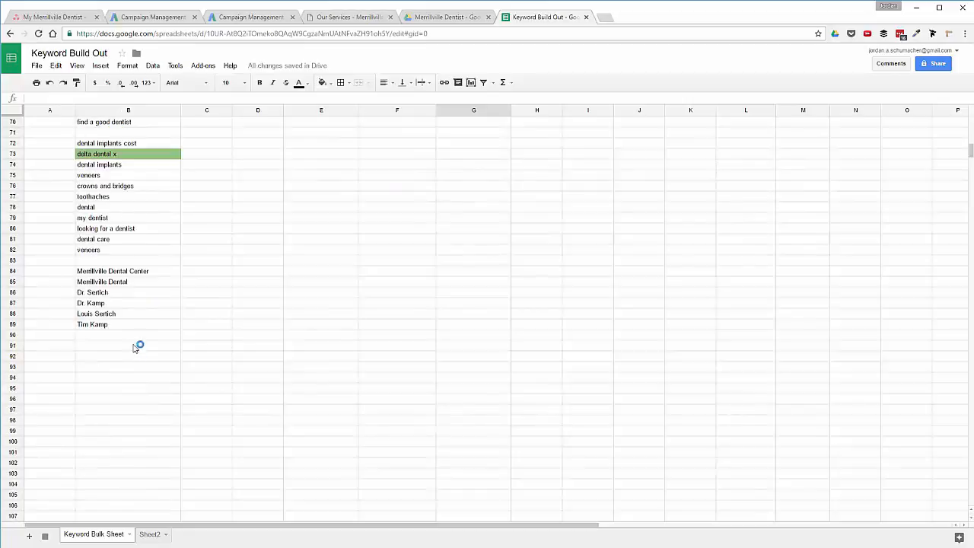
drag(111, 295, 114, 324)
key(ctrl+c)
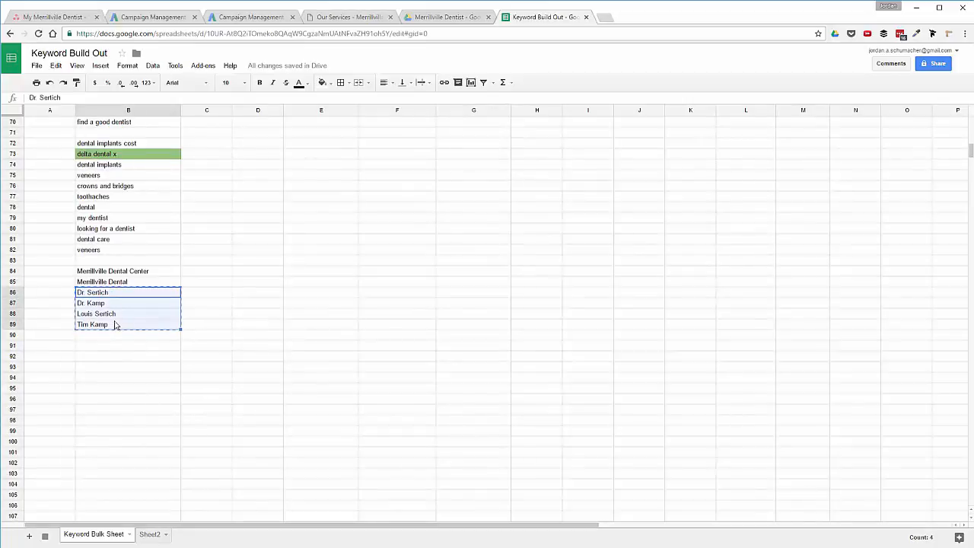
scroll(369, 296, up, 20)
click(462, 190)
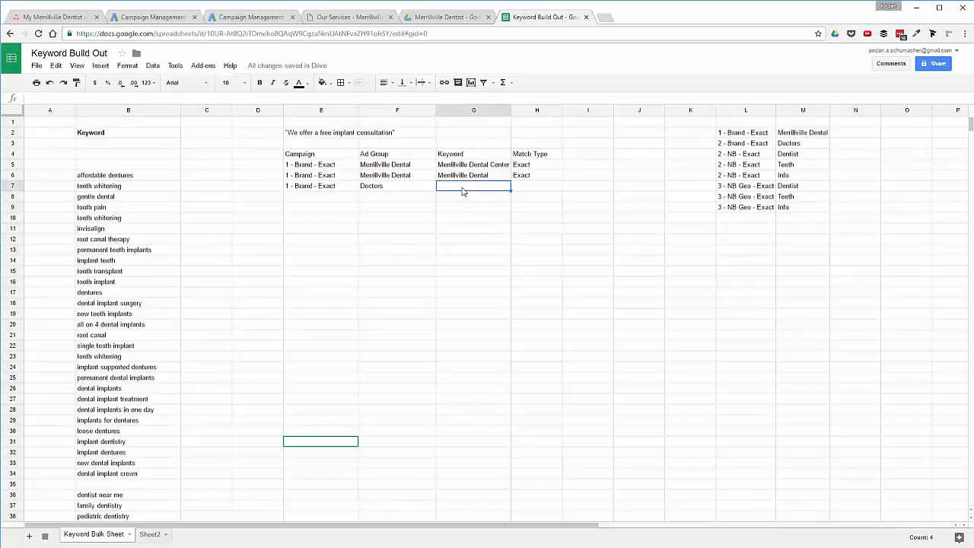
key(ctrl+v)
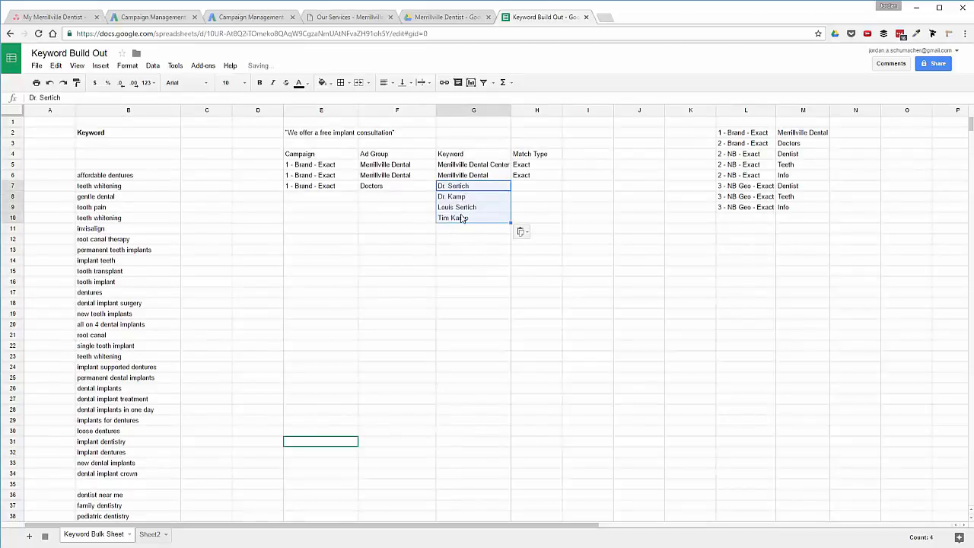
Type four more doctor-name keywords into G11:G14.
click(456, 231)
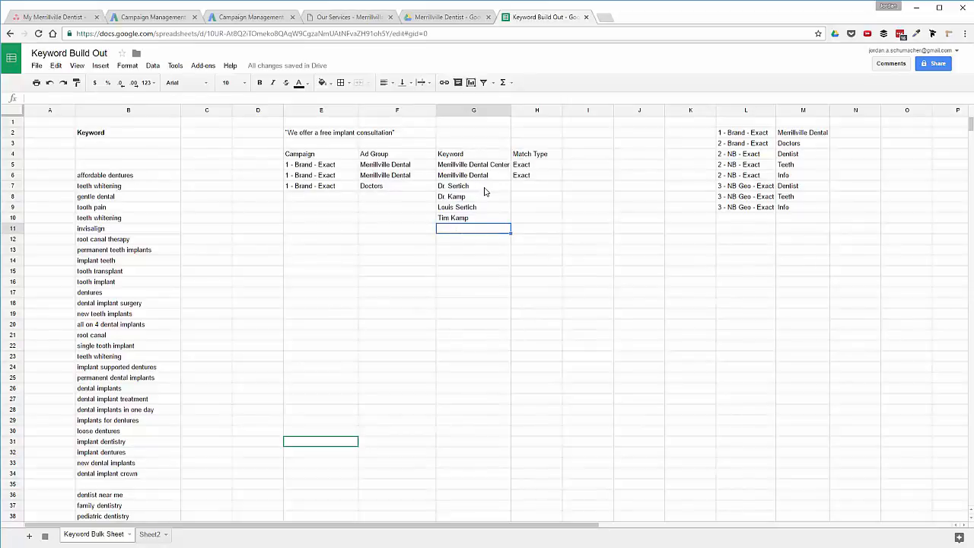
key(Return)
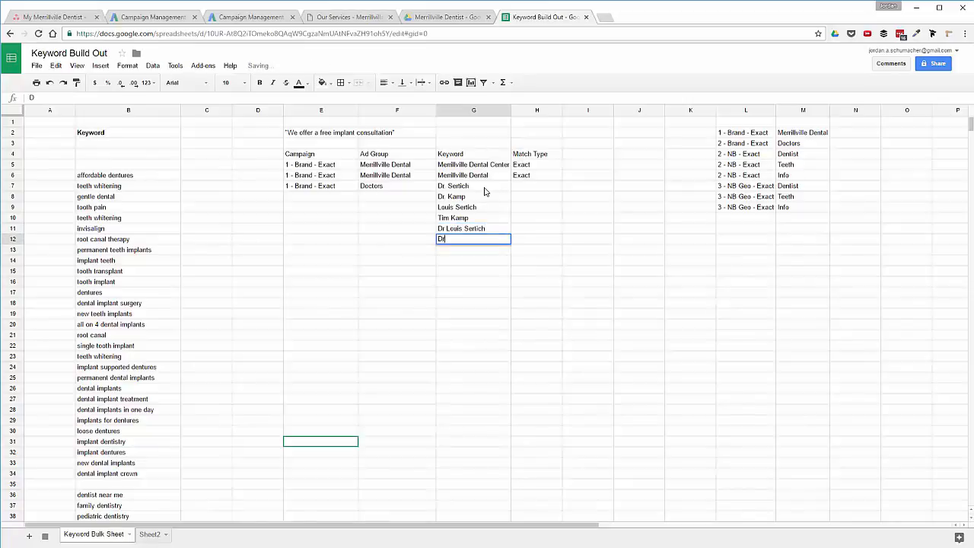
key(Return)
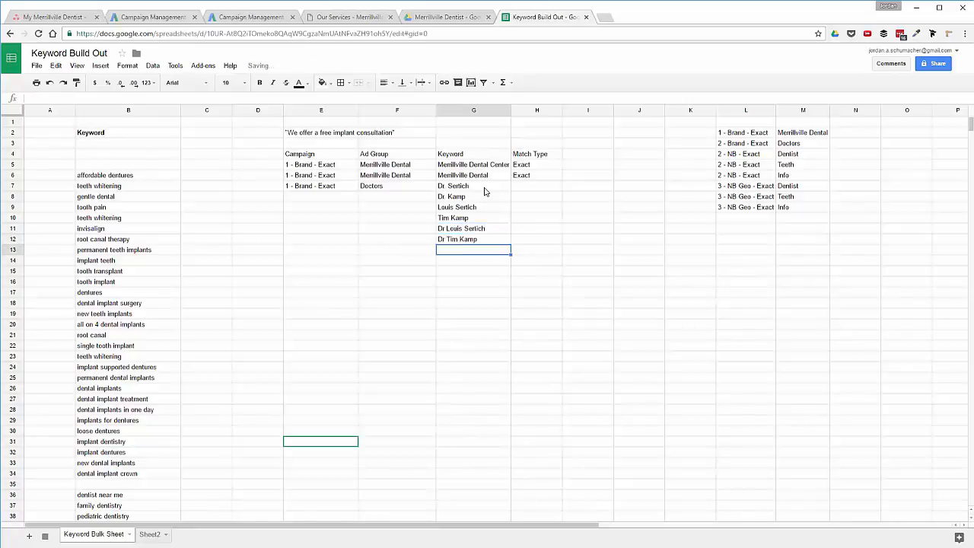
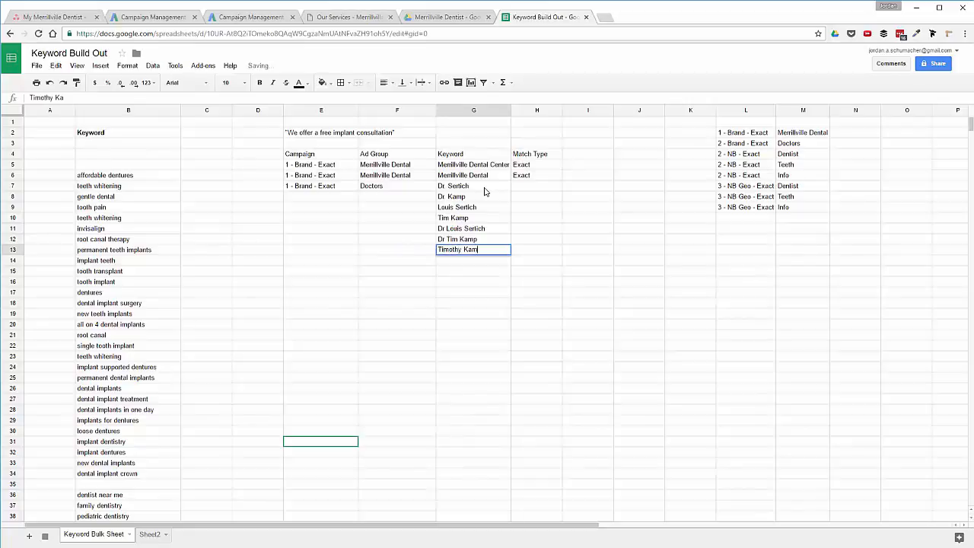
key(Return)
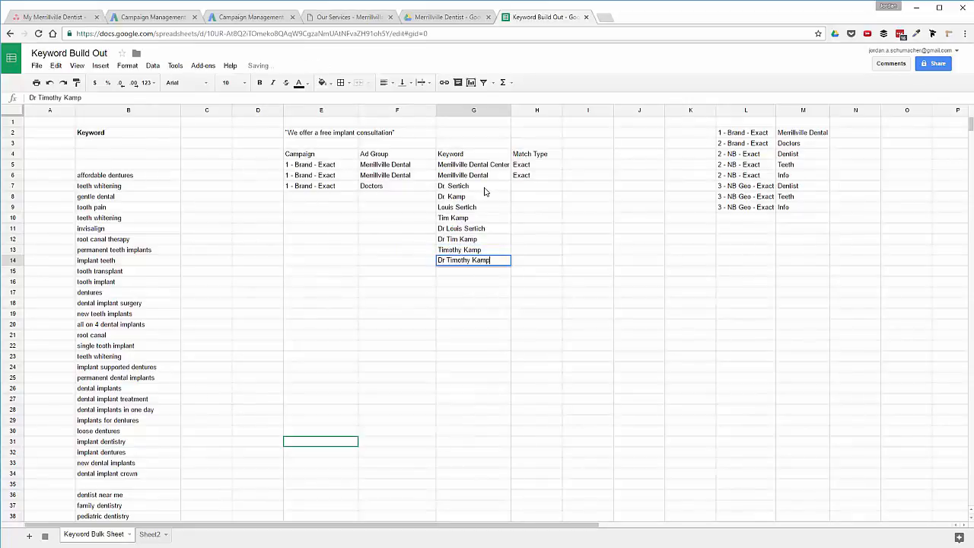
key(Return)
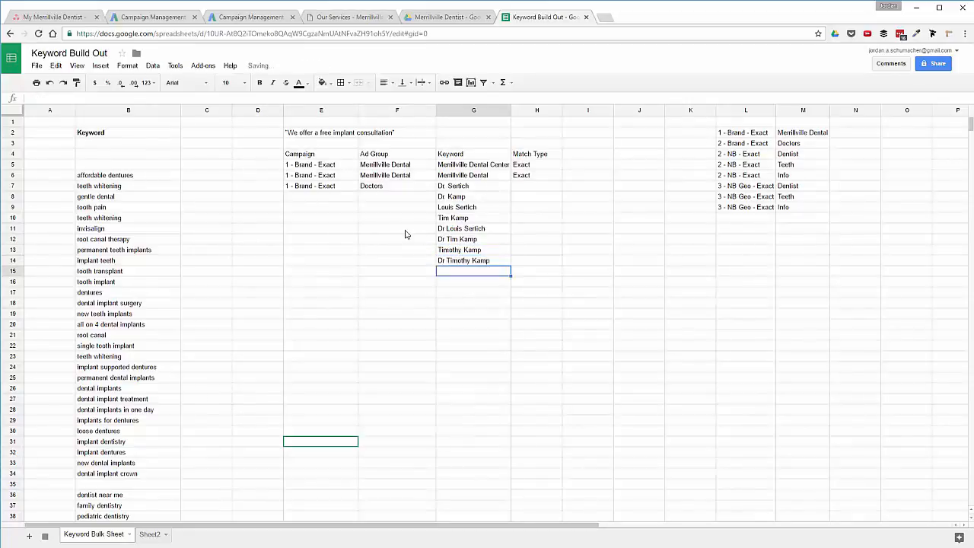
Fill Doctors, 1 - Brand - Exact and Exact down columns F, E and H to row 14.
click(391, 189)
drag(434, 191, 435, 264)
click(301, 191)
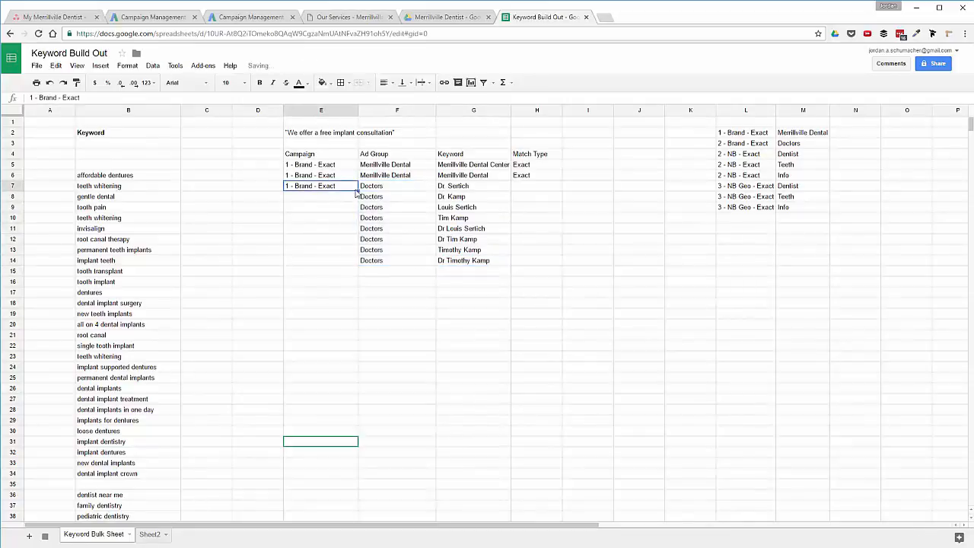
drag(350, 188, 342, 264)
click(550, 177)
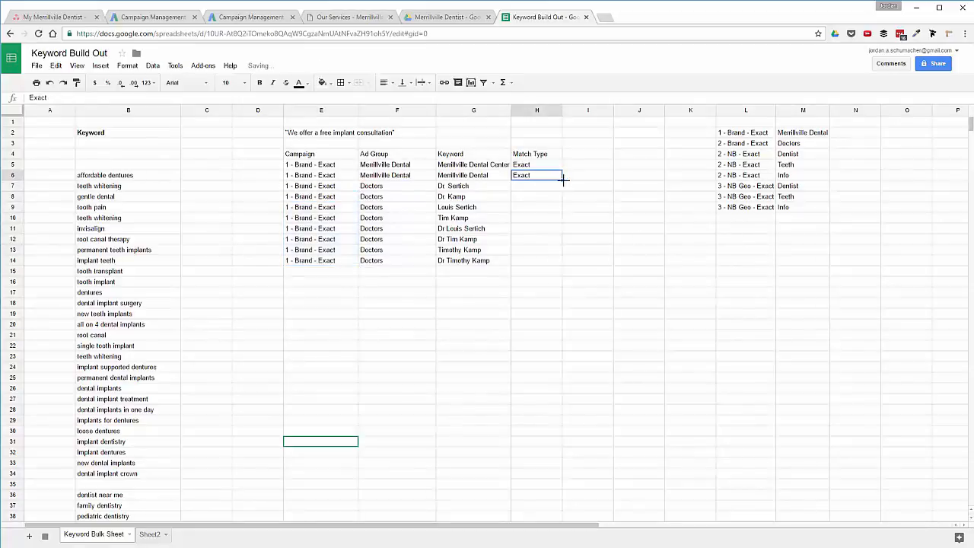
drag(562, 181, 563, 264)
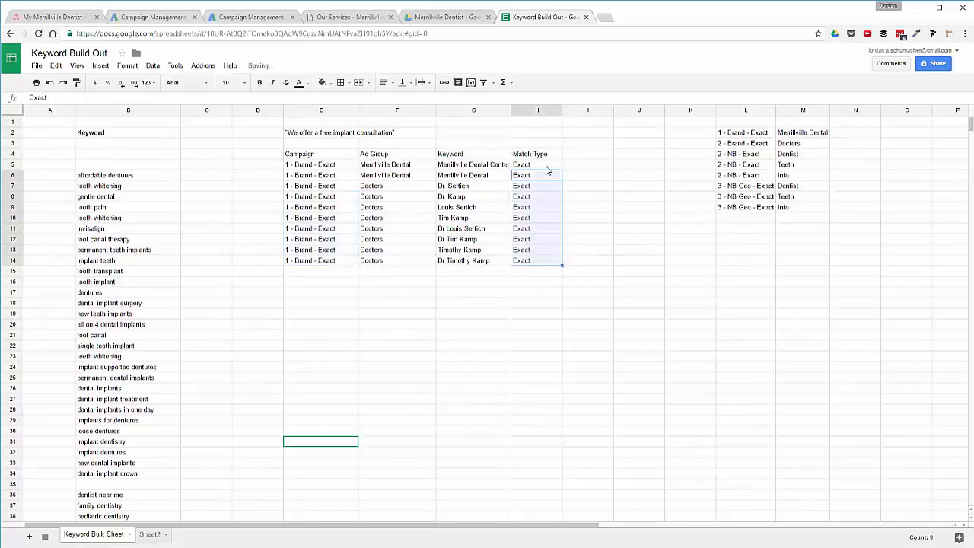
Select the keyword table E5:H14.
click(318, 166)
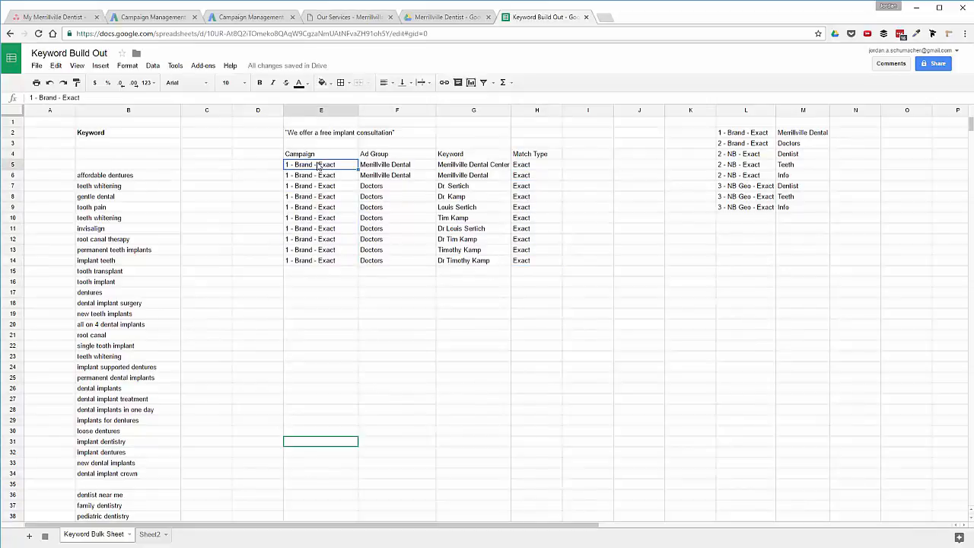
key(ctrl+shift+Down)
key(ctrl+shift+Right)
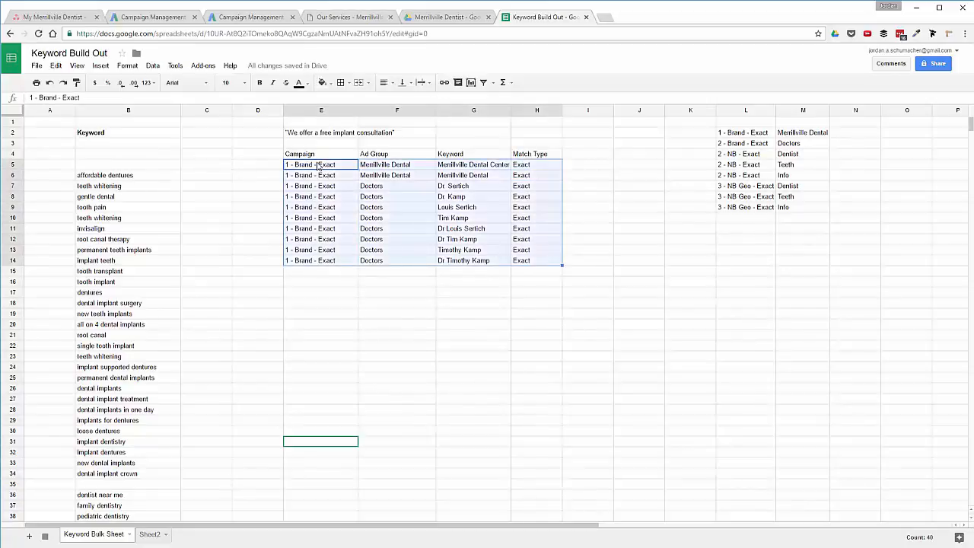
click(306, 167)
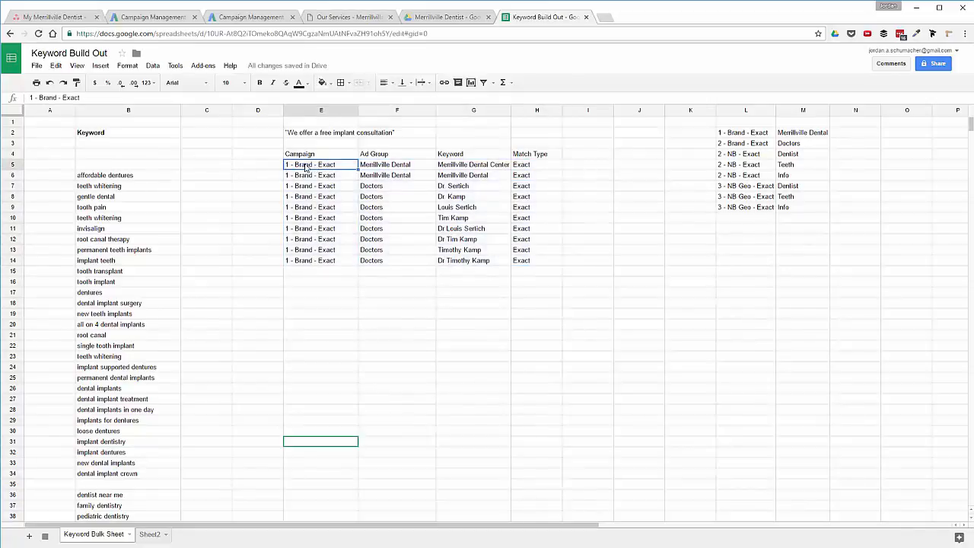
key(ctrl+shift+Right)
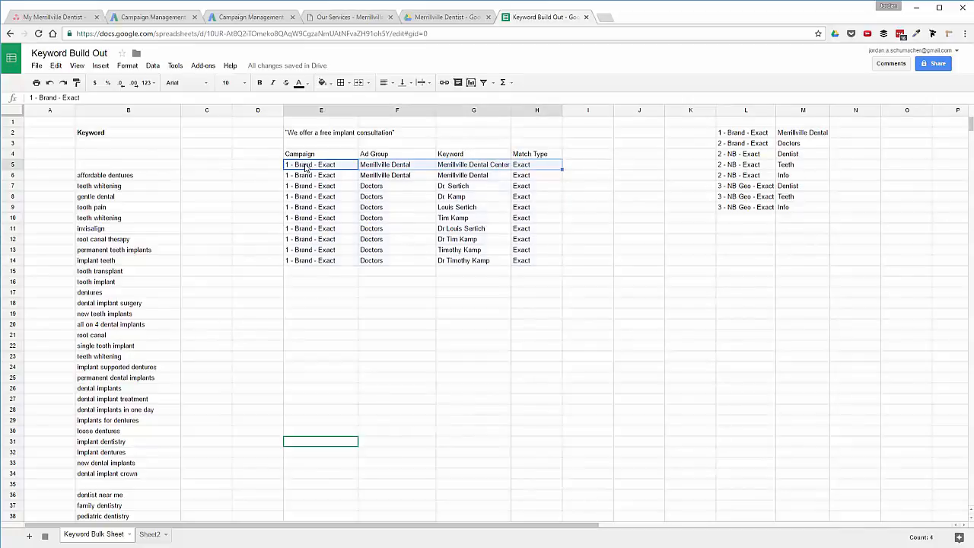
key(ctrl+shift+Down)
key(ctrl+c)
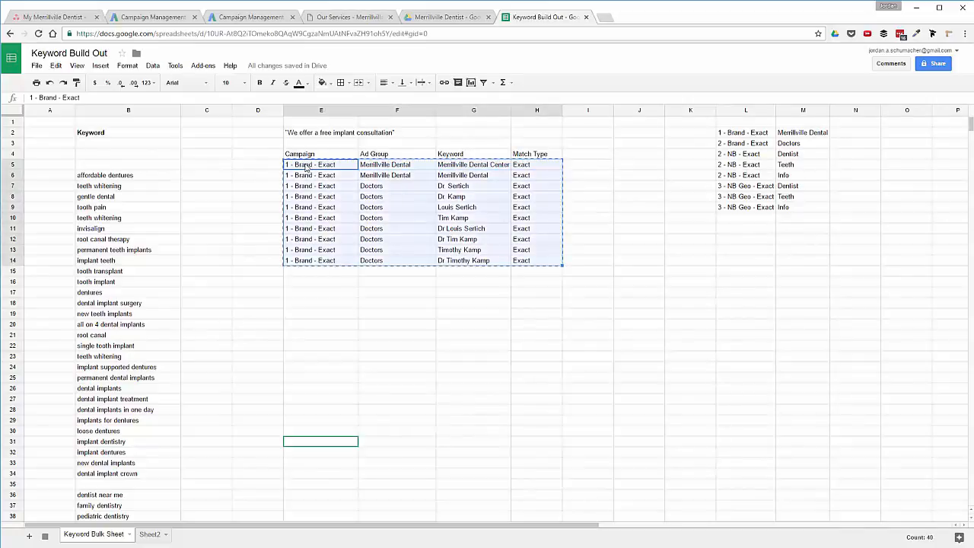
Paste the copied rows into E15:H24.
click(331, 273)
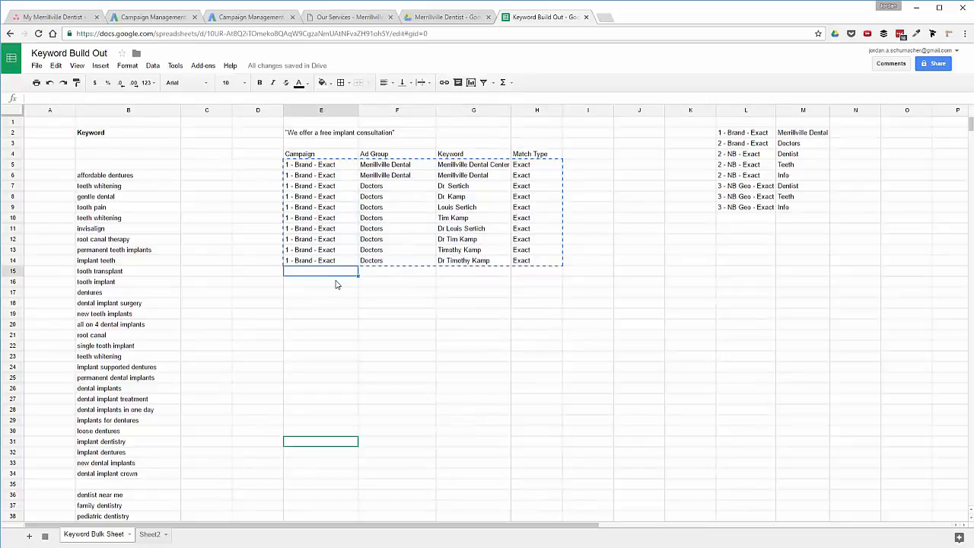
key(ctrl+v)
key(ctrl+f)
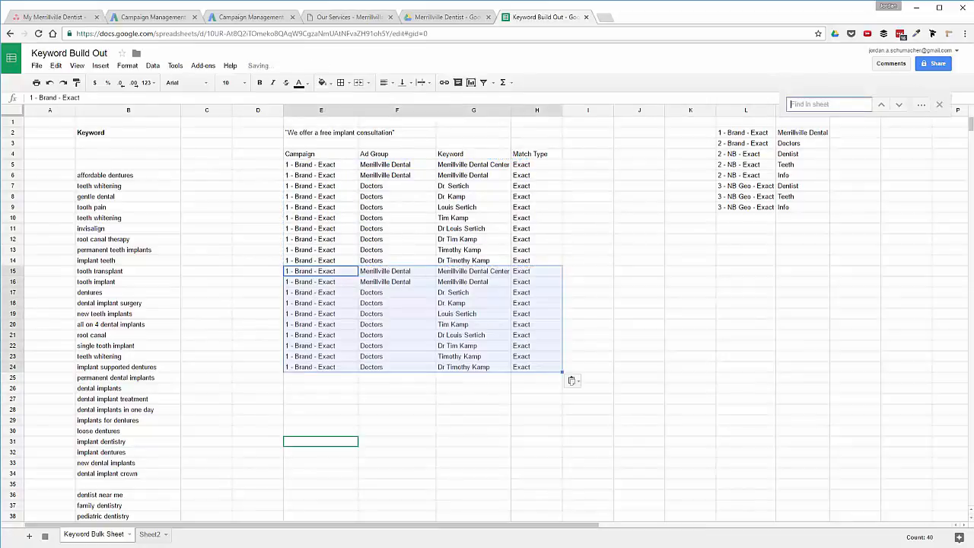
key(ctrl+h)
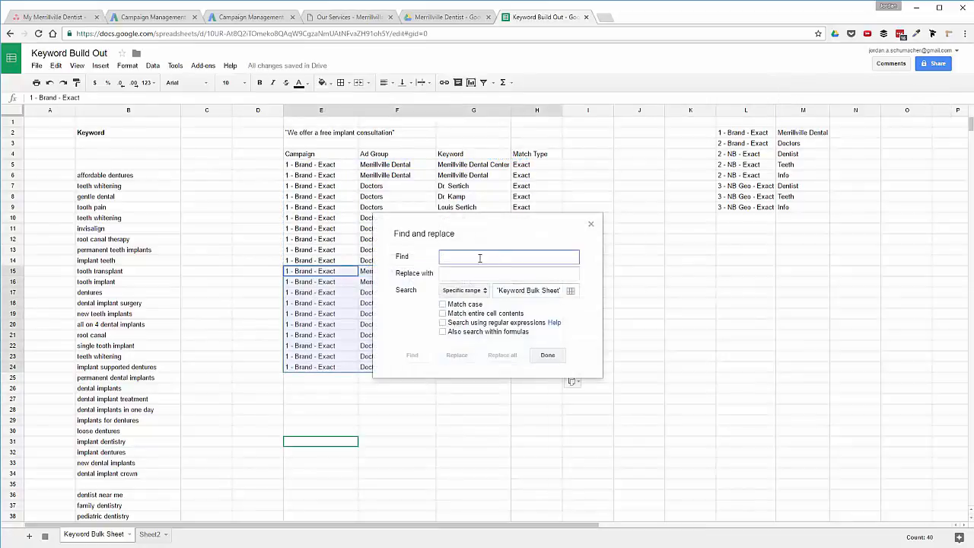
text(Exact)
key(Tab)
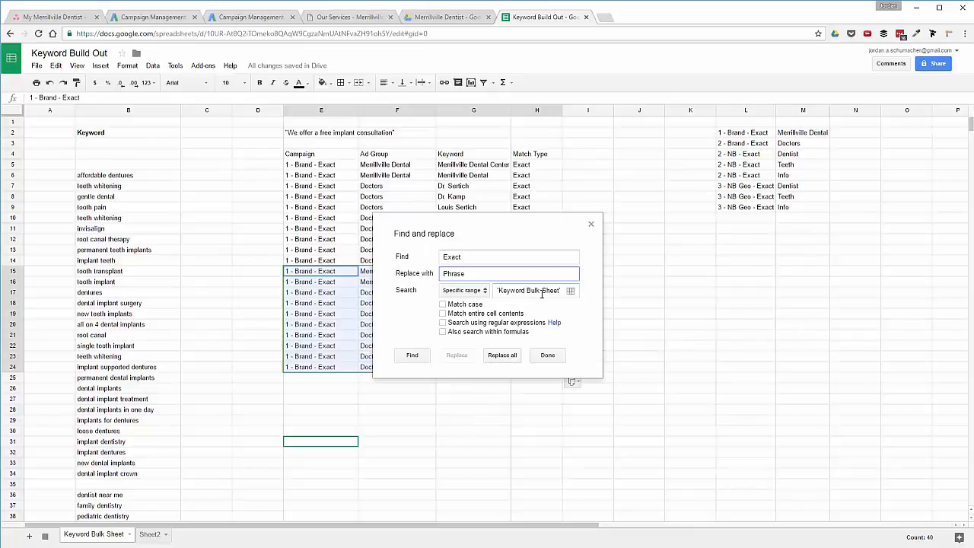
click(591, 225)
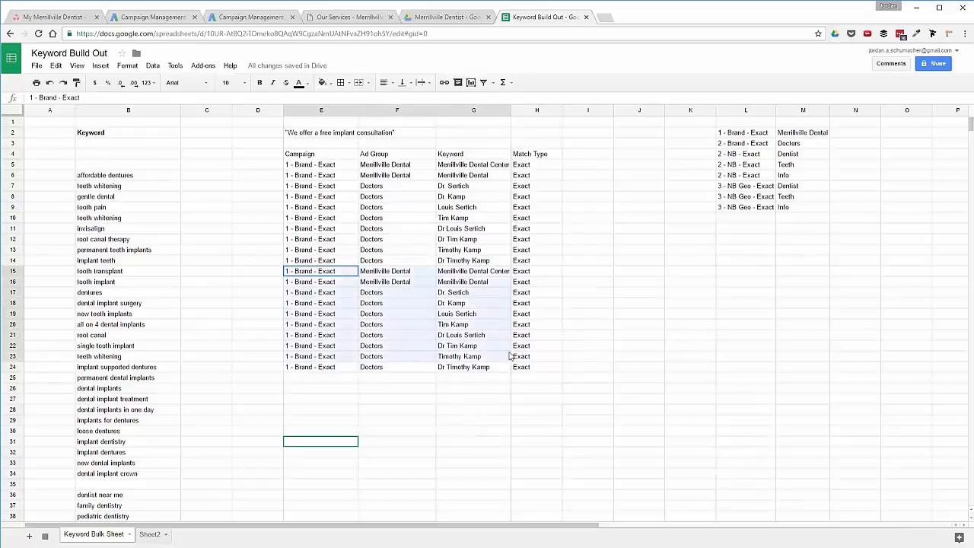
Replace Exact with Phrase throughout the range E15:H24 using Find and replace.
drag(509, 356, 527, 369)
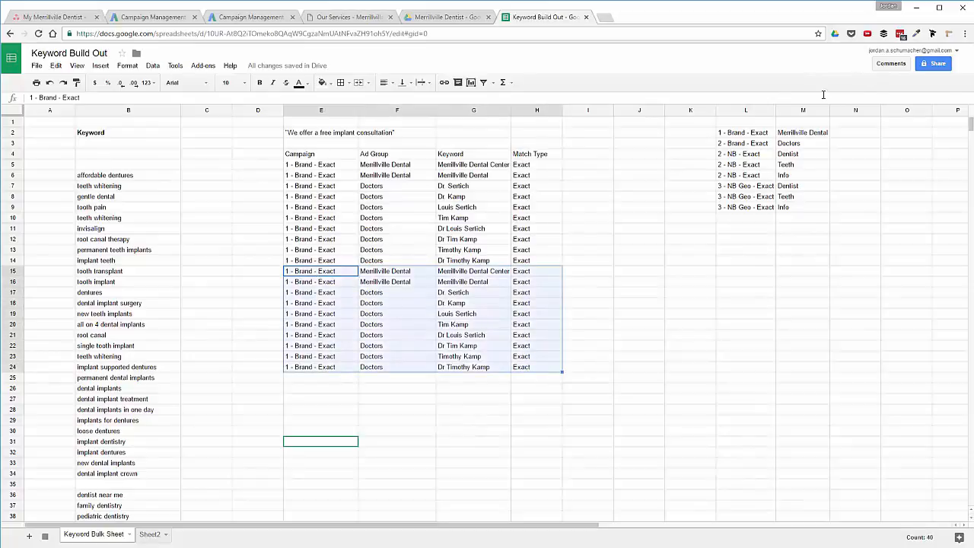
key(ctrl+h)
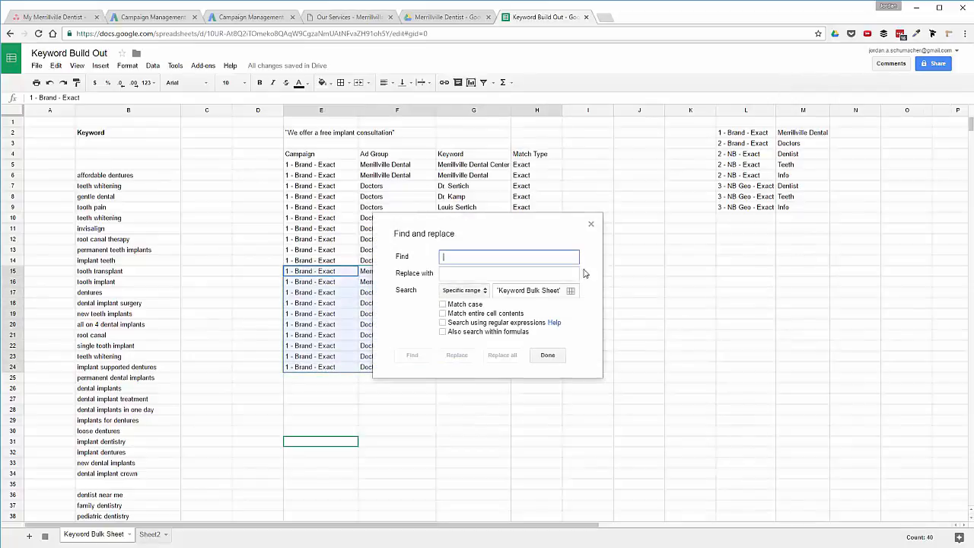
click(477, 293)
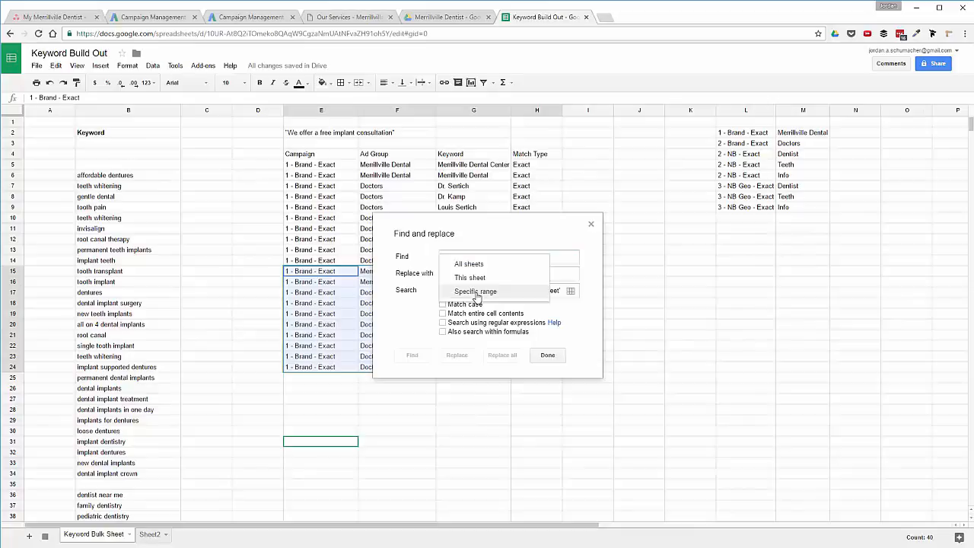
click(477, 292)
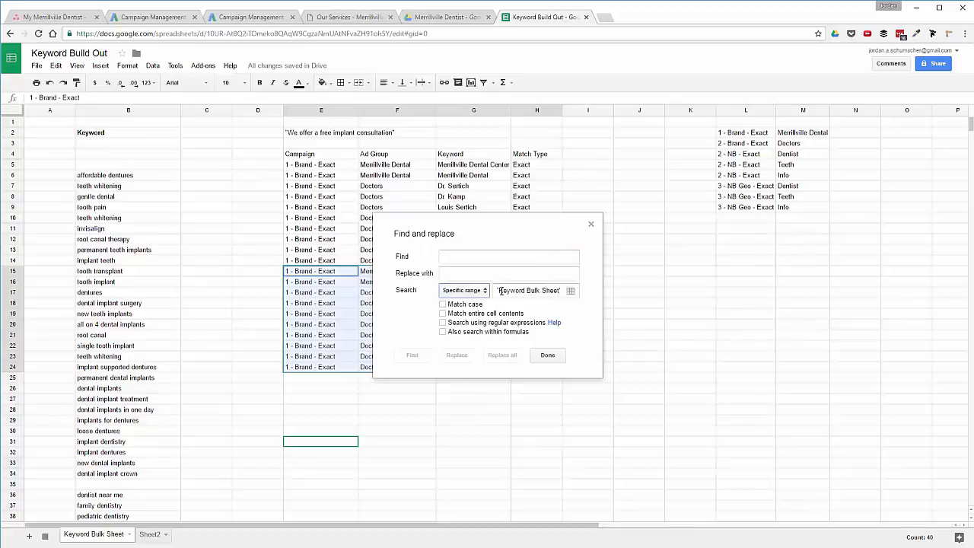
click(571, 293)
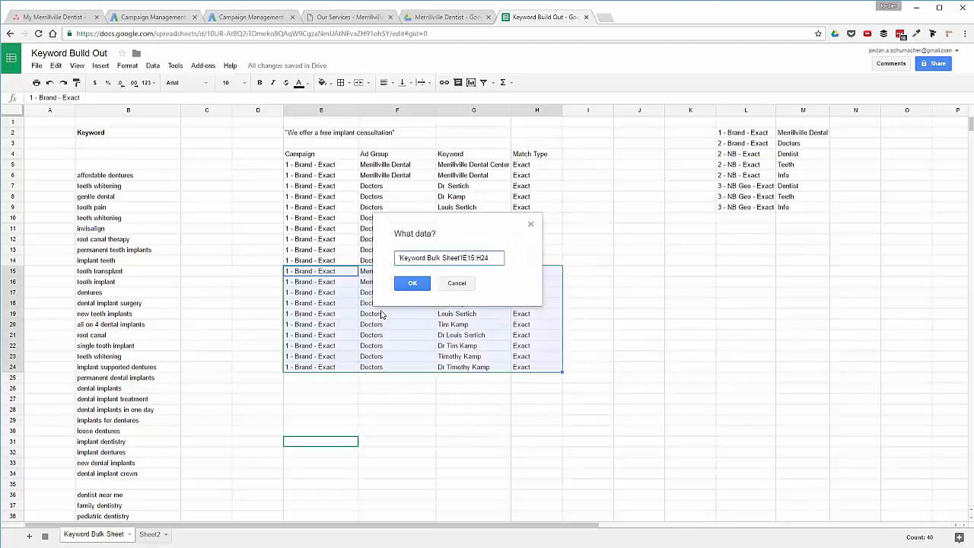
click(405, 286)
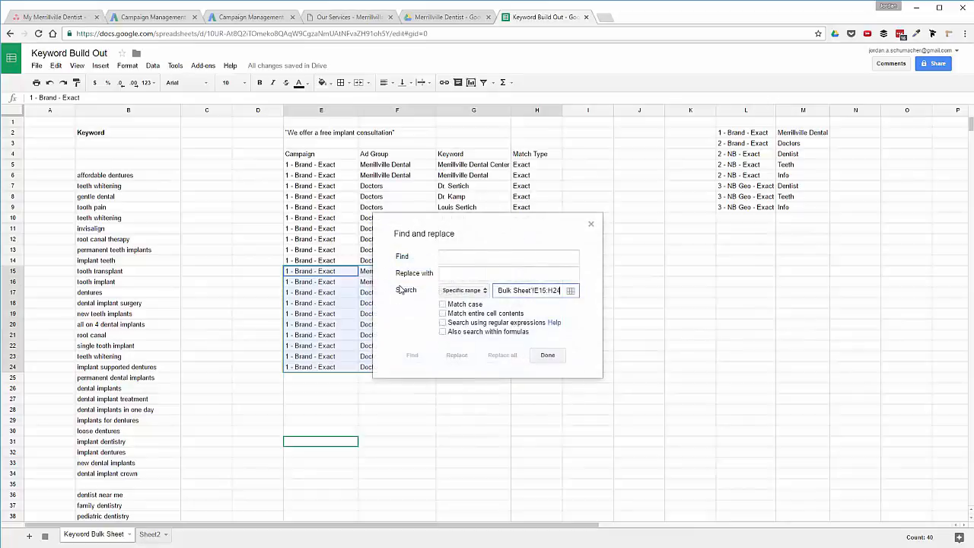
click(494, 257)
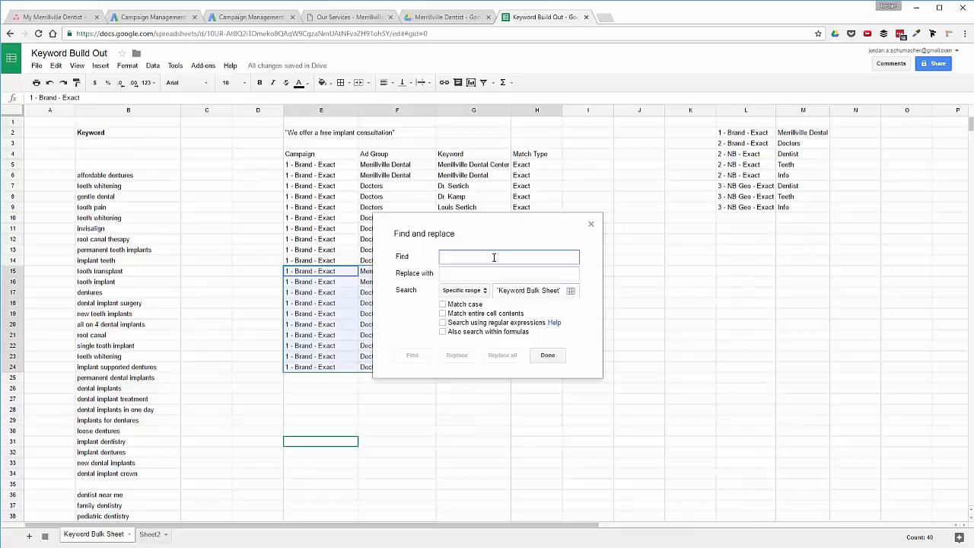
text(Exact)
key(Tab)
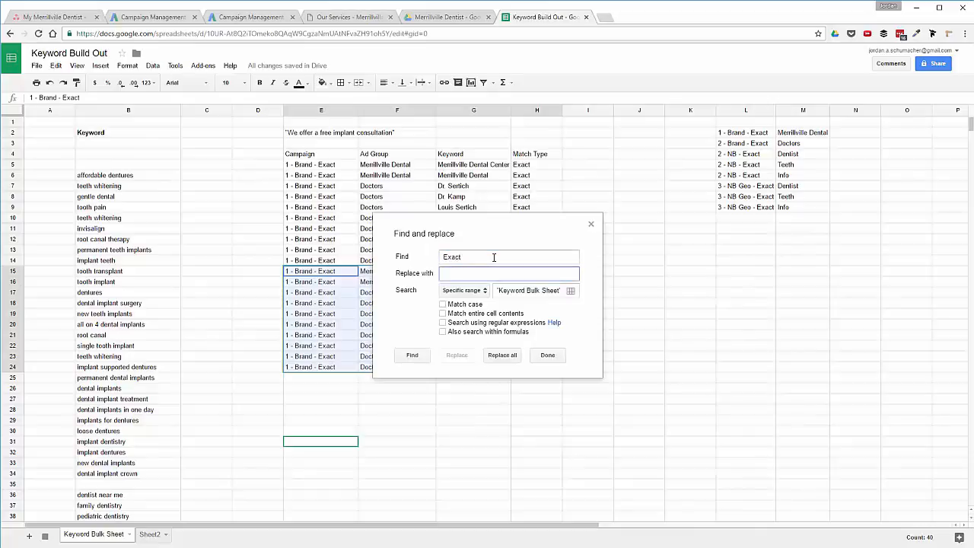
click(502, 356)
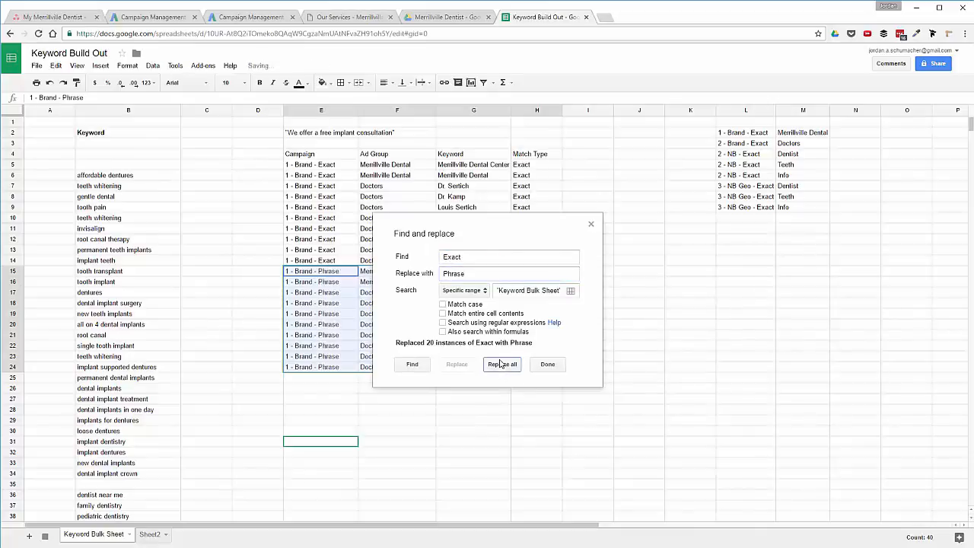
click(546, 366)
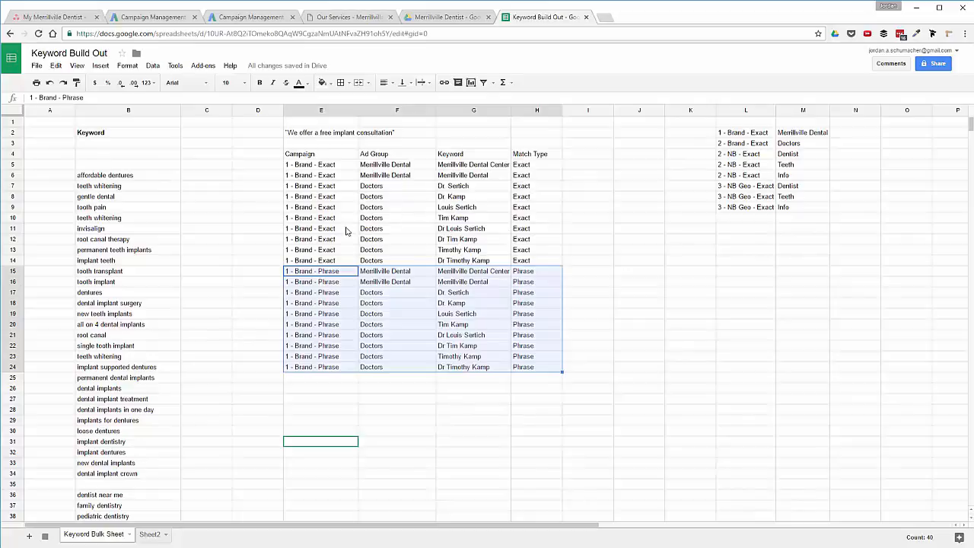
Select the keyword list in B6:B34.
scroll(330, 313, down, 2)
click(327, 318)
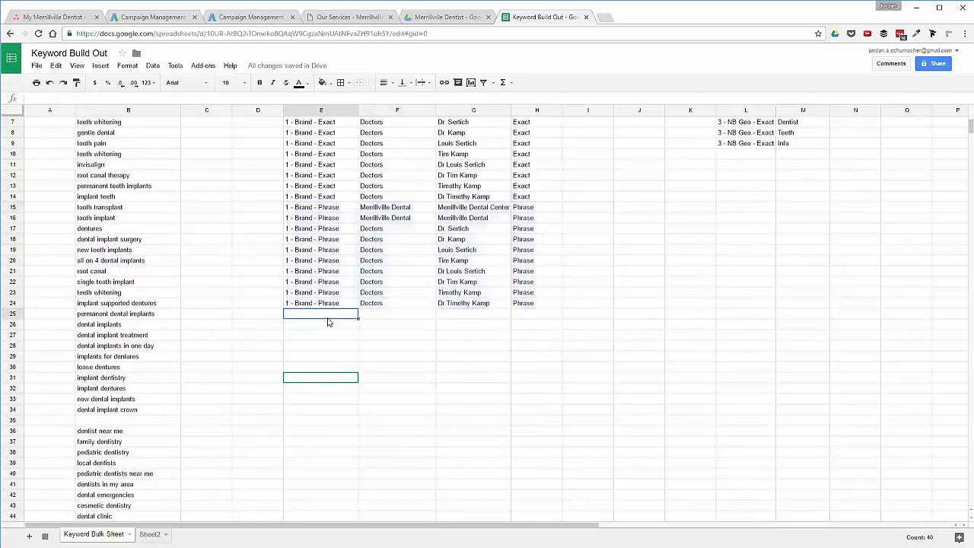
scroll(327, 323, up, 2)
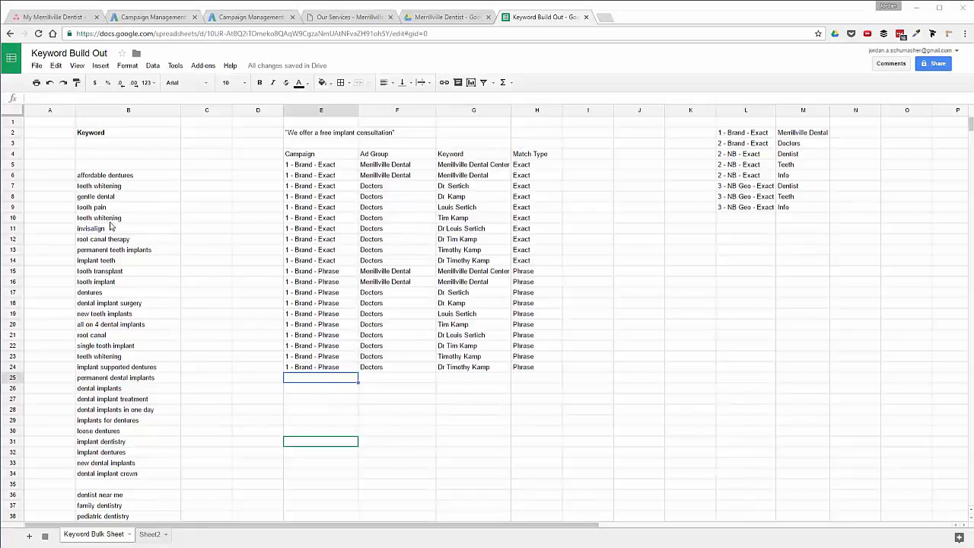
drag(102, 180, 129, 475)
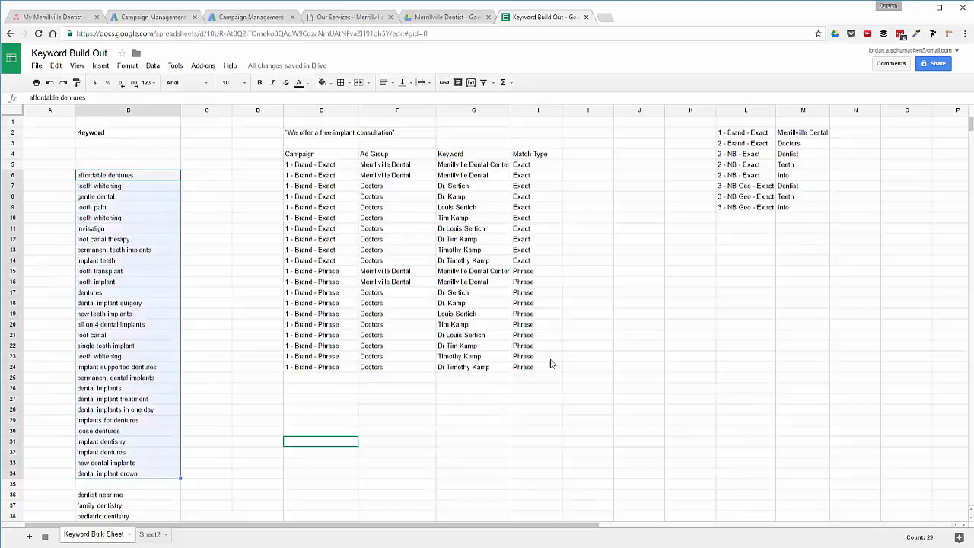
Enter campaign '2 - NB - Exact' and ad group 'Teeth' in row 25.
click(330, 378)
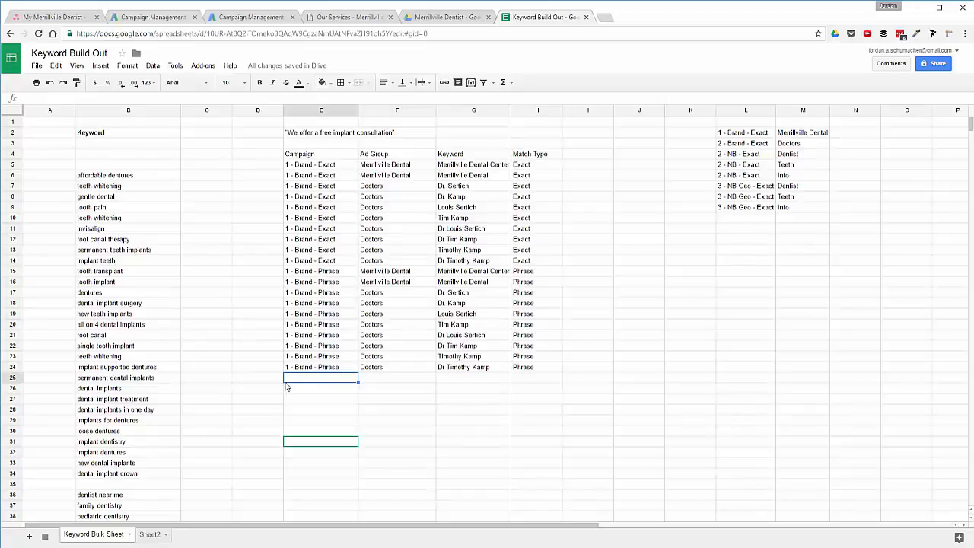
text(2 - NB - Exact)
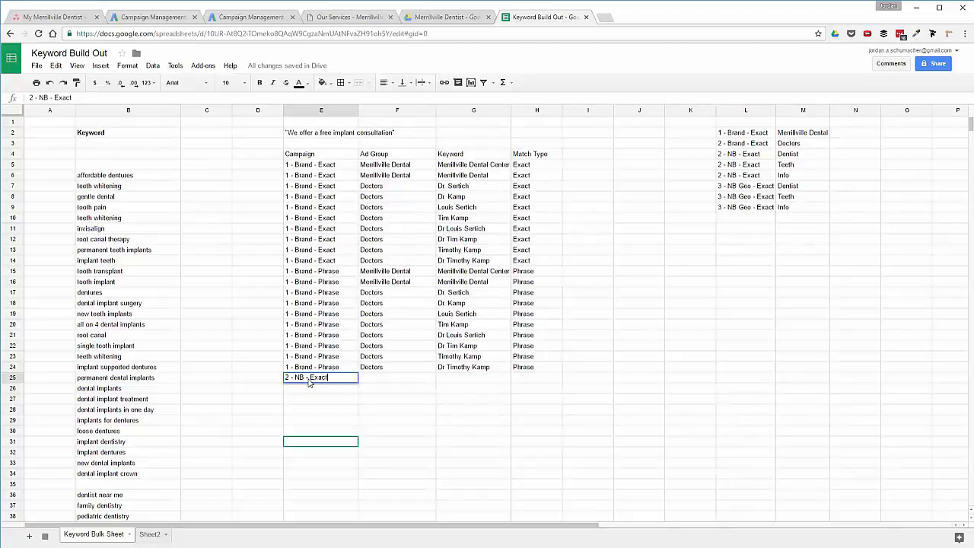
key(Tab)
text(Teet)
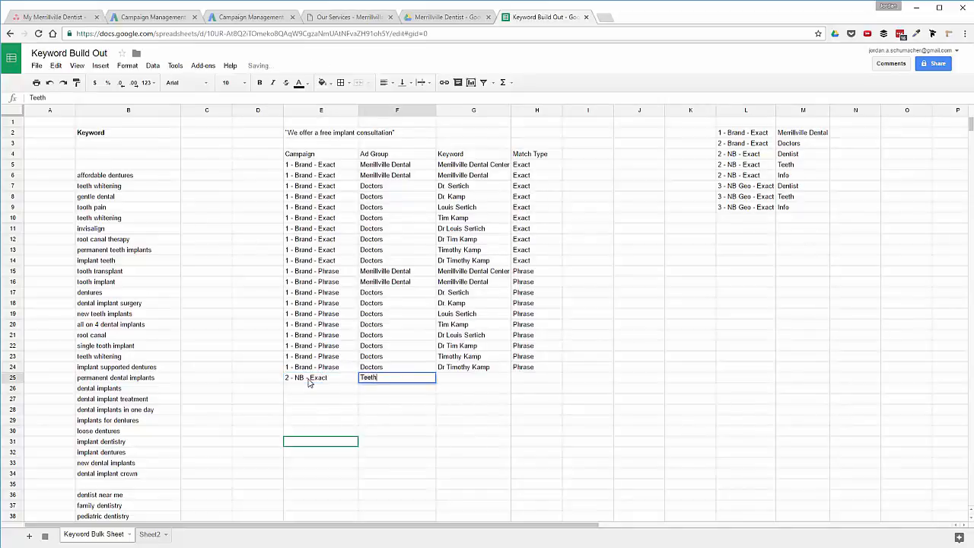
key(Return)
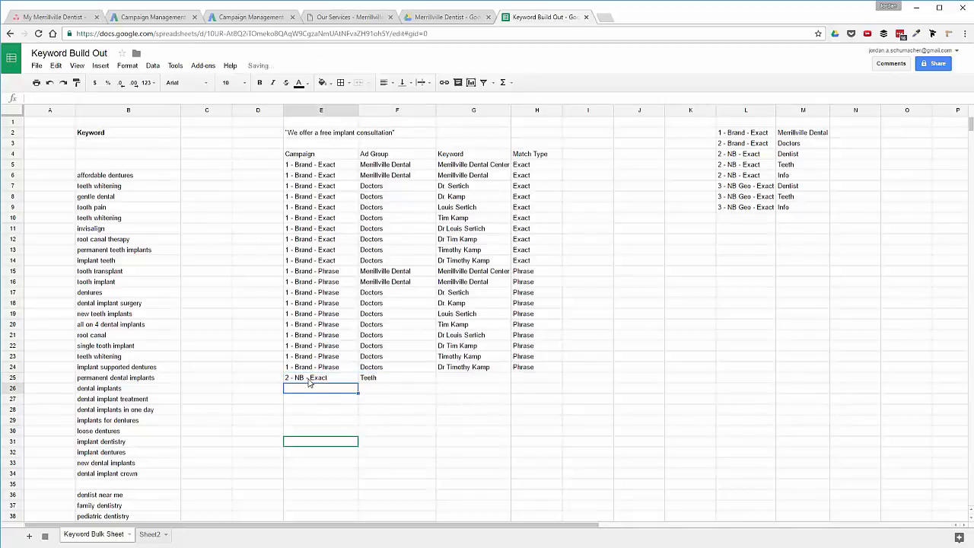
Insert two blank columns to the left of column C.
click(203, 111)
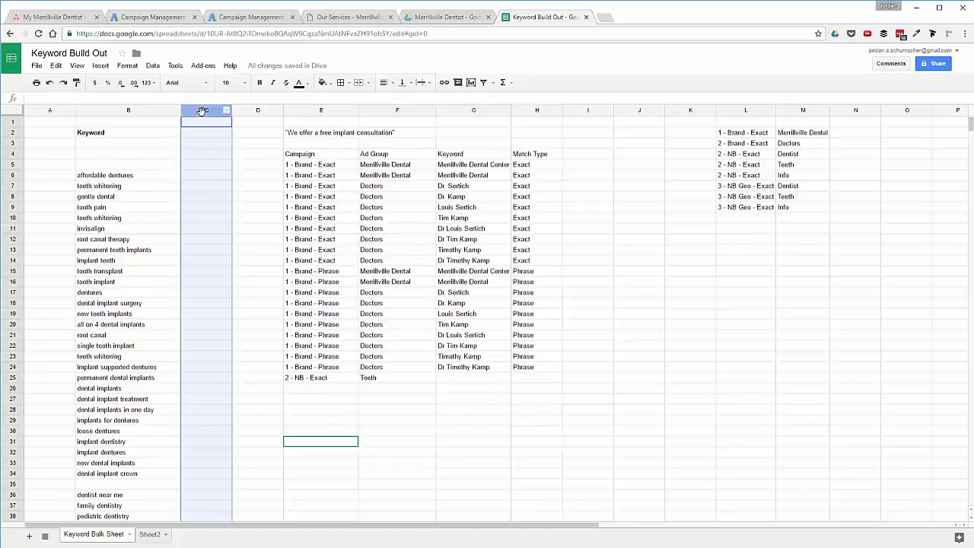
right_click(202, 111)
click(252, 187)
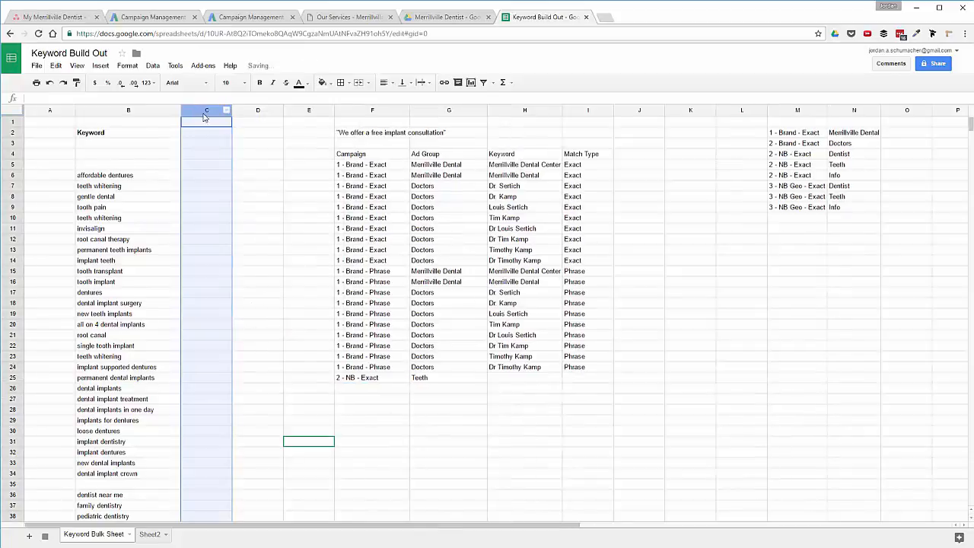
right_click(204, 116)
click(249, 187)
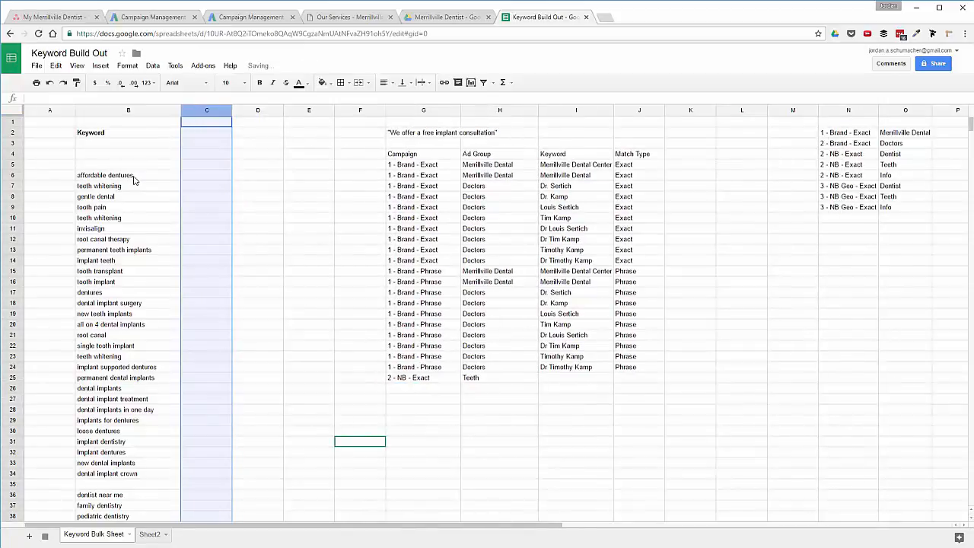
Put 'merrillville in' in C6 and fill it down to row 34.
click(203, 176)
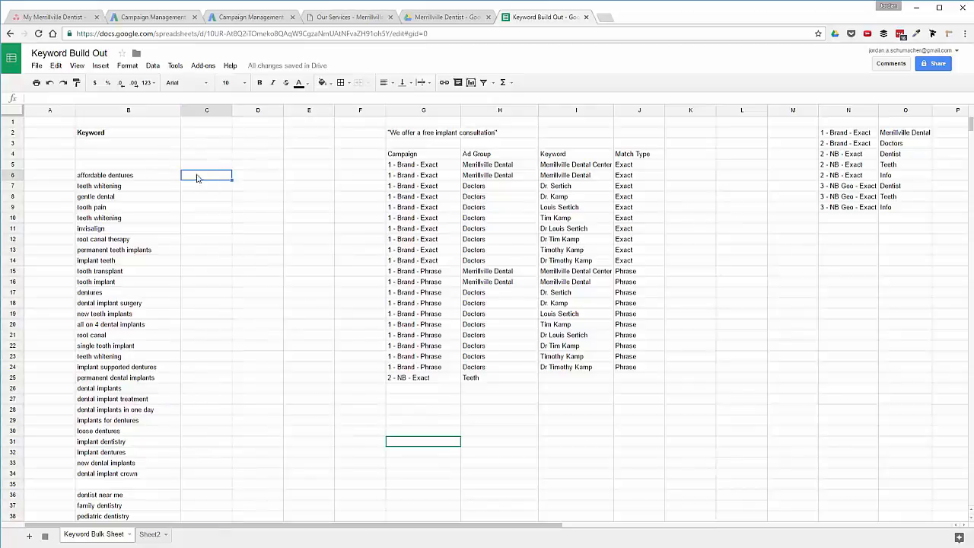
key(Return)
key(Return)
click(212, 175)
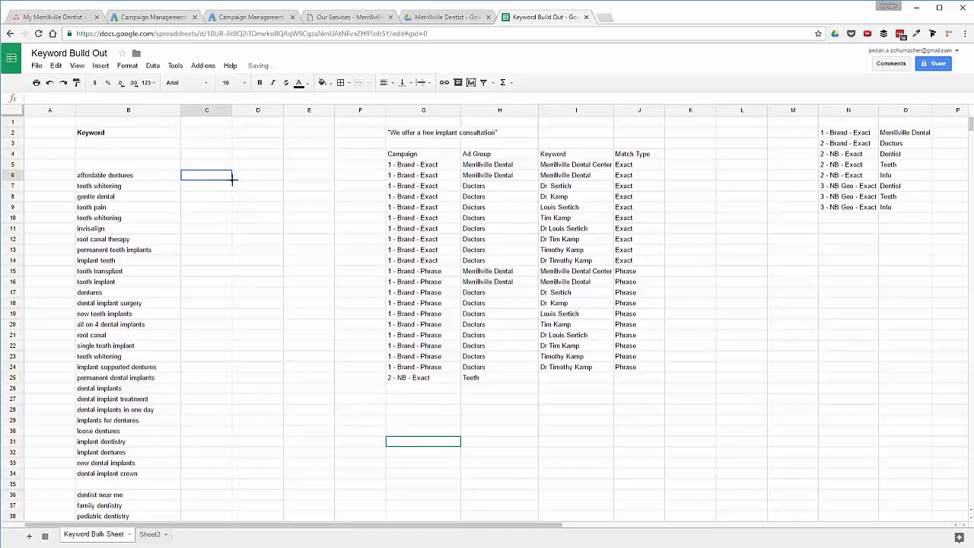
drag(232, 177, 232, 476)
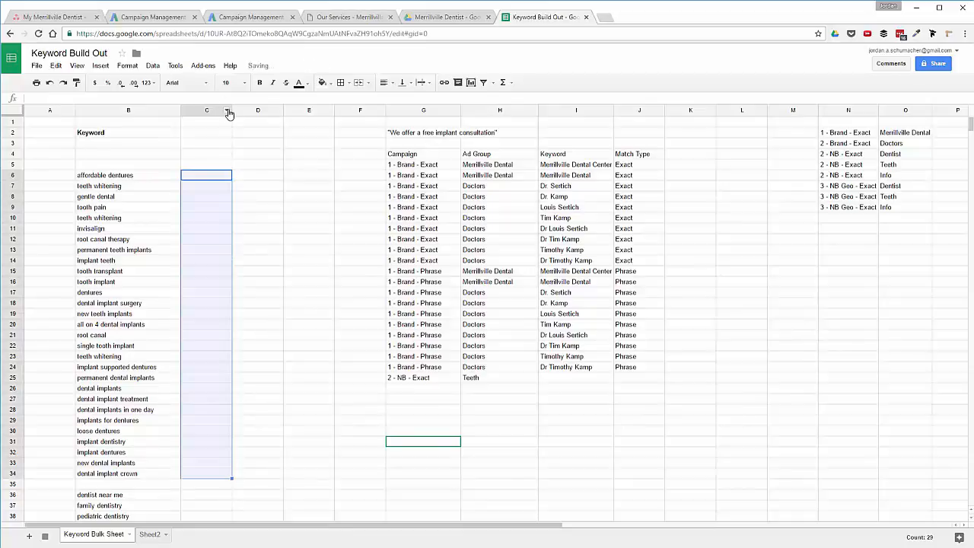
click(188, 180)
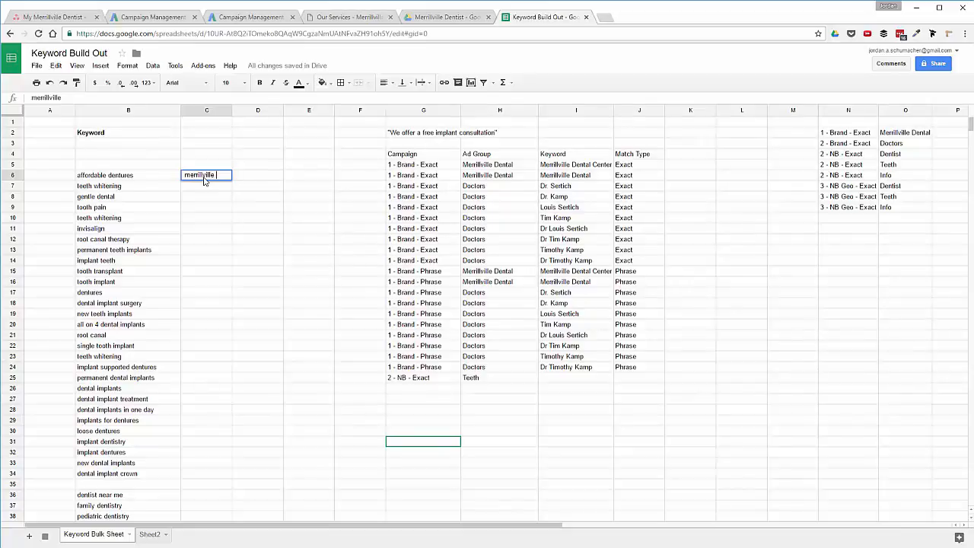
key(Return)
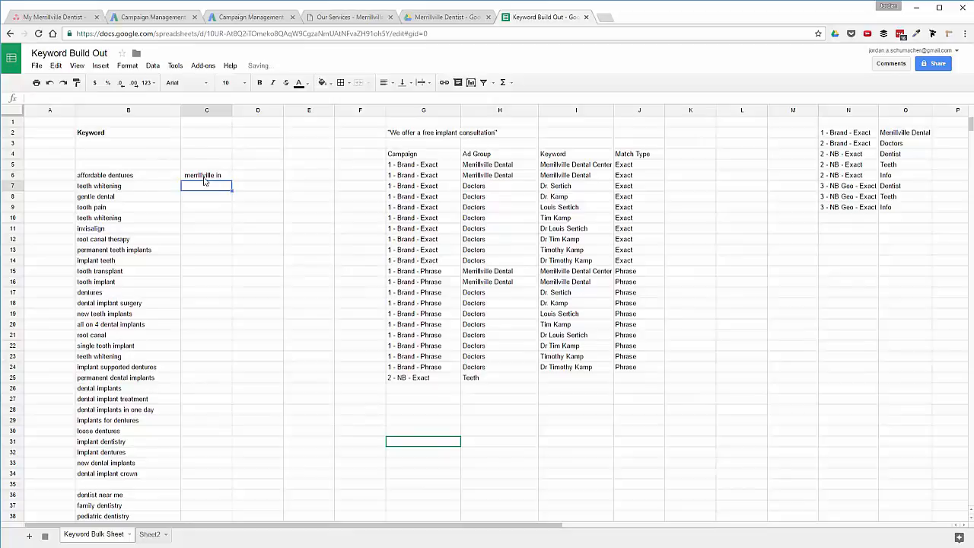
click(204, 177)
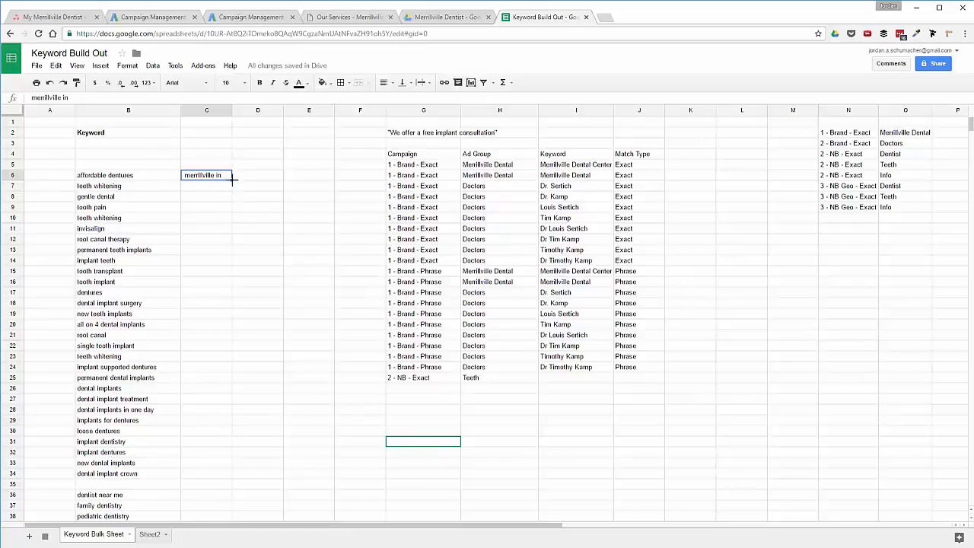
drag(232, 181, 229, 475)
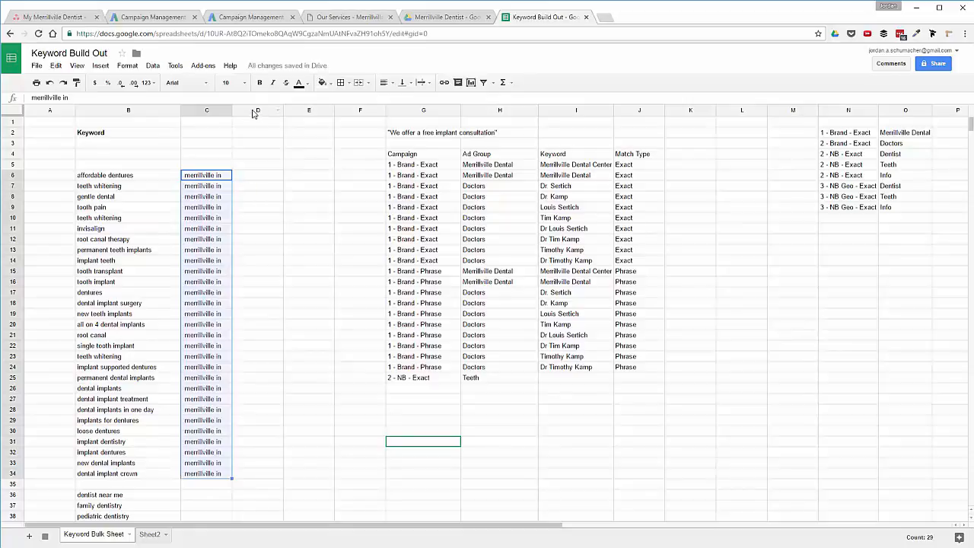
Put 'merrillvill indiania' in D6 and fill it down to row 34.
click(254, 179)
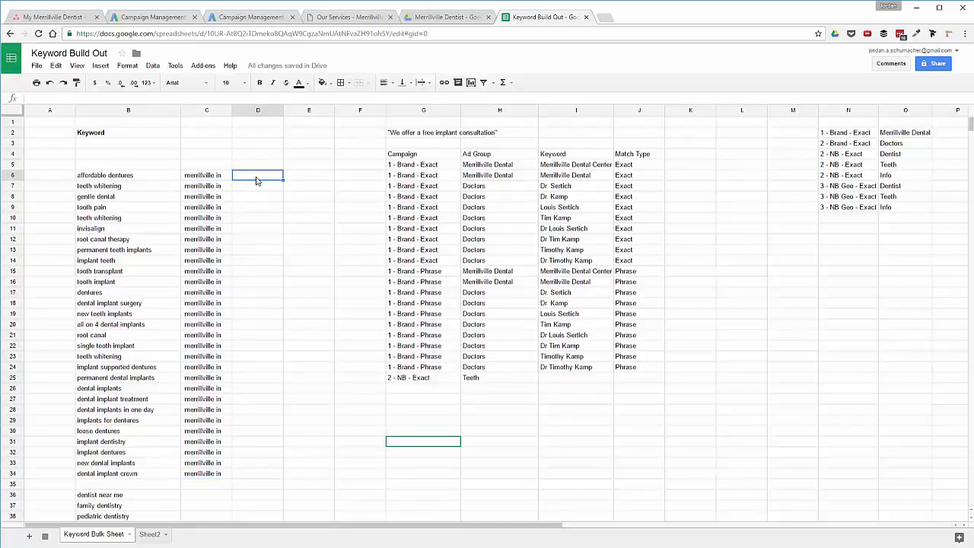
double_click(256, 180)
text(merrillvill indiania)
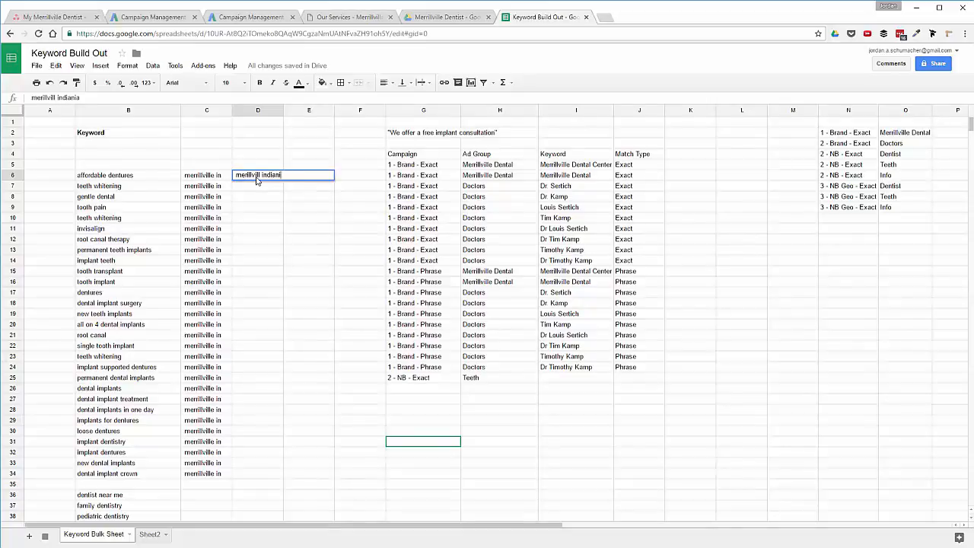
key(Return)
click(258, 181)
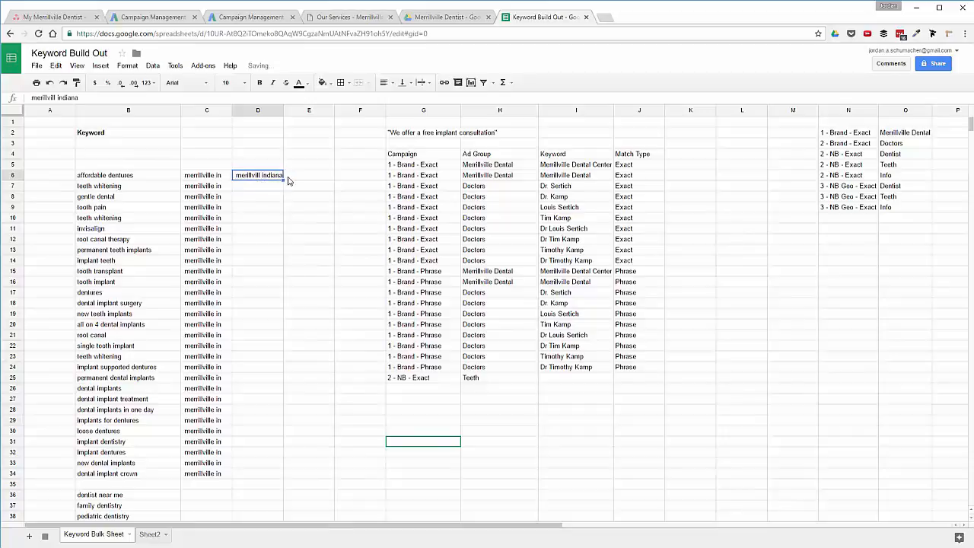
drag(283, 180, 296, 471)
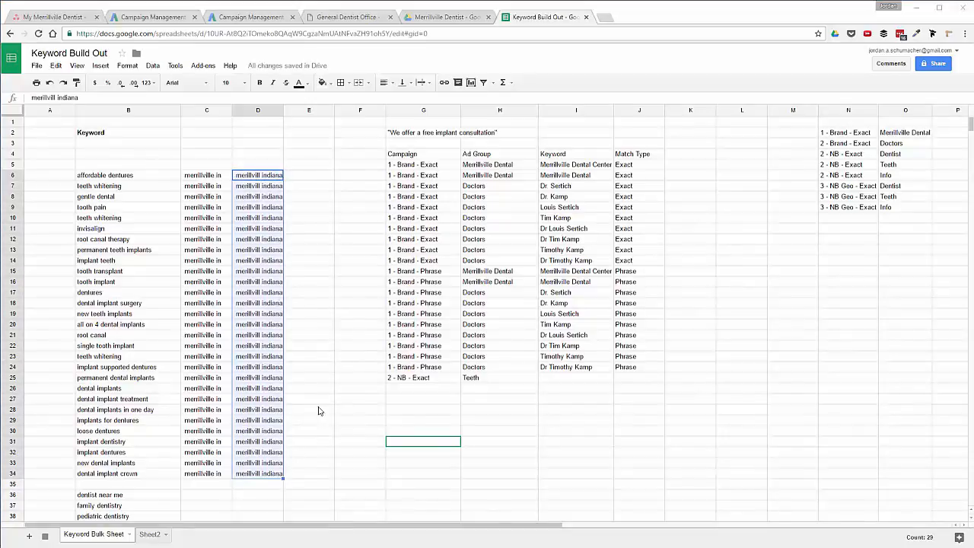
click(219, 177)
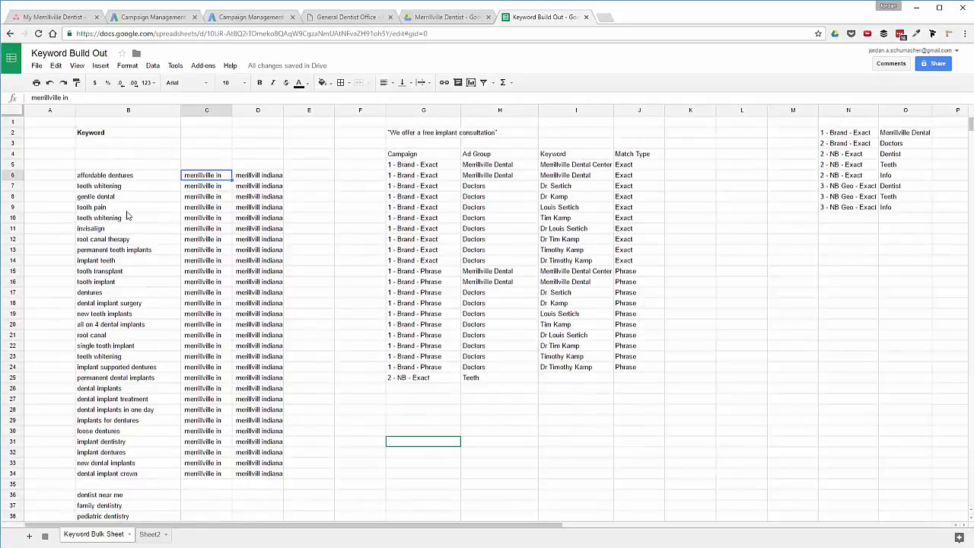
Enter =B6&C6 in I25 to join the keyword with 'merrillville in', widen column I, and fill down.
click(556, 378)
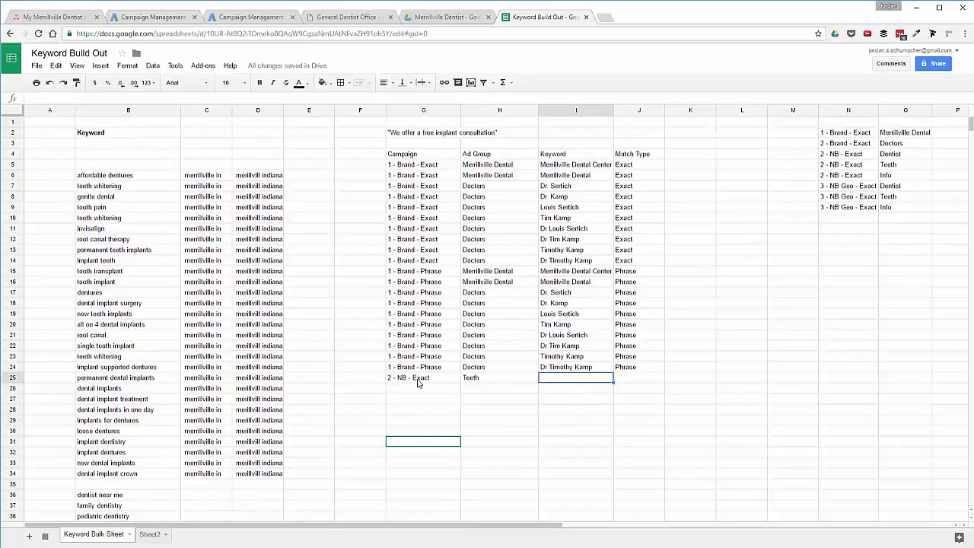
text(=)
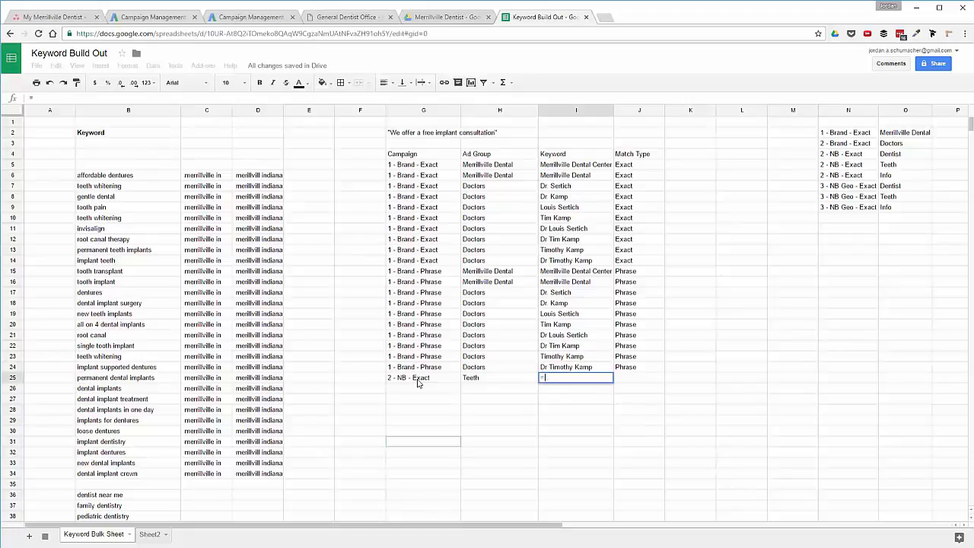
click(118, 177)
text(&)
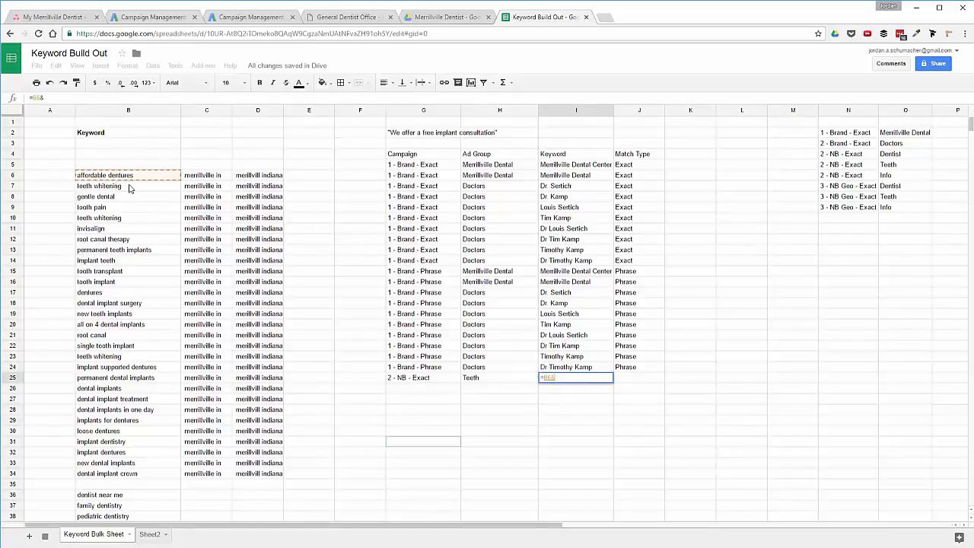
click(206, 179)
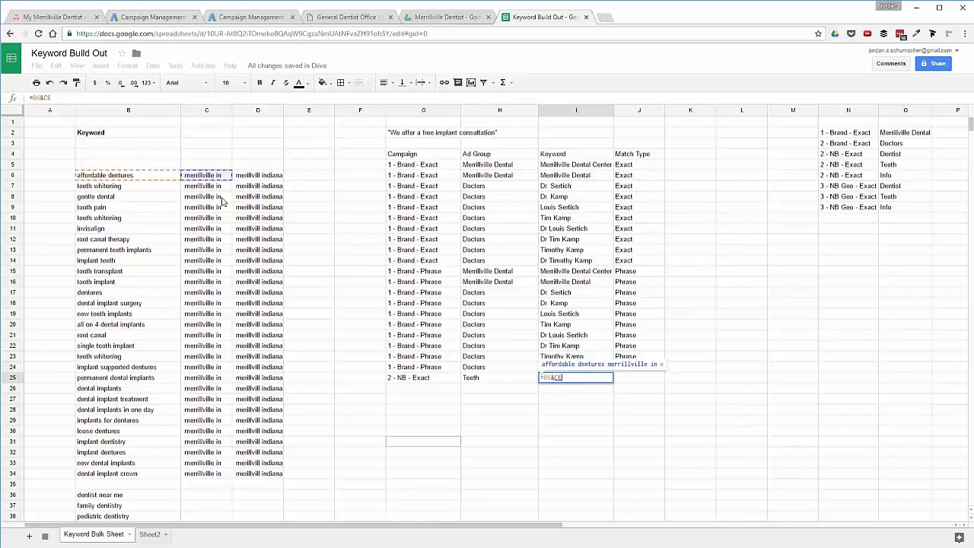
key(Return)
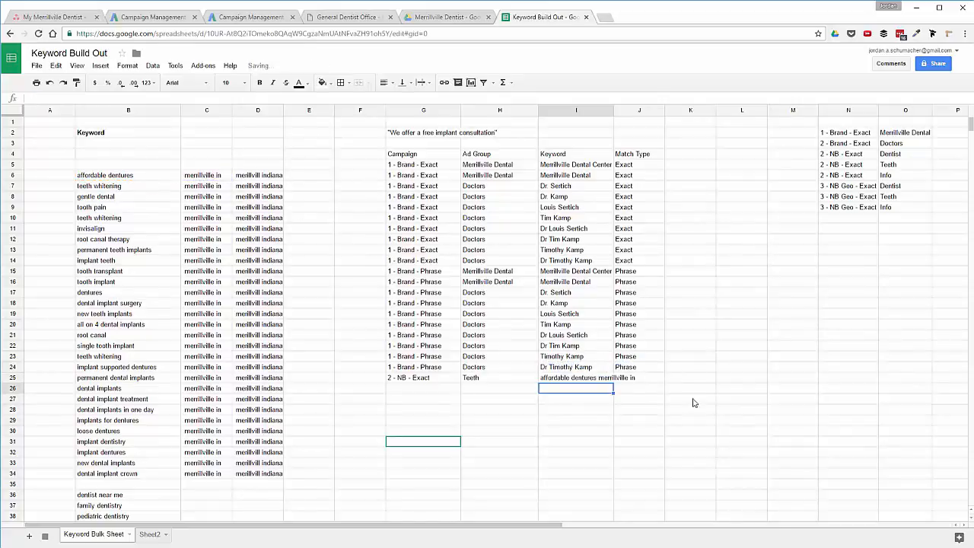
double_click(613, 112)
click(605, 381)
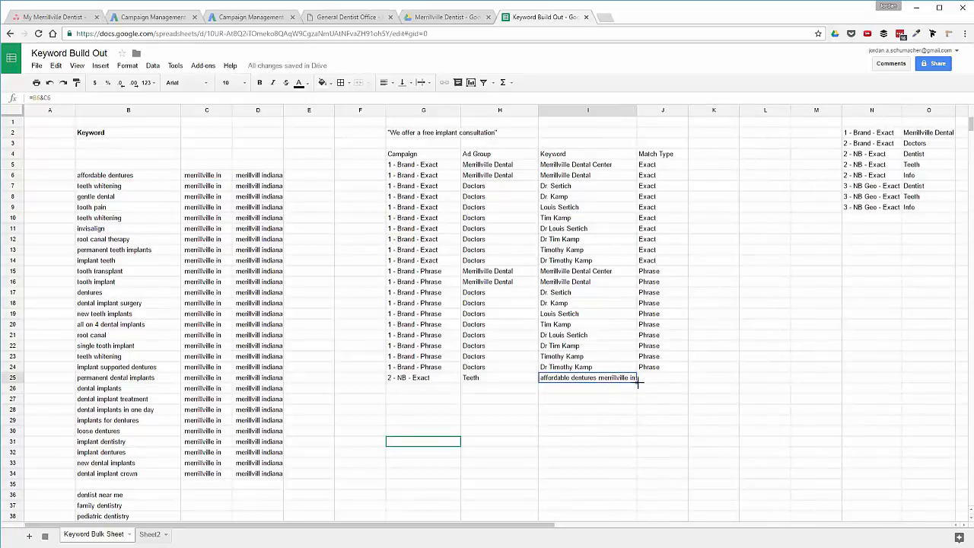
drag(638, 383, 617, 404)
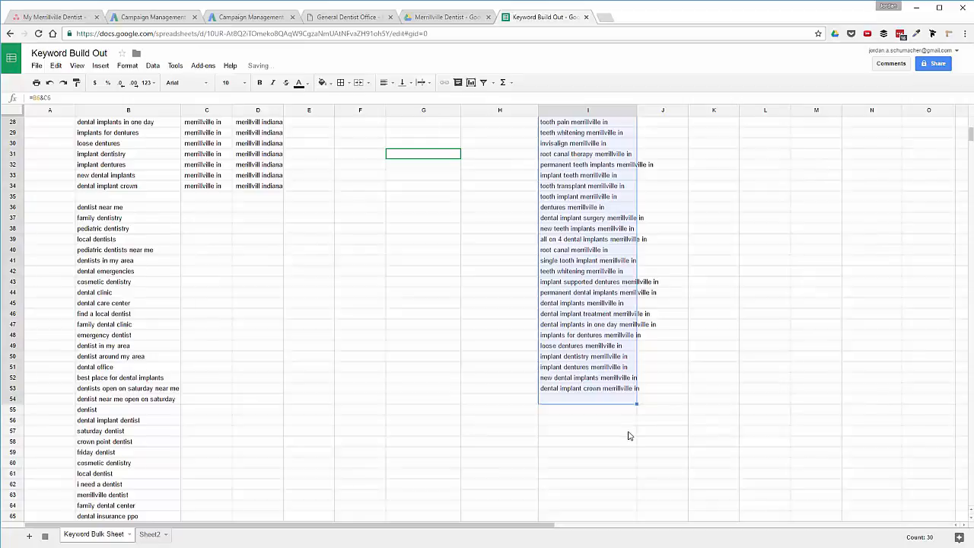
click(588, 403)
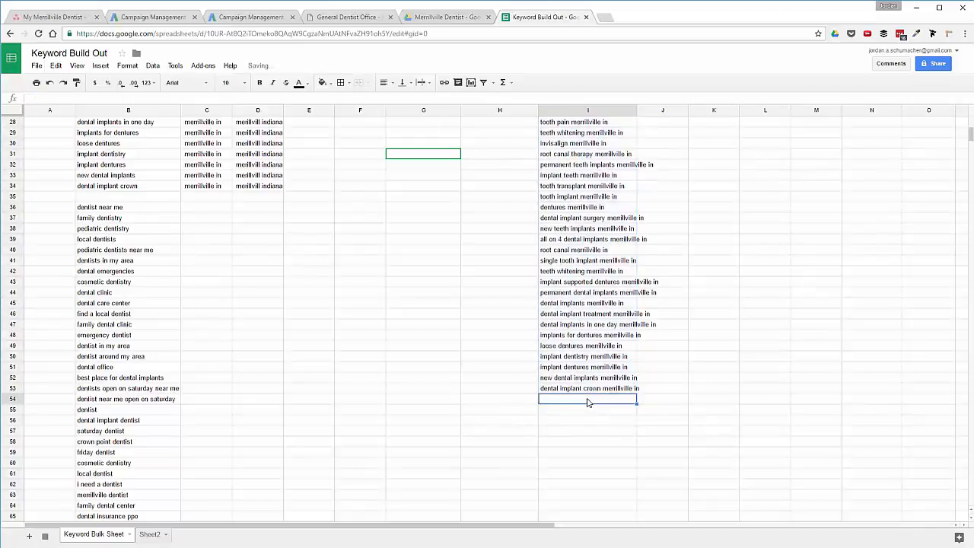
Convert the combined keywords in I25:I53 to plain values with Paste values only.
scroll(567, 202, up, 2)
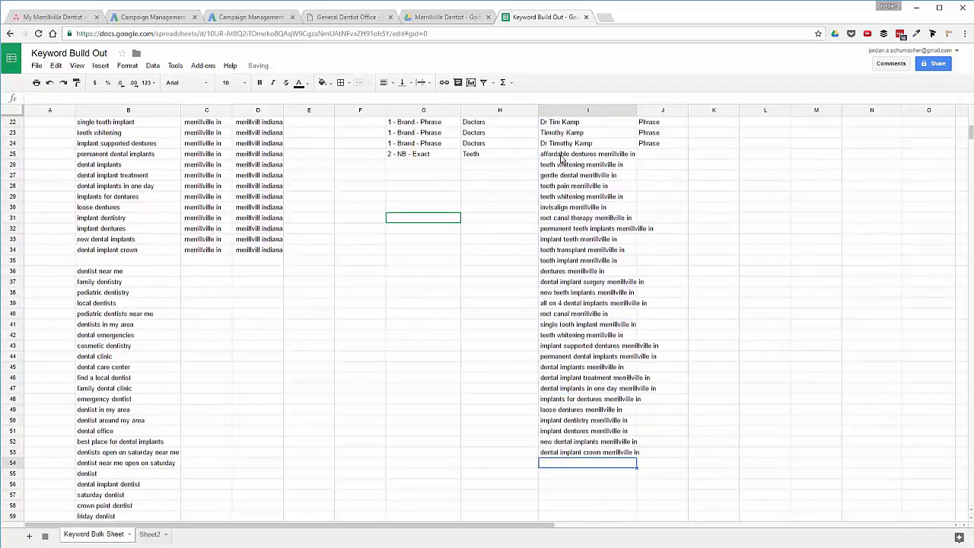
drag(566, 154, 602, 451)
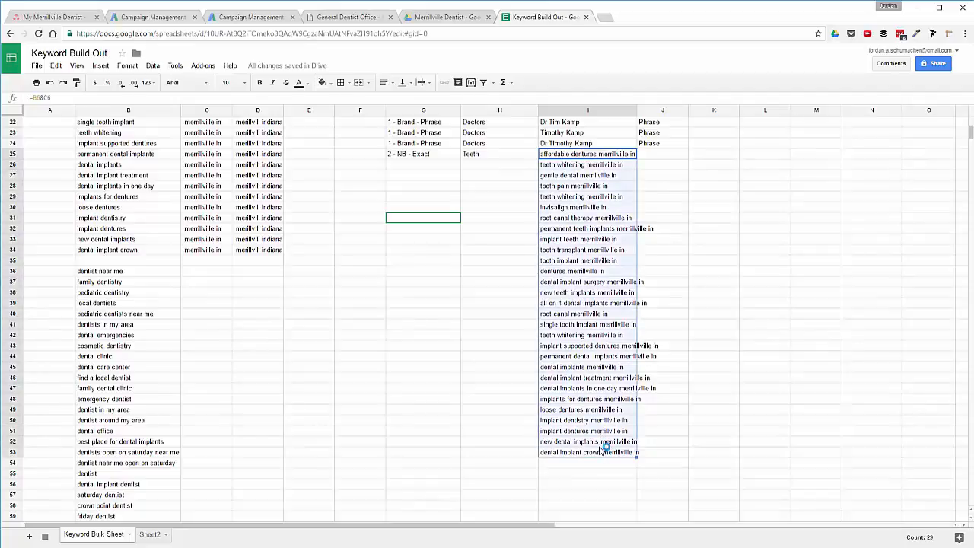
right_click(565, 154)
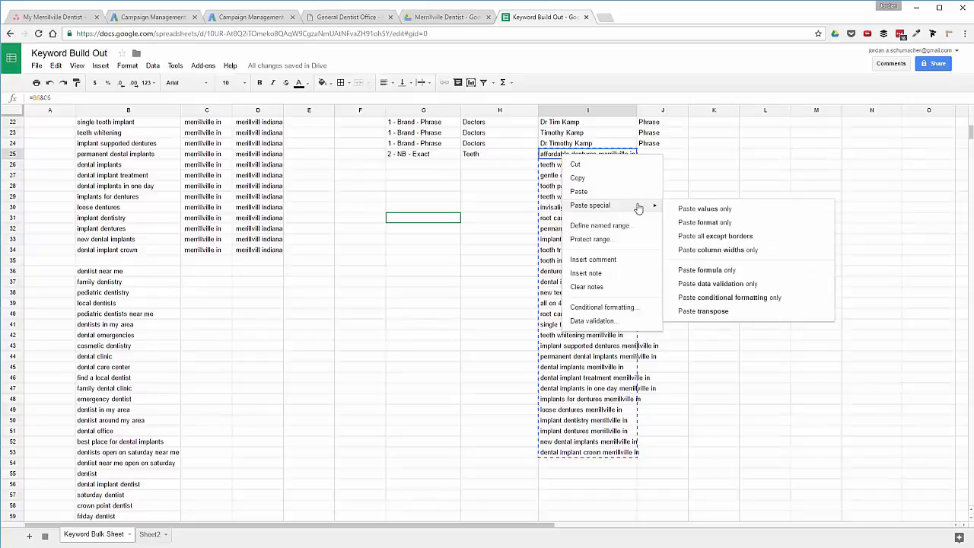
mouse_move(625, 207)
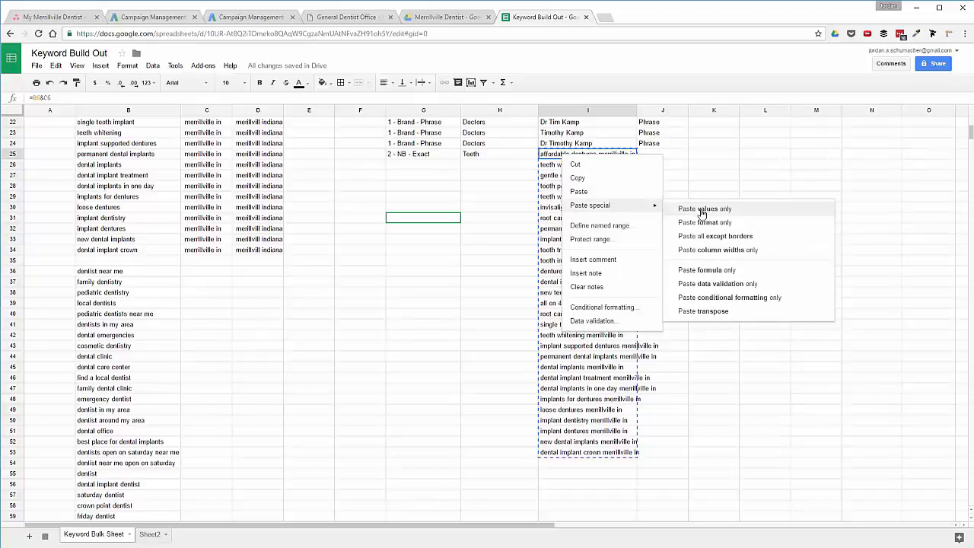
click(702, 208)
click(580, 207)
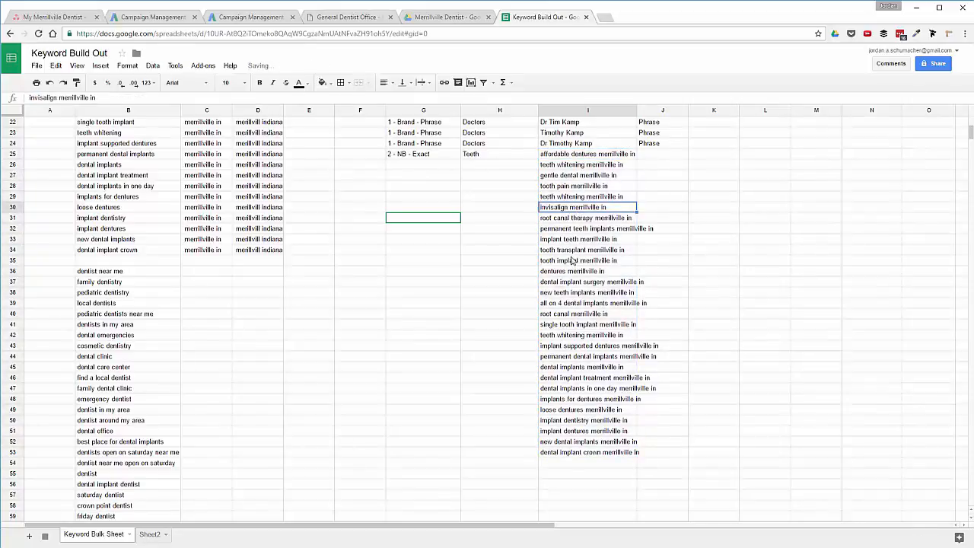
click(578, 260)
click(563, 154)
scroll(571, 205, up, 3)
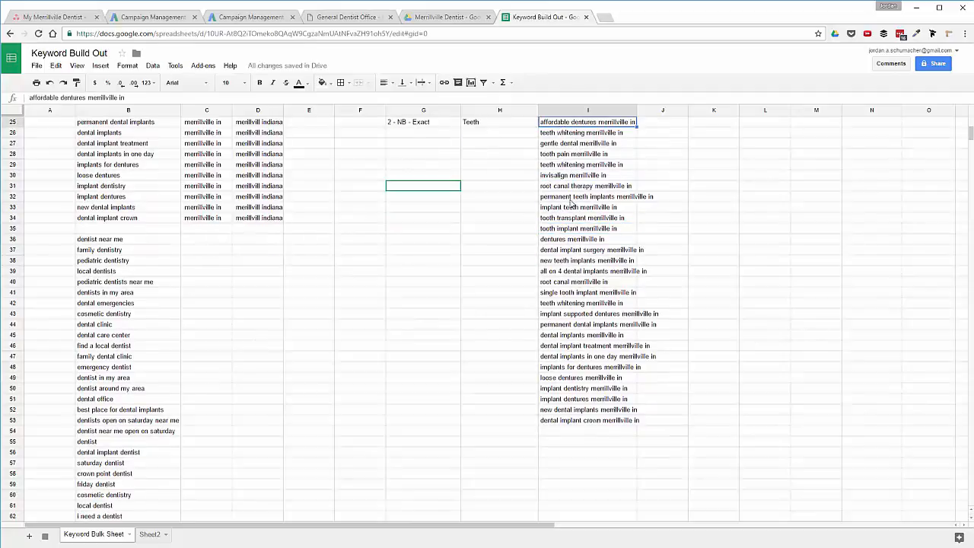
scroll(569, 210, up, 4)
scroll(569, 210, down, 8)
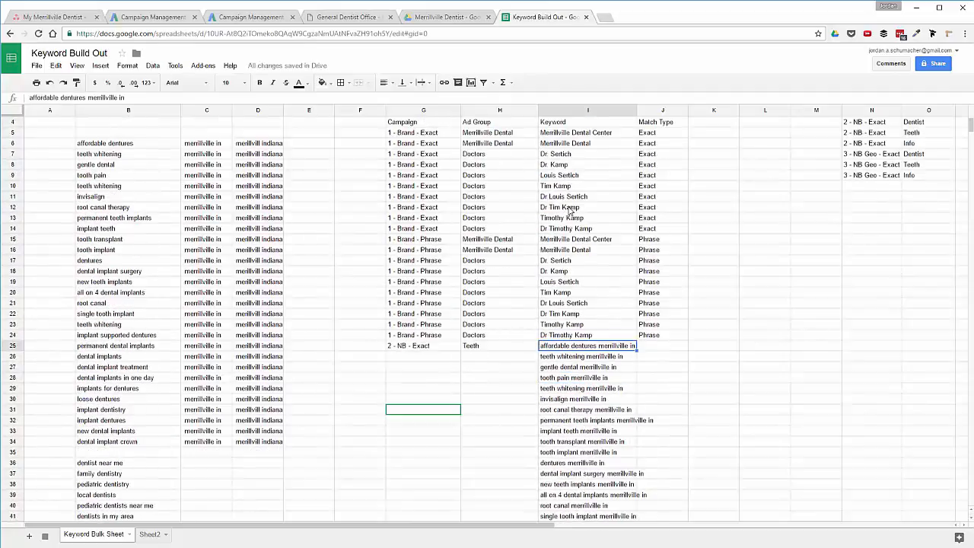
scroll(569, 210, down, 1)
click(574, 401)
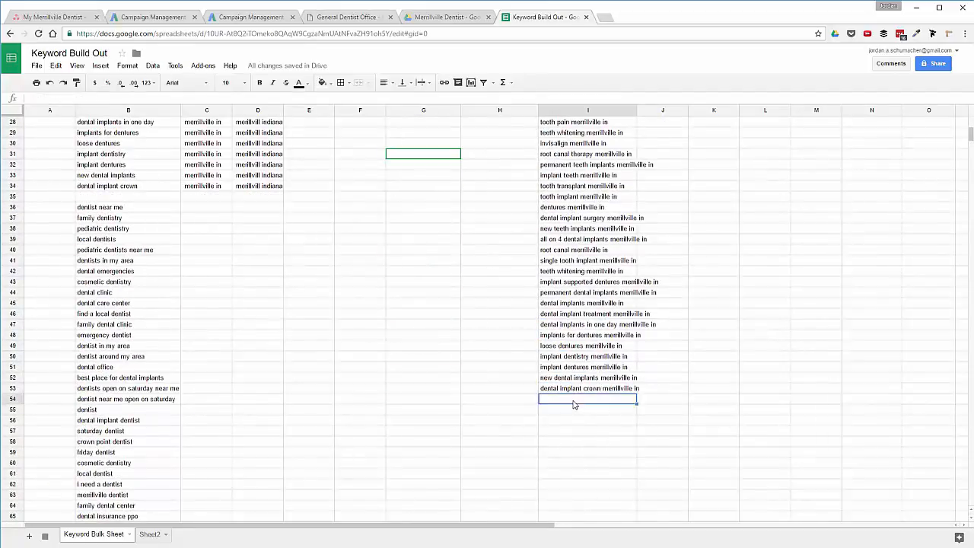
In I54, enter =B6&D6 to join the first keyword with 'merrillvill indiana'.
text(=)
scroll(574, 405, up, 9)
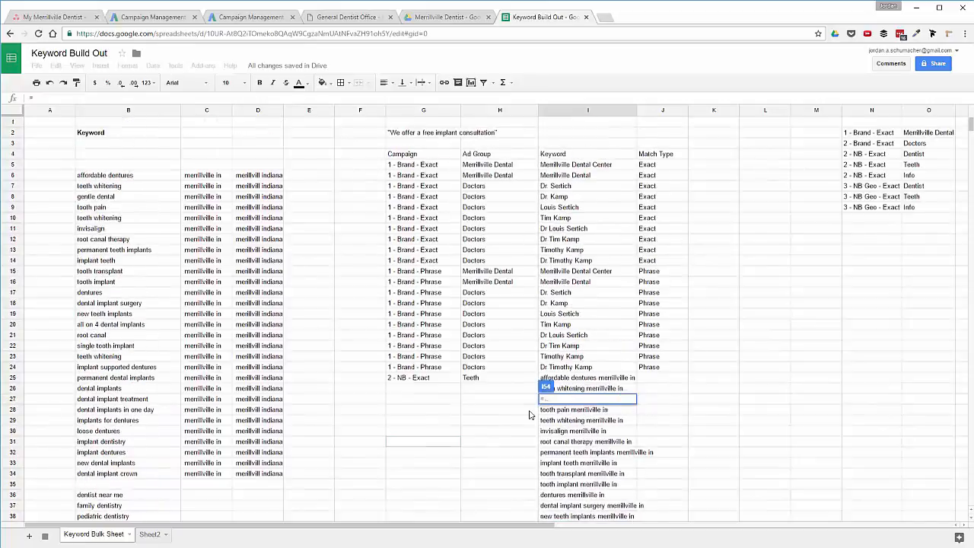
click(140, 178)
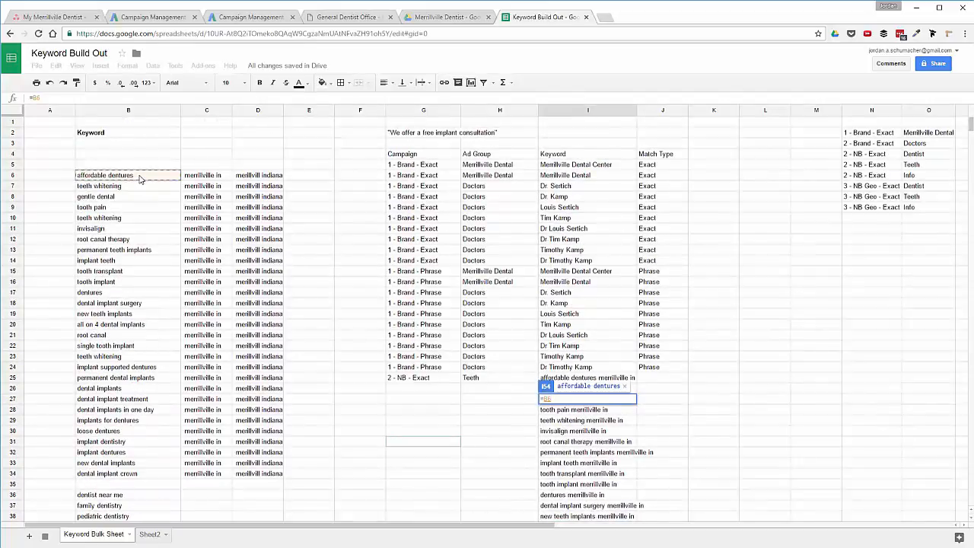
text(&)
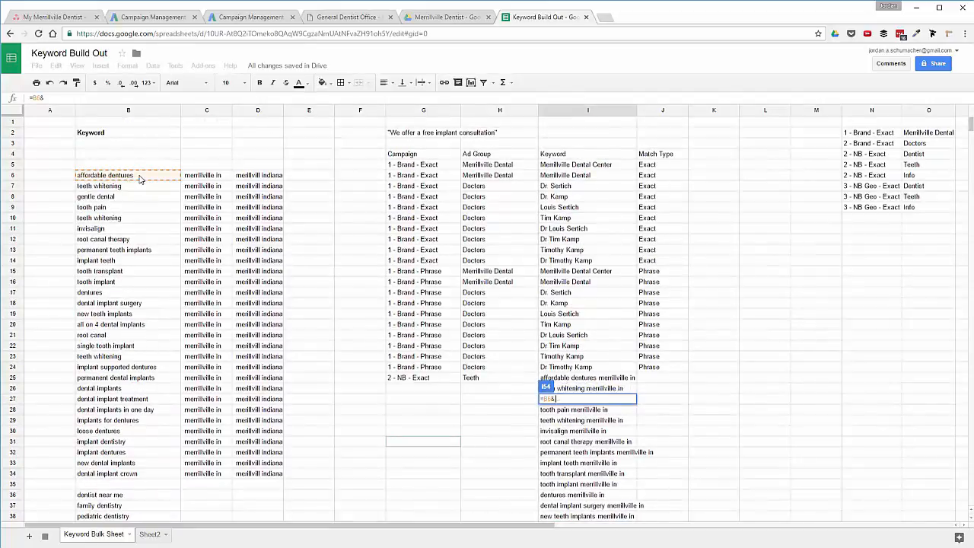
click(278, 176)
key(Return)
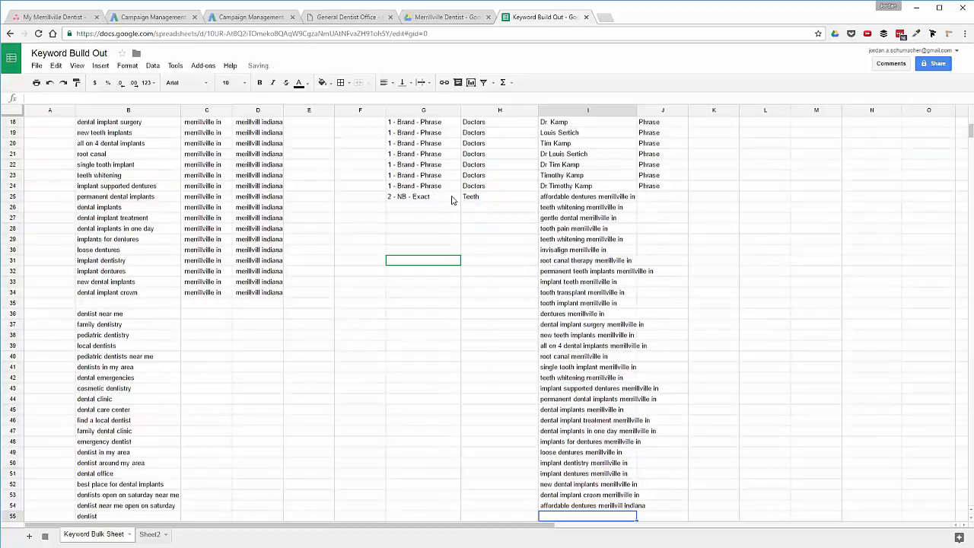
Fill the formula down column I and delete the overfilled cells past the list.
scroll(571, 357, down, 5)
click(569, 346)
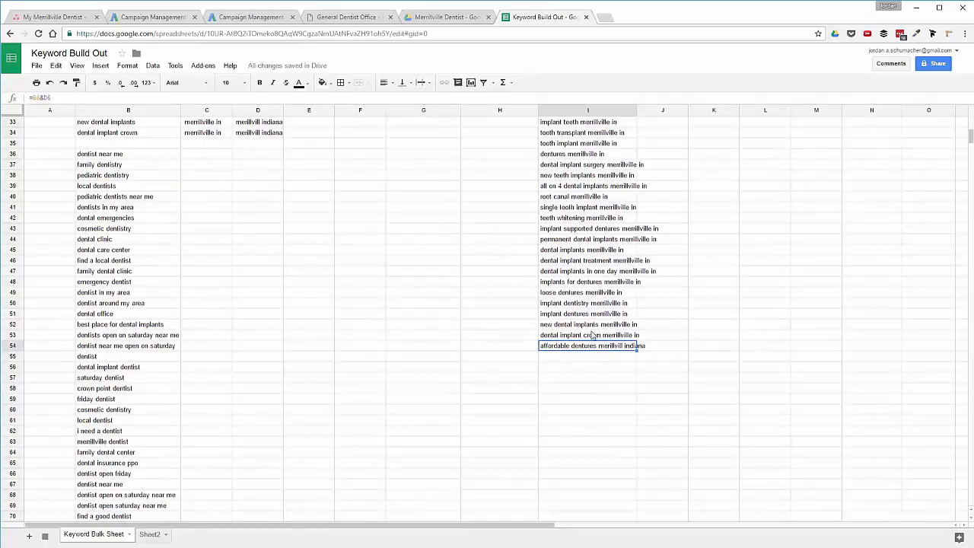
drag(637, 350, 635, 495)
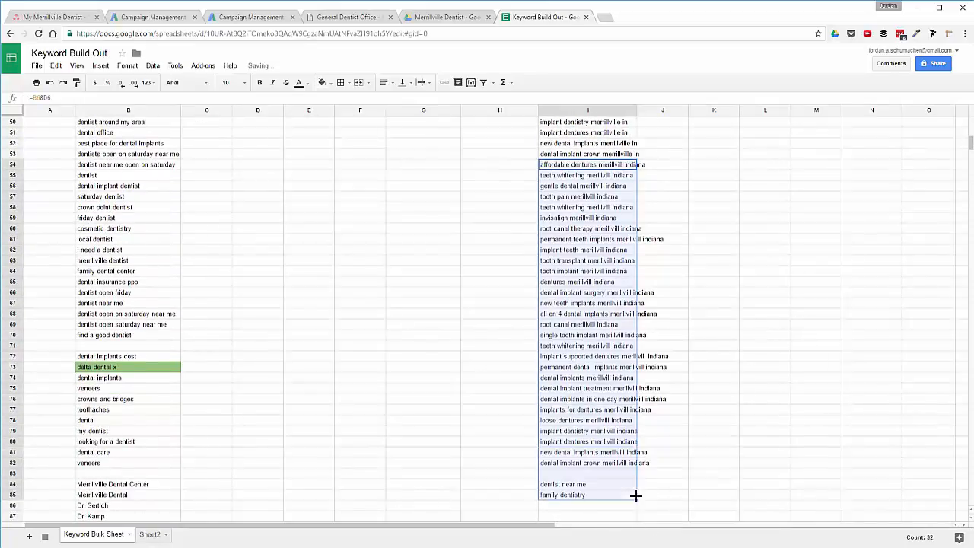
scroll(616, 479, down, 1)
drag(571, 442, 574, 496)
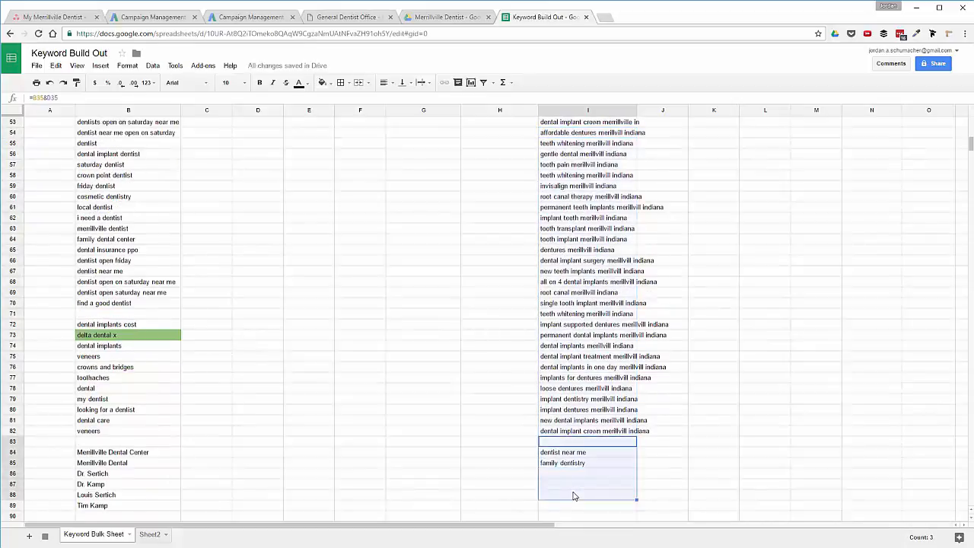
key(Delete)
Select and copy the 29 indiana keyword formulas in I54:I82.
scroll(592, 404, up, 9)
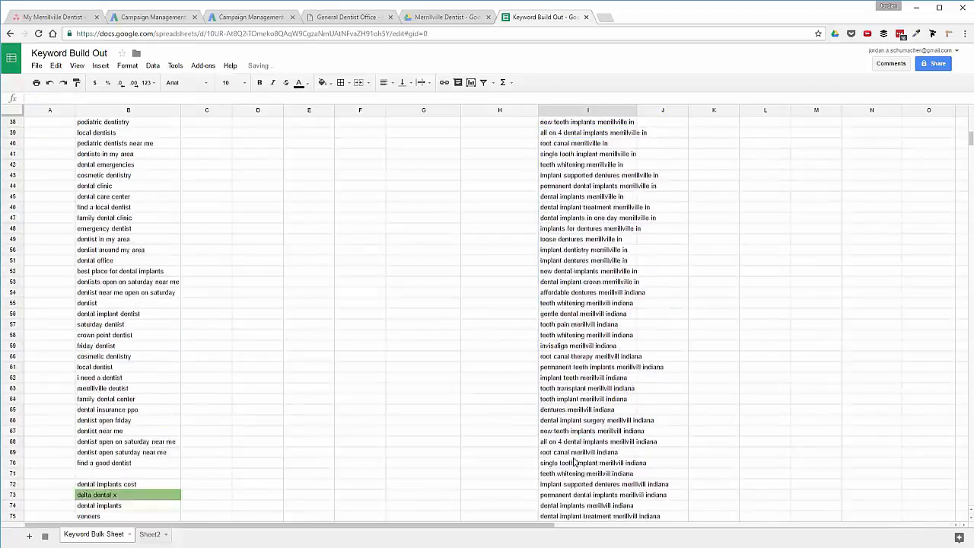
click(572, 197)
scroll(572, 197, up, 4)
scroll(572, 197, down, 6)
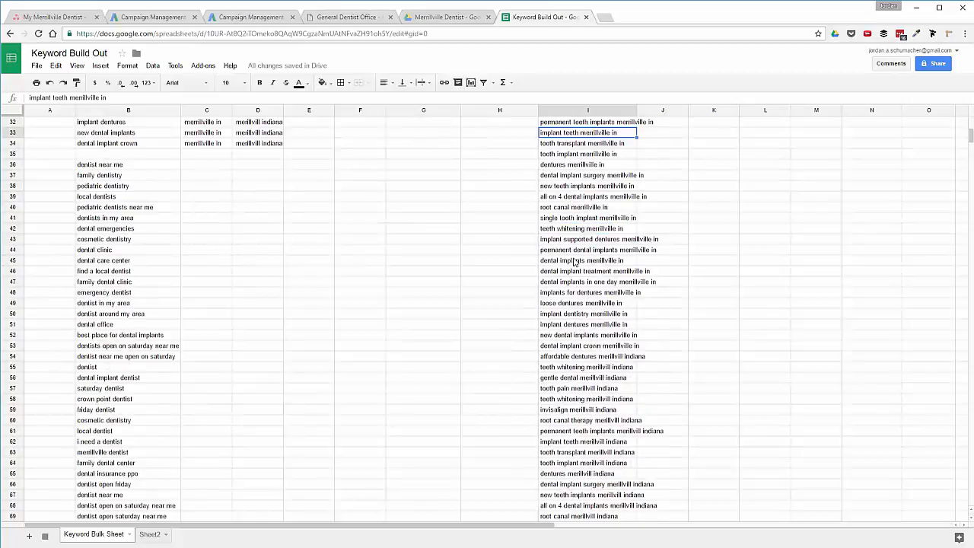
click(575, 260)
scroll(574, 260, down, 2)
click(573, 249)
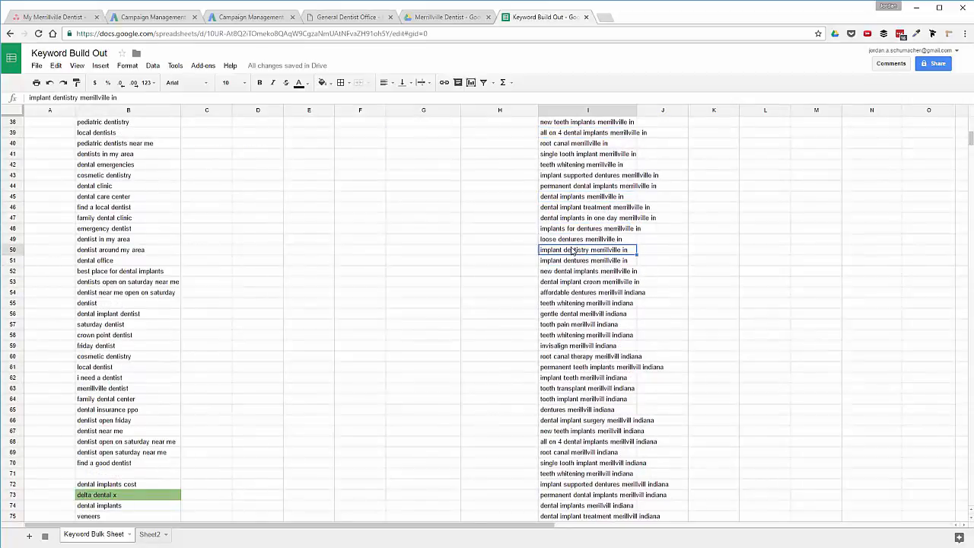
key(Down)
key(Down)
key(Down)
key(Down)
key(Down)
key(Down)
key(Down)
key(Up)
key(Up)
key(Up)
key(Up)
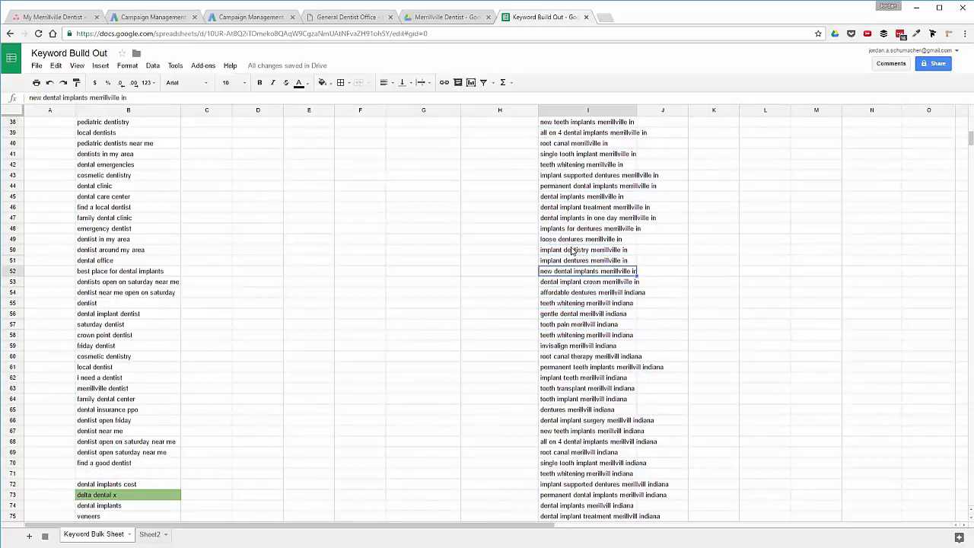
key(Down)
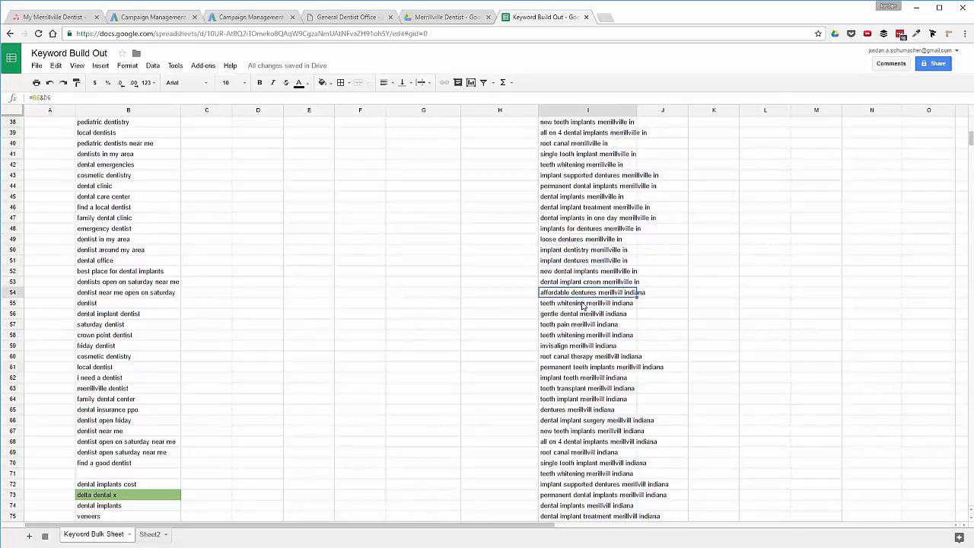
key(shift+Down)
key(shift+Down)
key(shift+Down)
key(shift+Down)
key(shift+Down)
key(shift+Down)
key(shift+Down)
key(shift+Down)
key(shift+Down)
key(shift+Down)
key(shift+Down)
key(shift+Down)
key(shift+Down)
key(shift+Down)
key(shift+Down)
key(shift+Down)
key(shift+Down)
key(shift+Down)
key(shift+Down)
key(shift+Down)
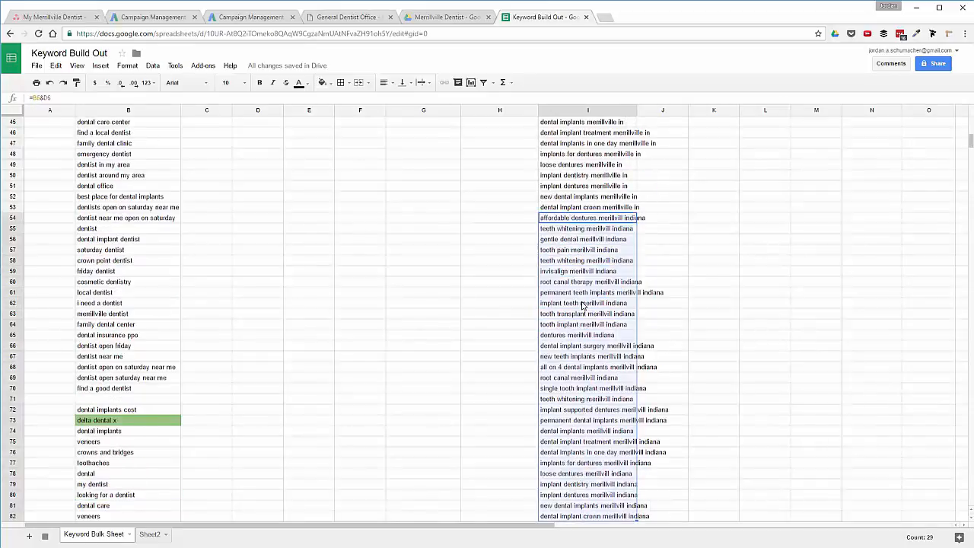
key(ctrl+c)
Paste the indiana keywords back as values only and auto-fit column I.
right_click(561, 220)
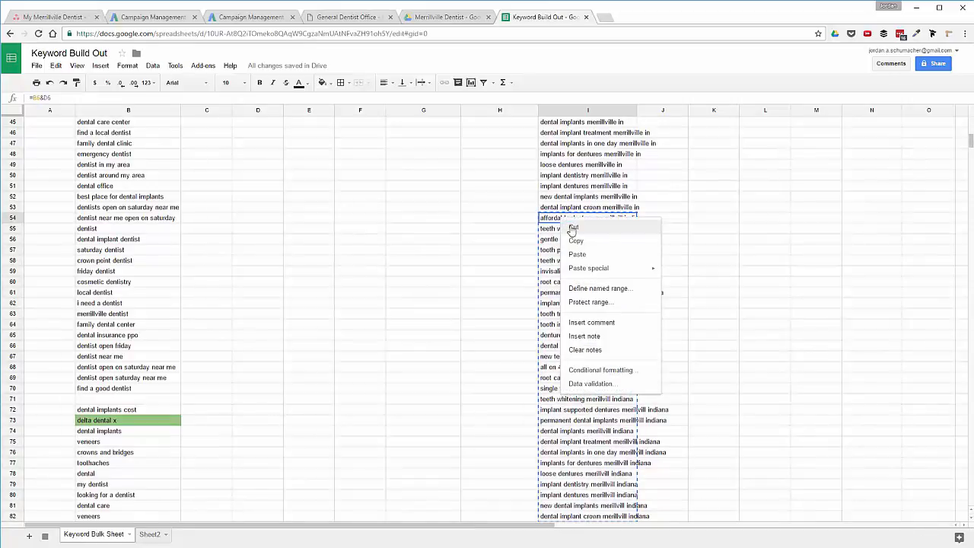
mouse_move(623, 274)
click(706, 273)
click(593, 302)
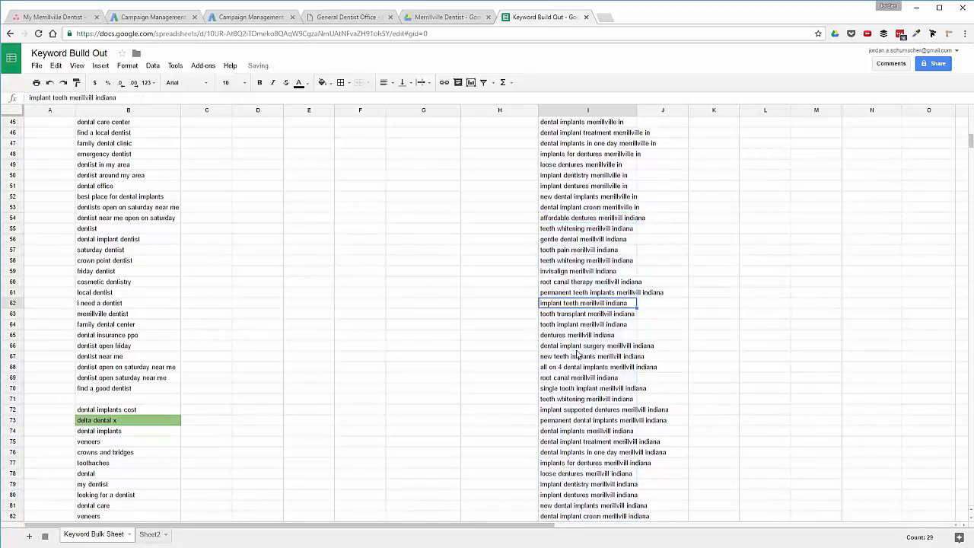
click(611, 472)
scroll(555, 419, up, 5)
scroll(555, 418, up, 5)
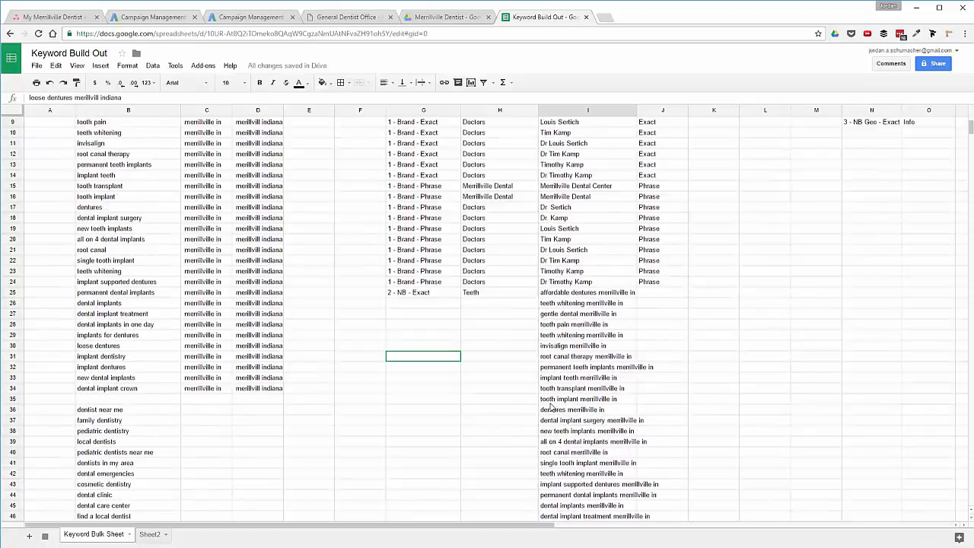
scroll(554, 403, up, 2)
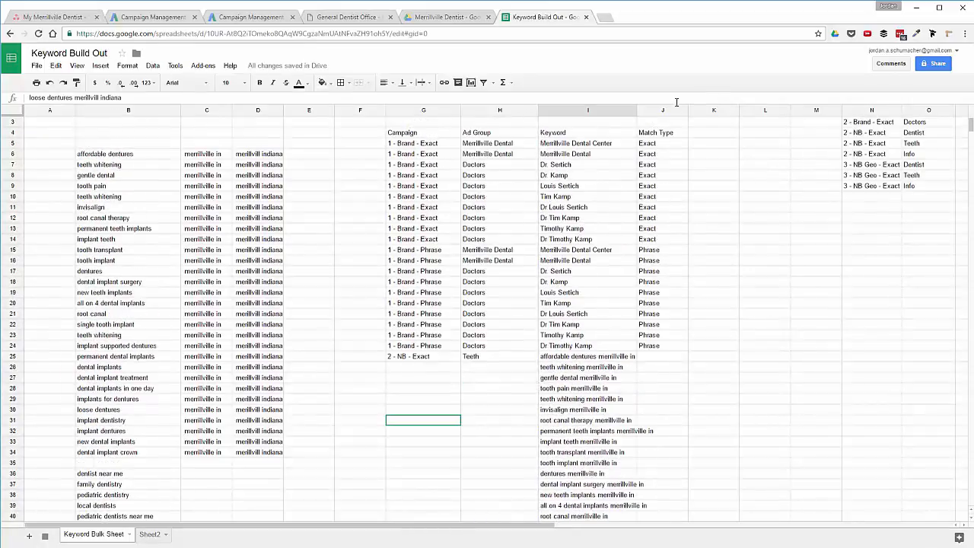
double_click(637, 110)
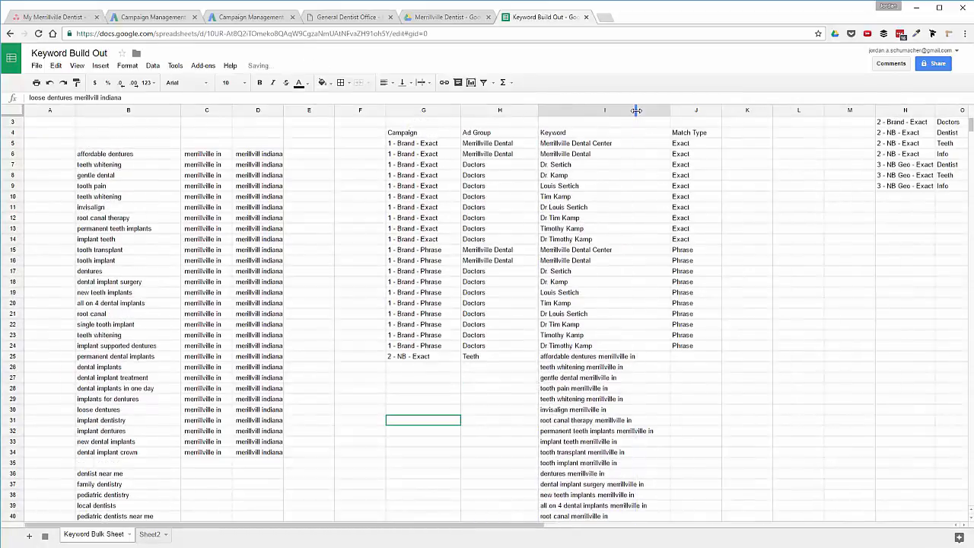
Fill the Teeth ad group down column H for the new keyword rows.
click(406, 359)
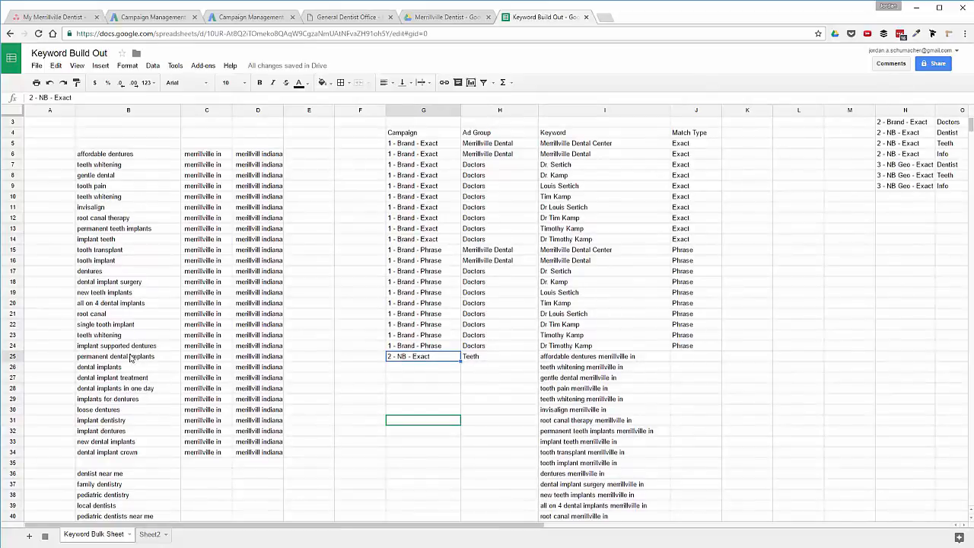
click(486, 361)
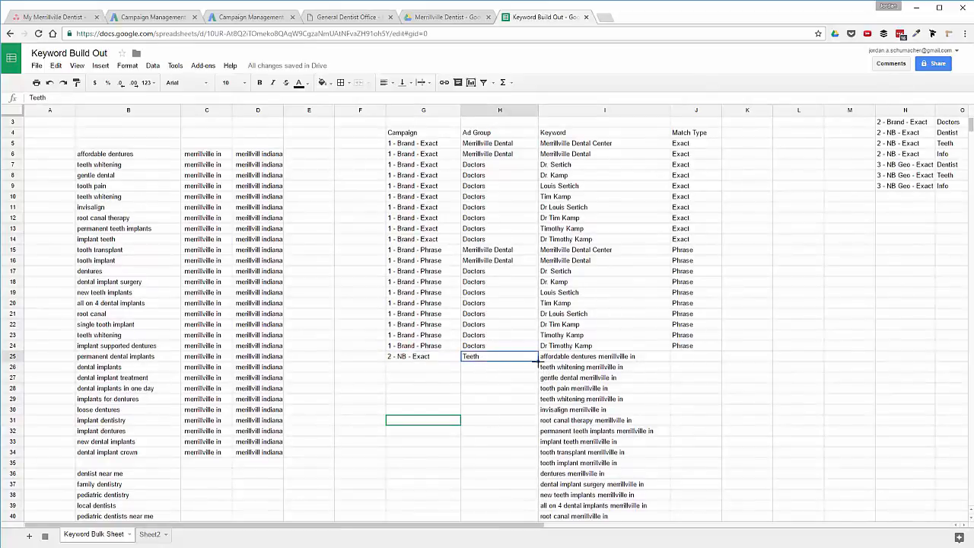
mouse_move(535, 362)
mouse_down()
mouse_move(548, 418)
mouse_move(549, 524)
mouse_move(520, 513)
mouse_move(532, 365)
mouse_move(525, 373)
mouse_up()
scroll(525, 373, up, 15)
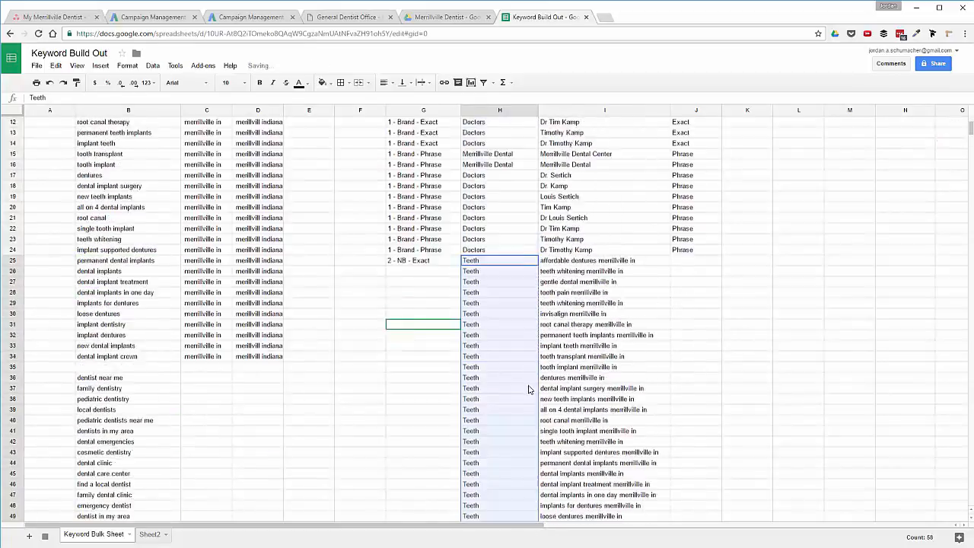
scroll(529, 390, up, 1)
Copy 2 - NB - Exact from G25 down the campaign column to the last keyword row.
click(432, 347)
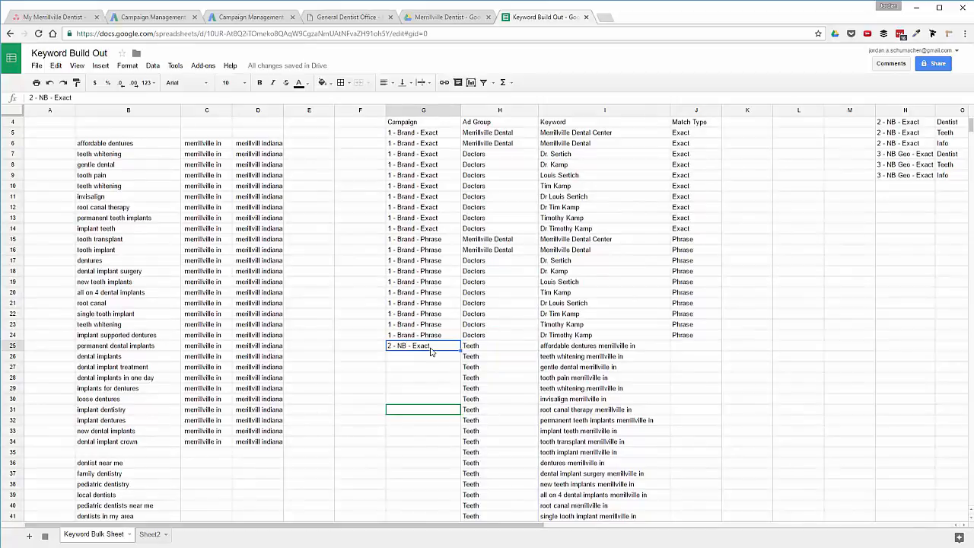
key(ctrl+c)
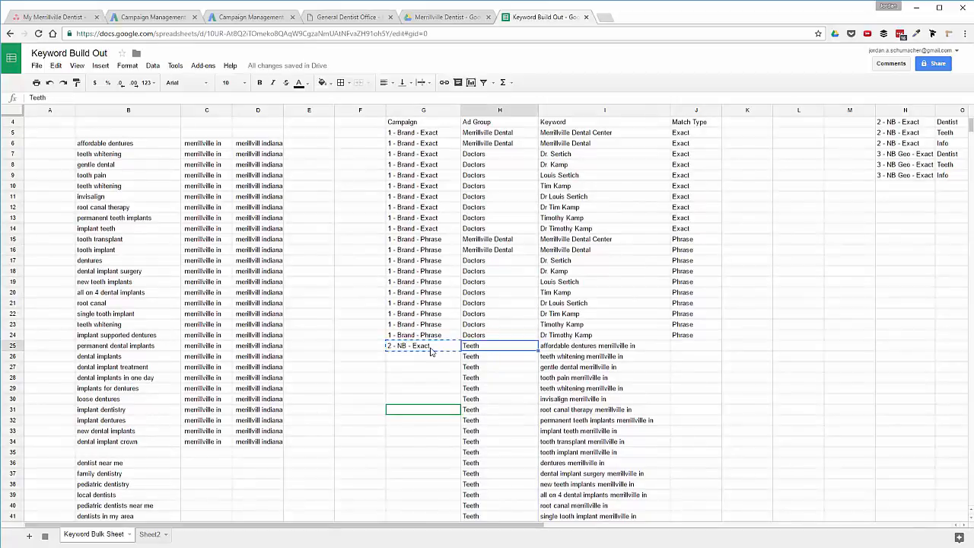
key(Down)
key(ctrl+shift+Down)
key(ctrl+v)
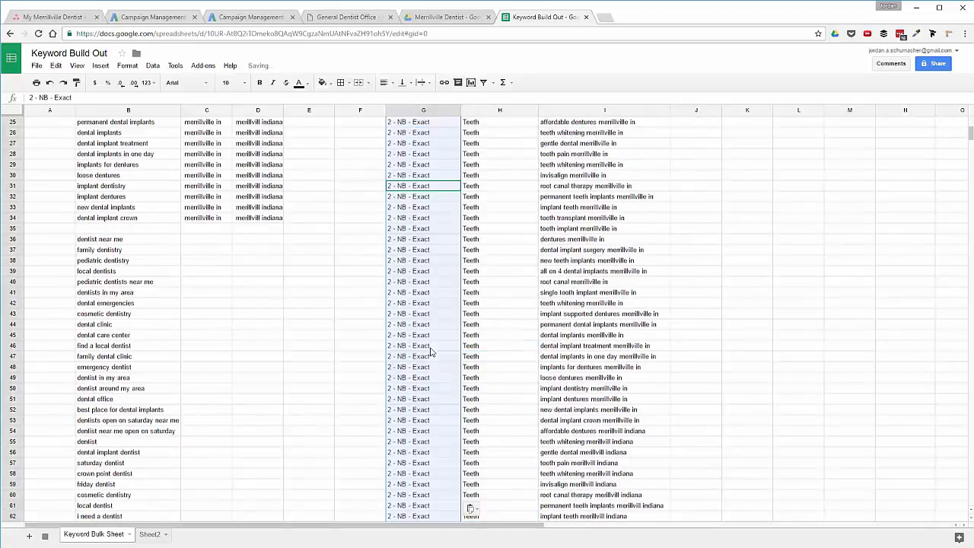
key(ctrl+Up)
Enter Exact as the match type in J25.
key(Down)
key(Down)
key(Down)
key(Down)
key(Down)
key(Down)
key(Down)
key(Down)
key(Down)
key(Down)
key(Down)
key(Down)
key(Down)
key(Down)
key(Down)
key(Down)
key(Down)
key(Down)
key(Down)
key(Down)
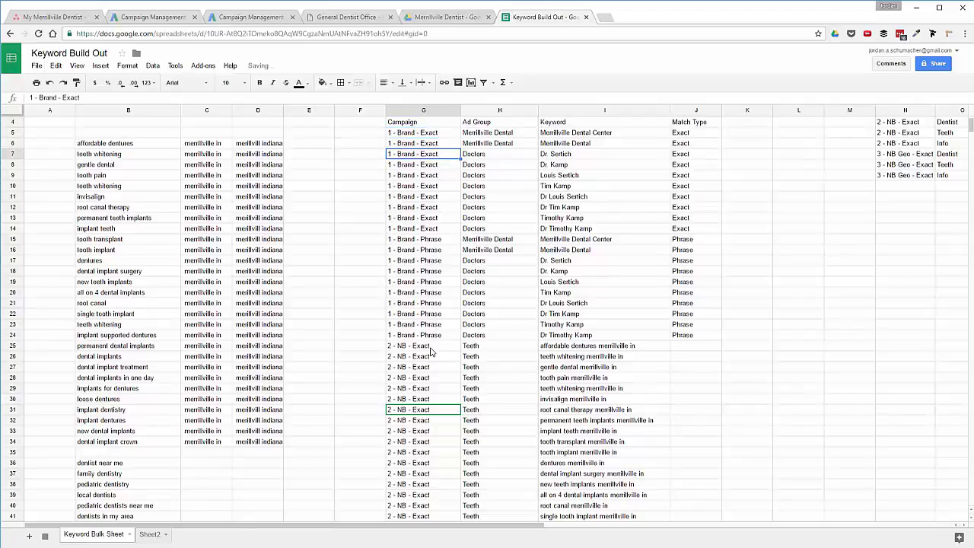
key(Down)
key(ctrl+Right)
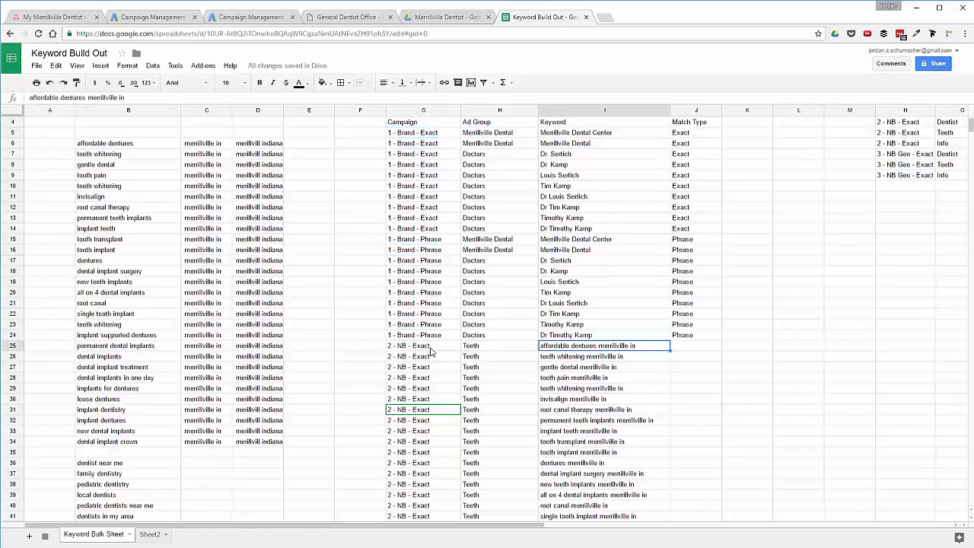
key(Right)
text(Exact)
key(Return)
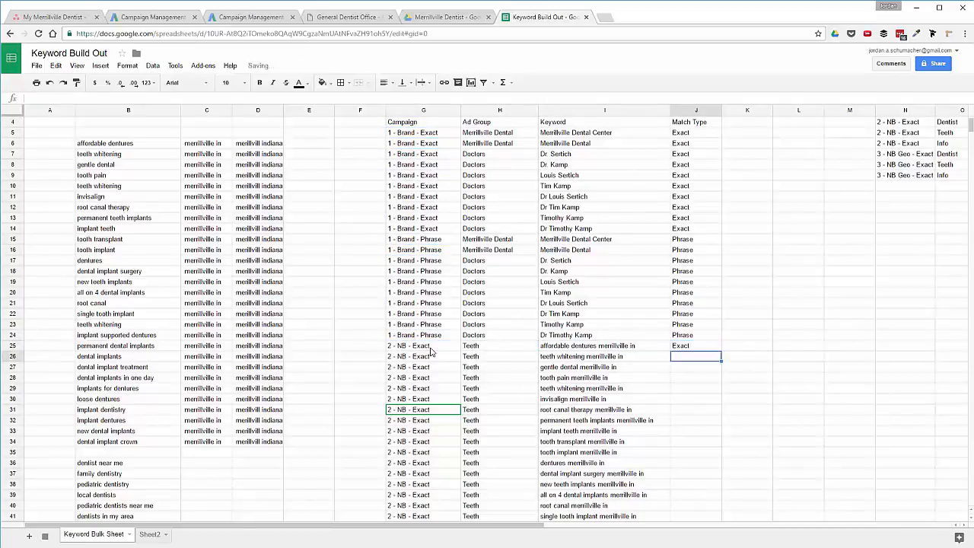
Paste Exact into every match type cell from J25 to the last keyword row.
key(Up)
key(ctrl+c)
key(Left)
key(ctrl+Down)
key(Right)
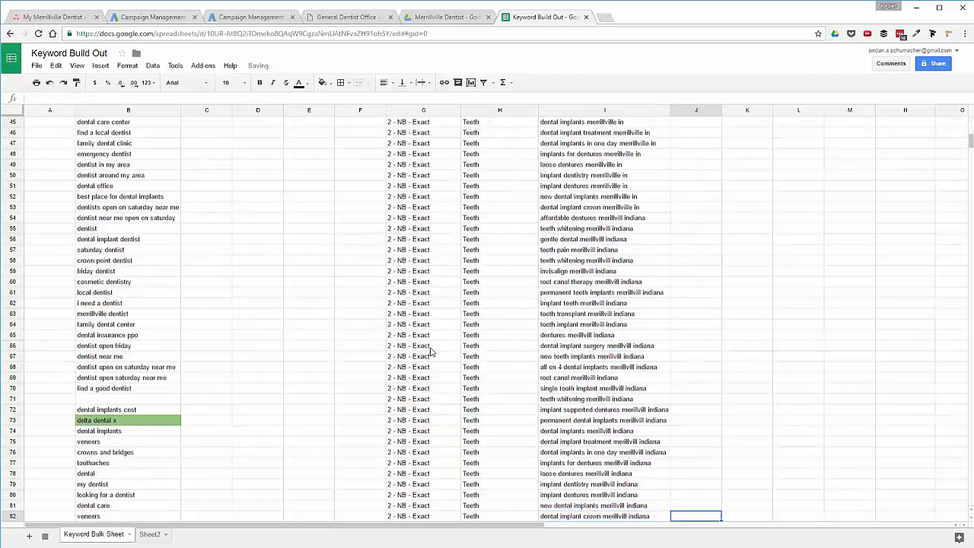
key(ctrl+shift+Up)
key(ctrl+v)
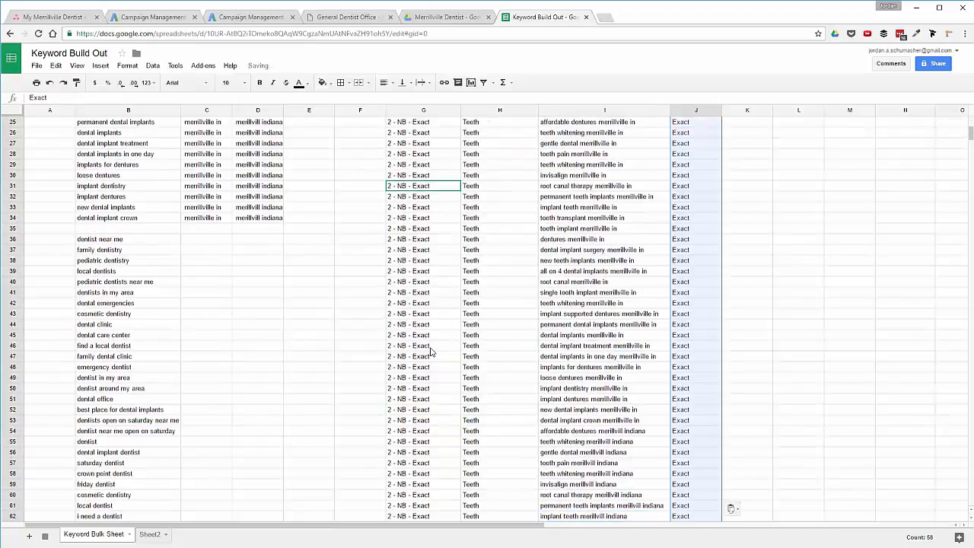
key(Up)
key(ctrl+Up)
key(Down)
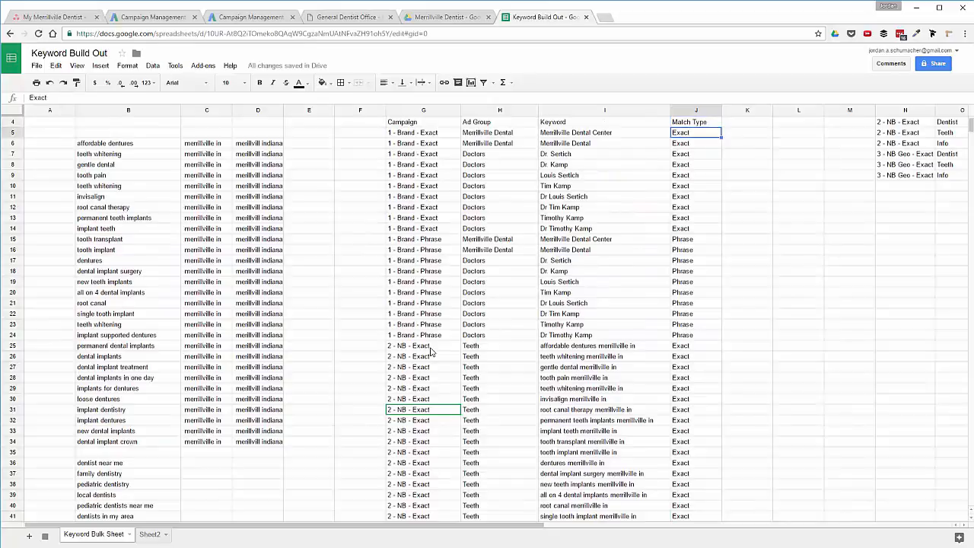
key(Down)
key(Down)
key(Down)
key(Down)
key(Down)
key(Down)
key(Down)
key(Down)
key(Down)
key(Down)
key(Down)
key(Down)
key(Down)
key(Down)
key(Down)
key(Down)
key(Down)
key(Down)
key(Down)
key(Down)
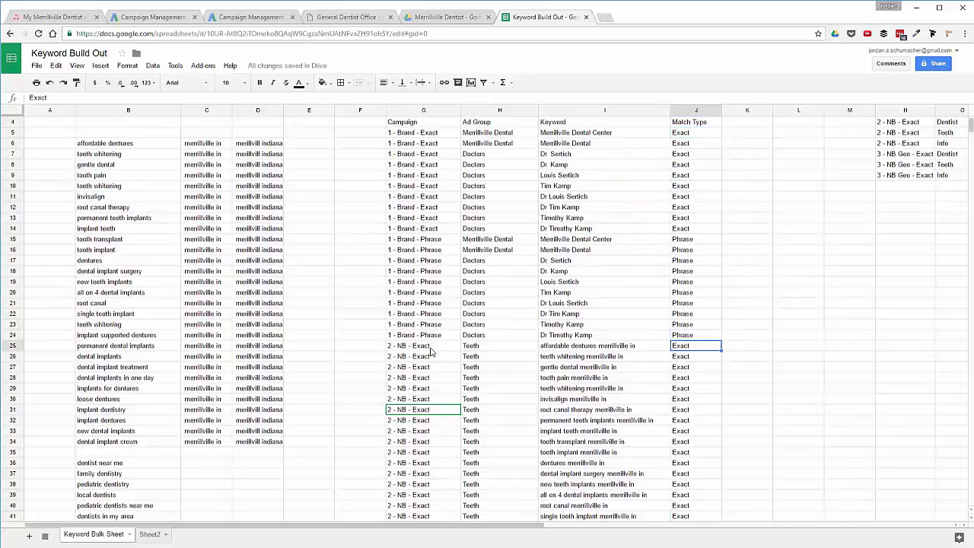
click(432, 347)
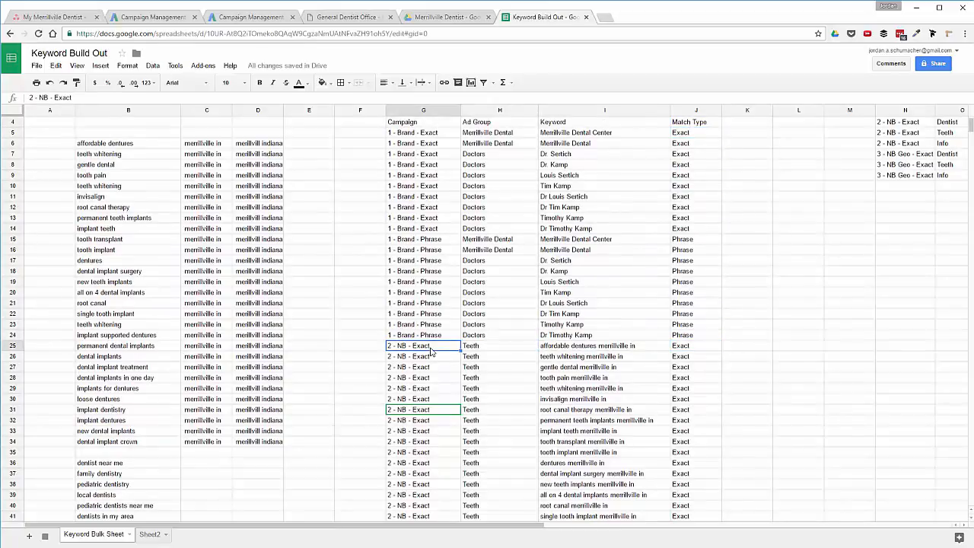
Copy the NB keyword block G25:J82 and paste a duplicate starting at G83.
key(ctrl+shift+Right)
key(ctrl+shift+Down)
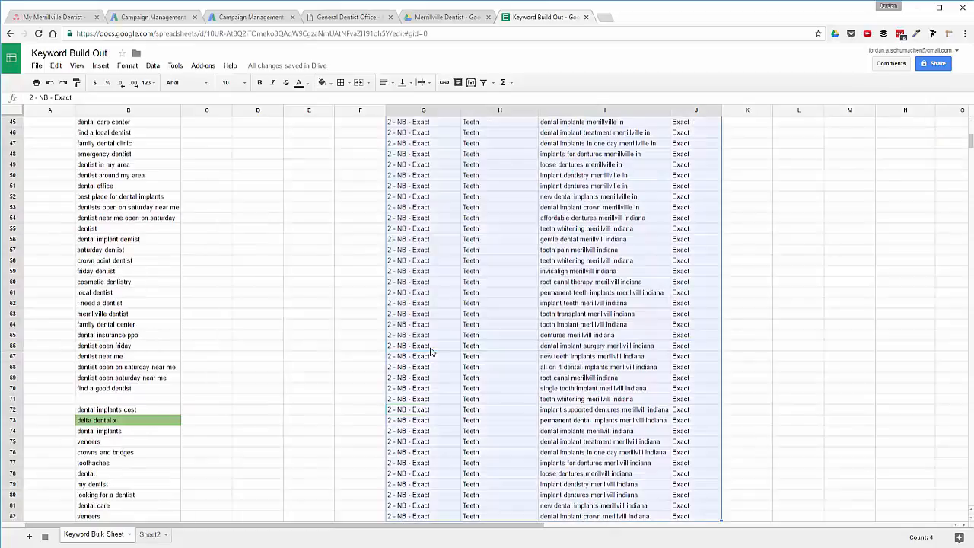
key(ctrl+Left)
key(ctrl+Down)
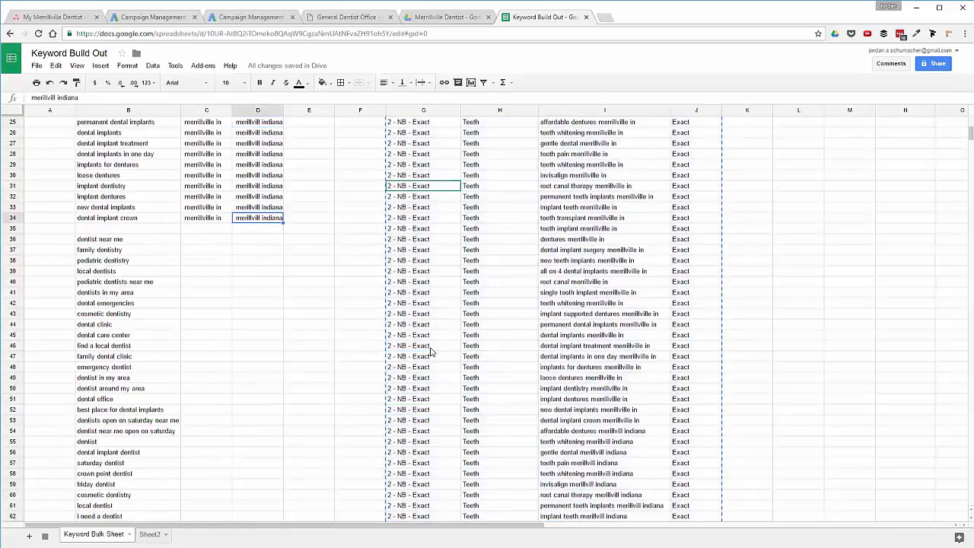
key(ctrl+Right)
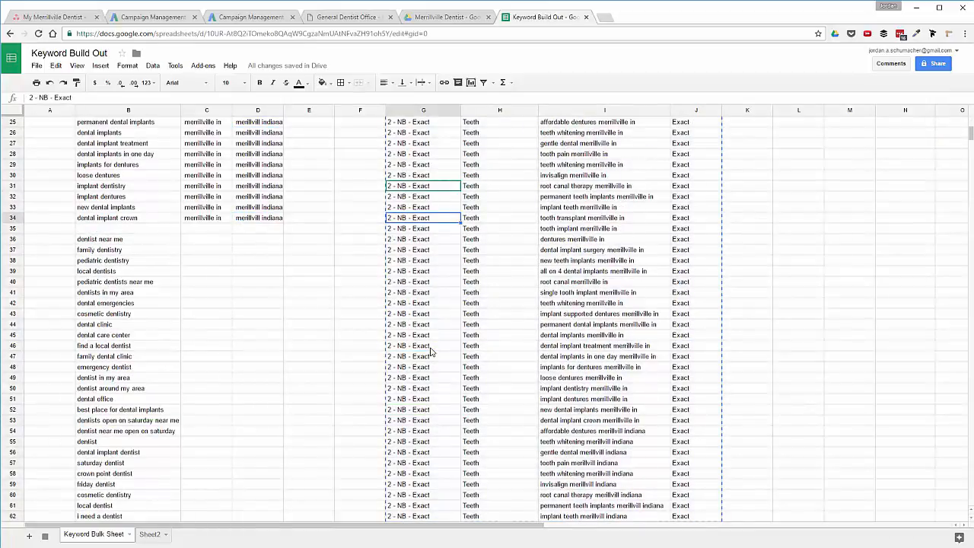
key(ctrl+Down)
key(Down)
key(ctrl+v)
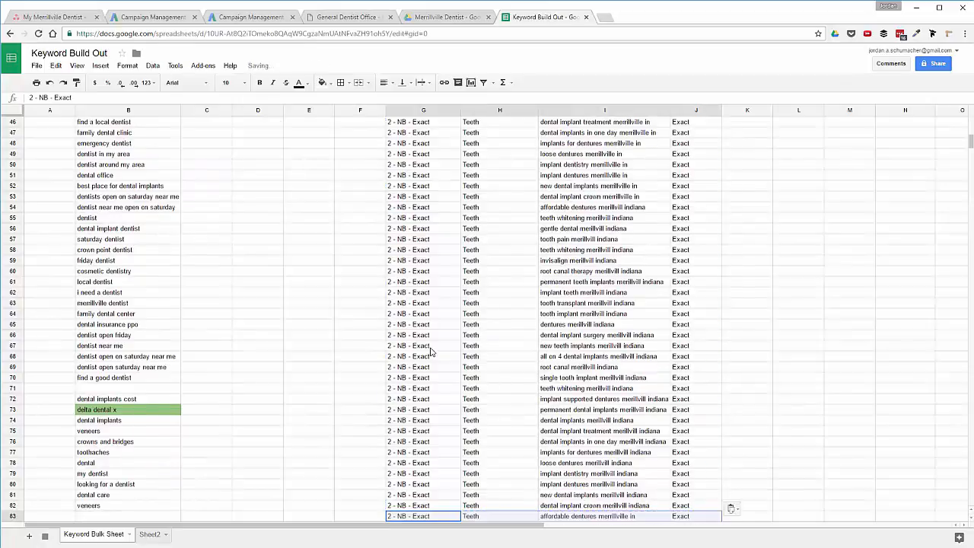
scroll(430, 351, down, 5)
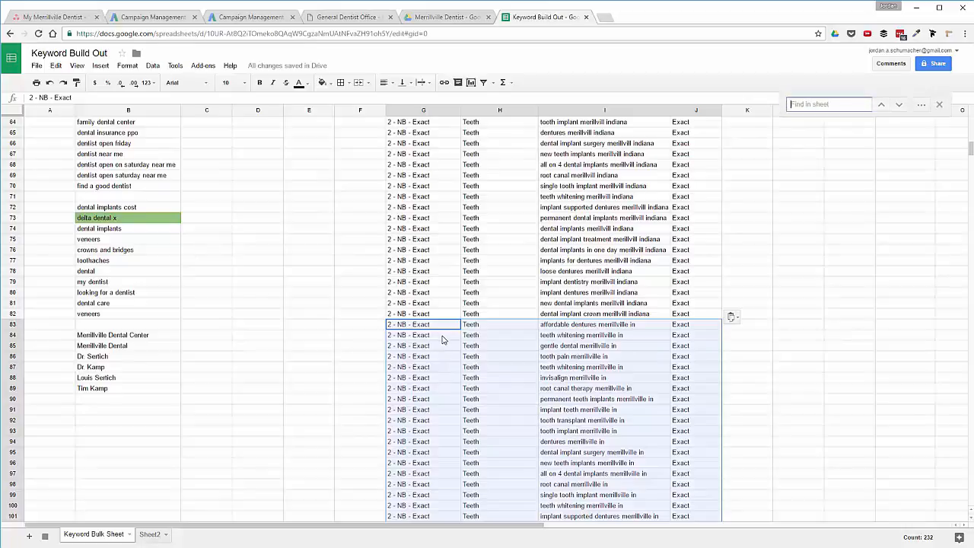
Use Find and replace to change Exact to Phrase in the duplicated rows.
key(ctrl+h)
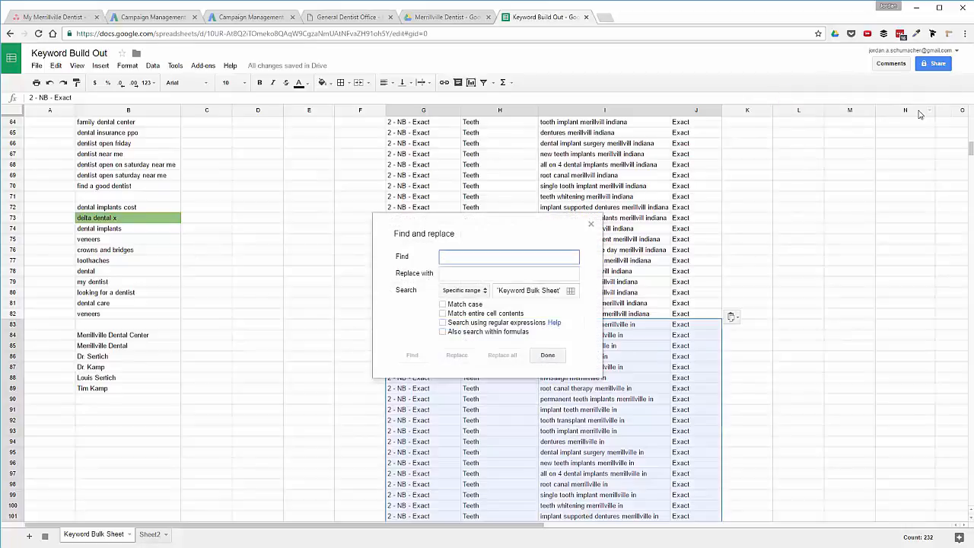
text(Exact)
key(Tab)
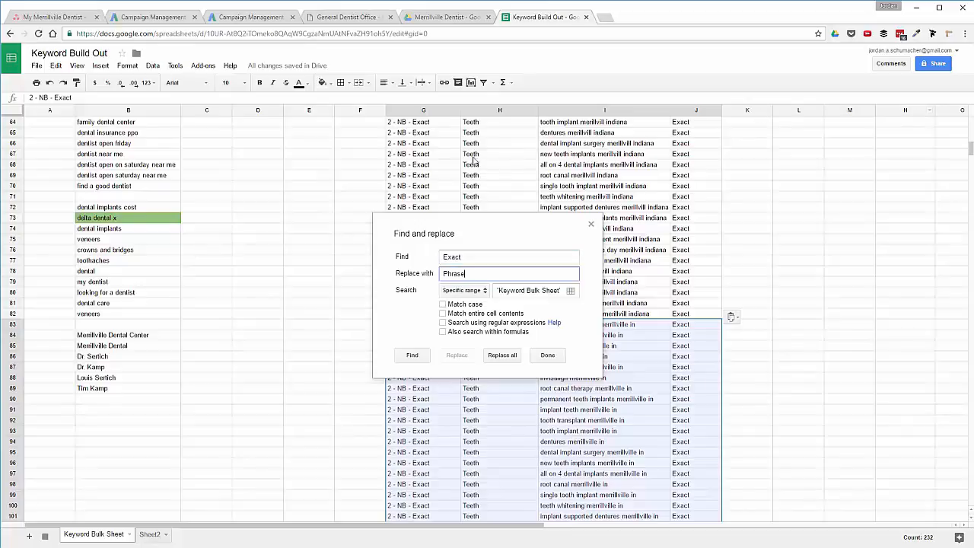
click(501, 355)
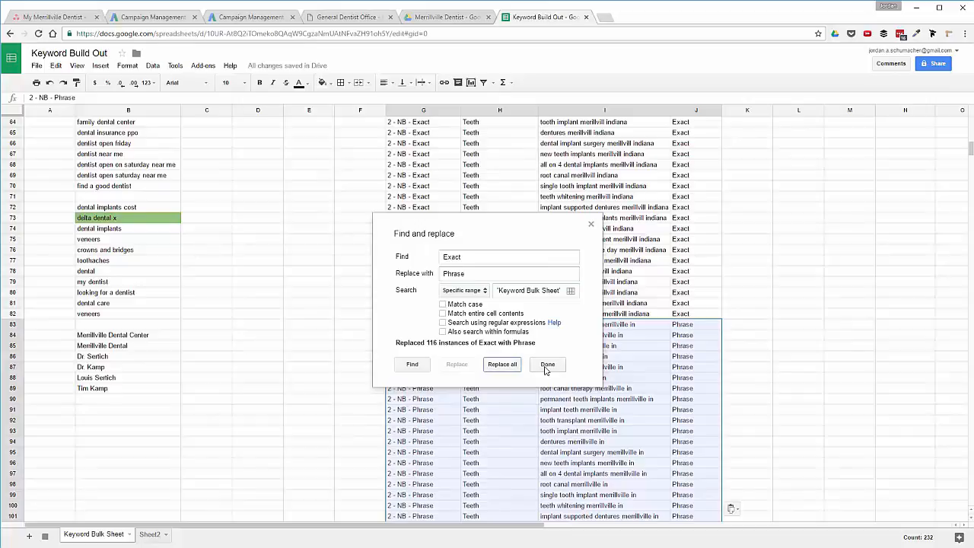
click(546, 366)
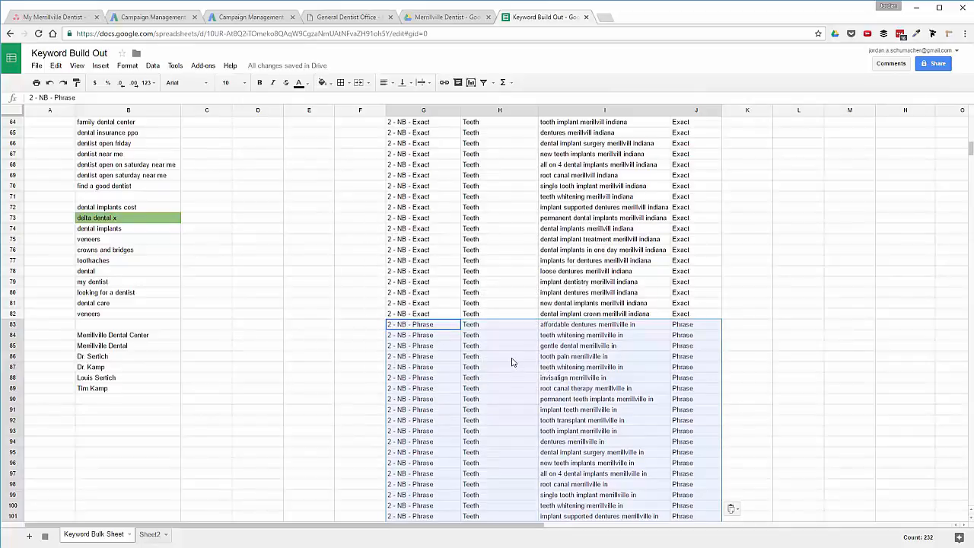
Copy the Phrase block G83:J140 and paste a duplicate starting at G141.
key(ctrl+c)
click(418, 326)
key(ctrl+Down)
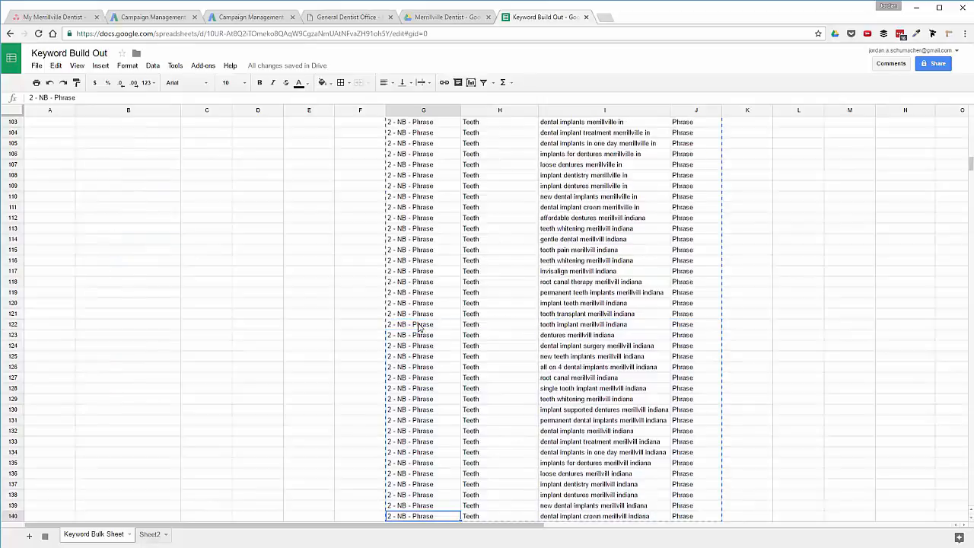
key(Down)
key(ctrl+v)
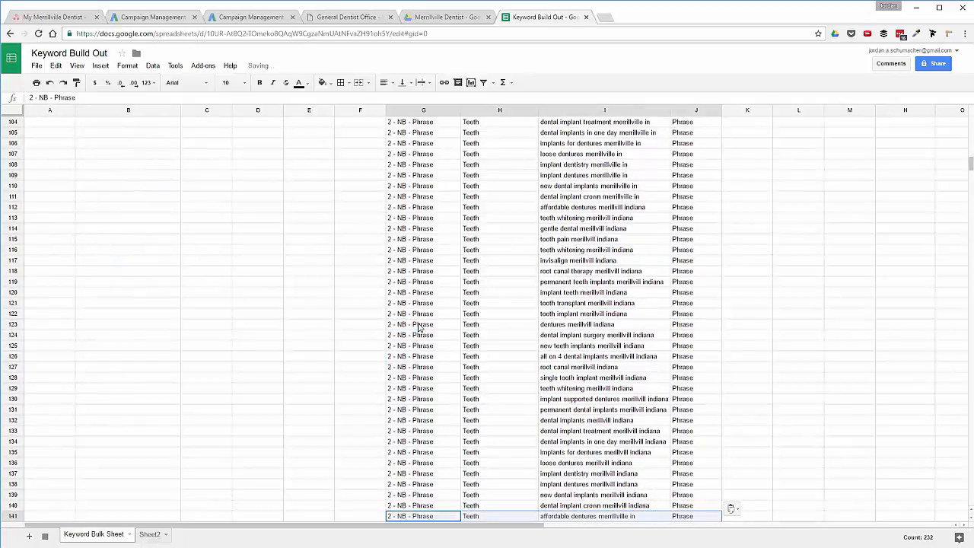
Use Find and replace to change Phrase to Broad in the new rows.
key(ctrl+f)
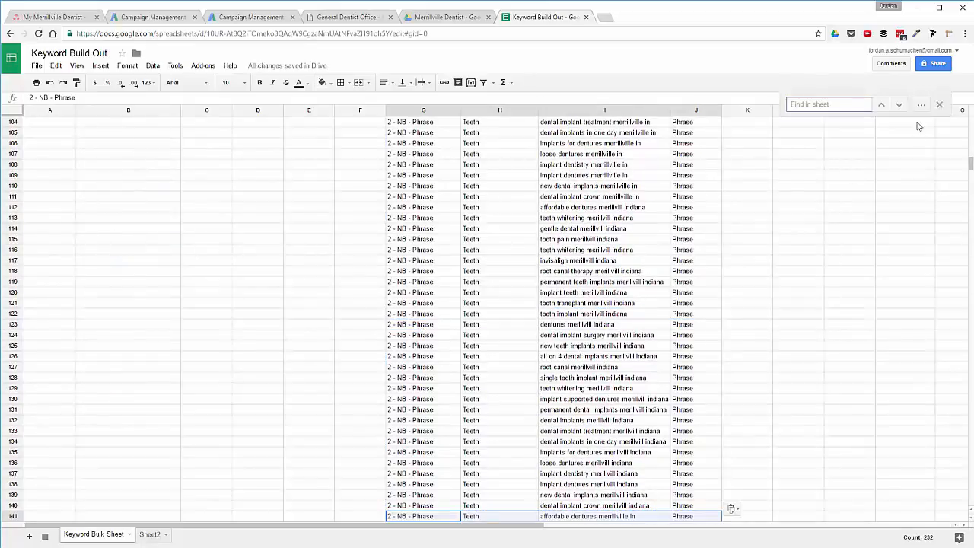
click(920, 108)
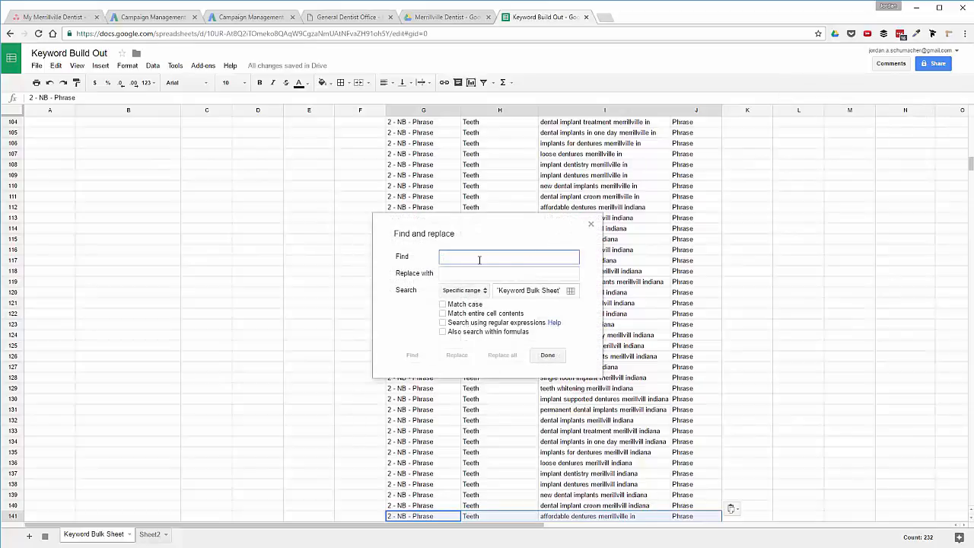
text(Phrase)
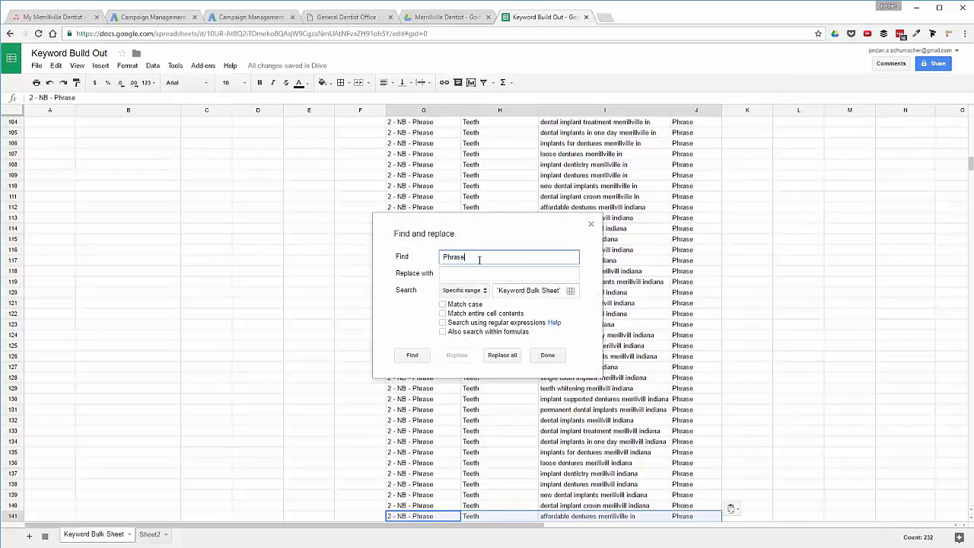
key(Tab)
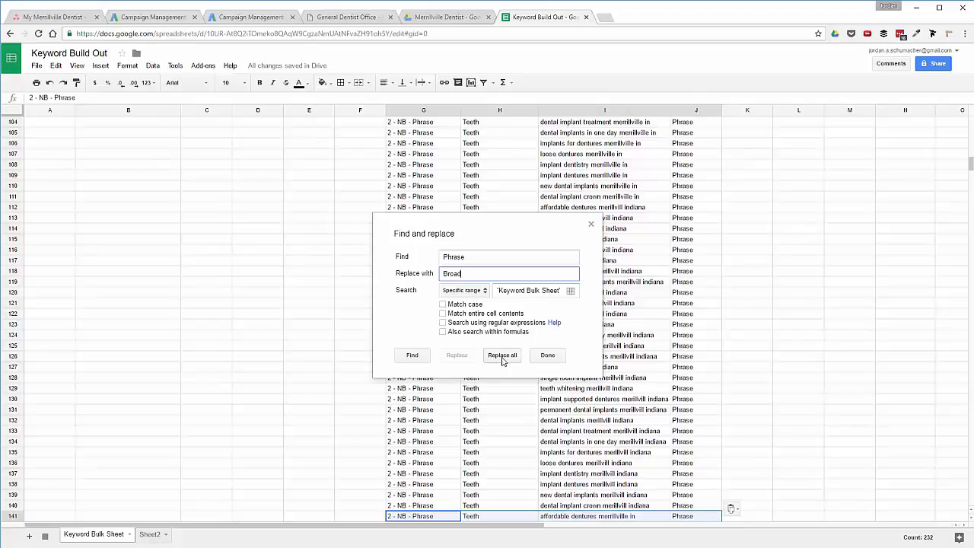
click(502, 356)
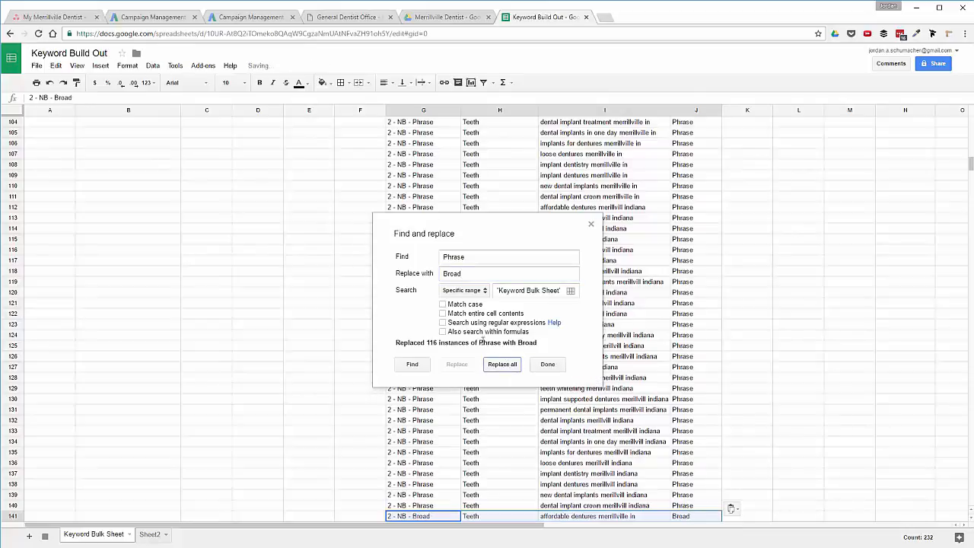
click(547, 366)
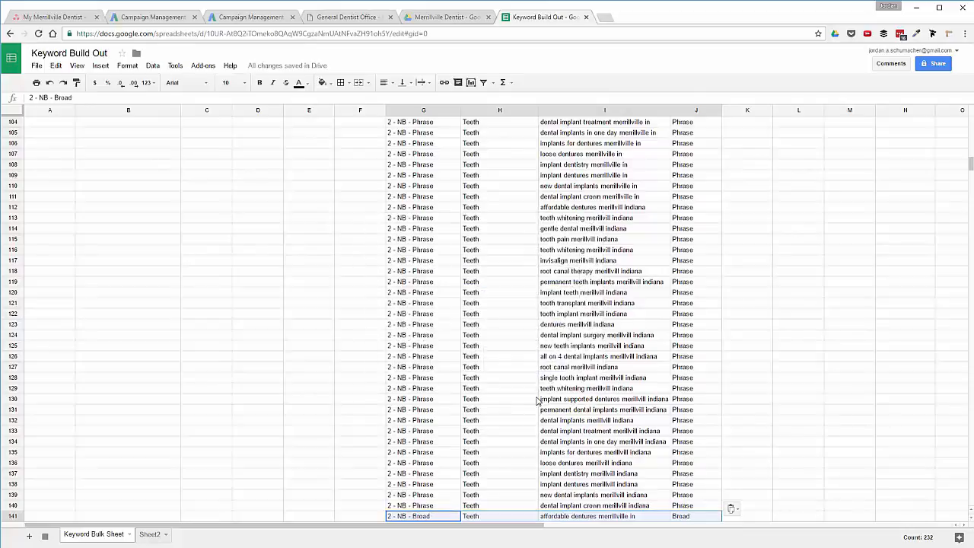
scroll(464, 433, down, 10)
scroll(464, 435, down, 5)
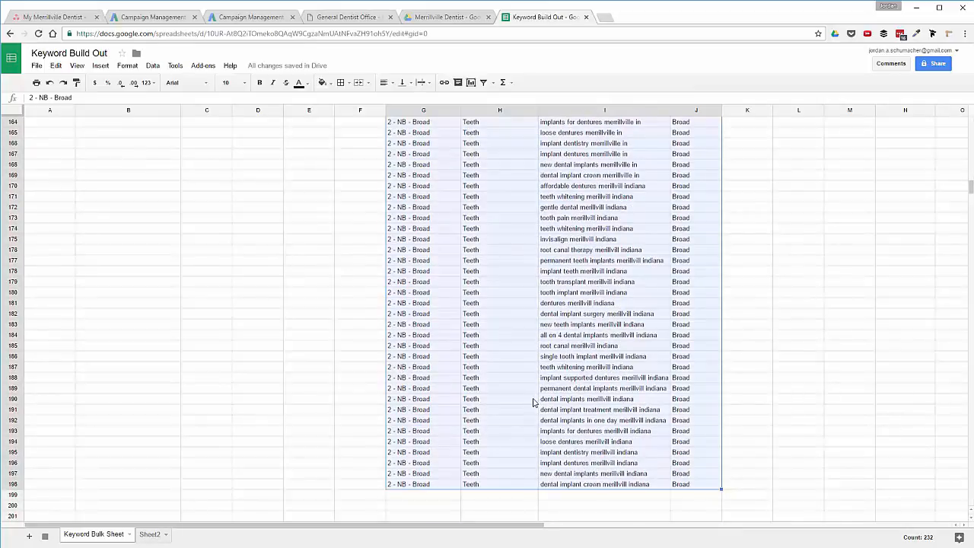
scroll(532, 403, up, 20)
scroll(532, 409, up, 15)
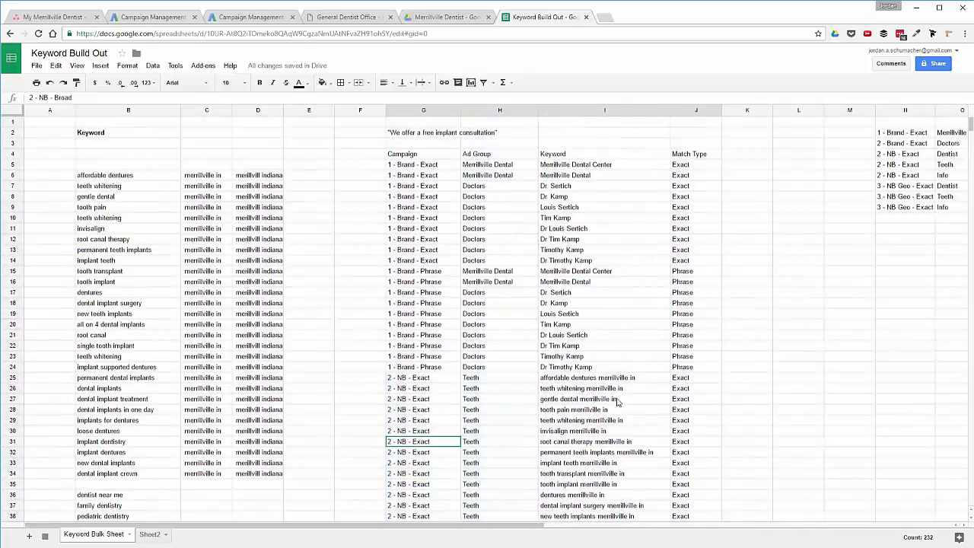
click(951, 157)
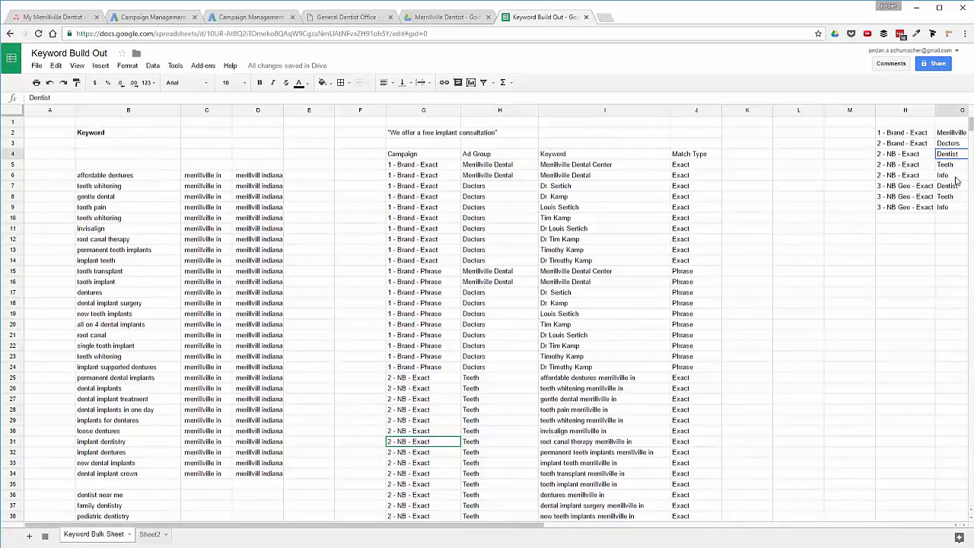
click(956, 177)
scroll(464, 487, down, 2)
scroll(464, 487, down, 8)
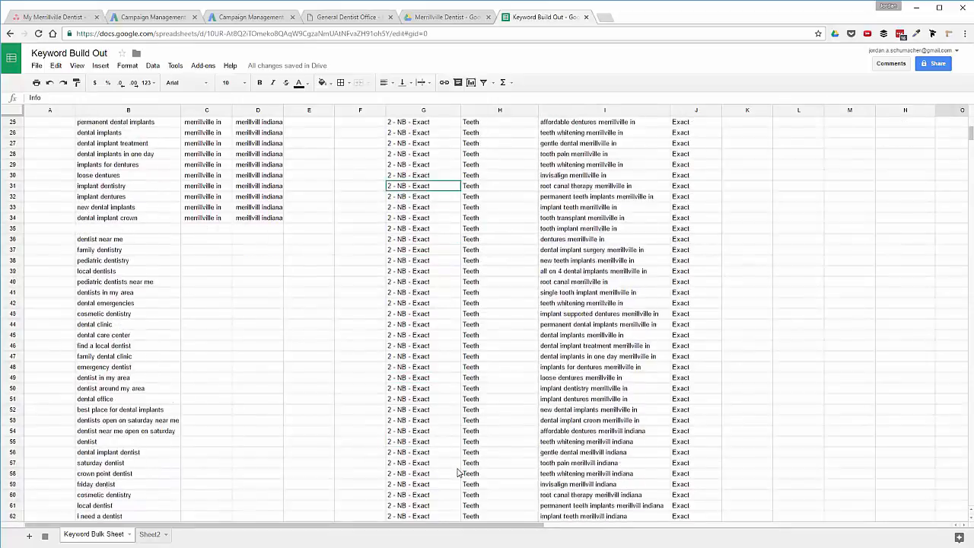
click(101, 250)
click(115, 187)
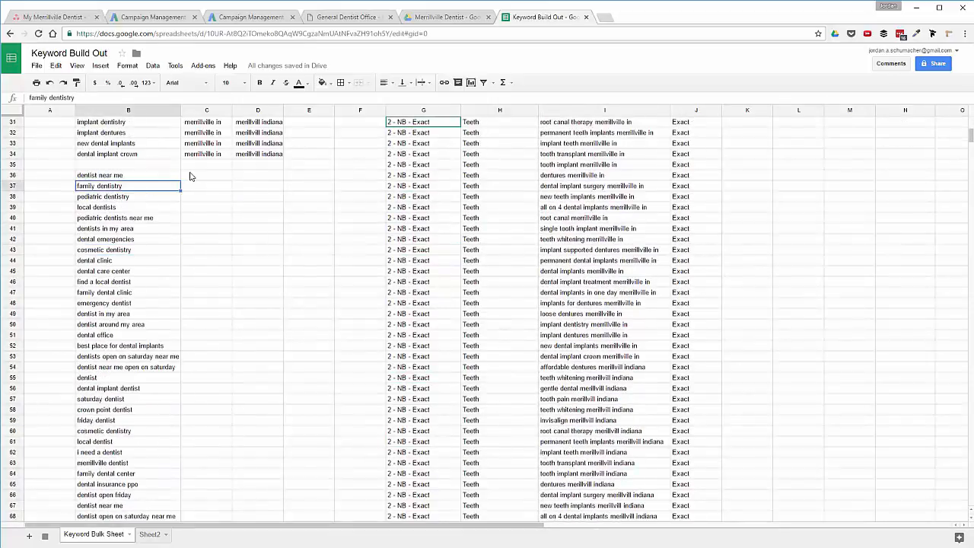
Insert two blank columns at column E.
click(304, 112)
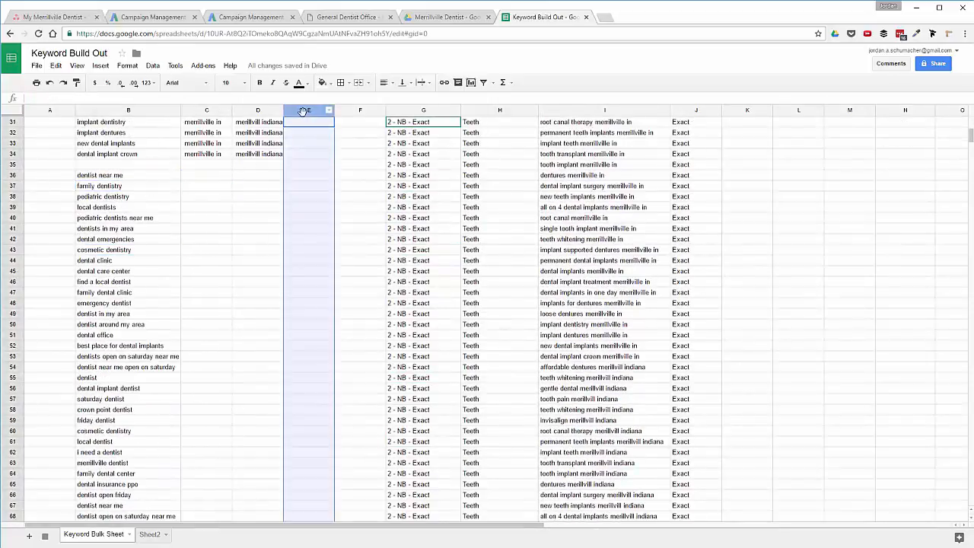
right_click(301, 111)
click(340, 184)
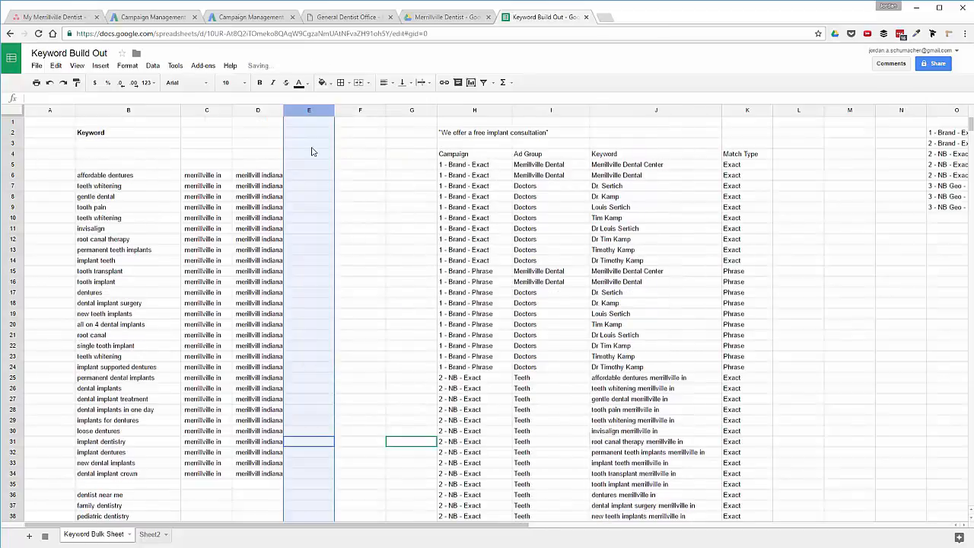
right_click(301, 111)
click(326, 185)
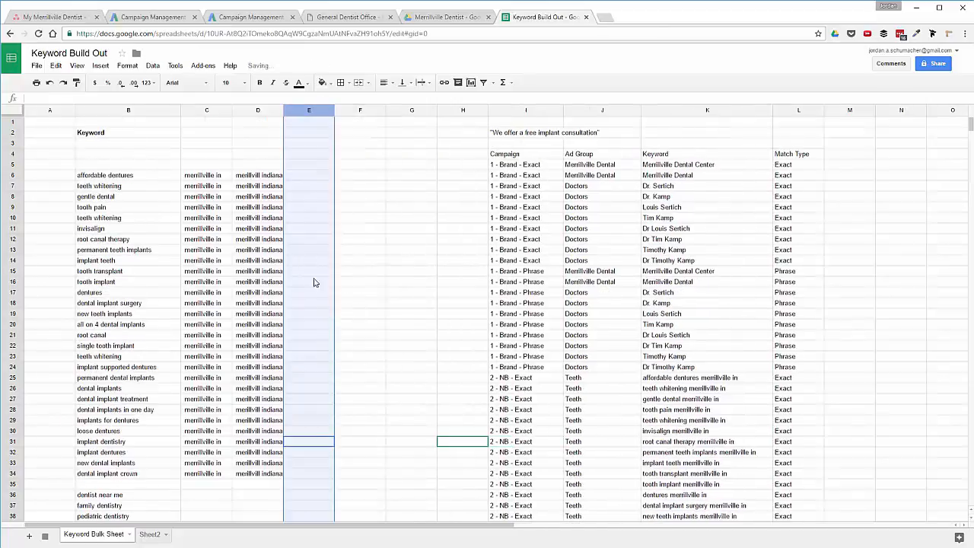
Copy the C34:D34 suffixes into C36:D36 and fill them down to row 70.
scroll(315, 285, down, 5)
click(203, 315)
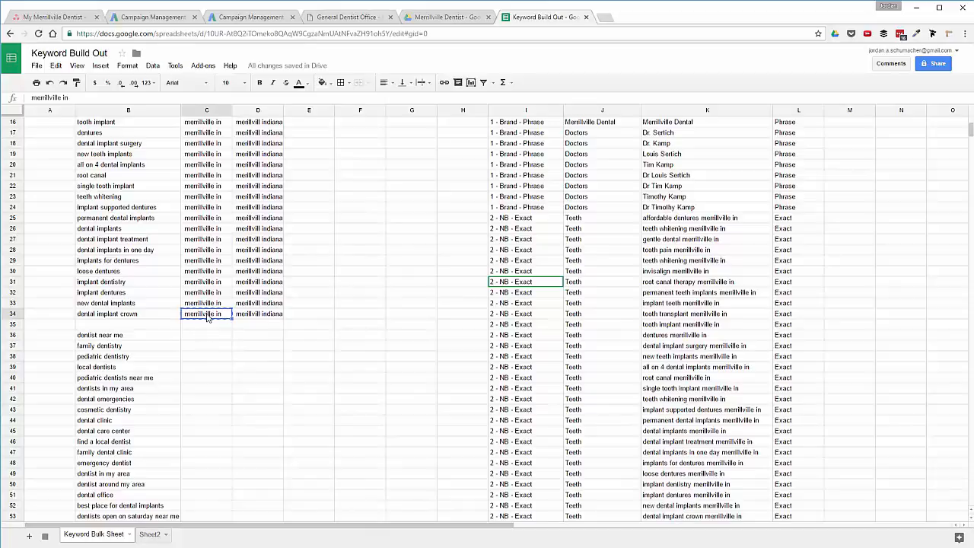
drag(201, 317, 263, 315)
key(ctrl+c)
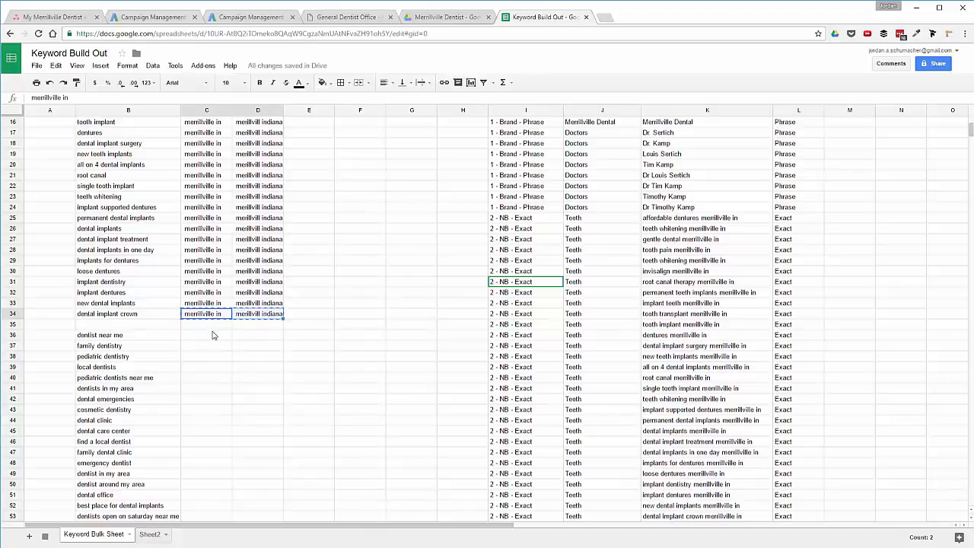
click(207, 338)
key(ctrl+v)
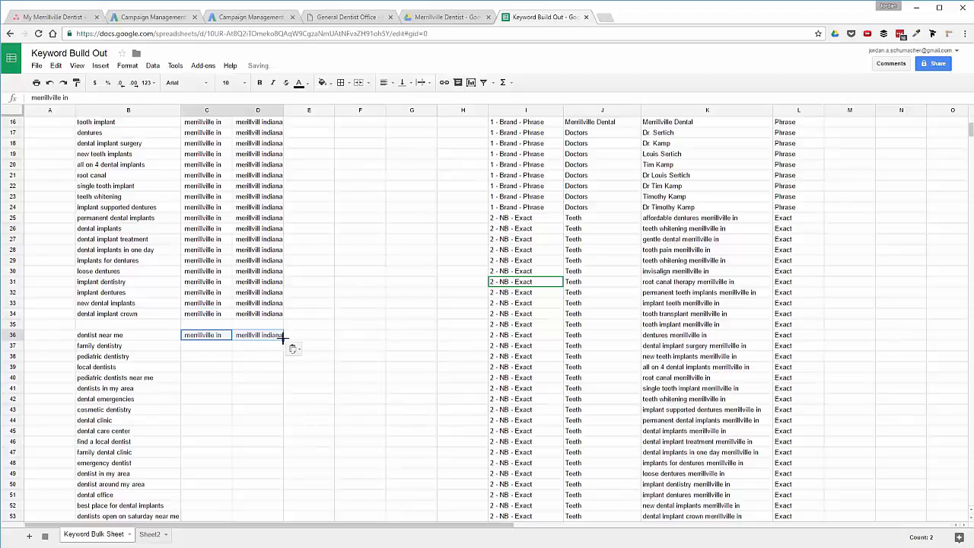
drag(283, 340, 265, 467)
scroll(302, 255, up, 3)
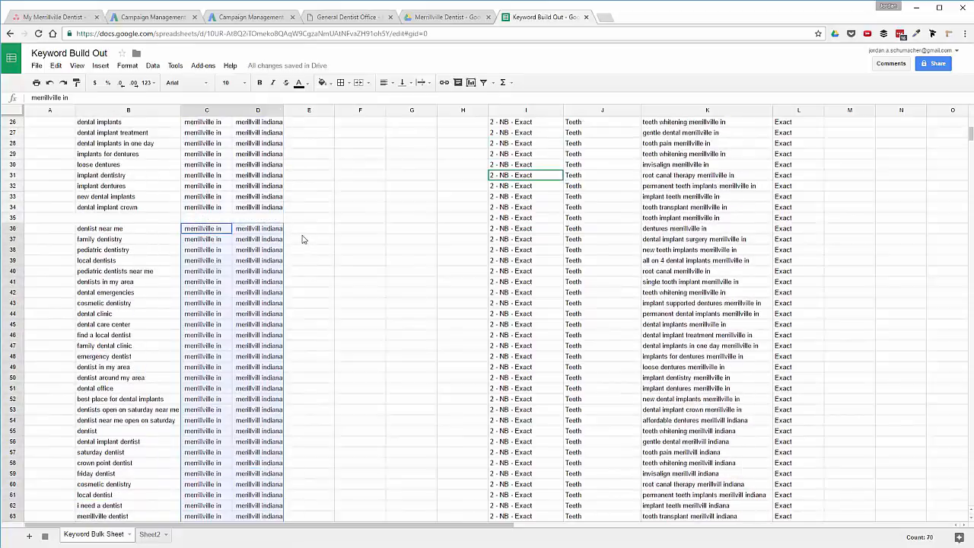
Enter =B36&C36 in E36 and fill it down the dentist keyword list.
click(304, 232)
text(=)
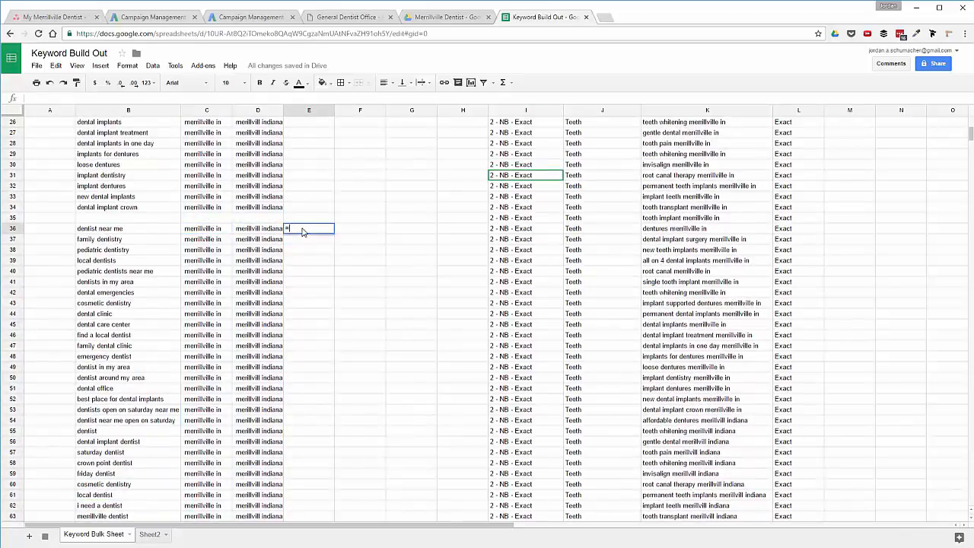
click(103, 230)
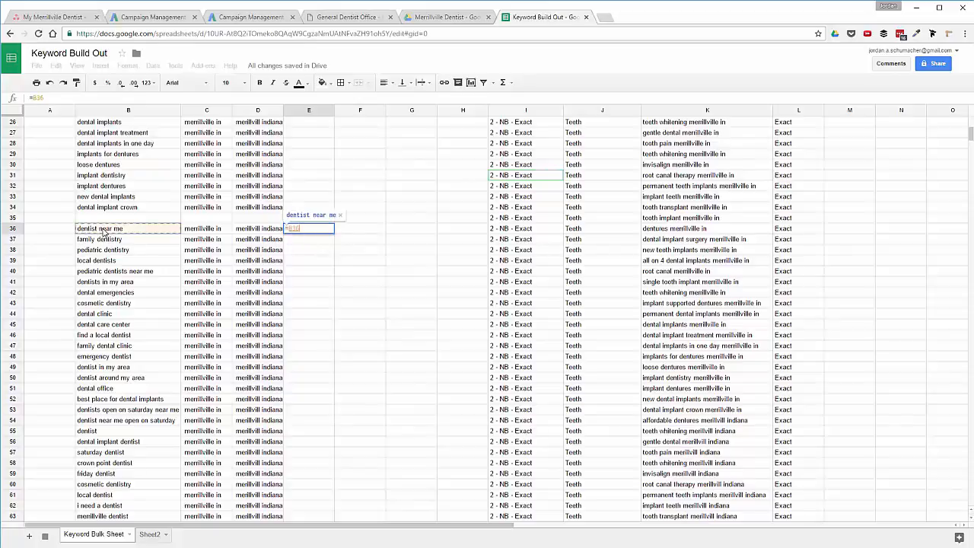
text(&)
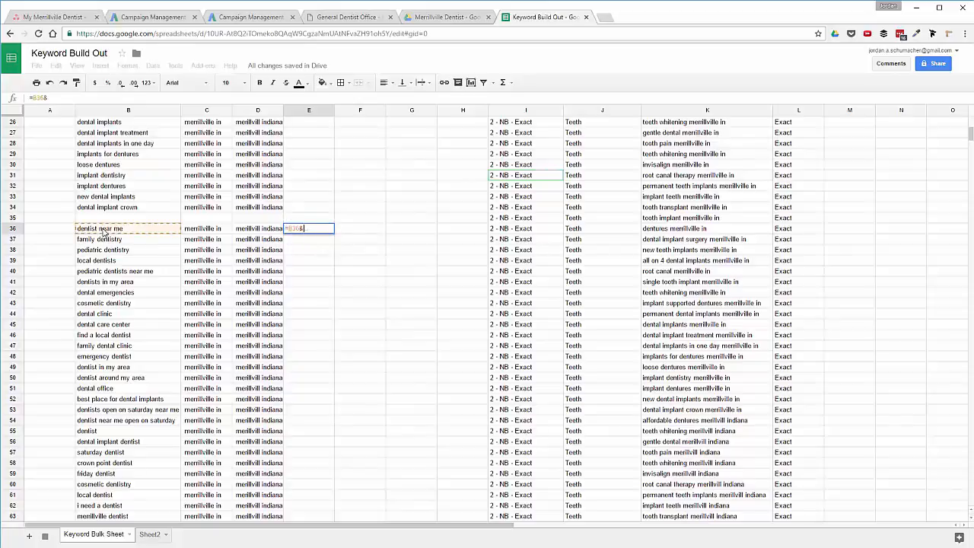
click(210, 232)
key(Return)
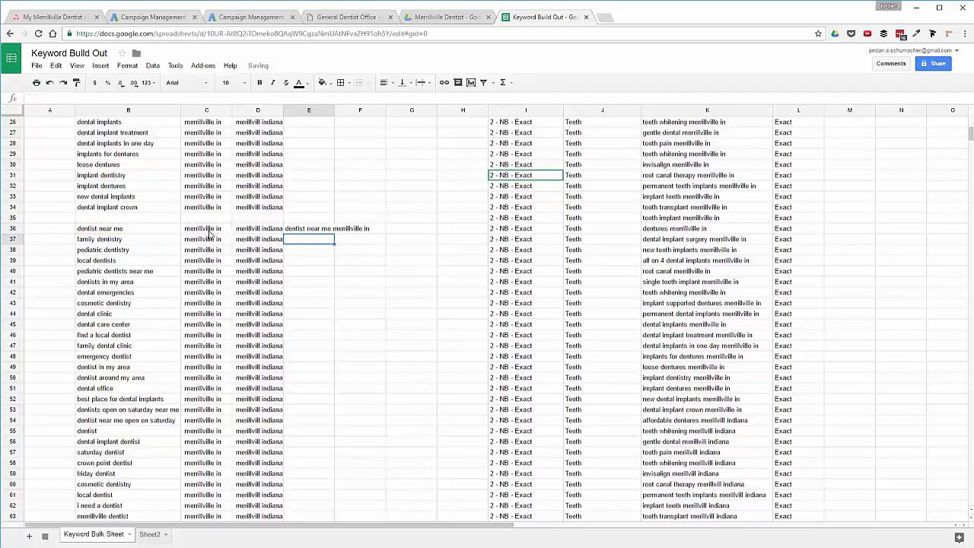
click(326, 229)
double_click(334, 234)
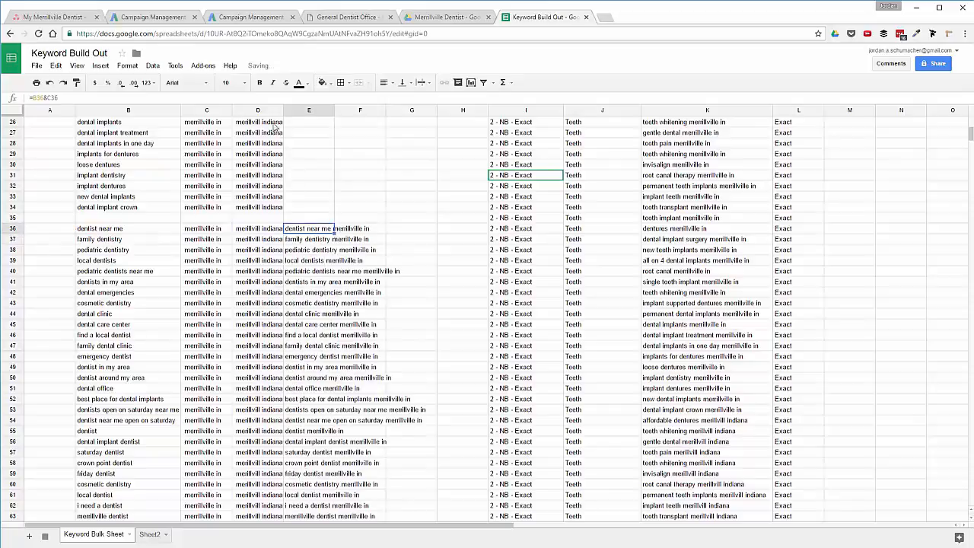
Widen column D, auto-fit column E, and begin the F36 formula referencing B36.
drag(283, 110, 297, 110)
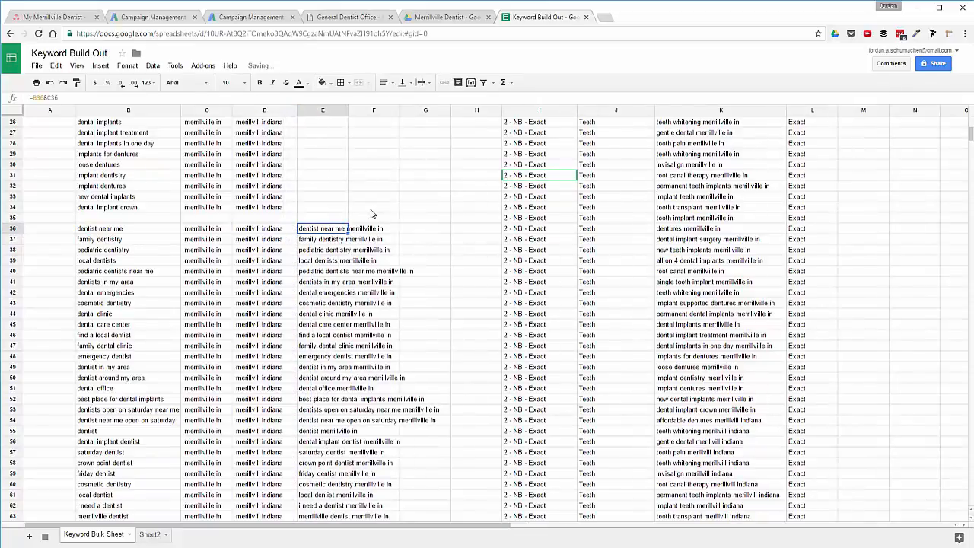
double_click(348, 110)
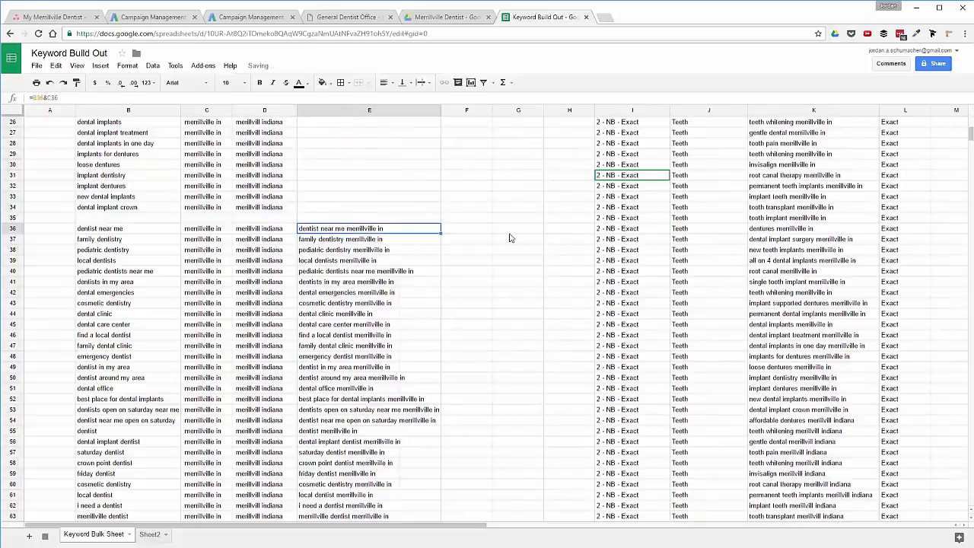
click(459, 232)
text(=)
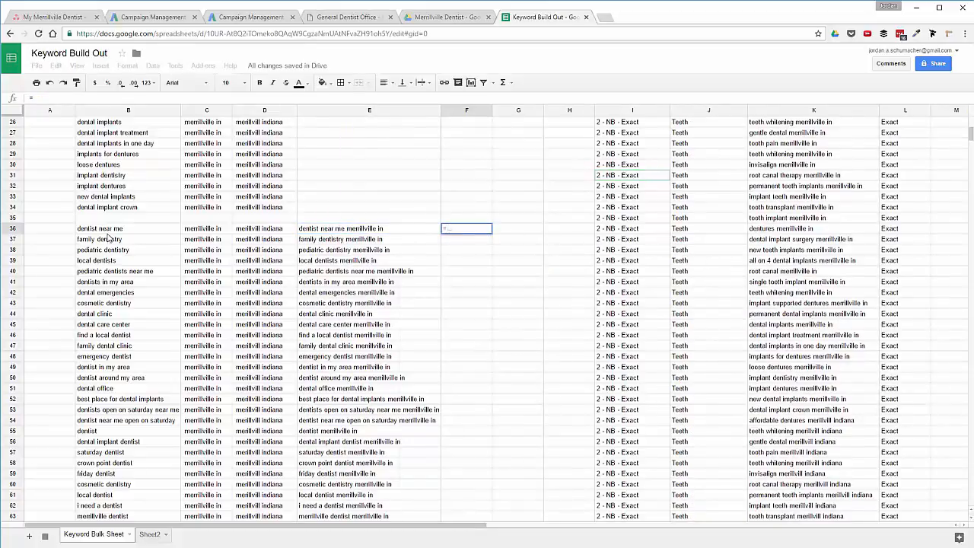
click(107, 229)
Complete =B36&D36 in F36 and fill it down column F to row 70.
text(&)
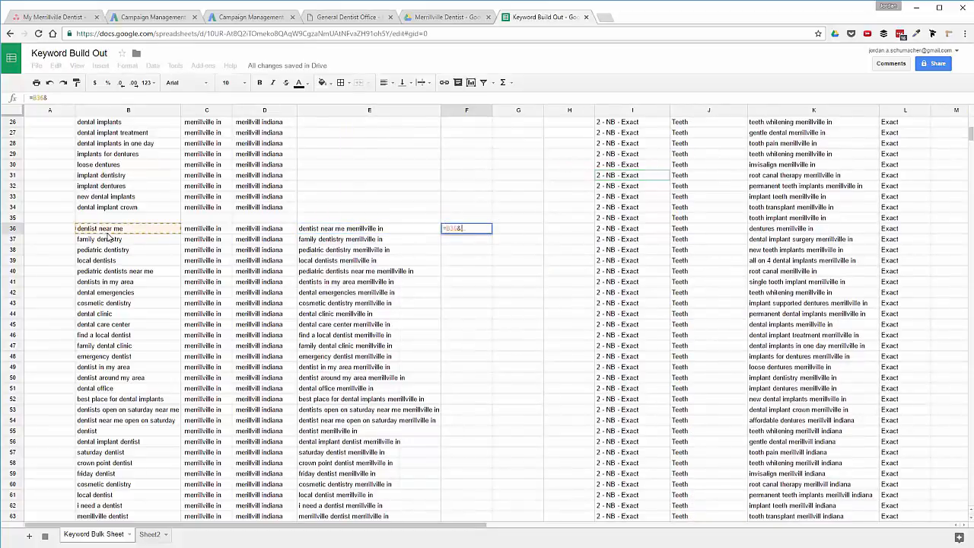
click(276, 231)
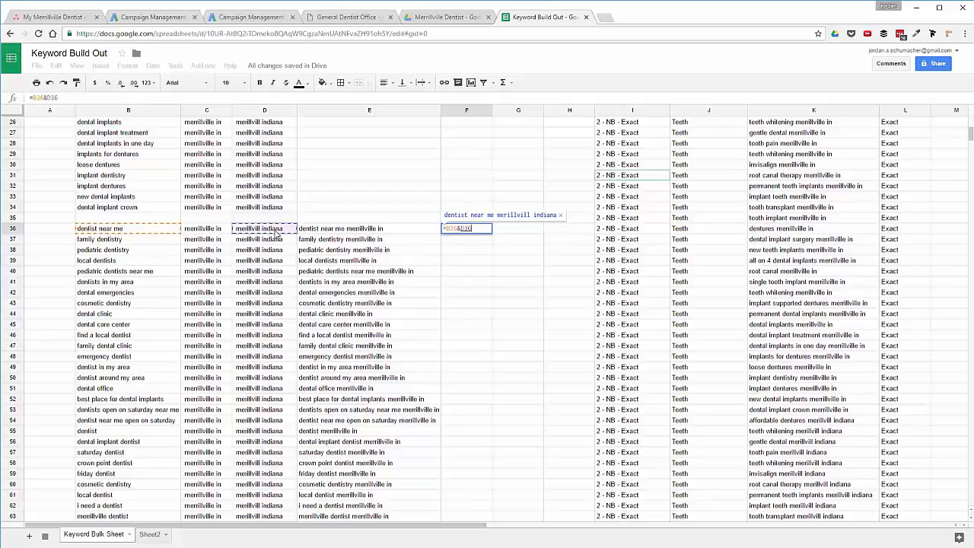
key(Return)
click(491, 232)
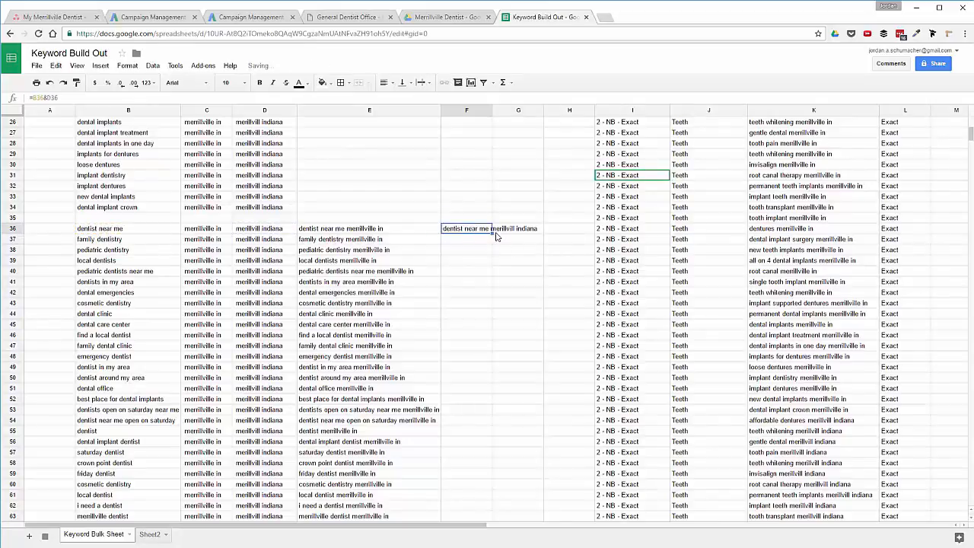
double_click(492, 233)
scroll(687, 390, down, 8)
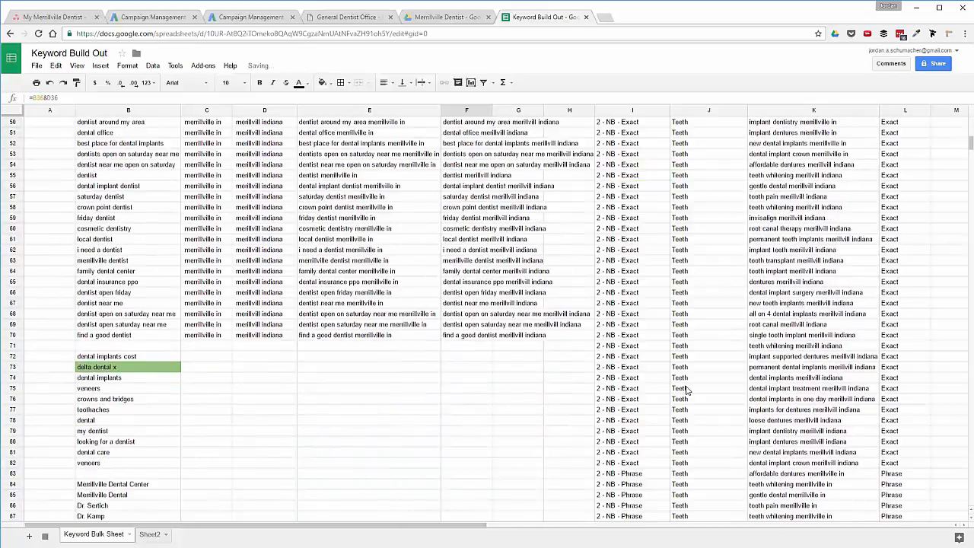
scroll(687, 390, down, 10)
scroll(685, 395, up, 15)
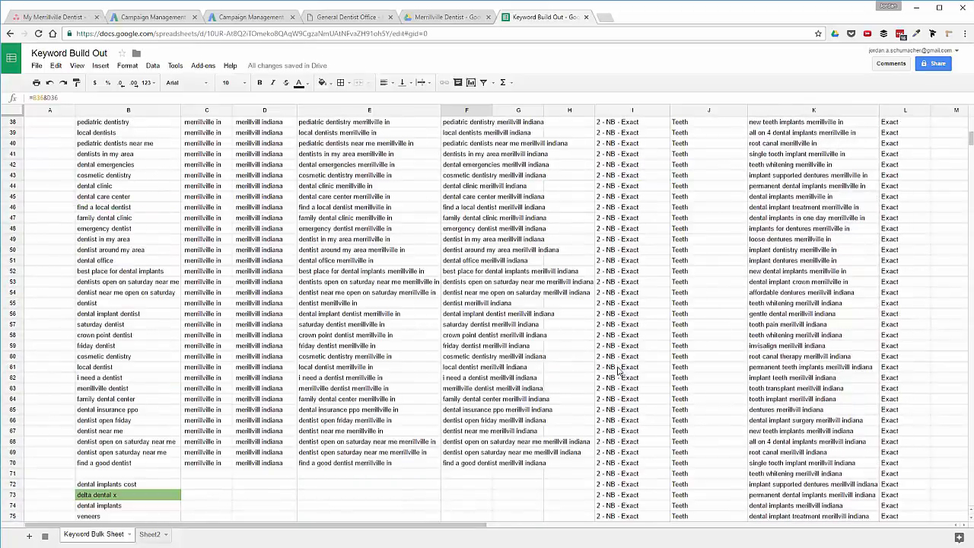
Select the '2 - NB - Exact' and 'Teeth' pair in I61:J61.
drag(619, 371, 682, 370)
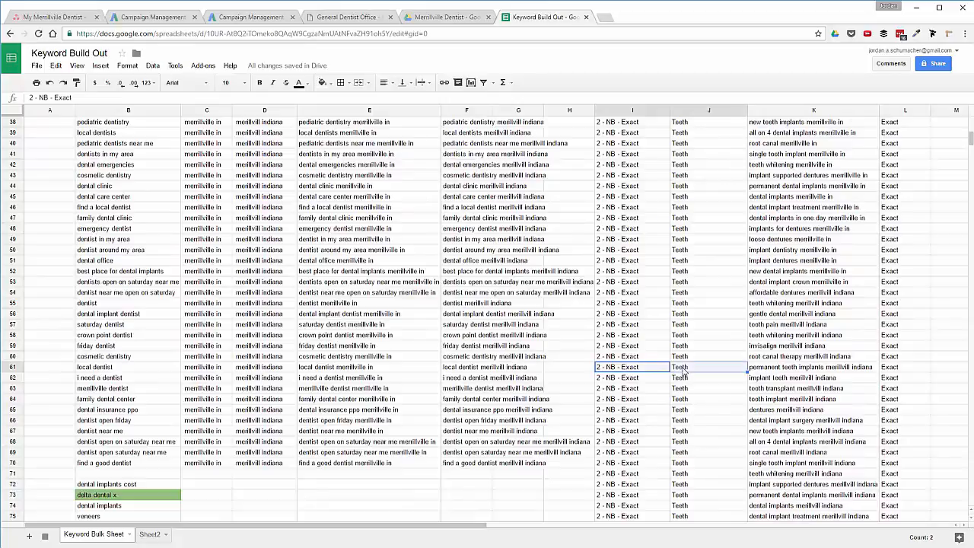
scroll(681, 396, down, 15)
scroll(677, 457, down, 1)
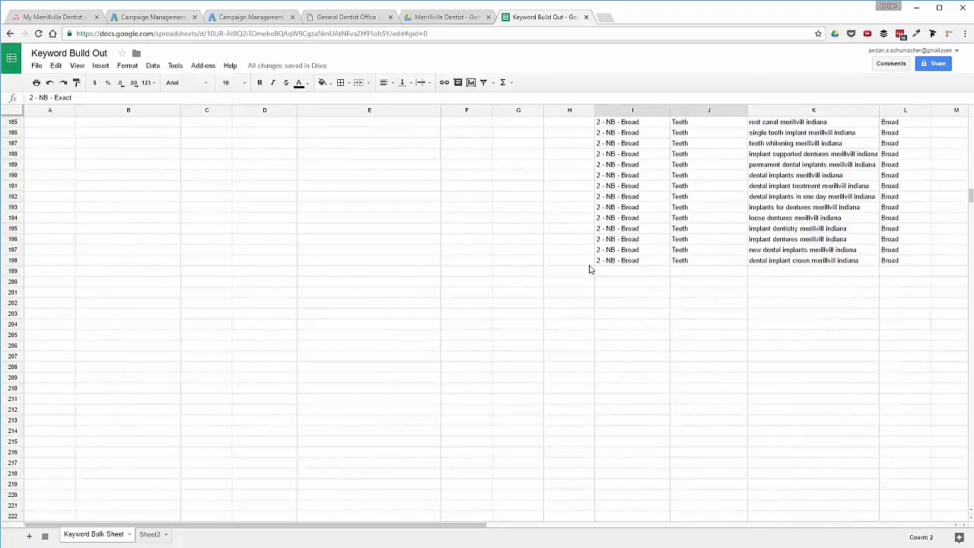
Paste the campaign pair into I199:J199 and change the ad group to Dentist.
click(615, 272)
key(ctrl+v)
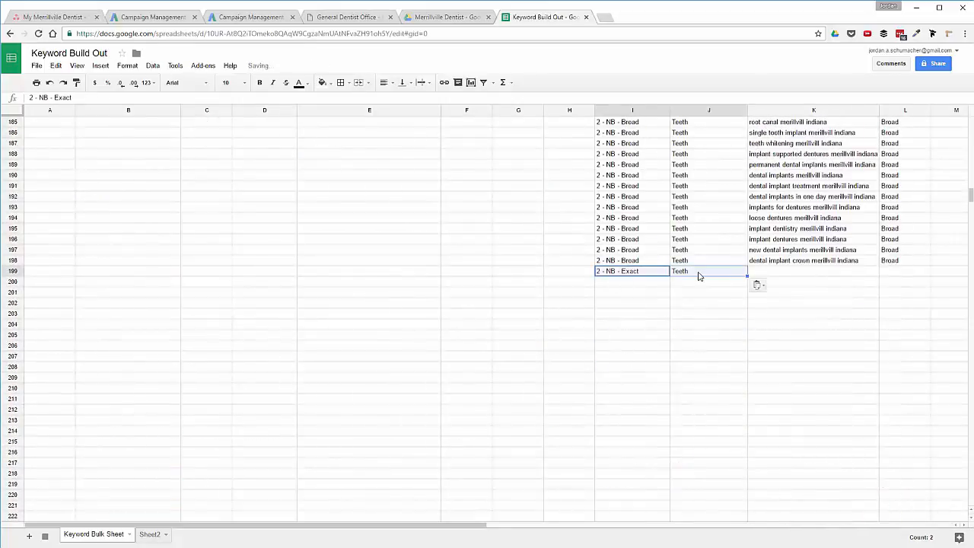
click(698, 274)
text(Den)
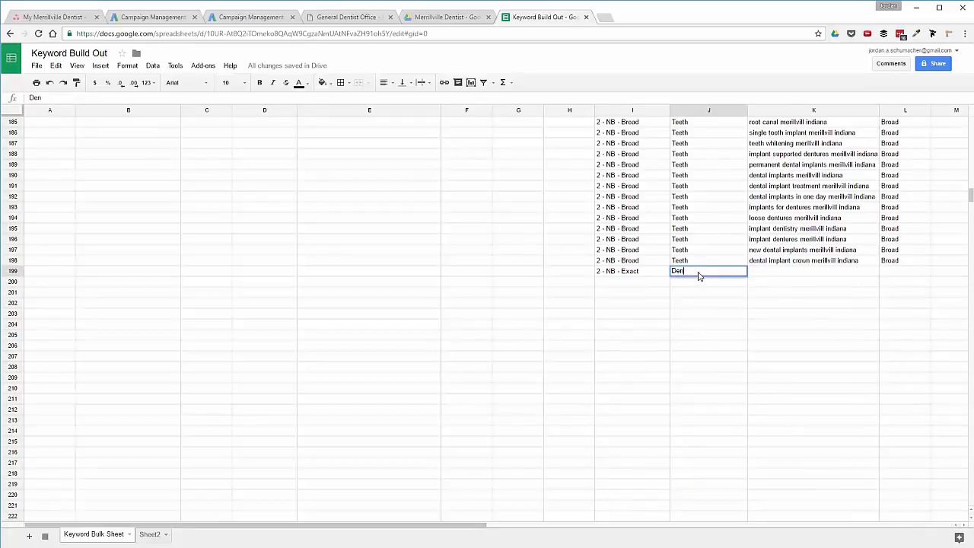
text(tist)
key(Return)
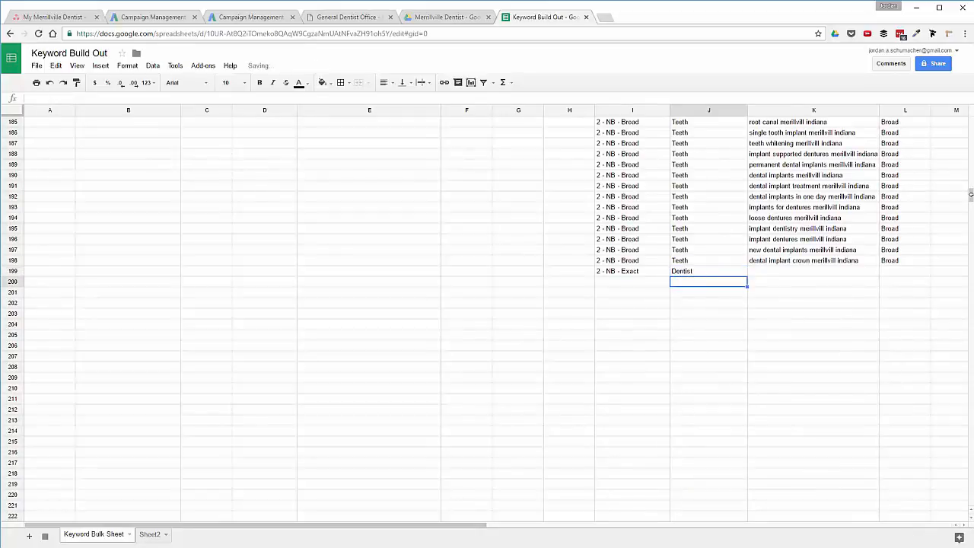
Copy the merrillville in keywords from E36:E70.
drag(970, 195, 970, 136)
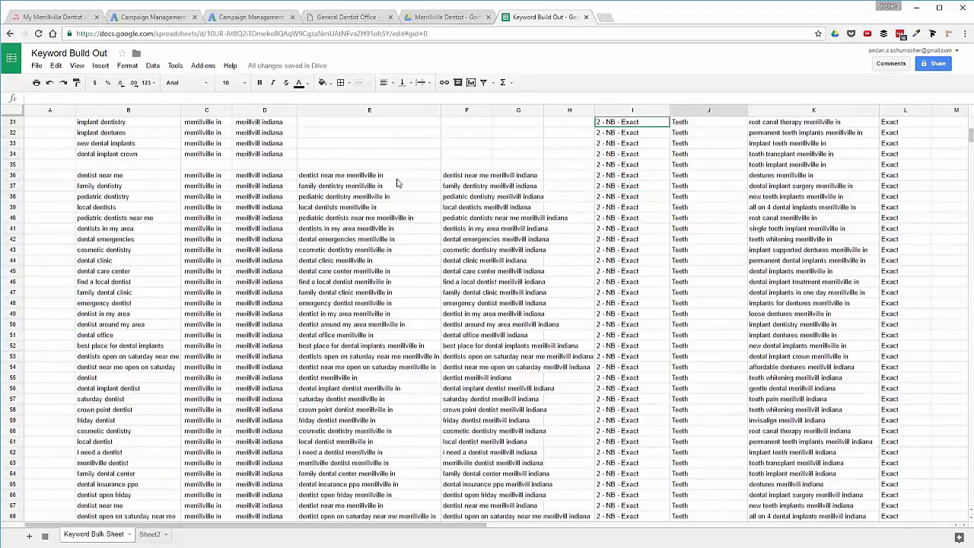
drag(396, 178, 389, 442)
key(ctrl+c)
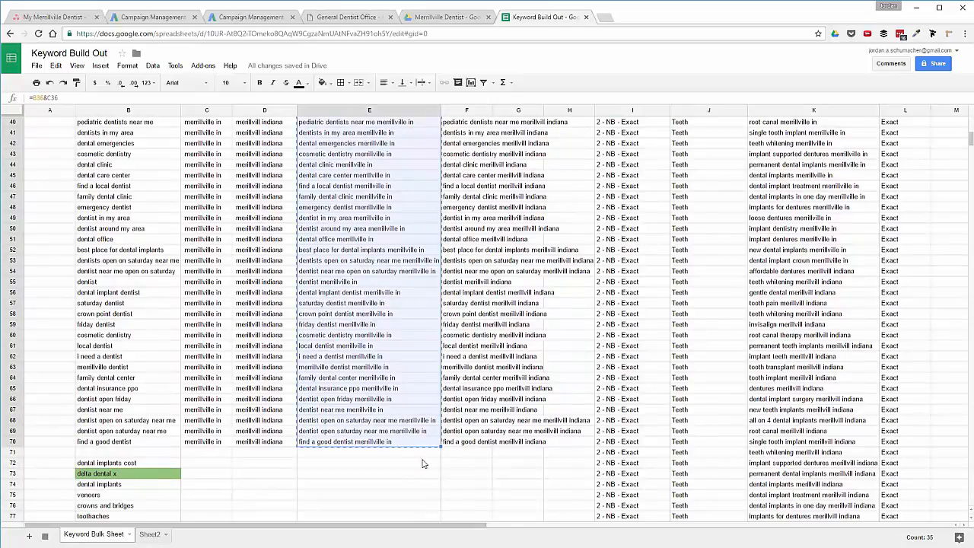
scroll(752, 430, down, 15)
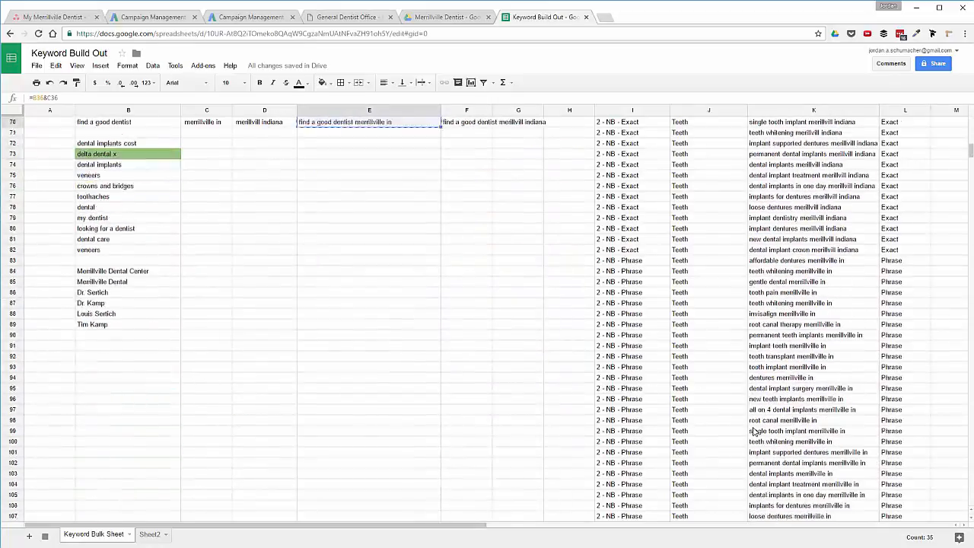
scroll(753, 430, down, 7)
Paste the copied merrillville in keywords as values only starting at K199.
click(764, 286)
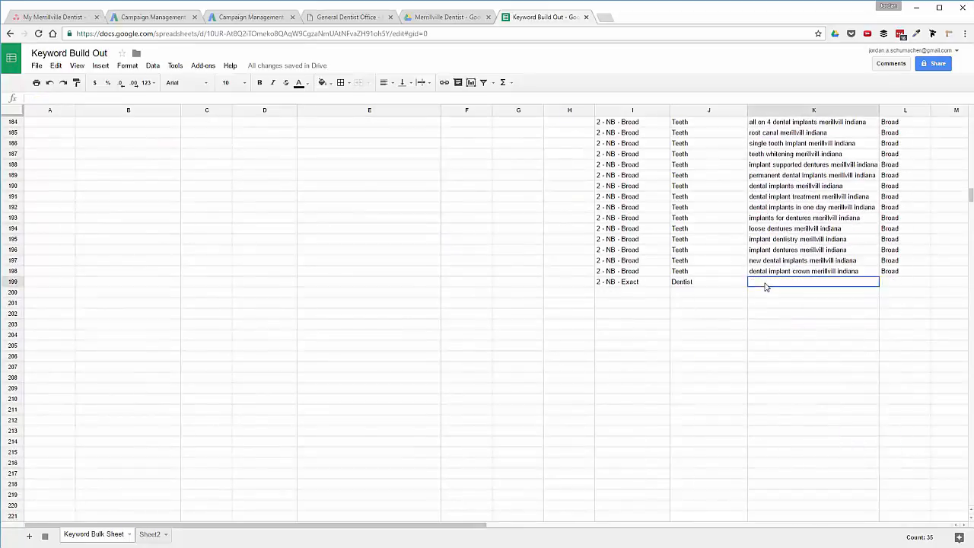
right_click(765, 286)
mouse_move(811, 338)
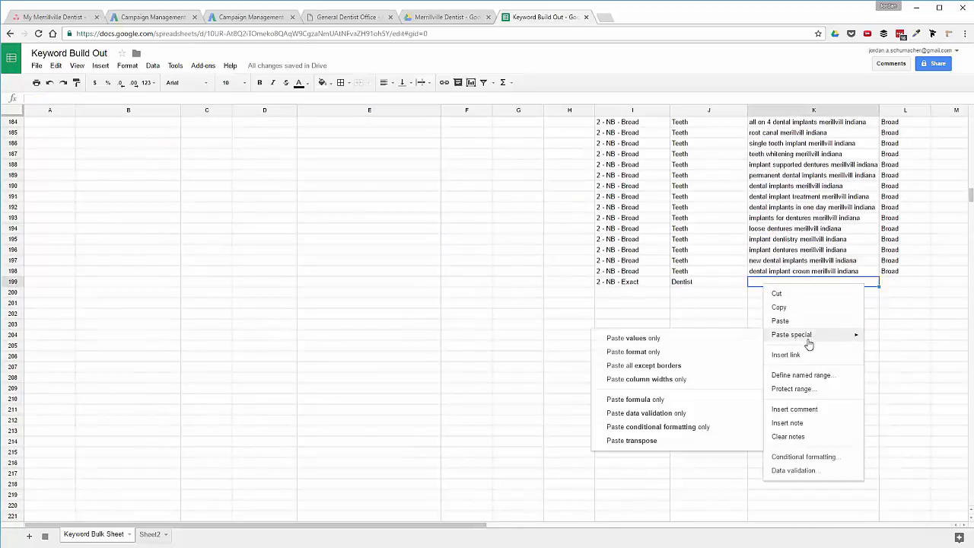
click(715, 344)
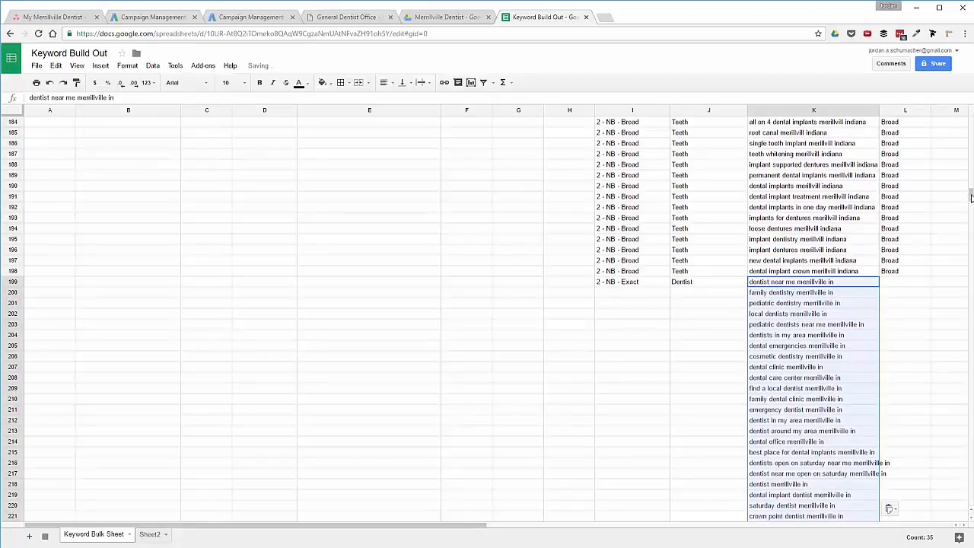
Copy F36:F70 and paste them as values only starting at K234.
scroll(487, 316, up, 20)
scroll(487, 316, up, 3)
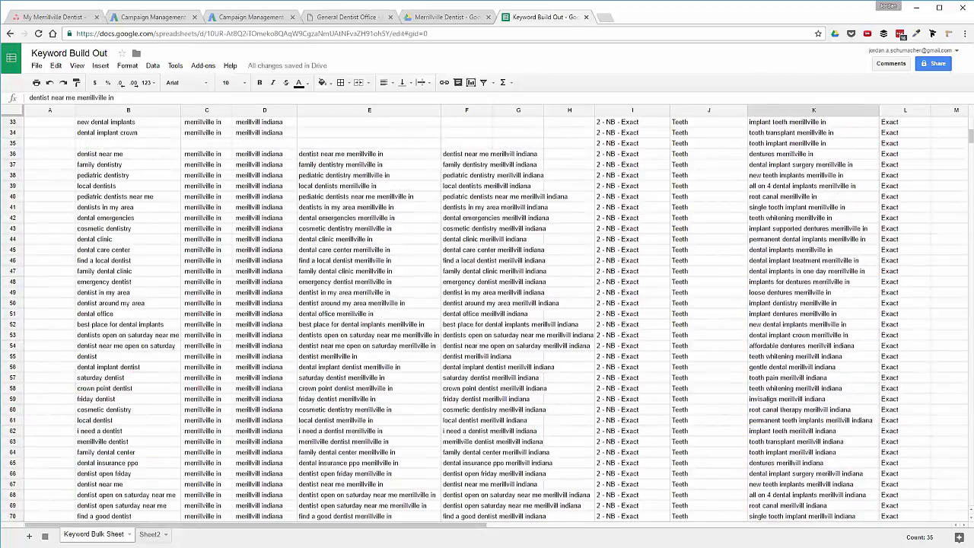
drag(470, 155, 472, 466)
key(ctrl+c)
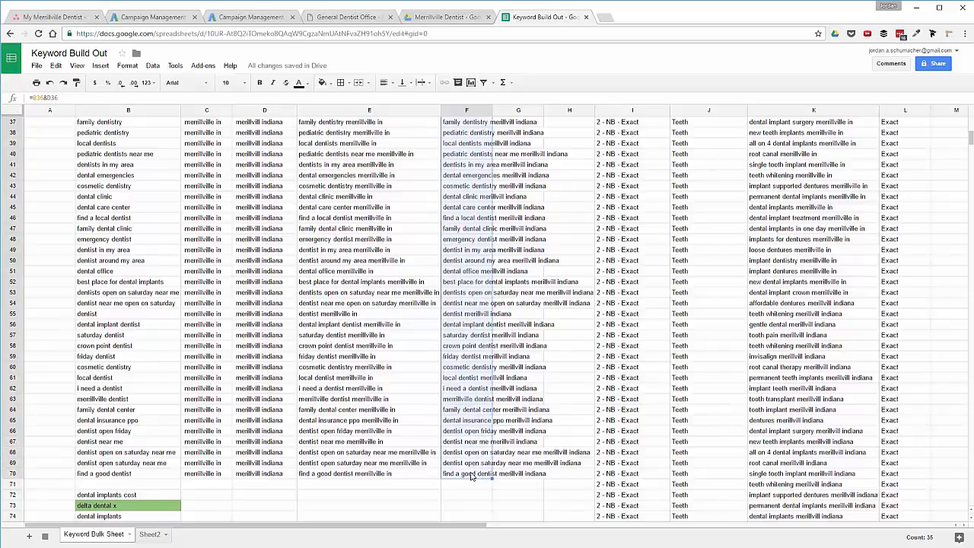
drag(970, 138, 970, 203)
right_click(764, 455)
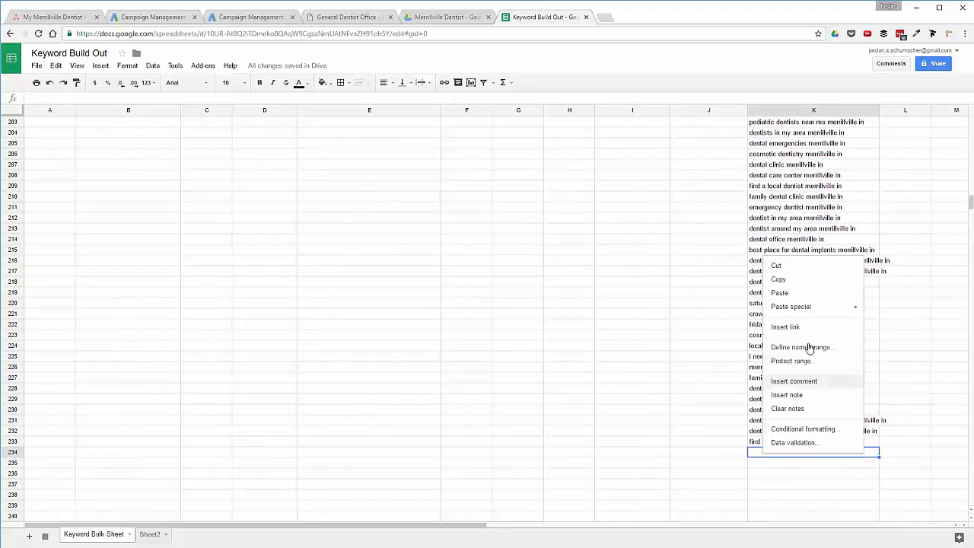
mouse_move(788, 312)
click(700, 312)
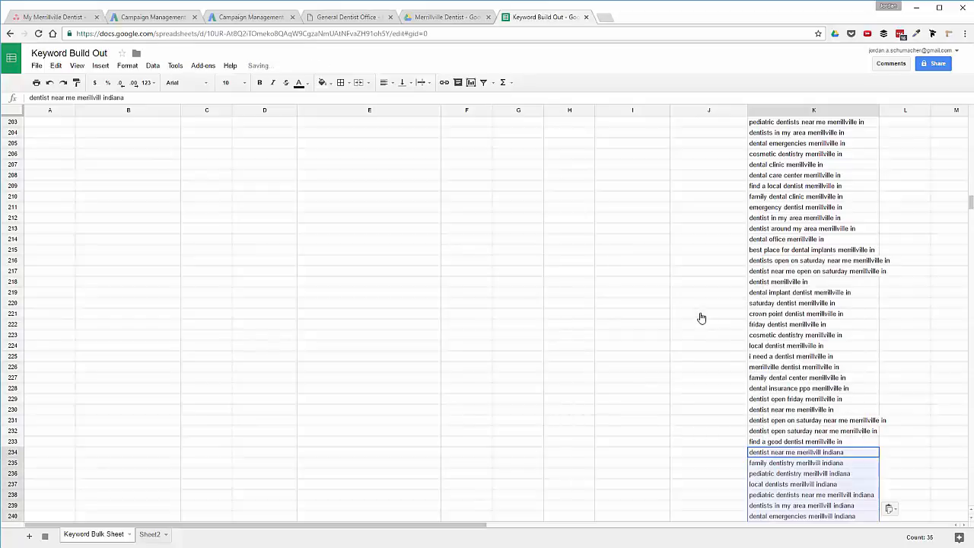
scroll(742, 377, up, 5)
click(734, 335)
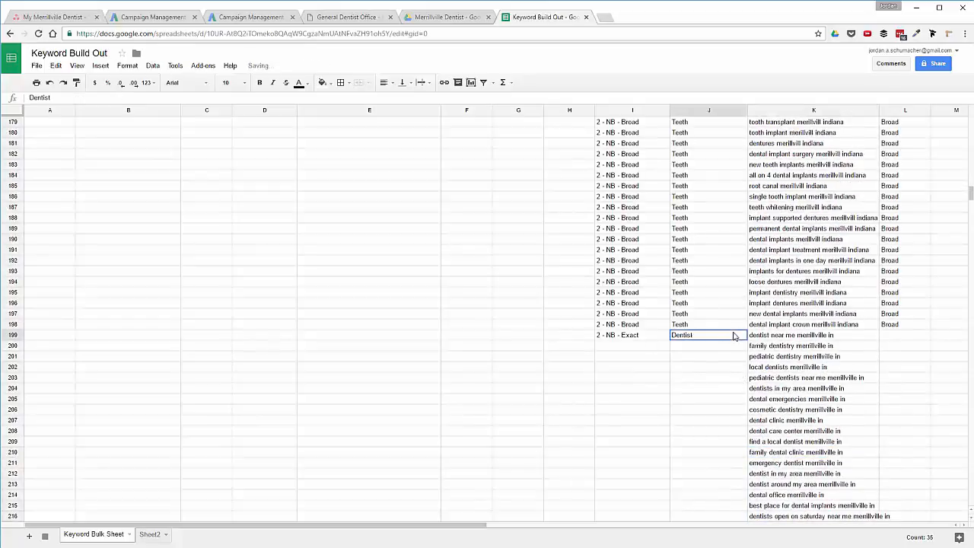
Fill Dentist down J199:J268 and the '2 - NB - Exact' campaign down I199:I268.
drag(746, 340, 744, 413)
scroll(741, 426, up, 13)
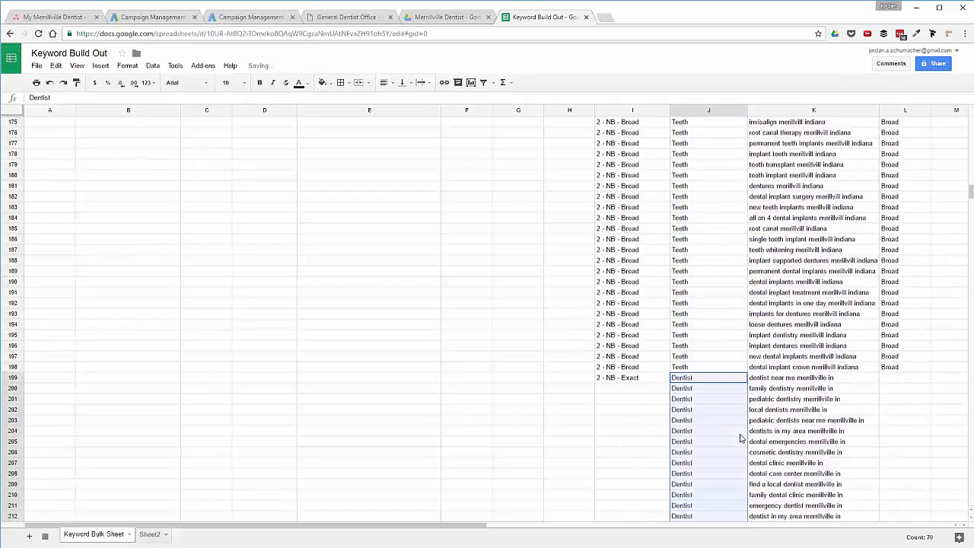
click(644, 378)
drag(669, 380, 665, 472)
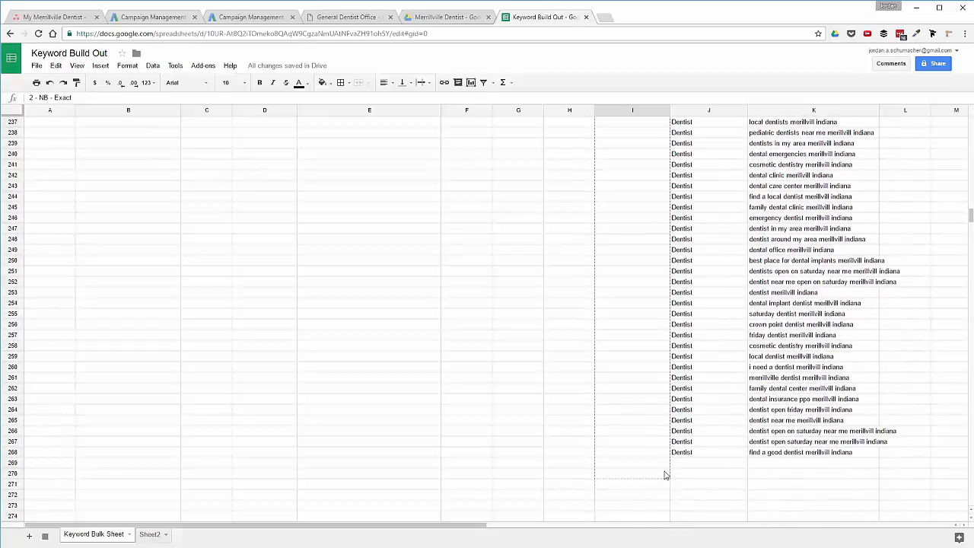
scroll(685, 483, up, 3)
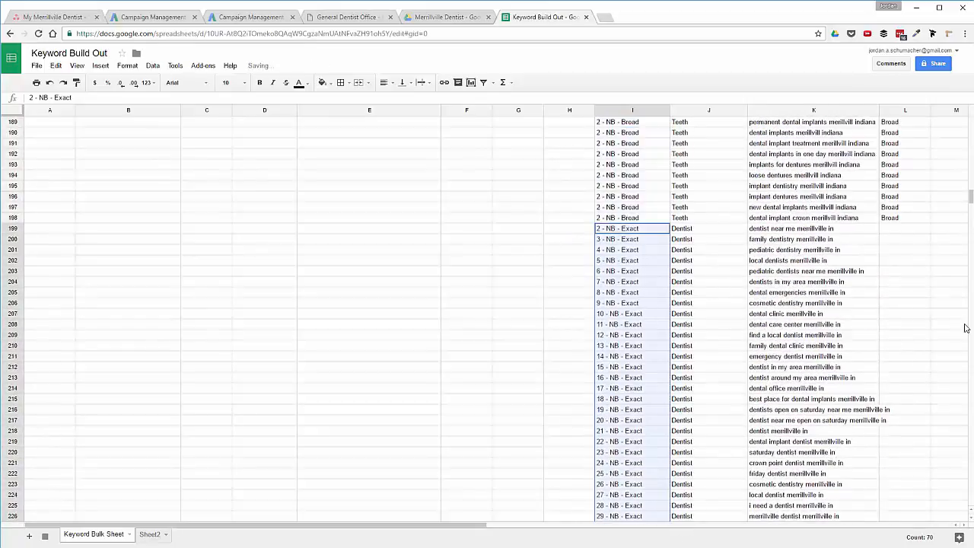
click(898, 229)
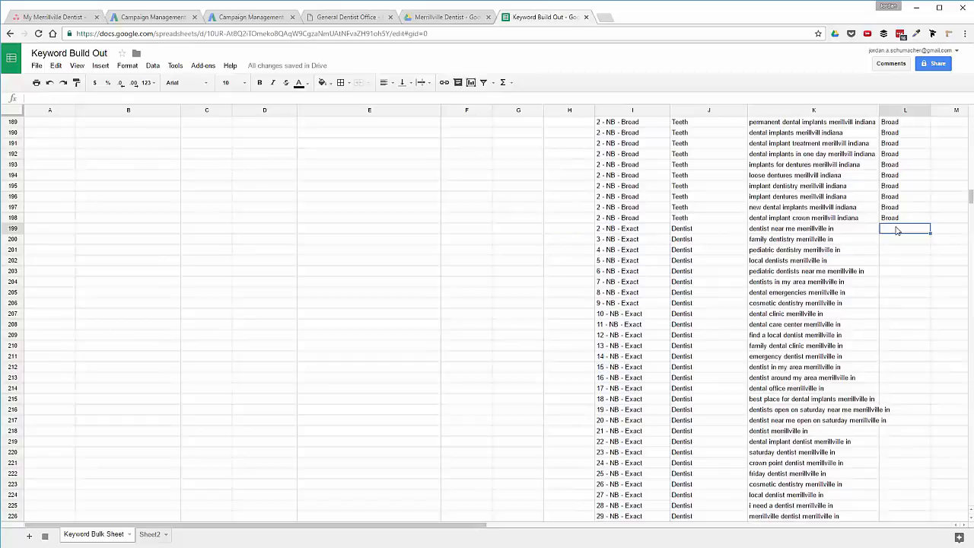
Enter Exact in L199 and paste it down through L268.
text(Exact)
key(Return)
click(898, 229)
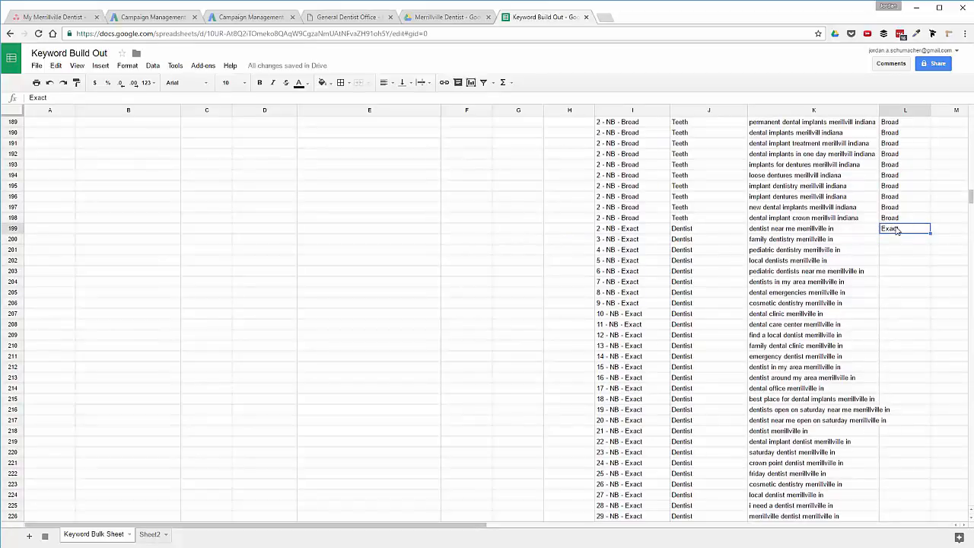
key(Left)
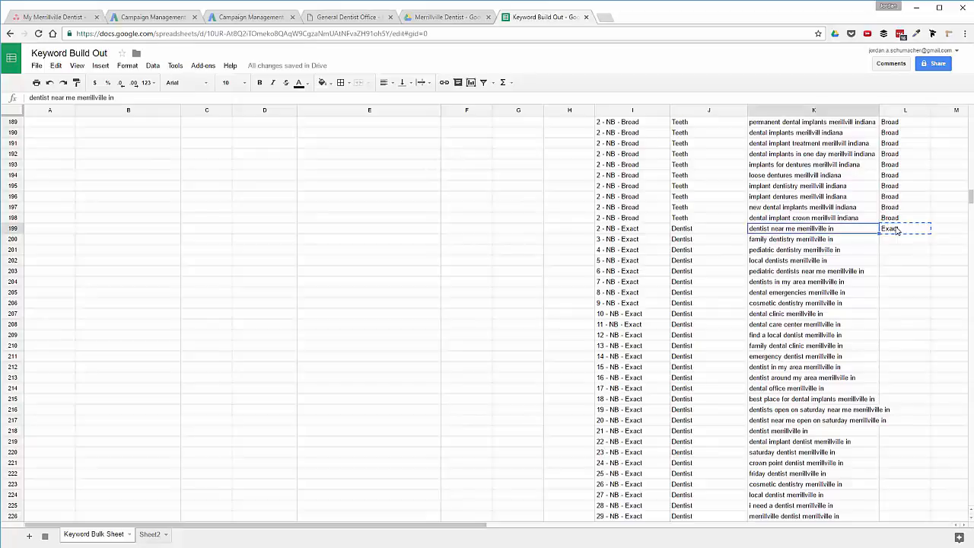
key(ctrl+Down)
key(Right)
key(ctrl+shift+Up)
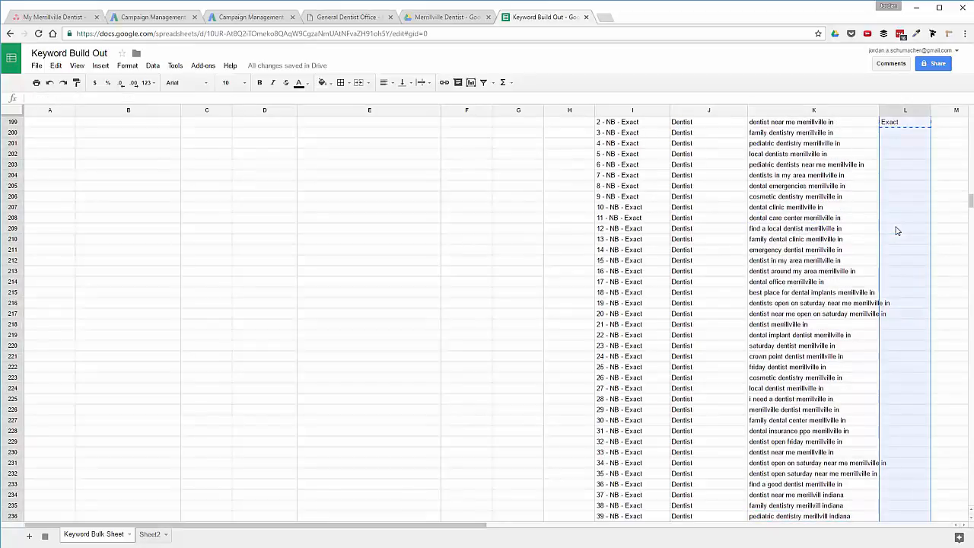
key(ctrl+v)
Copy the I199:L268 keyword block and paste a duplicate starting at I269.
scroll(791, 235, up, 1)
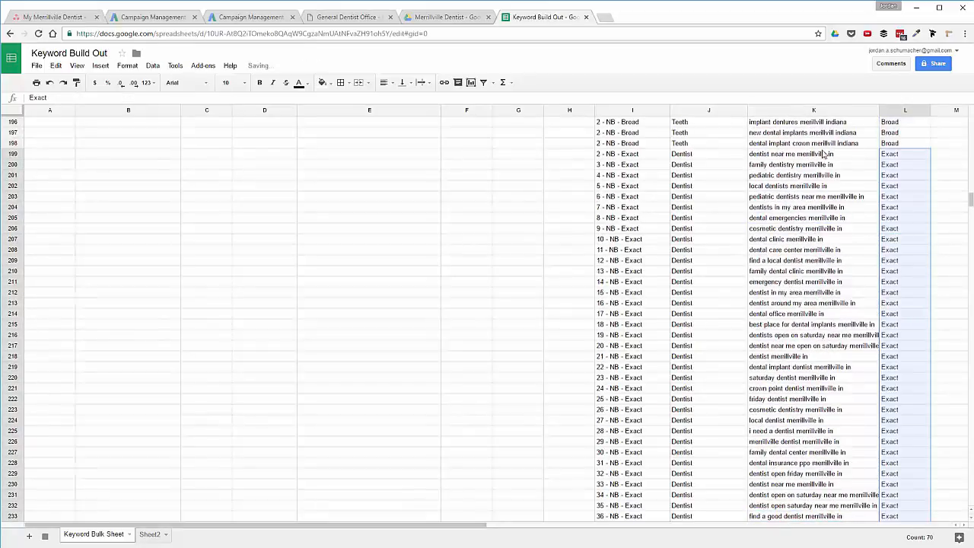
click(619, 156)
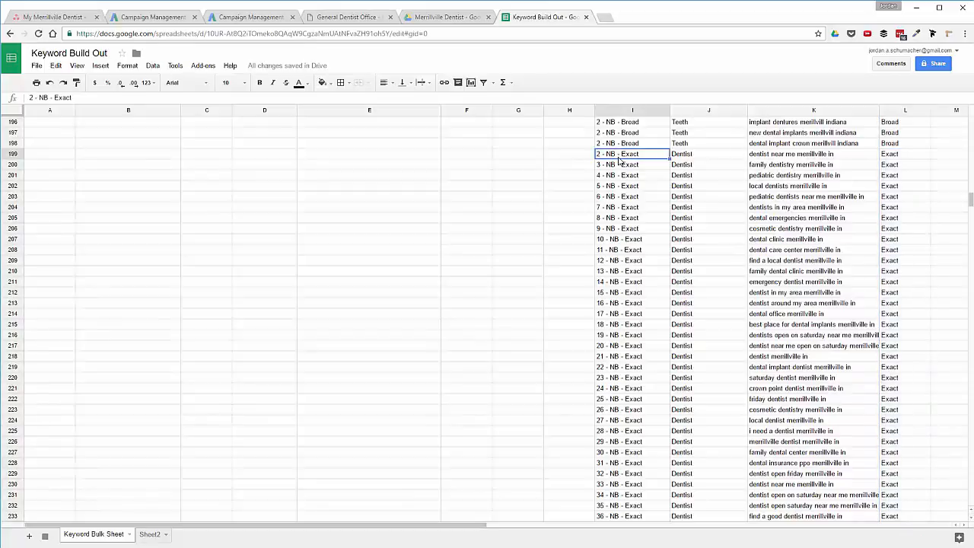
key(ctrl+shift+Right)
key(ctrl+shift+Down)
key(ctrl+shift+Up)
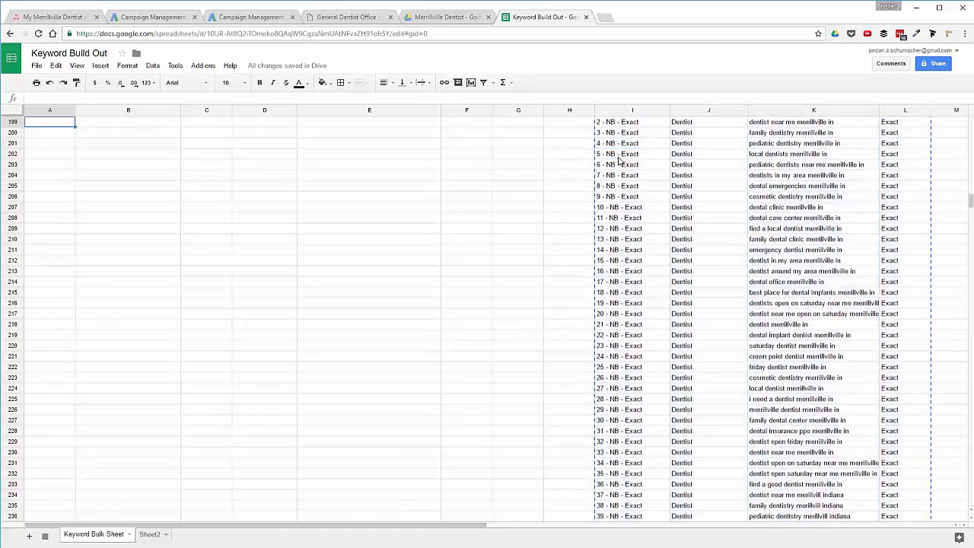
key(ctrl+shift+Left)
scroll(620, 160, up, 1)
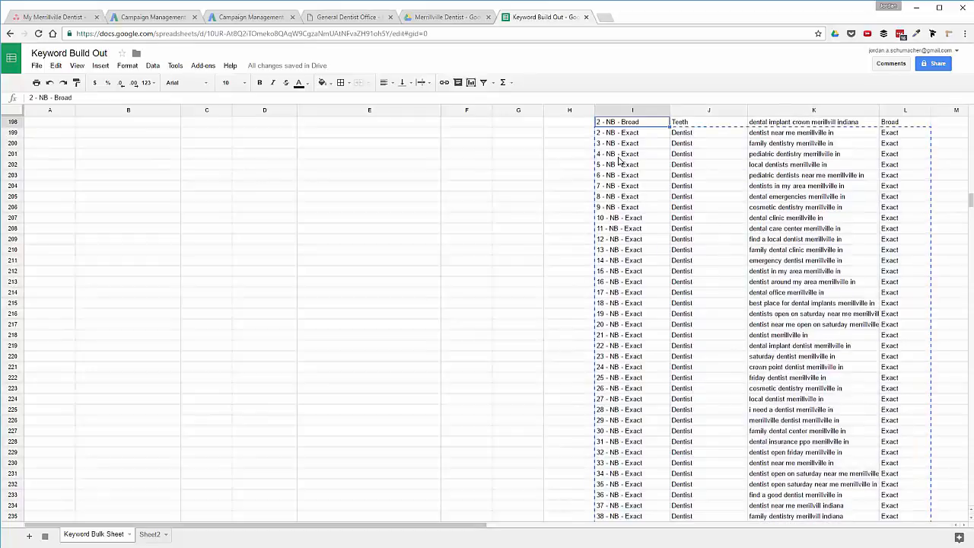
key(ctrl+Down)
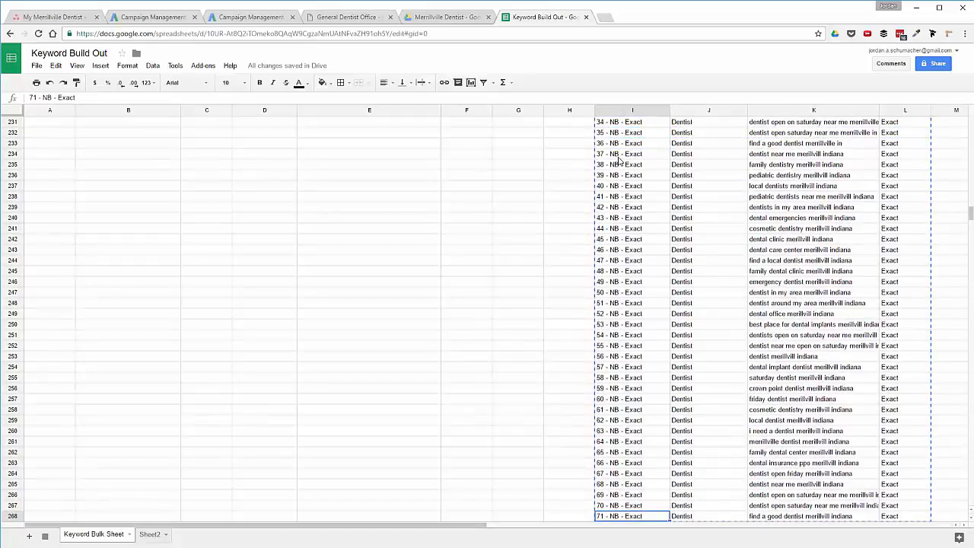
key(Down)
key(ctrl+v)
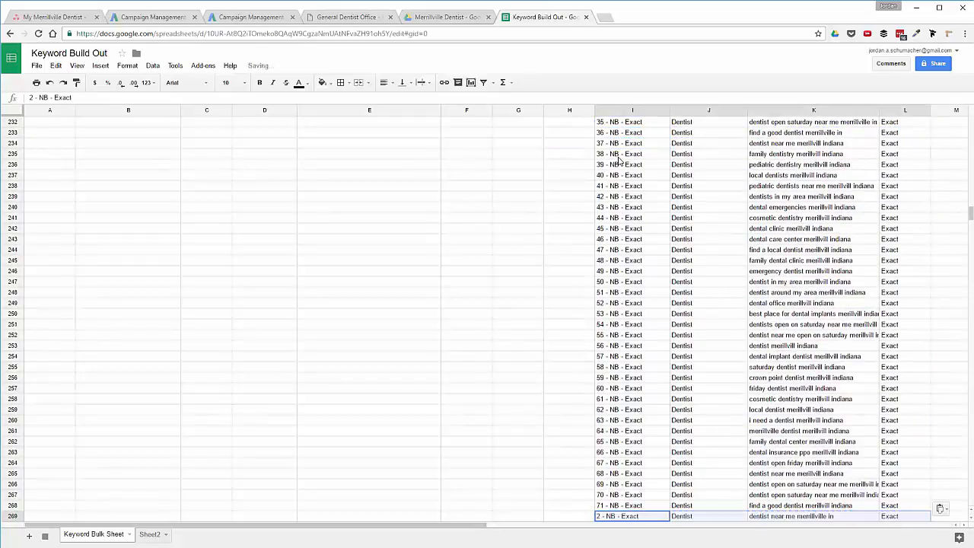
key(ctrl+f)
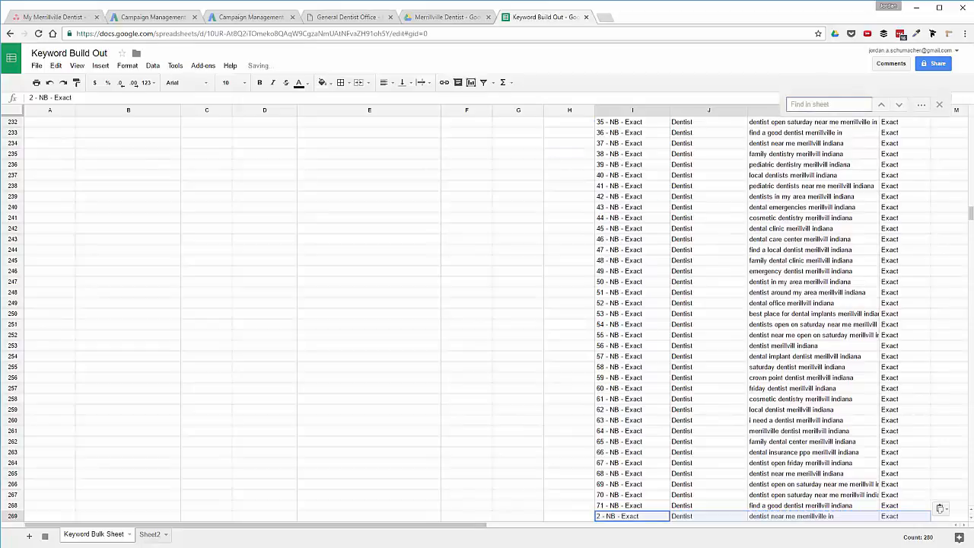
Replace Exact with Phrase throughout the duplicated block.
click(921, 104)
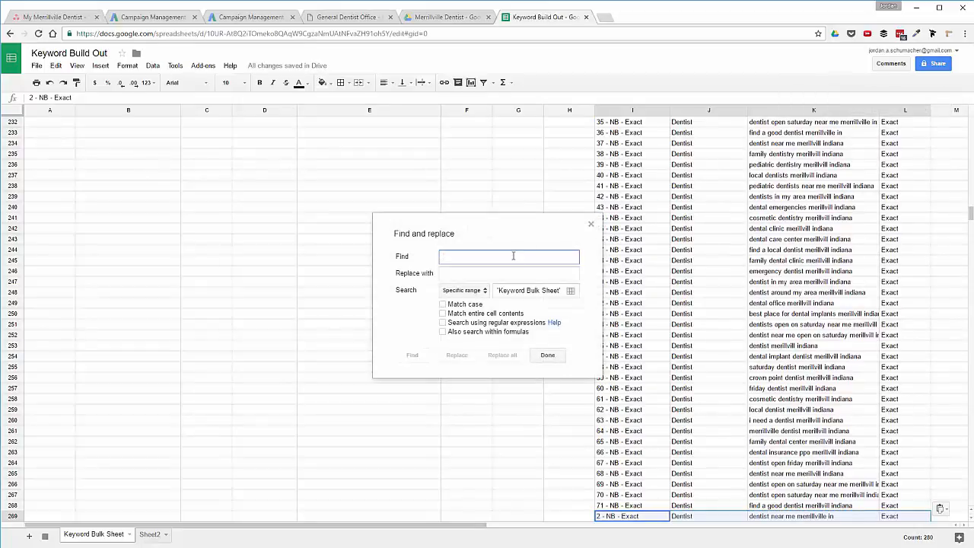
text(Exact)
key(Tab)
text(P)
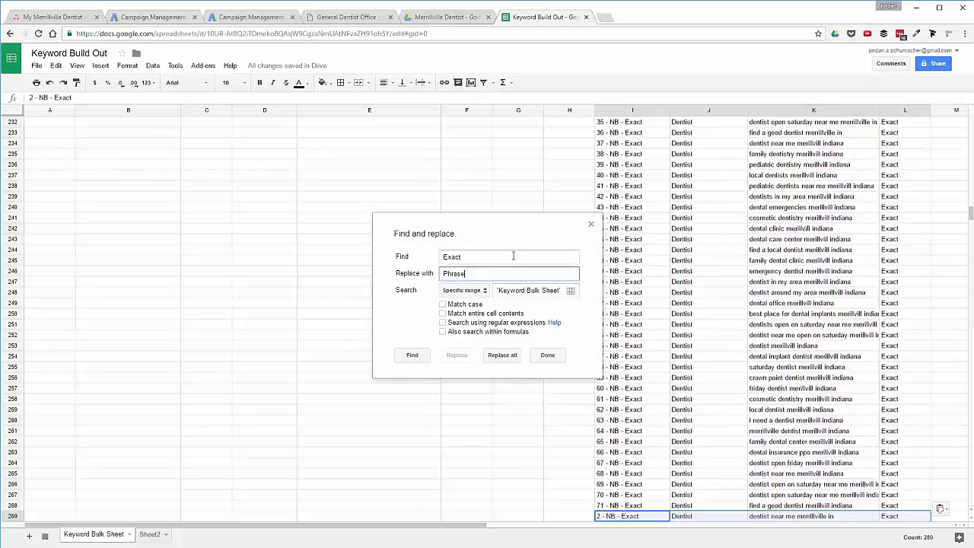
click(504, 359)
click(545, 358)
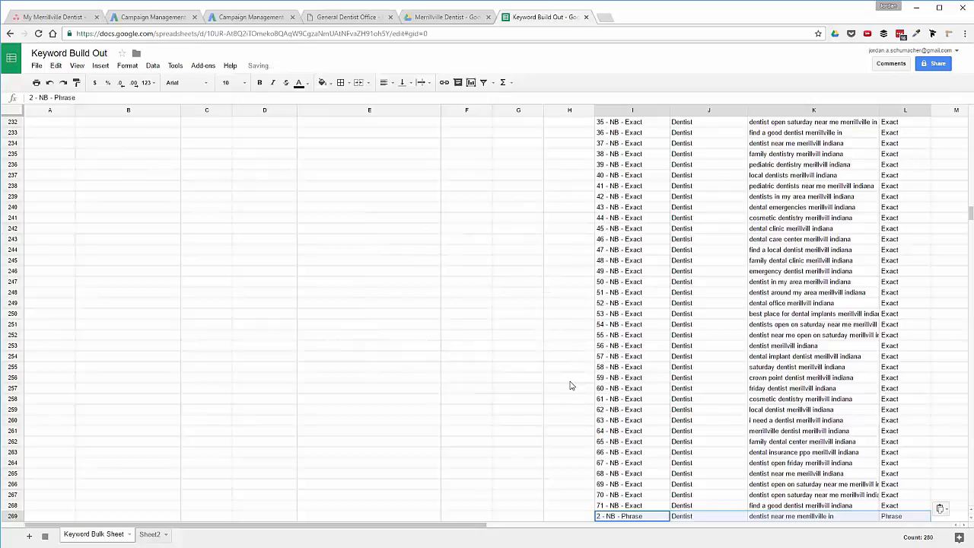
Copy the Phrase block and paste another copy starting at row 339.
key(ctrl+c)
key(ctrl+Down)
key(Down)
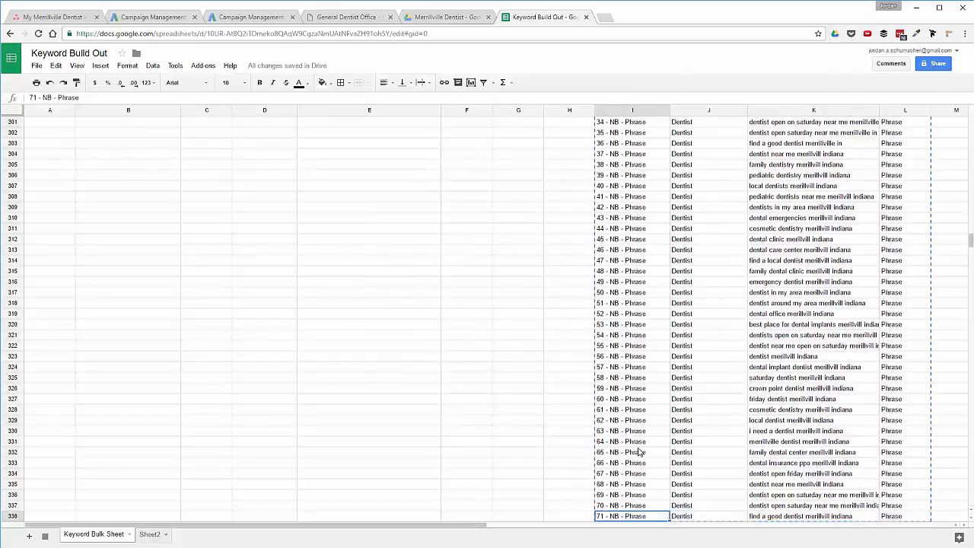
key(ctrl+v)
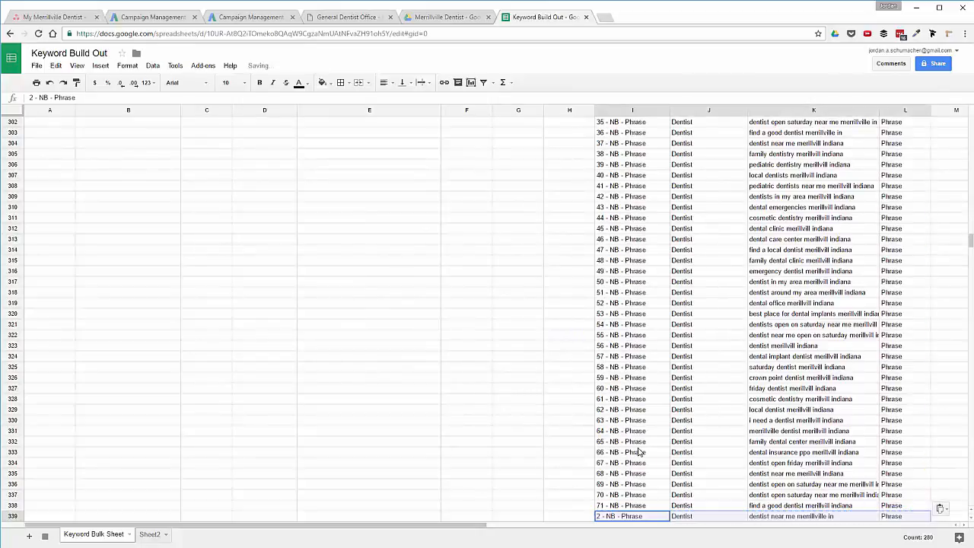
key(ctrl+f)
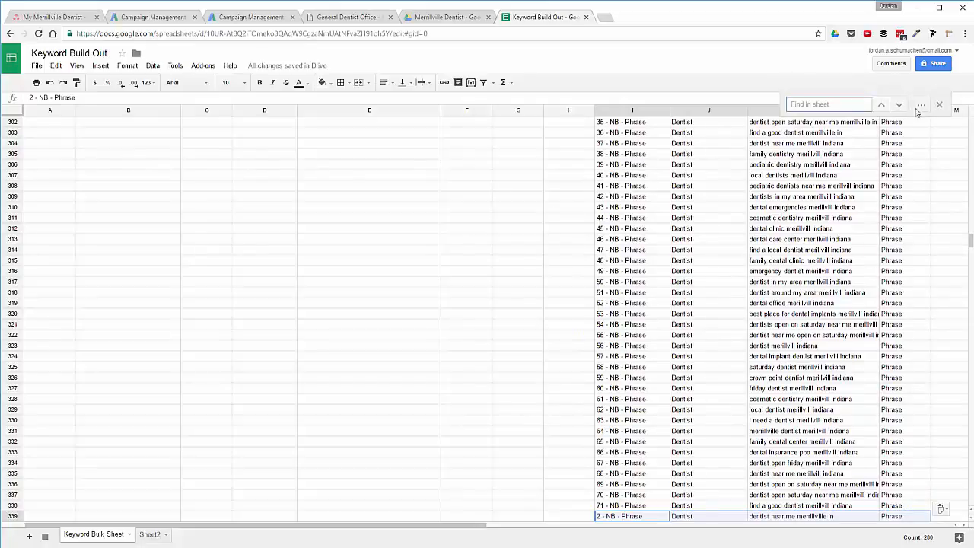
Replace Phrase with Broad across the block pasted at row 339.
click(921, 104)
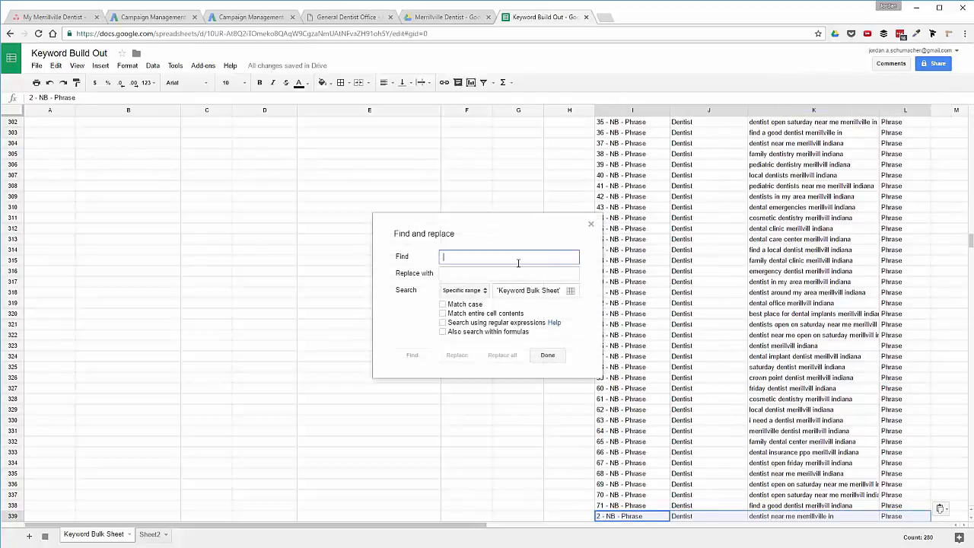
text(Phrase)
key(Tab)
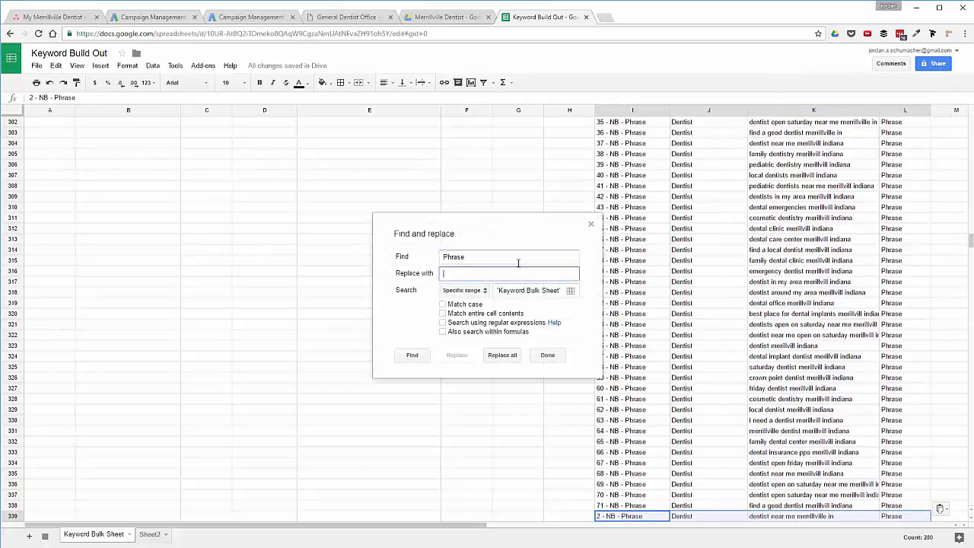
click(509, 353)
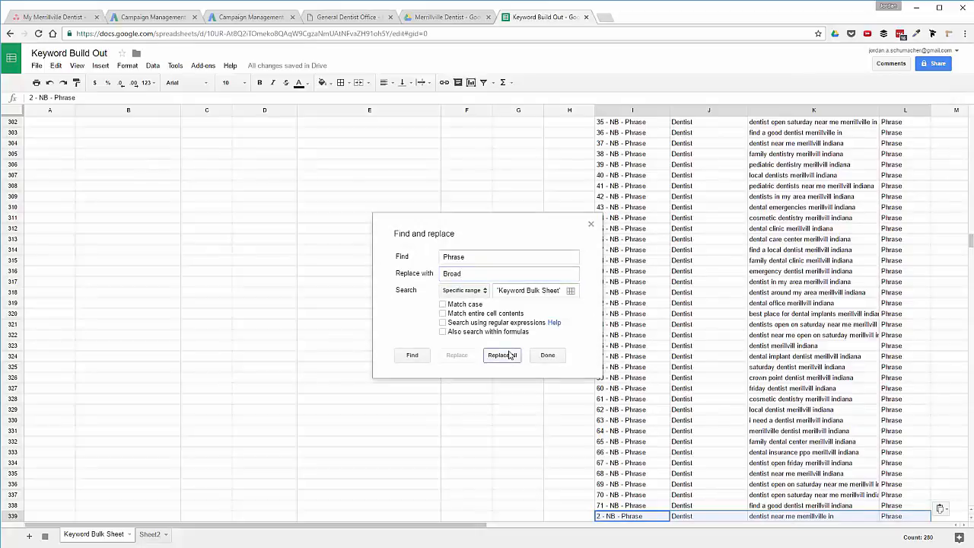
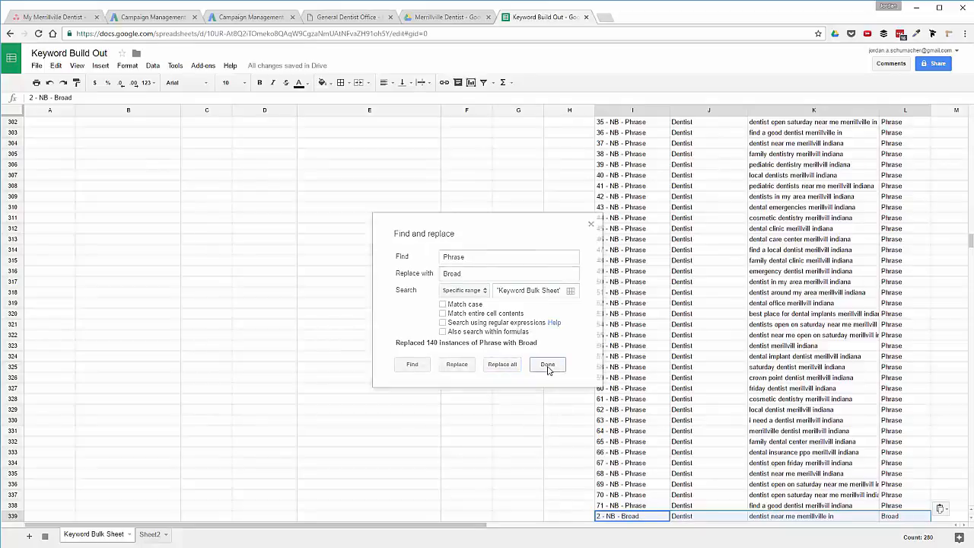
Close Find and replace and review the brand and NB keyword rows across the sheet.
click(547, 365)
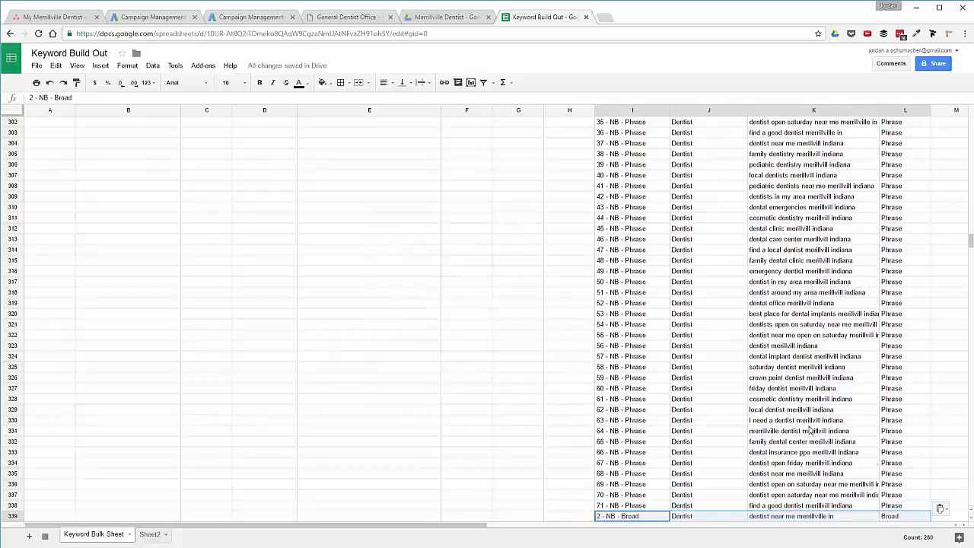
scroll(796, 420, down, 10)
scroll(796, 420, up, 20)
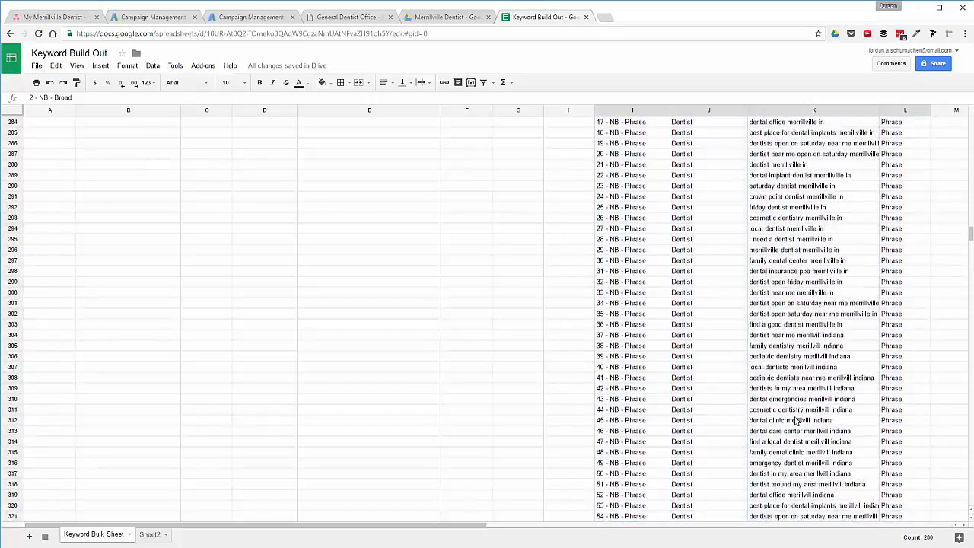
scroll(796, 420, up, 15)
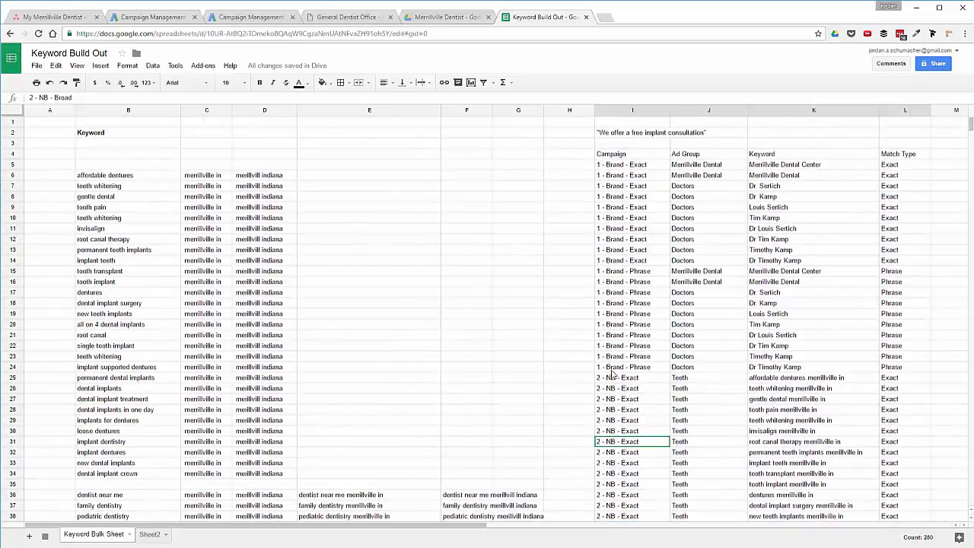
scroll(624, 369, right, 8)
scroll(624, 370, left, 3)
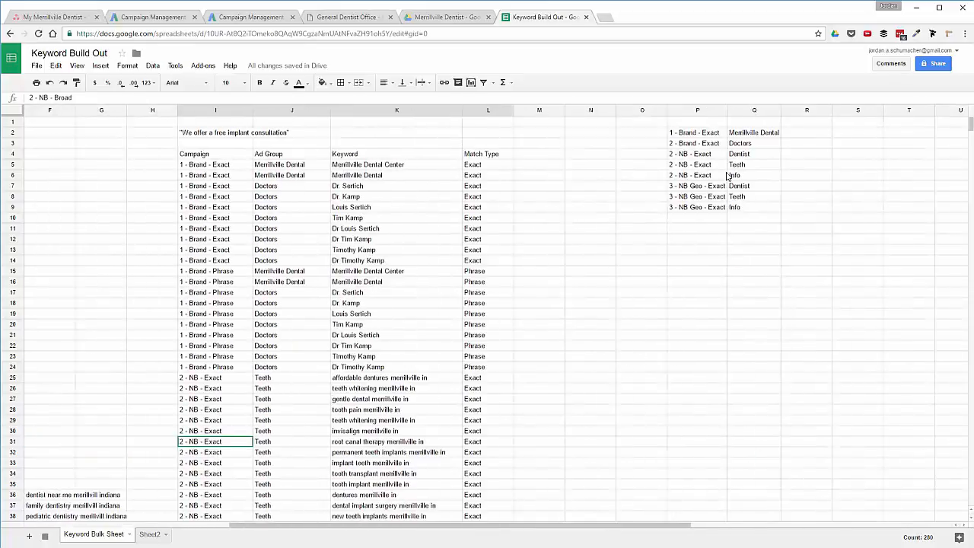
scroll(432, 251, left, 6)
scroll(441, 262, down, 15)
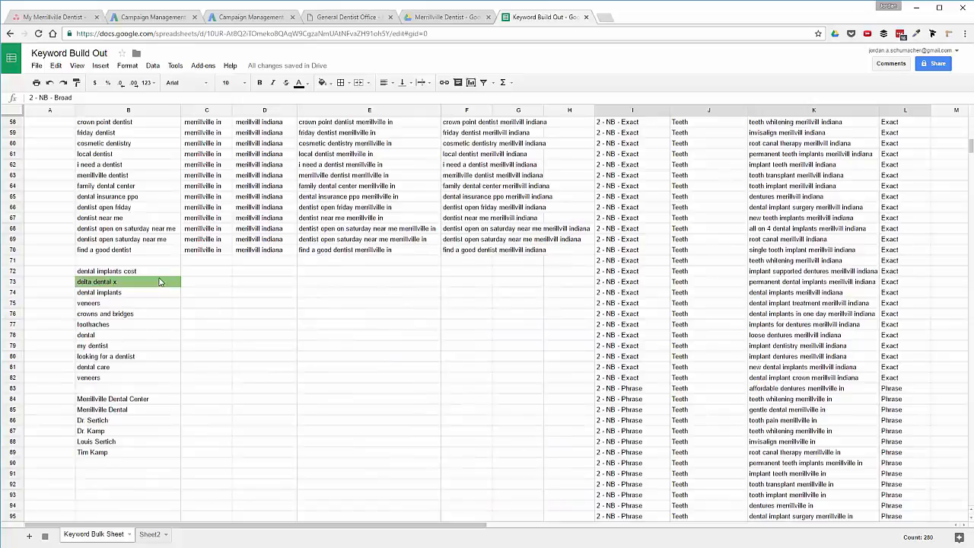
scroll(187, 327, up, 15)
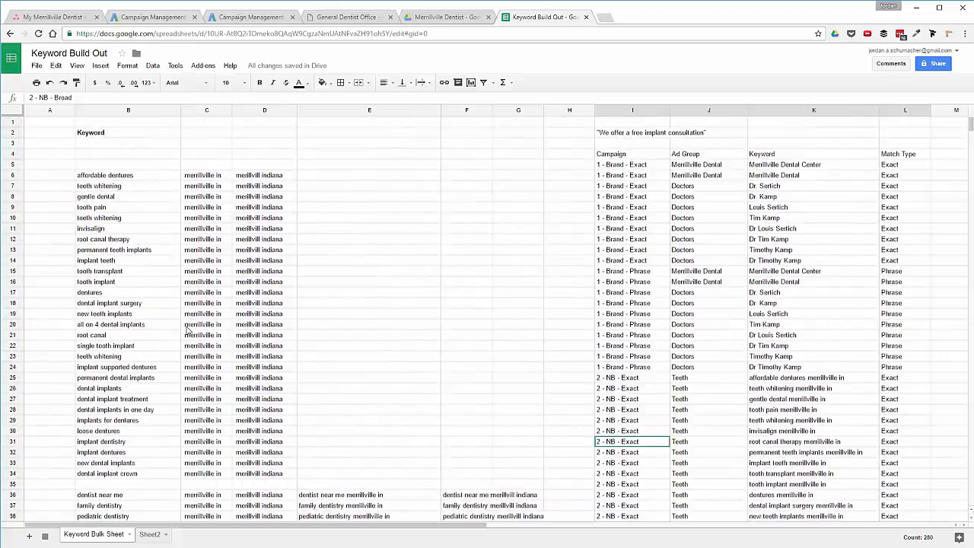
scroll(187, 328, down, 14)
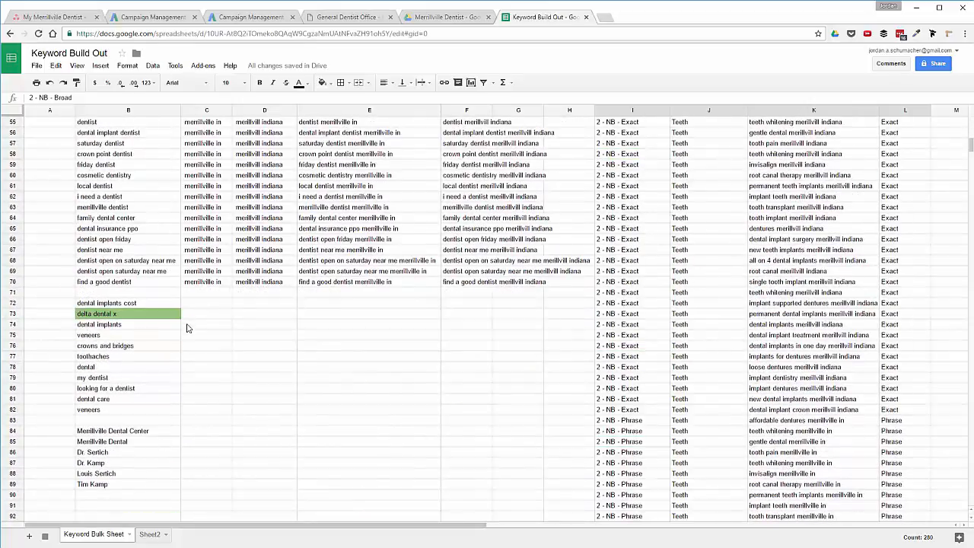
scroll(266, 211, up, 7)
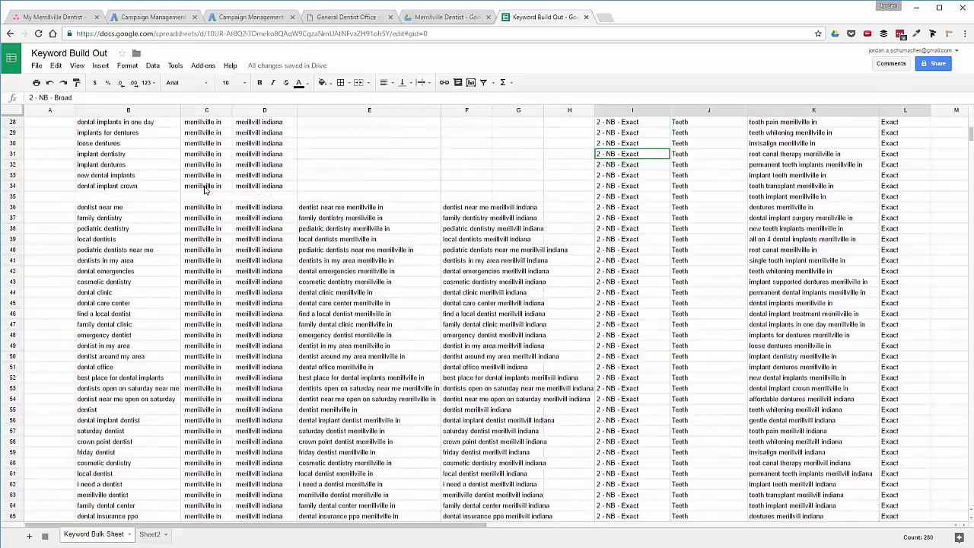
Copy the C36:D36 location pair into row 72 and fill it down to row 82.
drag(207, 209, 266, 214)
key(ctrl+c)
scroll(169, 412, up, 7)
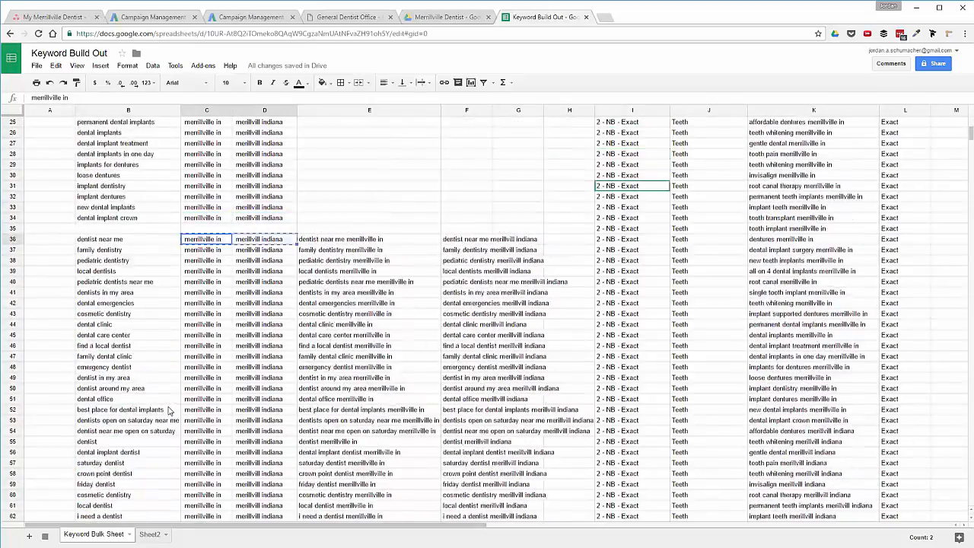
scroll(170, 411, down, 15)
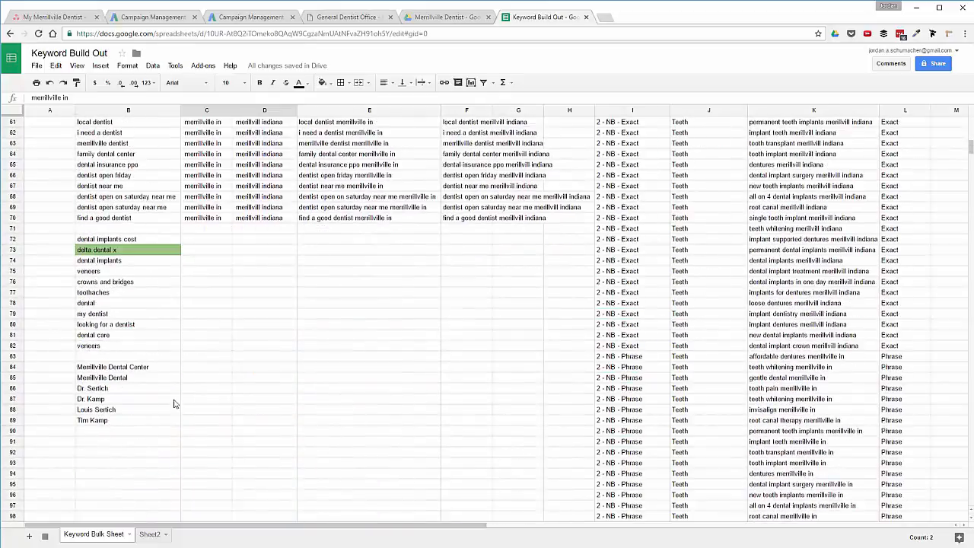
click(219, 239)
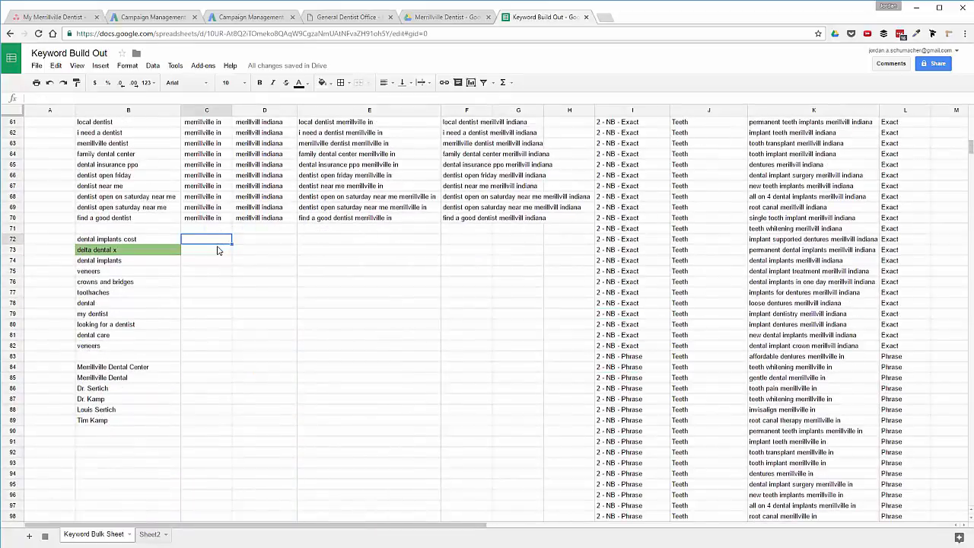
key(ctrl+v)
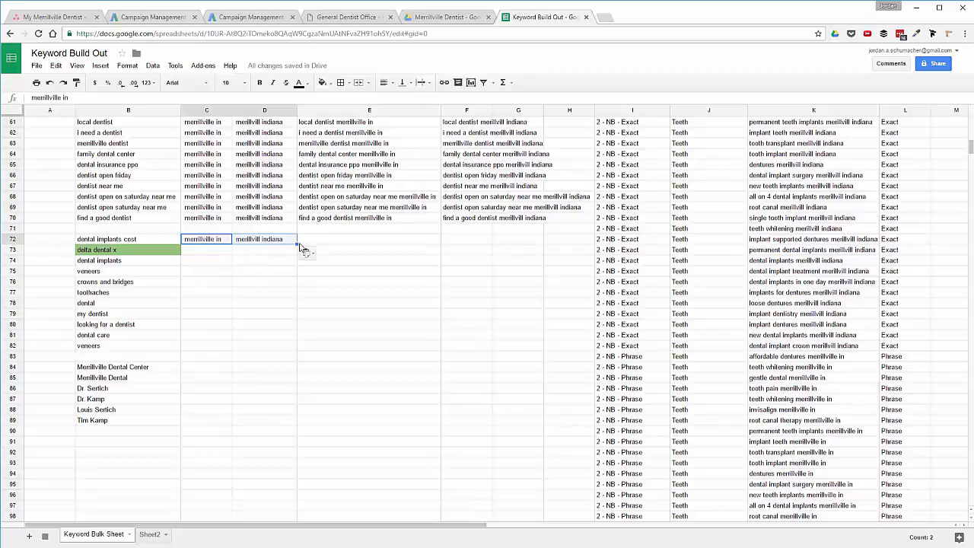
drag(297, 244, 300, 350)
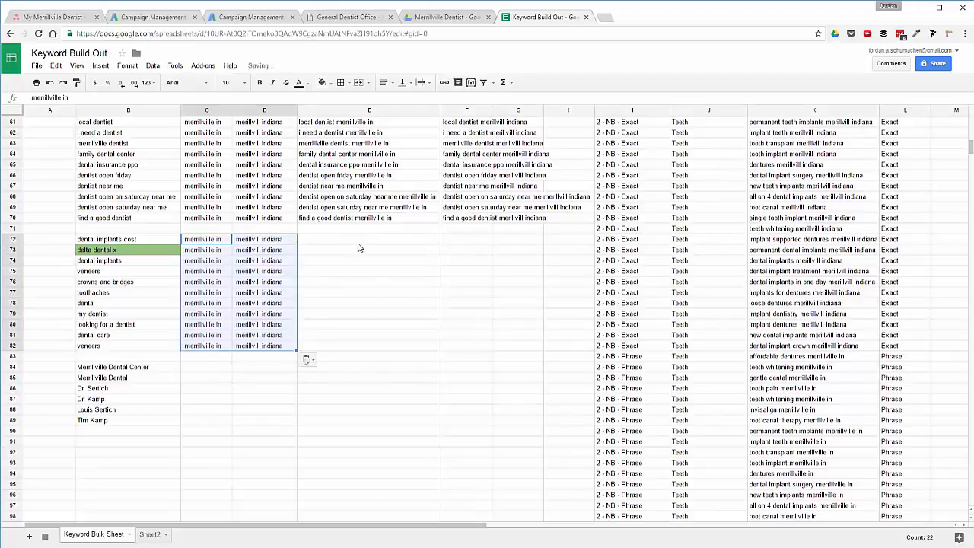
Extend the E70 and F70 combining formulas to row 82, then copy keywords E72:E82.
click(340, 222)
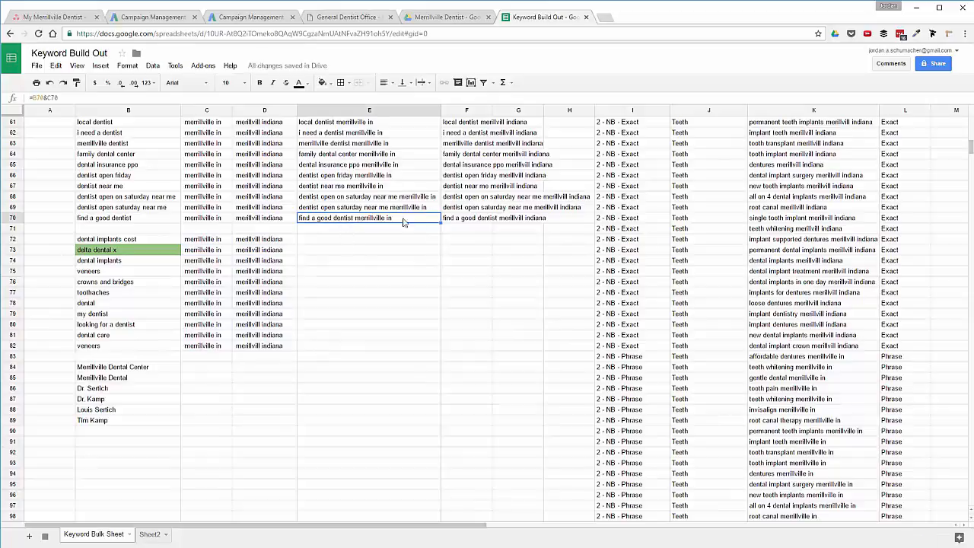
drag(439, 222, 438, 346)
click(491, 220)
drag(492, 222, 493, 347)
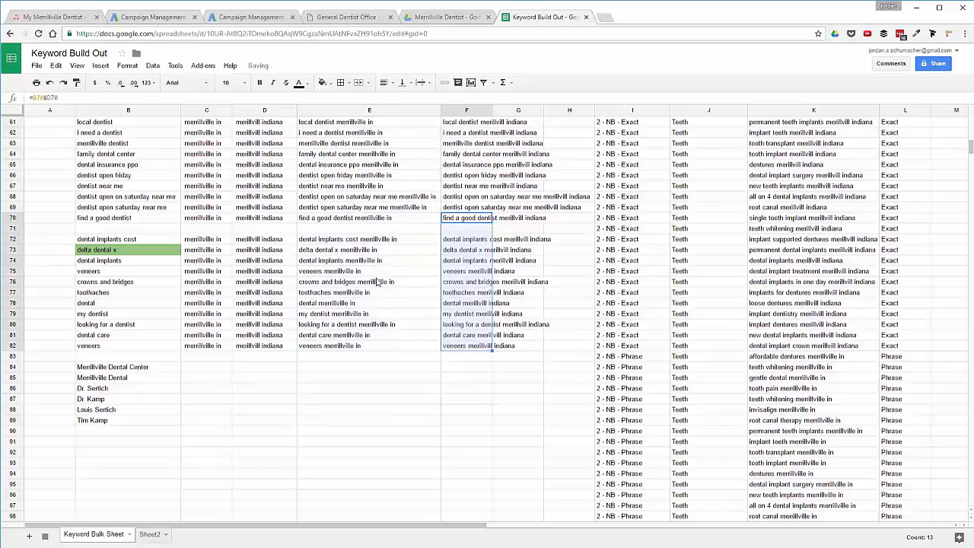
drag(331, 242, 344, 350)
key(ctrl+c)
click(791, 409)
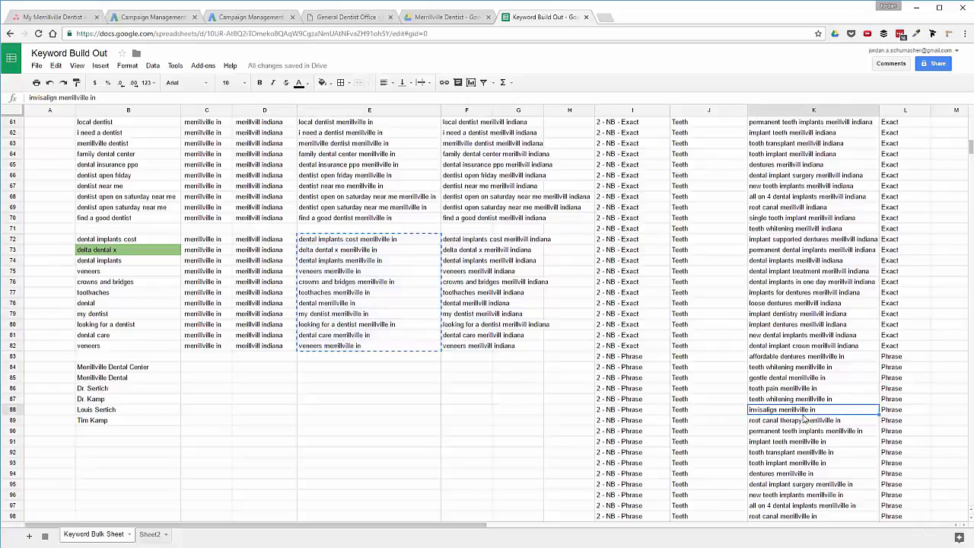
Paste the 11 copied merrillville in keywords as values only into K409:K419.
key(ctrl+Down)
key(Down)
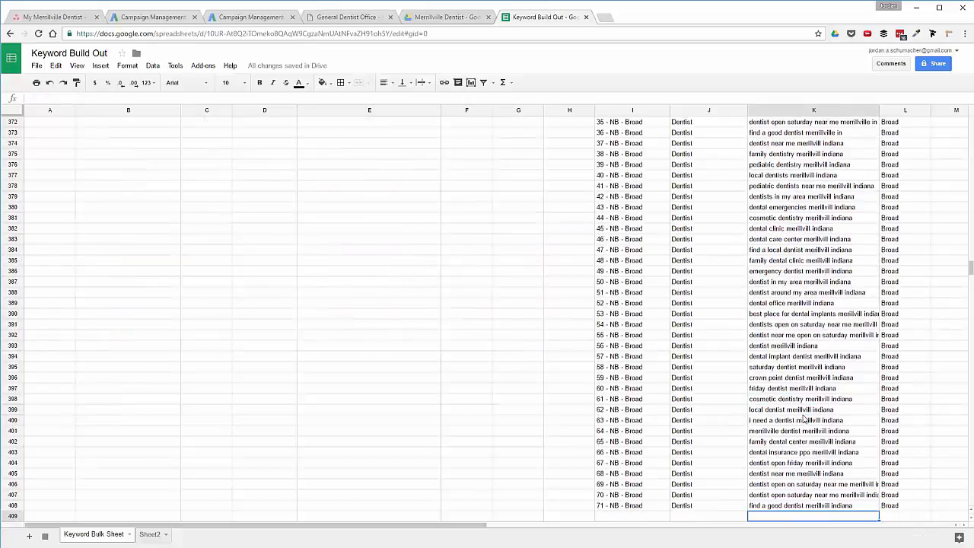
right_click(773, 518)
mouse_move(795, 373)
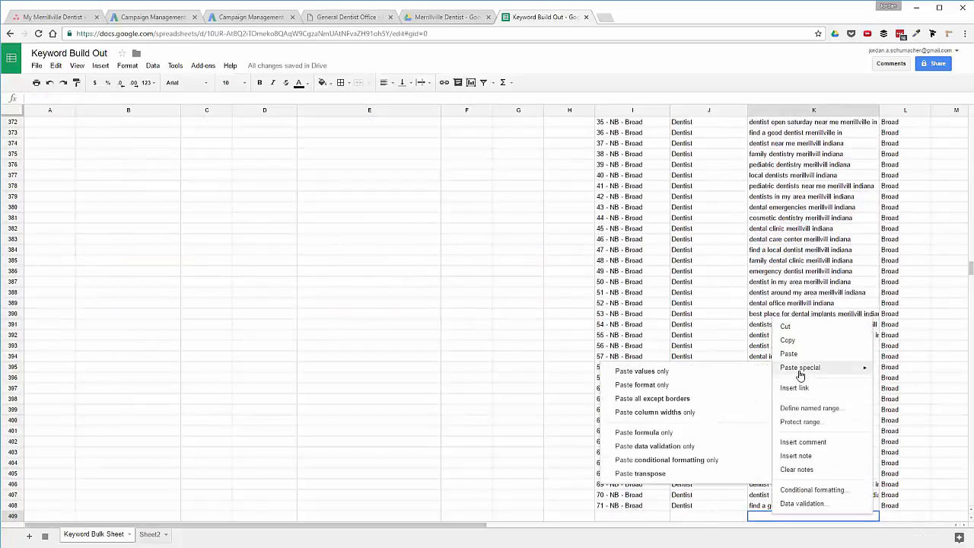
click(732, 372)
scroll(730, 397, down, 3)
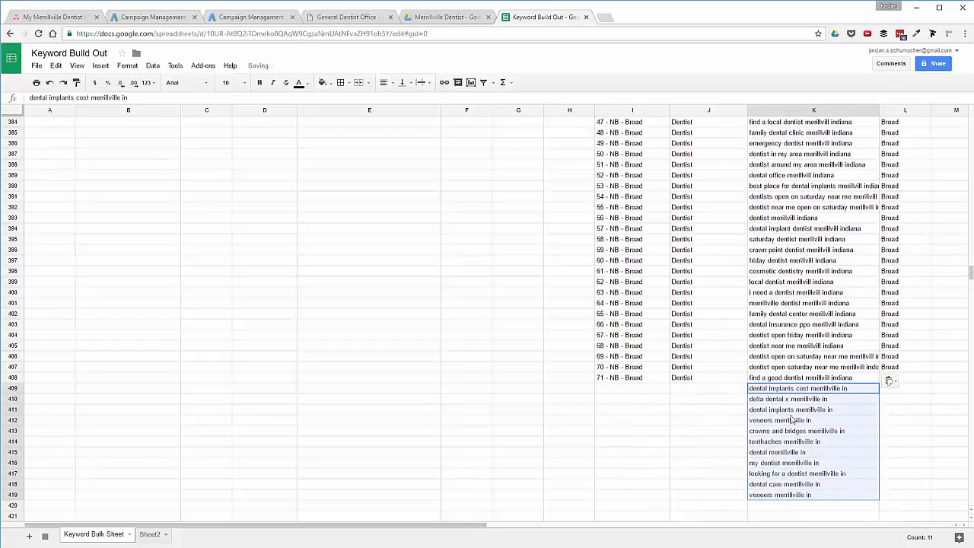
Enter Info as the ad group in J409.
click(712, 394)
text(l)
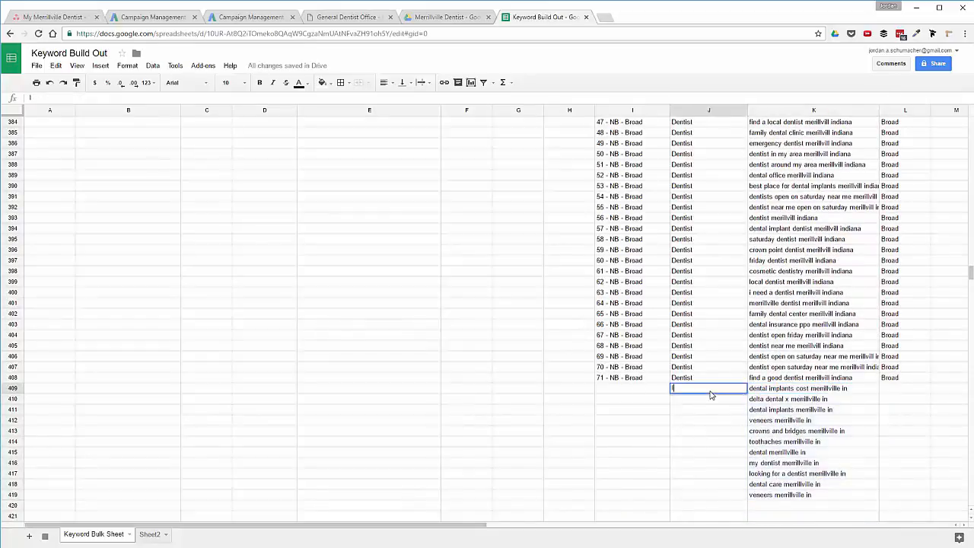
key(Return)
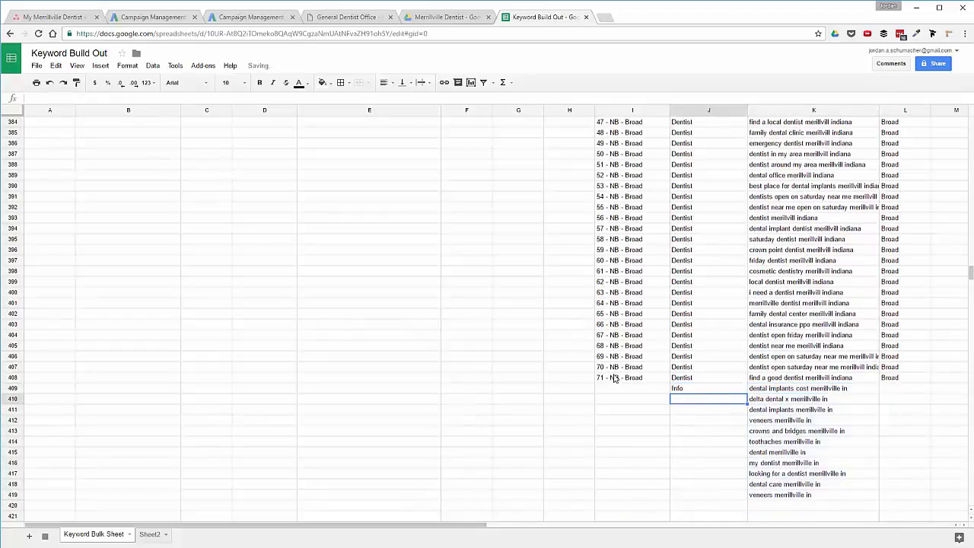
scroll(613, 378, up, 20)
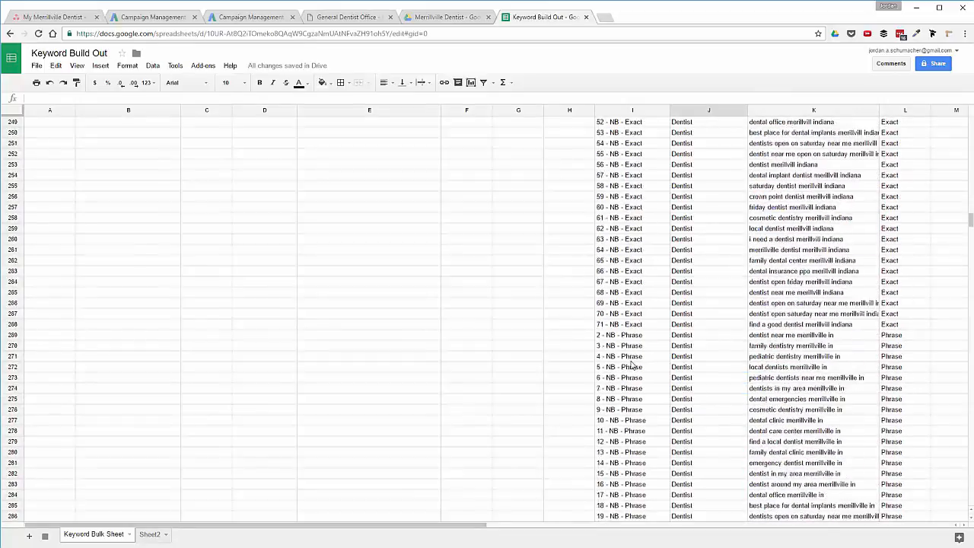
Fill campaign cells I200 through I268 with '2 - NB - Exact'.
scroll(627, 369, up, 10)
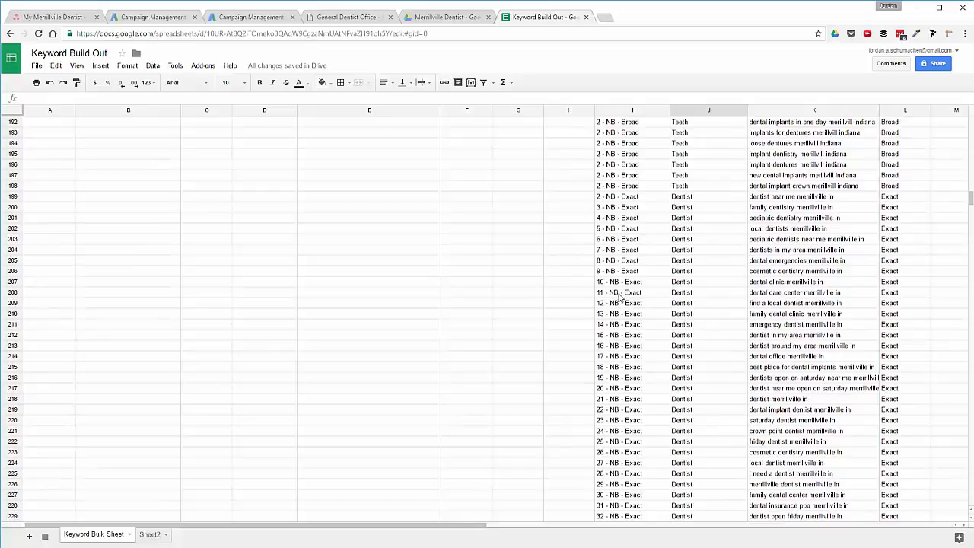
scroll(611, 297, up, 4)
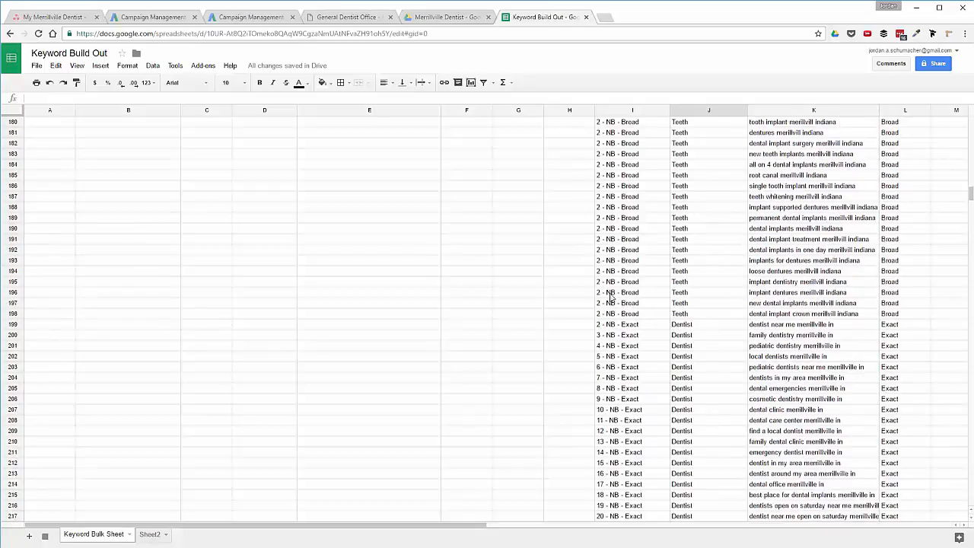
click(622, 273)
click(620, 198)
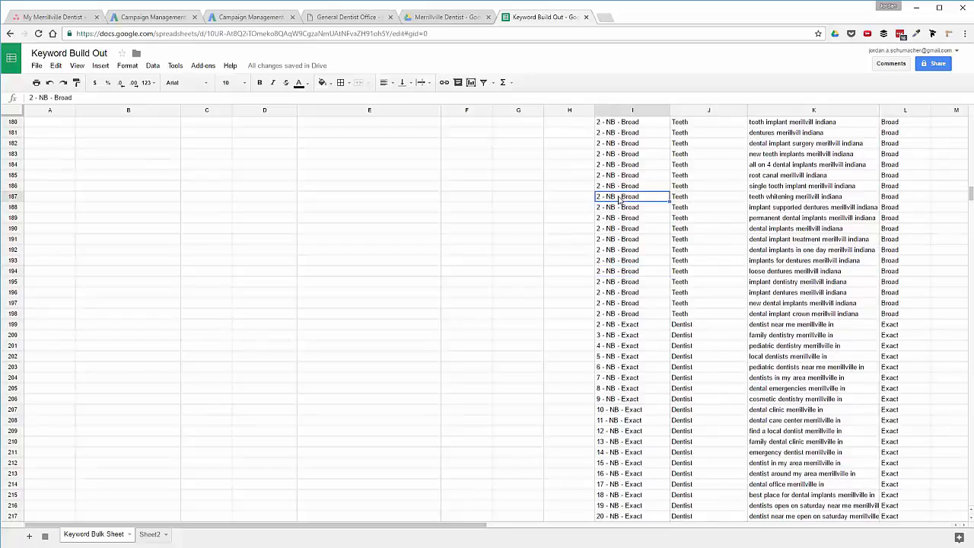
scroll(622, 359, down, 1)
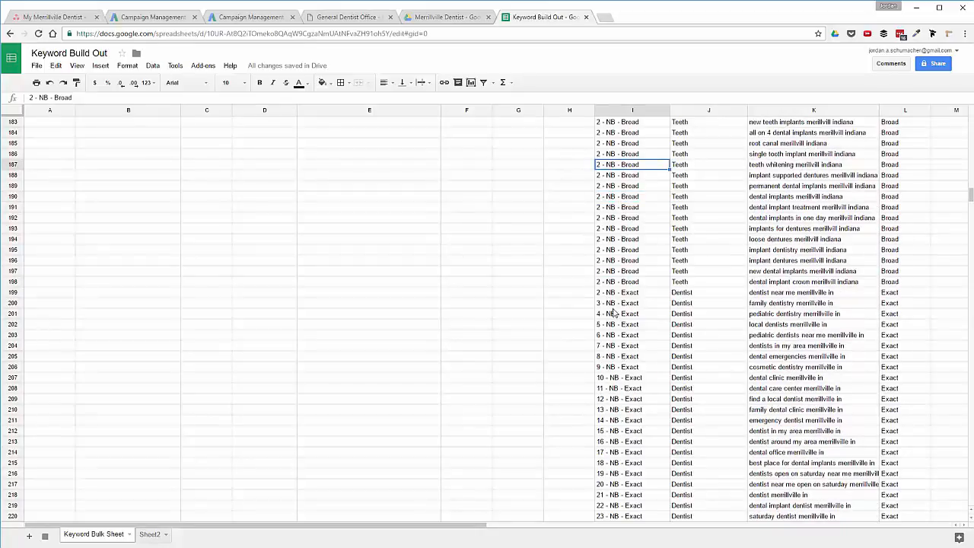
click(608, 294)
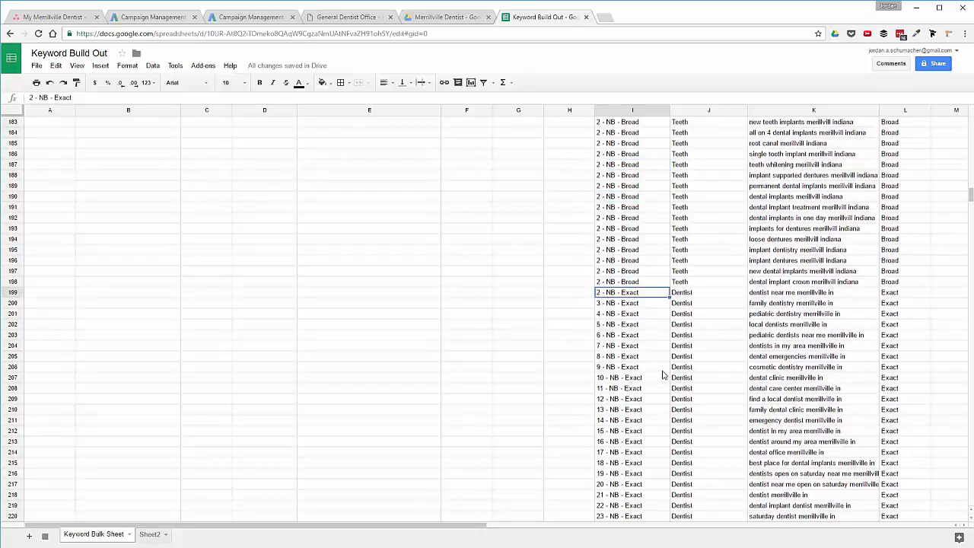
key(ctrl+c)
drag(624, 306, 621, 279)
key(ctrl+v)
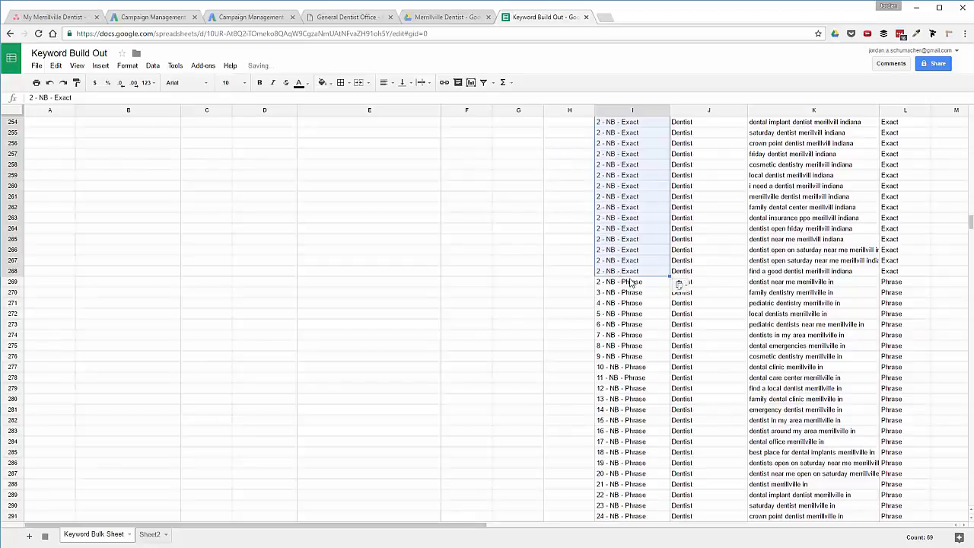
Set the misnumbered Phrase rows in column I to '2 - NB - Phrase'.
click(630, 283)
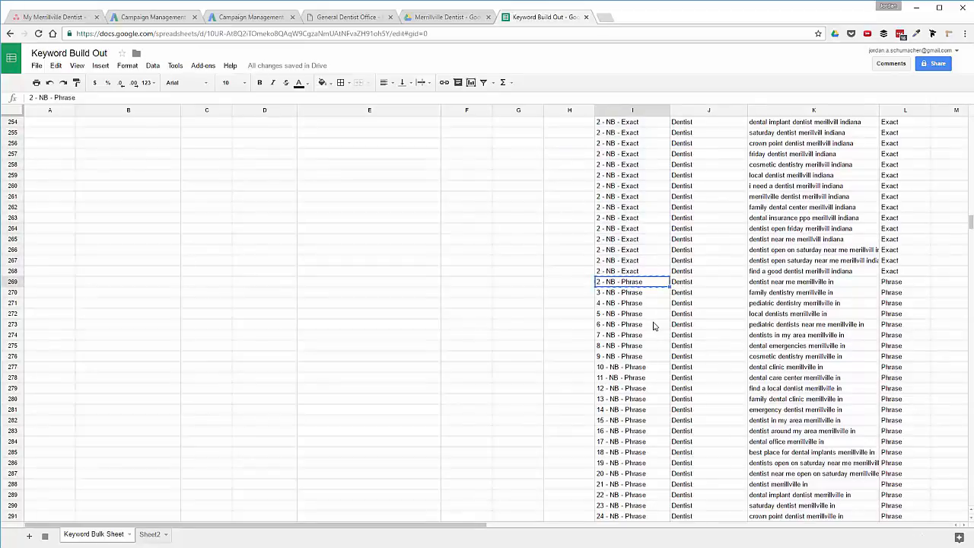
drag(646, 296, 647, 454)
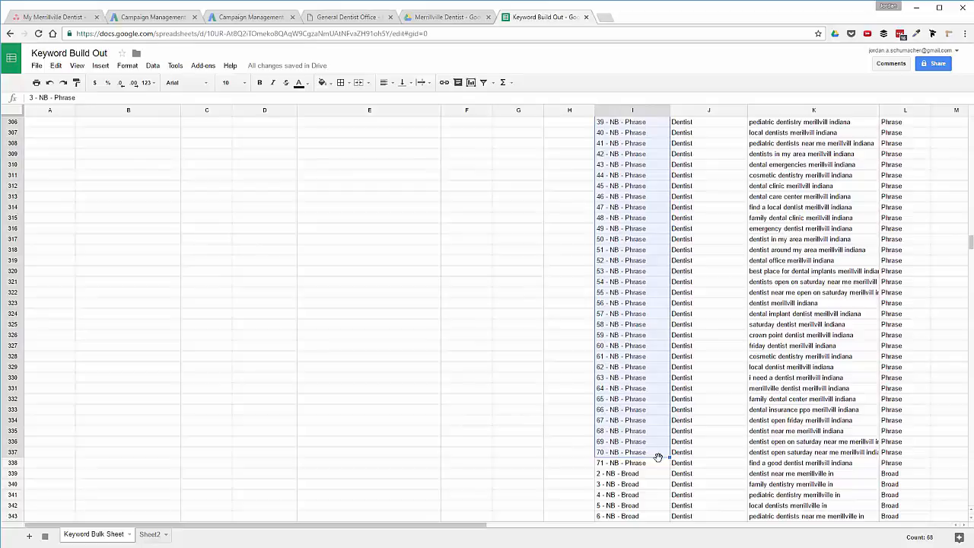
click(654, 465)
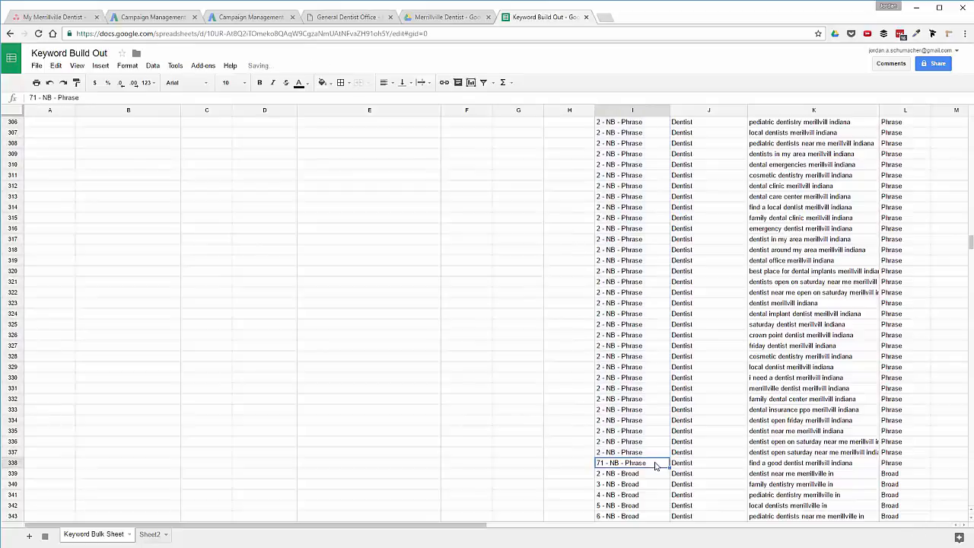
key(ctrl+Down)
key(Down)
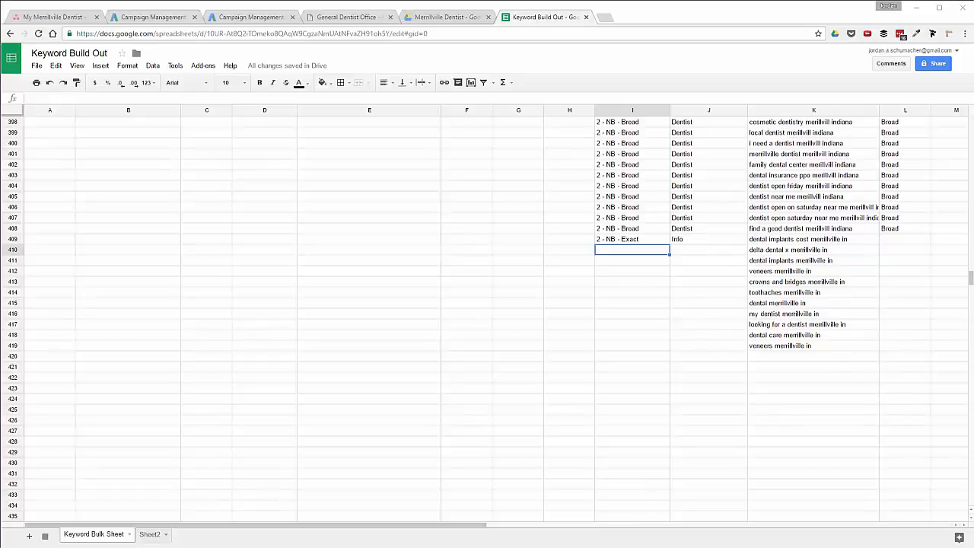
Fill P2:Q6 light grey to mark the first five campaign/ad-group pairs done.
click(846, 324)
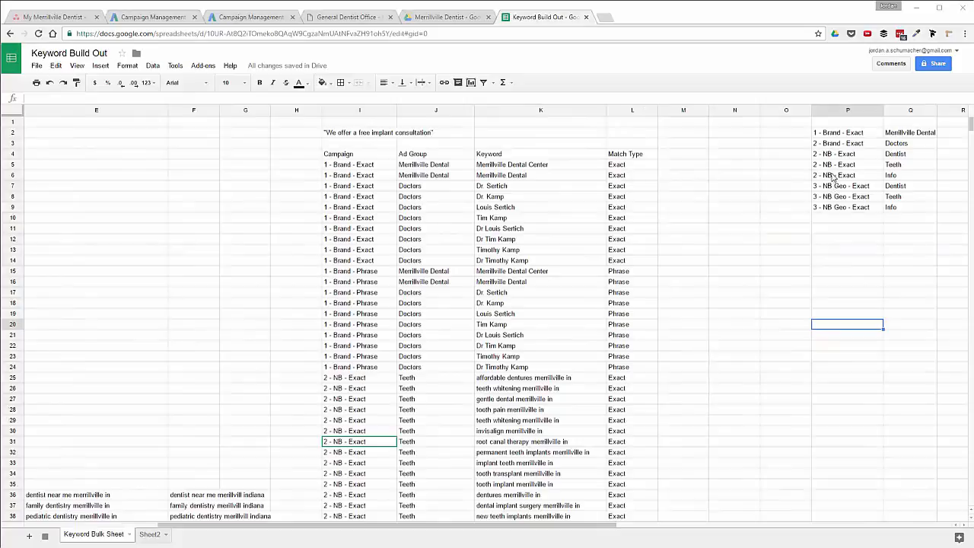
mouse_move(834, 175)
mouse_down()
mouse_move(904, 174)
mouse_move(900, 132)
mouse_up()
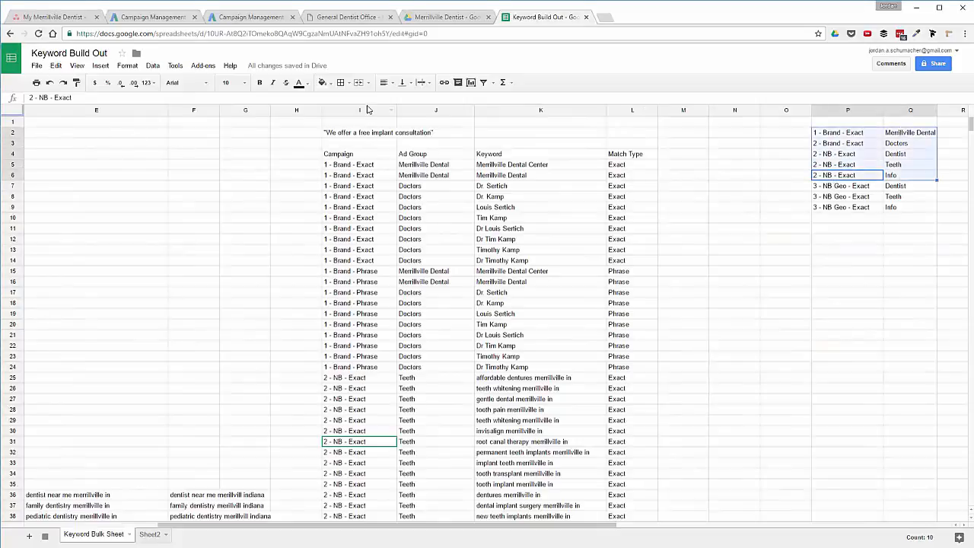
click(325, 83)
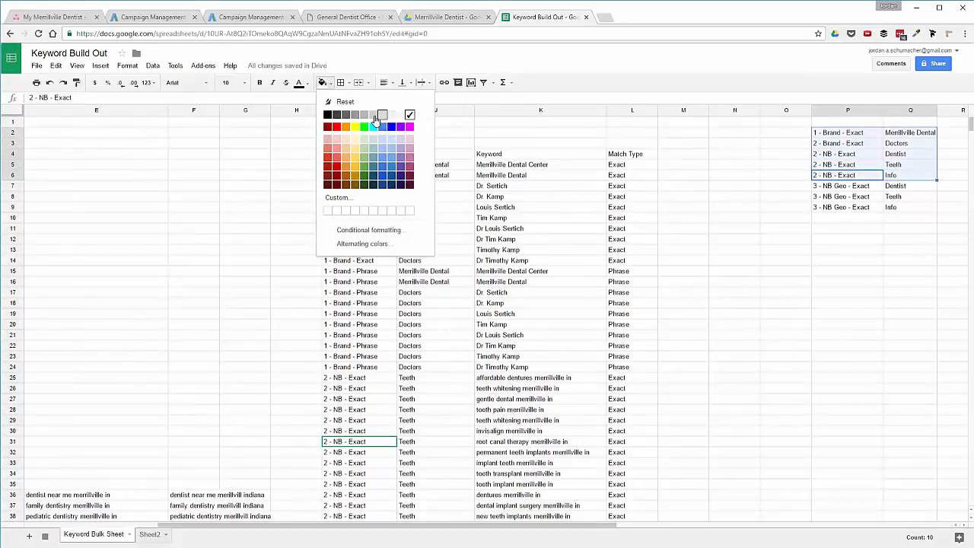
click(374, 116)
click(643, 282)
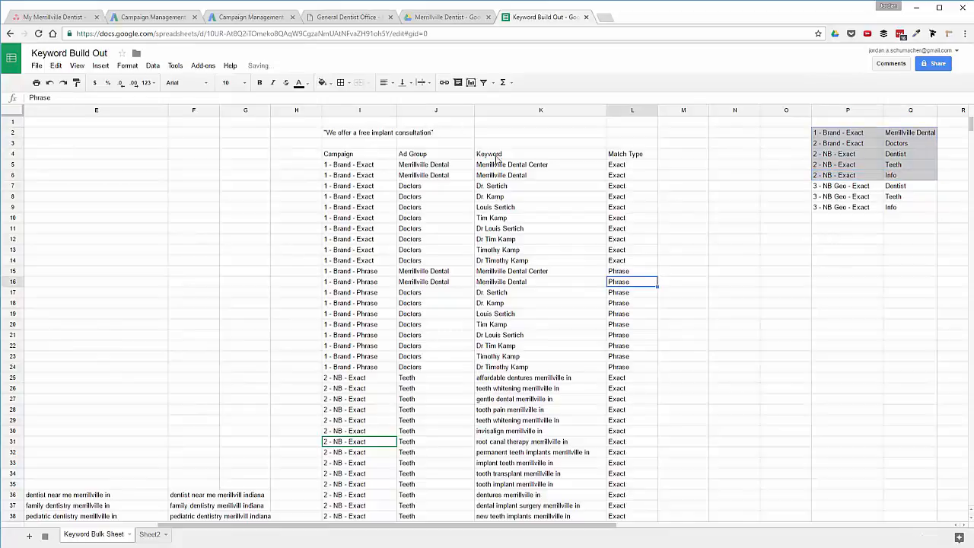
click(324, 83)
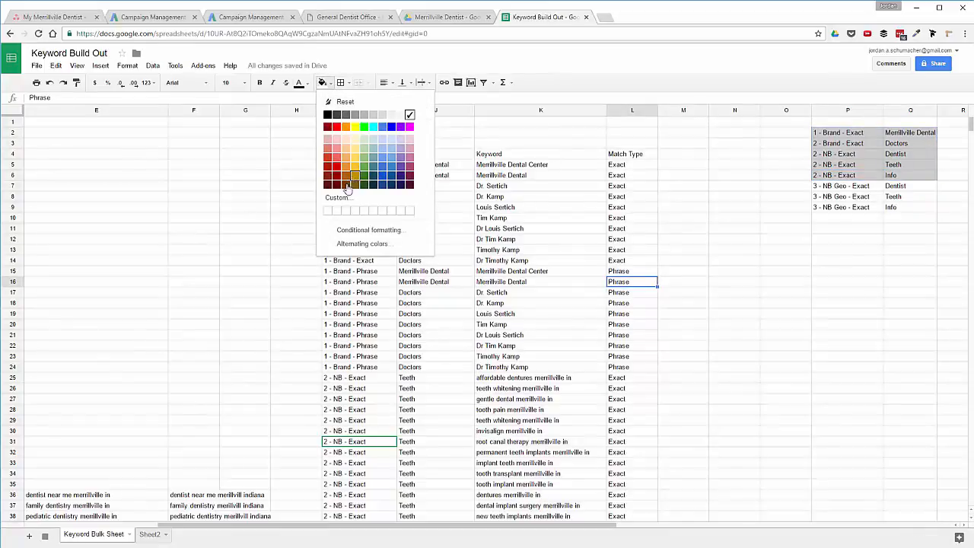
click(842, 196)
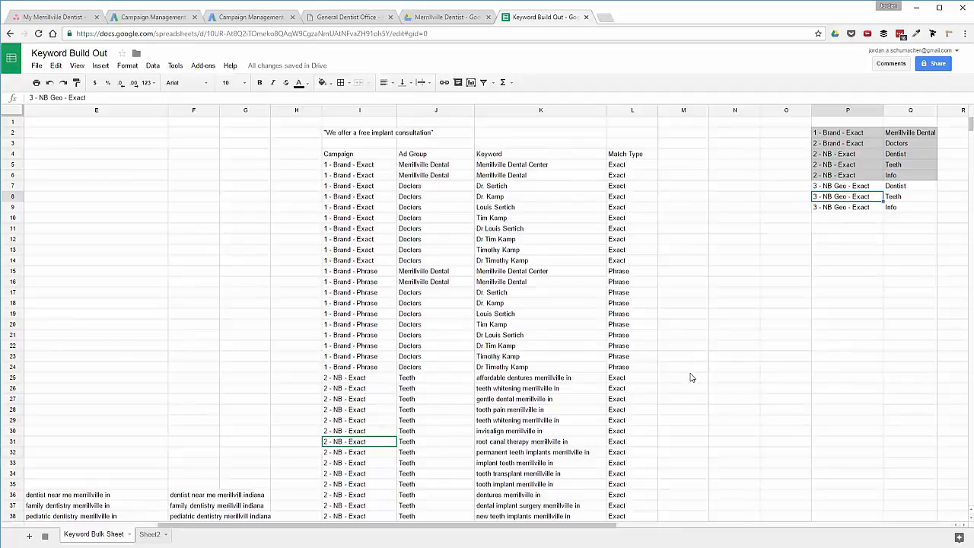
Select B6:B34, affordable dentures through dental implant crown, and compare with the P/Q table.
scroll(691, 378, left, 2)
scroll(690, 377, right, 3)
scroll(690, 378, left, 5)
drag(138, 179, 145, 476)
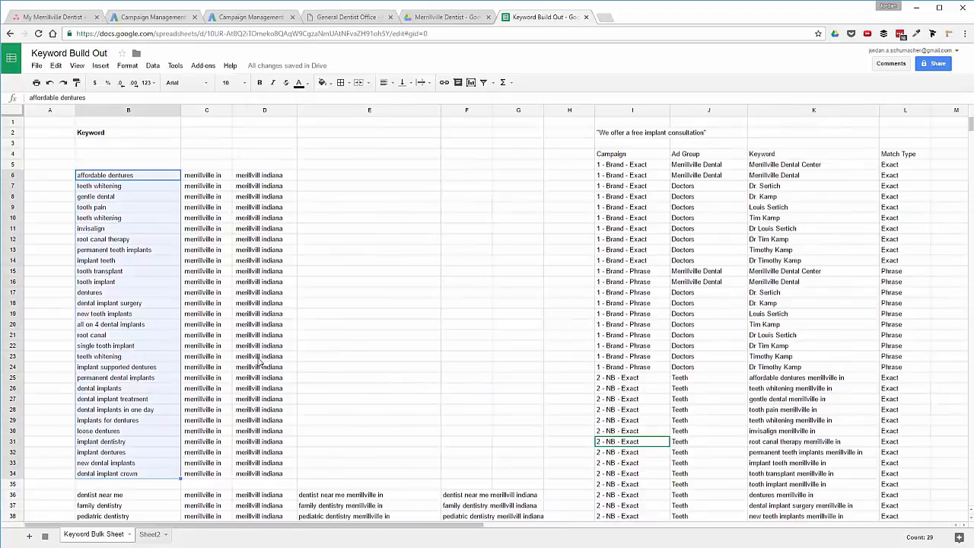
scroll(814, 362, right, 5)
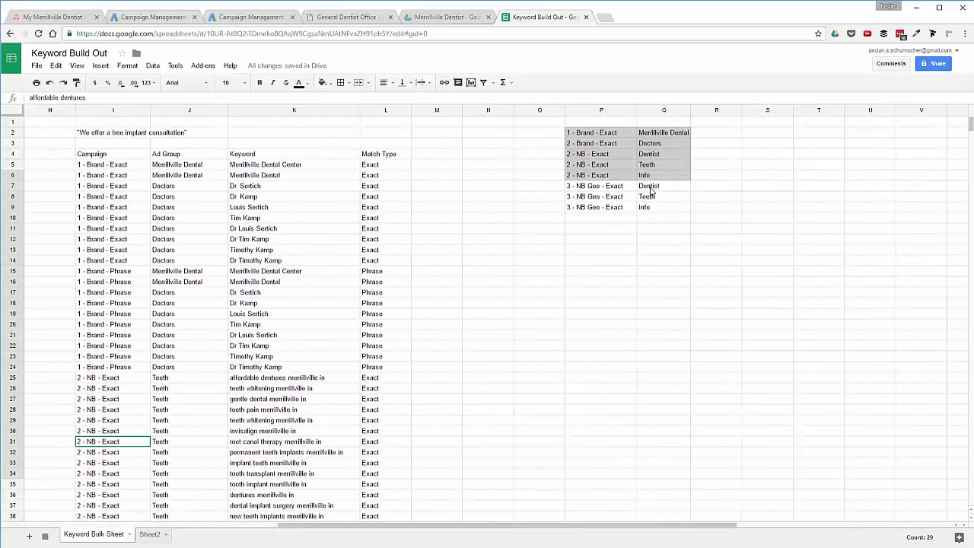
scroll(313, 271, left, 5)
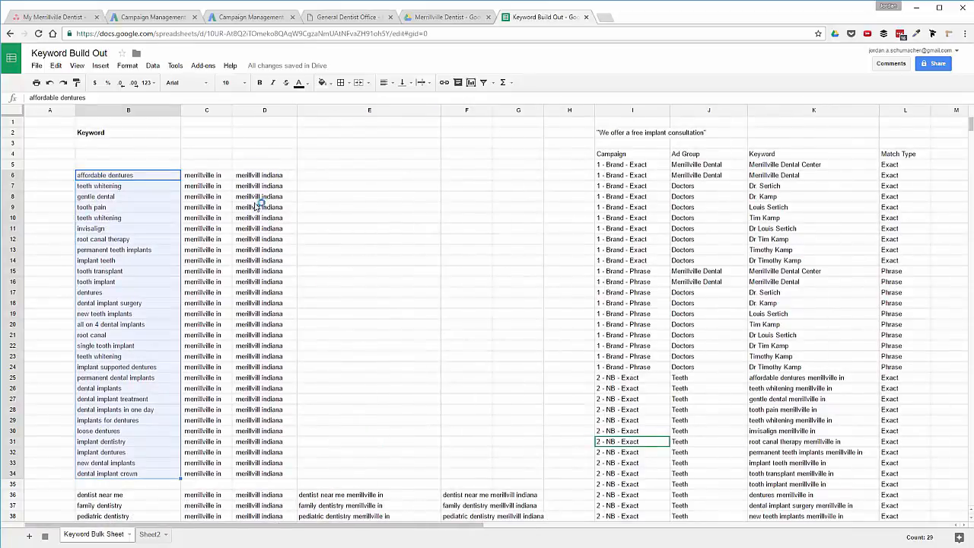
scroll(403, 361, right, 5)
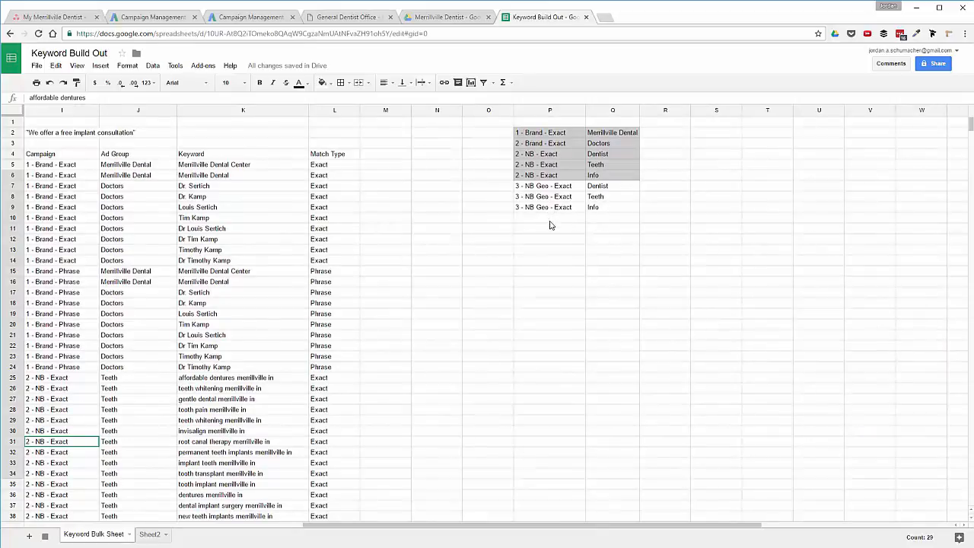
scroll(546, 218, left, 10)
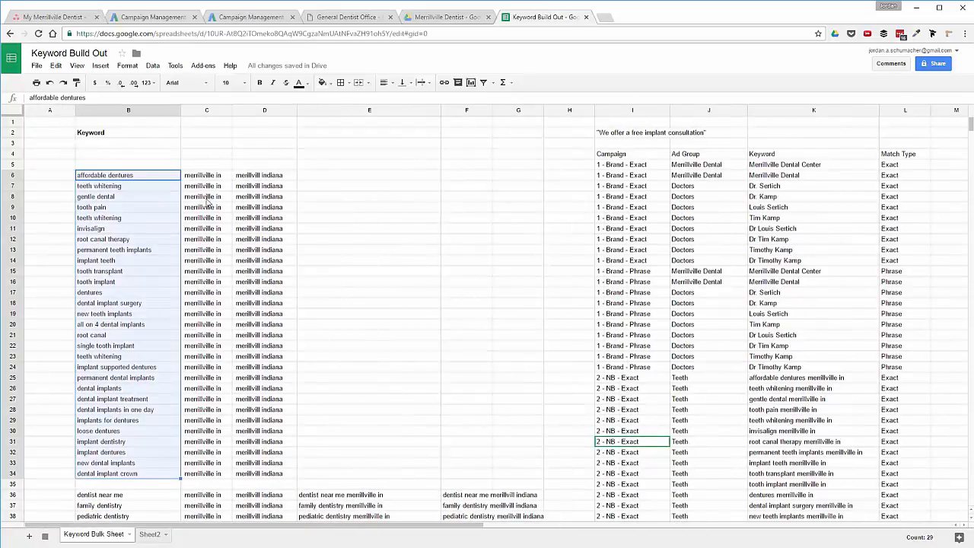
Enter campaign '3 - NB Geo - Exact' and ad group 'Teeth' in row 475.
scroll(857, 281, right, 10)
scroll(858, 283, left, 5)
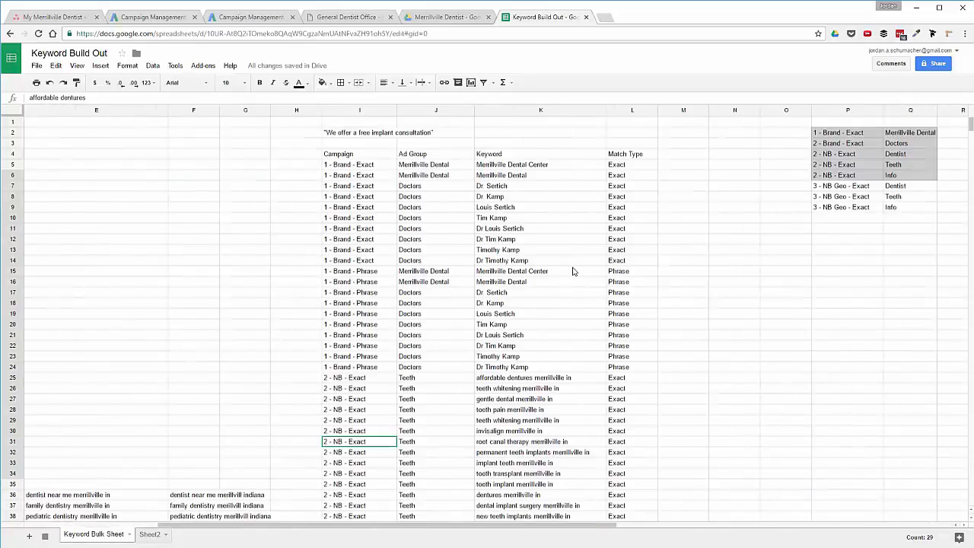
scroll(575, 274, left, 3)
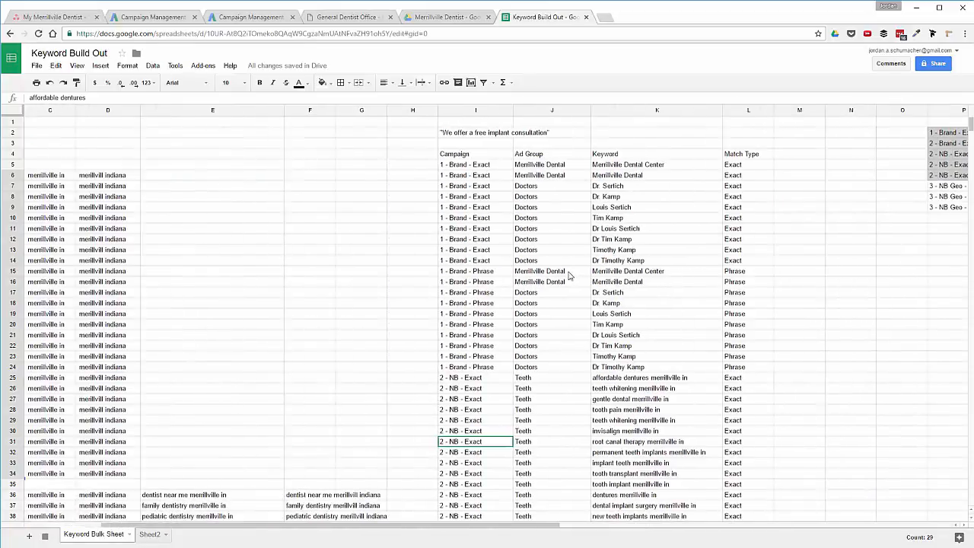
click(456, 292)
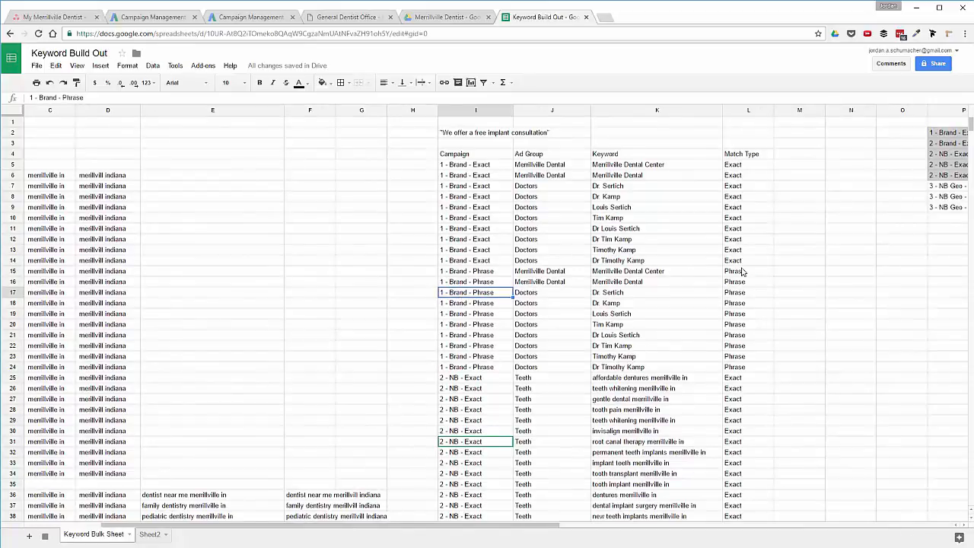
key(ctrl+Down)
key(Down)
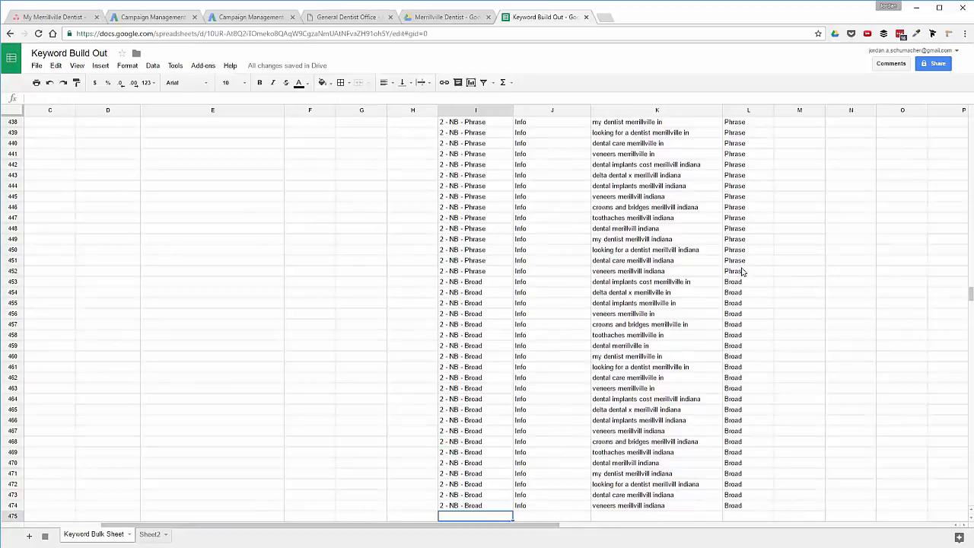
text(3 - NB Geo - Exact)
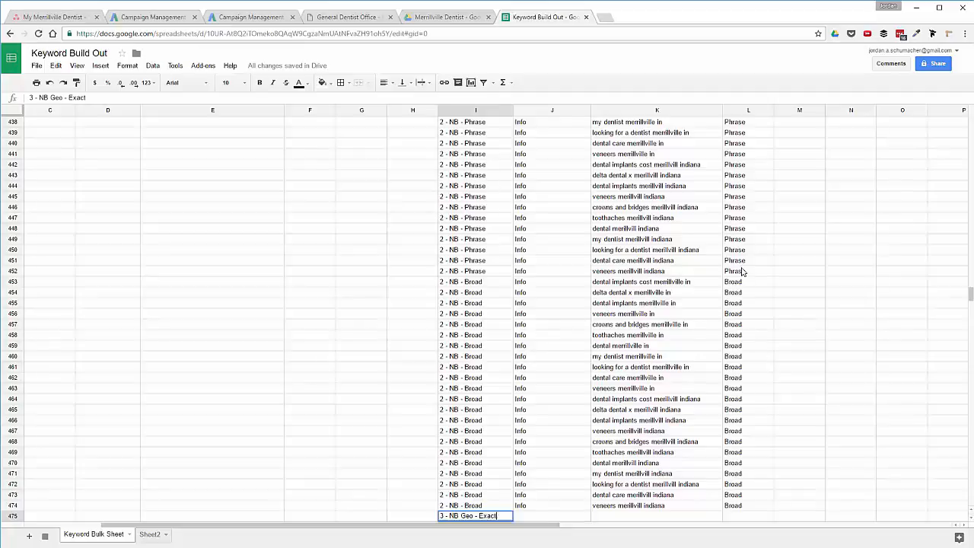
key(Tab)
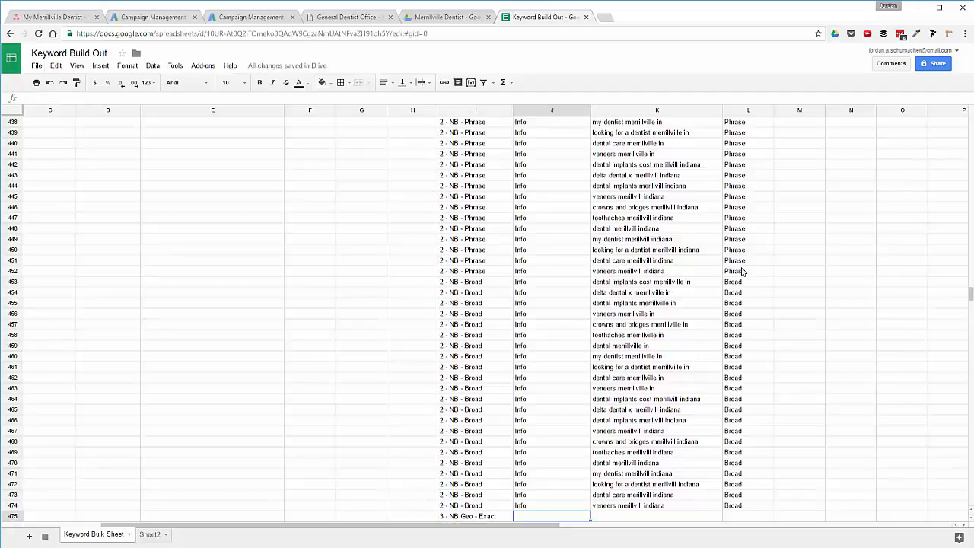
text(Teeth)
key(Tab)
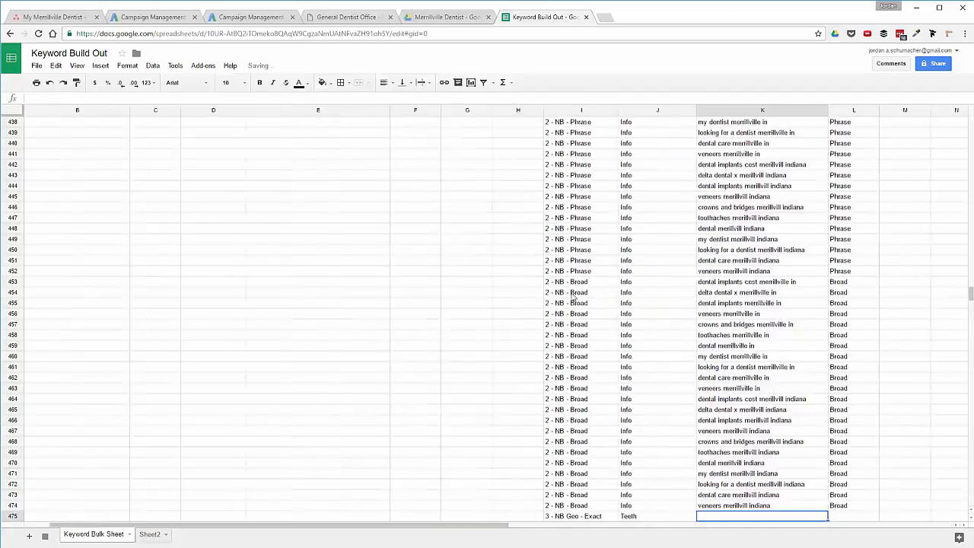
Return to the top of the column B keyword list at affordable dentures.
scroll(735, 274, left, 2)
click(150, 325)
key(ctrl+Up)
key(ctrl+Up)
key(ctrl+Up)
key(ctrl+Up)
key(ctrl+Up)
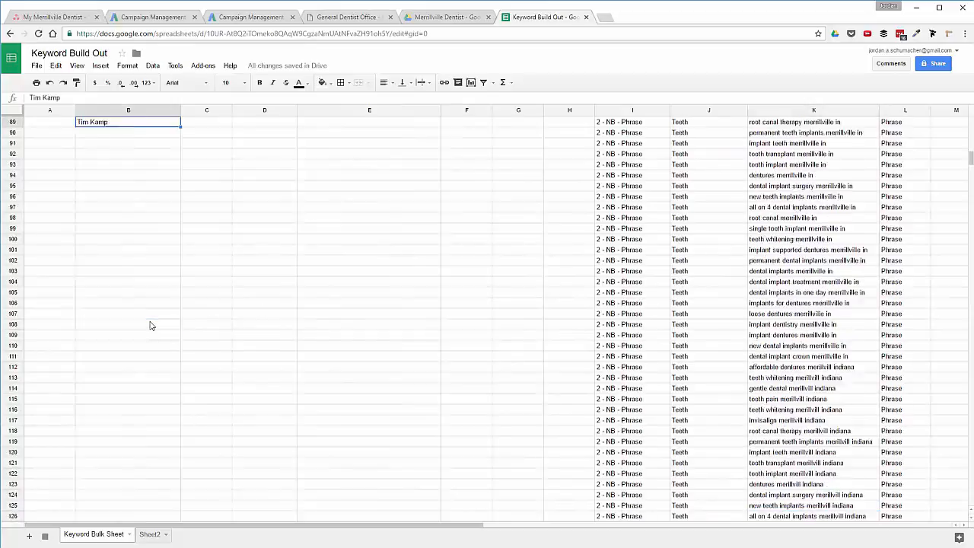
key(ctrl+Up)
key(ctrl+Up)
key(ctrl+Up)
key(ctrl+Up)
key(Down)
key(Down)
key(Down)
key(Down)
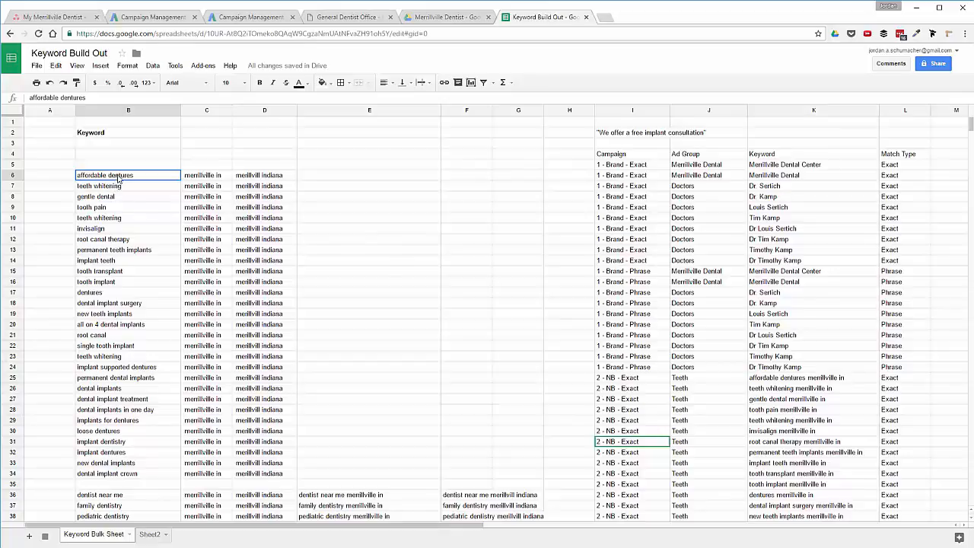
Paste the 29 base keywords from B6:B34 into K475:K503.
drag(118, 179, 137, 476)
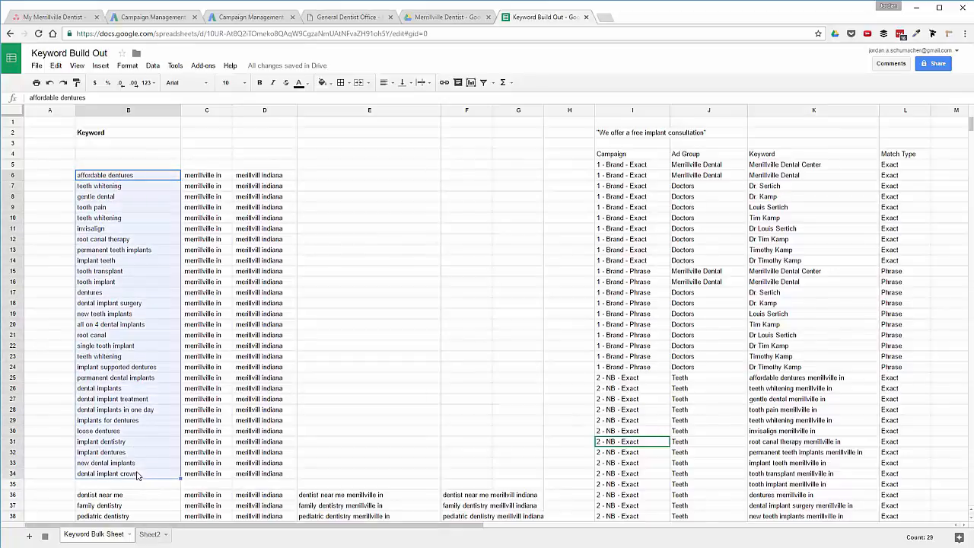
click(797, 388)
key(ctrl+Down)
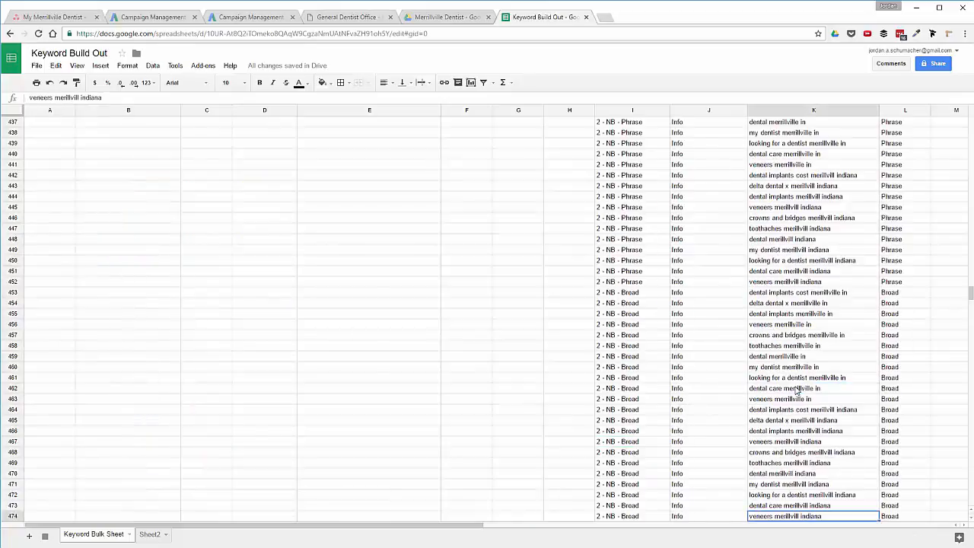
key(Down)
key(ctrl+v)
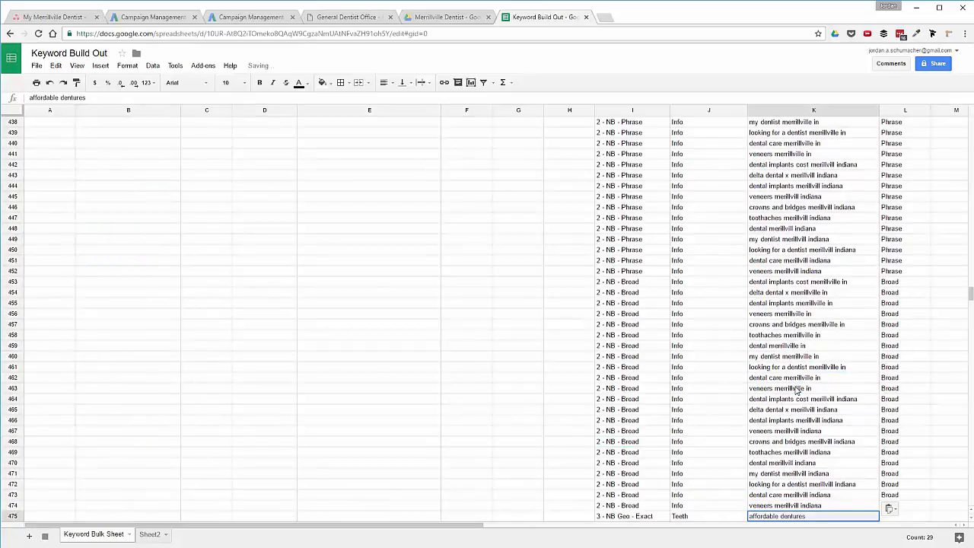
Copy the merrillville in variants E6:E34 and paste them starting at K504.
click(797, 389)
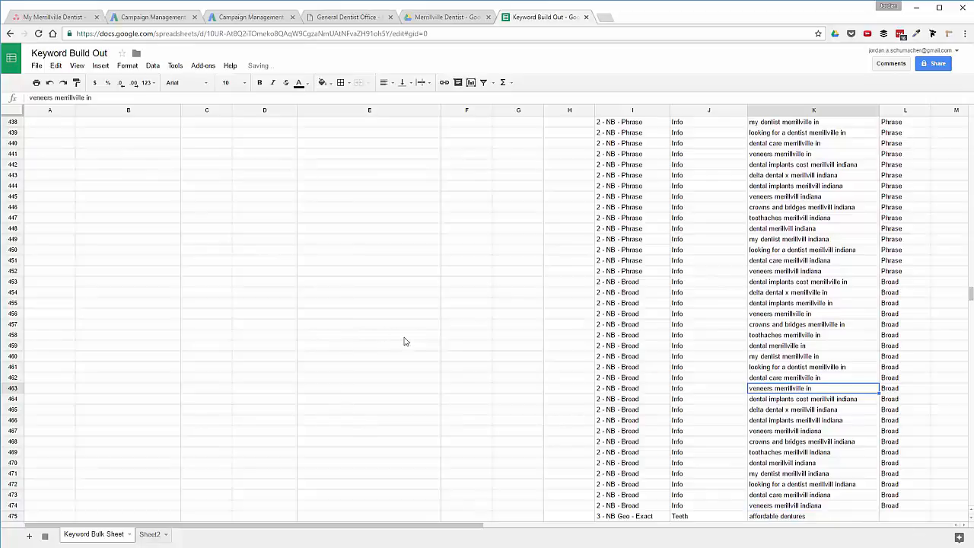
drag(969, 296, 967, 125)
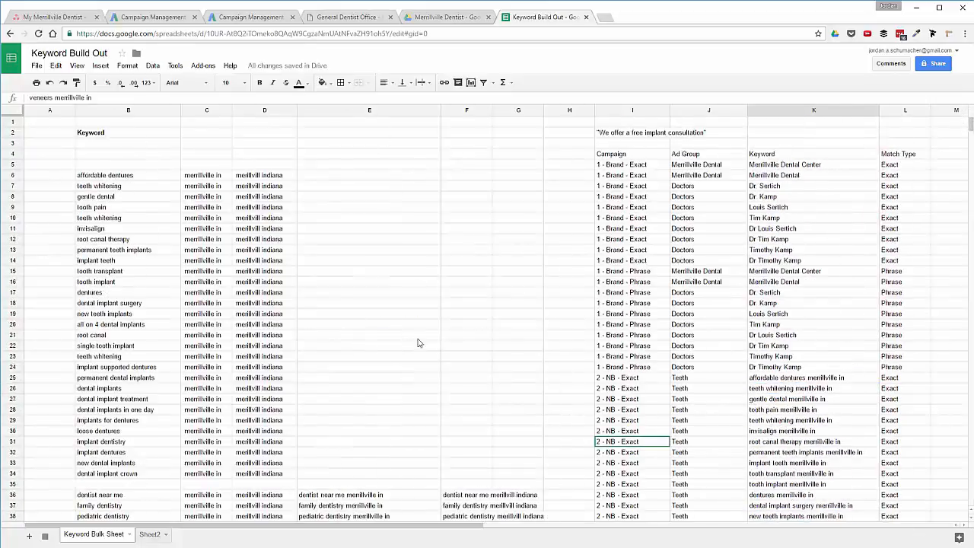
drag(353, 495, 469, 175)
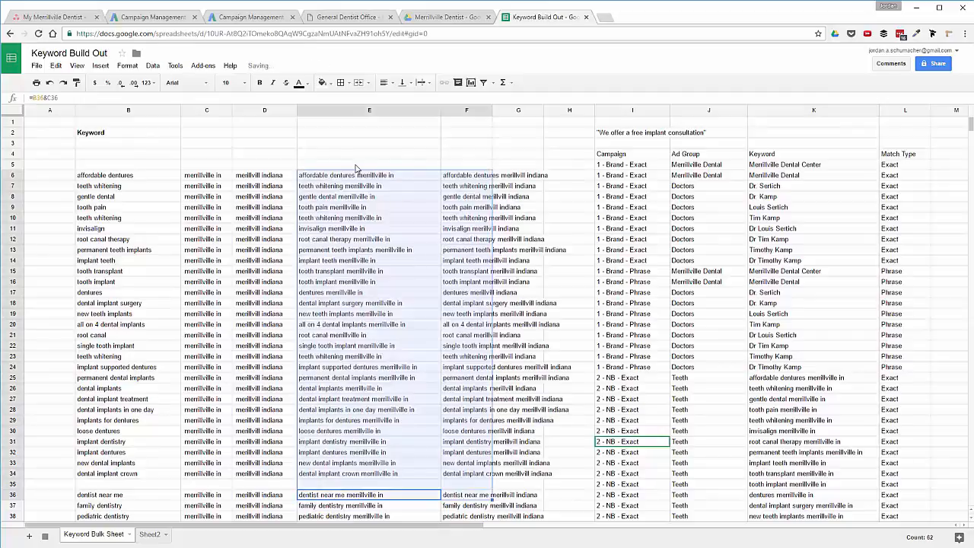
drag(351, 177, 358, 476)
key(ctrl+c)
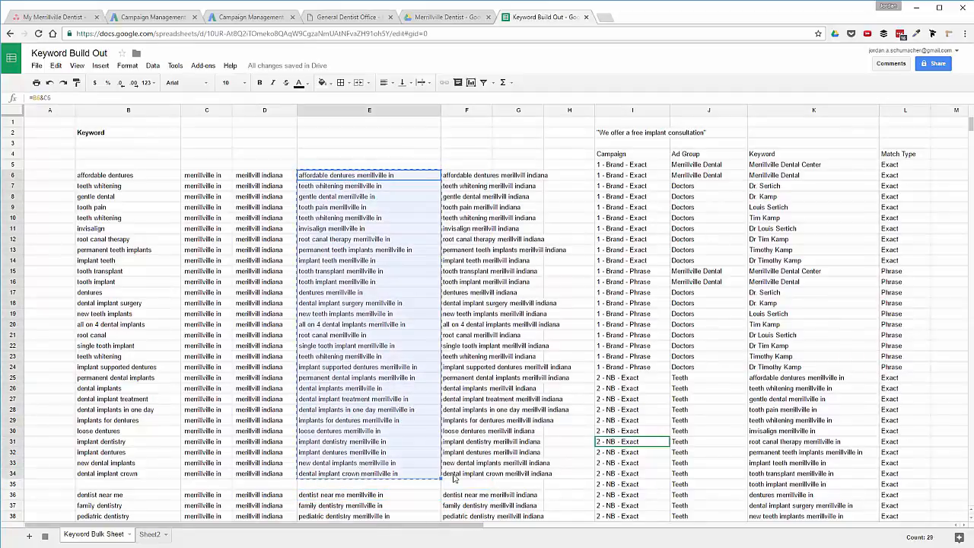
click(780, 413)
key(ctrl+Down)
key(Down)
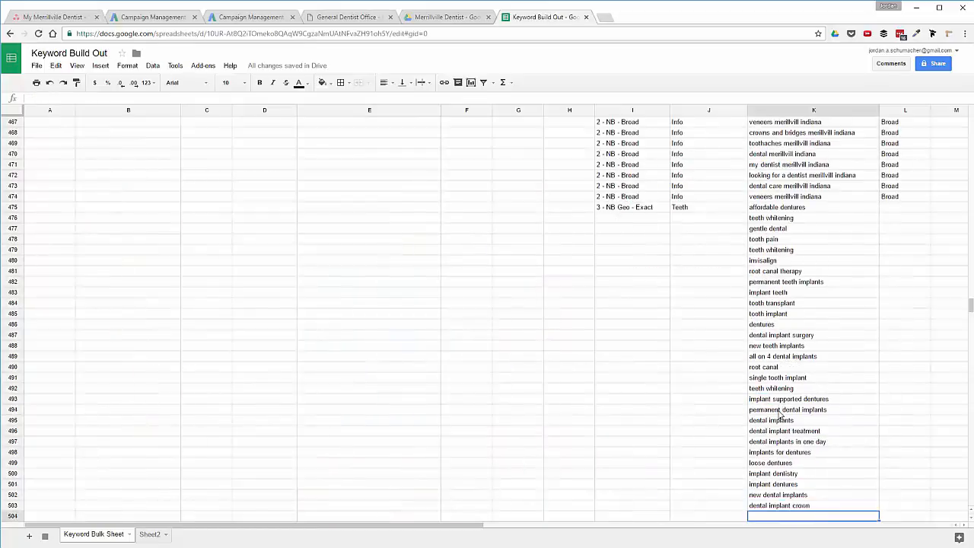
key(ctrl+v)
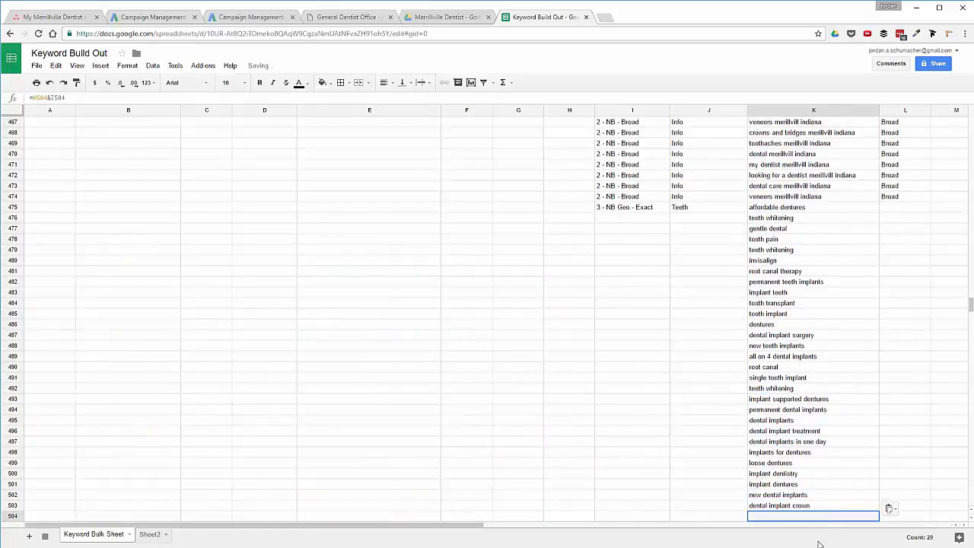
Check the pasted Geo keywords, from tooth implant through the merrillville indiana variants.
click(795, 505)
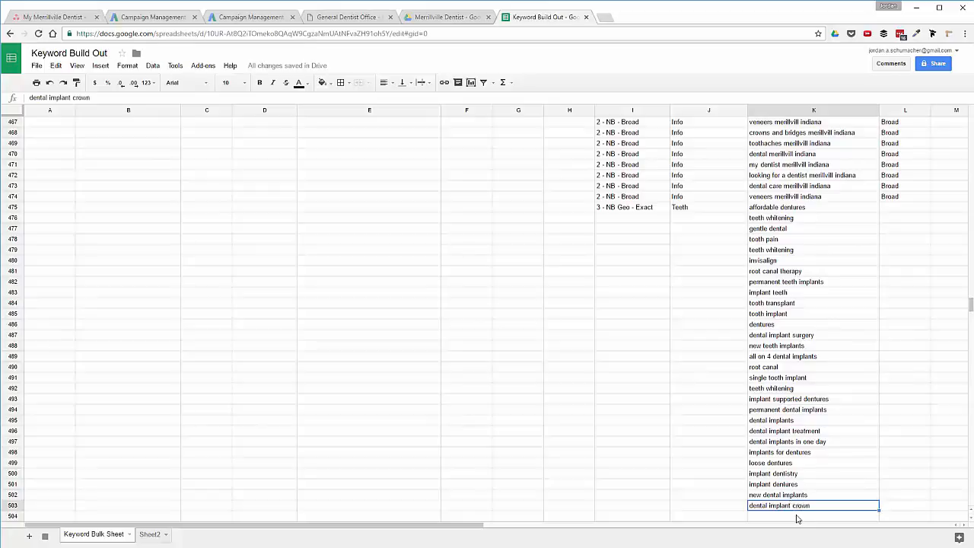
scroll(788, 487, down, 2)
click(779, 453)
click(783, 463)
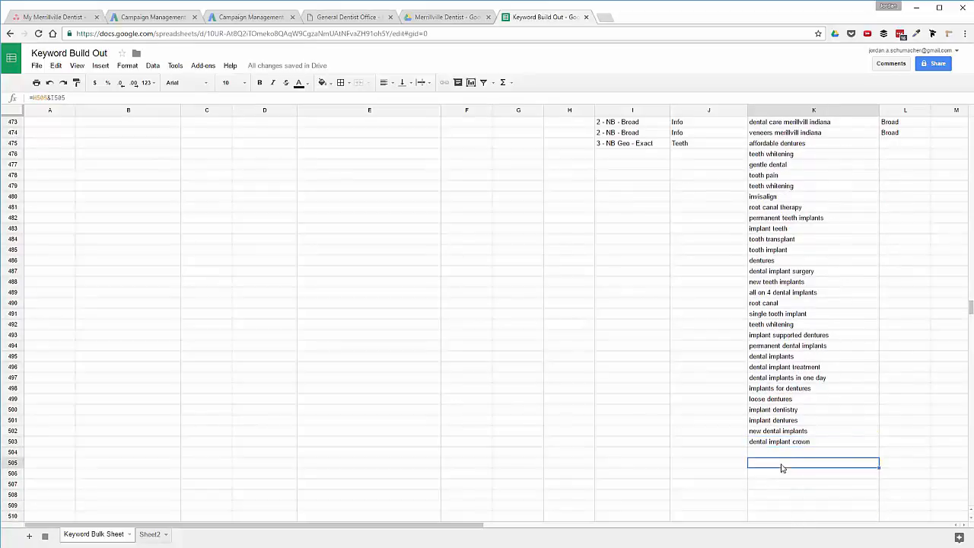
click(775, 452)
click(770, 356)
click(767, 313)
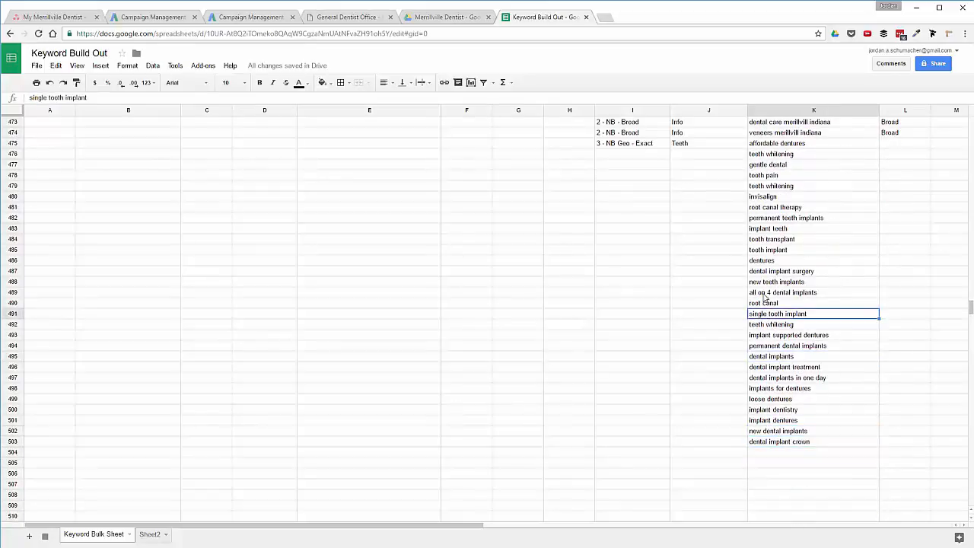
click(765, 294)
click(771, 282)
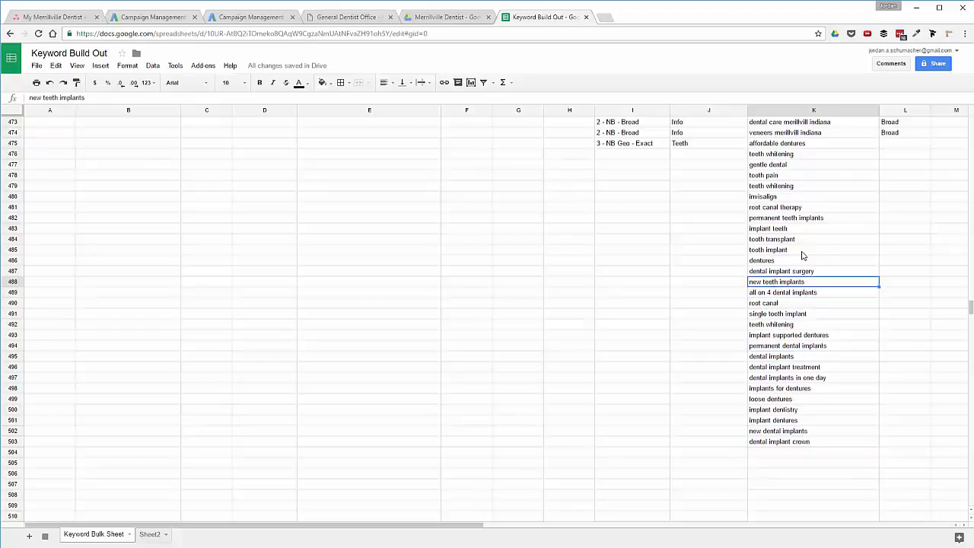
click(801, 251)
click(790, 475)
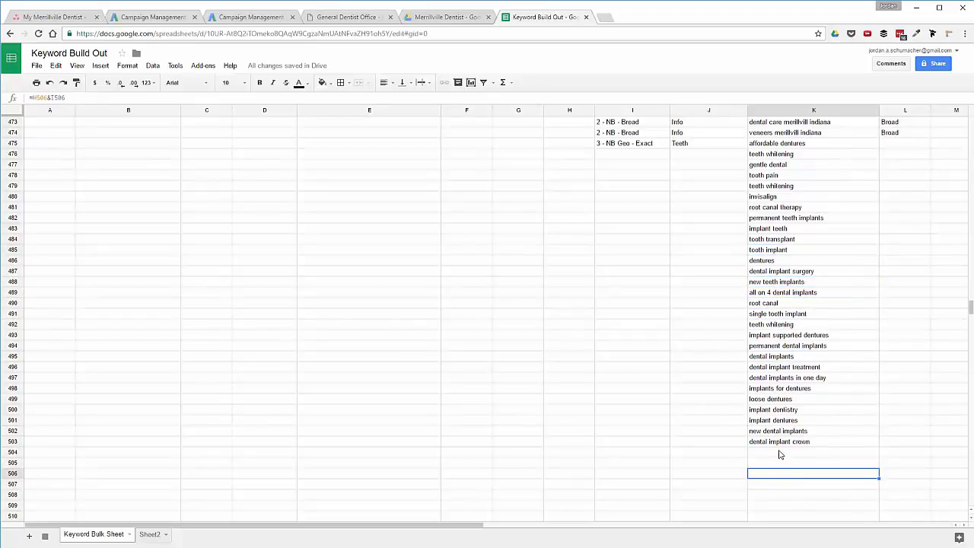
drag(779, 454, 785, 476)
click(788, 496)
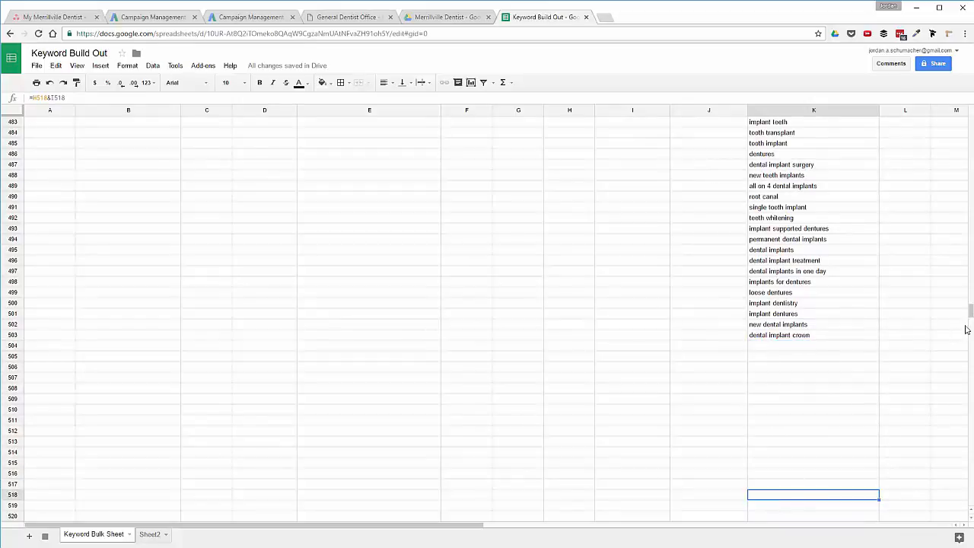
drag(971, 316, 958, 272)
click(801, 347)
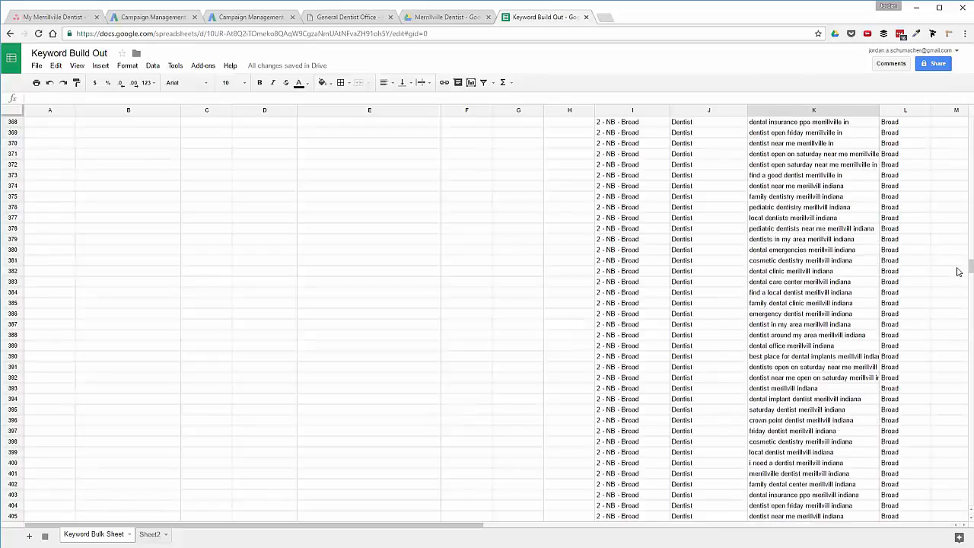
click(784, 471)
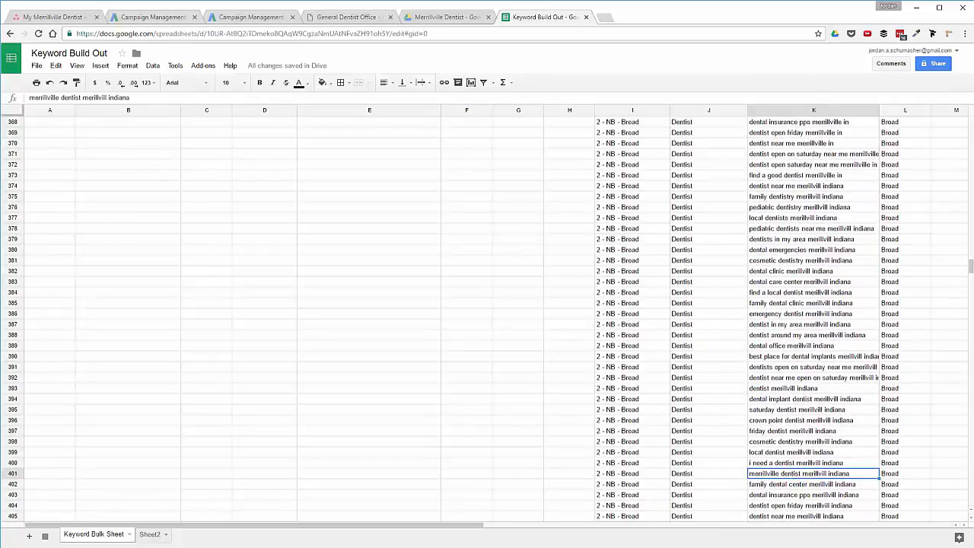
scroll(487, 312, up, 4)
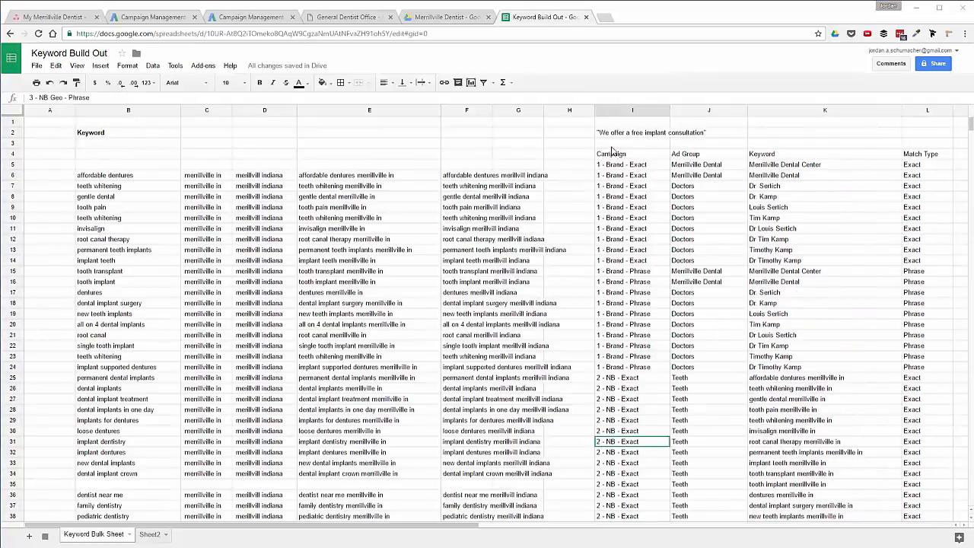
Switch to AdWords Editor and position its window over the spreadsheet.
mouse_move(971, 125)
mouse_down()
mouse_move(971, 502)
mouse_move(963, 125)
mouse_up()
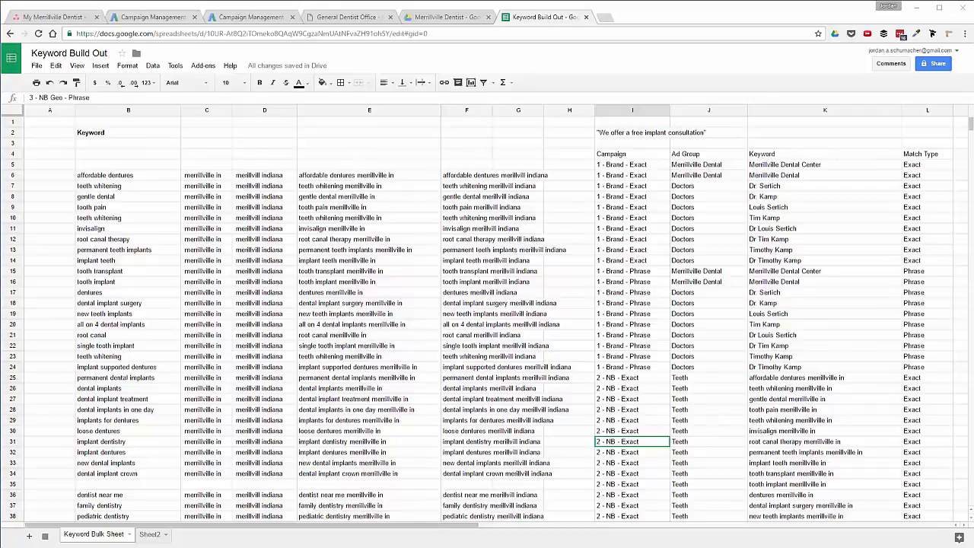
key(alt+Tab)
drag(648, 156, 361, 77)
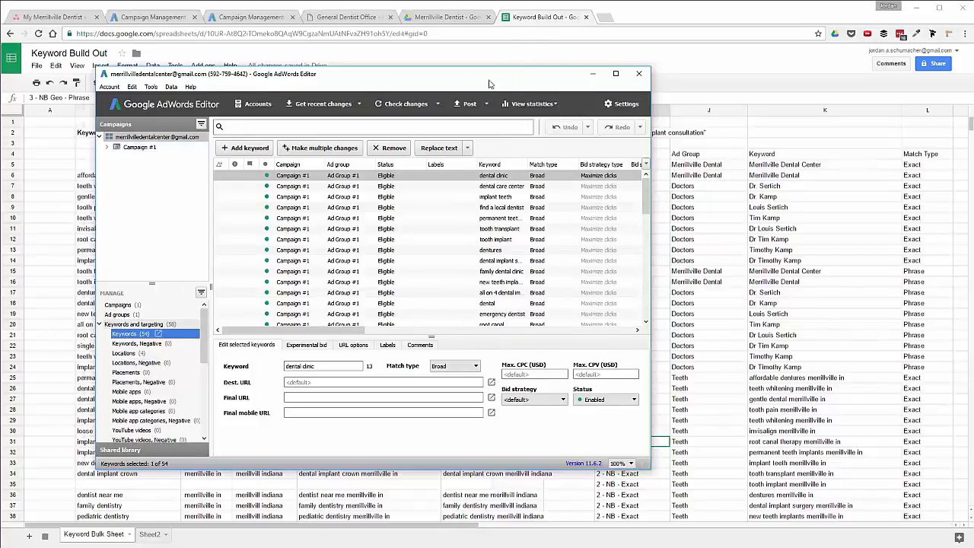
Pause Campaign #1 and post the change to AdWords.
drag(493, 76, 429, 76)
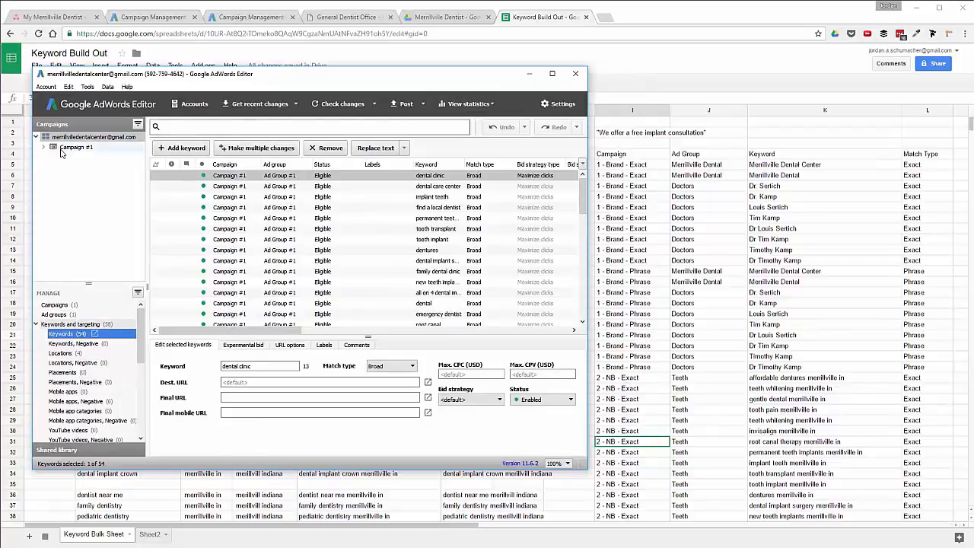
right_click(61, 151)
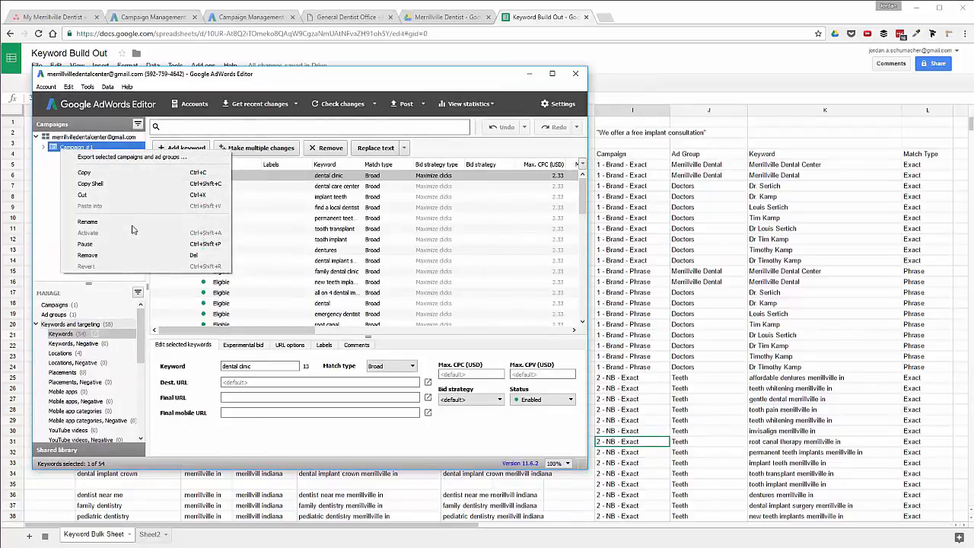
click(116, 244)
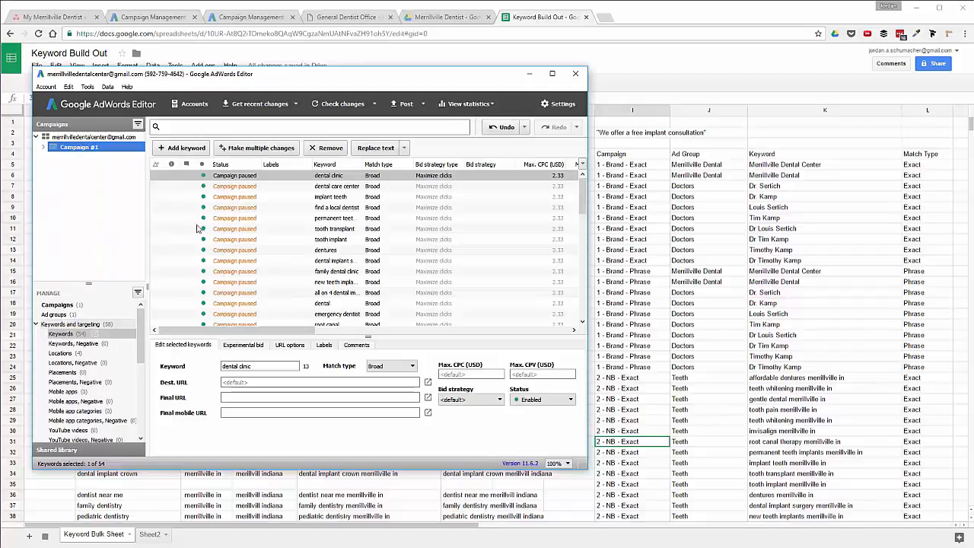
click(405, 105)
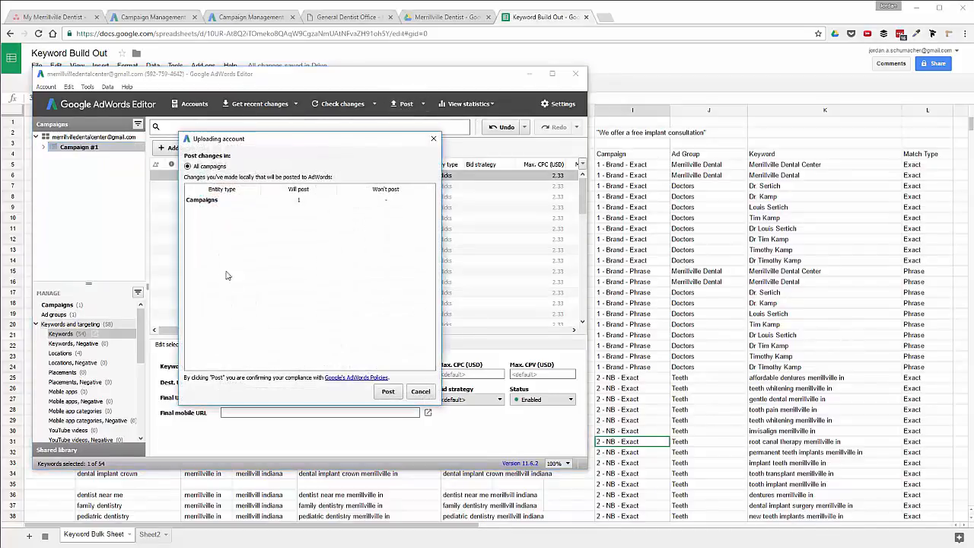
click(386, 391)
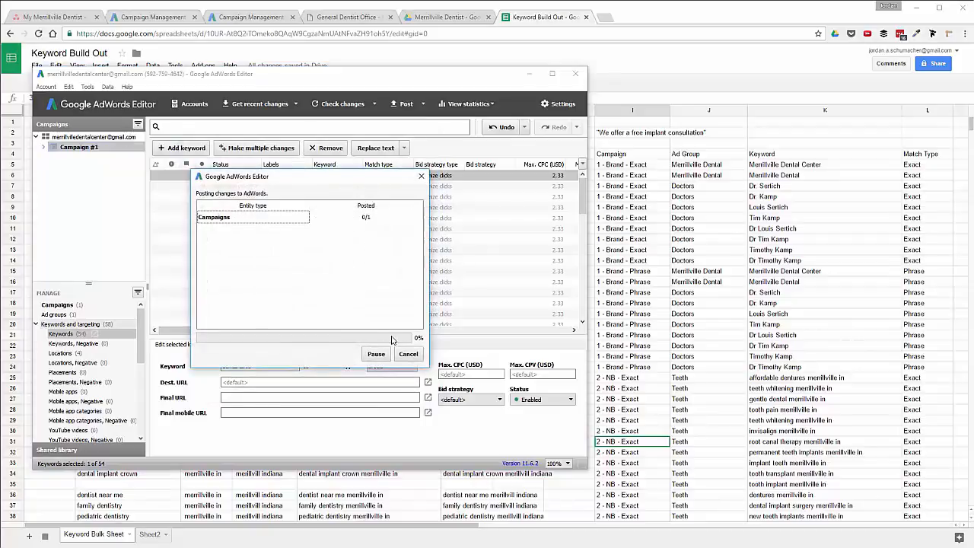
click(408, 353)
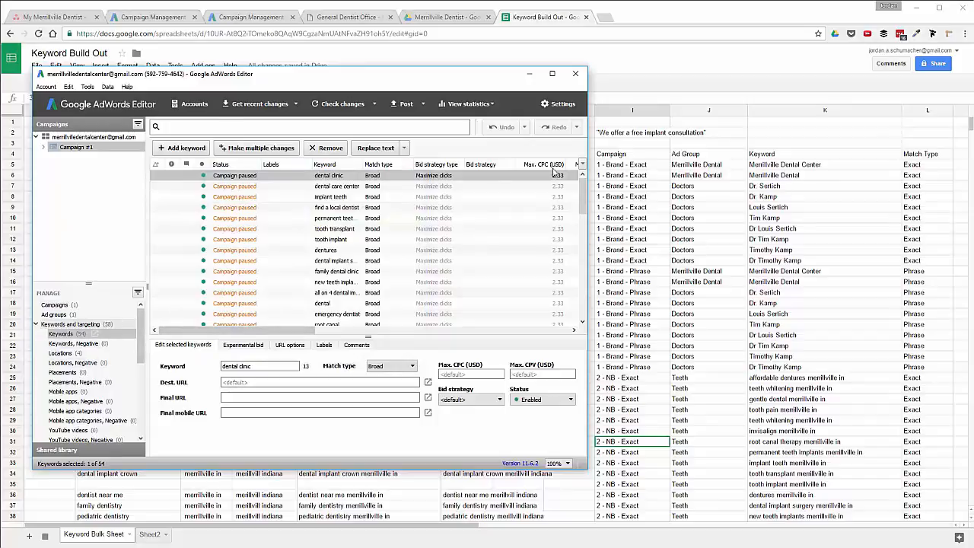
Select I4:L4 down to the last keyword row in Sheets, then return to the editor.
click(690, 20)
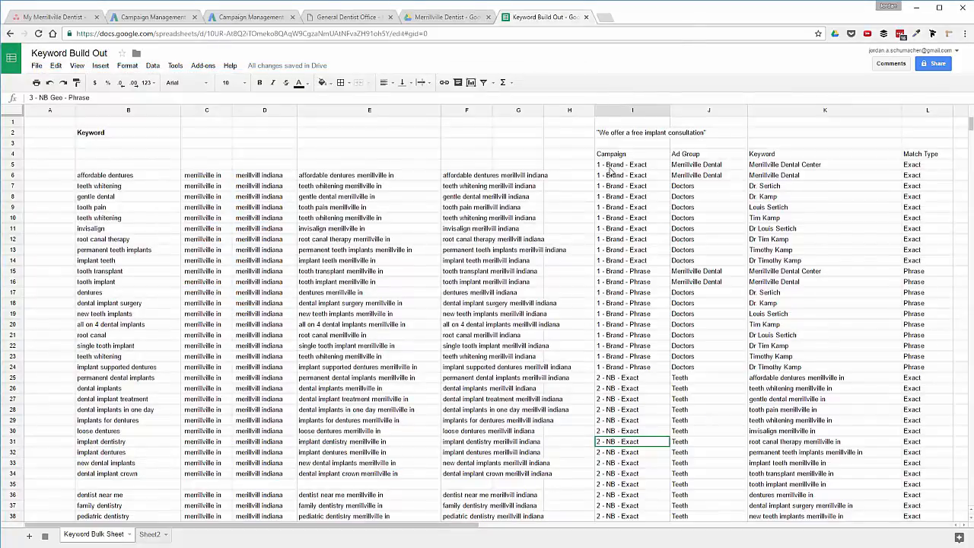
drag(607, 159, 923, 156)
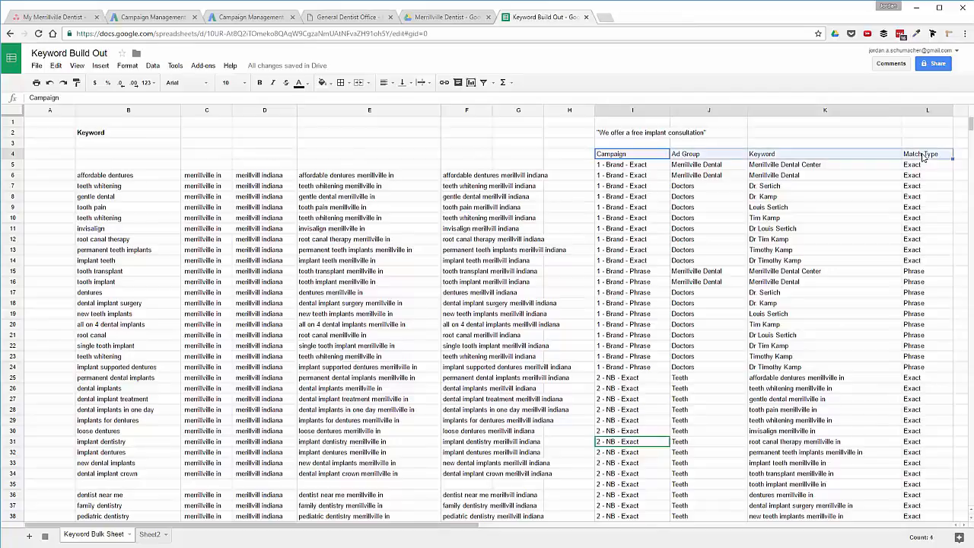
key(ctrl+shift+Down)
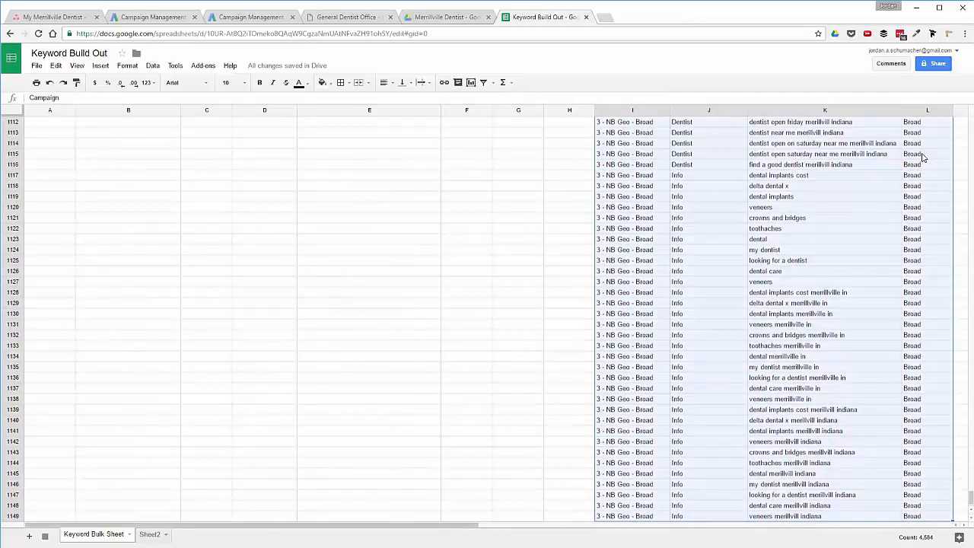
key(alt+Tab)
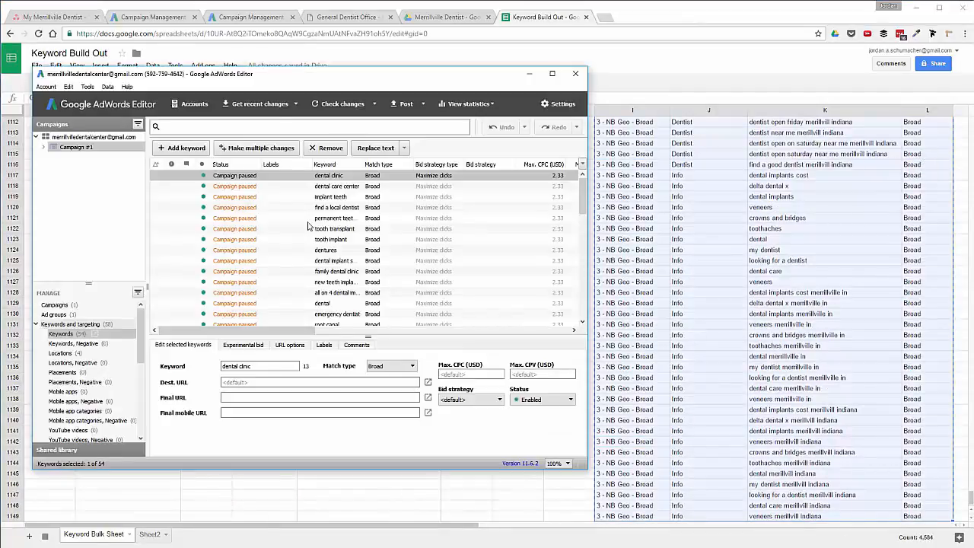
Move the AdWords Editor window to the top-left and stretch it to full screen.
drag(293, 83, 264, 16)
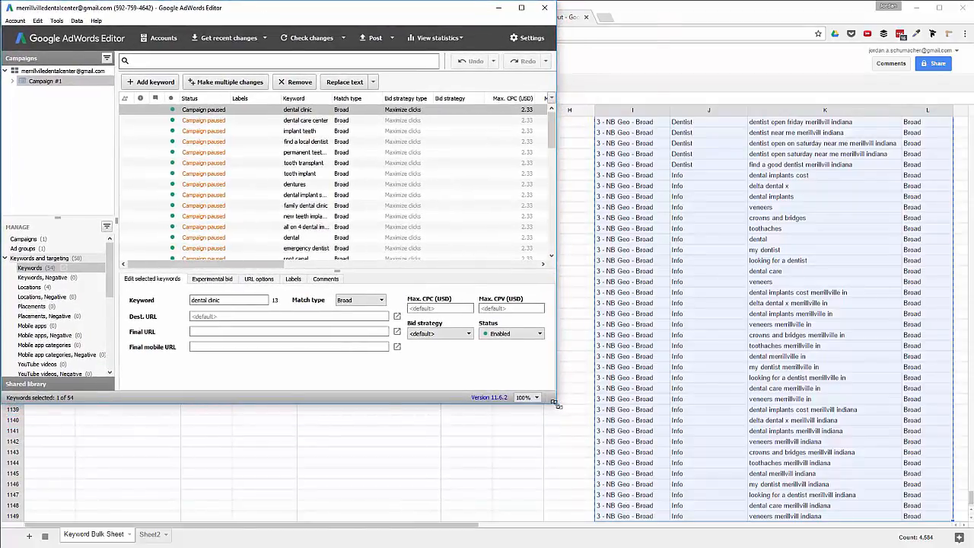
drag(556, 402, 973, 547)
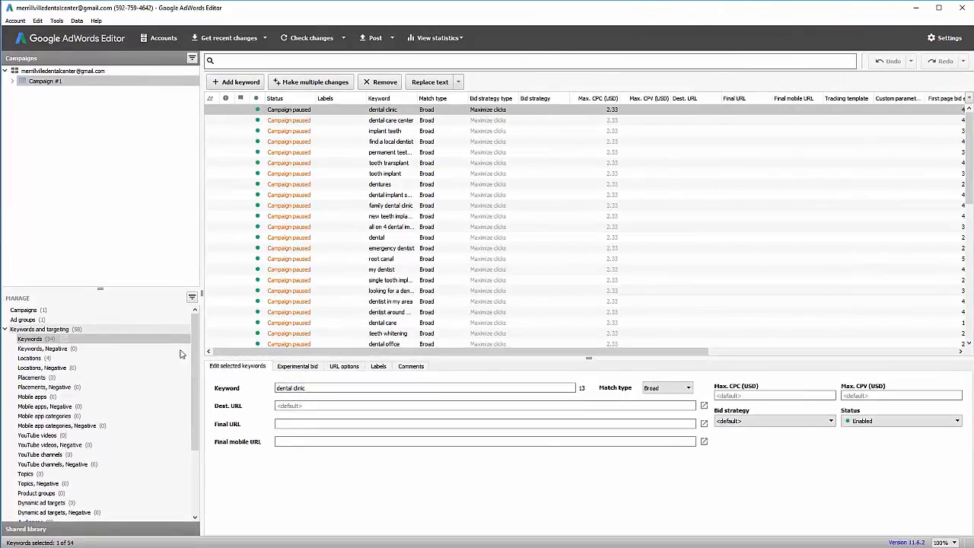
click(256, 39)
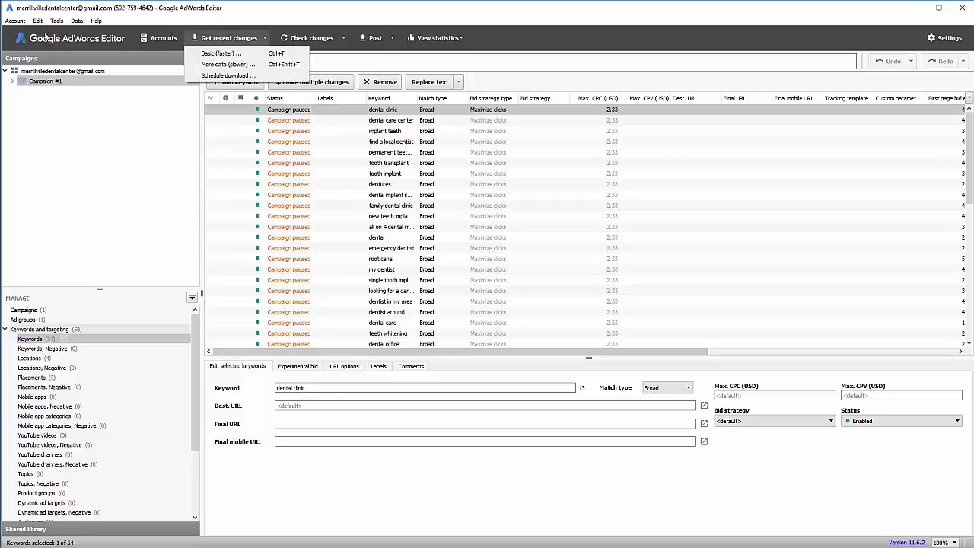
click(82, 118)
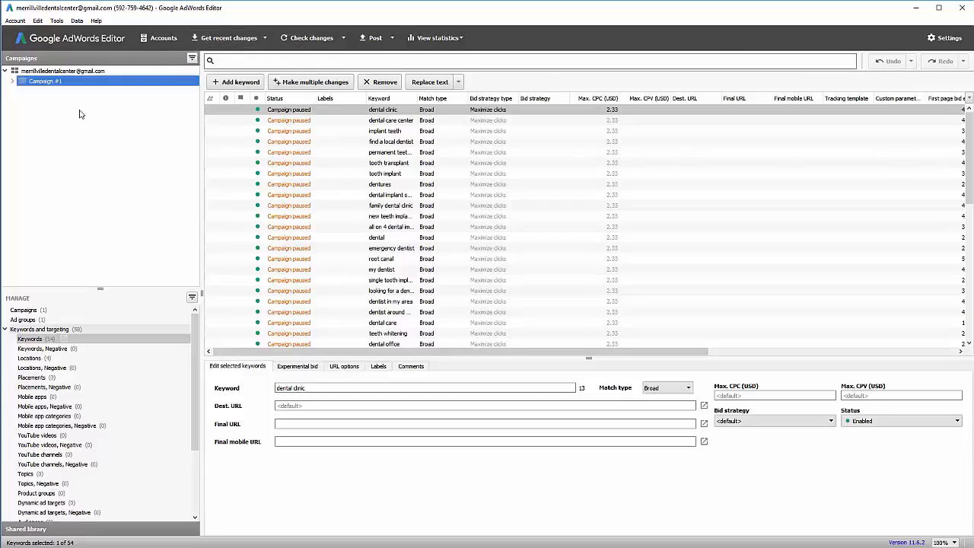
Bulk-import the pasted keywords, taking campaigns and ad groups from the data columns.
click(30, 341)
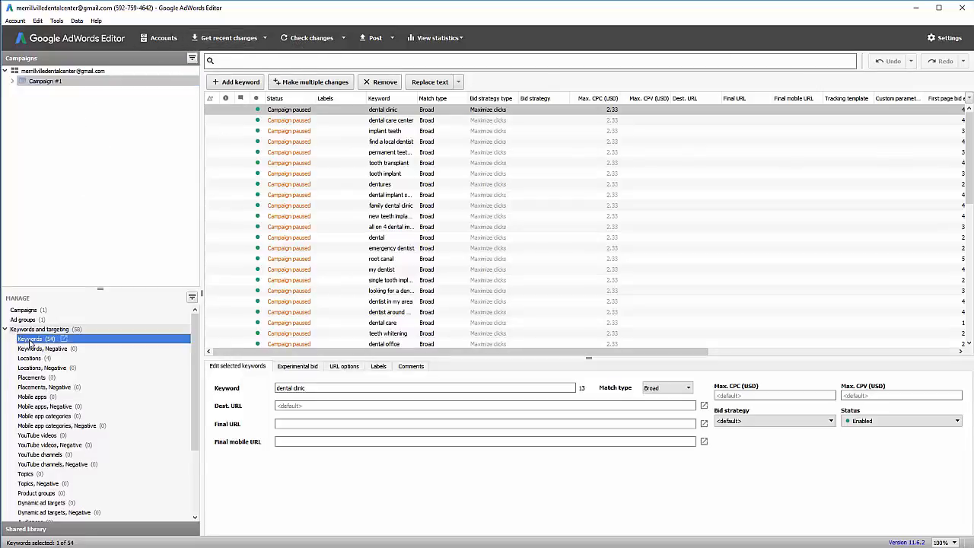
click(308, 83)
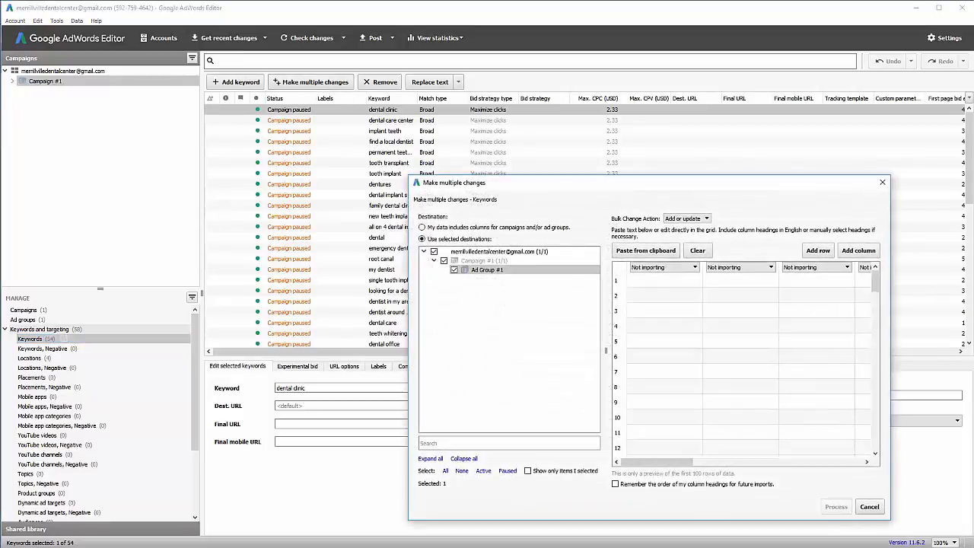
click(646, 250)
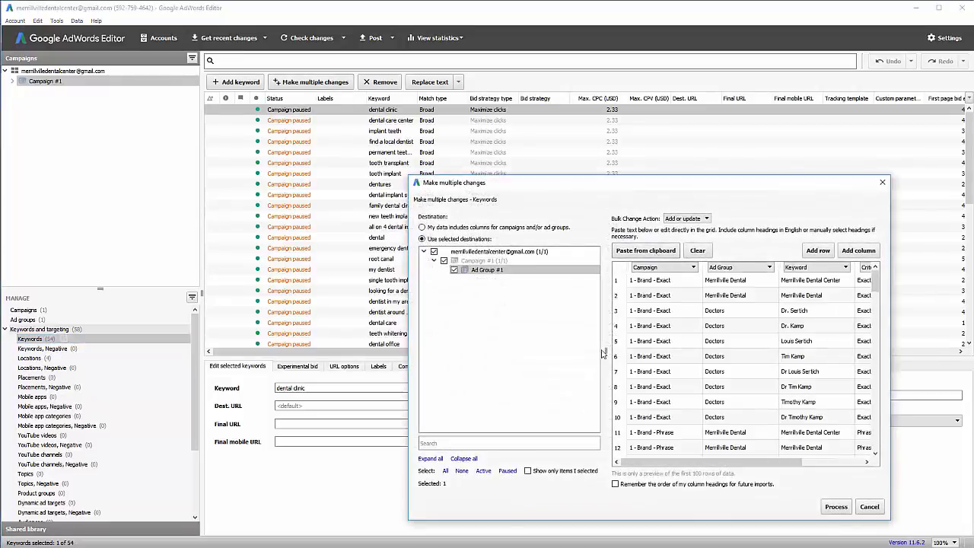
click(422, 227)
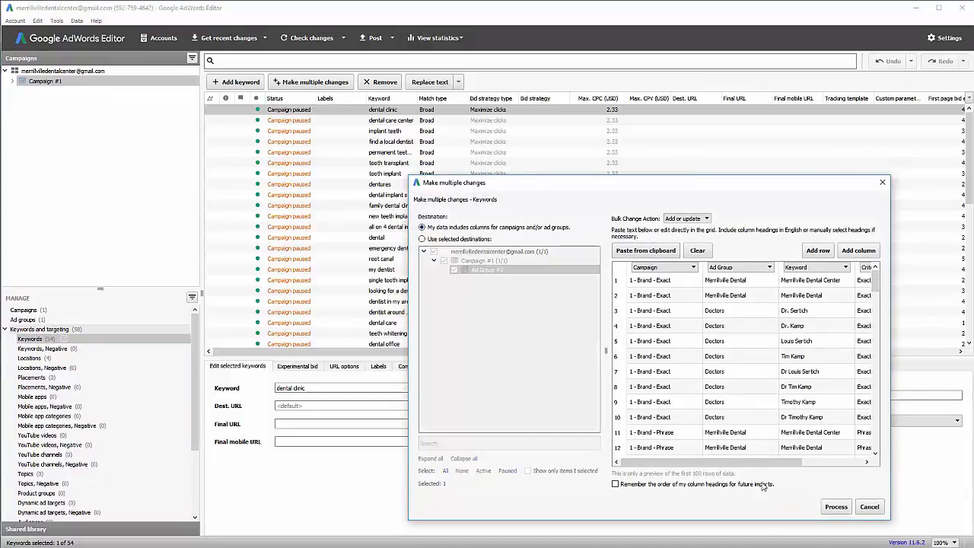
drag(750, 462, 592, 466)
click(836, 507)
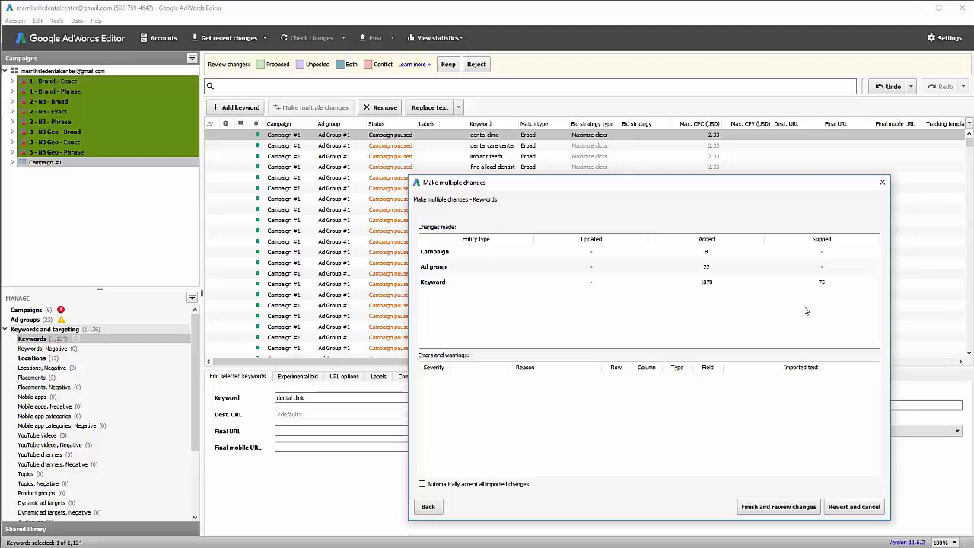
Accept the import and show the settings of the 1 - Brand - Exact campaign.
click(784, 508)
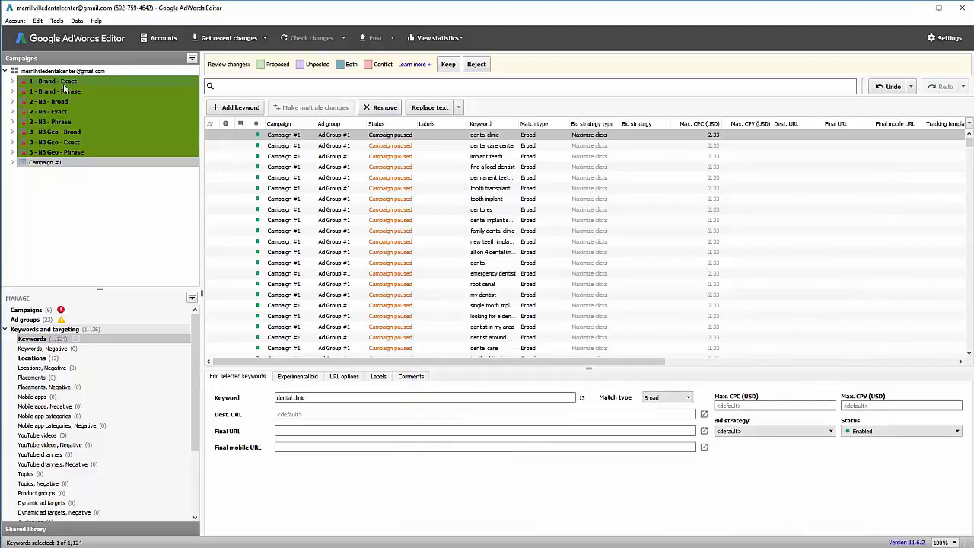
click(67, 82)
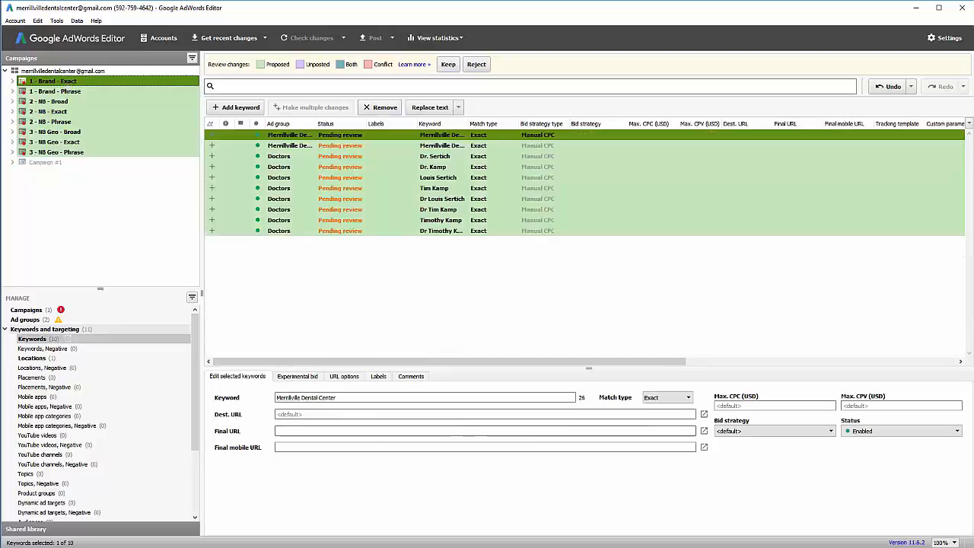
click(31, 312)
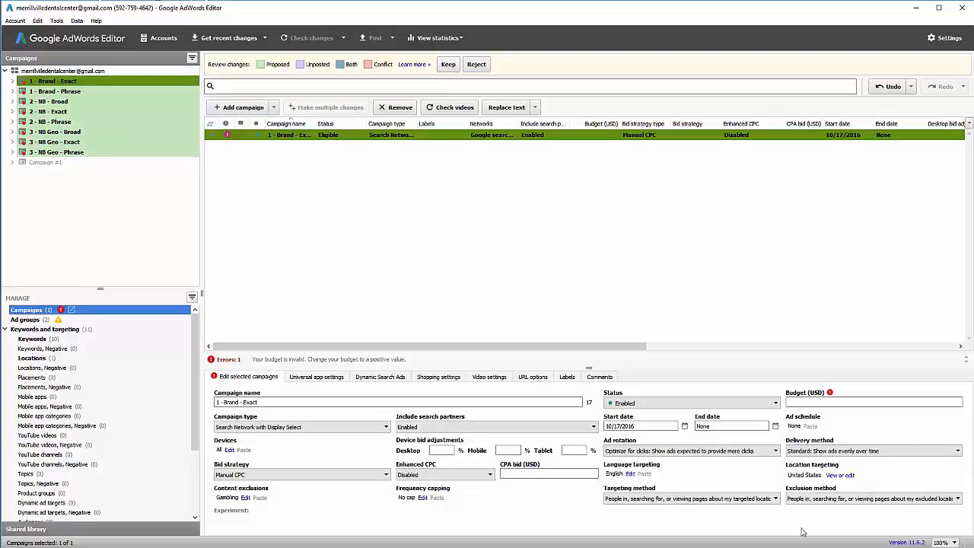
Set the 1 - Brand - Exact campaign budget to 30.00.
click(835, 403)
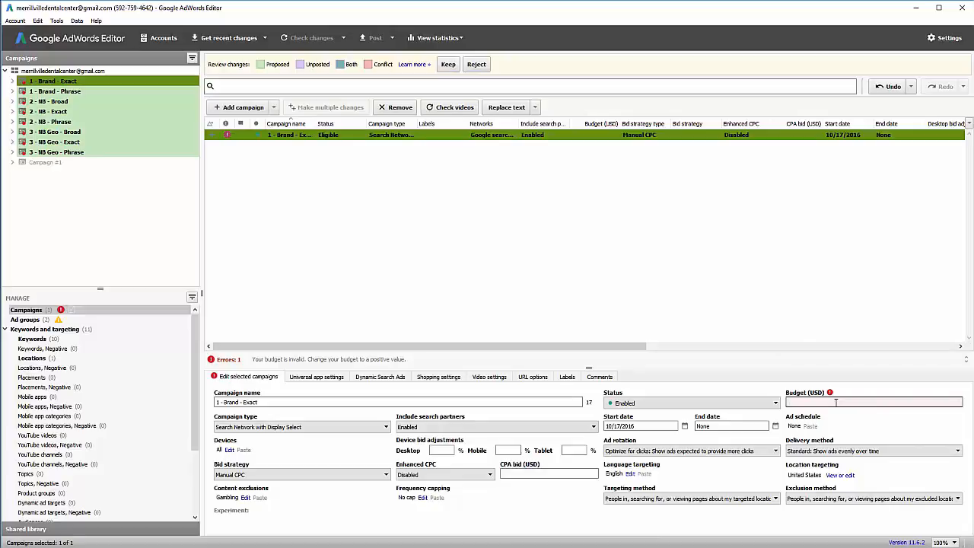
text(30)
key(Return)
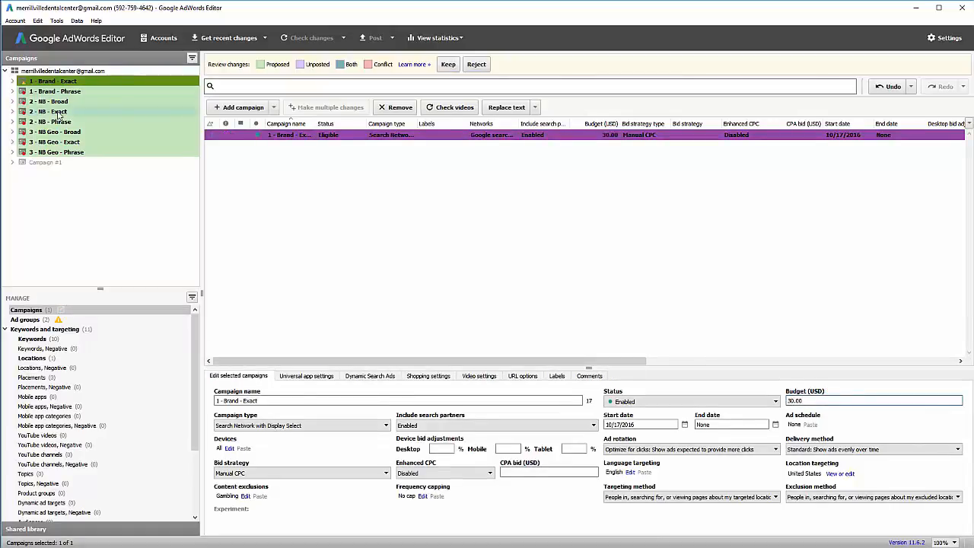
click(37, 319)
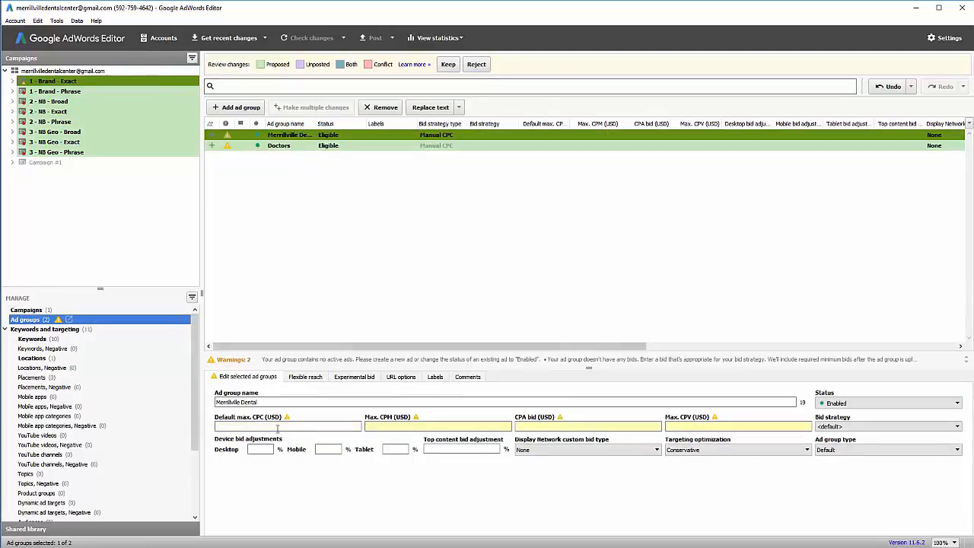
Give the Merrillville Dental and Doctors ad groups a 5.00 default max CPC.
shift+click(337, 146)
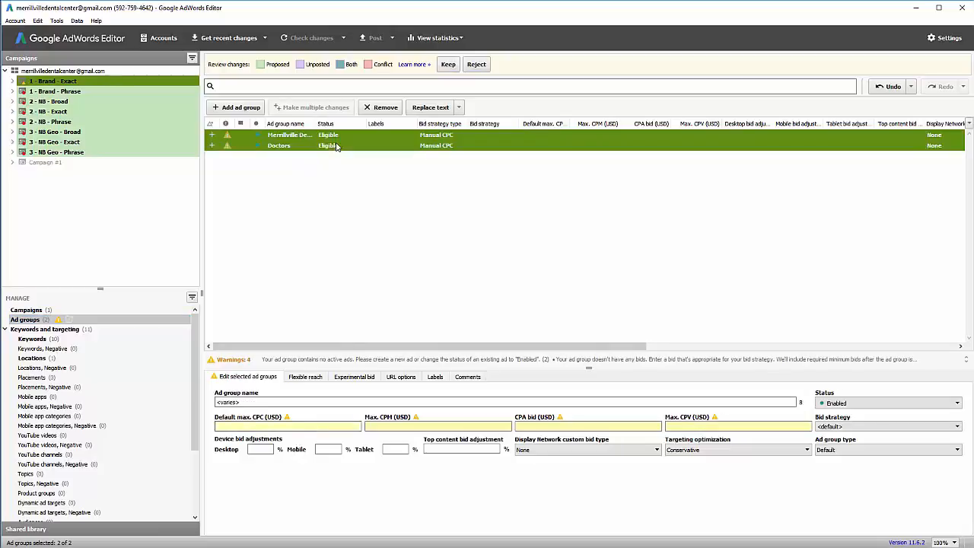
click(328, 427)
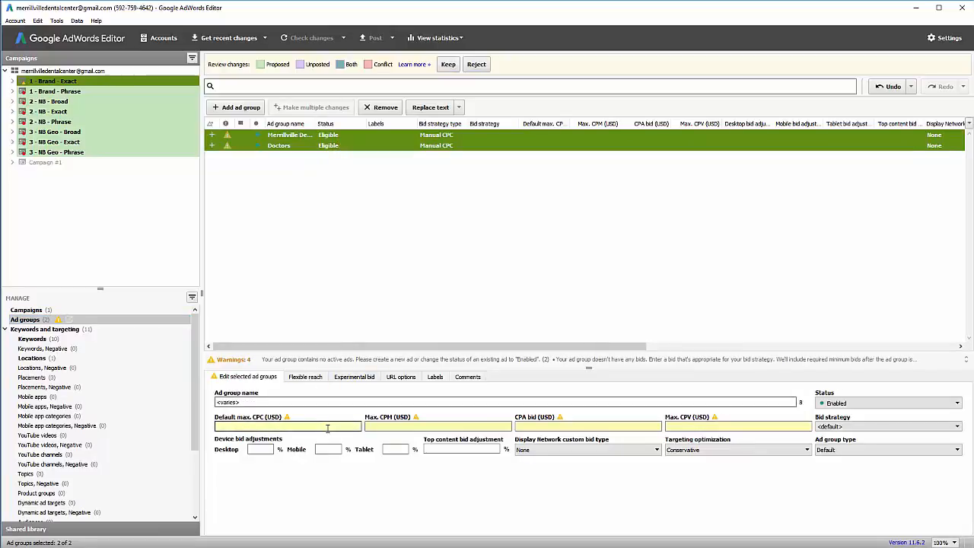
text(55)
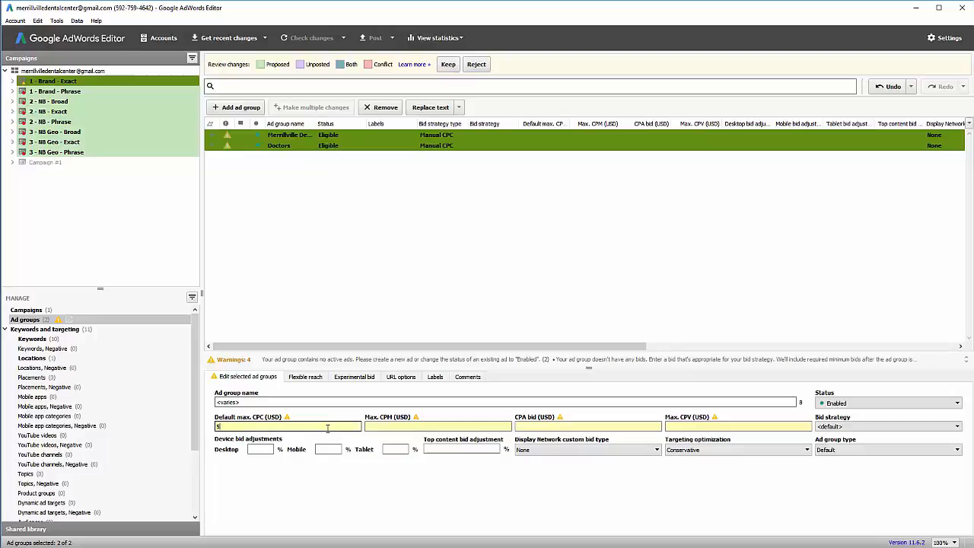
key(Return)
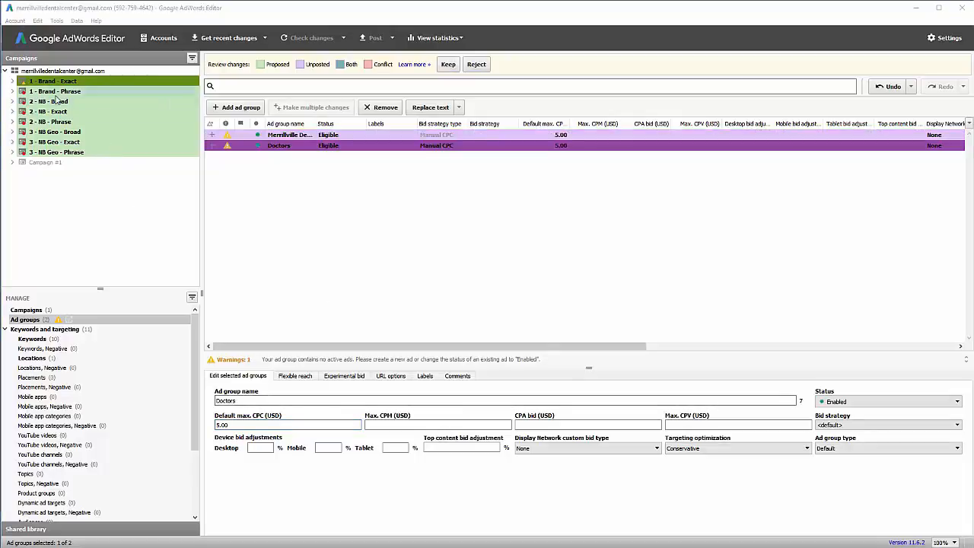
Select the seven remaining campaigns and set each budget to 30.00.
click(57, 93)
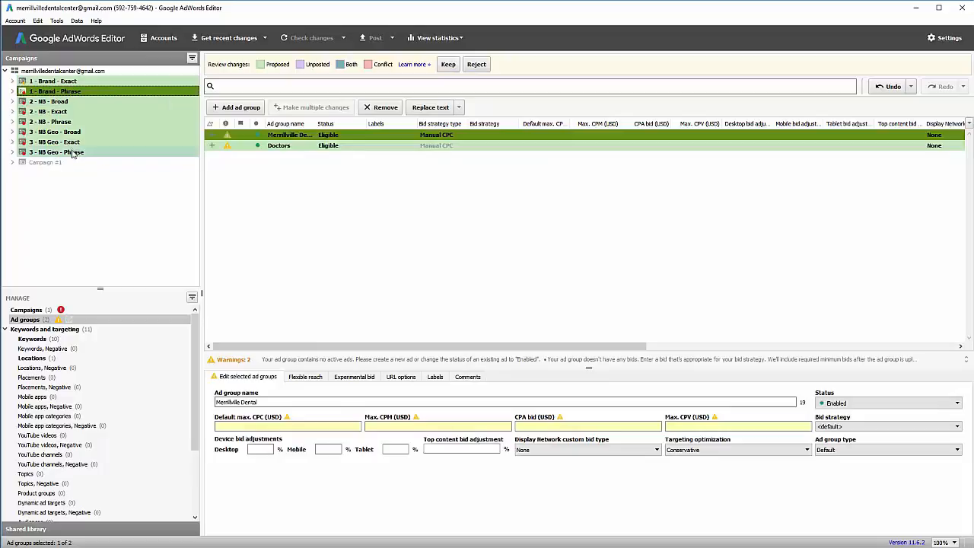
shift+click(73, 153)
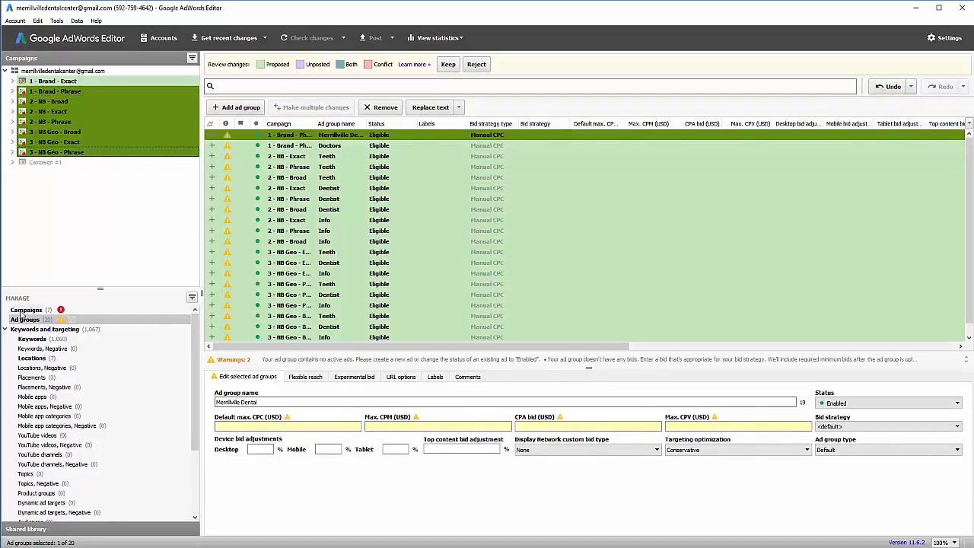
click(26, 310)
click(343, 178)
key(ctrl+a)
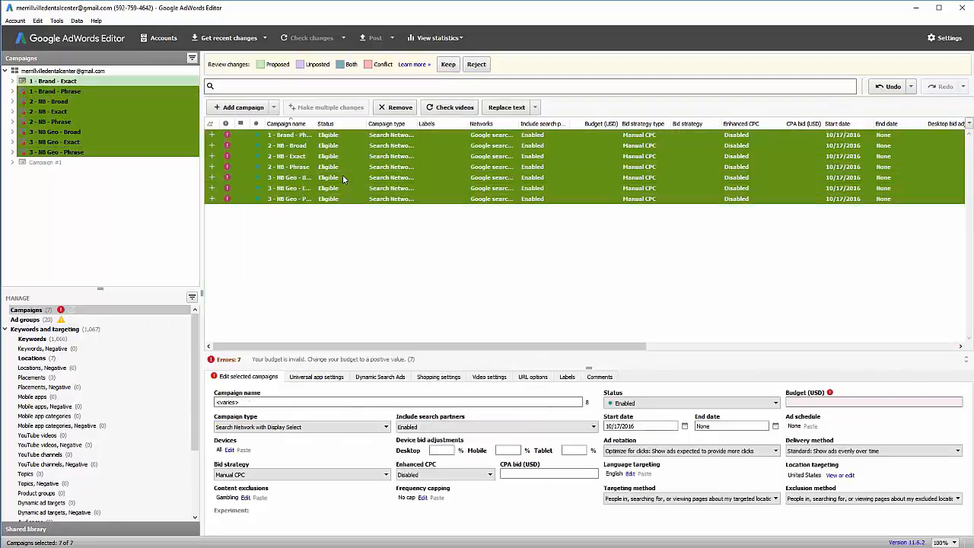
click(855, 399)
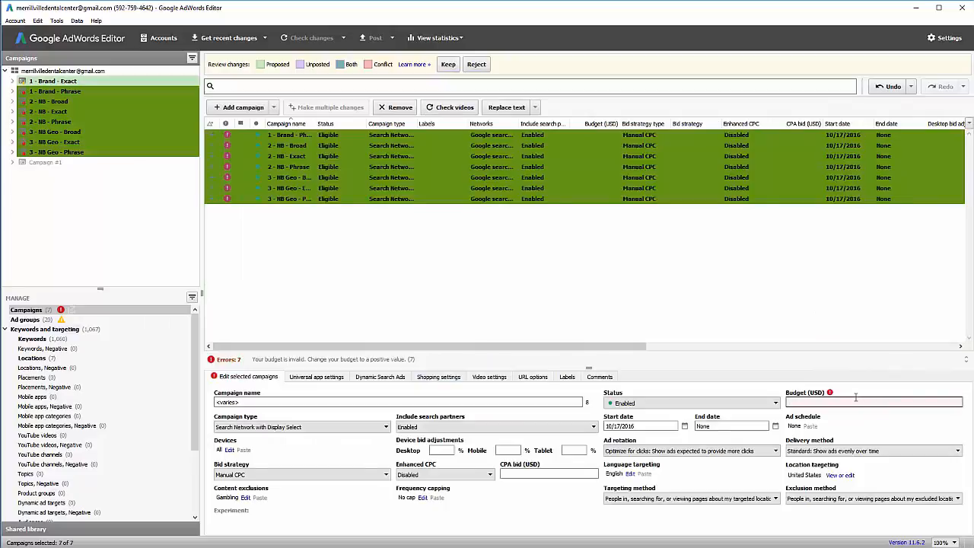
key(Return)
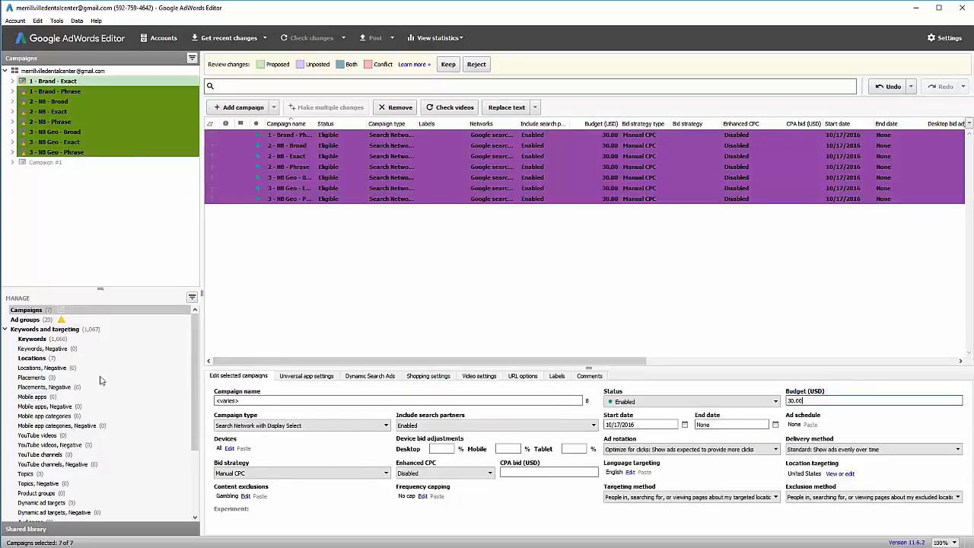
Set the default max CPC of all 20 of their ad groups to 5.00.
click(26, 319)
click(416, 265)
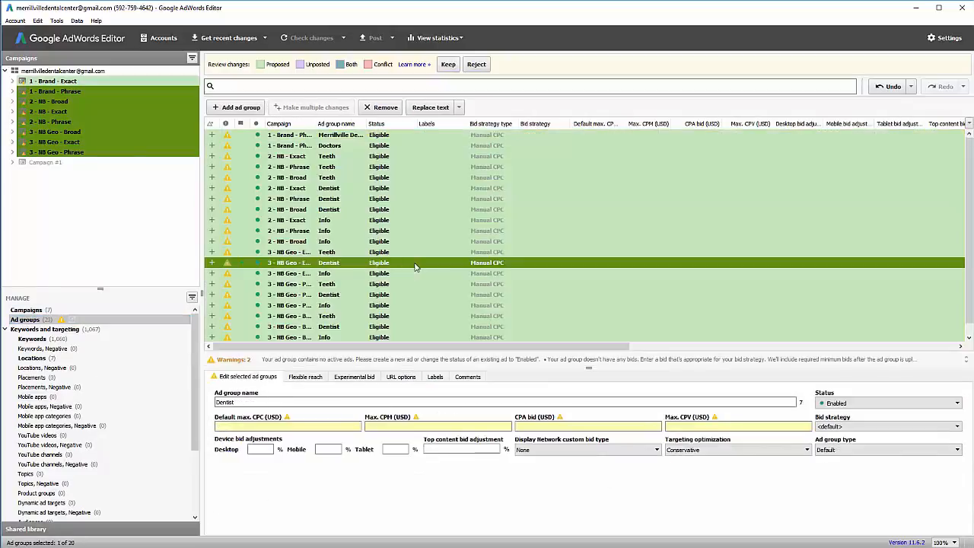
key(ctrl+a)
click(307, 425)
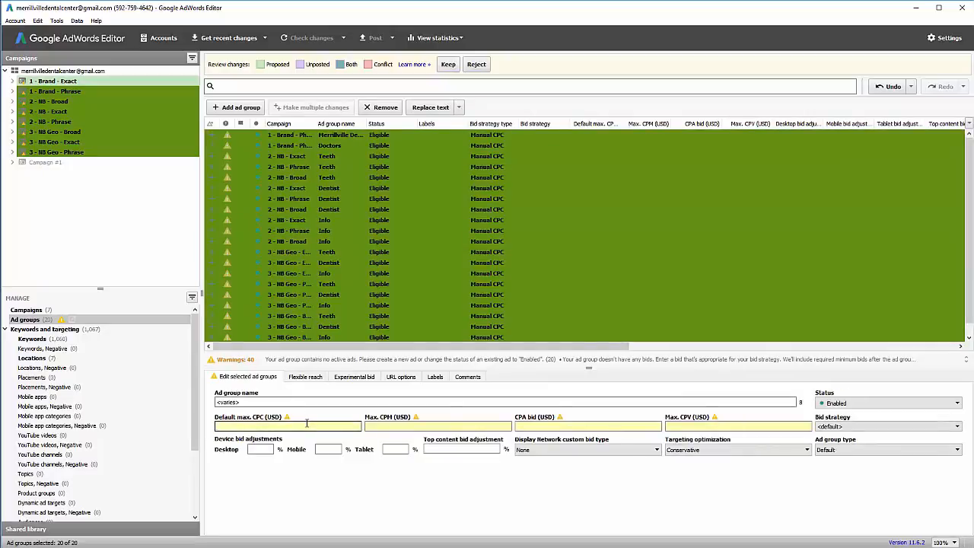
key(Return)
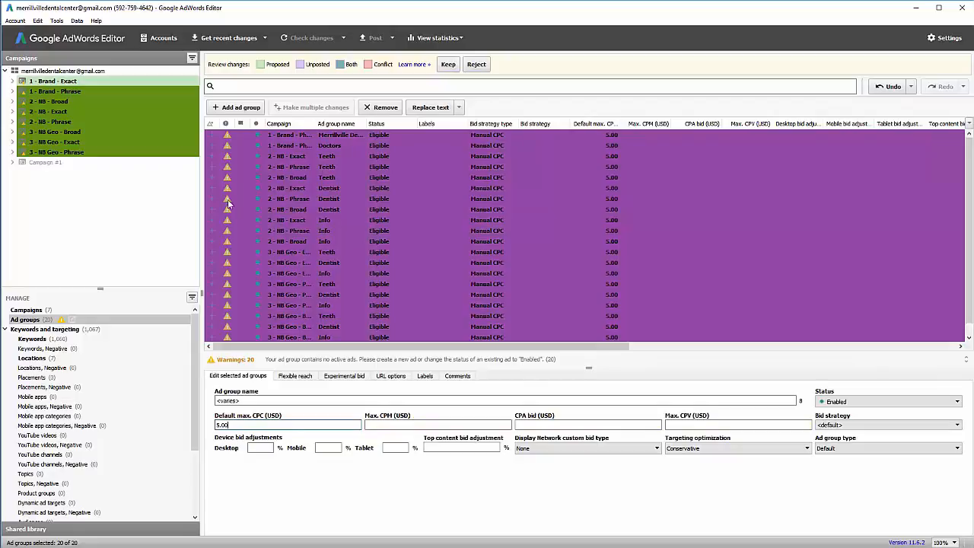
click(111, 206)
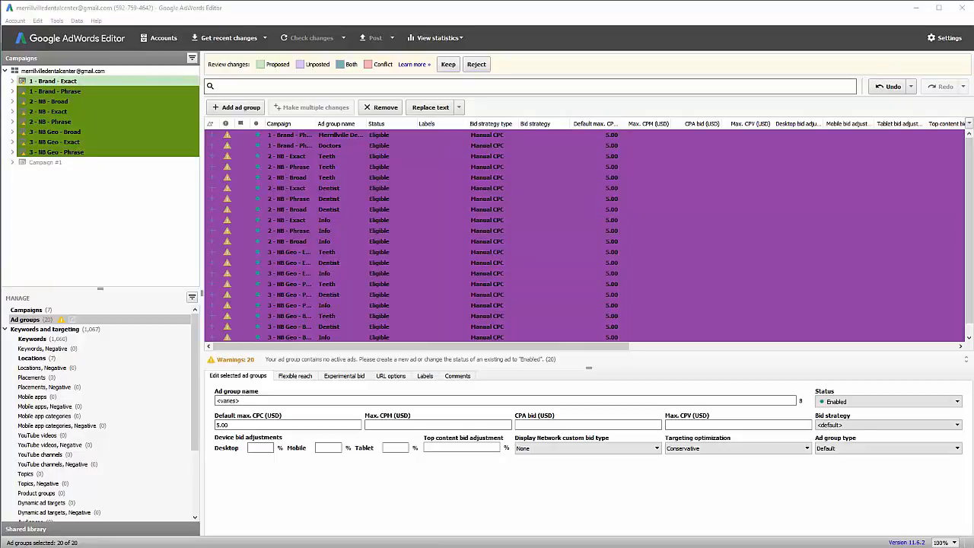
key(alt+Tab)
scroll(520, 331, up, 10)
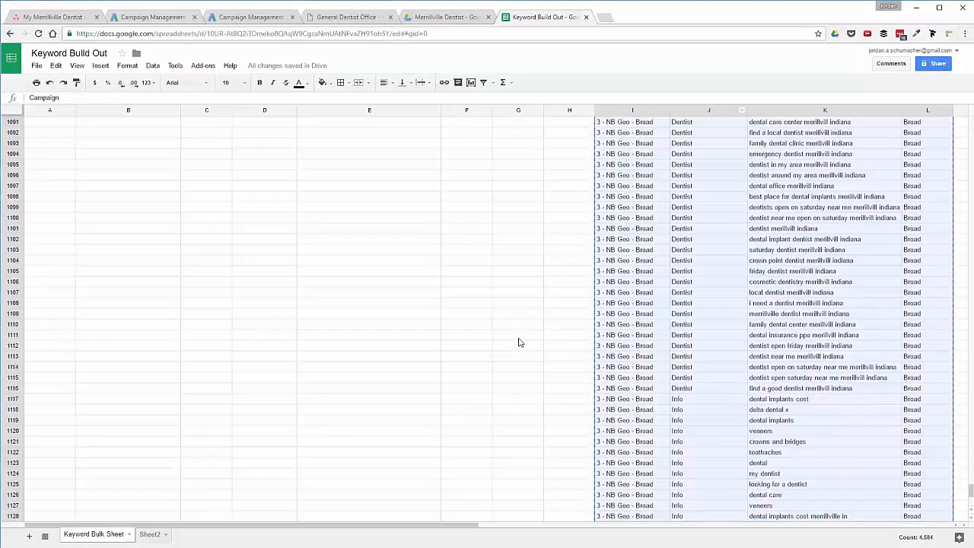
Clear B2:D4 on Sheet2 and paste the campaign, ad group, keyword and match type table at B3.
drag(970, 480, 962, 119)
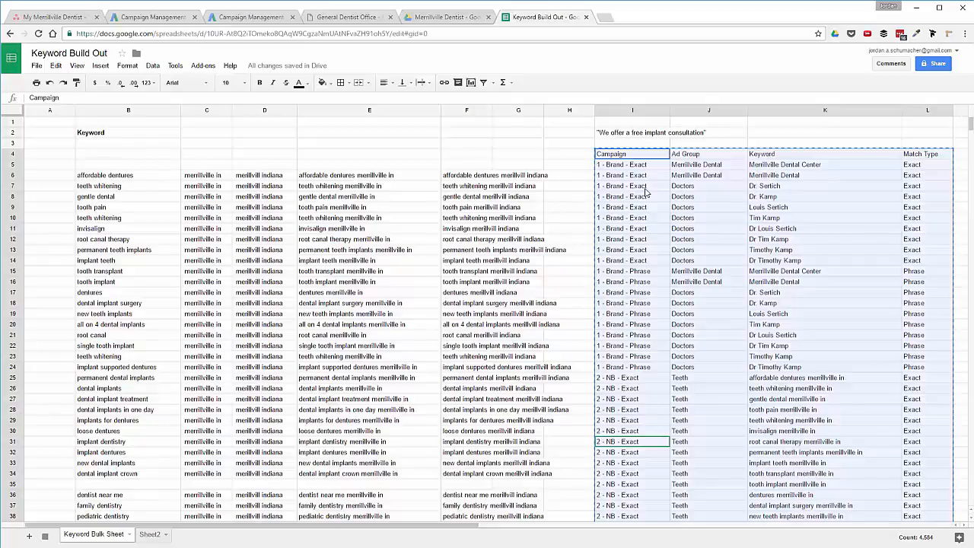
click(639, 156)
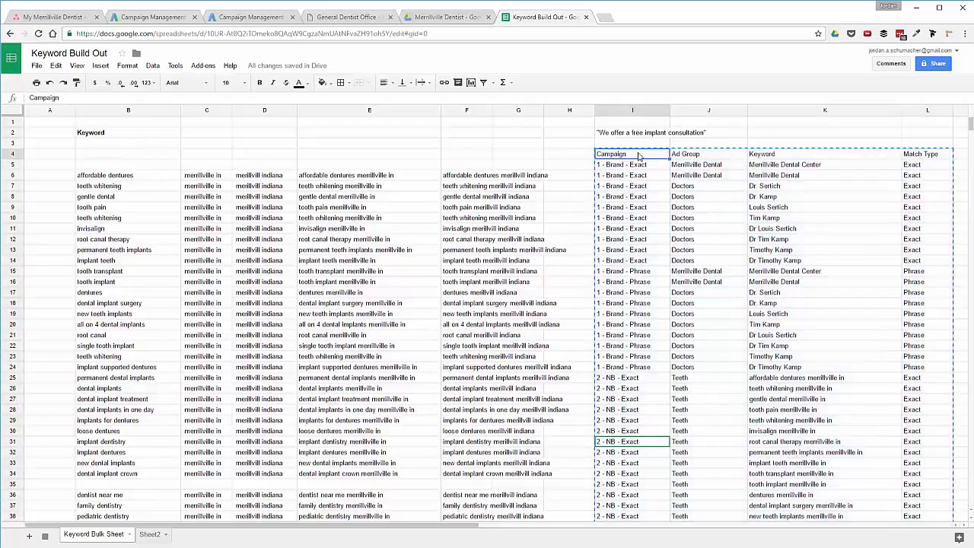
key(ctrl+shift+End)
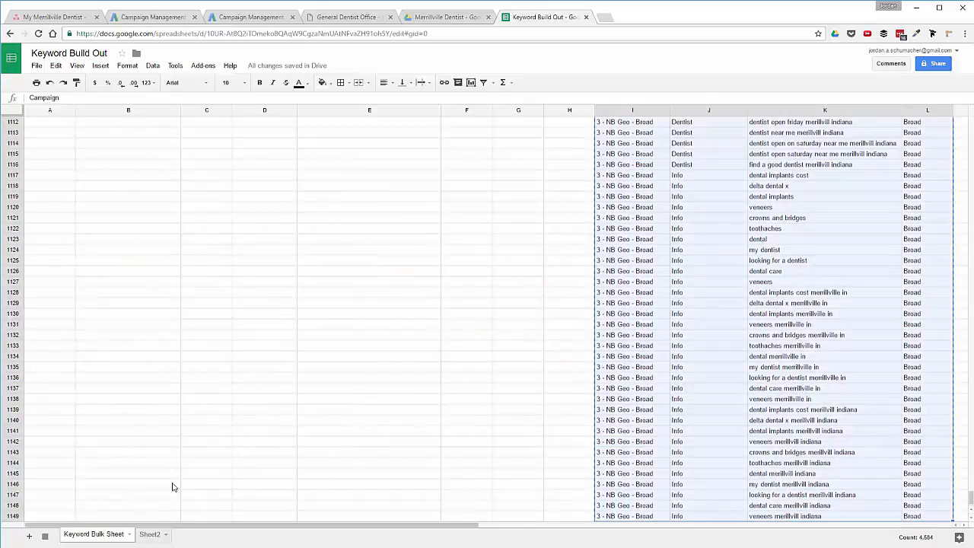
click(149, 534)
drag(80, 133, 218, 150)
key(Delete)
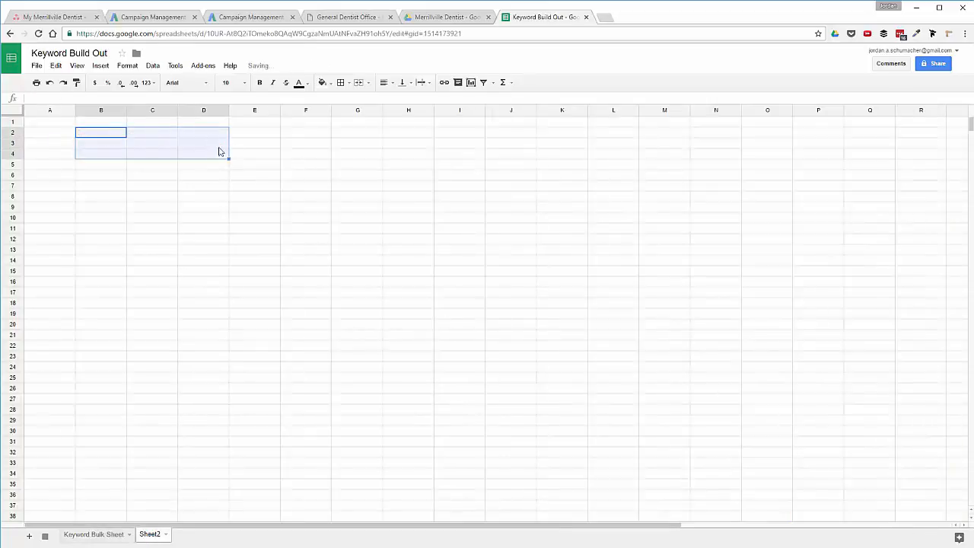
click(101, 143)
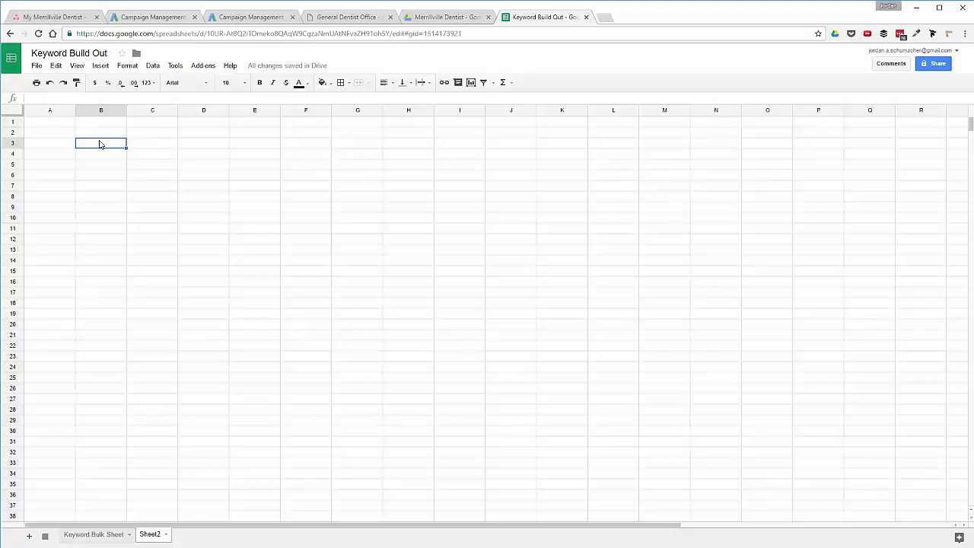
key(ctrl+v)
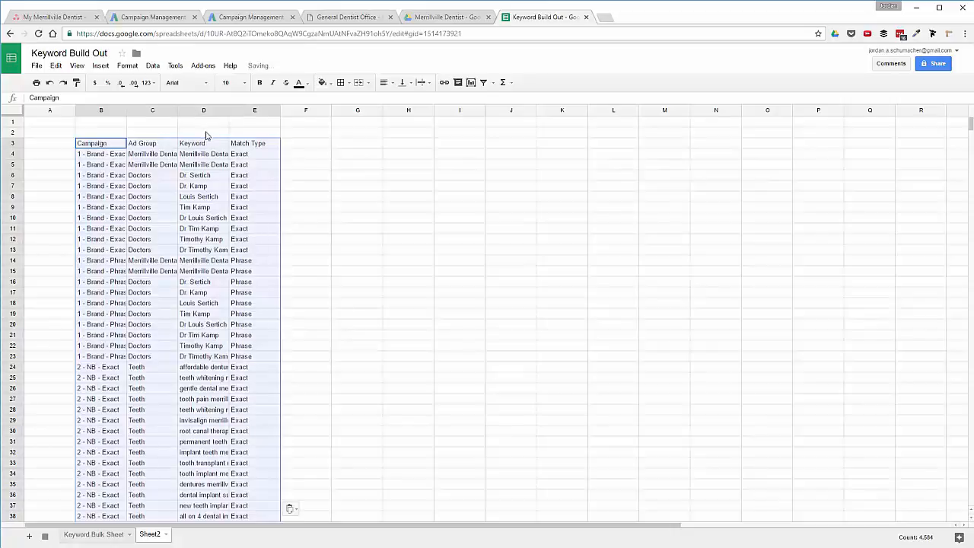
Delete the Keyword and Match Type columns and clear the remaining Campaign and Ad Group data.
drag(193, 113, 272, 113)
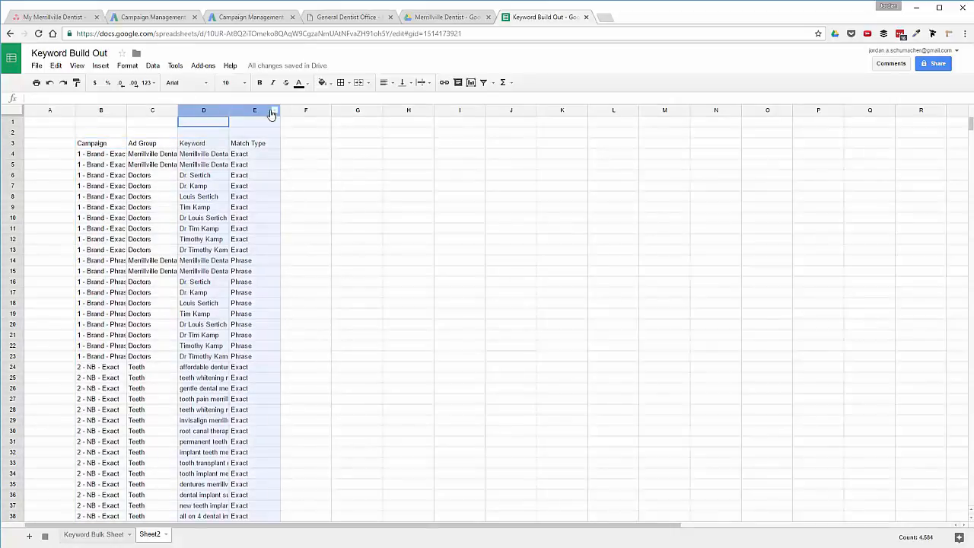
right_click(256, 111)
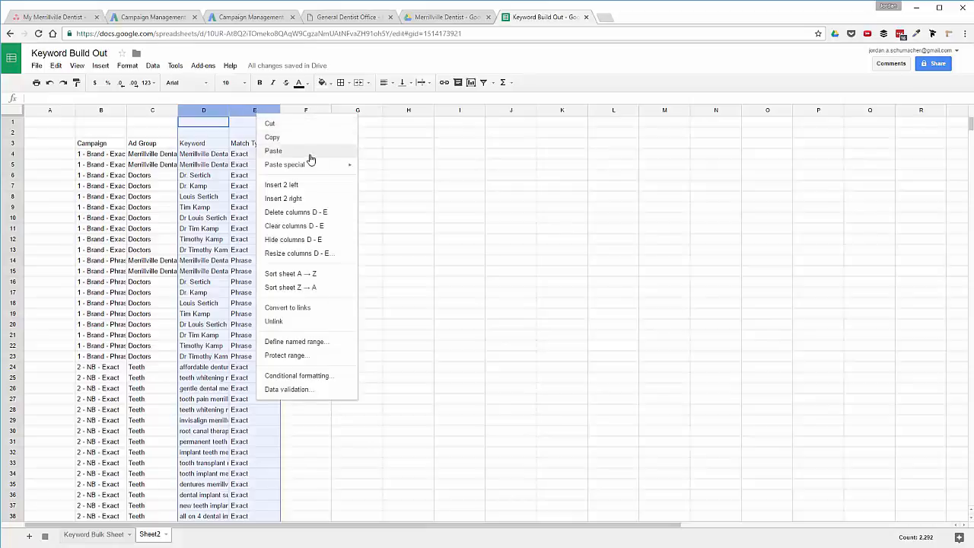
click(309, 216)
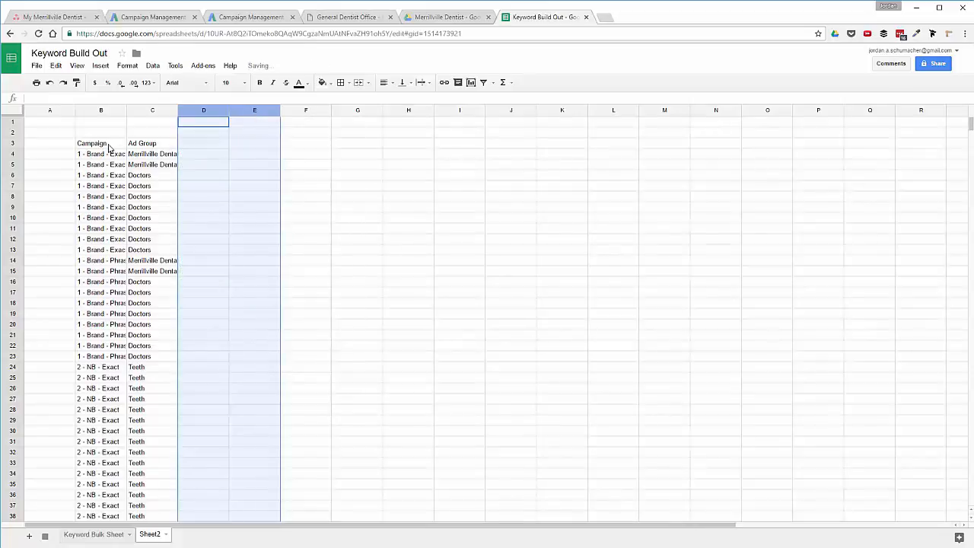
drag(109, 148, 148, 149)
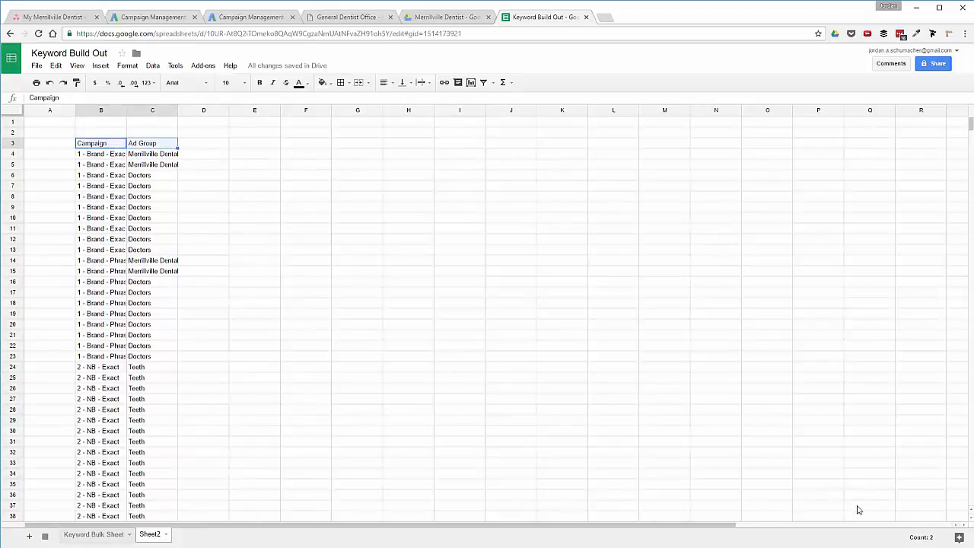
key(ctrl+z)
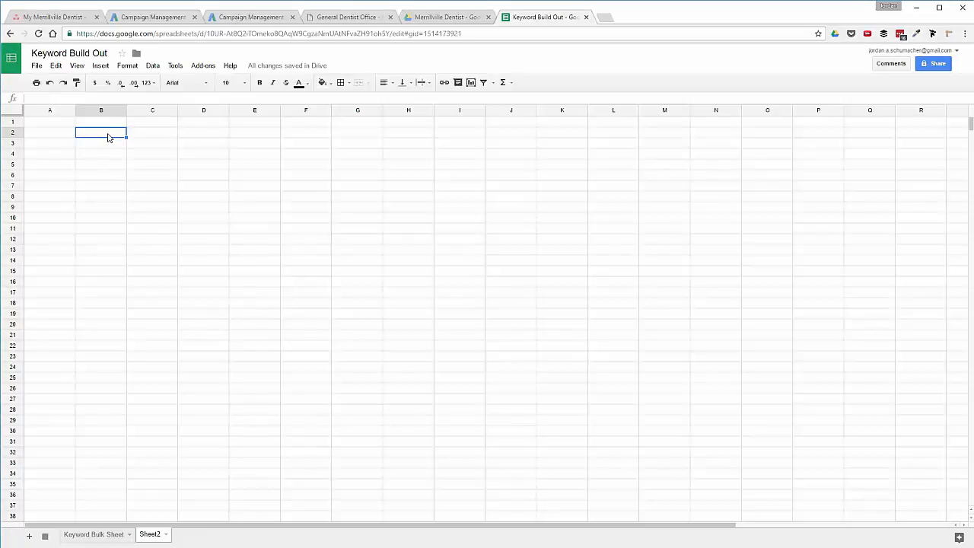
Enter the headings Campaign, Ad Group, Headline 1, Headline 2 and Text across B2:F2.
text(Campaign)
key(Tab)
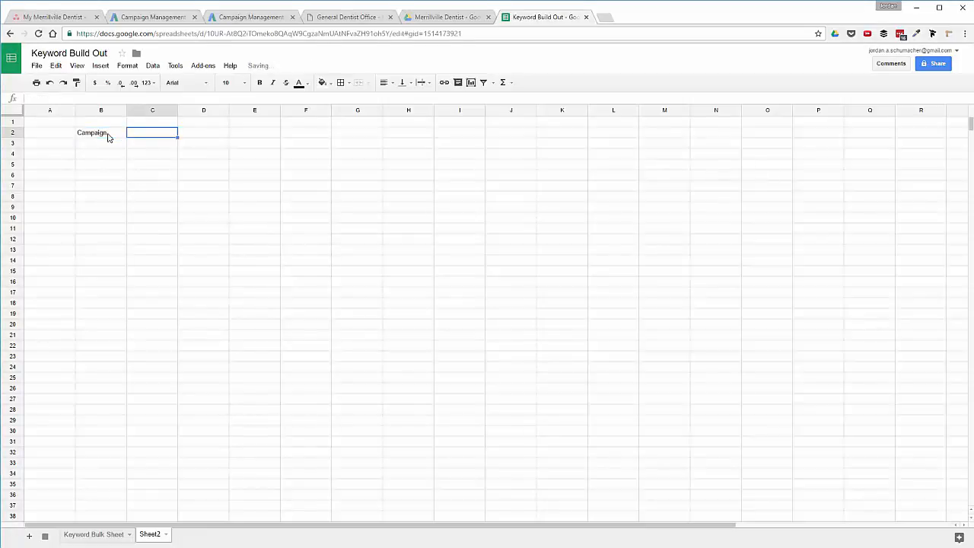
text(Ad Group)
key(Tab)
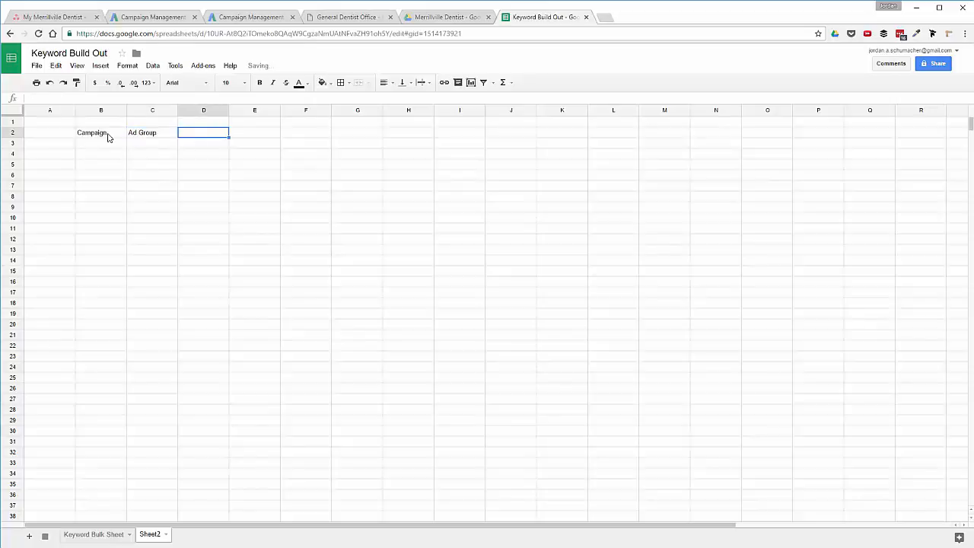
text(Heal)
text(line 1)
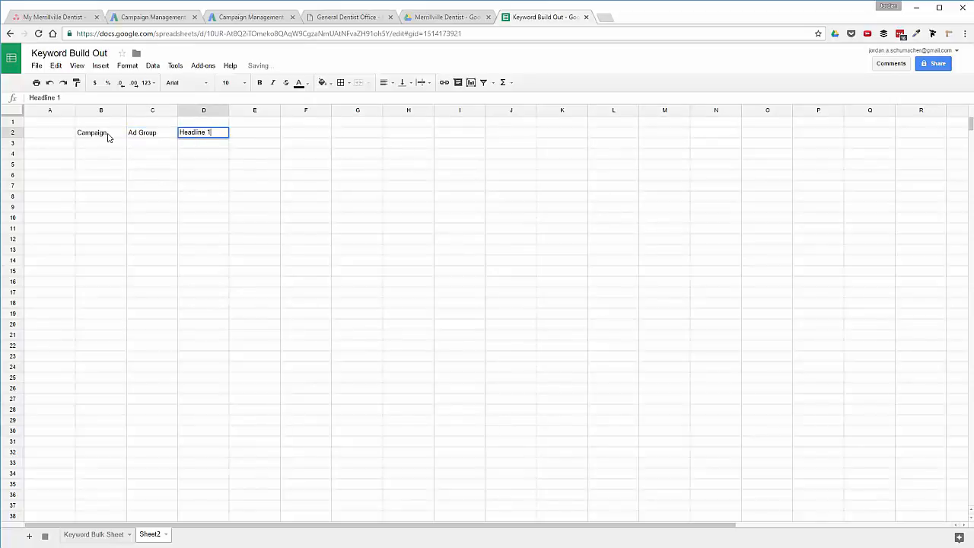
key(Tab)
text(D)
text(eadline 2)
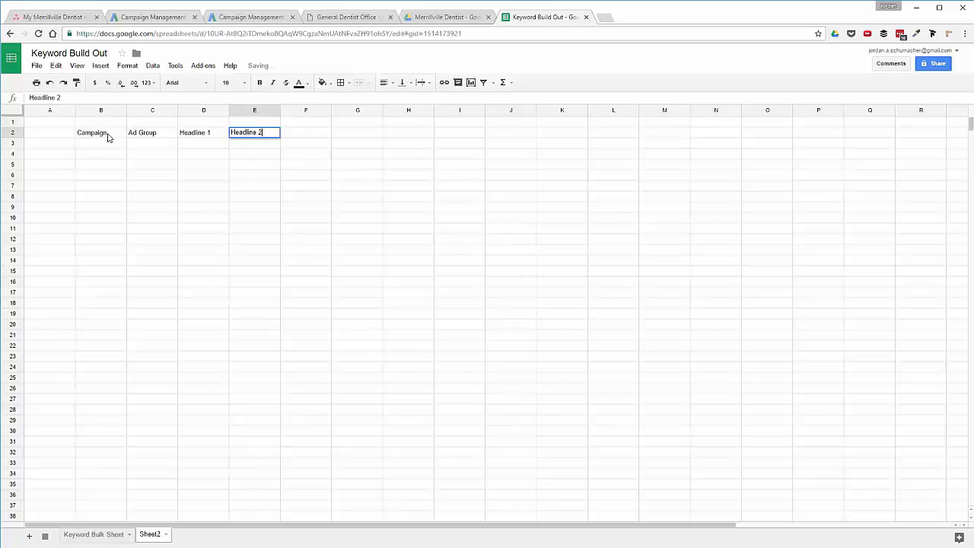
key(Tab)
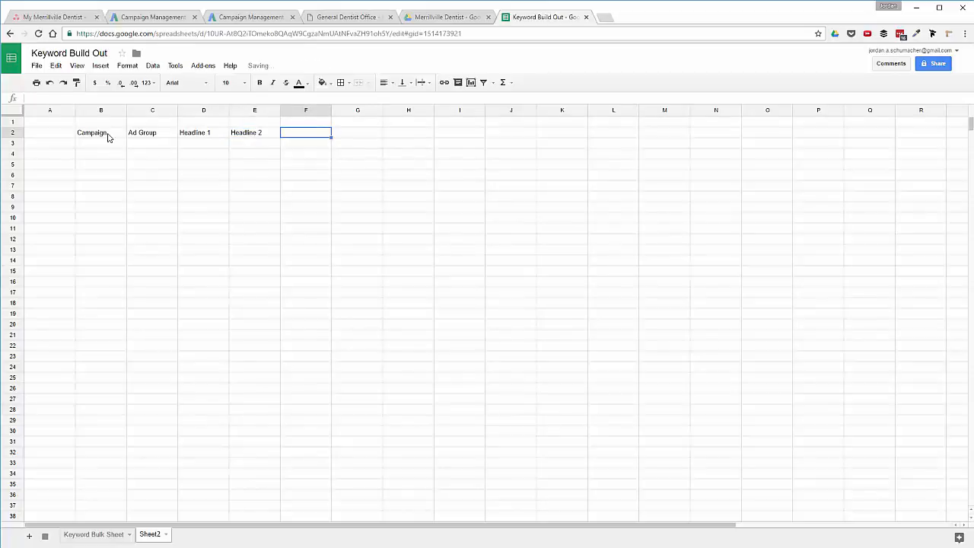
text(Text)
key(Tab)
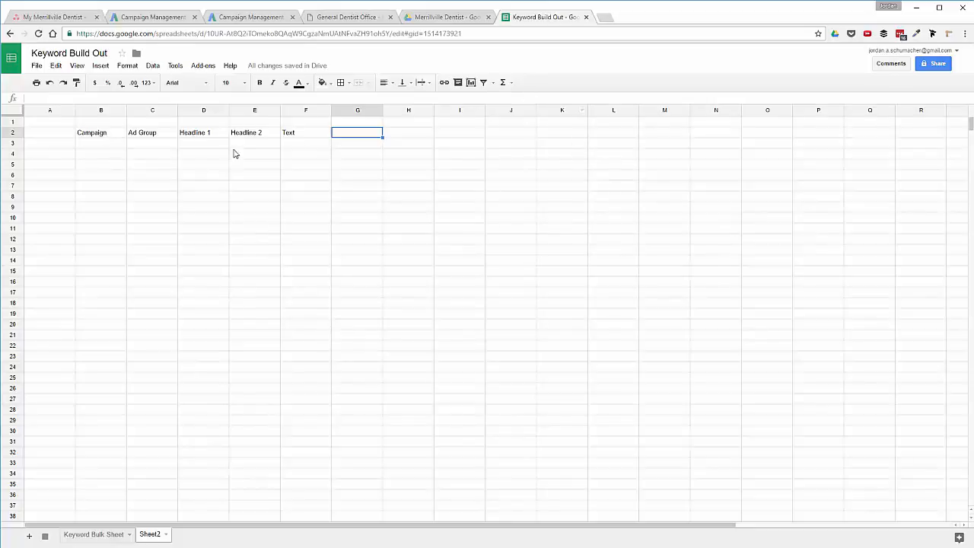
click(115, 537)
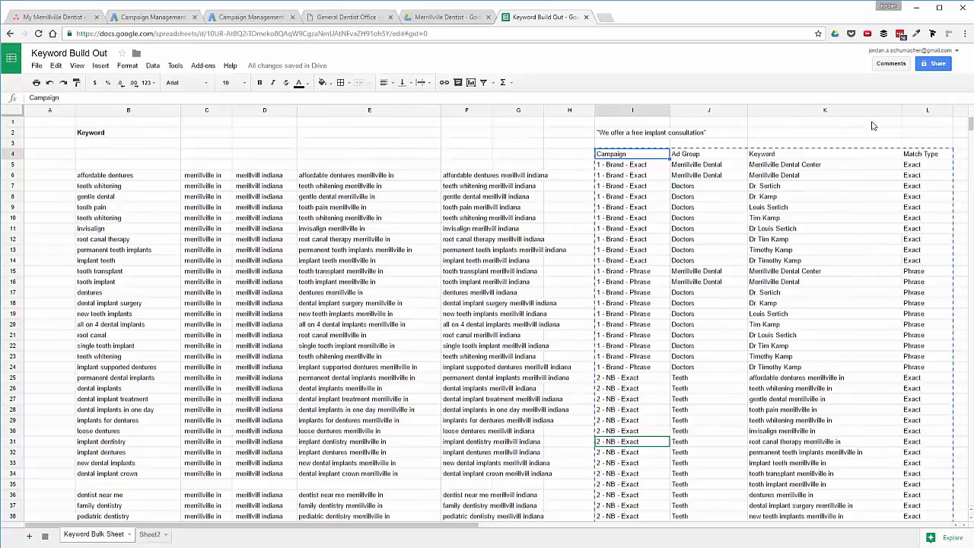
Label cell M4 beside Match Type 'Keyword URL' and scroll through the data to check it.
scroll(873, 173, right, 10)
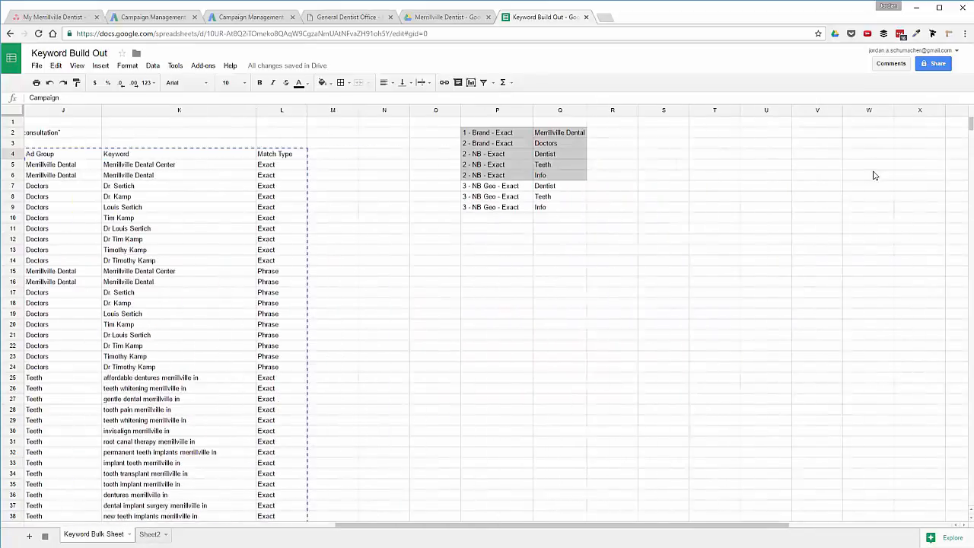
scroll(837, 169, left, 8)
click(822, 155)
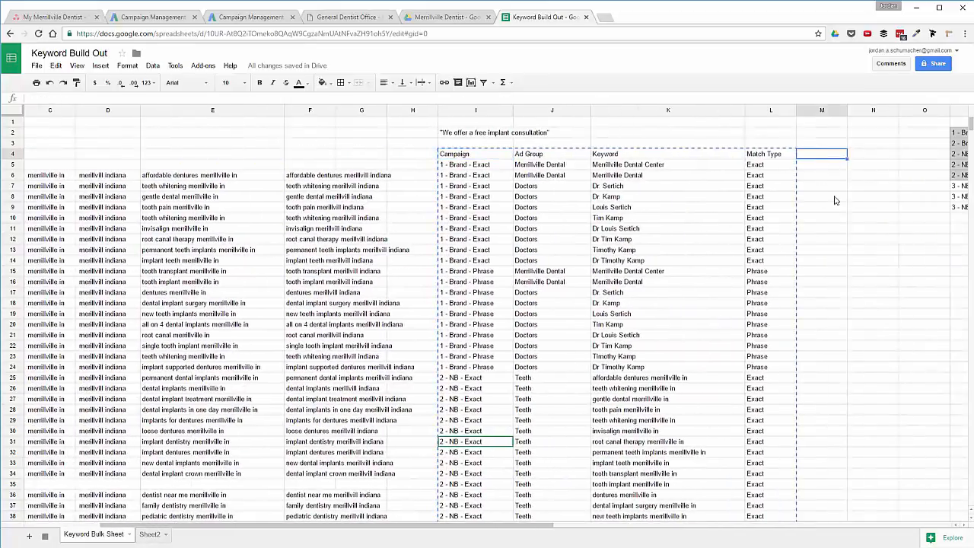
key(Escape)
text(Ke)
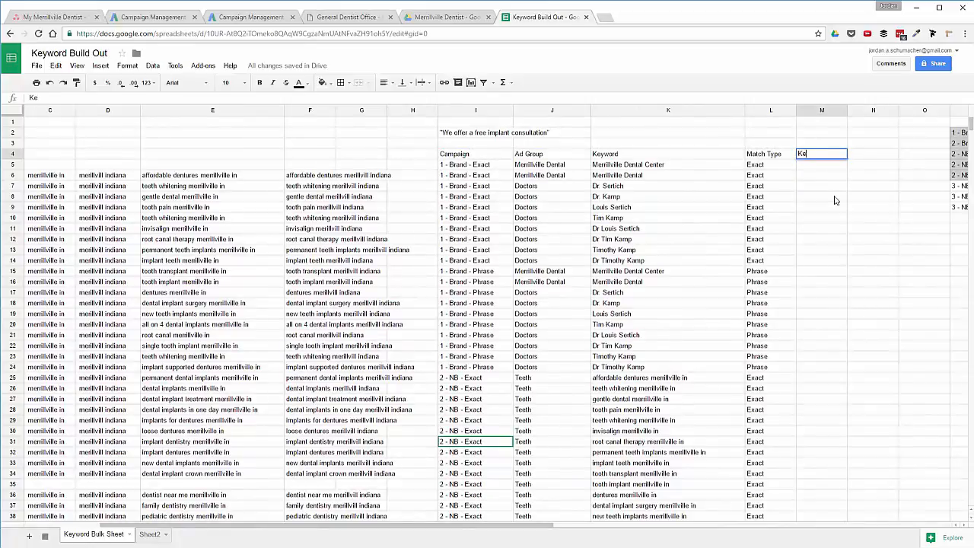
text(yword URL)
key(Return)
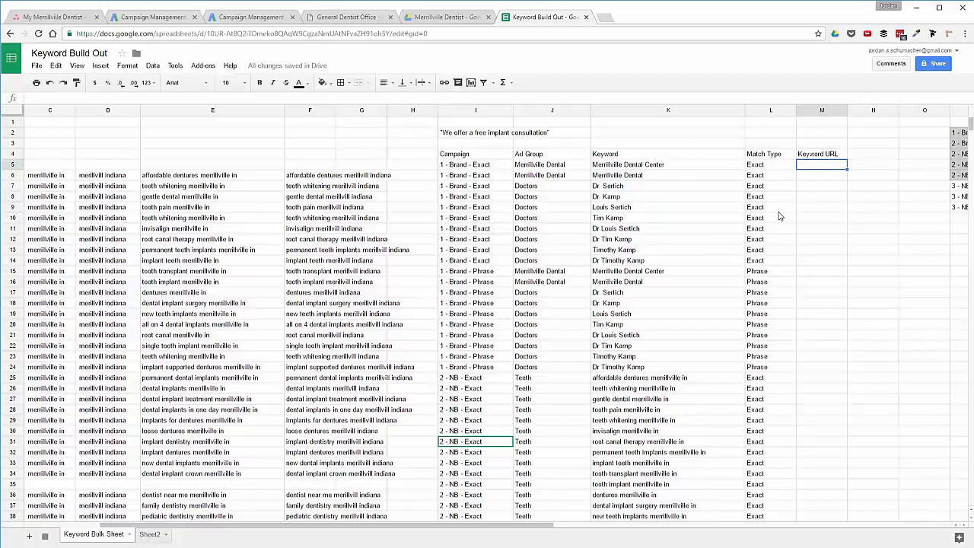
scroll(726, 240, down, 10)
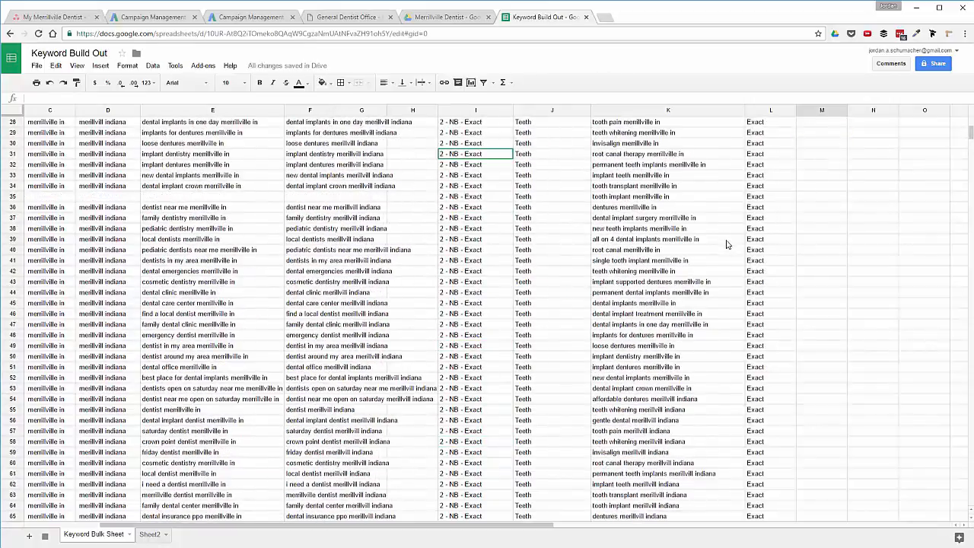
scroll(726, 242, up, 10)
scroll(726, 242, down, 10)
scroll(726, 244, up, 10)
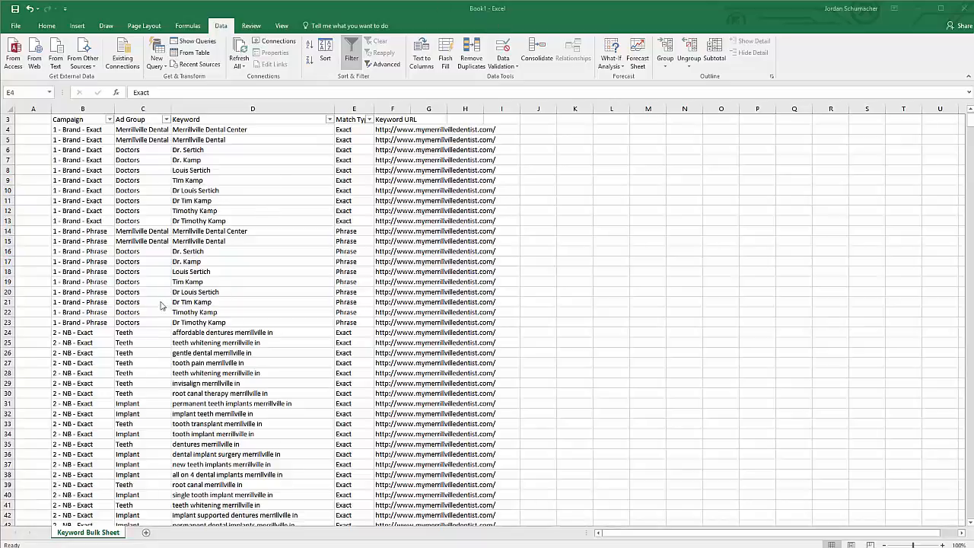
click(84, 123)
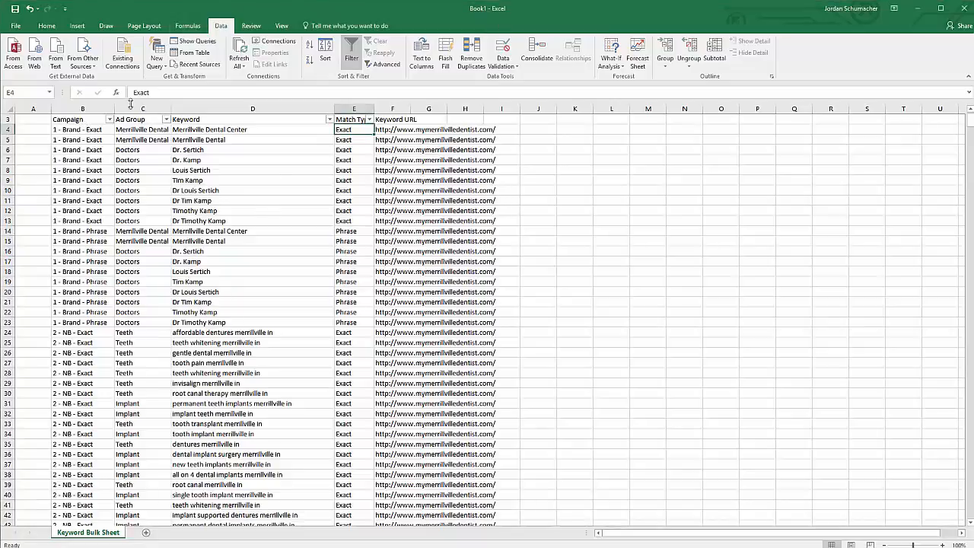
click(101, 119)
key(Right)
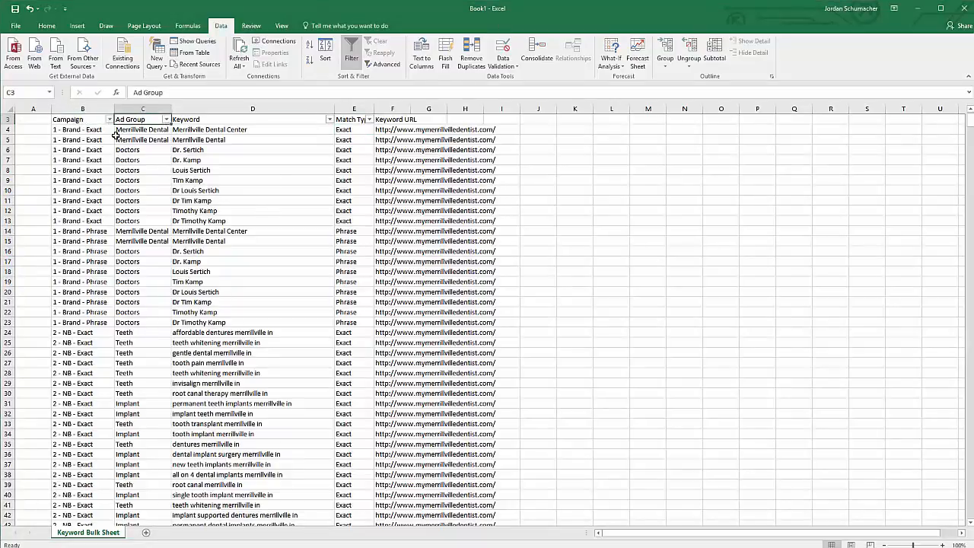
key(Right)
key(Right)
key(Right)
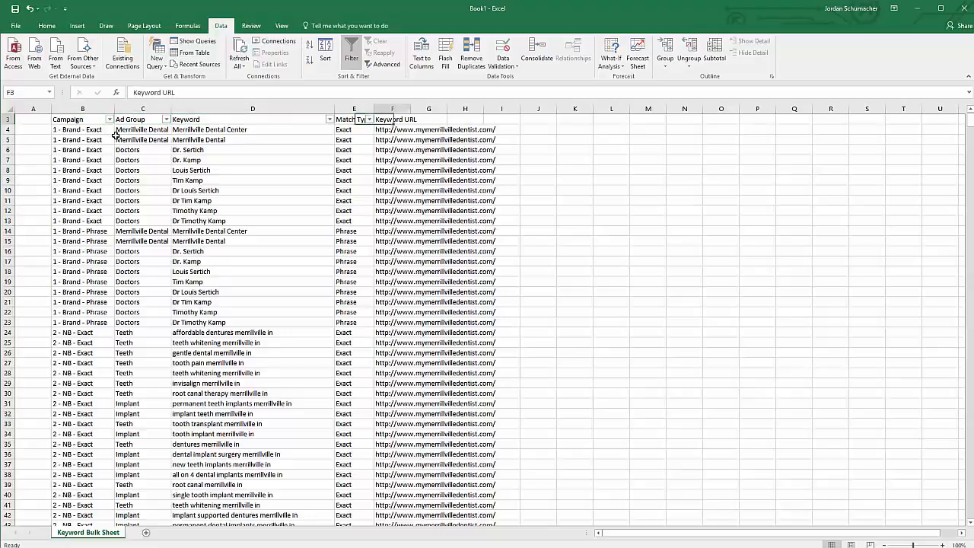
key(ctrl+Down)
click(115, 134)
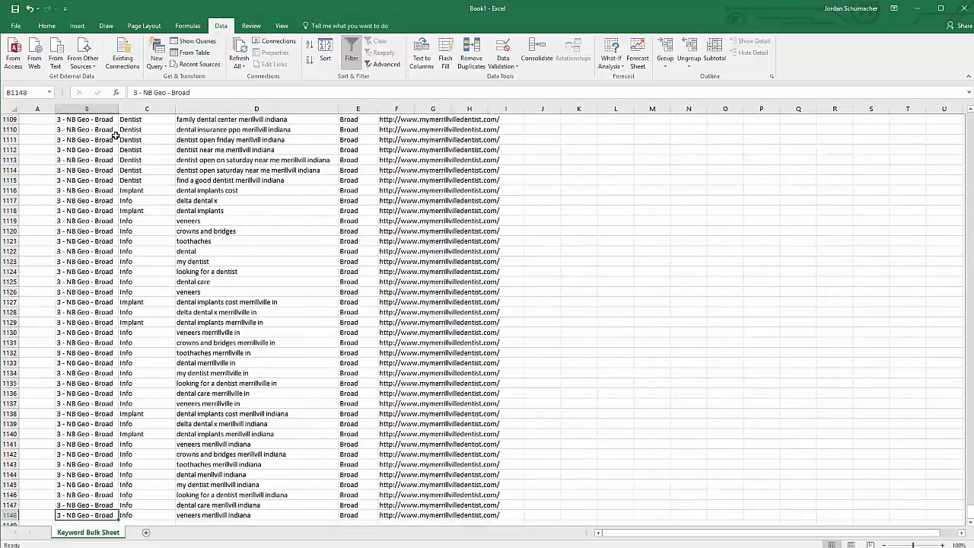
key(ctrl+Up)
key(Down)
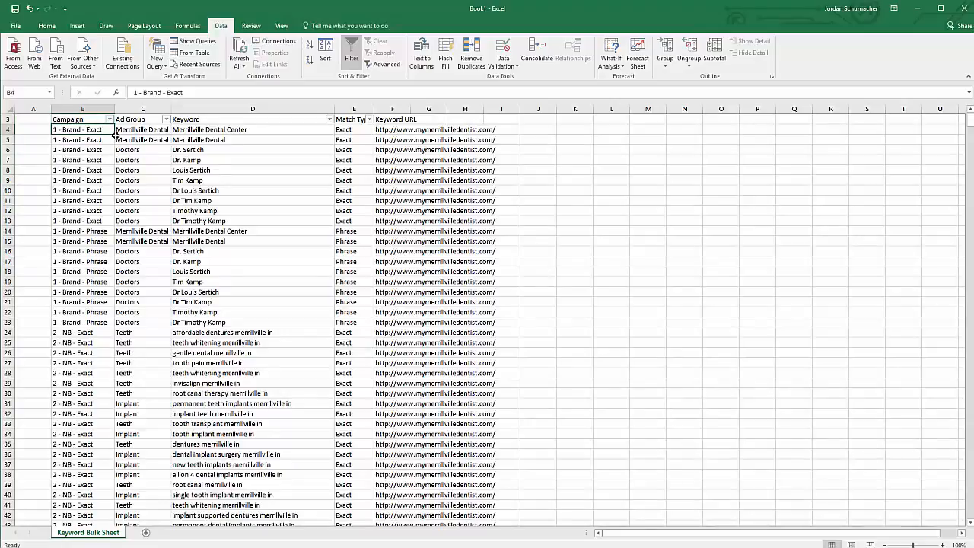
key(Right)
key(Right)
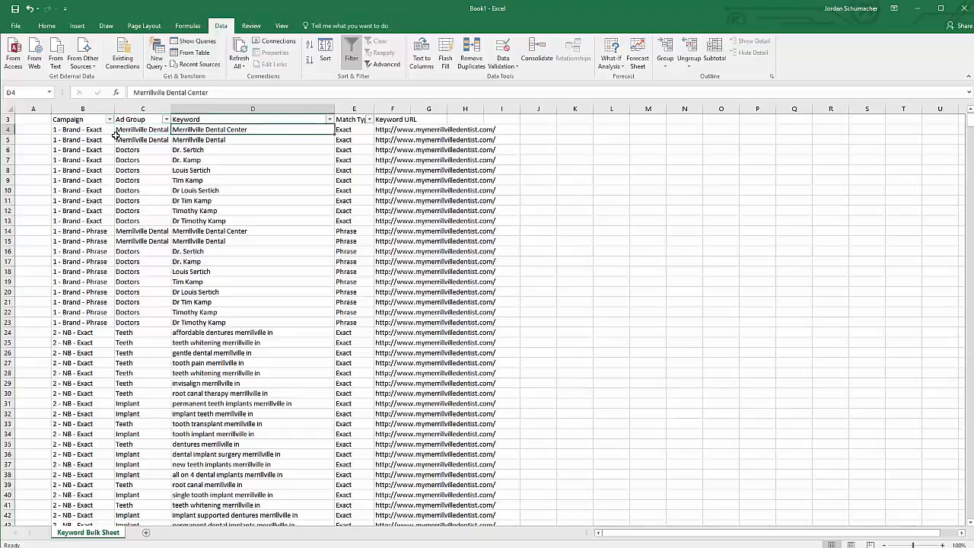
key(Left)
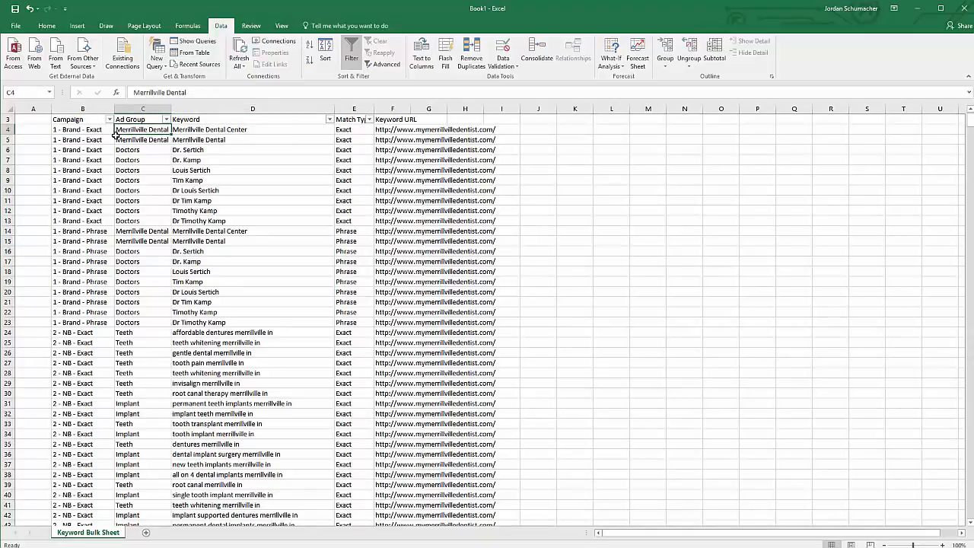
key(Down)
key(Down)
key(Down)
key(Down)
key(Down)
key(Down)
key(Down)
key(Down)
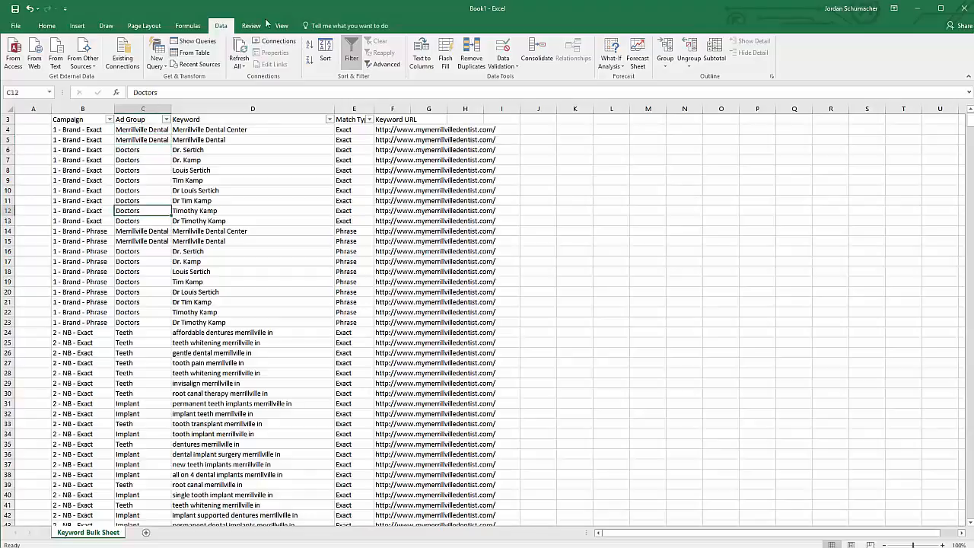
Filter the Keyword column to 'implant' and review the Implant ad group and keyword URL cells.
click(329, 120)
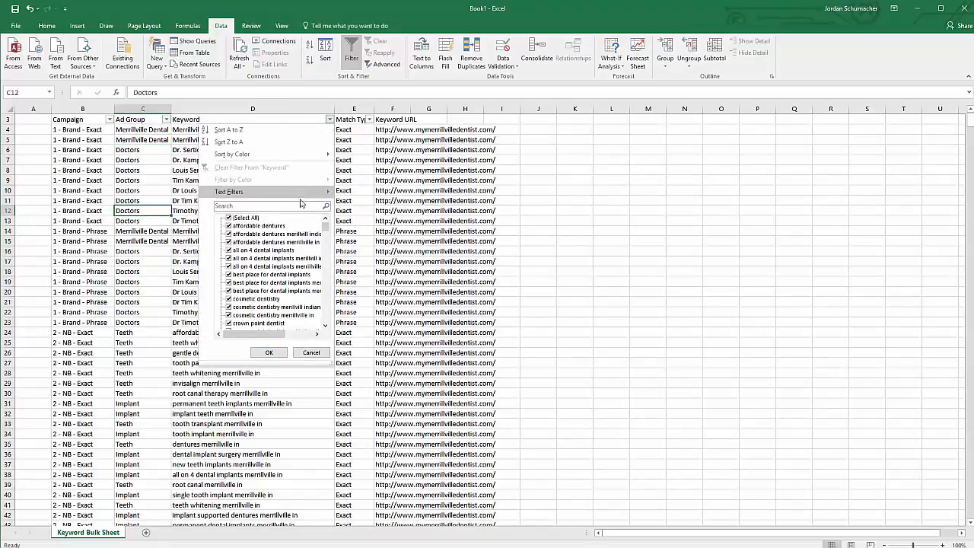
text(imp)
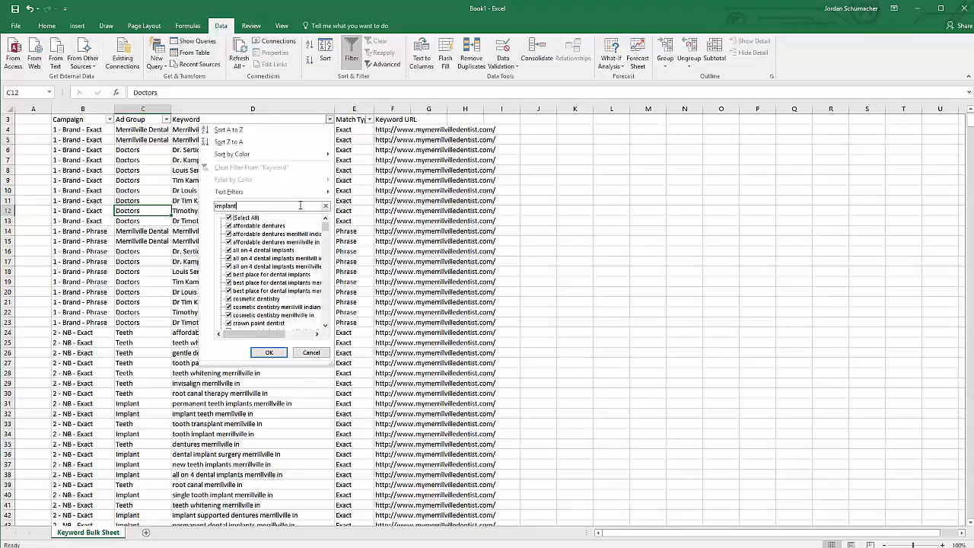
text(lant)
key(Return)
click(140, 131)
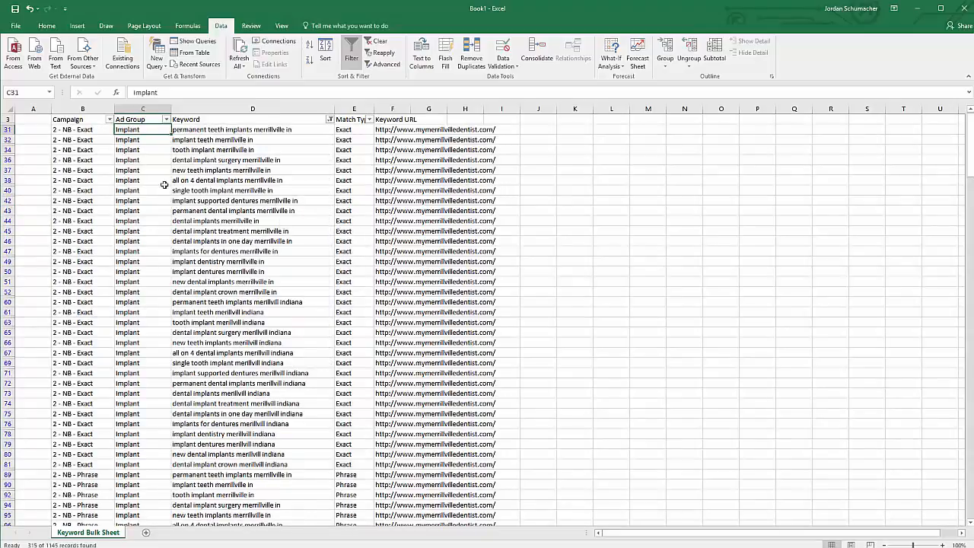
drag(135, 142, 128, 293)
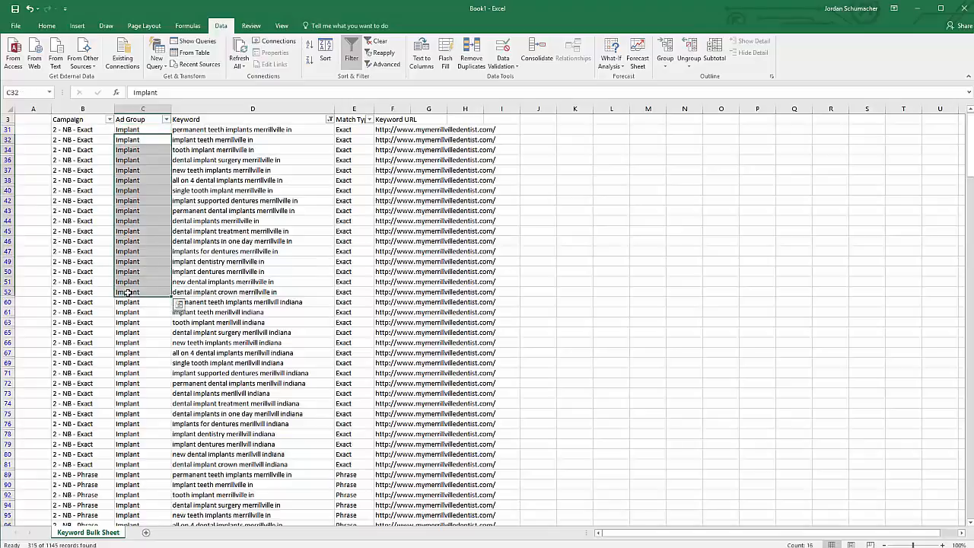
click(192, 201)
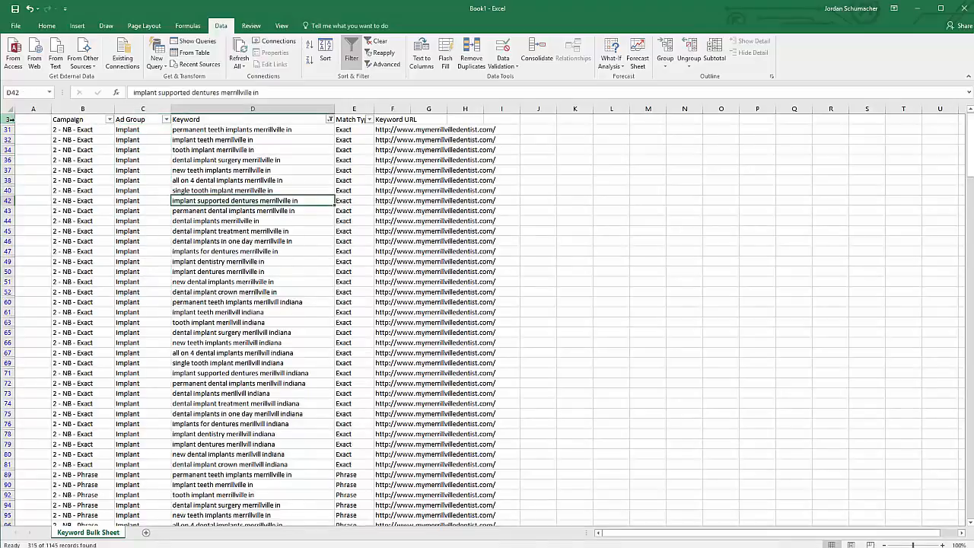
drag(402, 130, 438, 414)
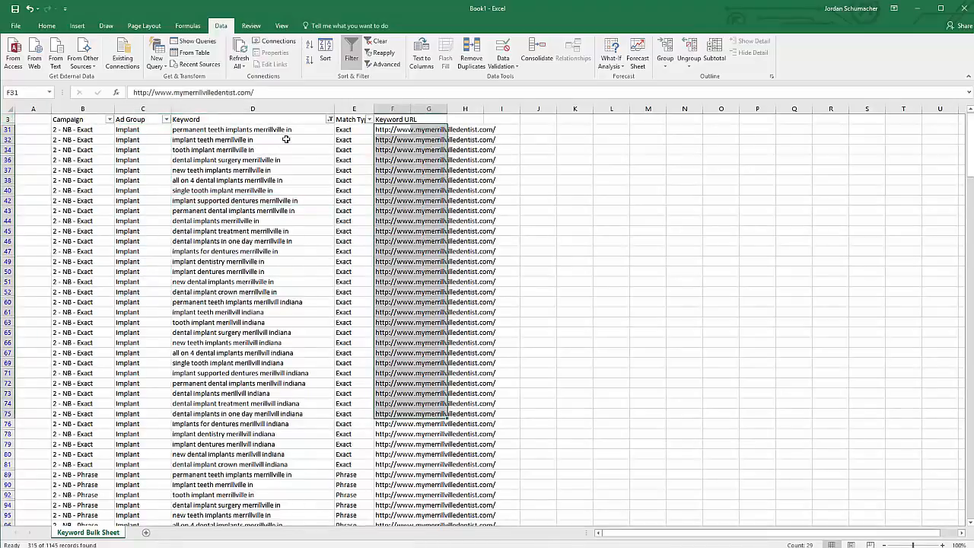
Clear the implant filter so all keyword rows show again.
click(251, 119)
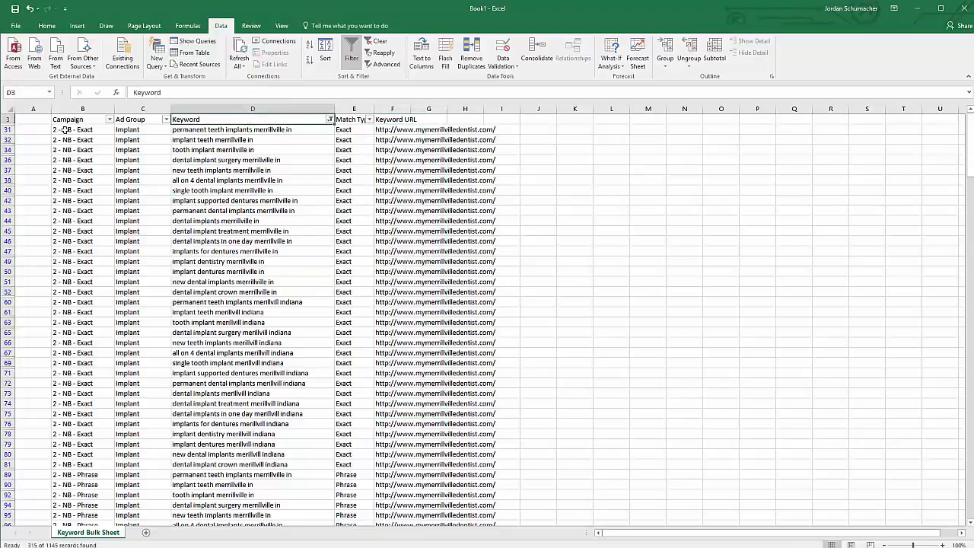
click(8, 118)
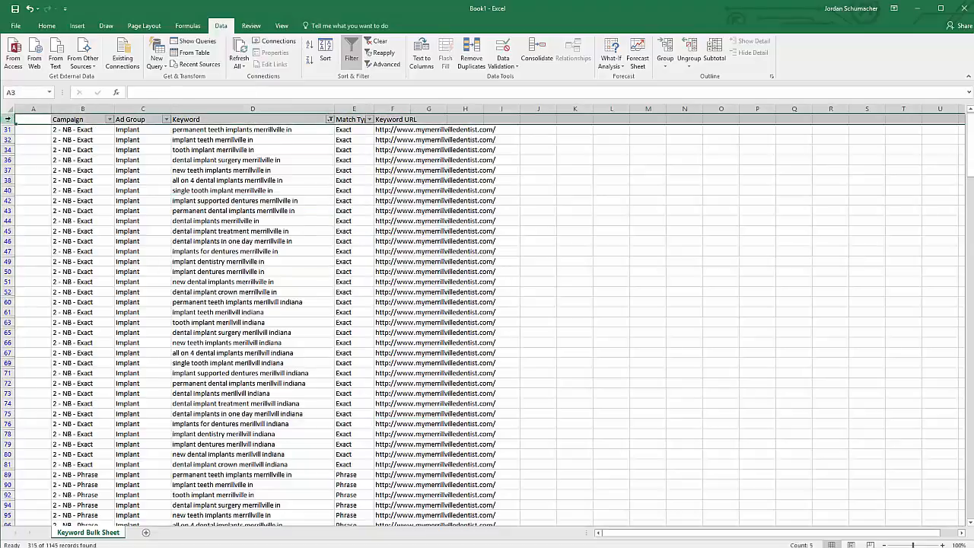
click(376, 41)
drag(394, 129, 417, 438)
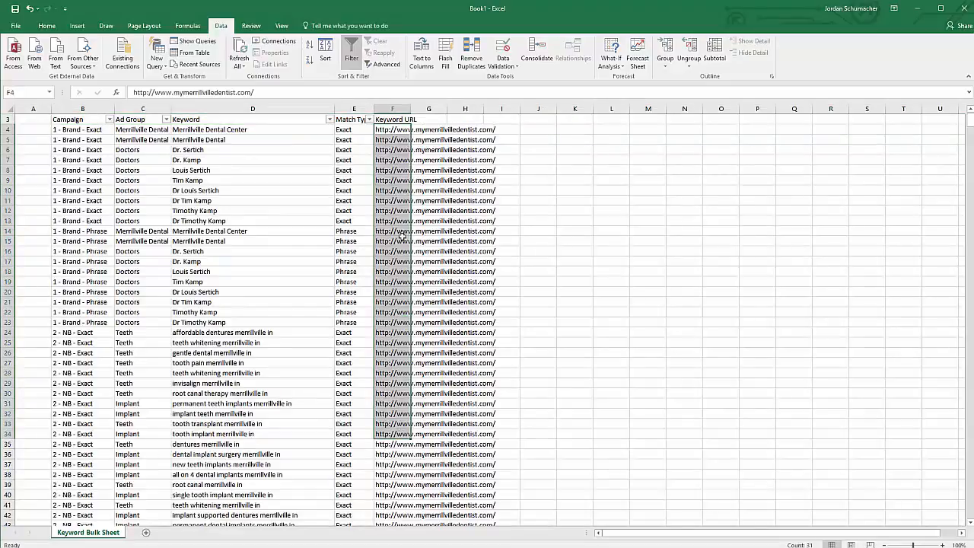
click(90, 119)
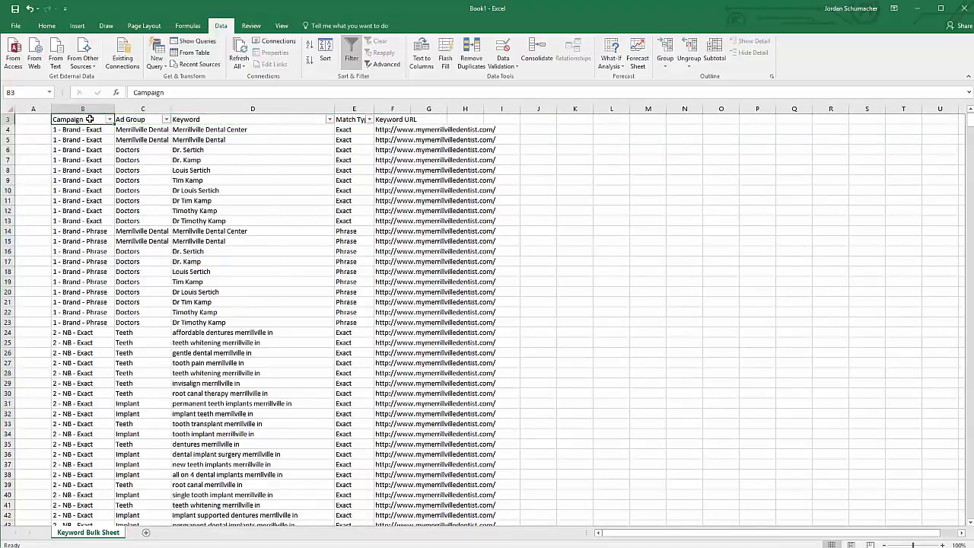
Copy the whole keyword table from B3 and paste it at B2 of a new Sheet3.
key(ctrl+shift+Right)
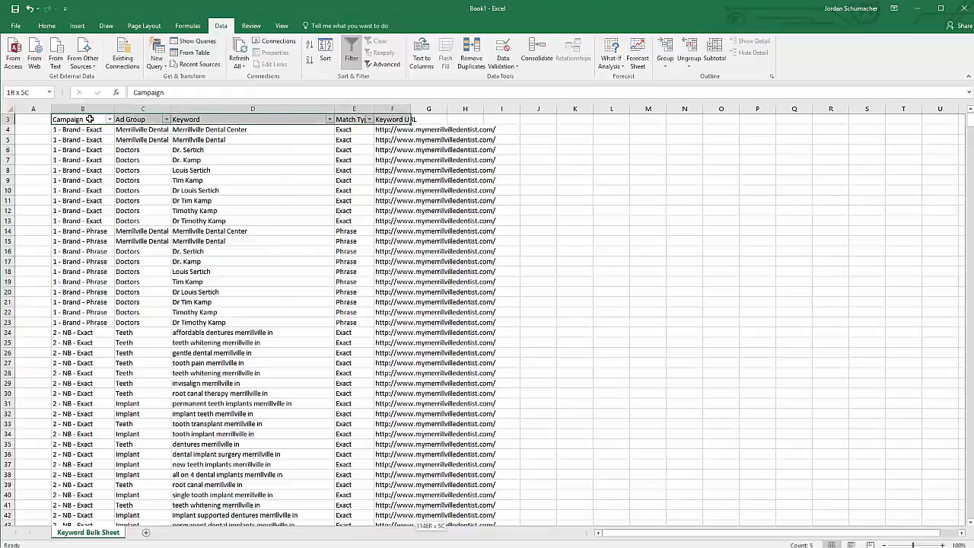
key(ctrl+shift+Down)
key(ctrl+c)
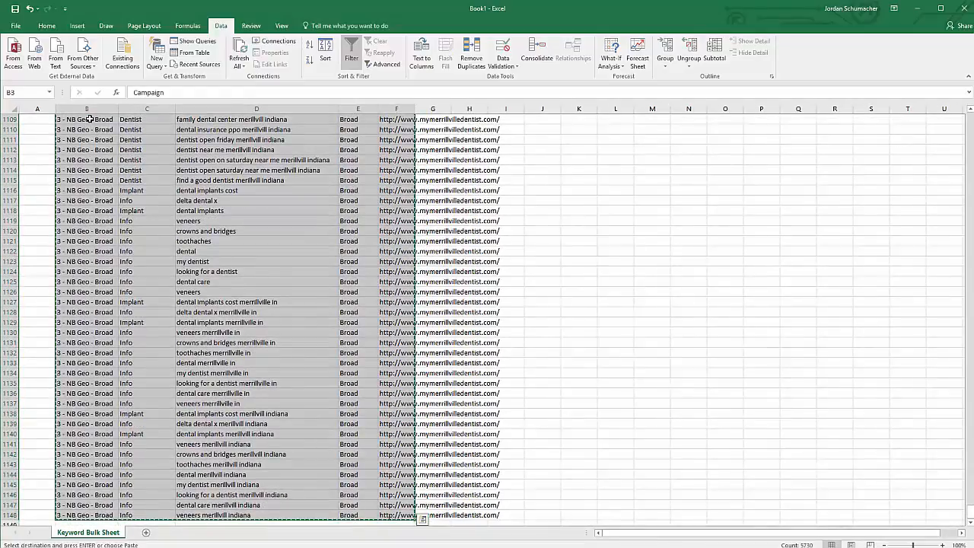
click(145, 531)
click(74, 130)
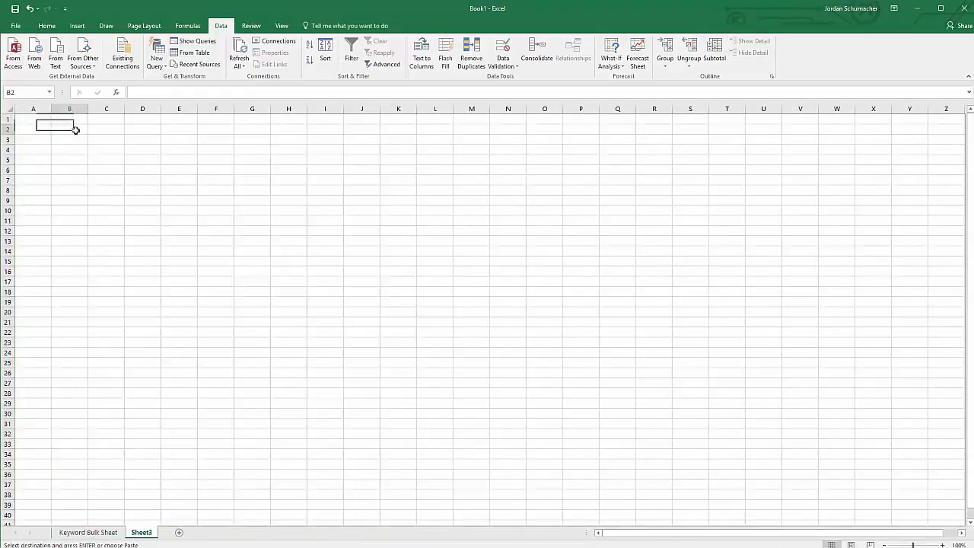
key(ctrl+v)
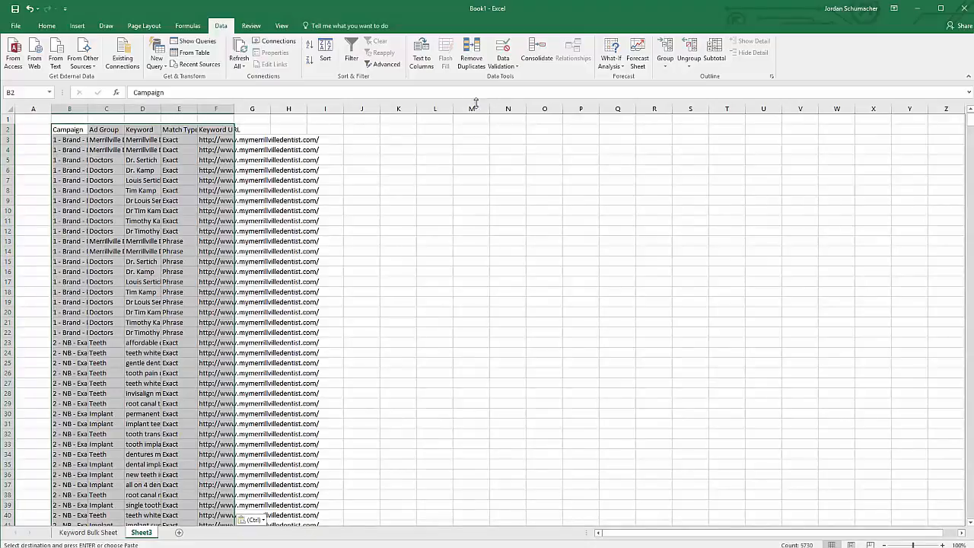
Remove duplicates on Campaign and Ad Group, leaving 28 unique rows, and autofit columns B and C.
click(471, 53)
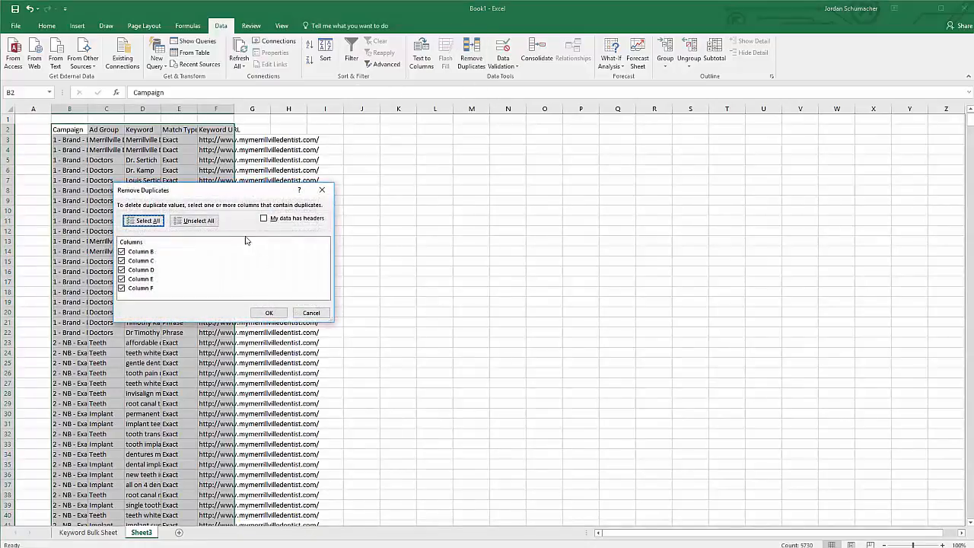
click(264, 218)
click(194, 221)
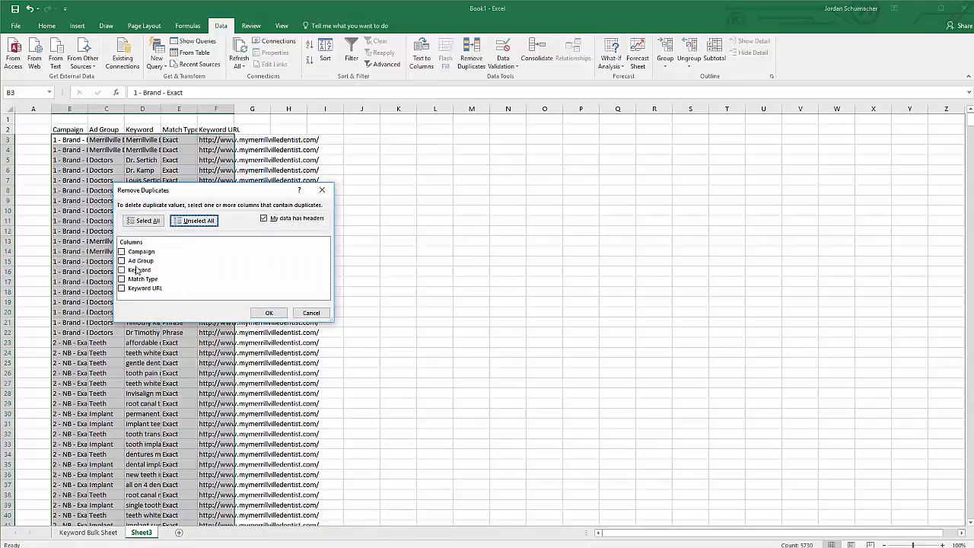
click(122, 253)
click(122, 261)
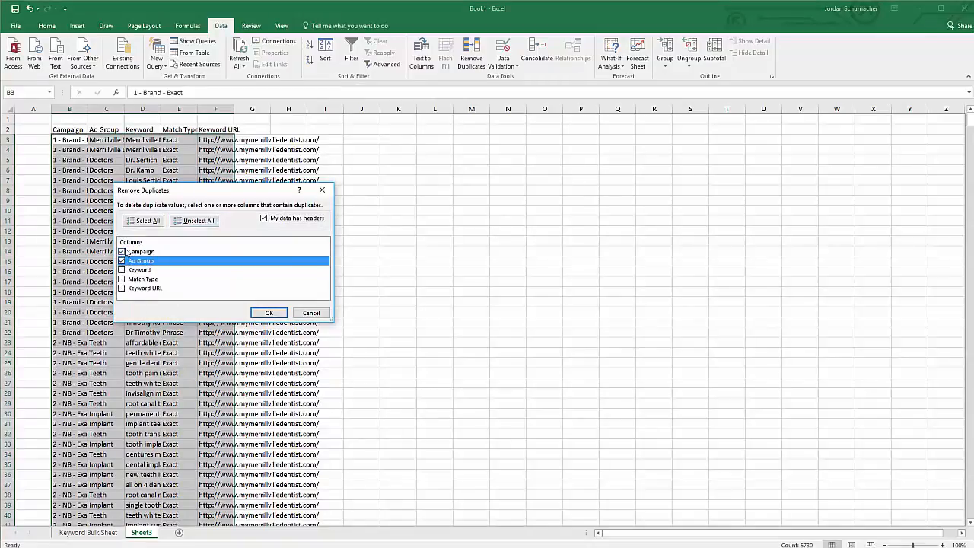
click(268, 313)
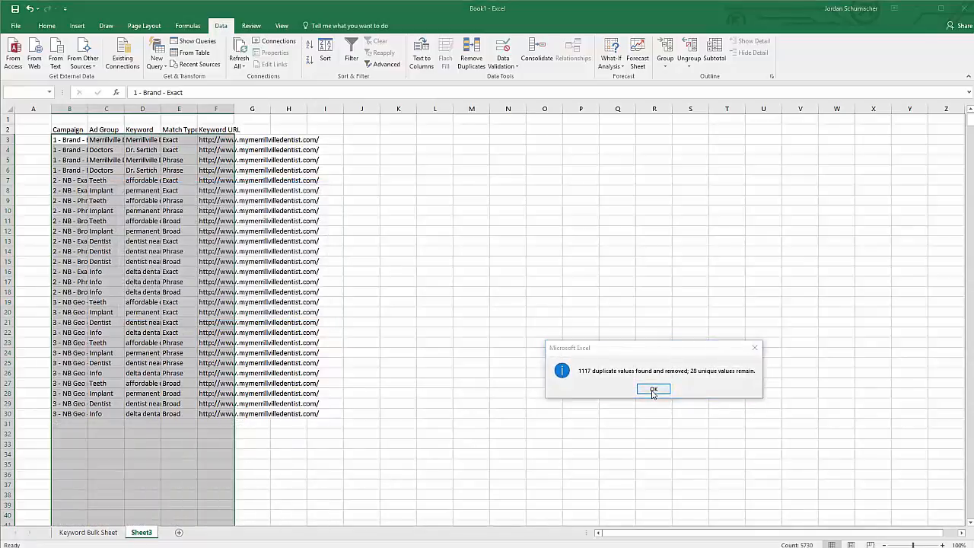
click(653, 390)
double_click(87, 109)
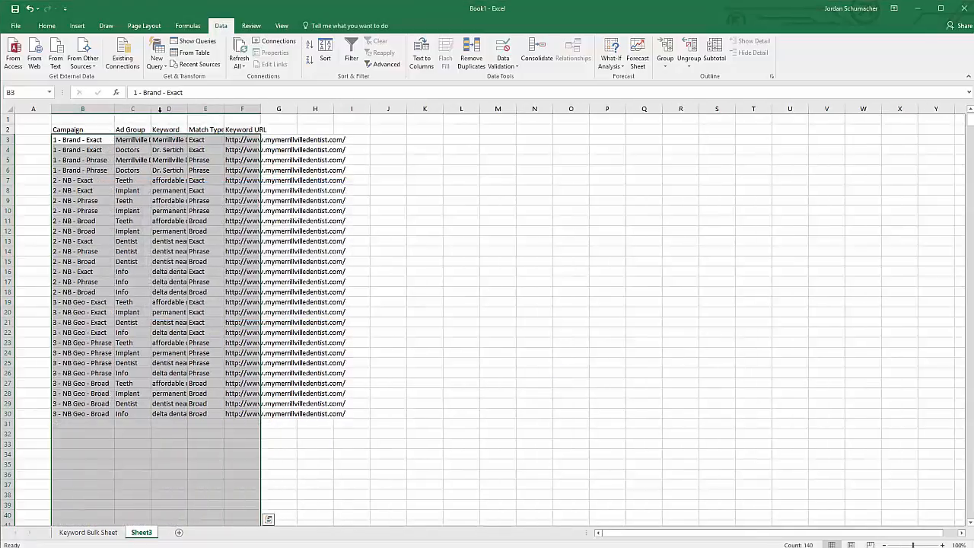
double_click(151, 109)
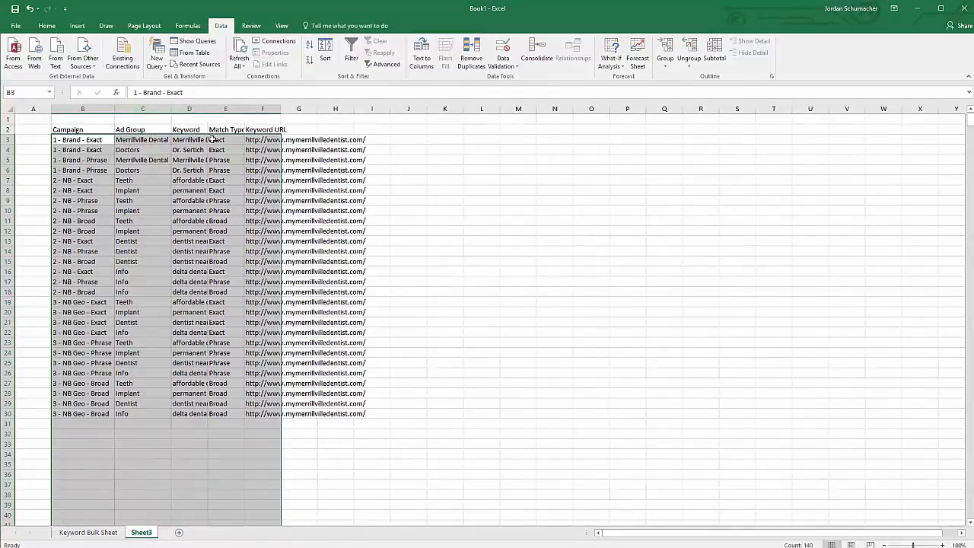
Delete the Keyword, Match Type and URL columns from the sheet.
drag(189, 109, 262, 101)
right_click(262, 107)
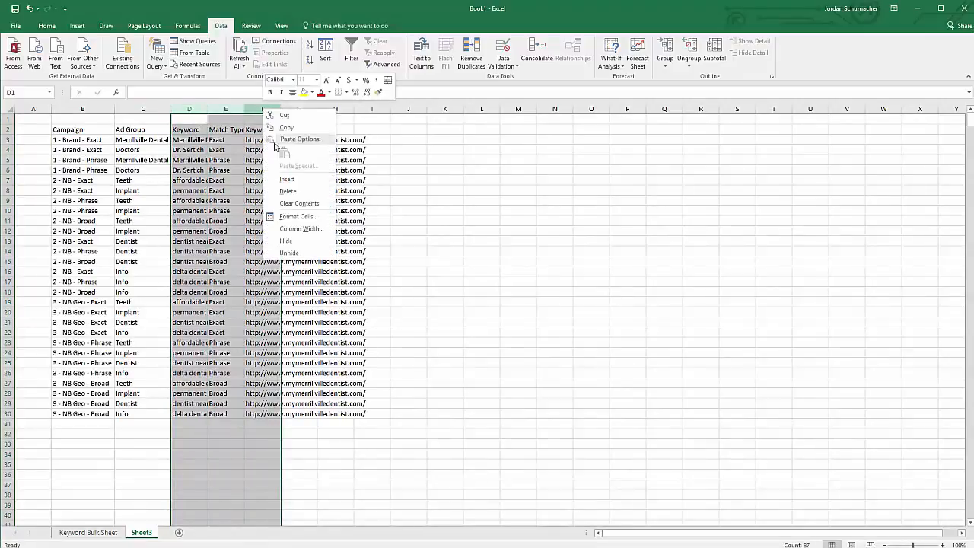
click(293, 190)
click(108, 239)
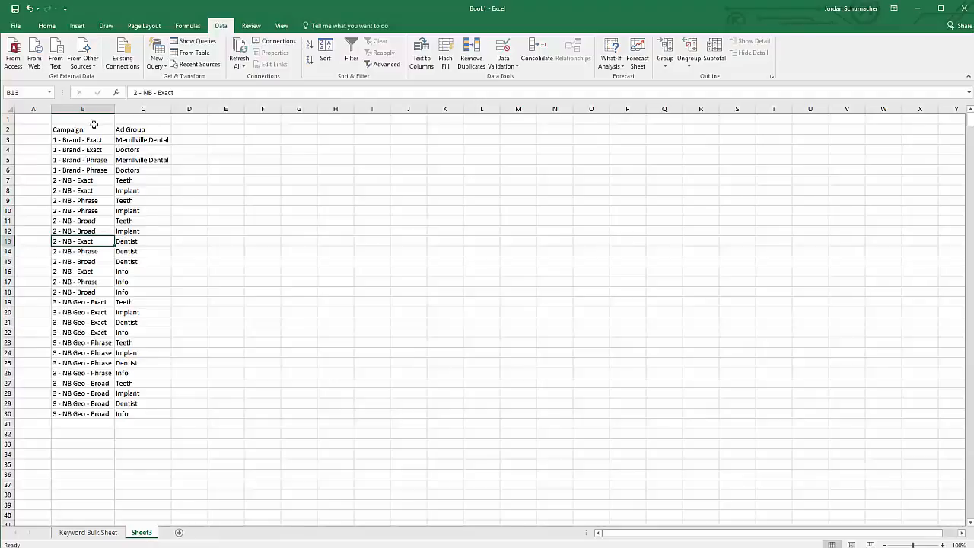
Open Remove Duplicates for the Campaign and Ad Group columns, then close it without removing anything.
drag(110, 109, 152, 109)
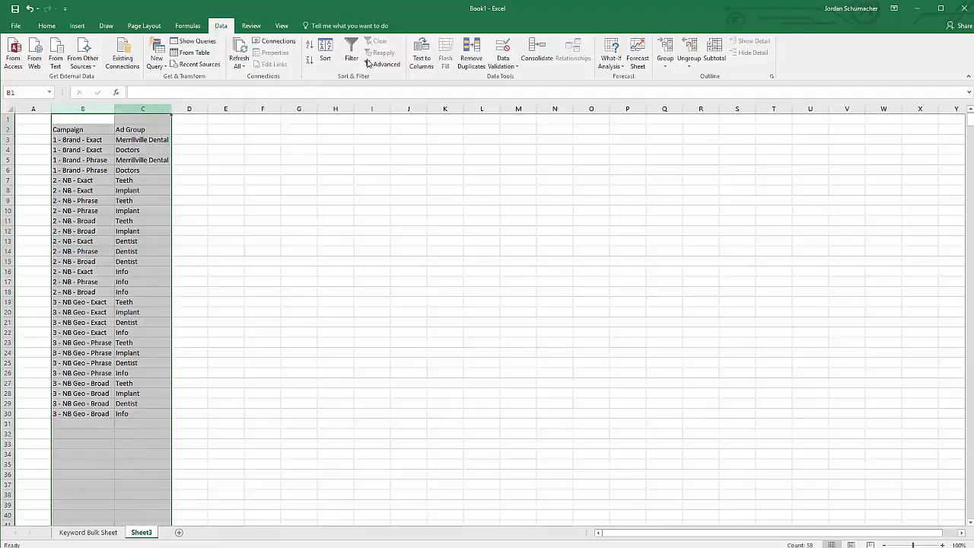
click(471, 50)
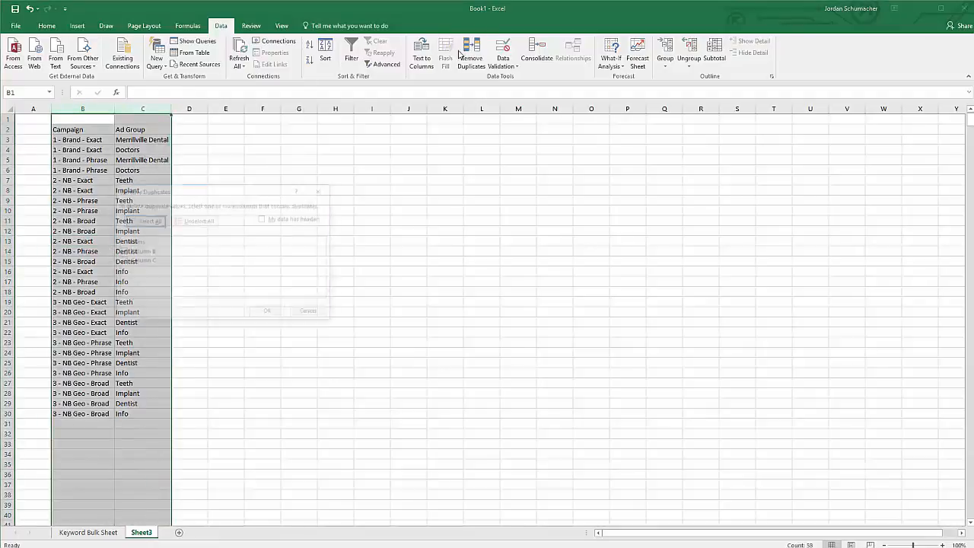
click(264, 219)
click(194, 221)
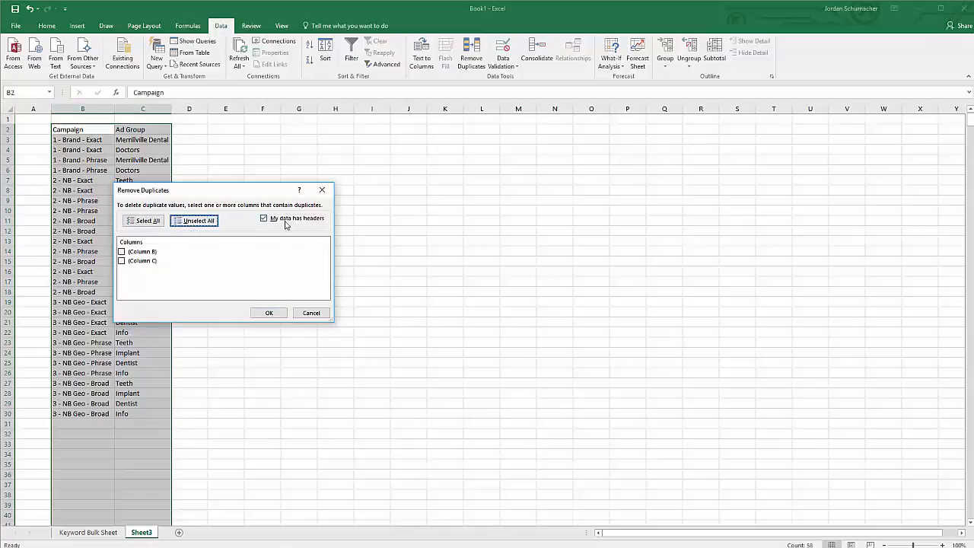
click(311, 313)
Remove duplicate Ad Group rows from rows 2–30, leaving six unique ad groups.
drag(58, 130, 146, 420)
drag(62, 133, 156, 415)
click(471, 53)
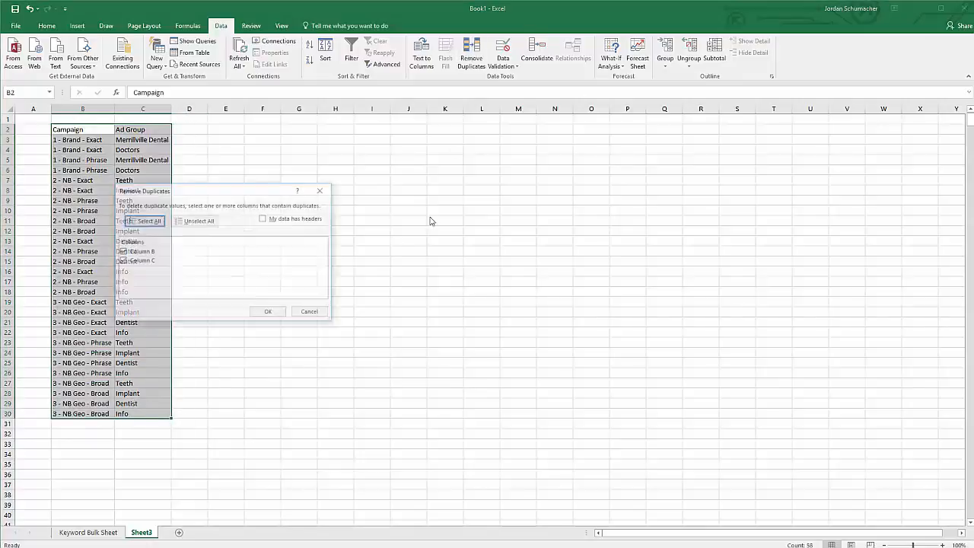
click(264, 218)
click(196, 224)
click(122, 261)
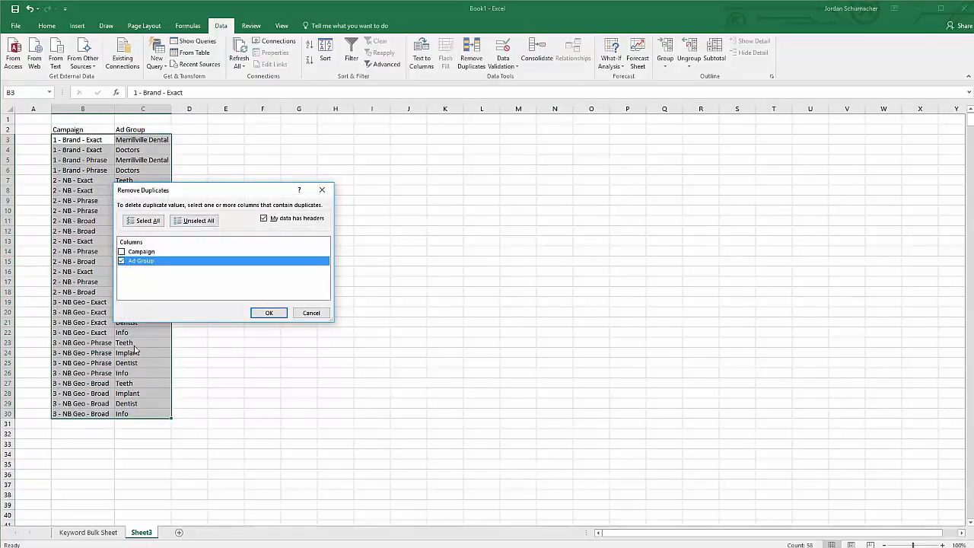
click(270, 314)
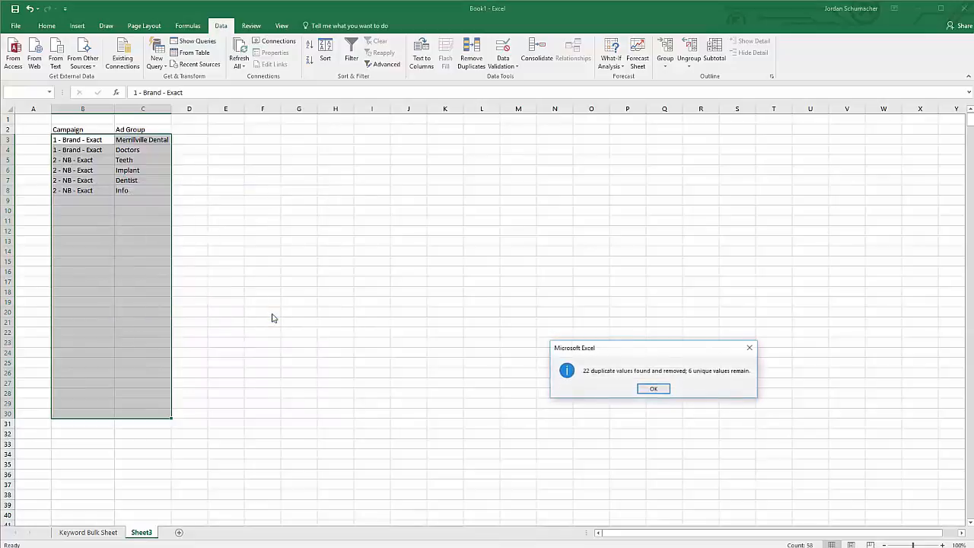
click(656, 391)
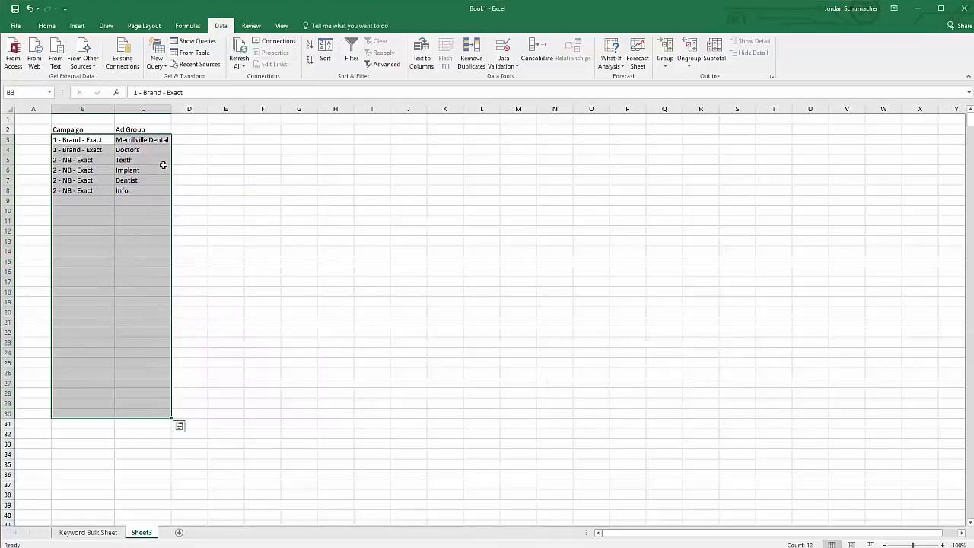
Widen columns B and C so the Campaign and Ad Group names fit.
double_click(115, 108)
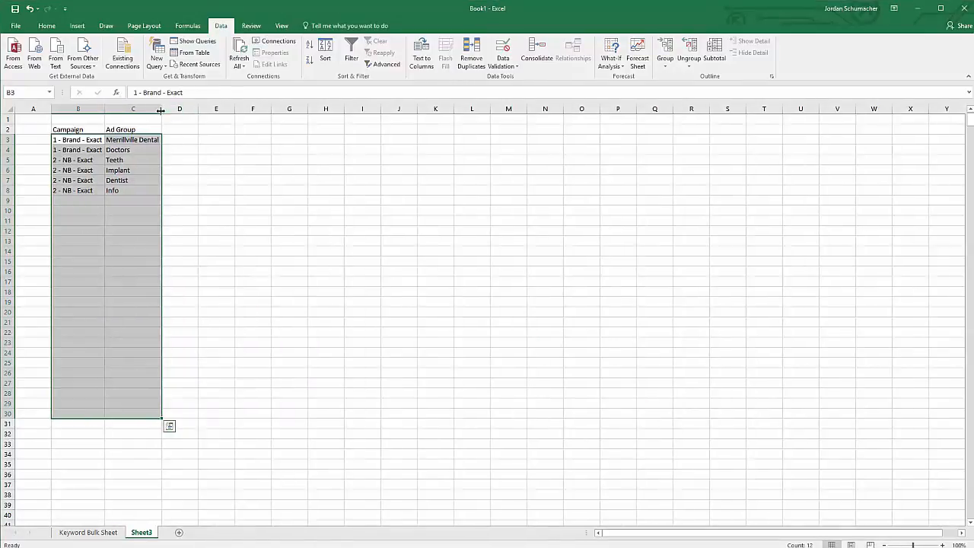
mouse_move(161, 108)
mouse_down()
mouse_move(189, 114)
mouse_move(168, 111)
mouse_up()
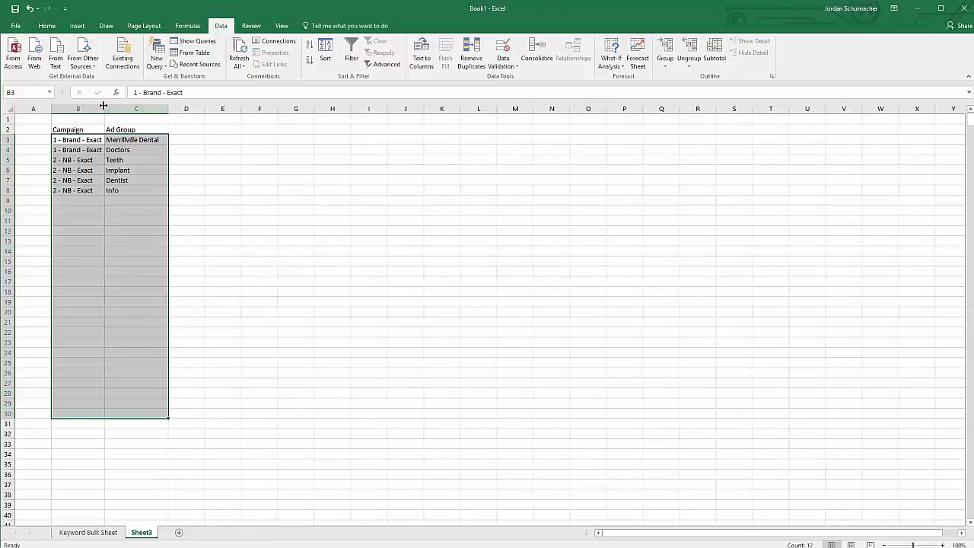
drag(106, 109, 147, 110)
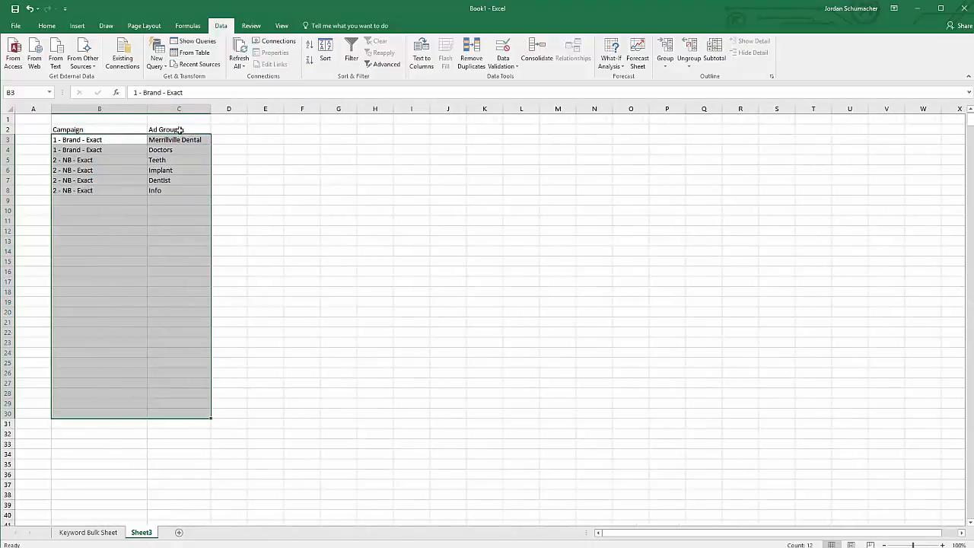
Enter the headers Headline 1, Headline 2, Text and Final URL across D2 to G2.
click(235, 131)
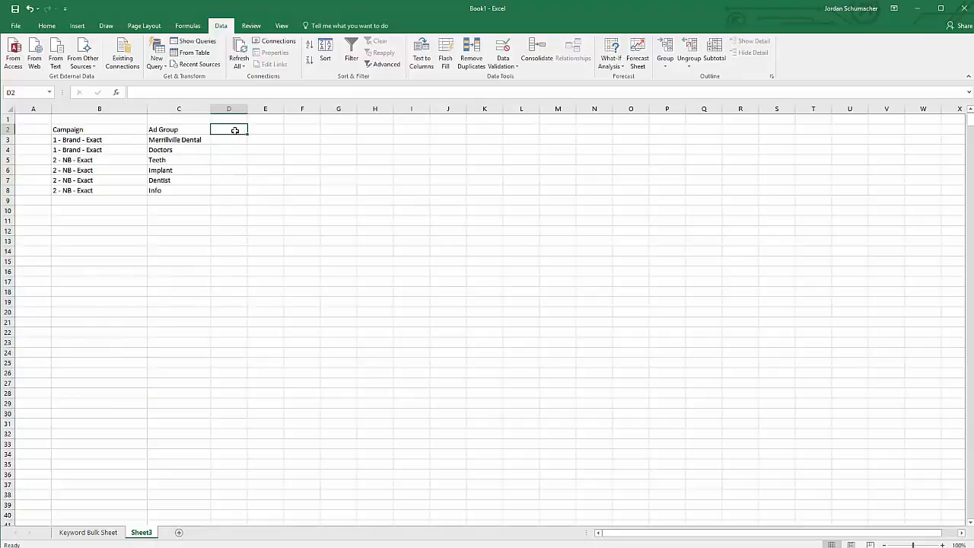
text(Headline 1)
key(Tab)
text(Headline 2)
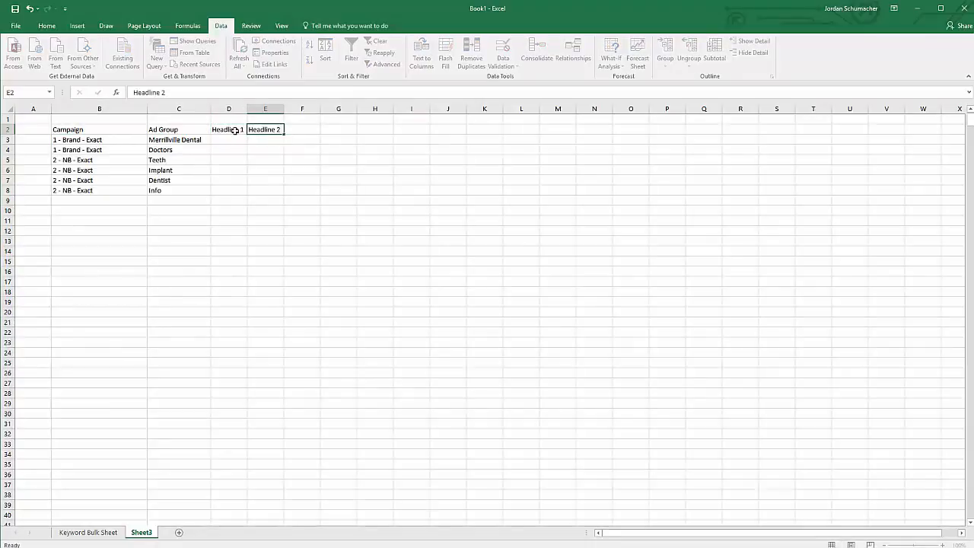
key(Tab)
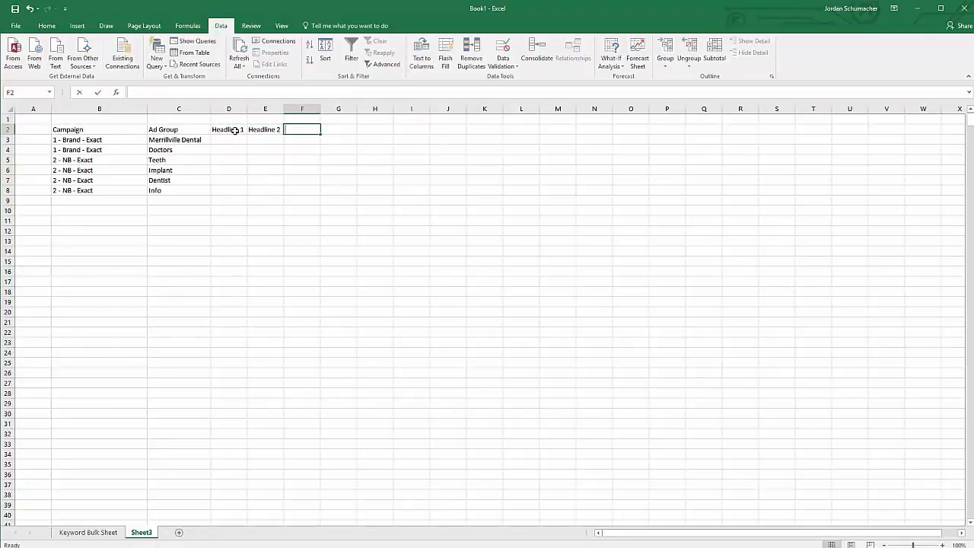
text(Text)
key(Tab)
text(Final)
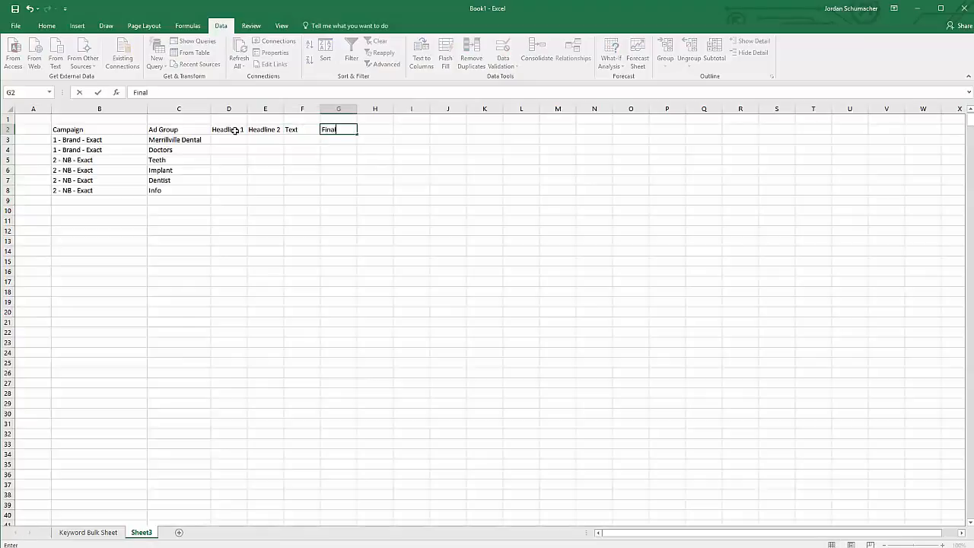
text( URL)
key(Tab)
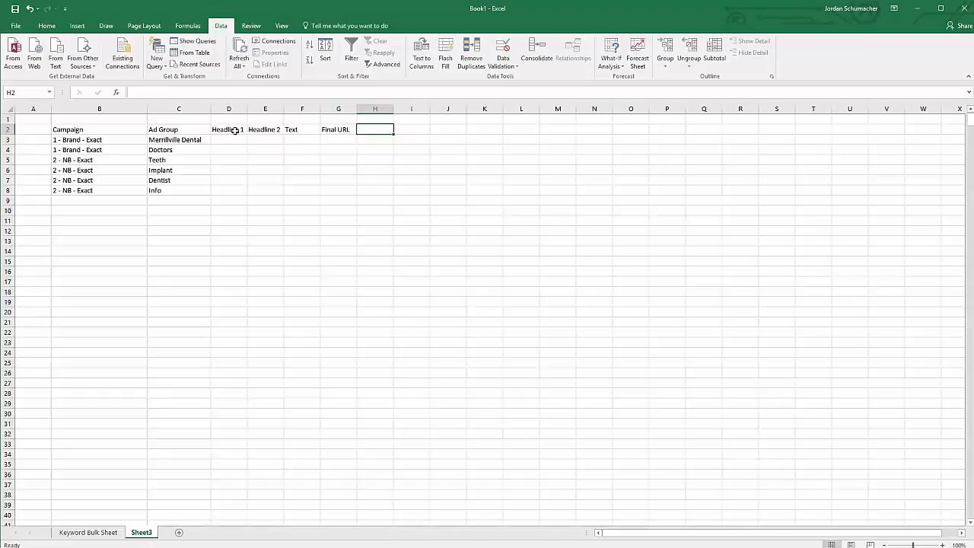
Widen the Headline 1 column and review both Implant ads' headlines and description text.
drag(247, 109, 370, 109)
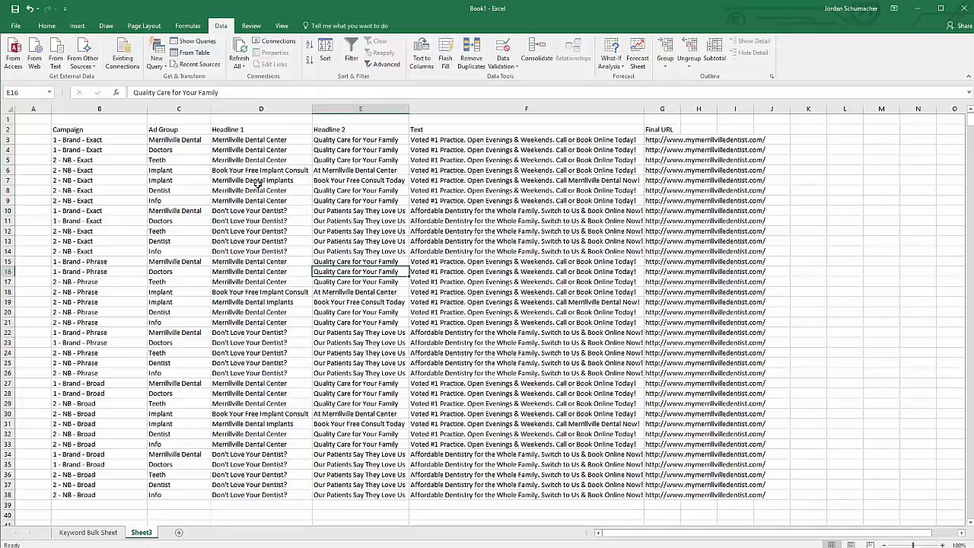
click(251, 181)
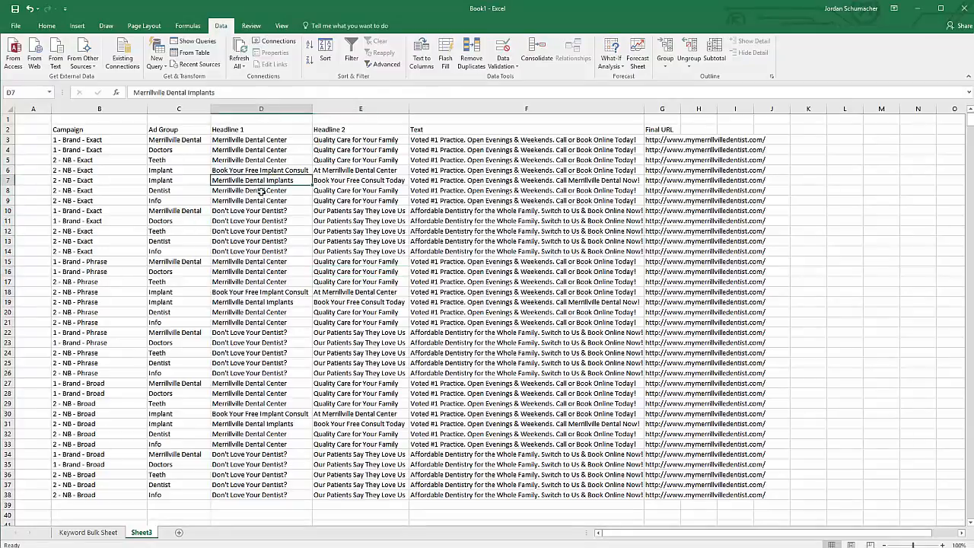
click(358, 180)
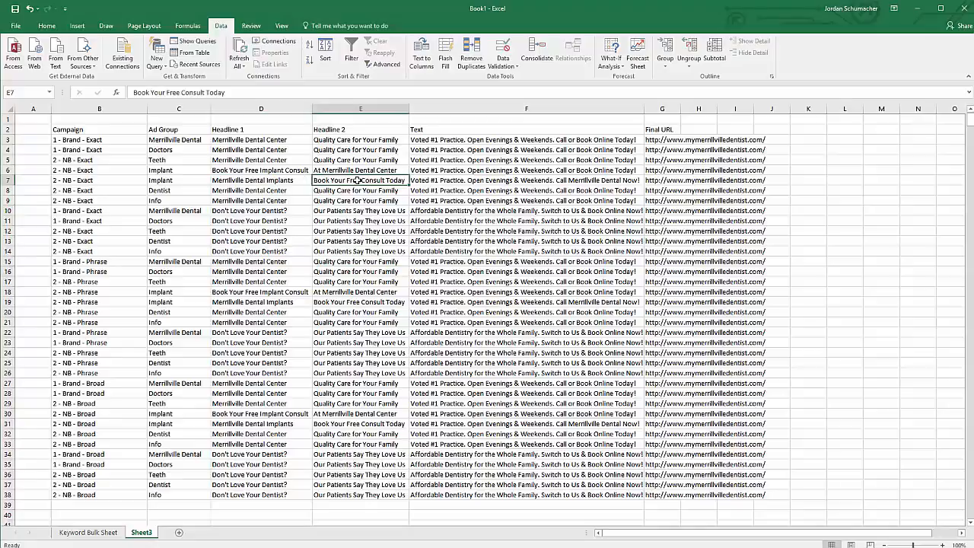
click(418, 184)
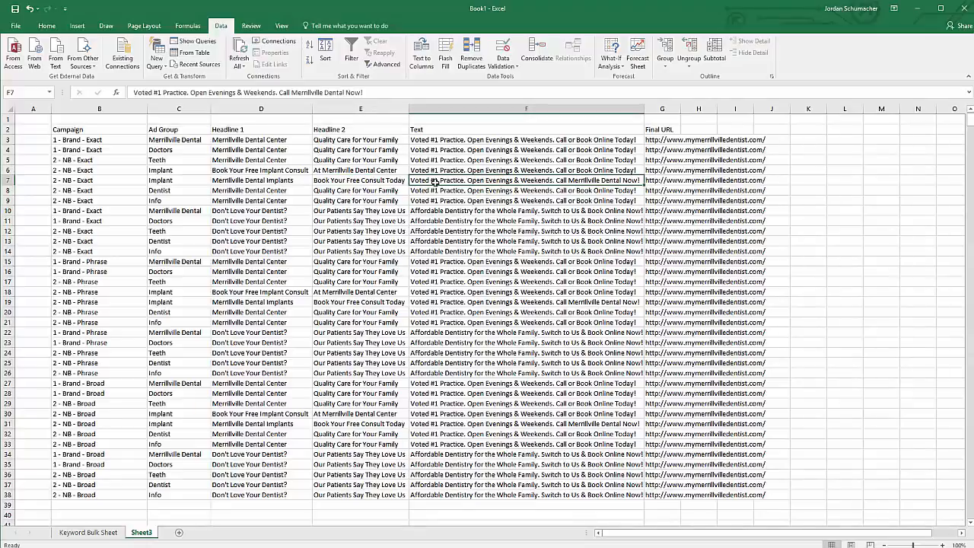
click(268, 171)
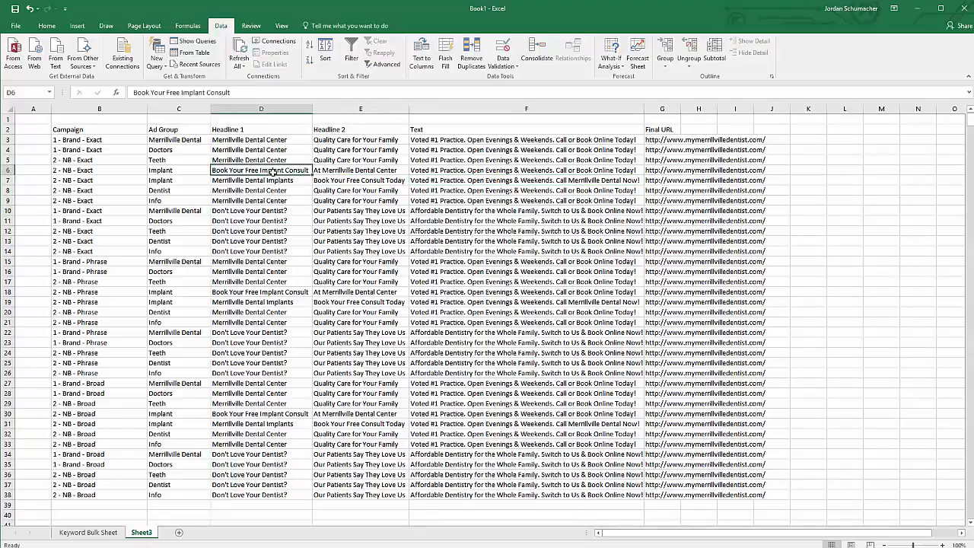
click(354, 170)
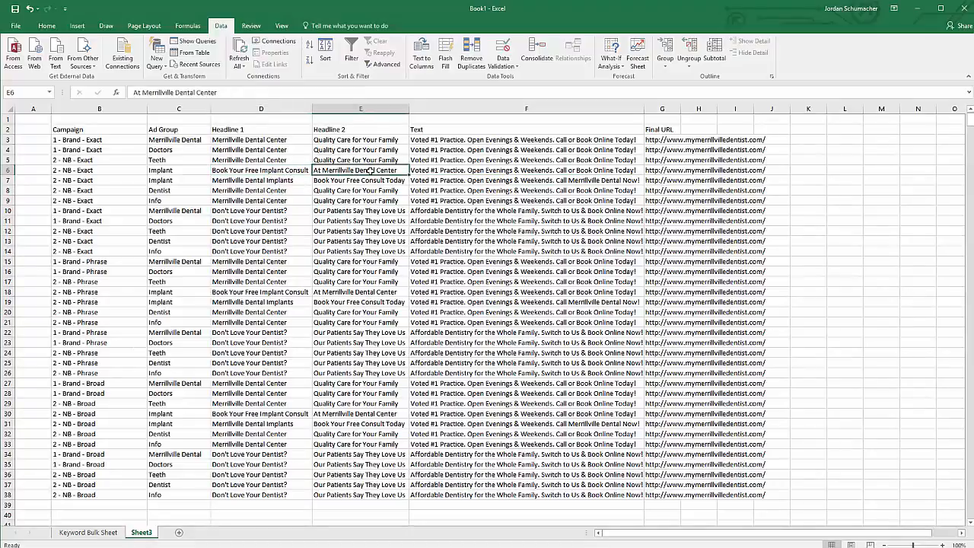
click(456, 172)
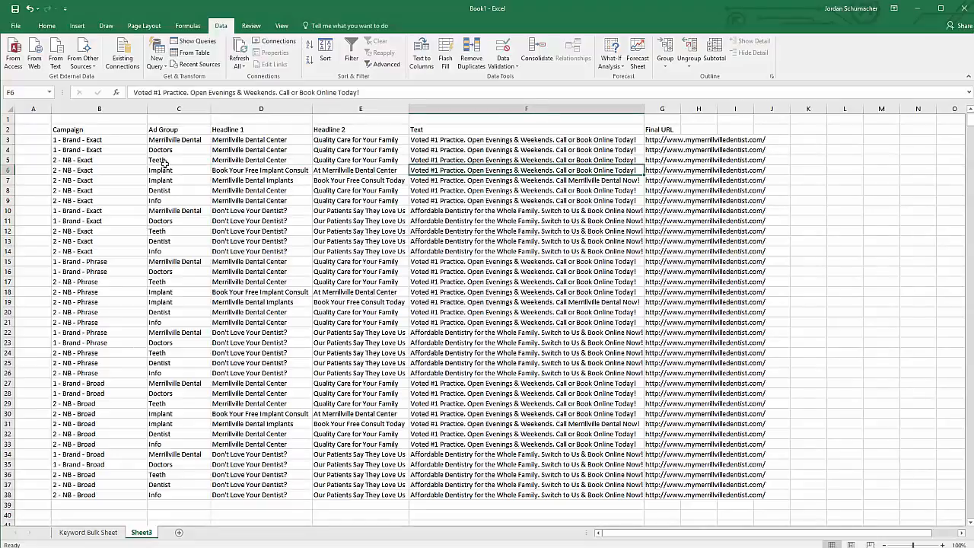
Review the Brand ad and the 'Don't Love Your Dentist?' ad headlines and text.
click(259, 141)
click(332, 140)
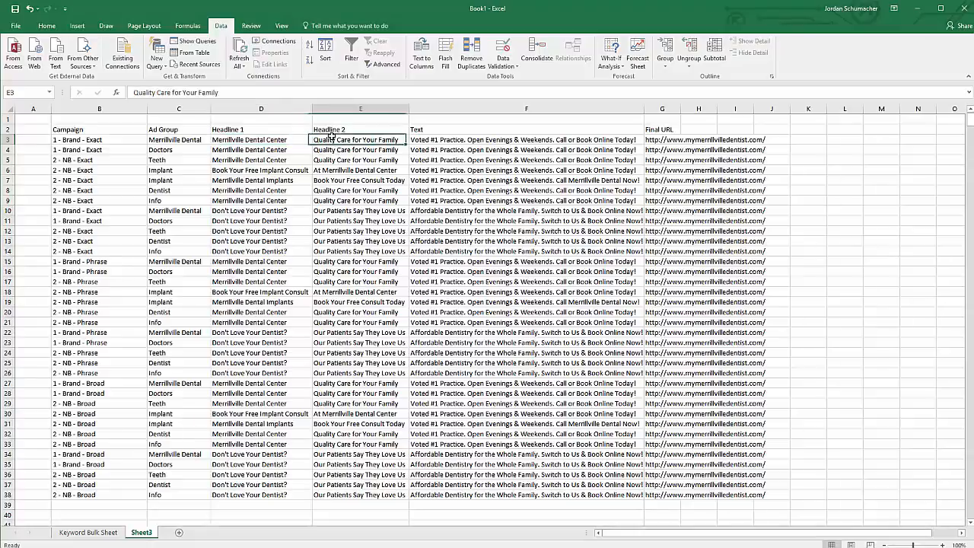
click(491, 140)
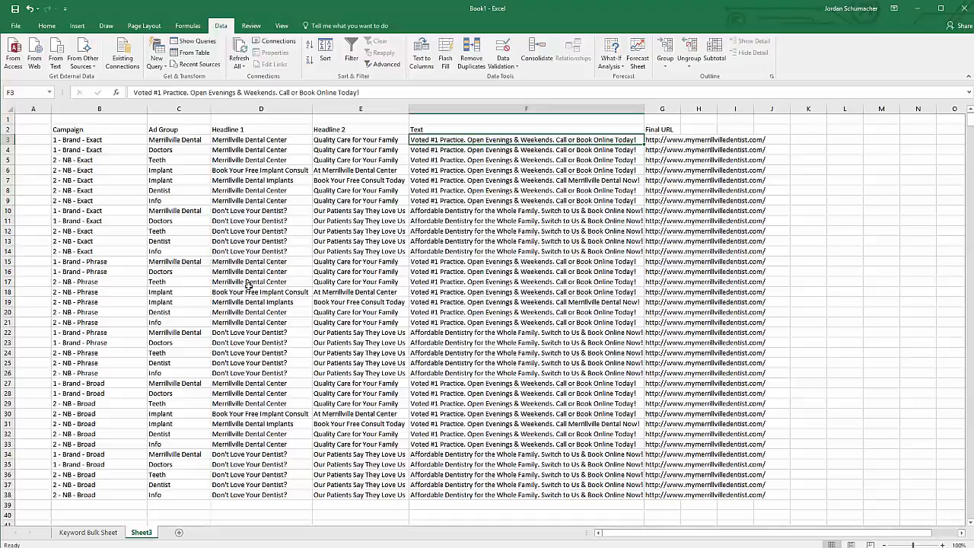
click(247, 210)
click(317, 211)
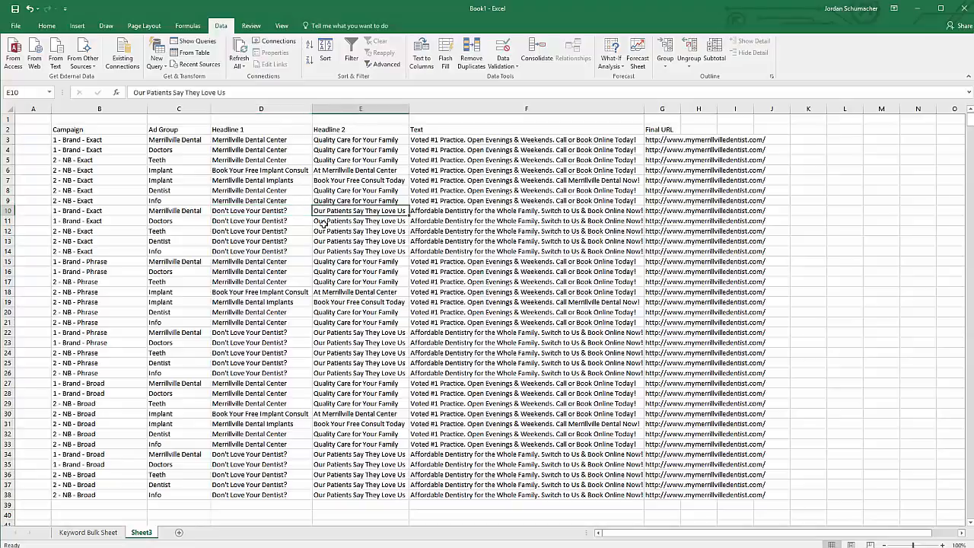
click(437, 214)
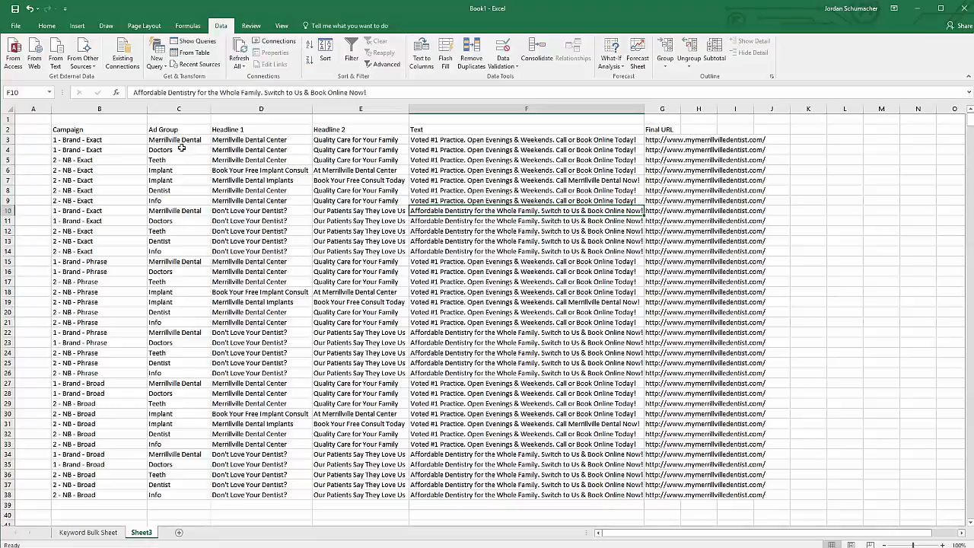
Copy the whole ad table B2:G38 and go back to AdWords Editor.
mouse_move(93, 139)
mouse_down()
mouse_move(99, 487)
mouse_move(117, 147)
mouse_move(100, 131)
mouse_up()
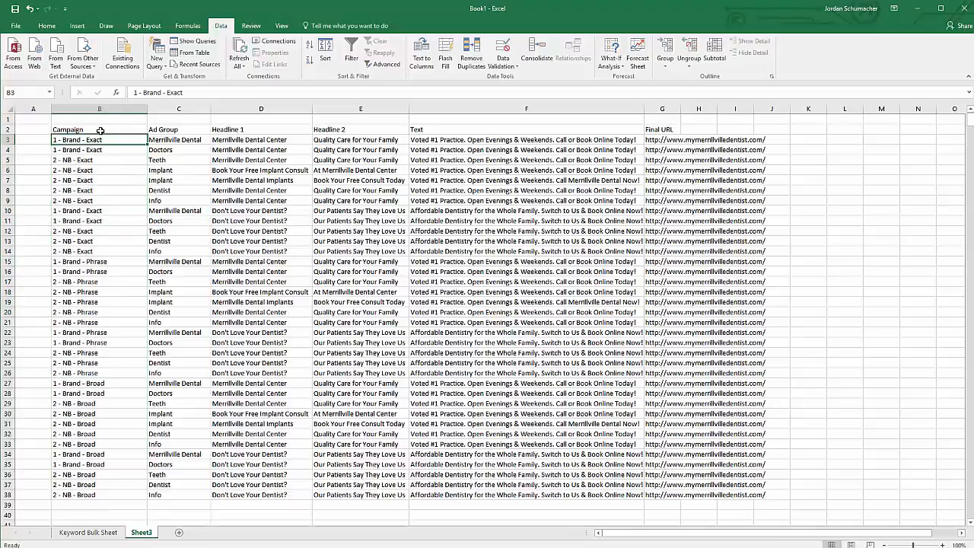
click(99, 131)
key(ctrl+a)
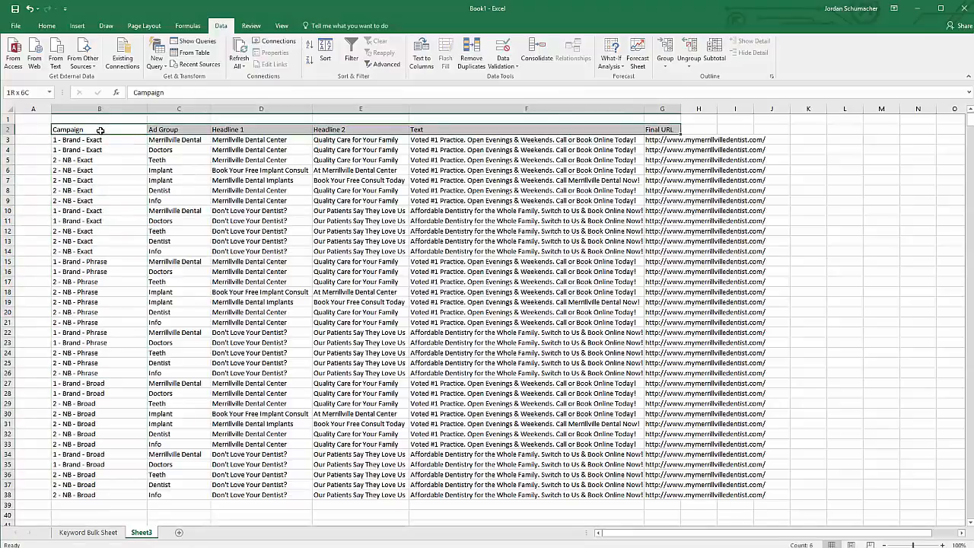
key(ctrl+c)
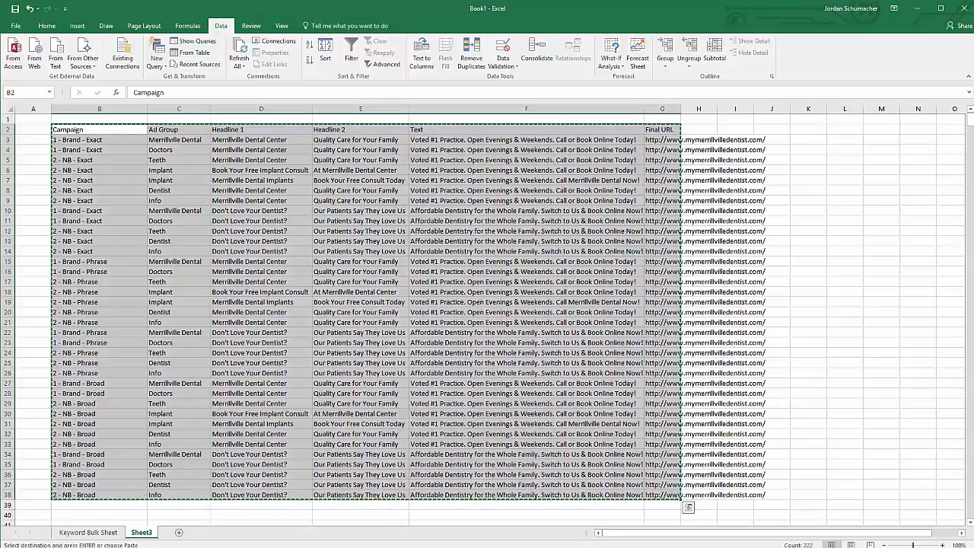
key(alt+Tab)
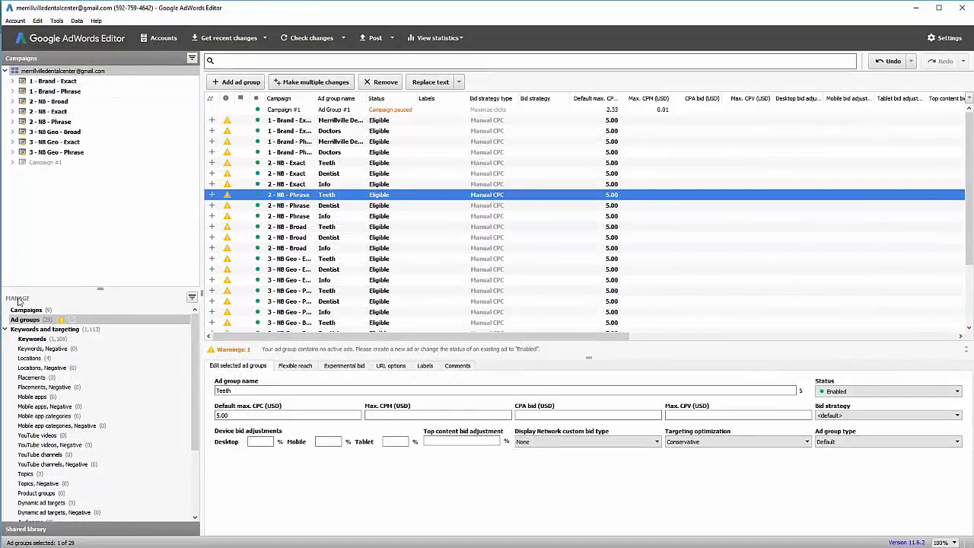
Paste the copied ad table into the expanded text ads Make multiple changes grid.
click(6, 328)
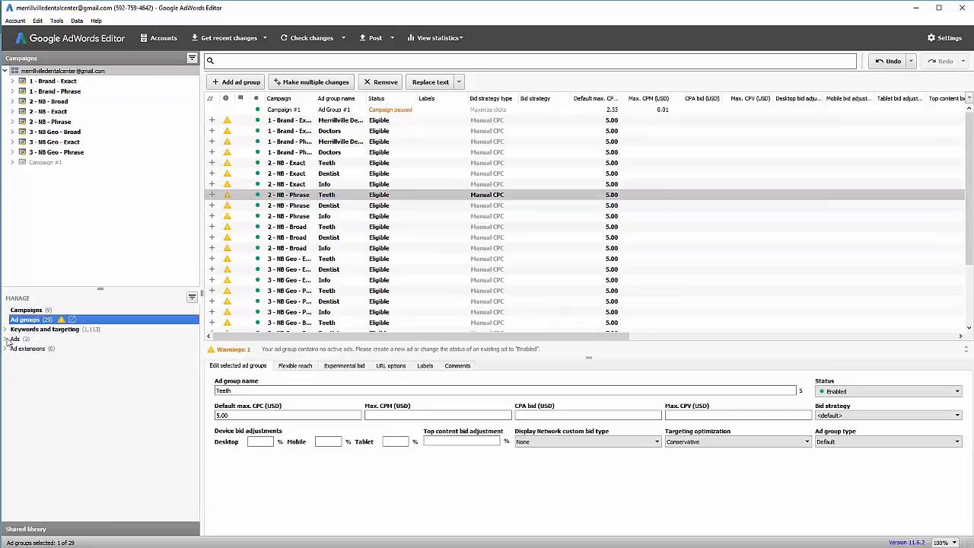
click(6, 338)
click(23, 350)
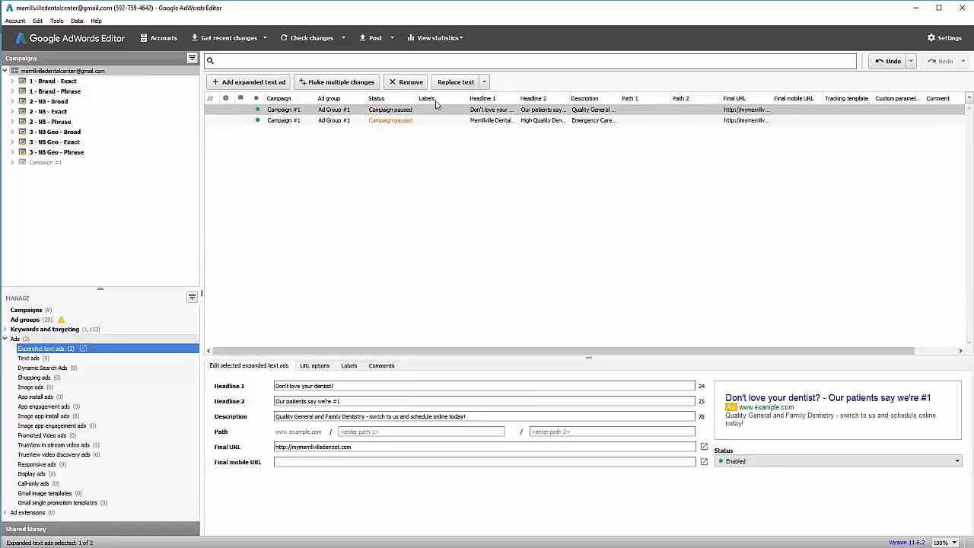
click(340, 83)
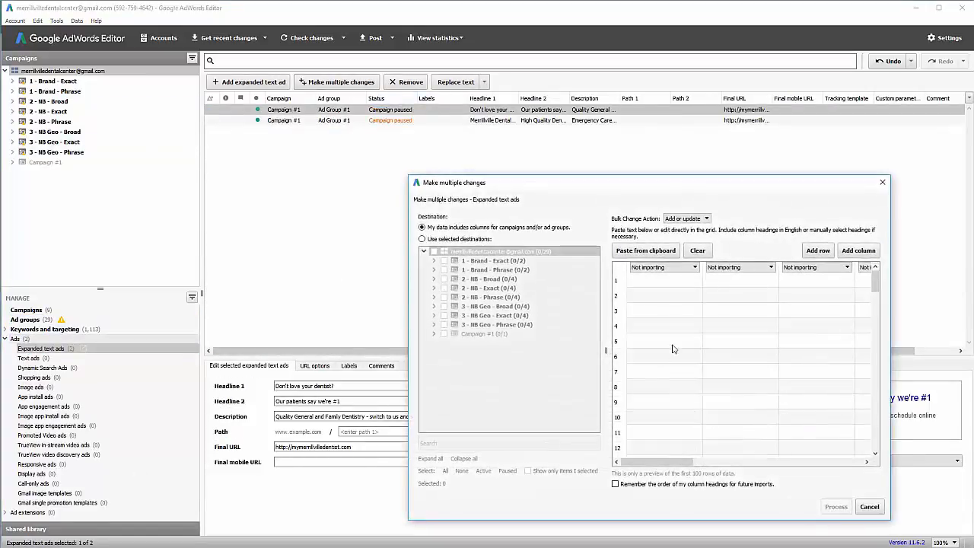
click(645, 251)
Map the unmapped column to Description and process the import of 36 ads.
drag(694, 461, 816, 461)
click(764, 267)
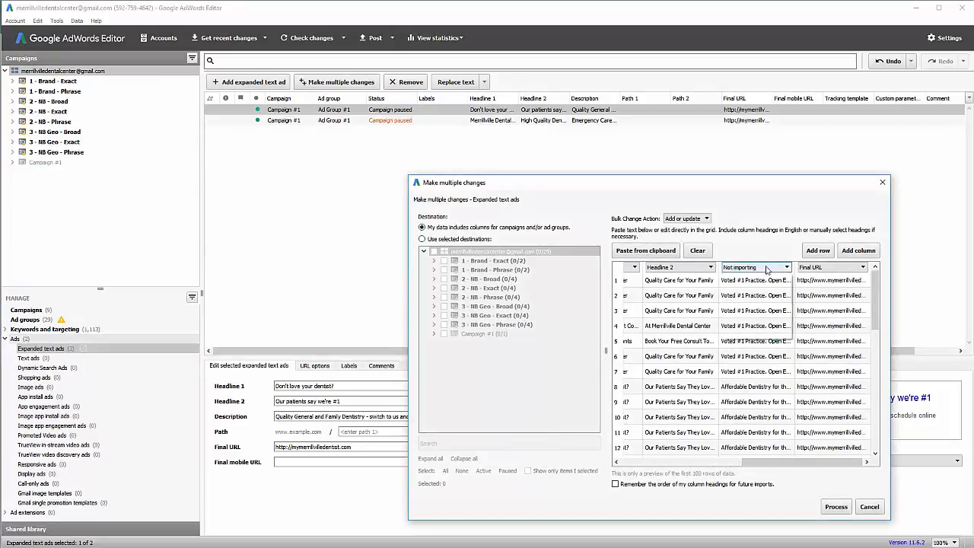
scroll(786, 320, up, 2)
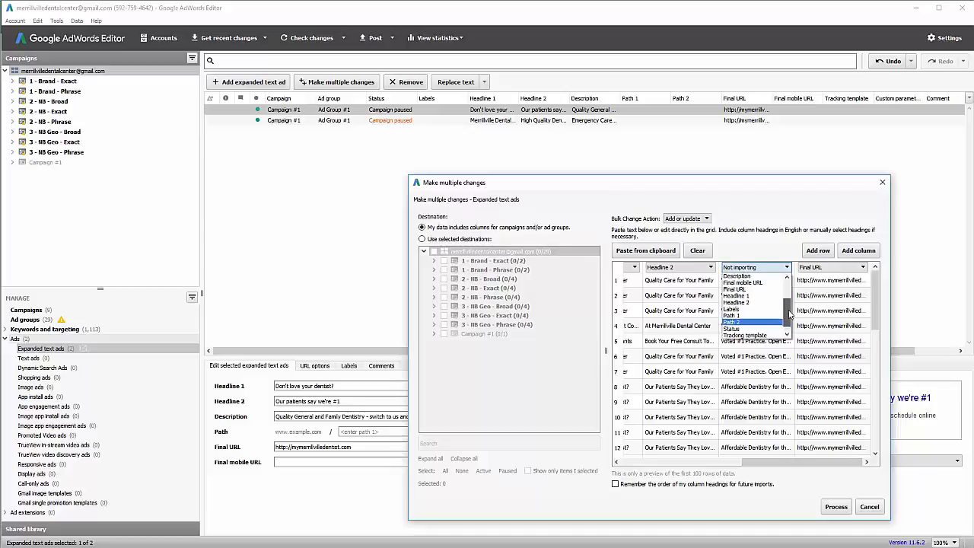
click(767, 302)
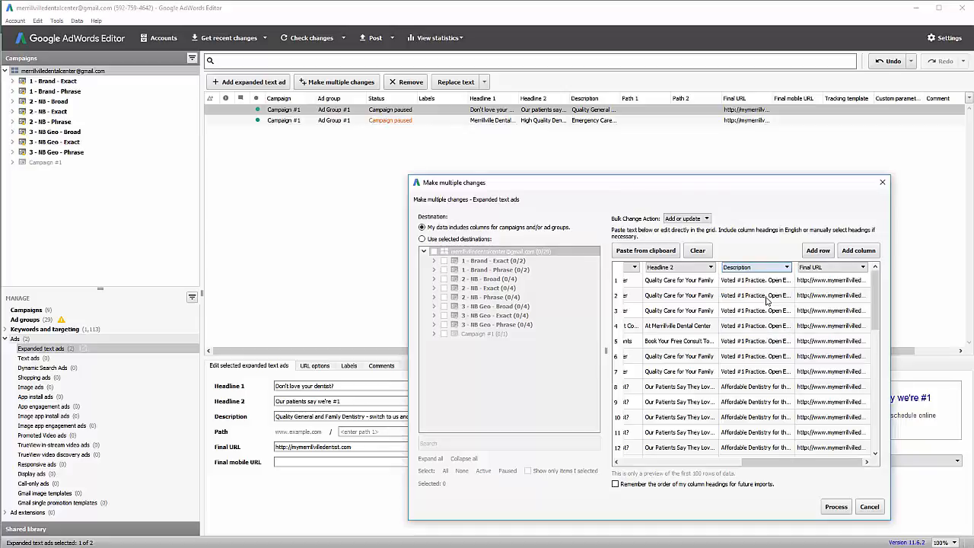
drag(818, 461, 633, 473)
click(835, 506)
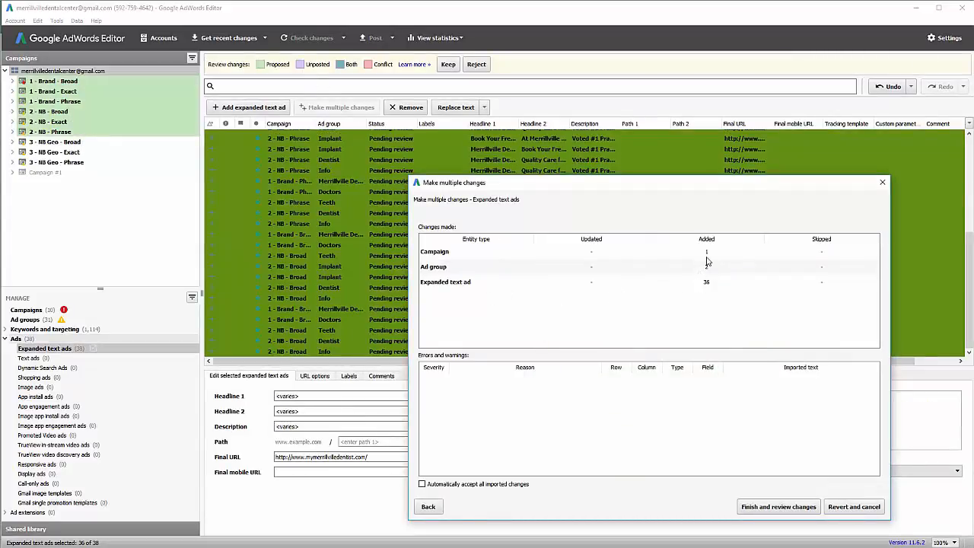
Revert the 1 - Brand - Broad campaign changes and keep all other proposed changes.
click(759, 506)
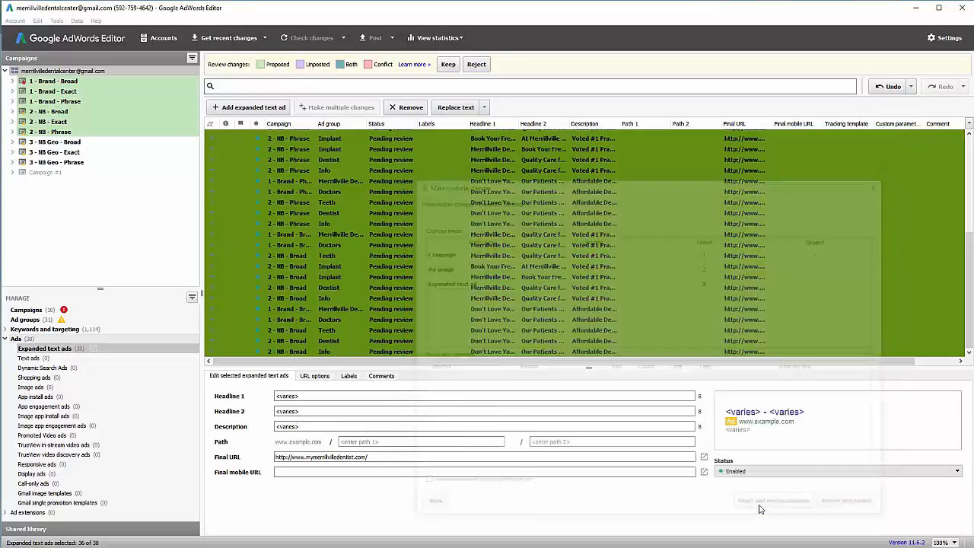
click(34, 83)
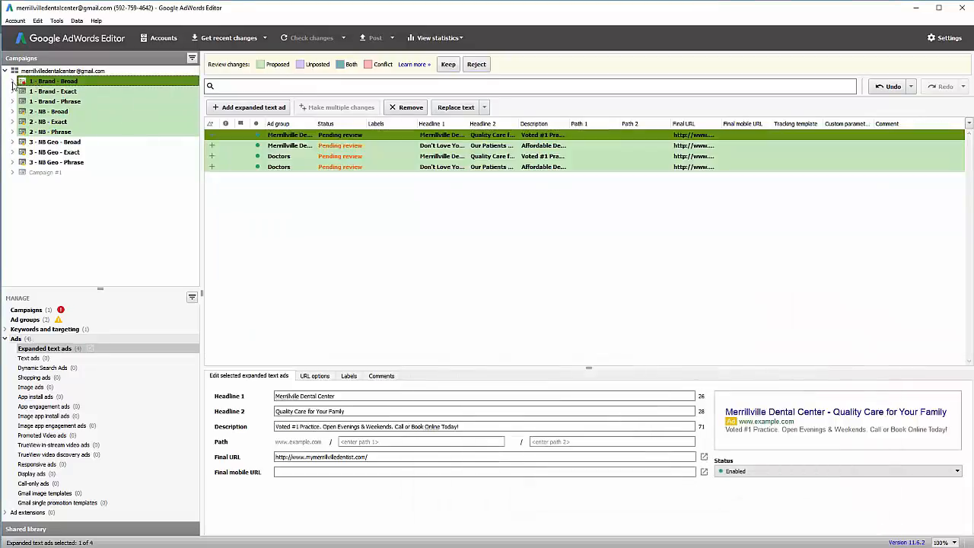
click(12, 82)
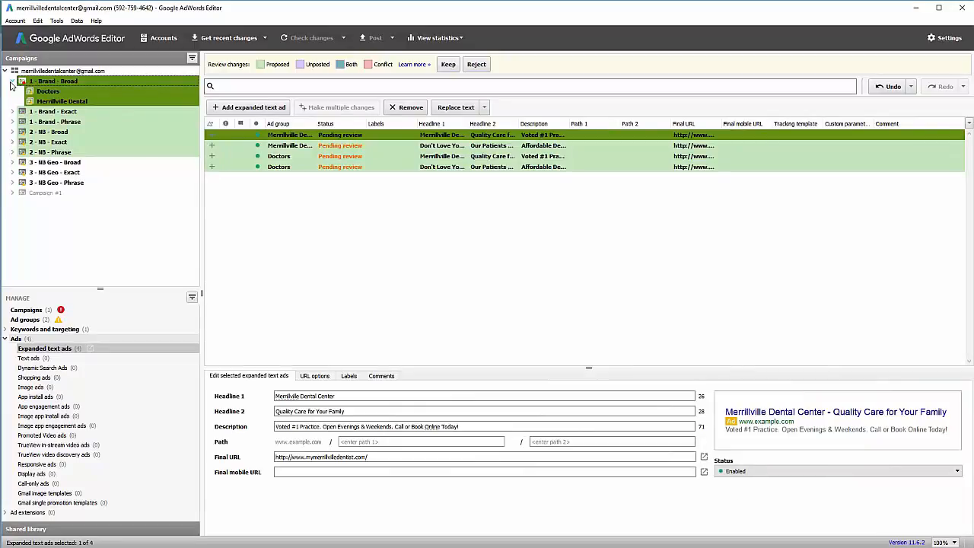
click(12, 83)
right_click(47, 82)
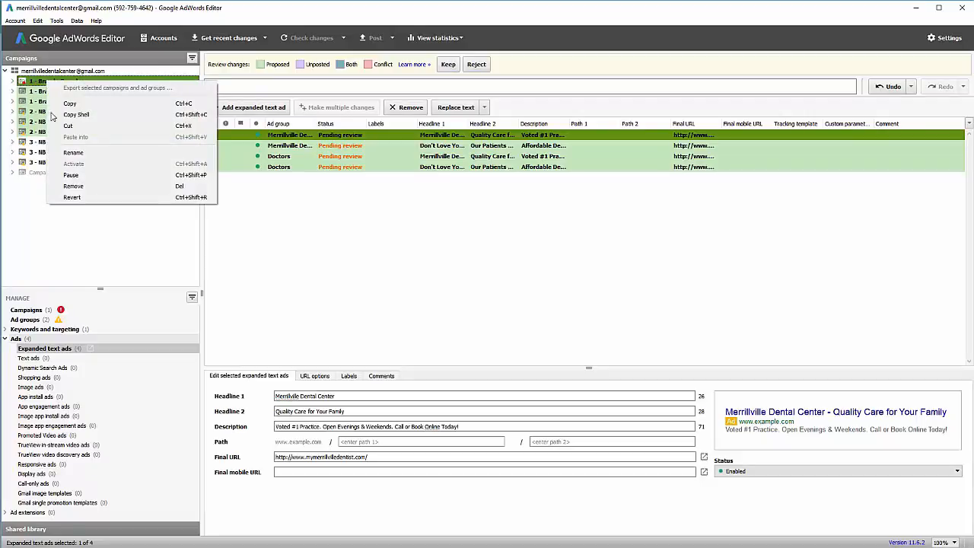
click(70, 197)
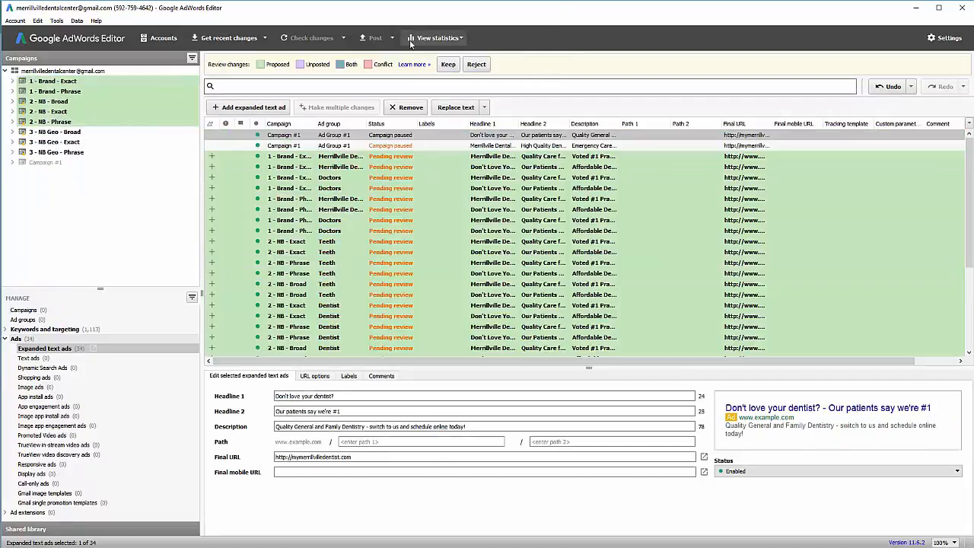
click(448, 64)
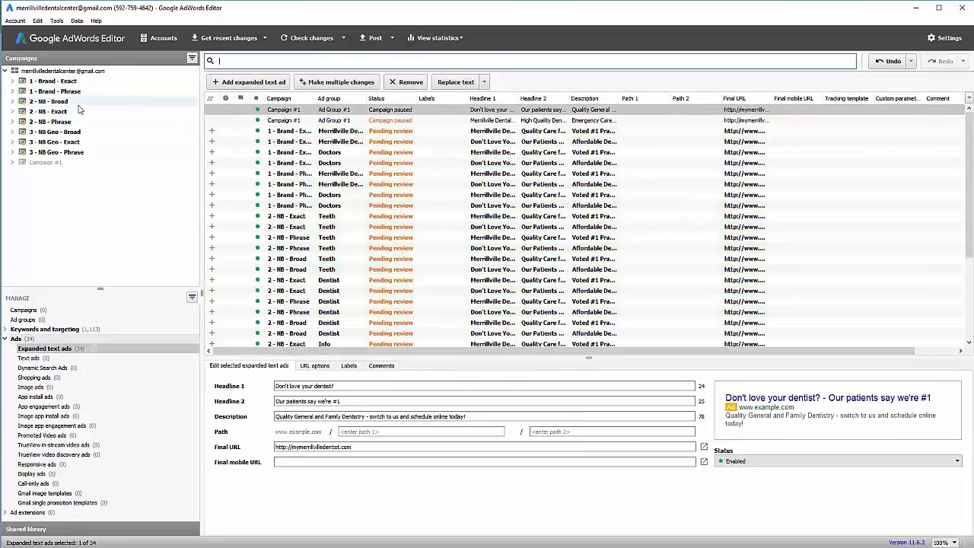
Review the Implant and Dentist ads in 2 - NB - Broad, then list all account ad groups.
click(11, 101)
click(47, 122)
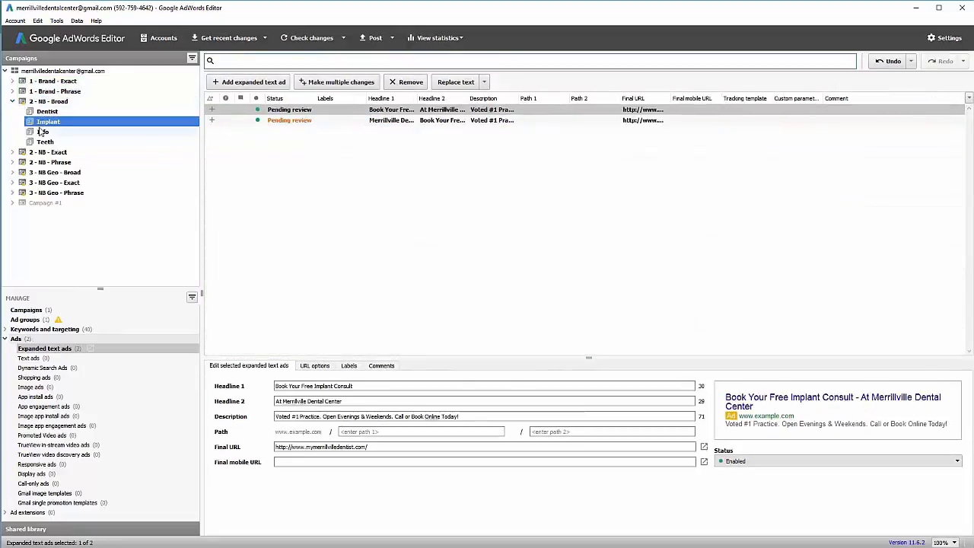
click(47, 111)
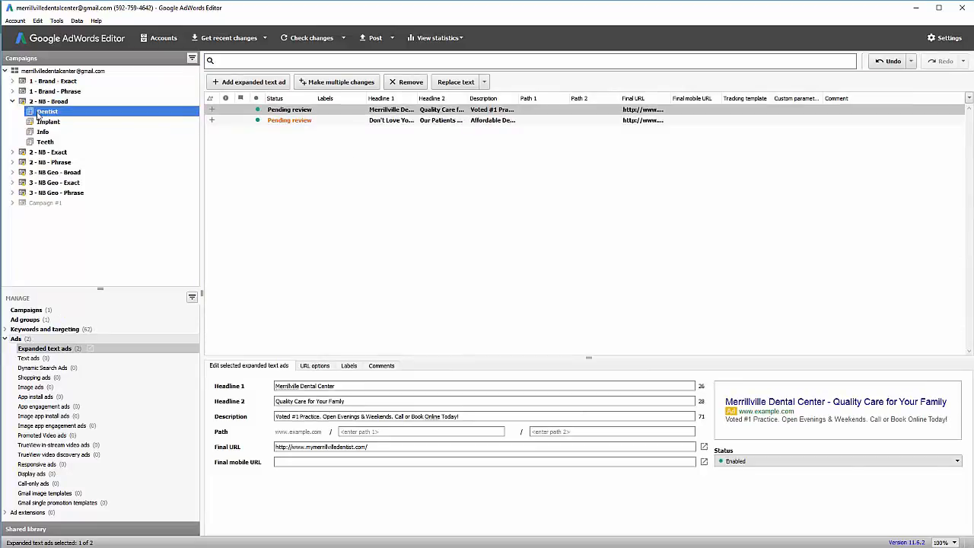
click(42, 123)
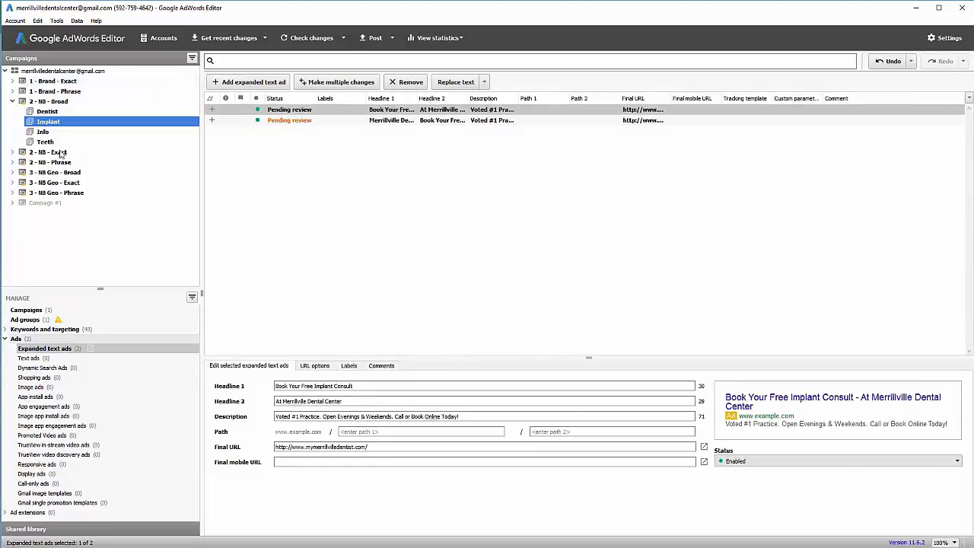
click(12, 101)
click(45, 71)
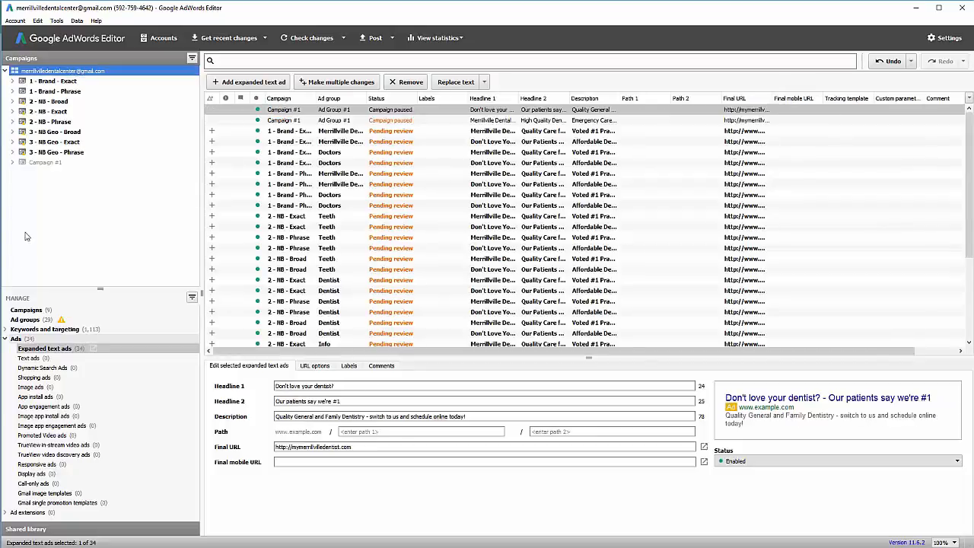
click(26, 319)
Sort ad groups by warnings and give the 15 flagged ones a 5.00 default max. CPC.
click(225, 98)
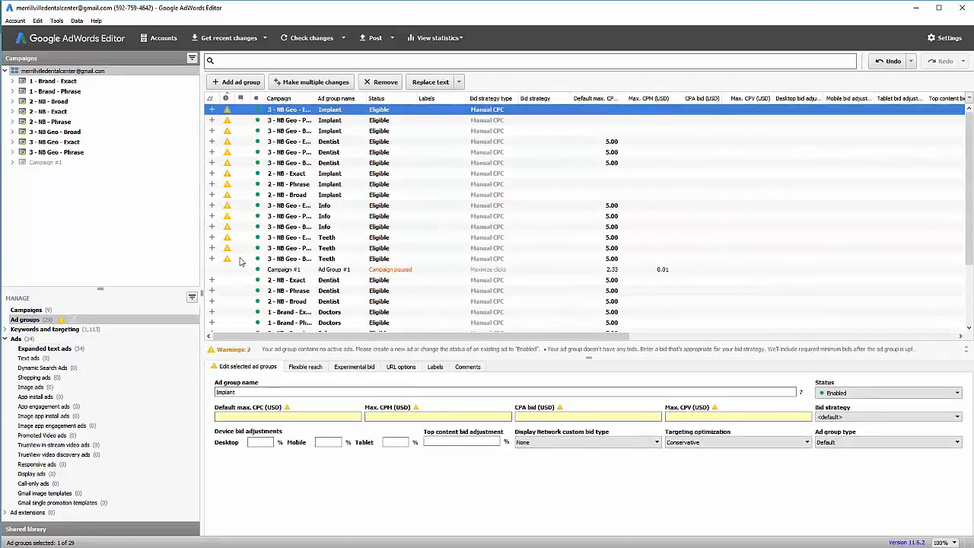
shift+click(239, 261)
click(270, 415)
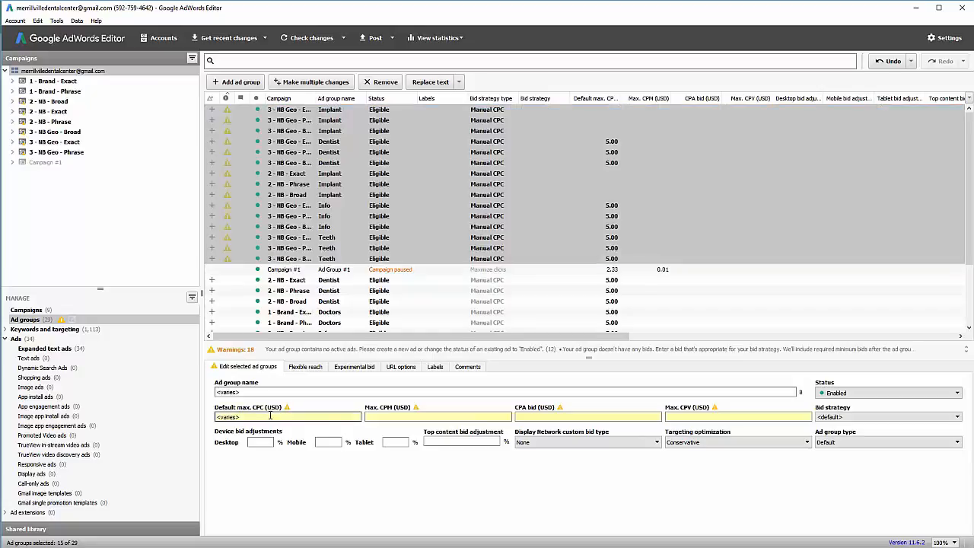
drag(269, 414, 206, 419)
text(5.00)
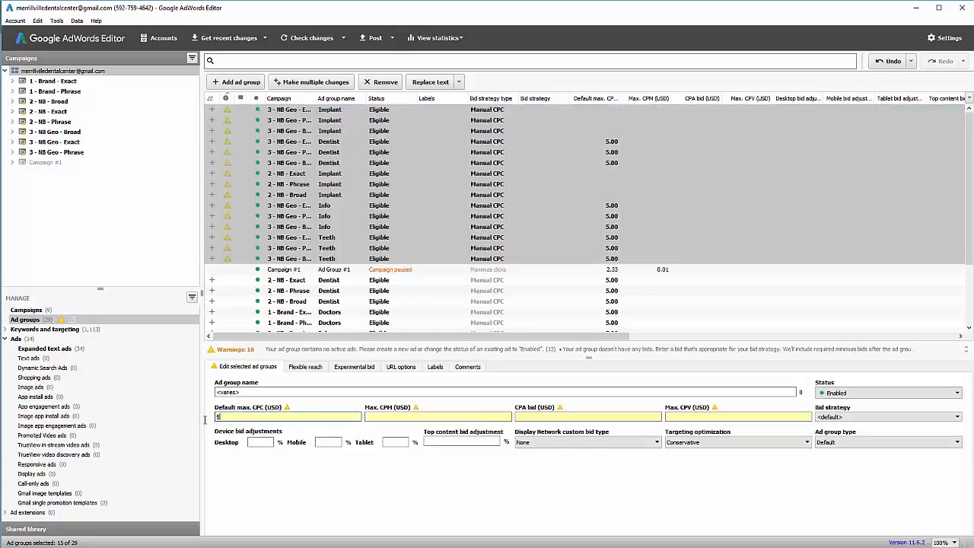
click(65, 330)
click(58, 322)
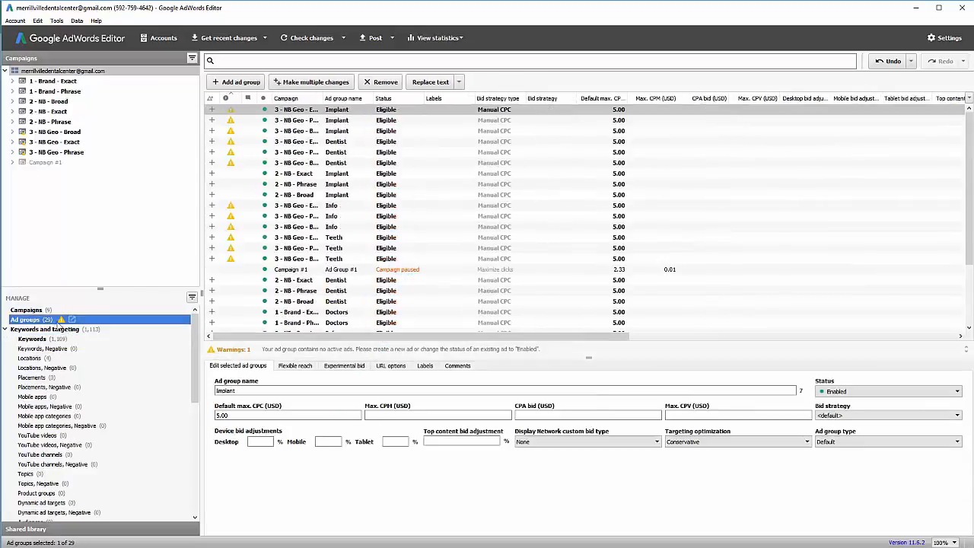
click(233, 227)
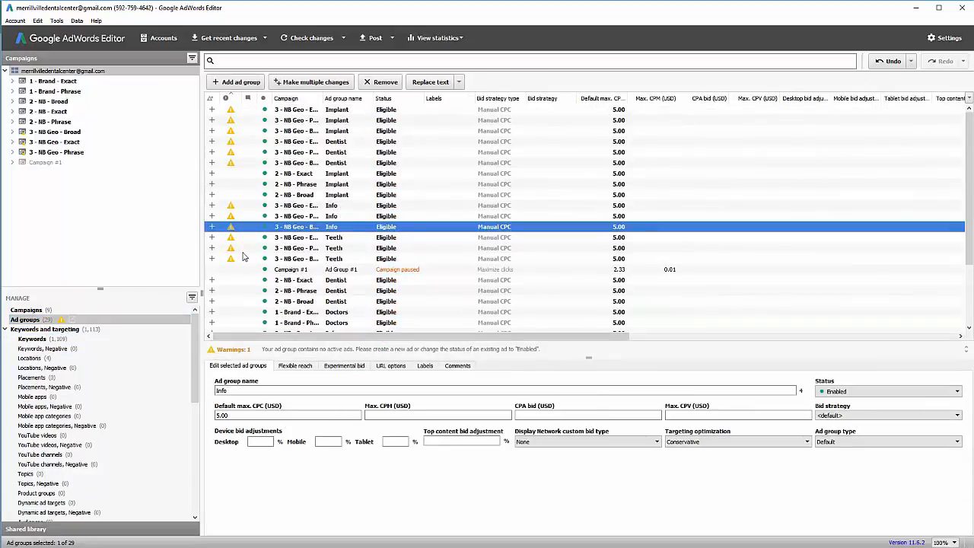
click(6, 329)
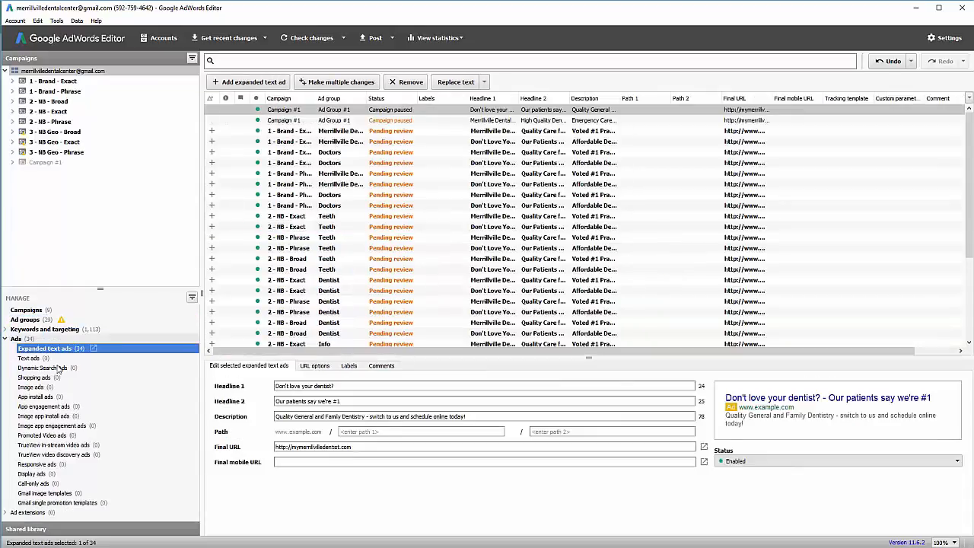
Check the 3 - NB Geo Broad, Exact and Phrase campaigns and their ad groups for ads.
click(12, 132)
click(35, 142)
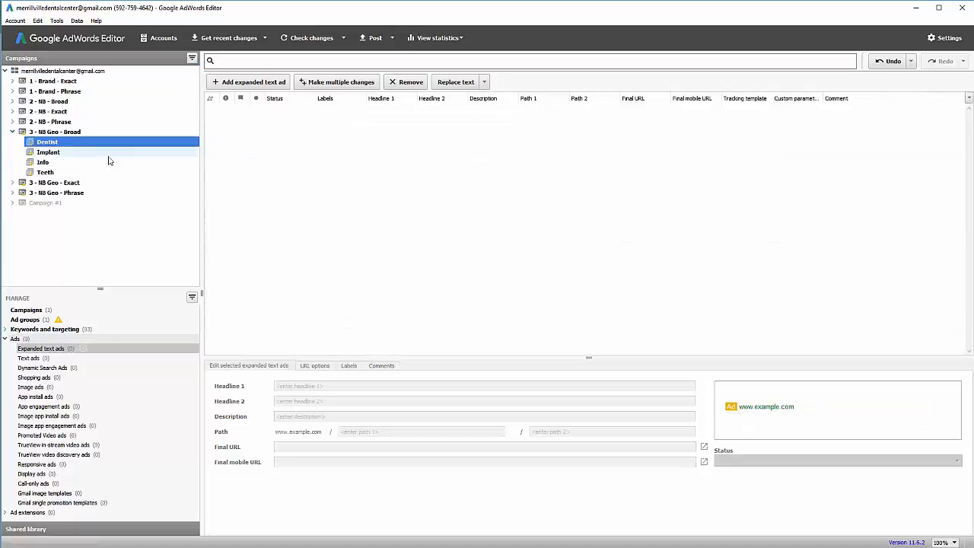
click(57, 154)
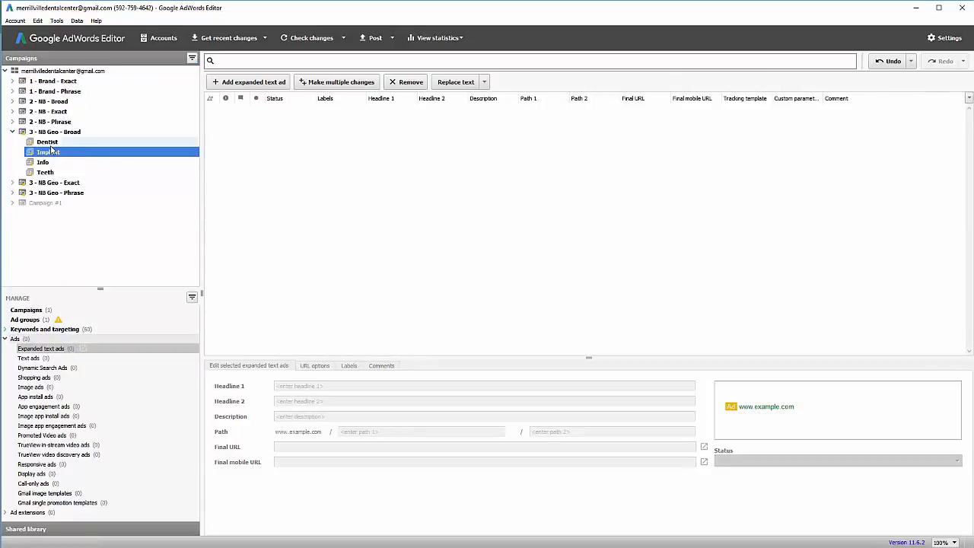
click(50, 144)
click(12, 132)
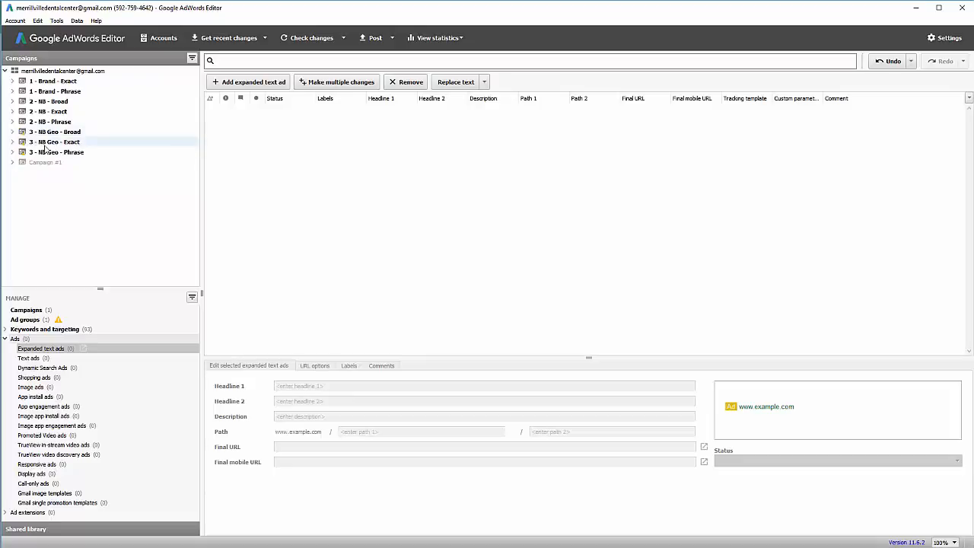
click(46, 153)
click(43, 143)
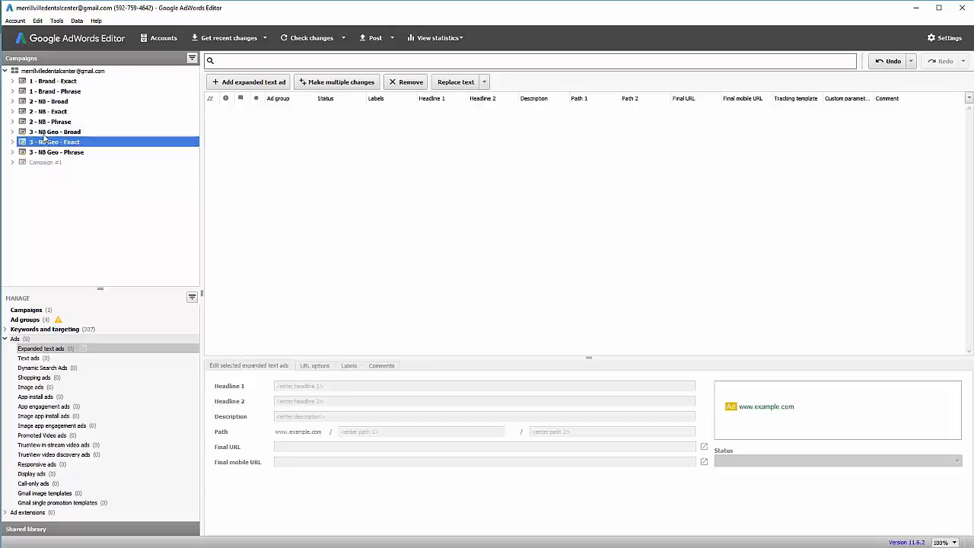
click(42, 133)
click(44, 144)
click(46, 152)
click(43, 143)
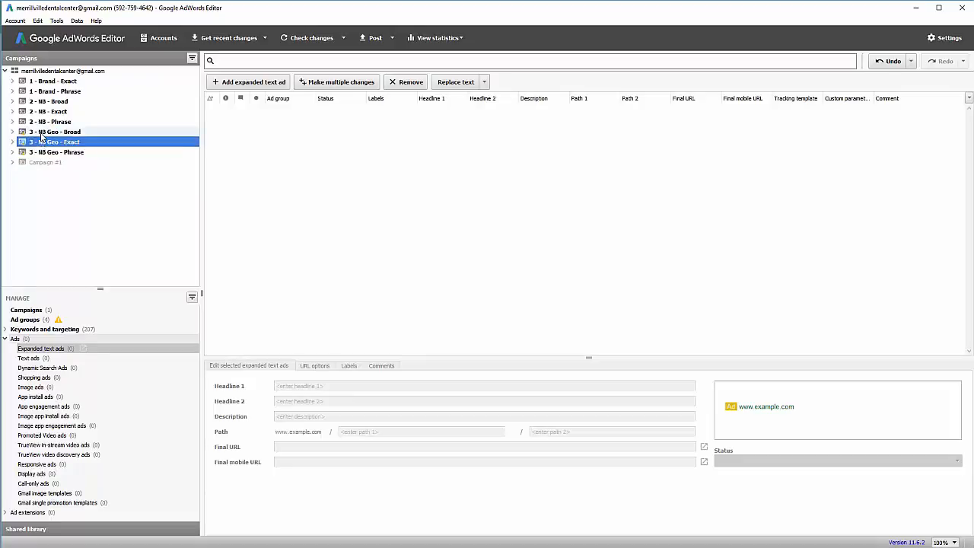
click(42, 134)
Recheck the Geo campaigns, then show the two ads in 2 - NB - Exact's Dentist ad group.
click(13, 133)
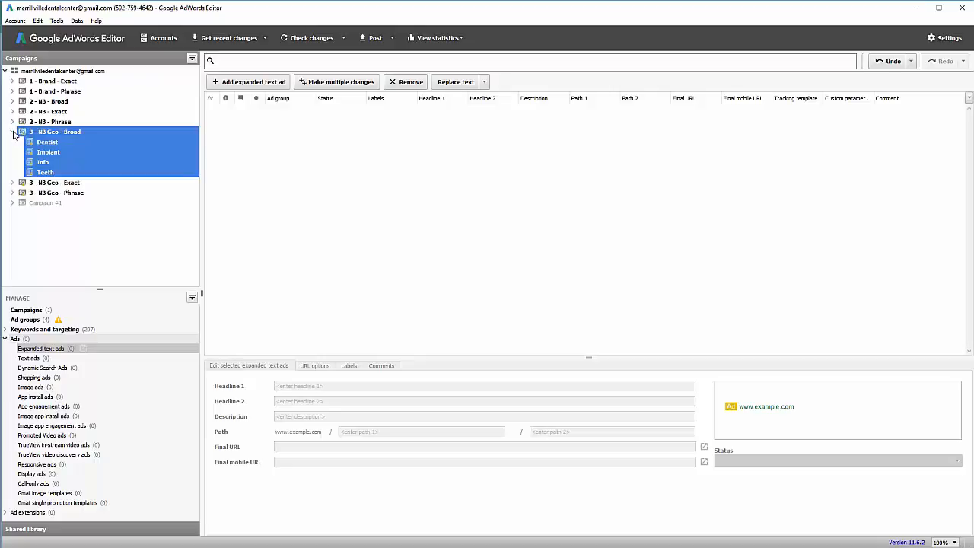
click(42, 143)
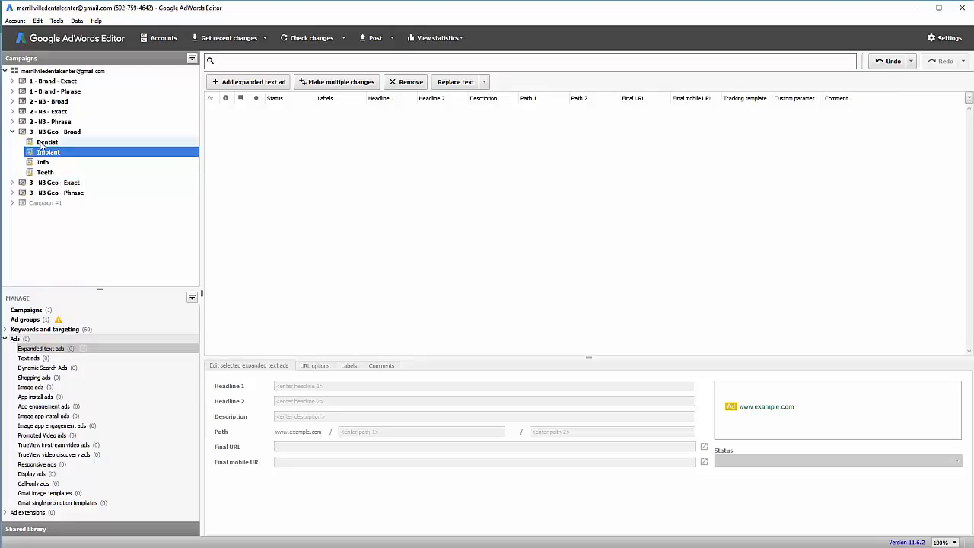
click(42, 134)
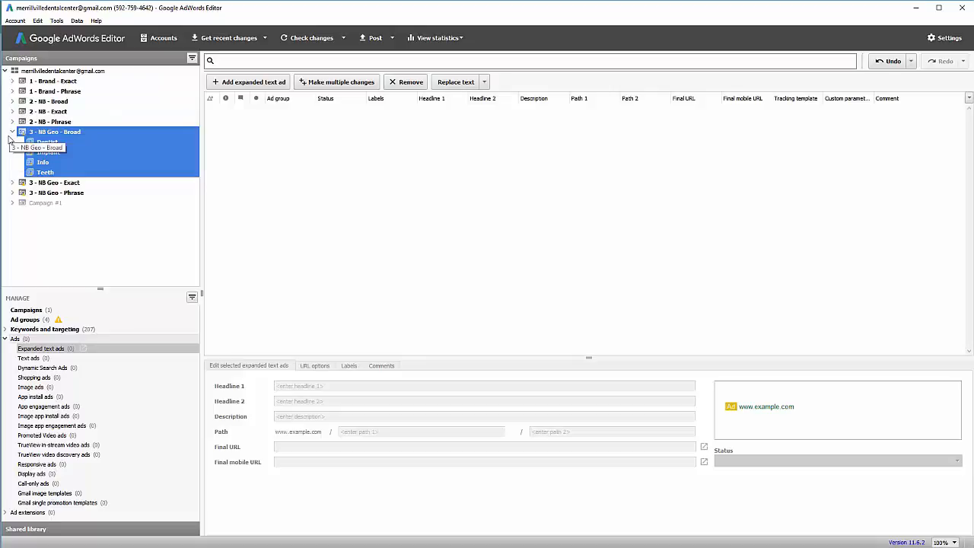
click(12, 132)
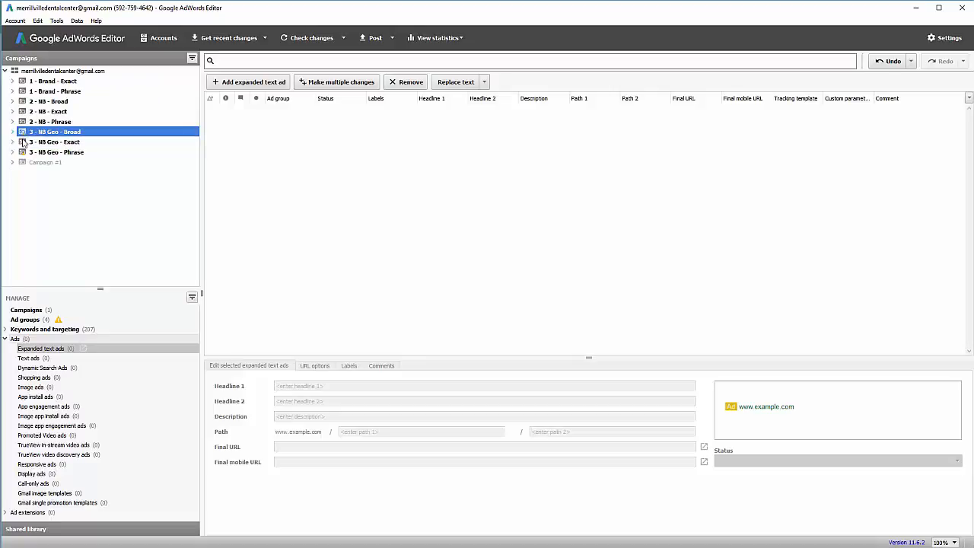
click(43, 143)
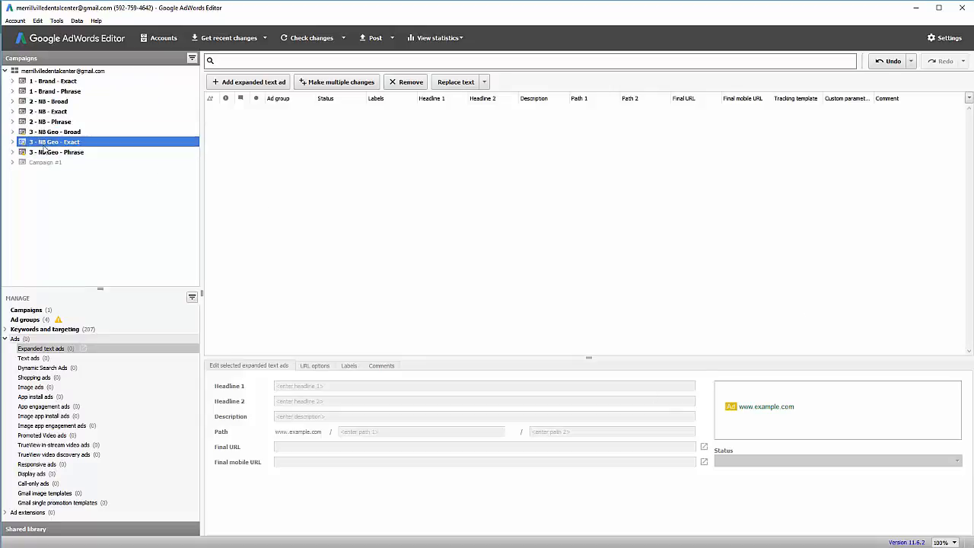
click(43, 153)
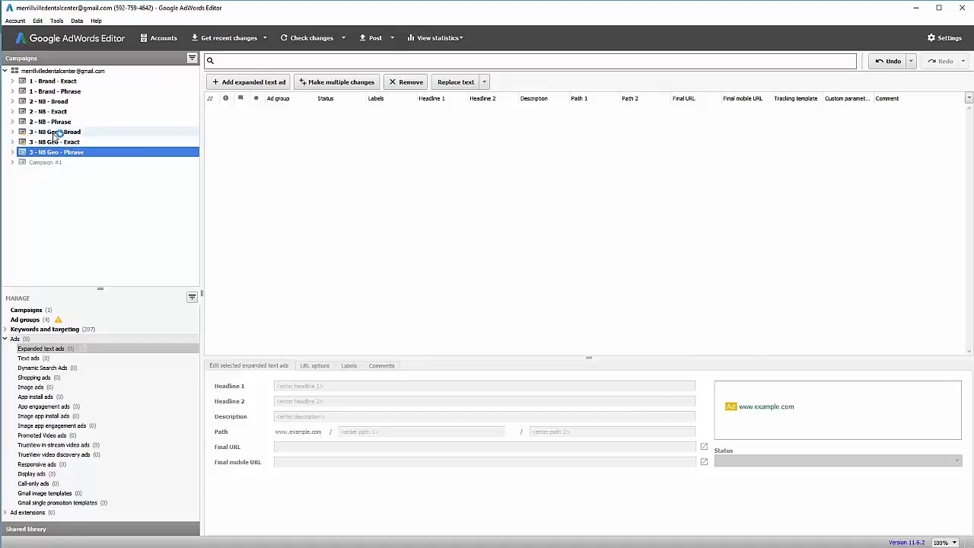
click(12, 111)
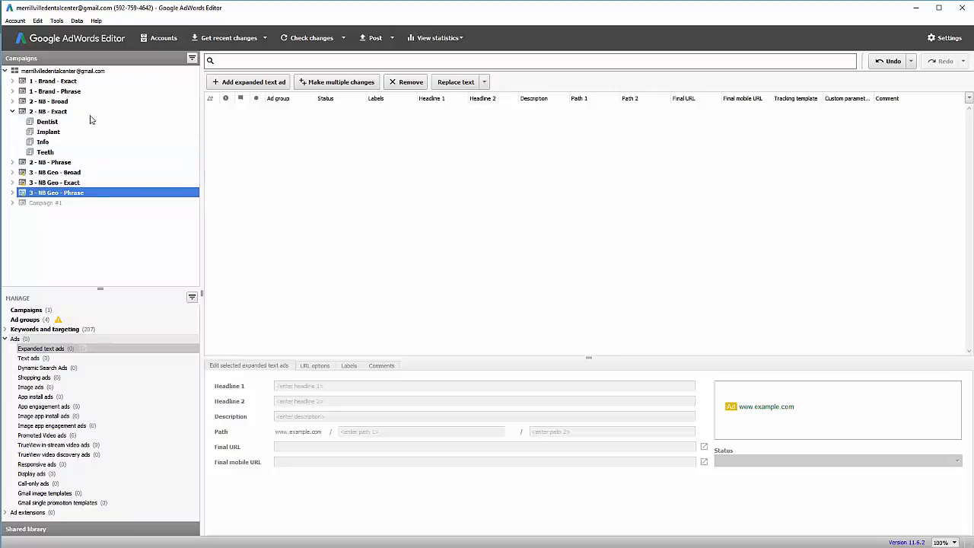
click(60, 123)
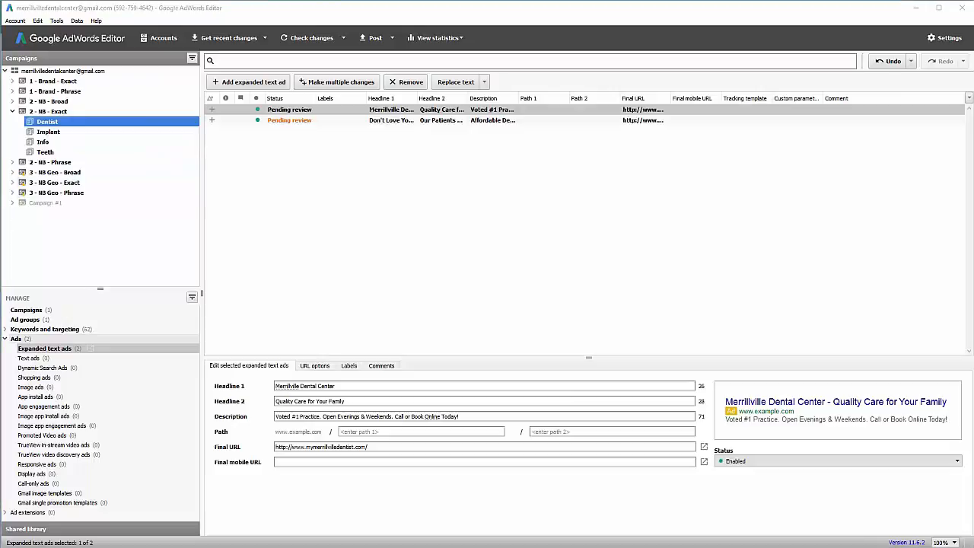
Sort and widen the ad columns, then select both Dentist ads of 2 - NB - Exact.
click(421, 101)
drag(417, 101, 457, 101)
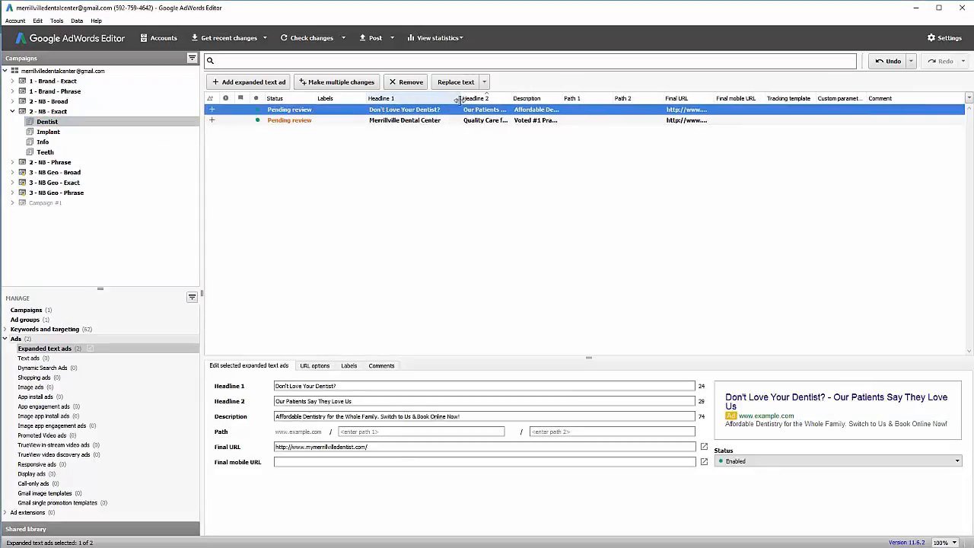
click(71, 135)
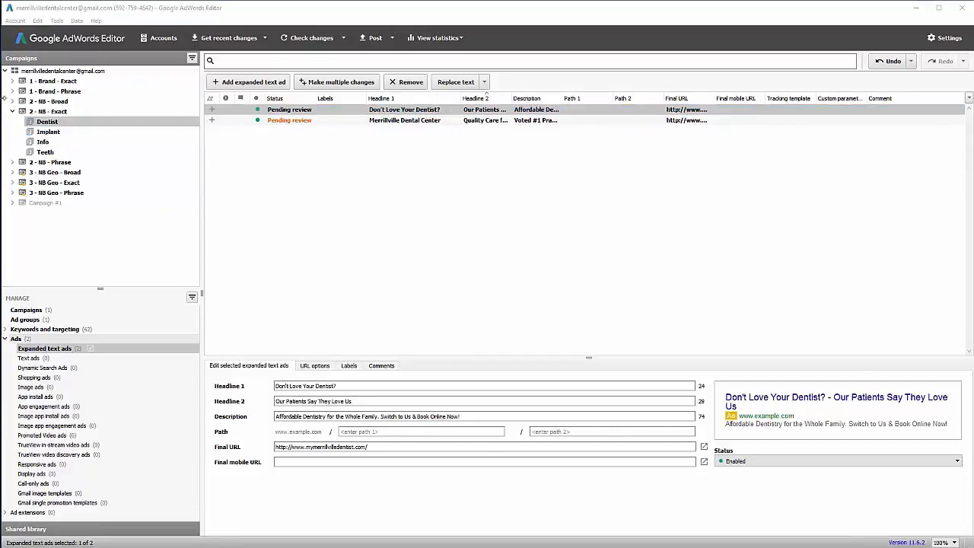
click(349, 112)
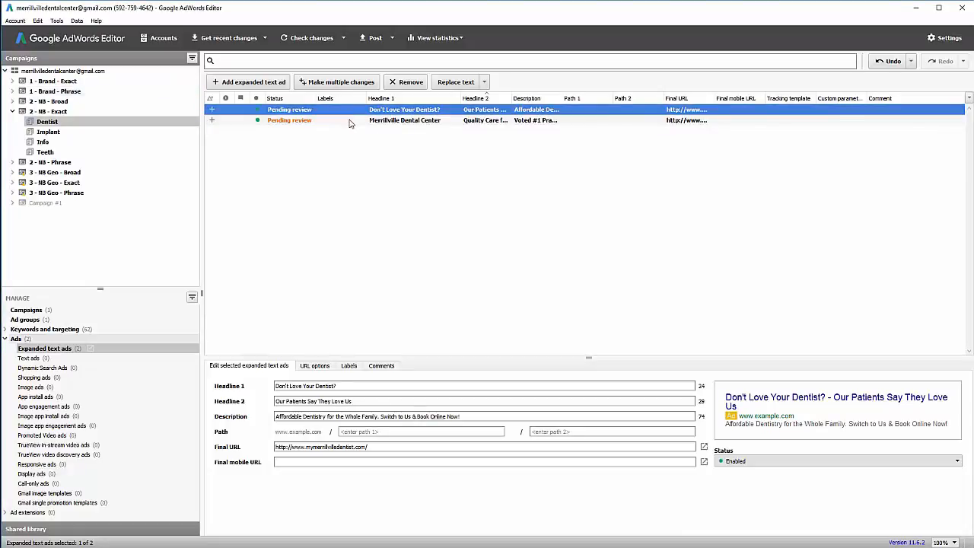
shift+click(350, 122)
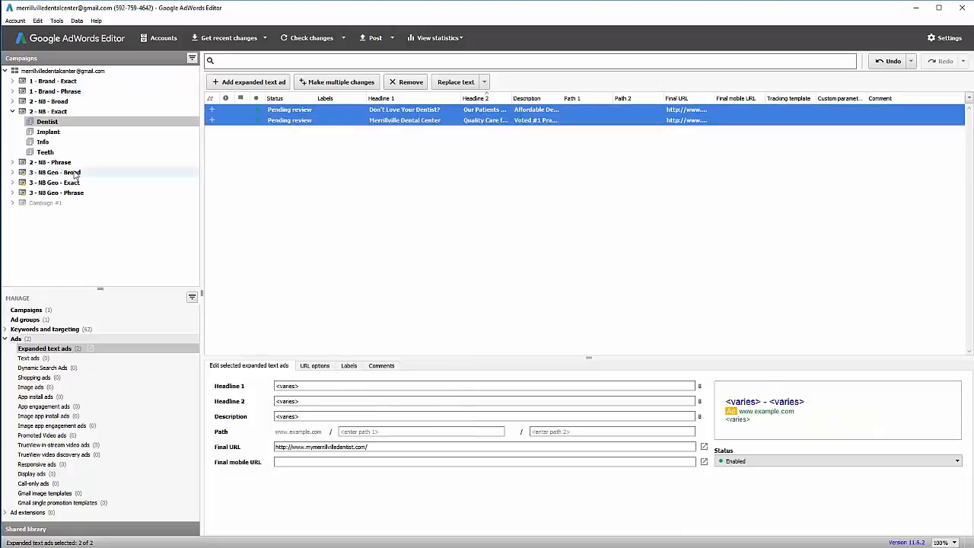
Multi-select the Dentist, Info and Teeth ad groups in all three NB Geo campaigns.
click(13, 172)
click(12, 224)
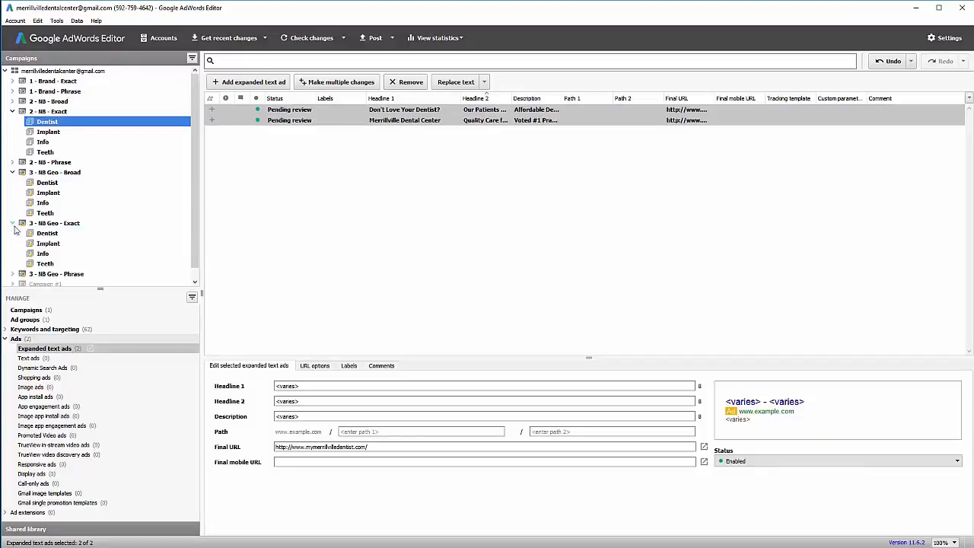
click(12, 264)
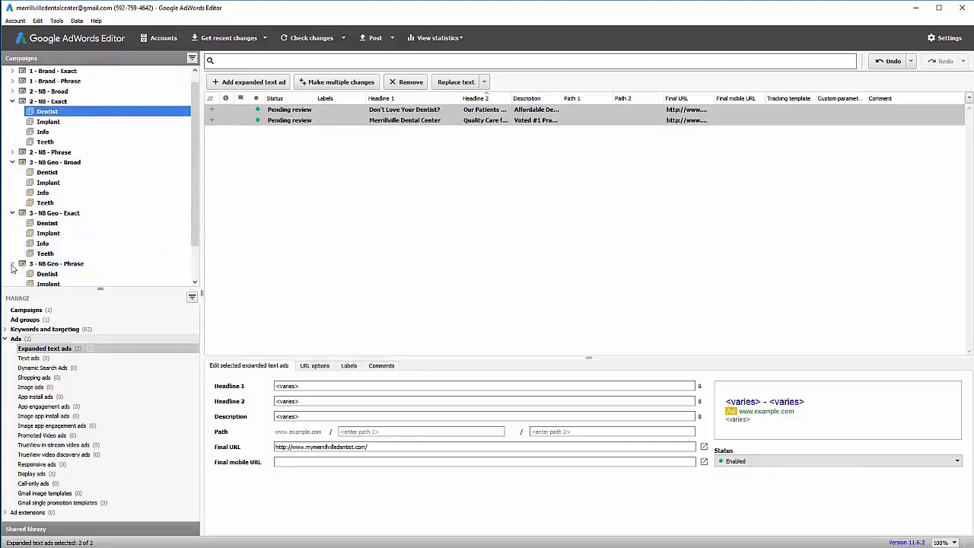
click(48, 172)
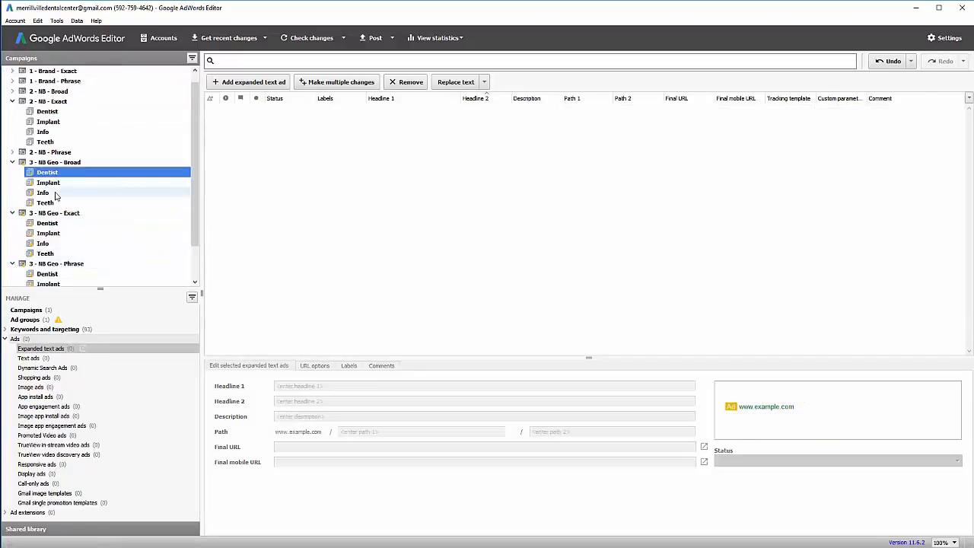
ctrl+click(46, 192)
scroll(57, 206, down, 1)
click(47, 192)
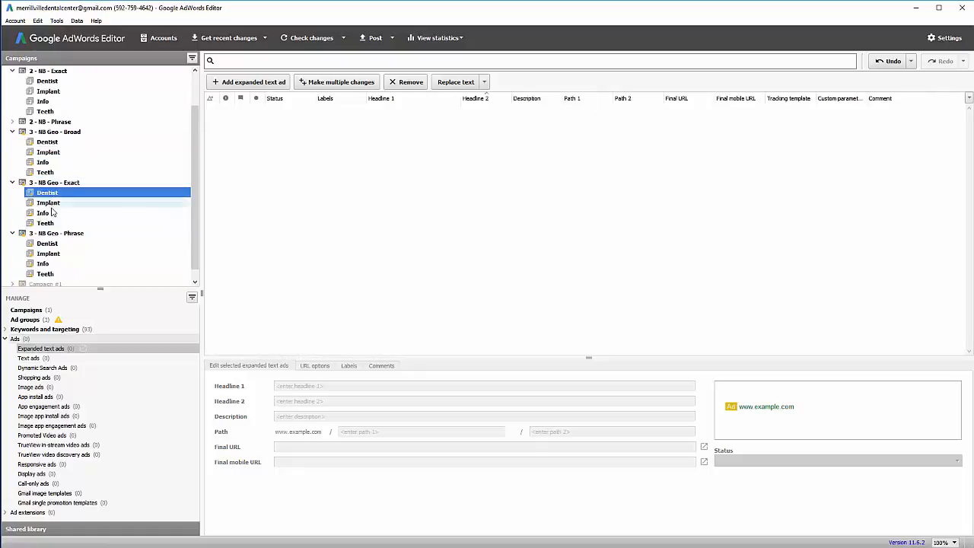
ctrl+click(46, 213)
ctrl+click(57, 223)
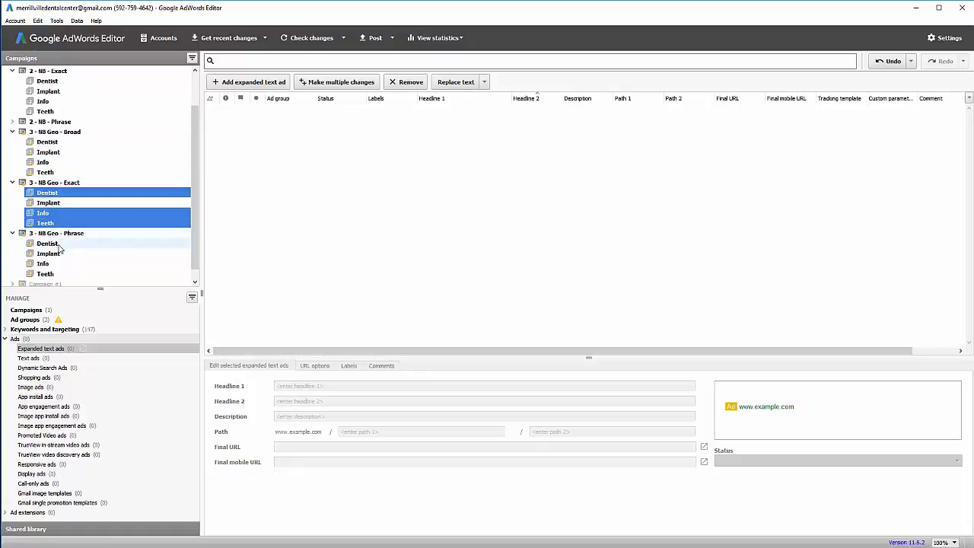
ctrl+click(47, 142)
ctrl+click(43, 162)
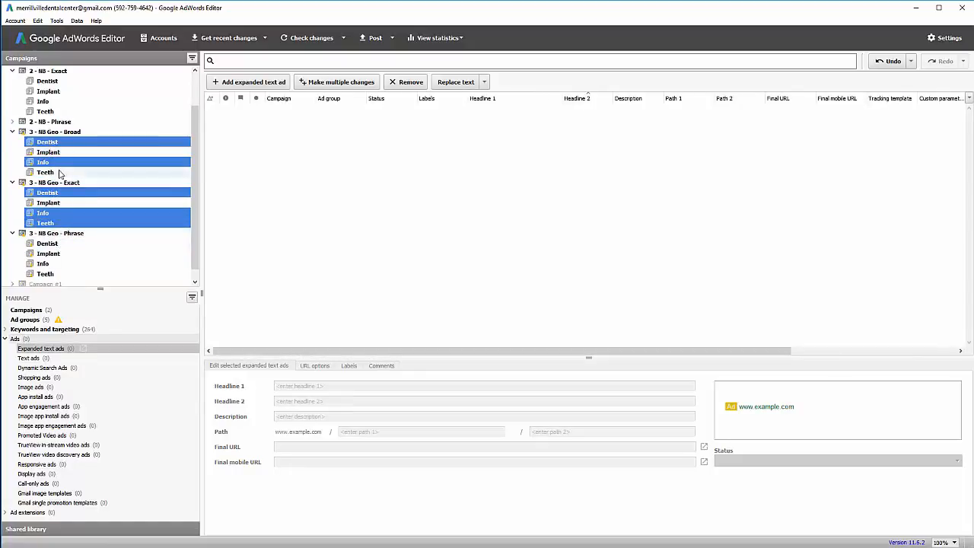
ctrl+click(60, 173)
ctrl+click(61, 245)
ctrl+click(61, 263)
ctrl+click(62, 274)
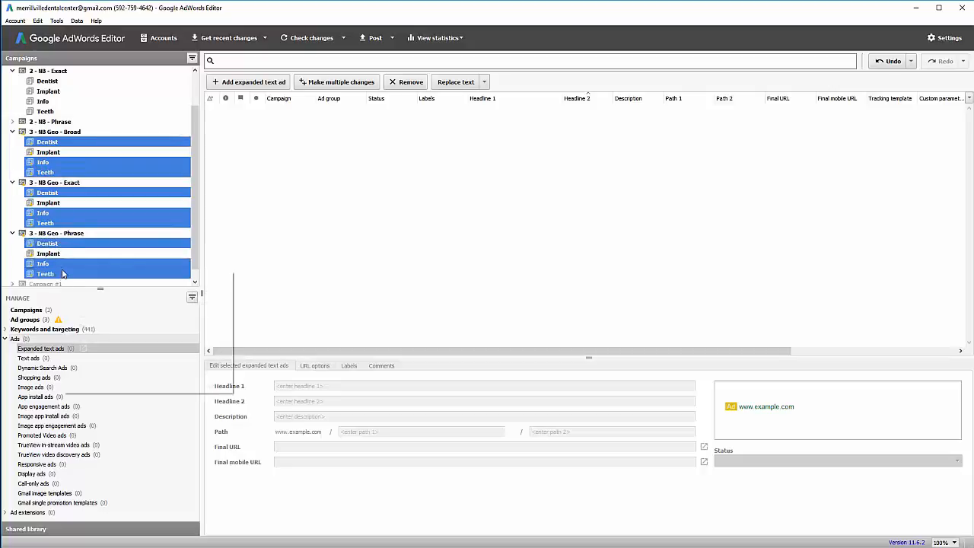
Paste the two Dentist ads into those nine ad groups and confirm.
right_click(62, 274)
click(79, 325)
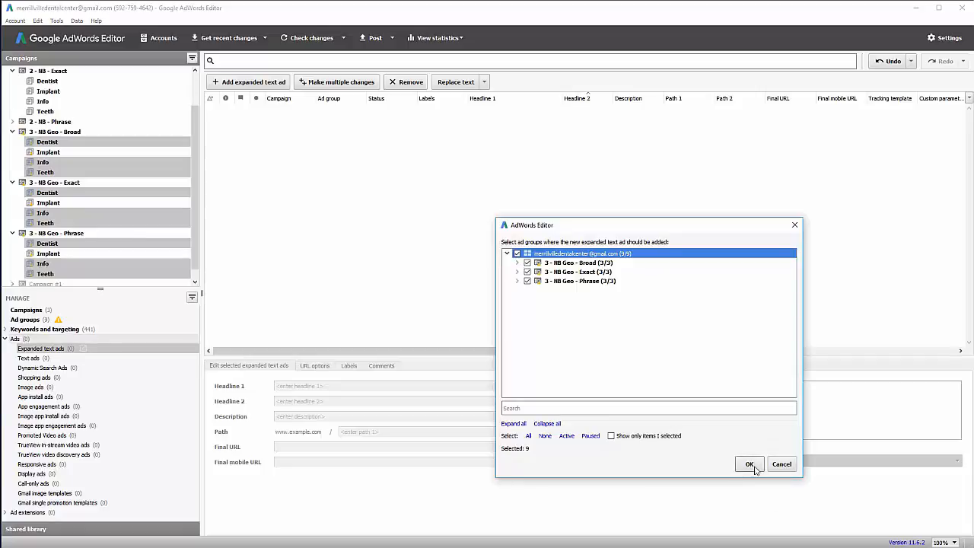
click(517, 263)
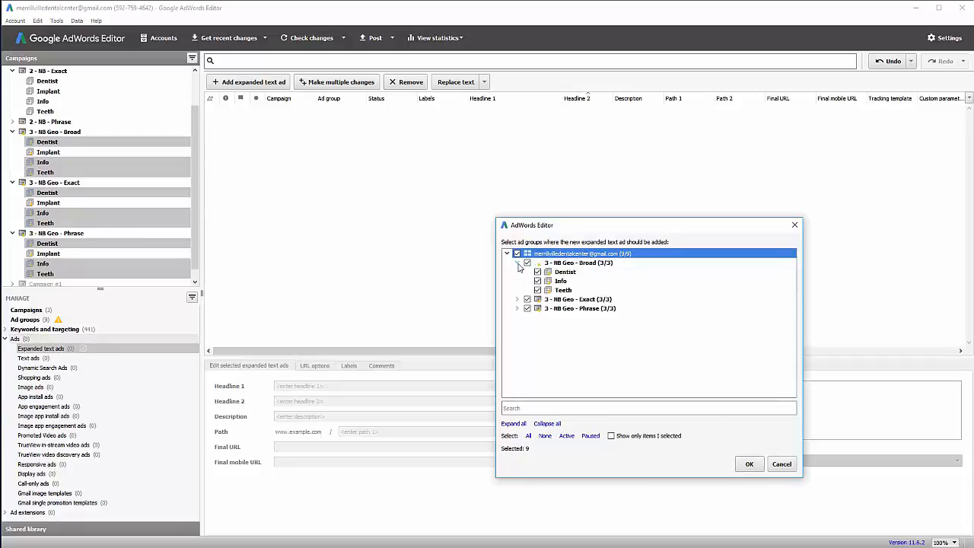
click(749, 463)
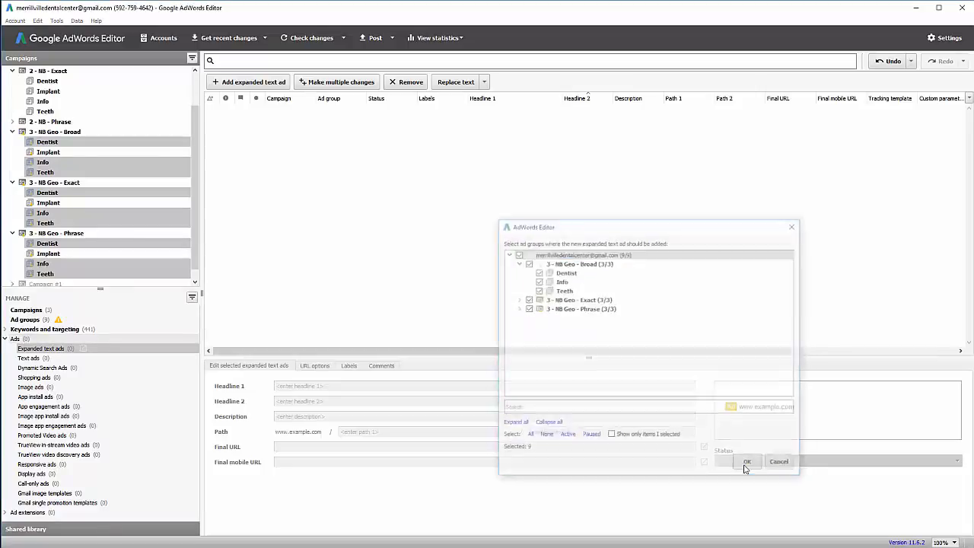
Select both Implant ads in 2 - NB - Exact for copying.
scroll(48, 122, up, 1)
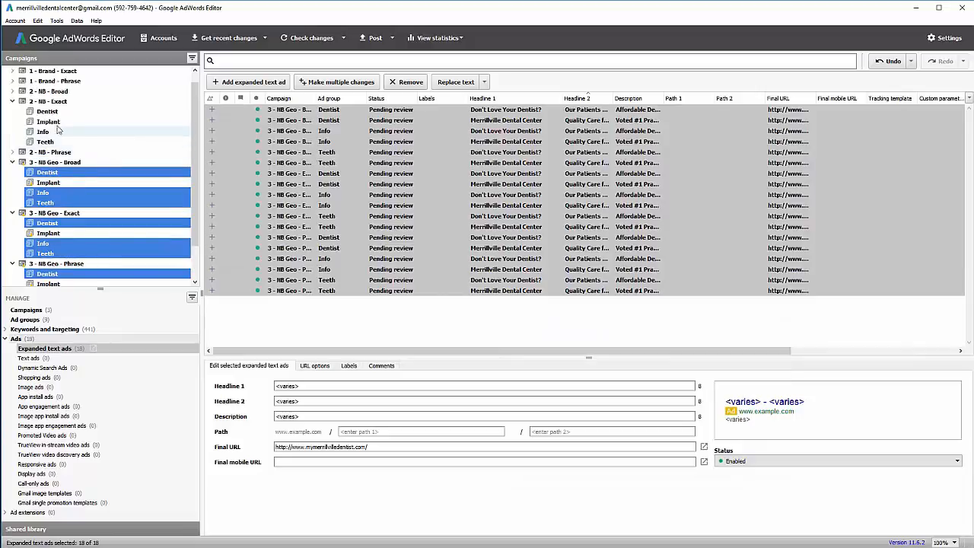
click(48, 122)
shift+click(342, 120)
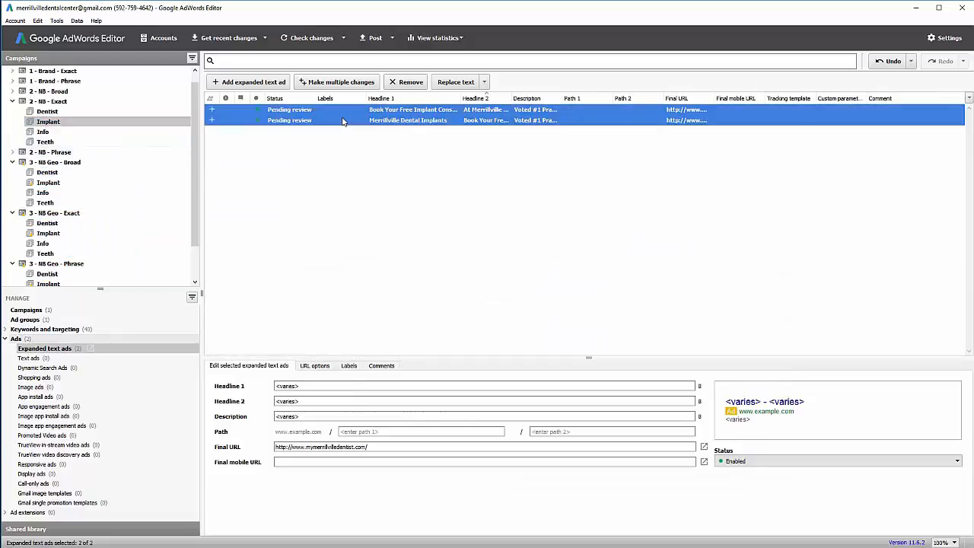
Paste the two copied Implant ads into the Implant ad groups of 3 - NB Geo - Broad, Exact and Phrase.
click(54, 184)
ctrl+click(57, 233)
ctrl+click(58, 284)
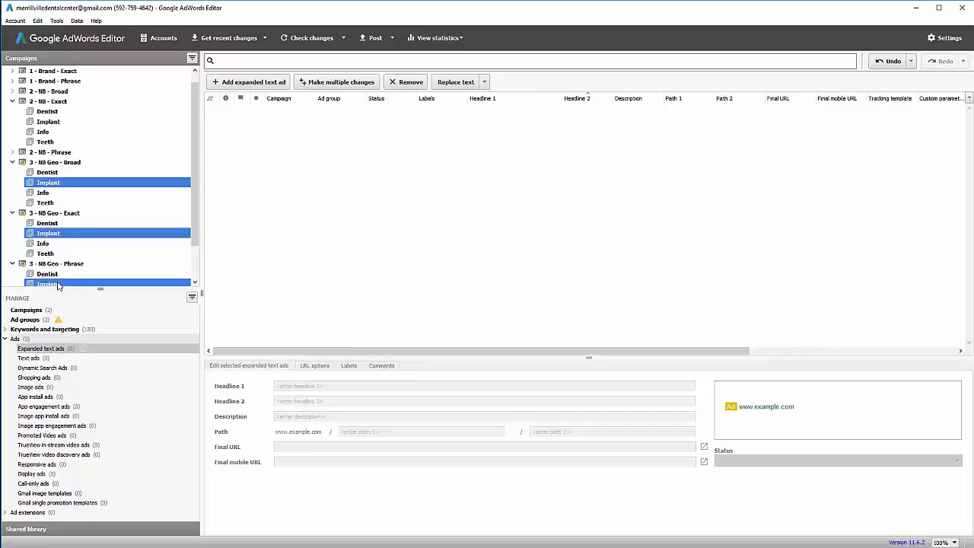
scroll(59, 236, down, 1)
right_click(58, 223)
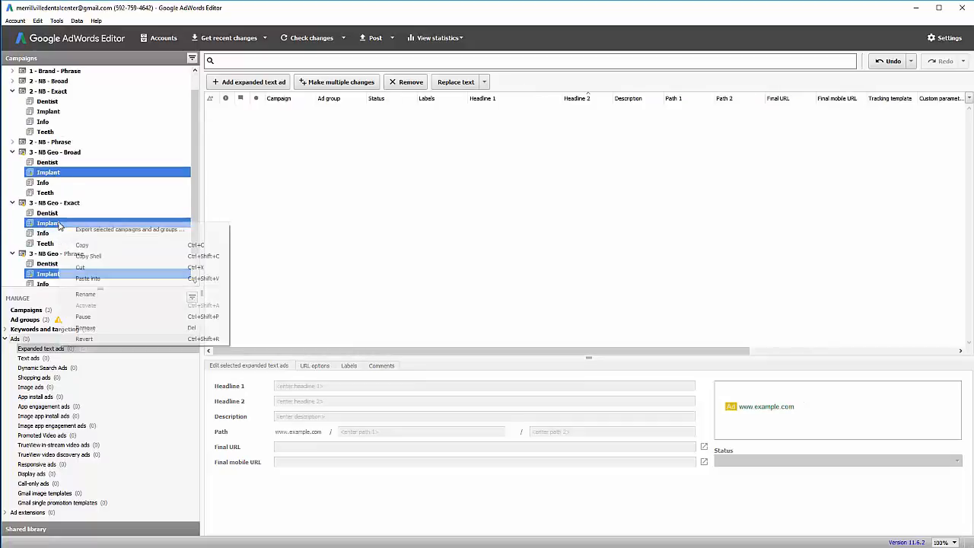
click(109, 279)
click(517, 253)
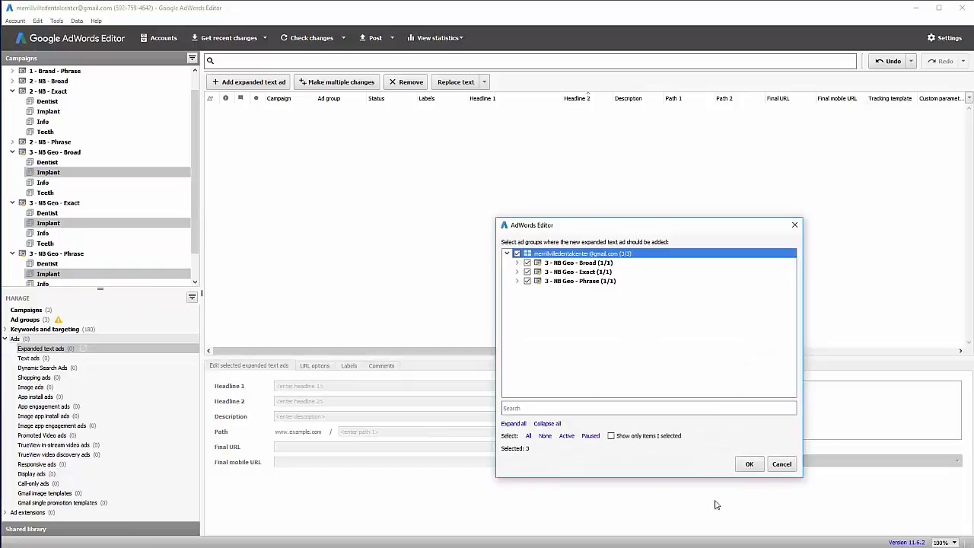
click(749, 464)
Collapse the NB campaigns and select the account root to list all 58 ads.
scroll(84, 186, up, 2)
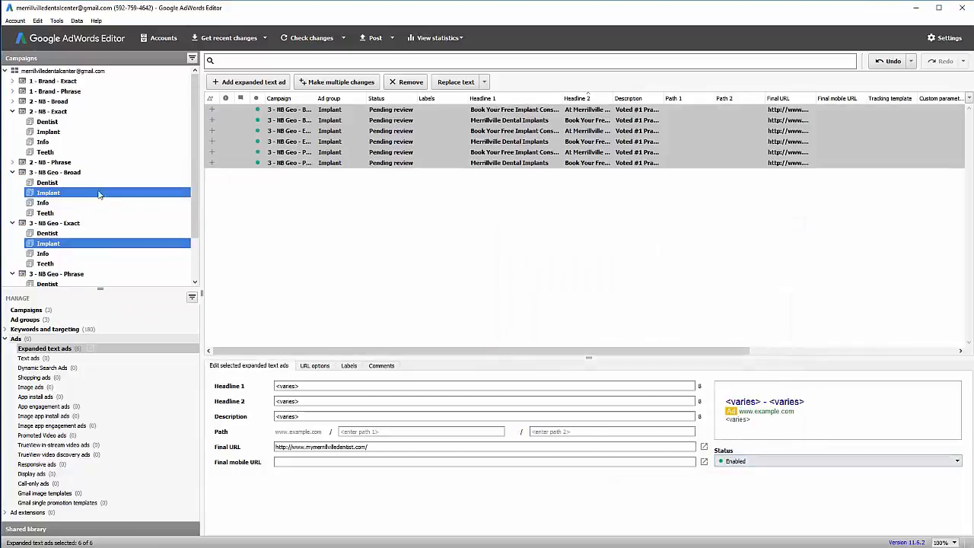
click(13, 172)
click(12, 233)
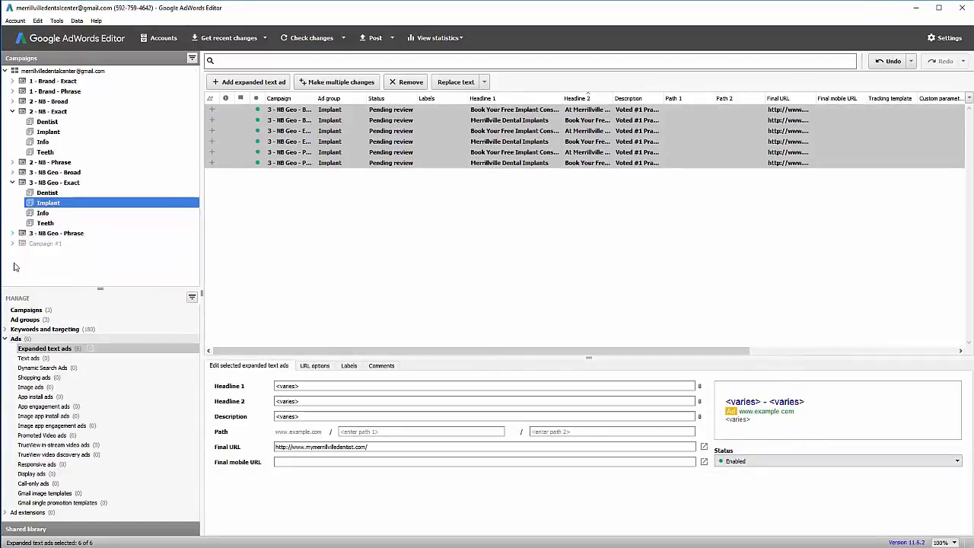
click(12, 182)
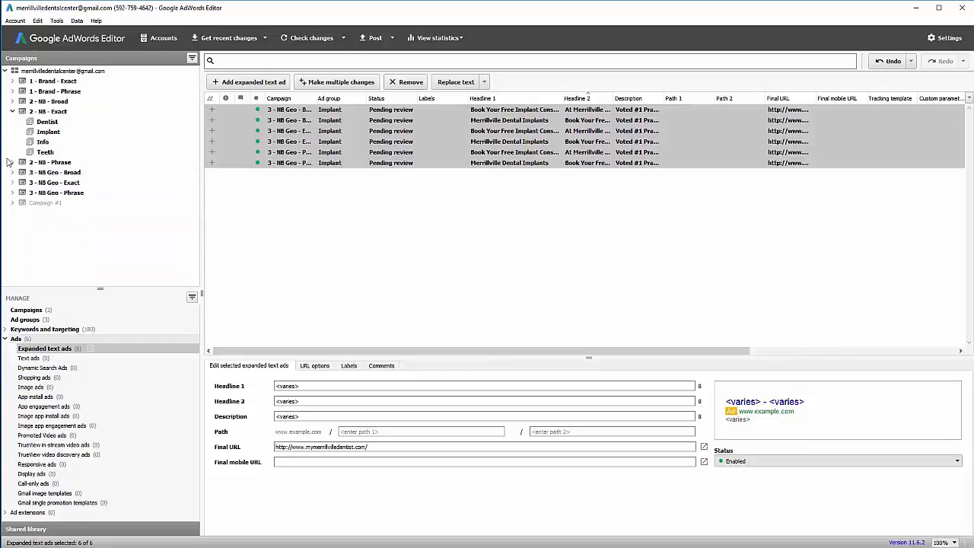
click(12, 111)
click(40, 72)
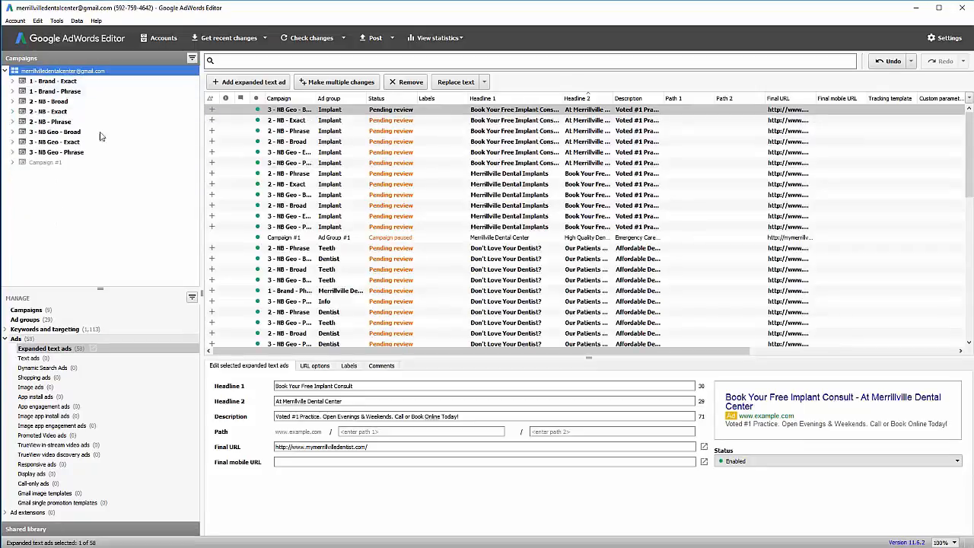
Post all pending campaign, ad group, keyword and expanded text ad changes to AdWords.
click(373, 38)
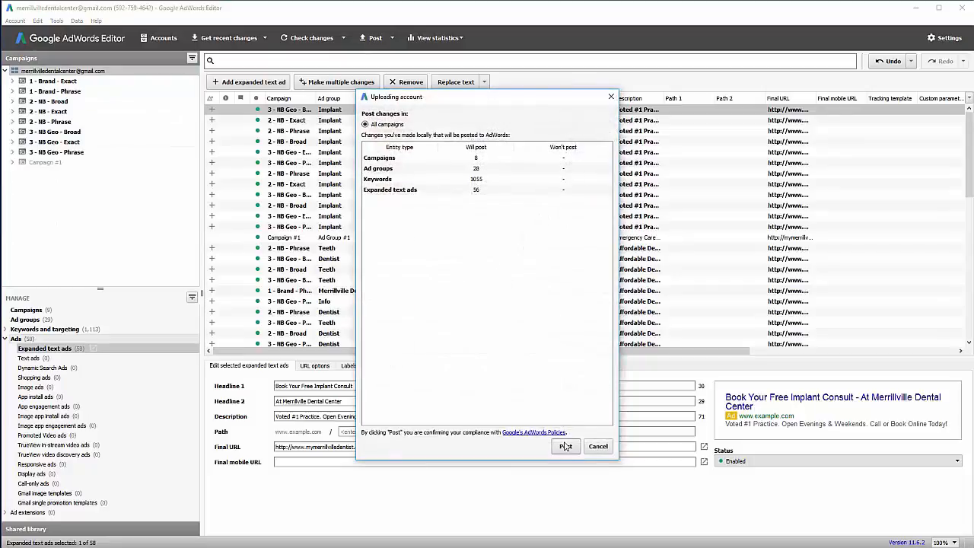
click(565, 446)
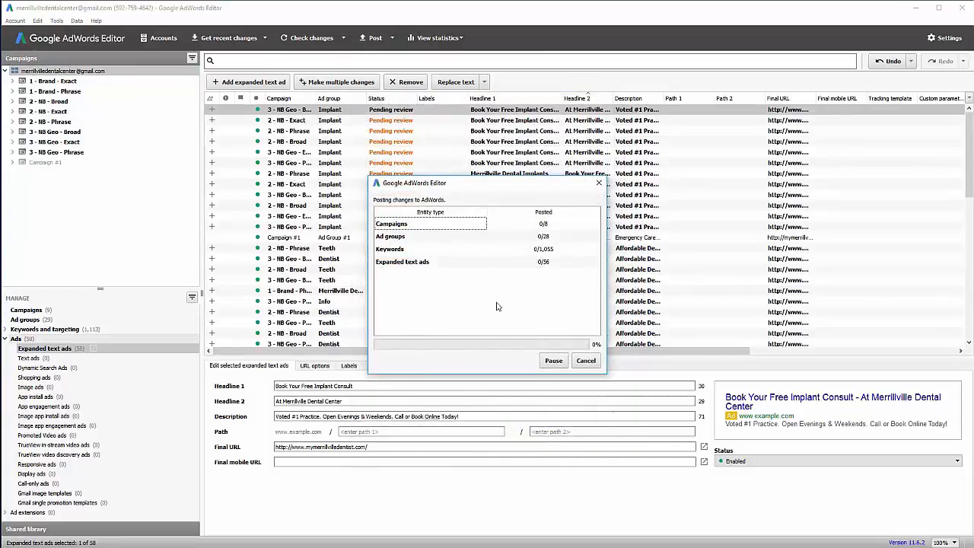
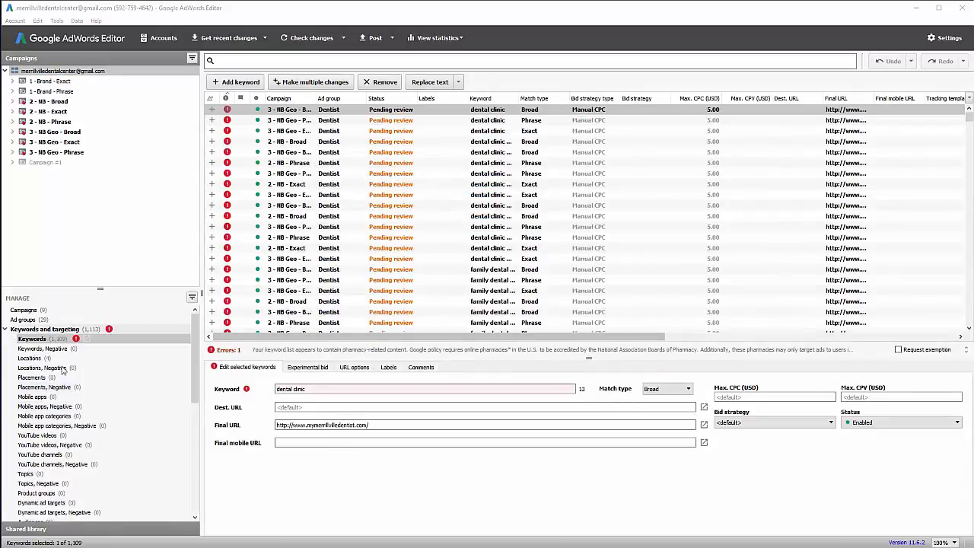
Select the three 3 - NB Geo campaigns and show their campaign settings.
click(67, 133)
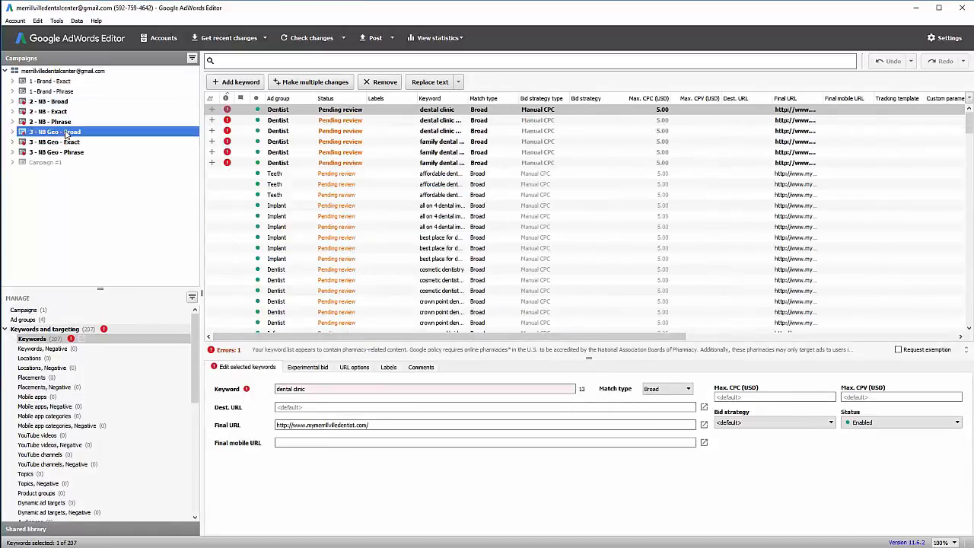
shift+click(82, 152)
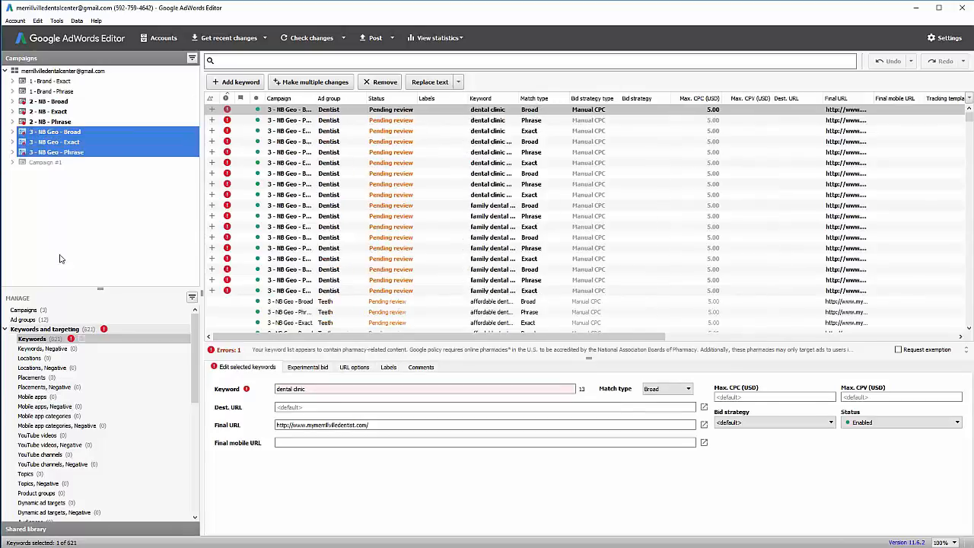
click(35, 311)
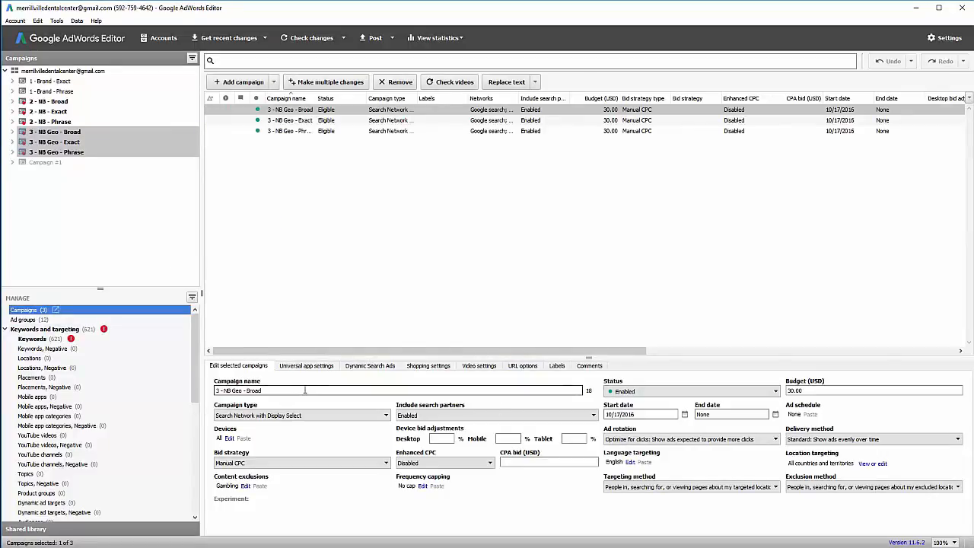
Restore the recommended targeting method and bring up 3 - NB Geo - Broad's empty location list.
click(756, 487)
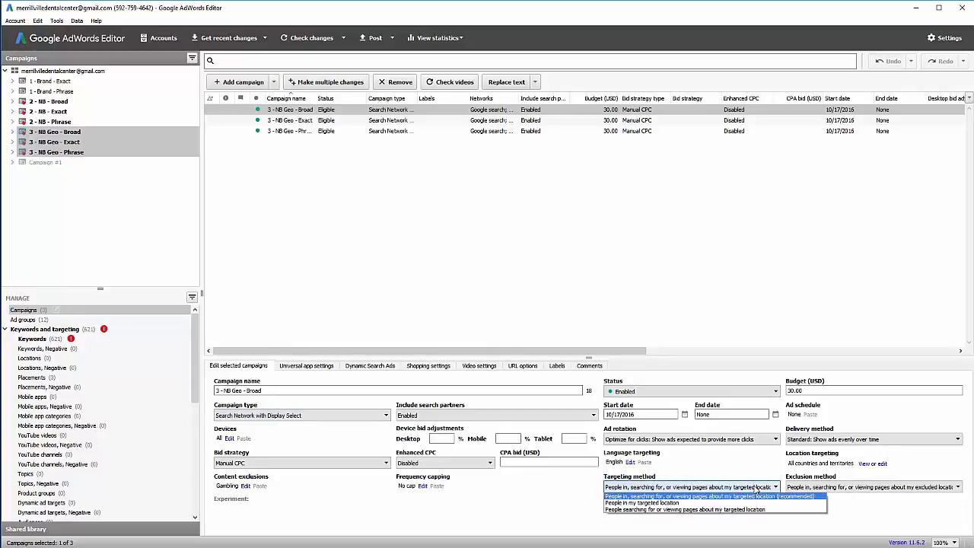
click(680, 503)
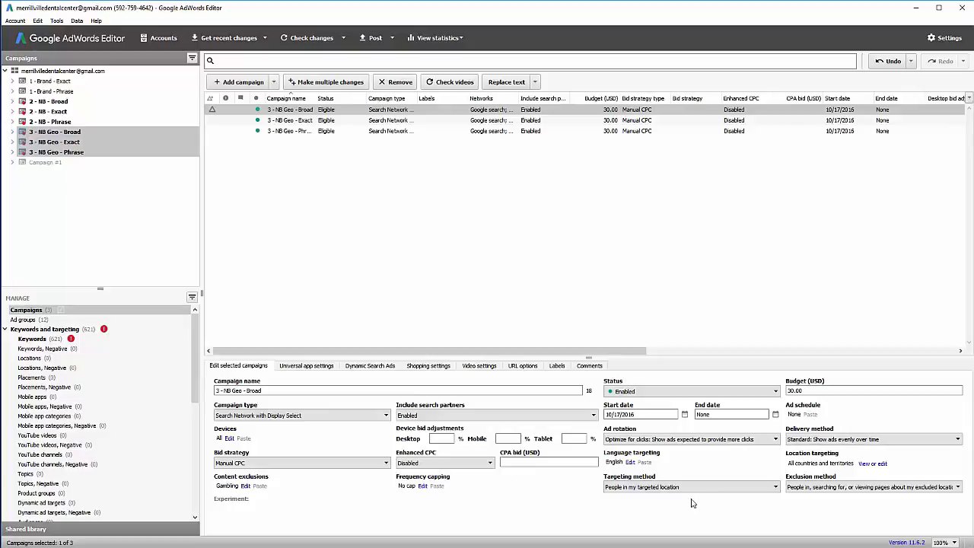
click(689, 487)
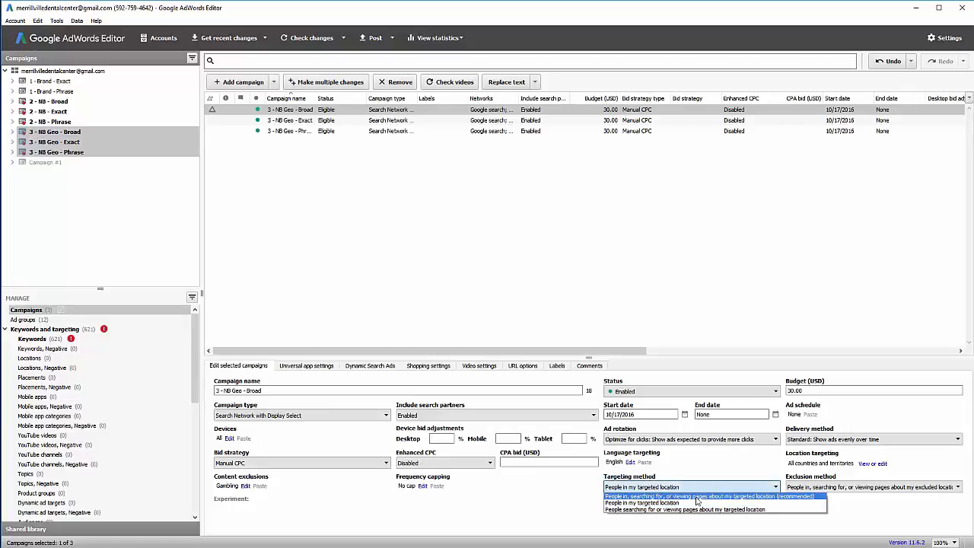
click(696, 497)
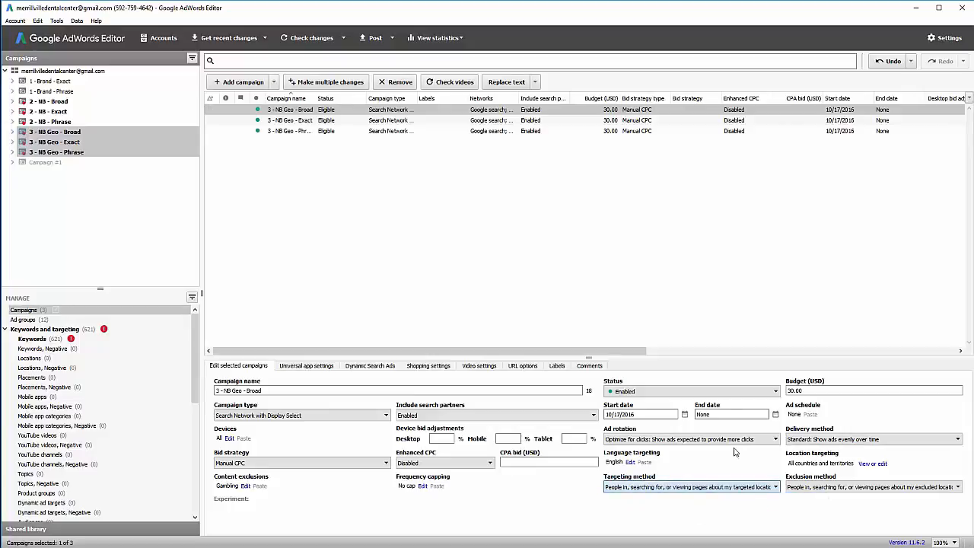
click(872, 463)
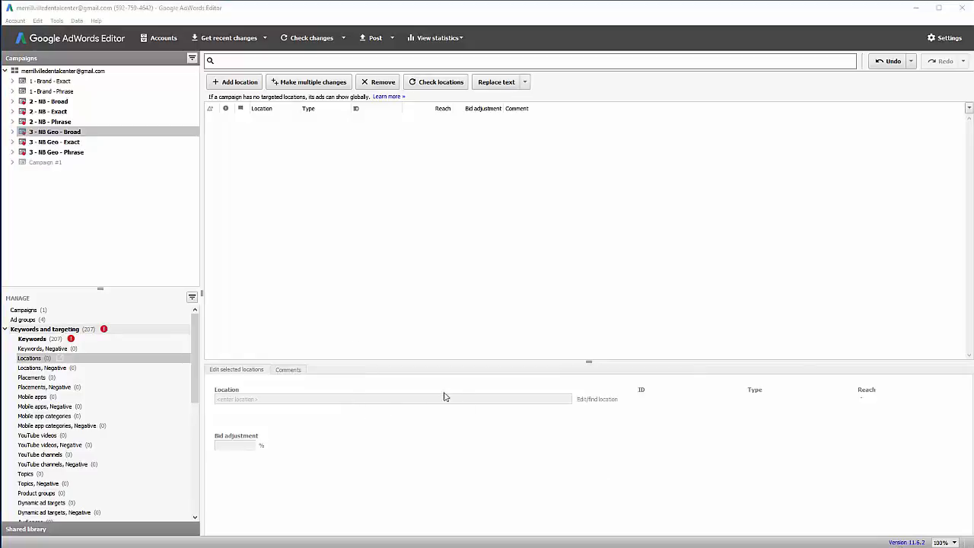
Target the city Merrillville, Indiana in 3 - NB Geo - Broad, then reselect all three NB Geo campaigns.
click(240, 82)
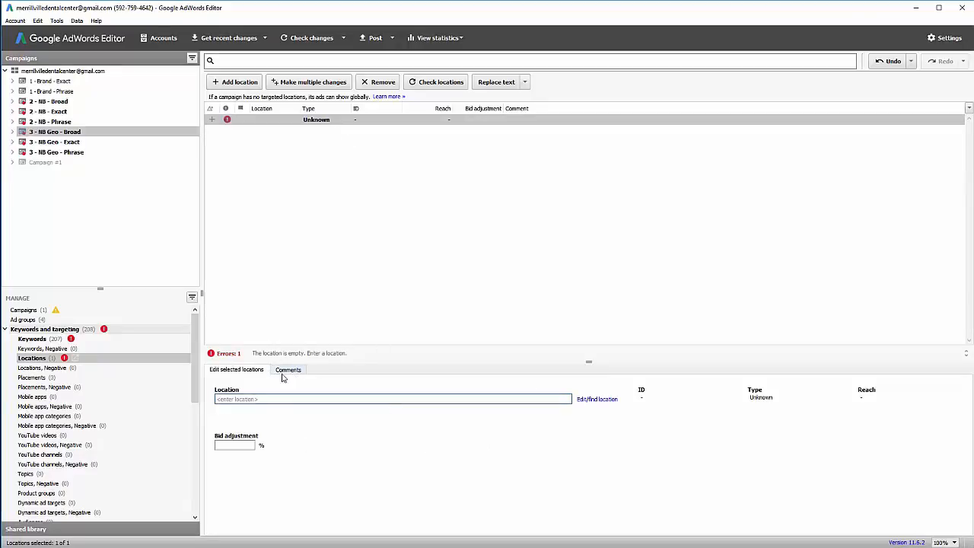
text(merrillville)
click(601, 401)
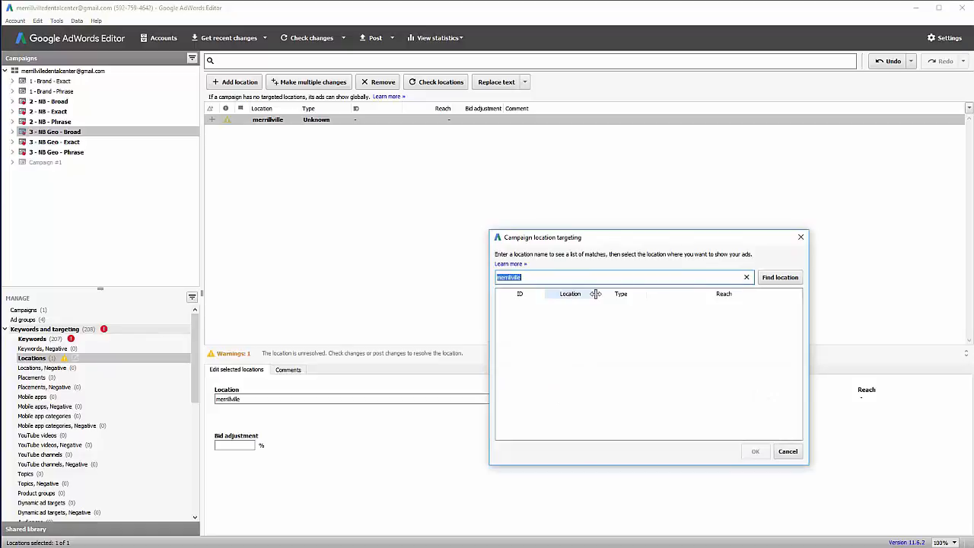
text(mer)
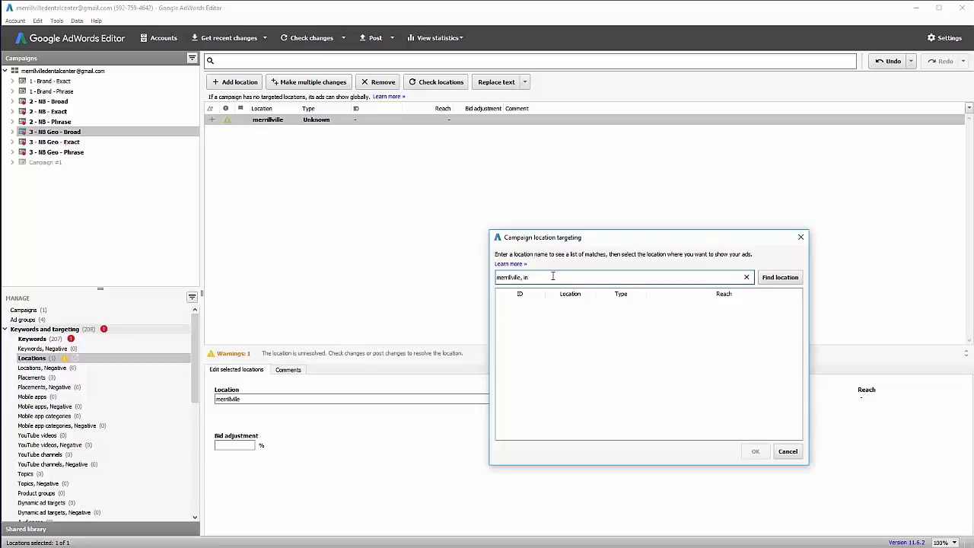
click(773, 279)
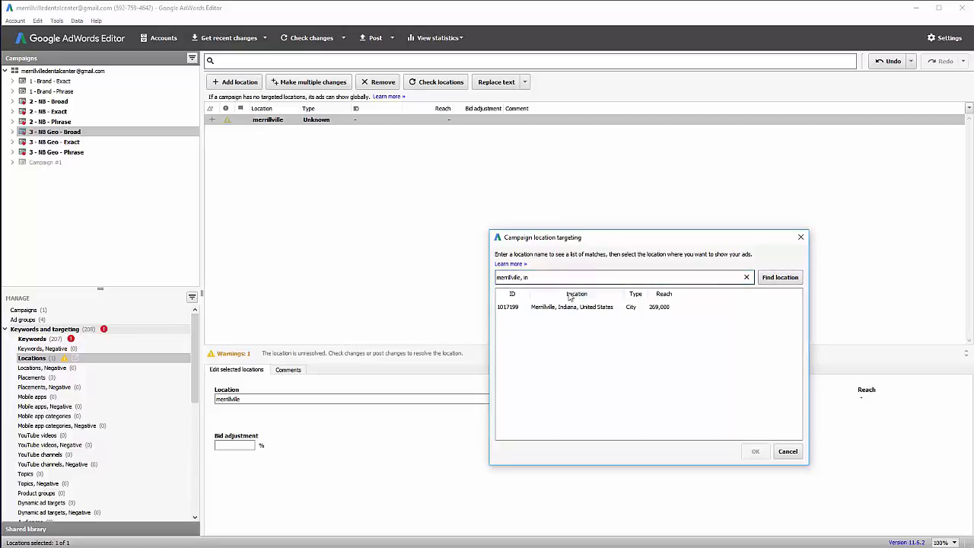
click(564, 308)
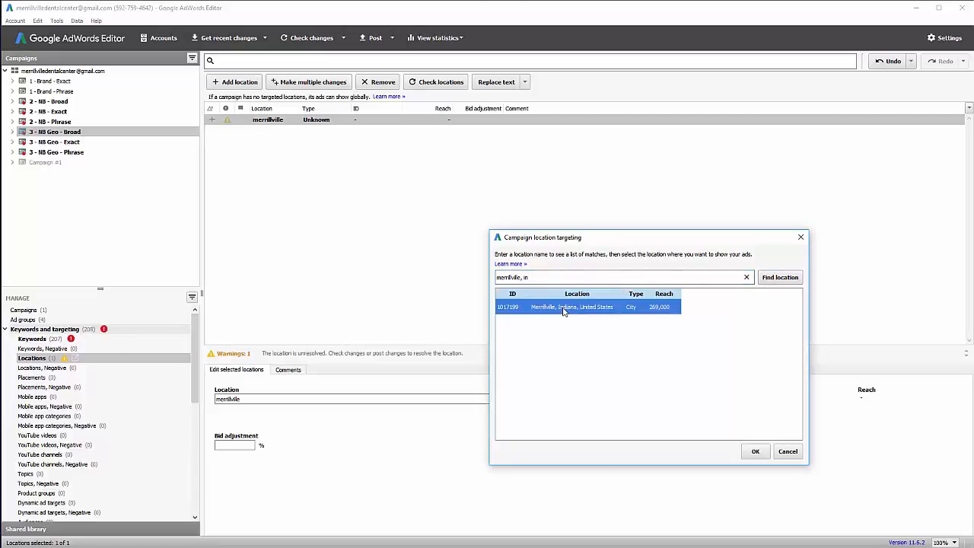
click(754, 452)
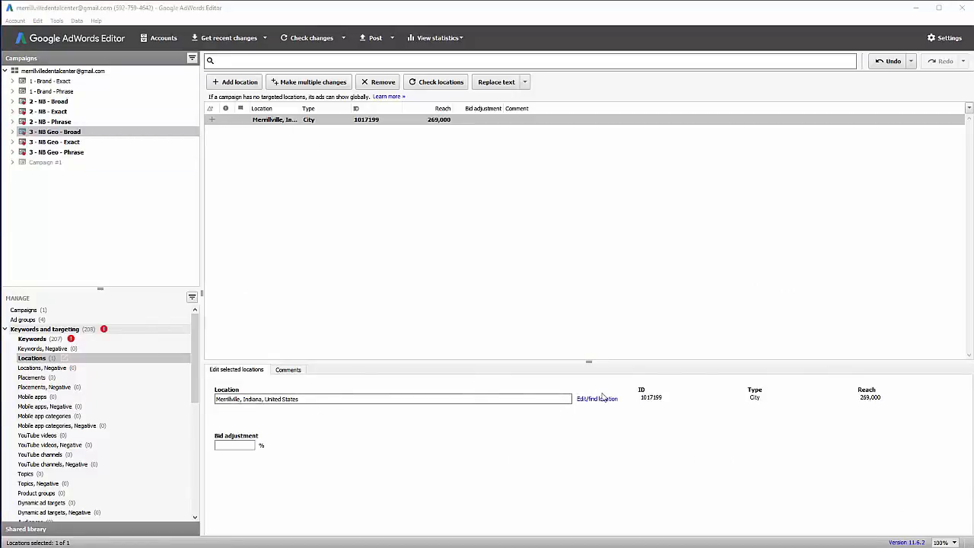
click(46, 132)
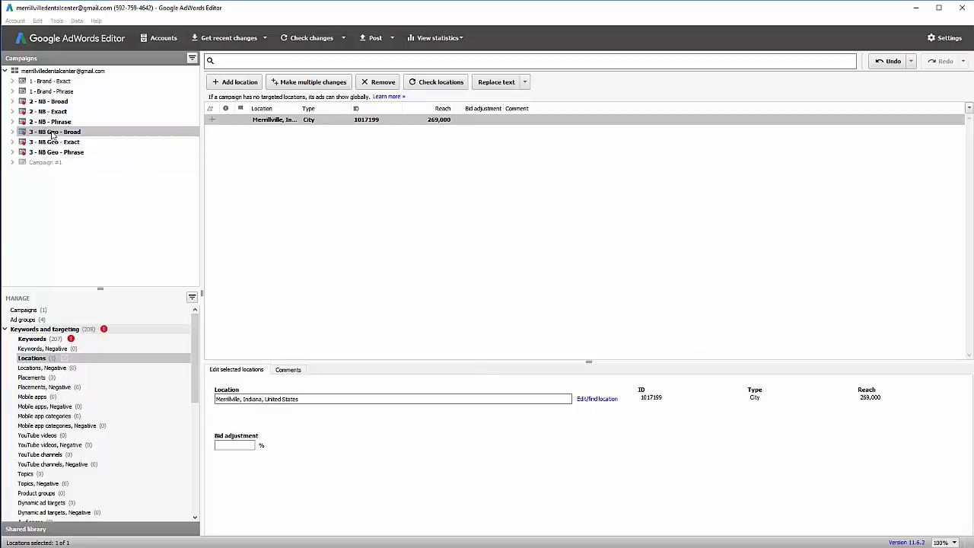
shift+click(61, 153)
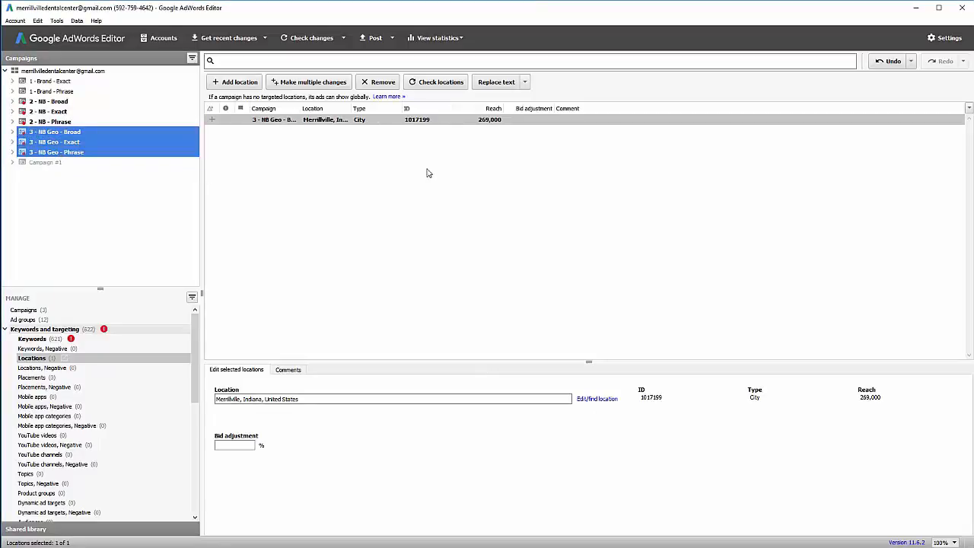
Replace Merrillville with Crown Point, Indiana as a location in all three NB Geo campaigns.
click(383, 122)
click(382, 83)
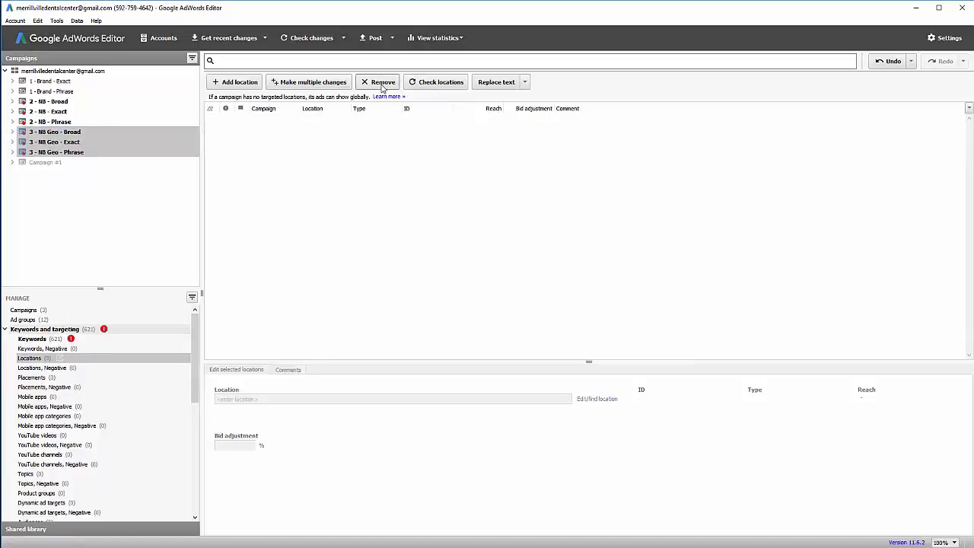
click(235, 84)
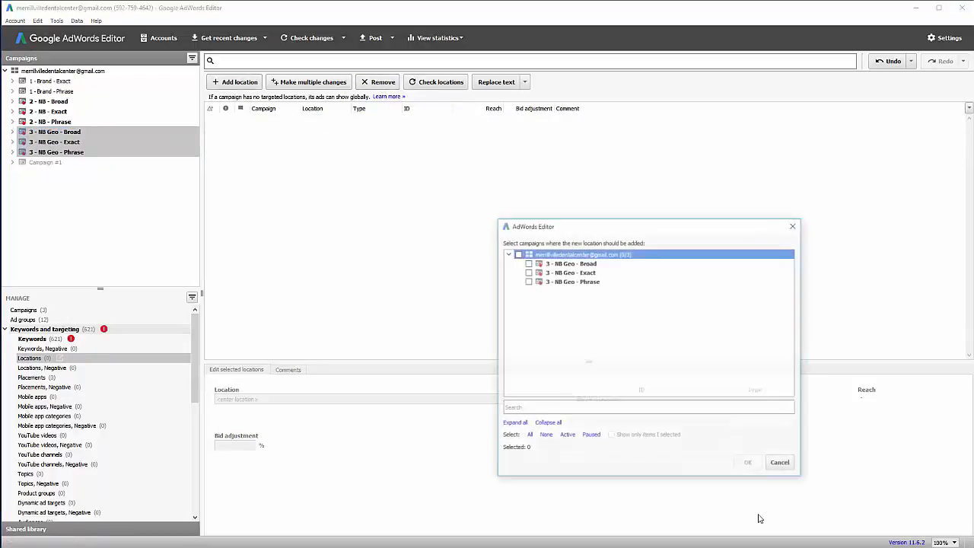
click(517, 253)
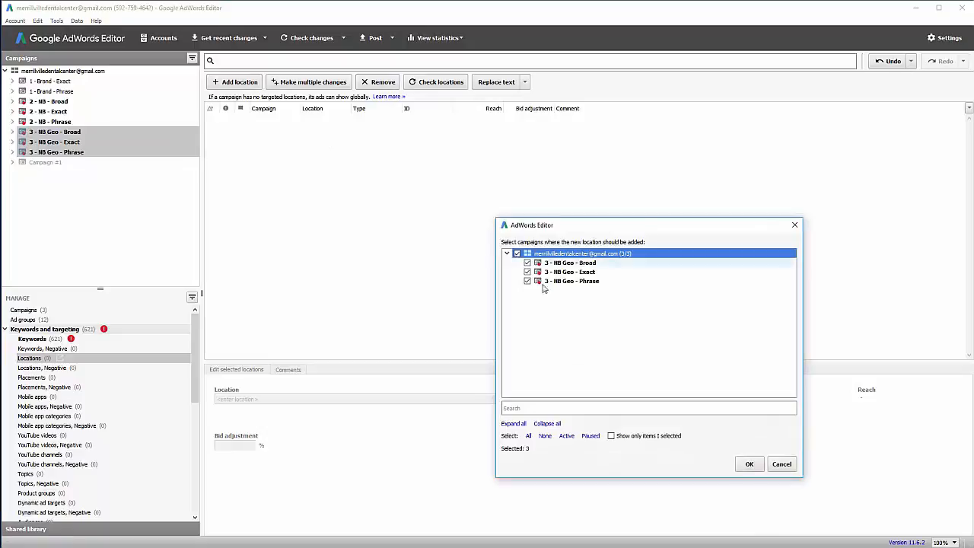
click(748, 463)
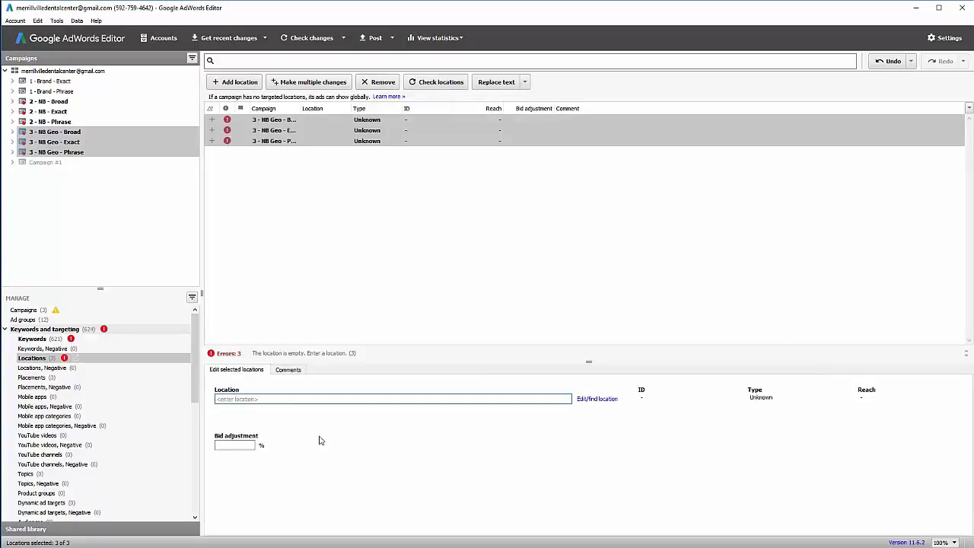
click(586, 399)
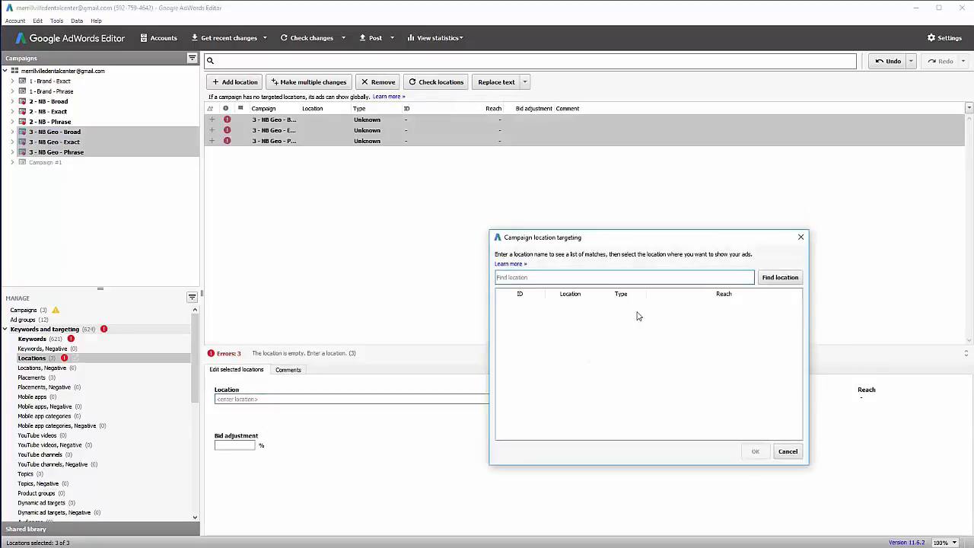
text(crown point)
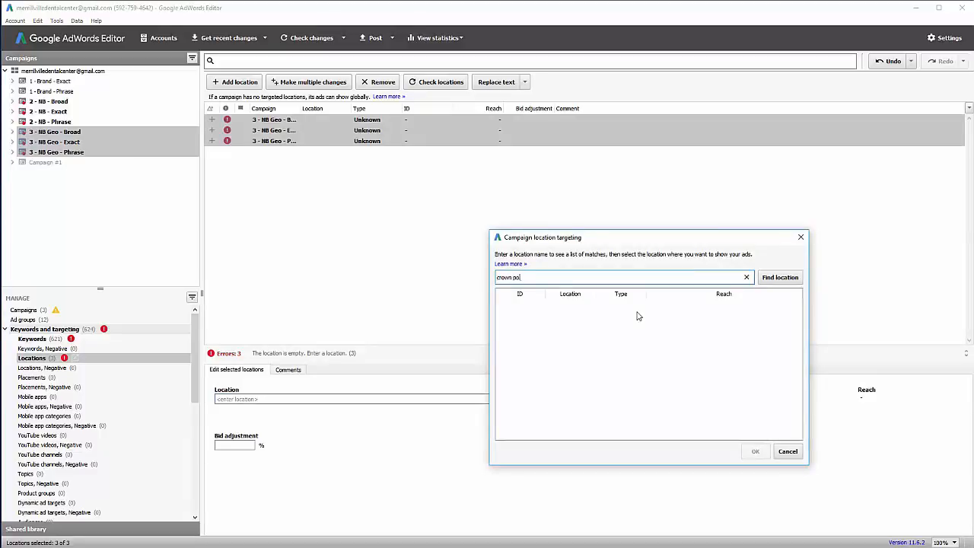
text(, in)
click(779, 277)
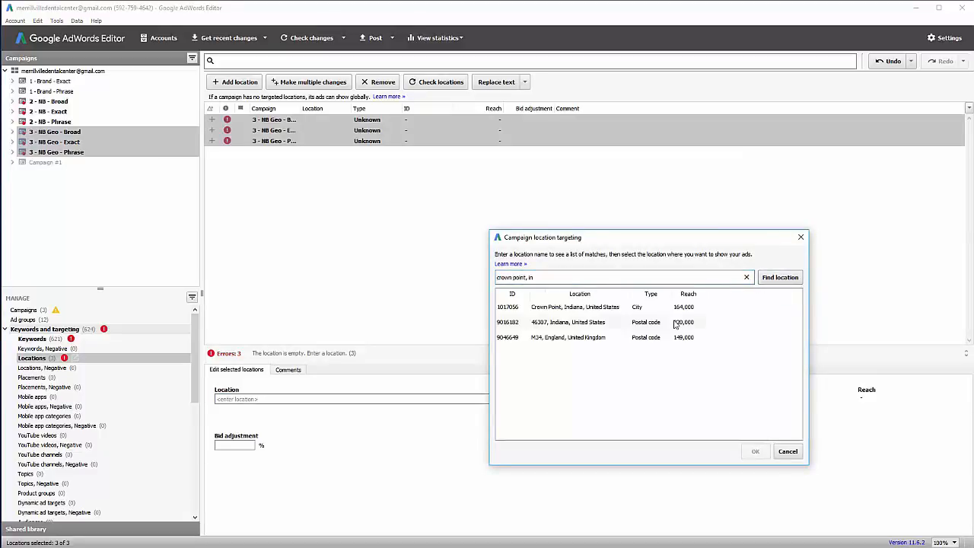
click(600, 308)
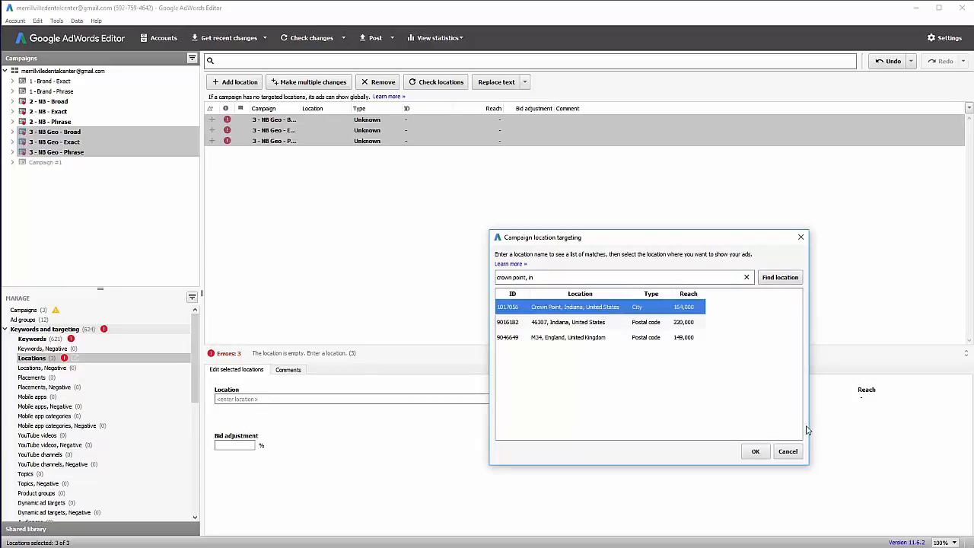
click(754, 452)
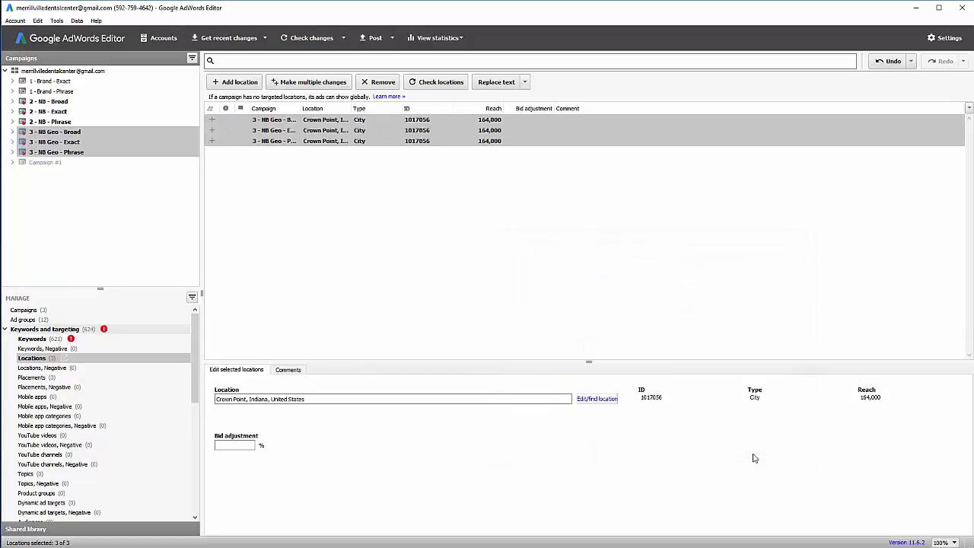
Add Saint John, Indiana as a location for the three NB Geo campaigns.
click(224, 81)
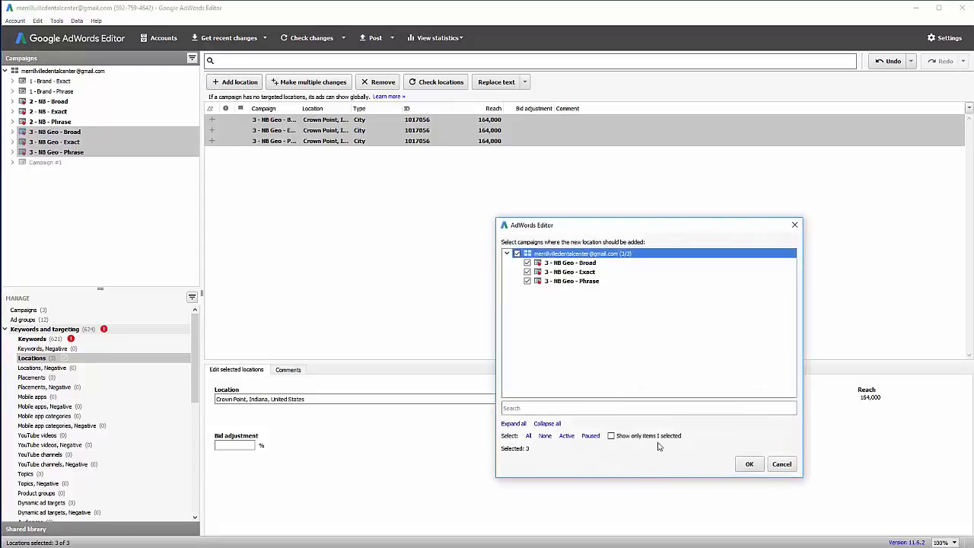
click(748, 465)
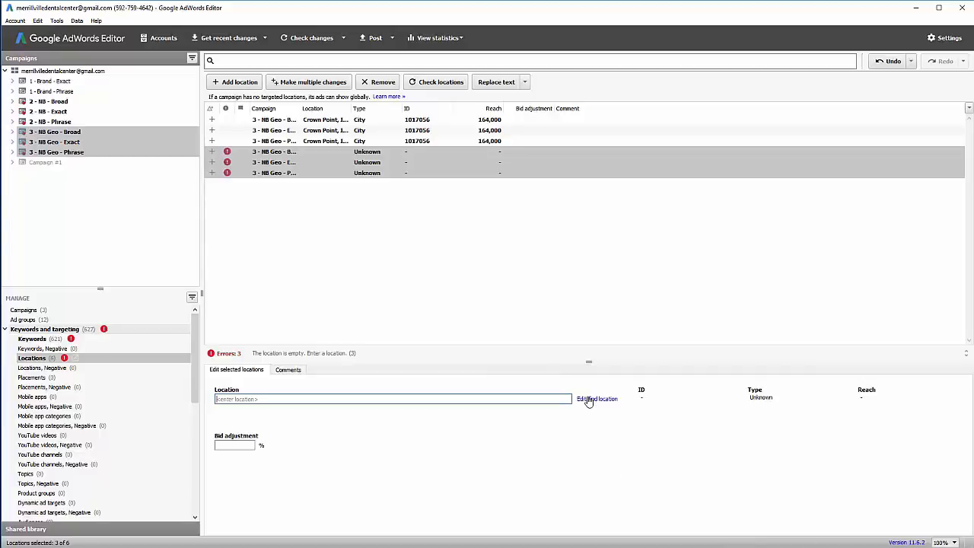
click(589, 399)
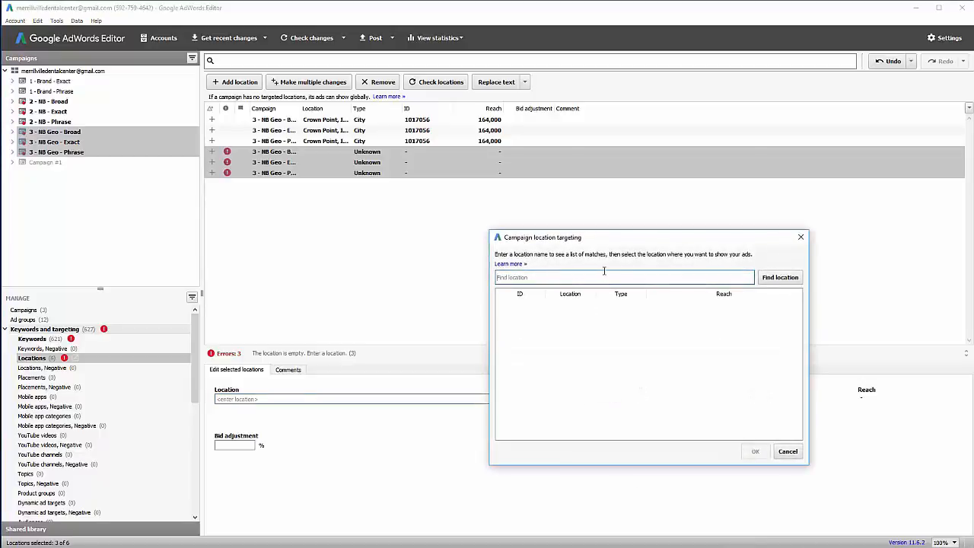
text(saint john)
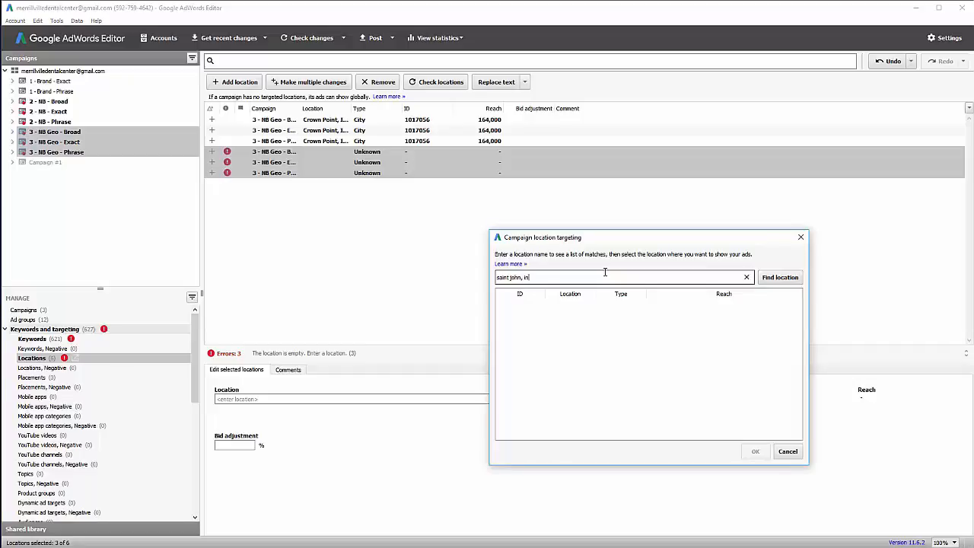
text(, in)
click(783, 278)
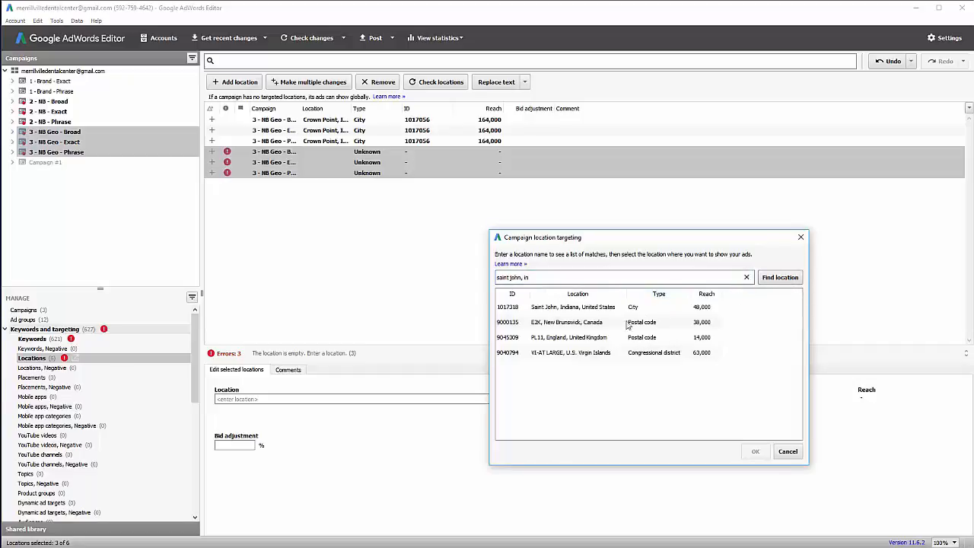
click(578, 308)
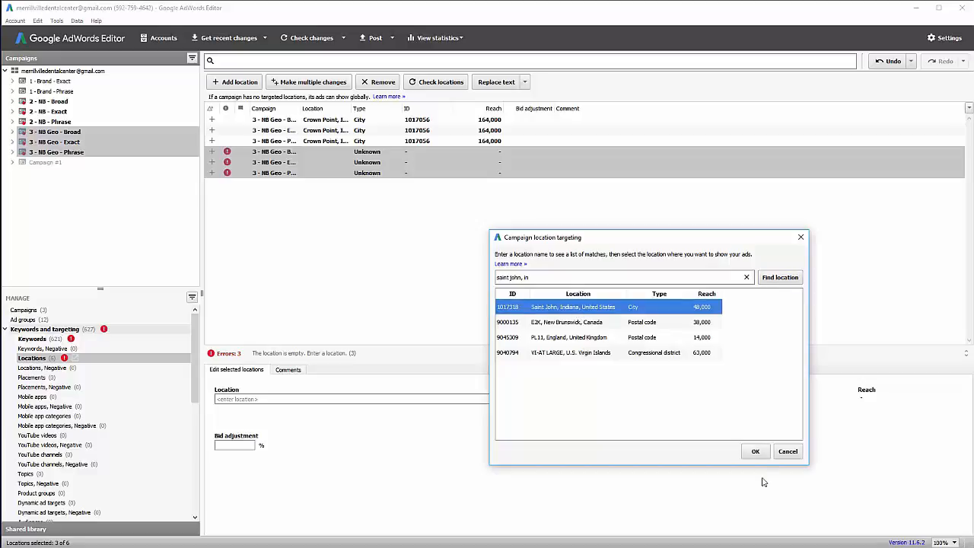
click(756, 451)
Add another set of blank location rows to all three NB Geo campaigns.
click(235, 82)
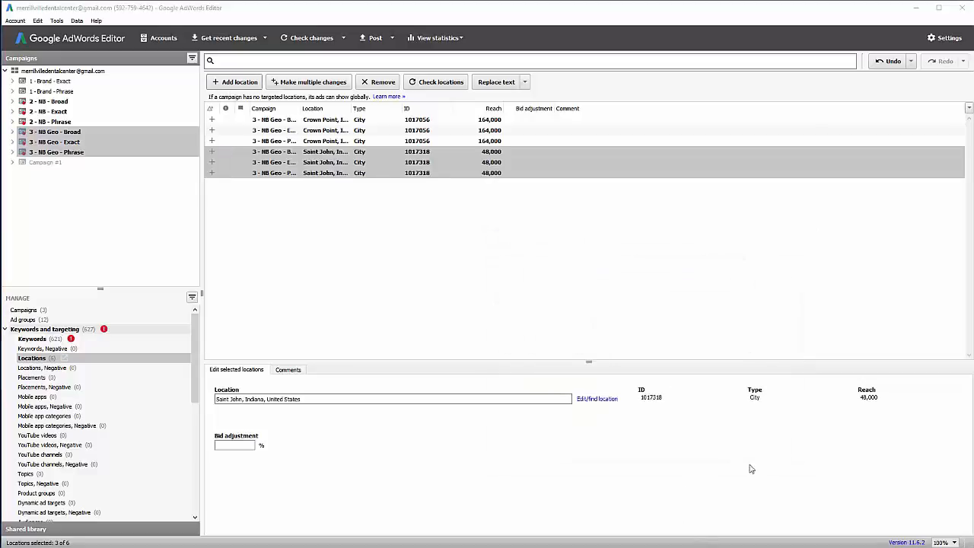
click(517, 253)
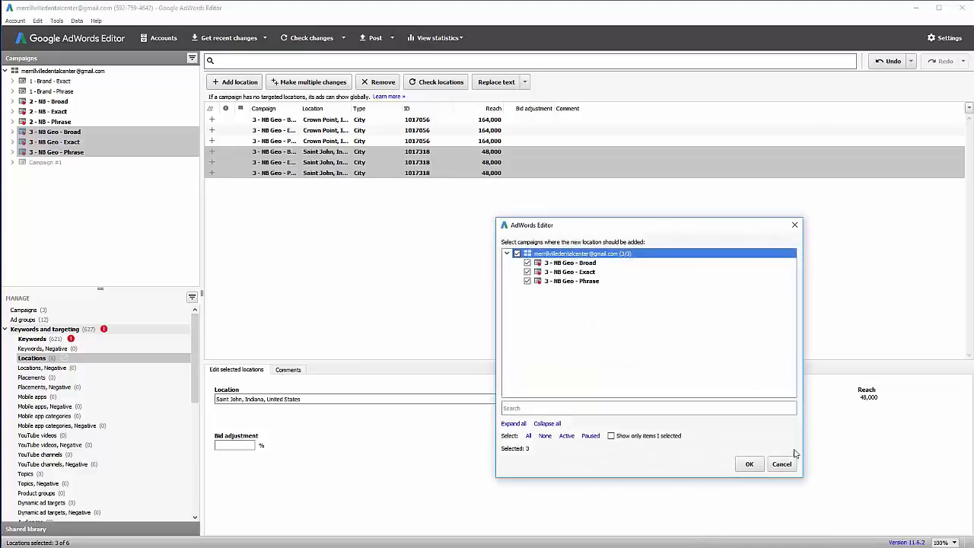
click(747, 464)
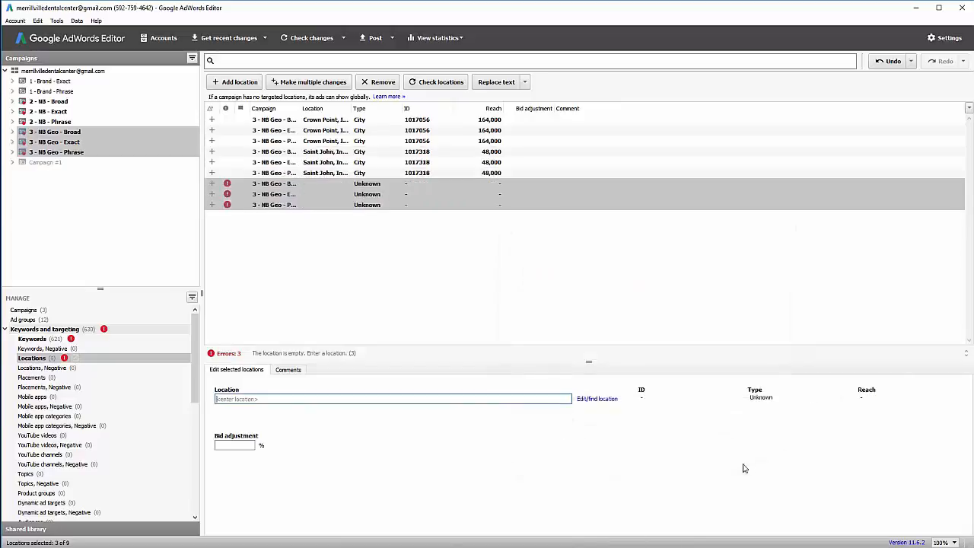
Add postal code 46410, Indiana as a location in the three NB Geo campaigns.
click(586, 399)
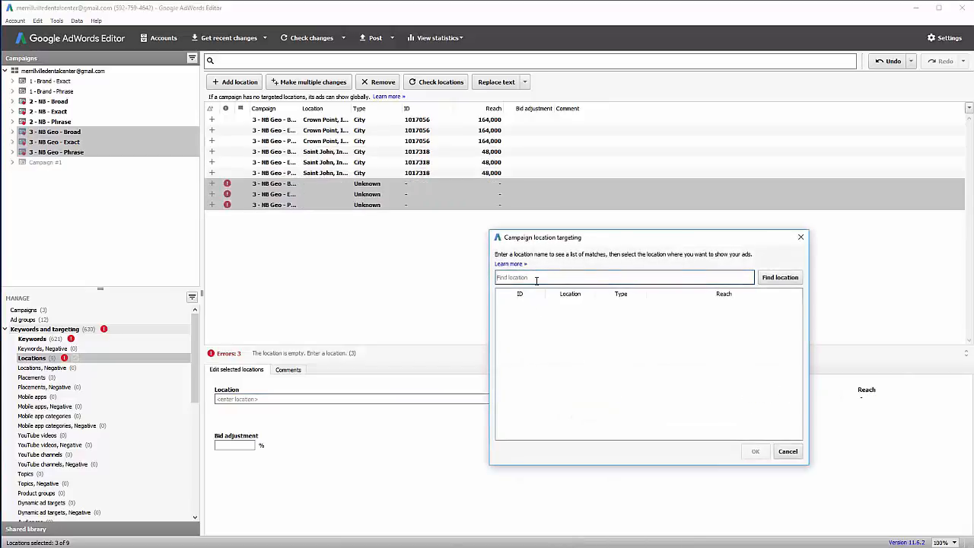
text(46410)
click(790, 278)
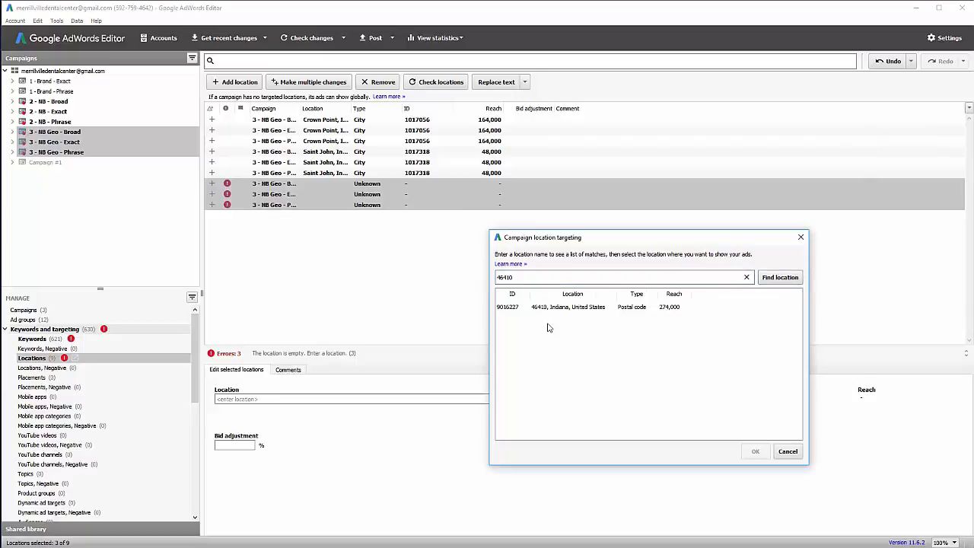
click(558, 308)
click(754, 452)
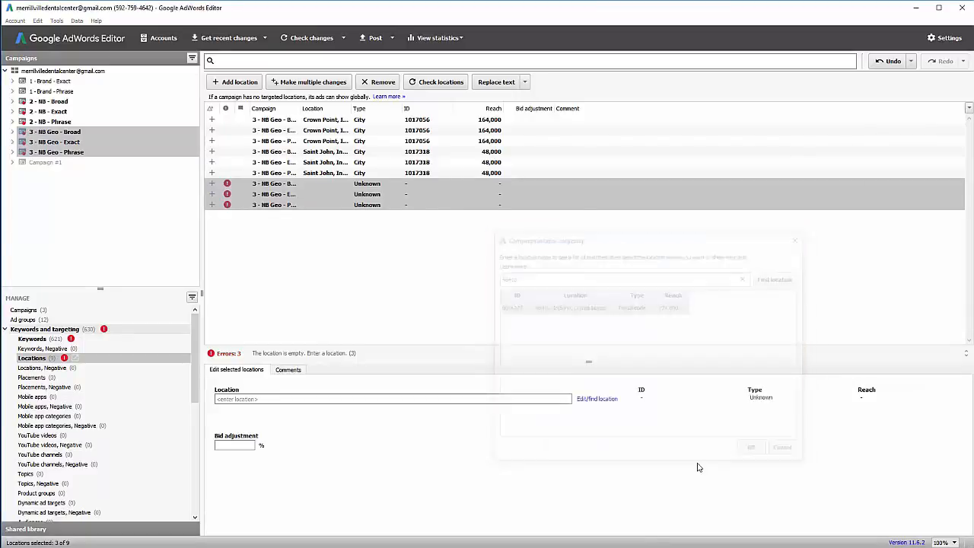
Add Hobart, Indiana to the three NB Geo campaigns, then switch to 2 - NB - Broad.
click(236, 83)
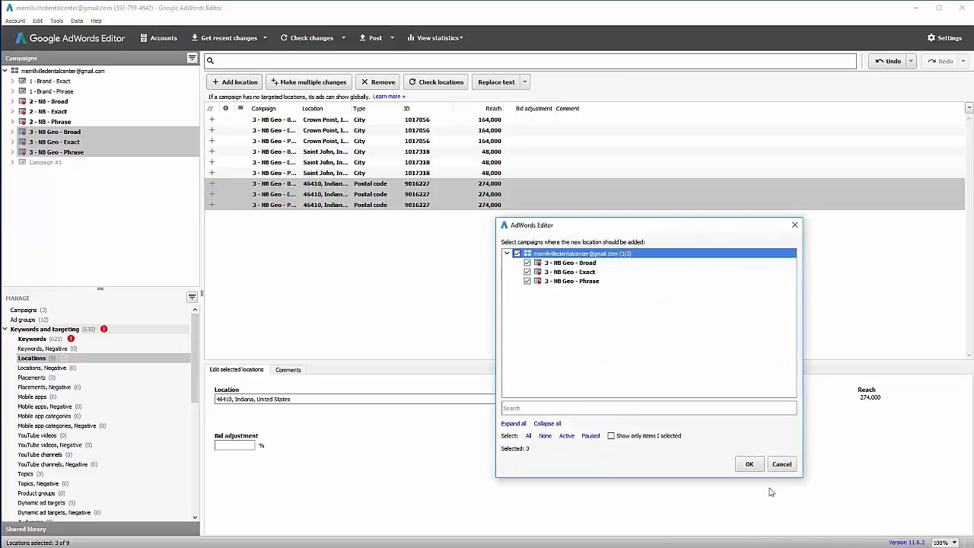
click(749, 463)
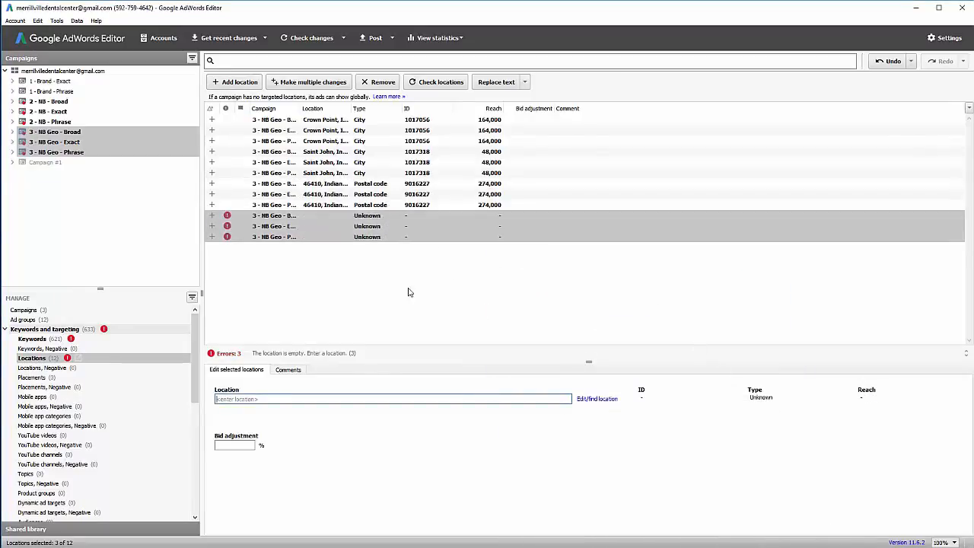
click(601, 399)
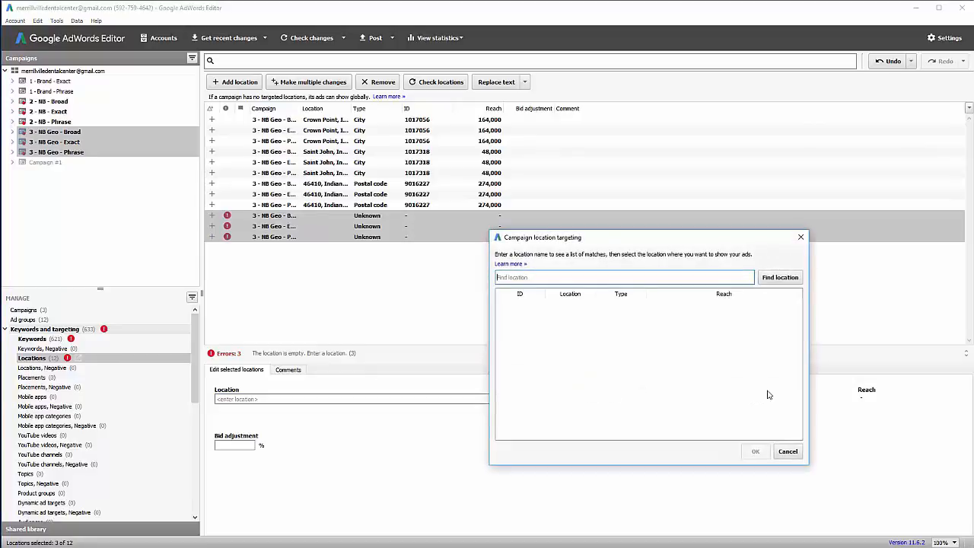
text(hobart, in)
click(780, 279)
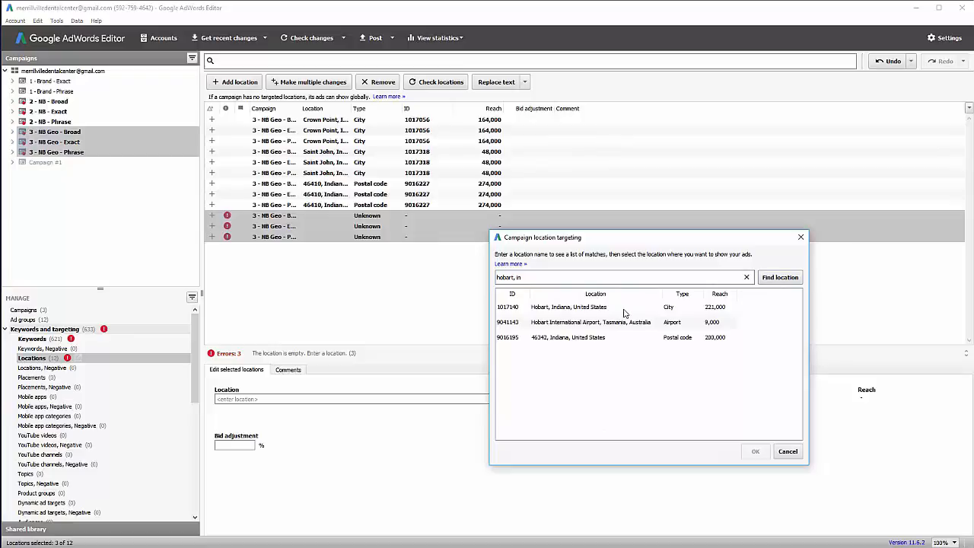
click(625, 308)
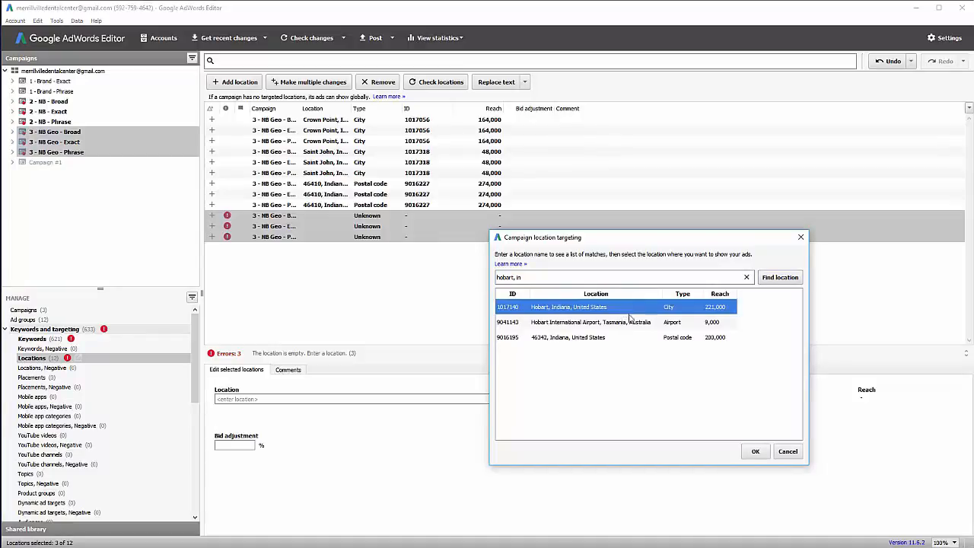
click(744, 452)
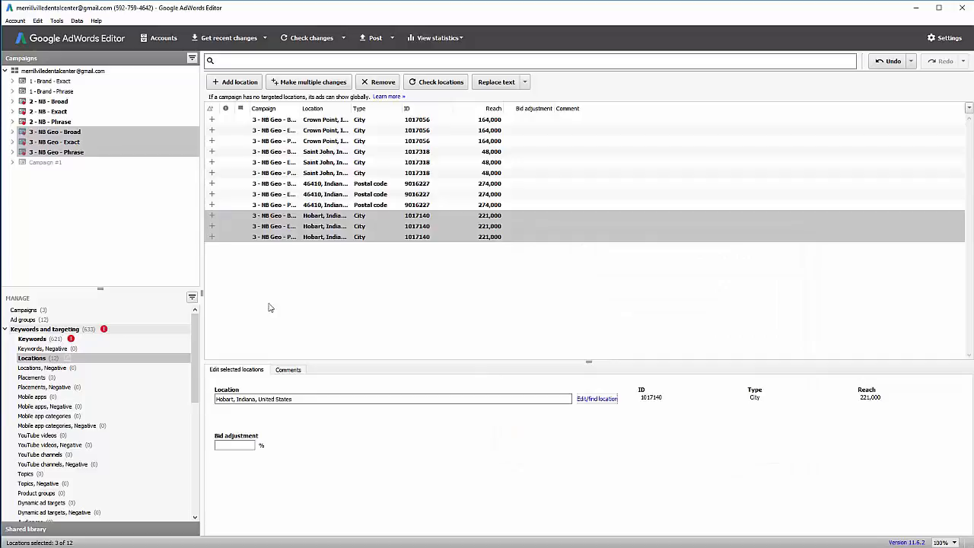
click(67, 103)
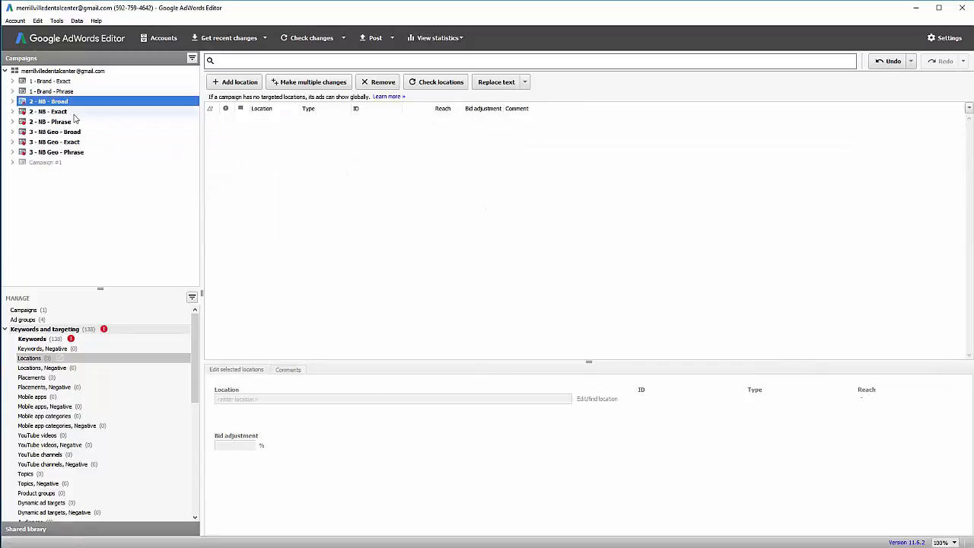
List 2 - NB - Exact's keywords with the Keyword column autofitted to show full keyword text.
key(Down)
key(Down)
click(74, 105)
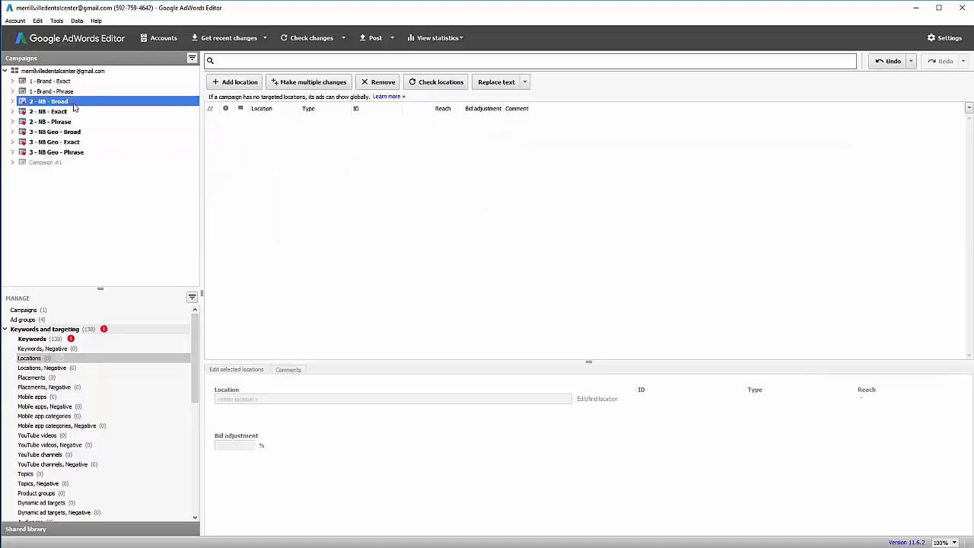
click(24, 339)
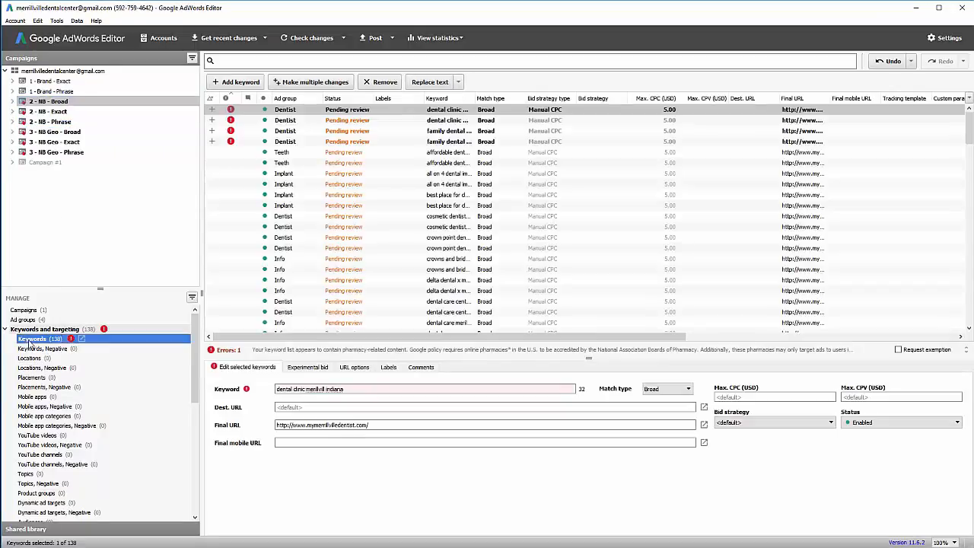
double_click(473, 100)
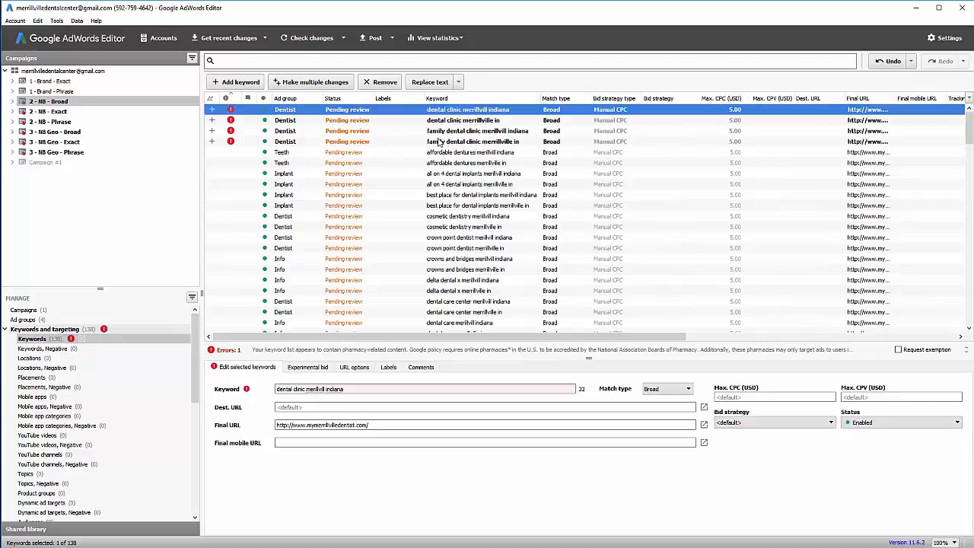
click(49, 111)
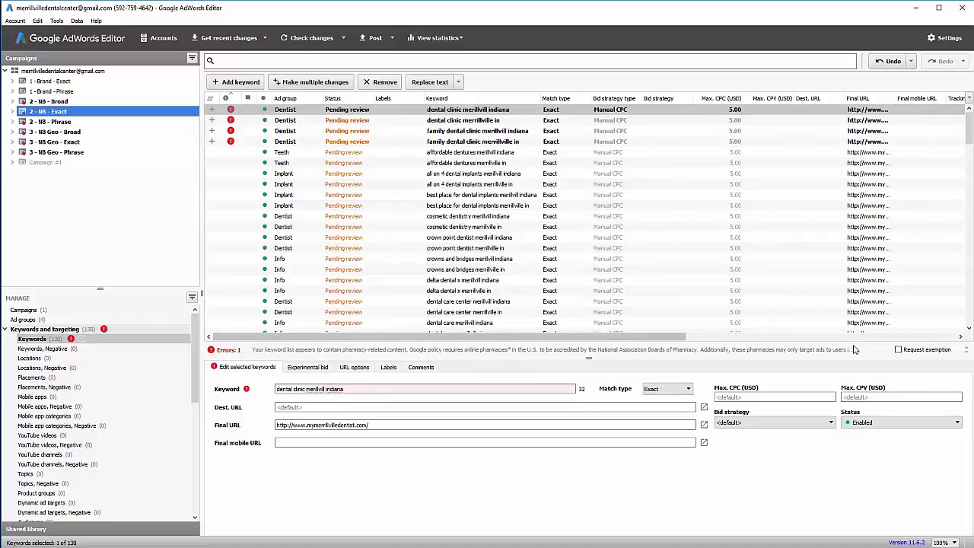
Enlarge the keyword list and expand the full pharmacy policy error message.
drag(588, 359, 589, 382)
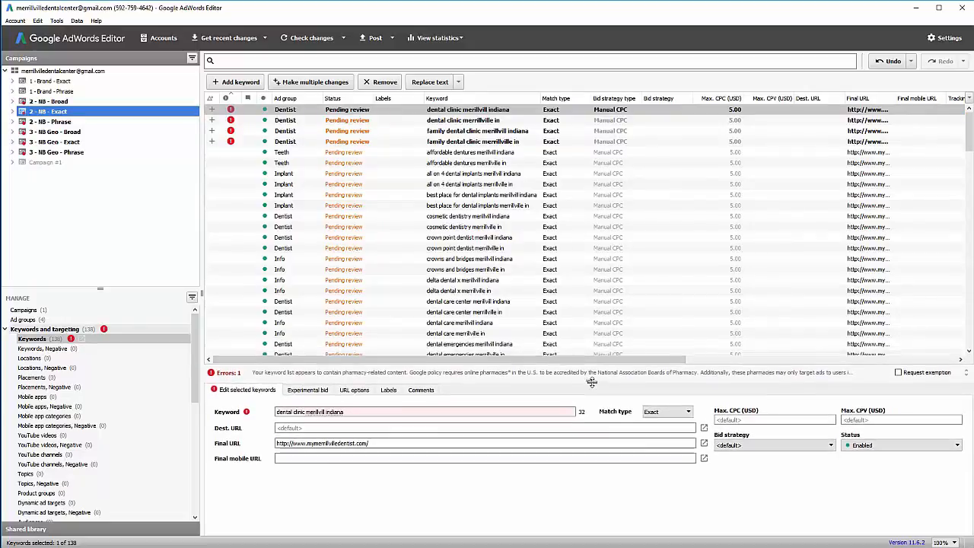
drag(635, 360, 613, 363)
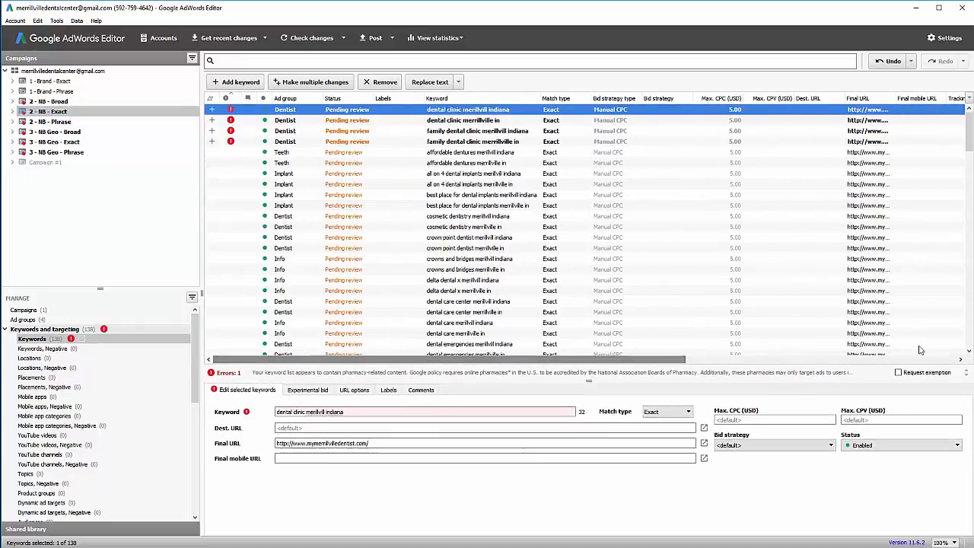
click(965, 373)
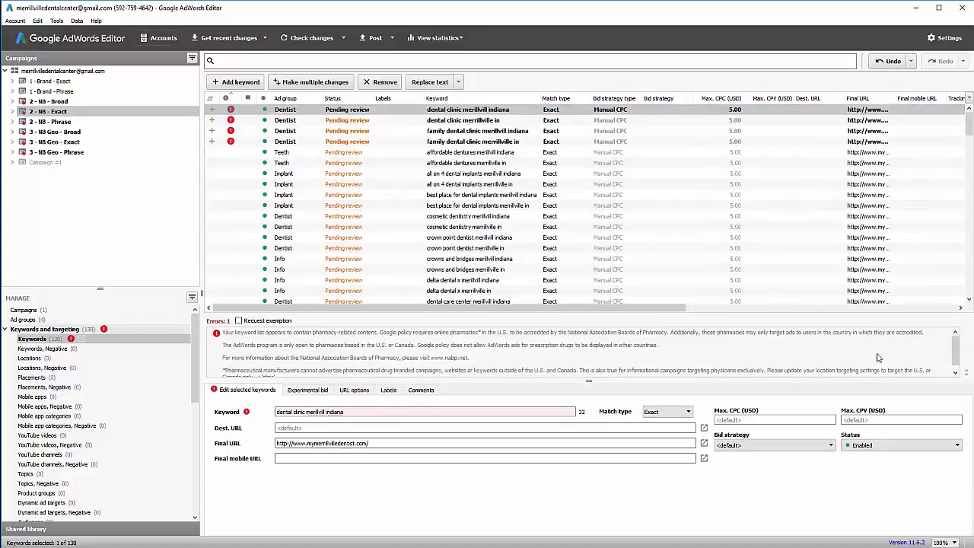
scroll(404, 347, down, 1)
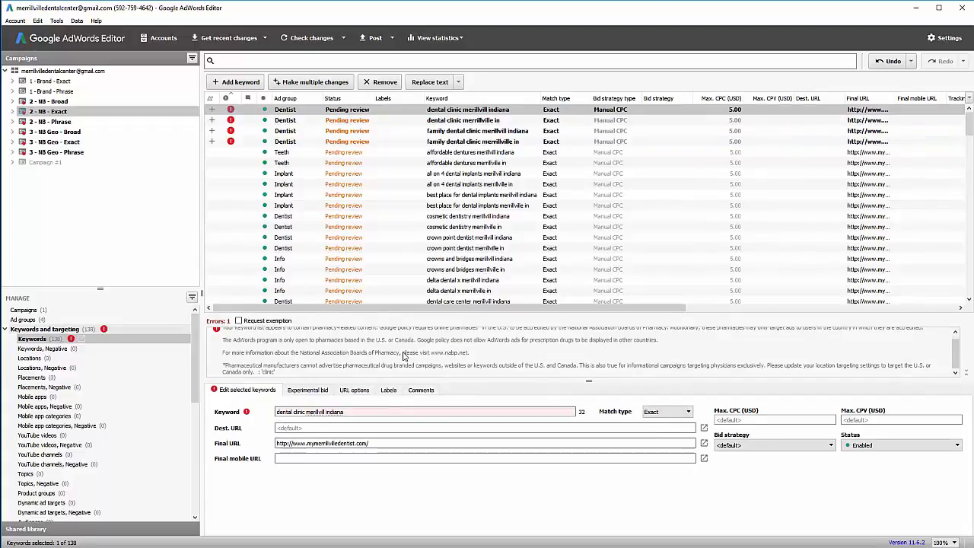
scroll(404, 358, up, 1)
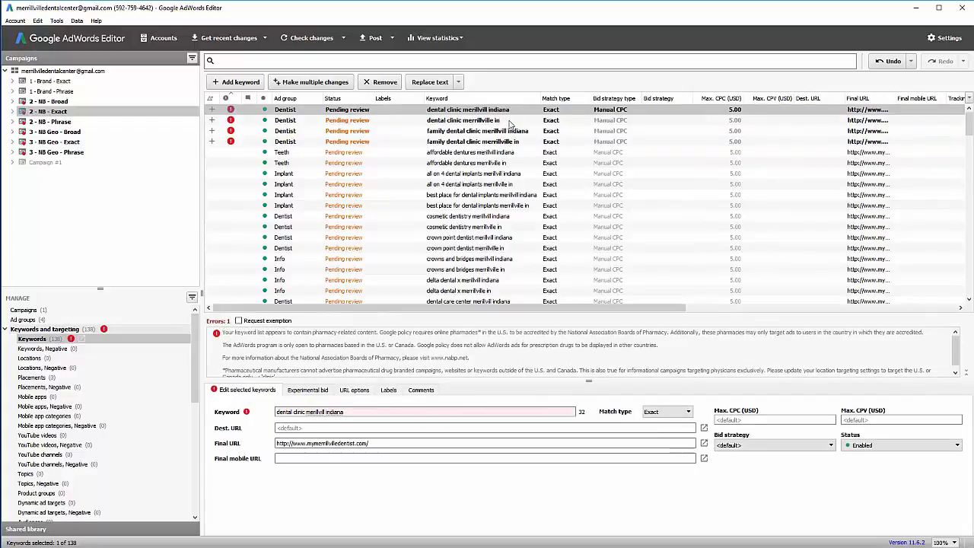
Request a policy exemption for the 30 flagged Dentist keywords across the NB and NB Geo campaigns.
click(79, 122)
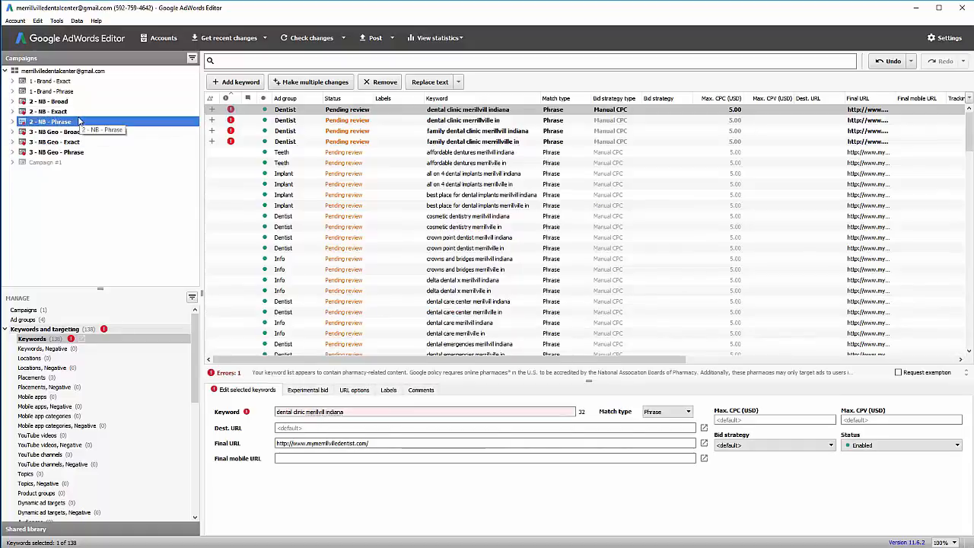
click(70, 101)
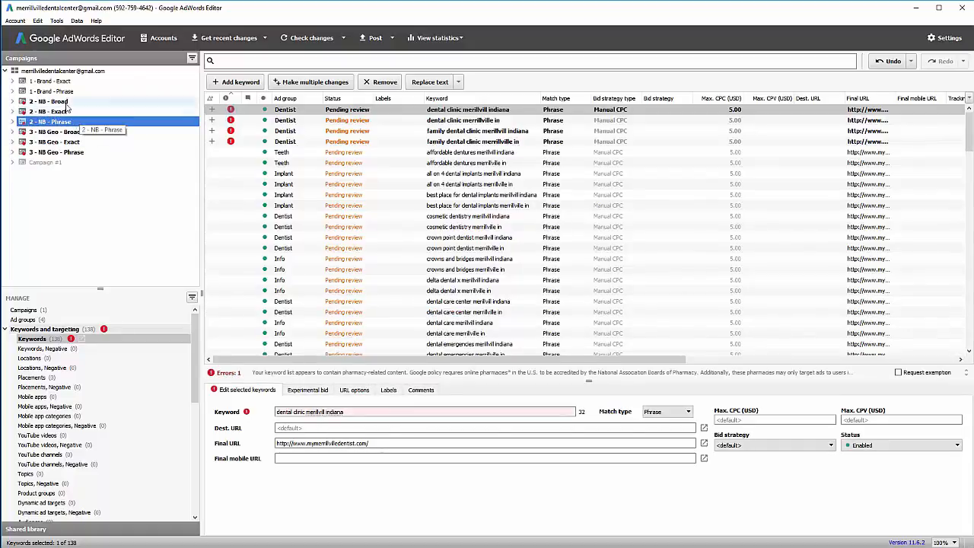
shift+click(68, 152)
click(263, 111)
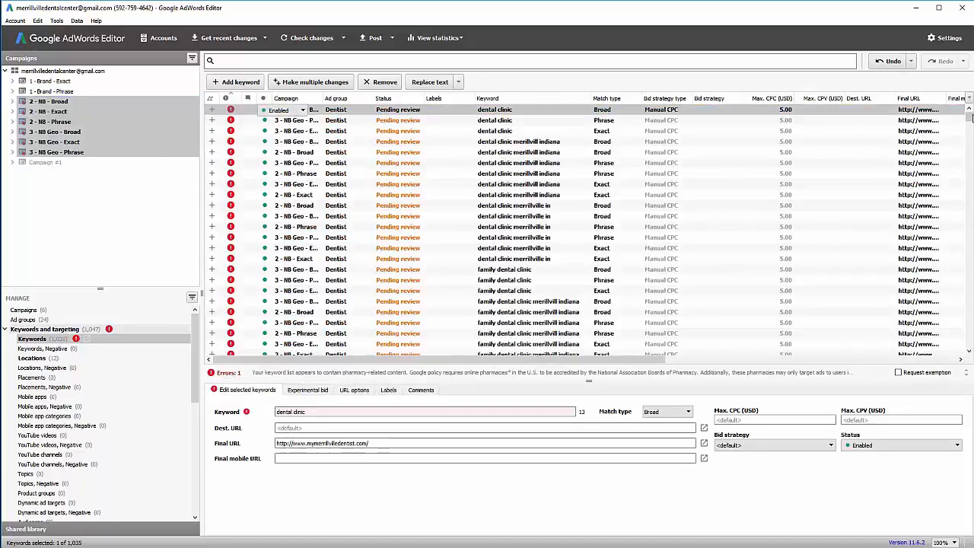
scroll(567, 259, down, 7)
shift+click(502, 195)
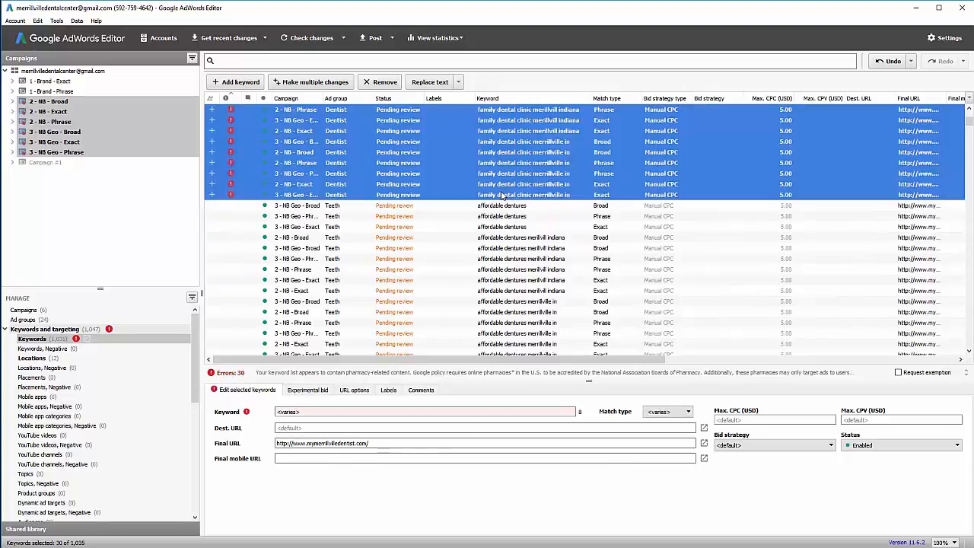
click(900, 373)
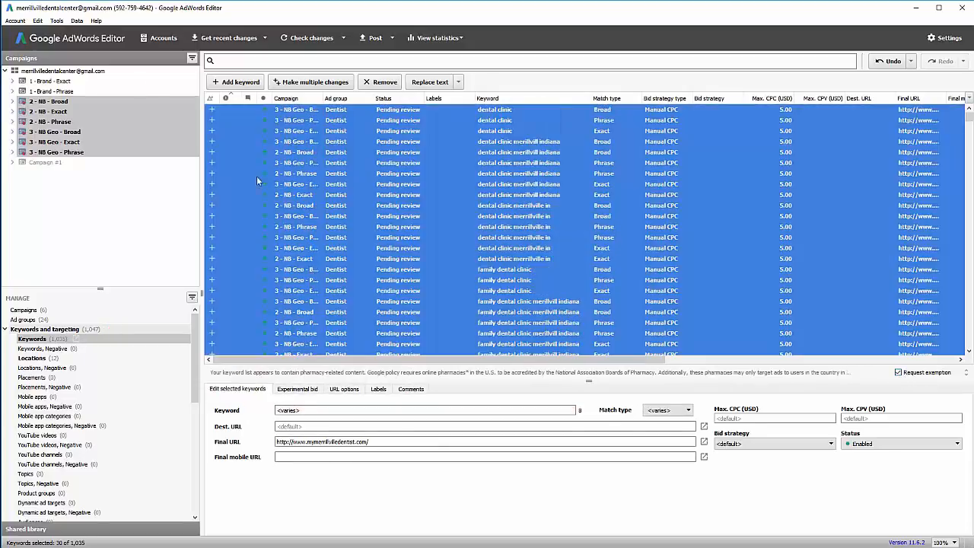
Review the 1 - Brand - Exact and 3 - NB Geo - Broad keywords, then the whole account.
click(117, 82)
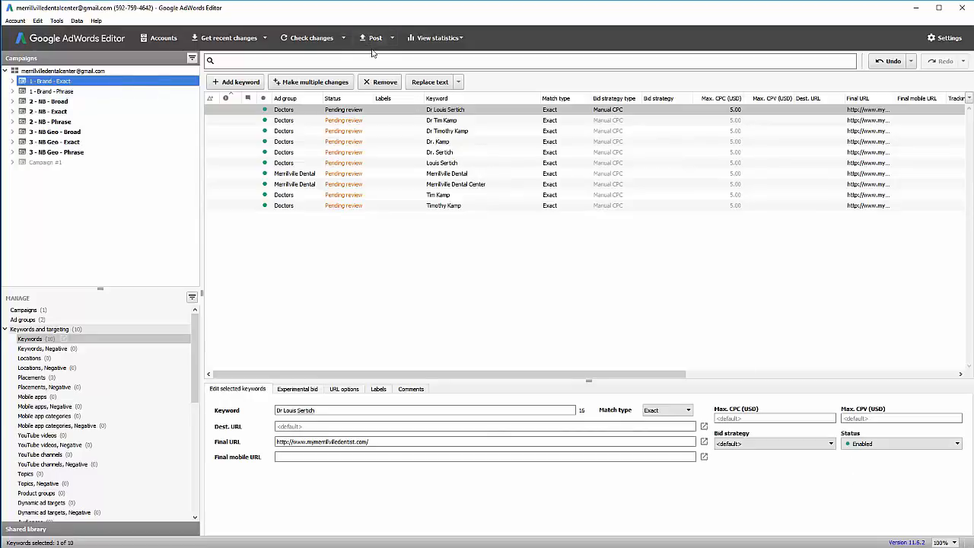
click(55, 133)
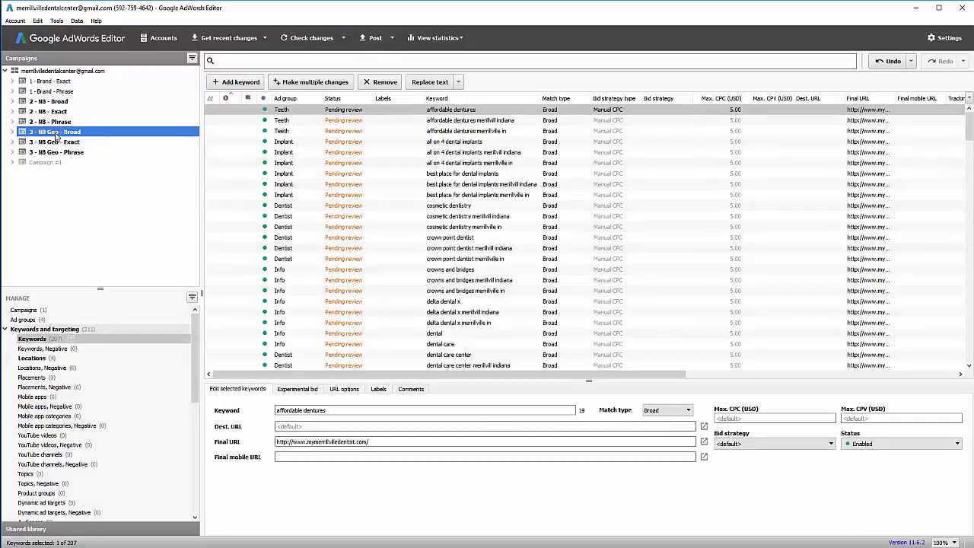
click(49, 71)
Post the pending keyword exemptions and location targets from the Uploading account dialog.
click(359, 36)
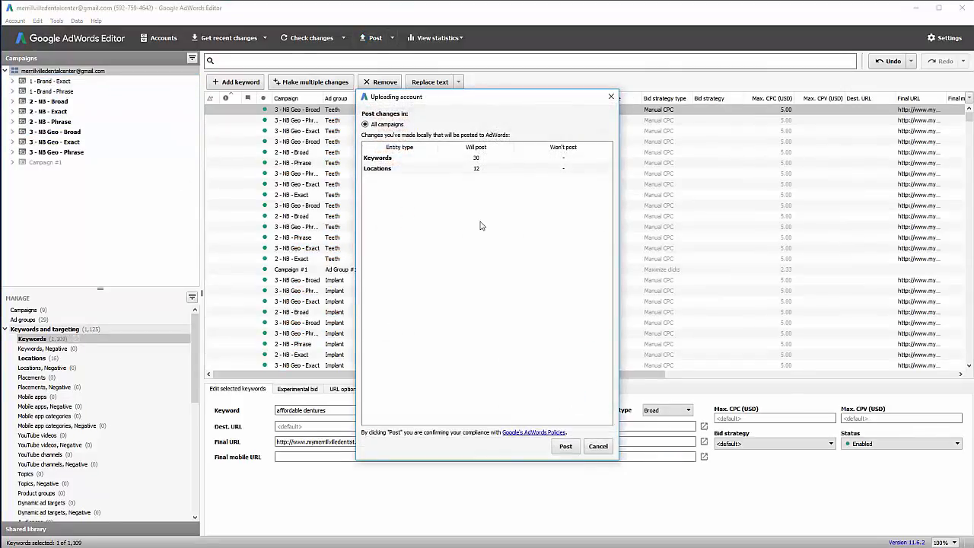
click(565, 445)
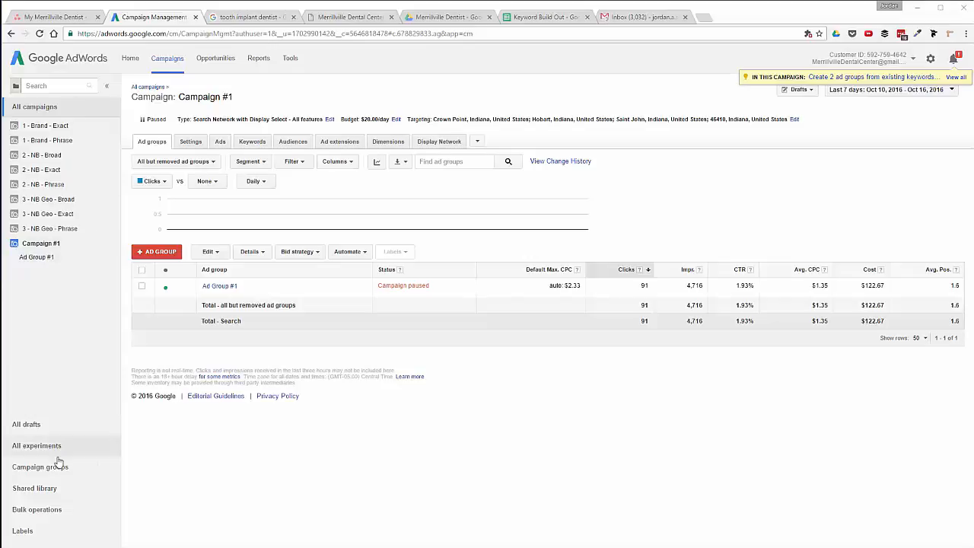
Start a new shared budget in the Shared library and name it $1,000 per Month.
click(34, 488)
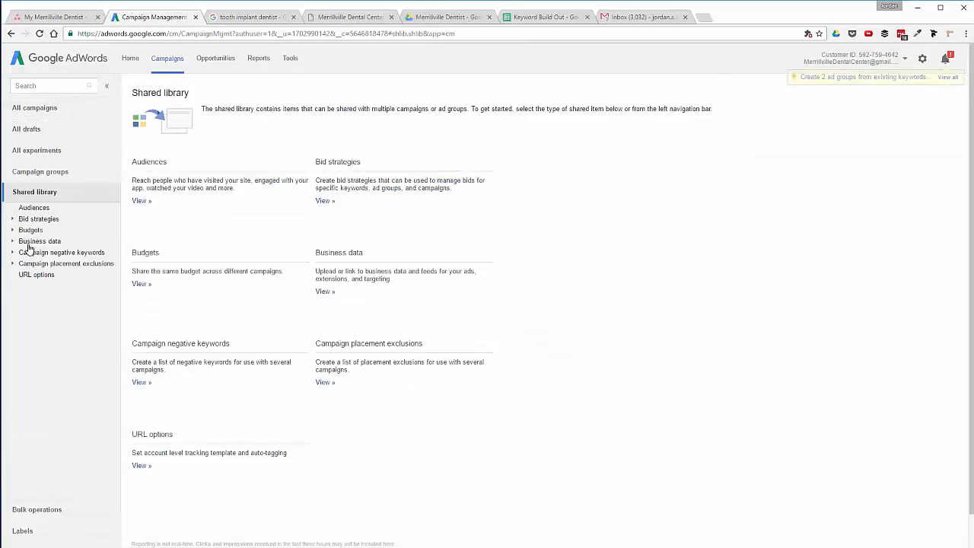
click(141, 284)
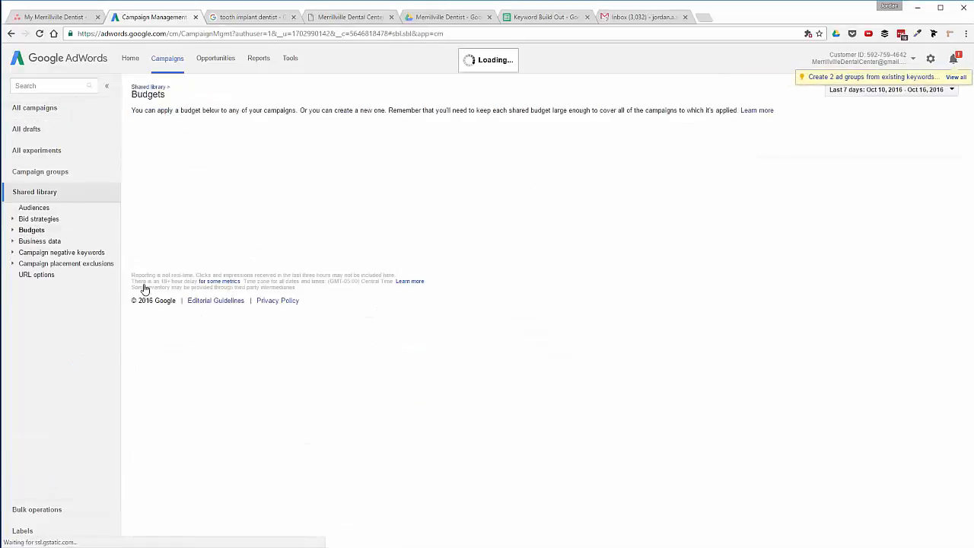
click(152, 152)
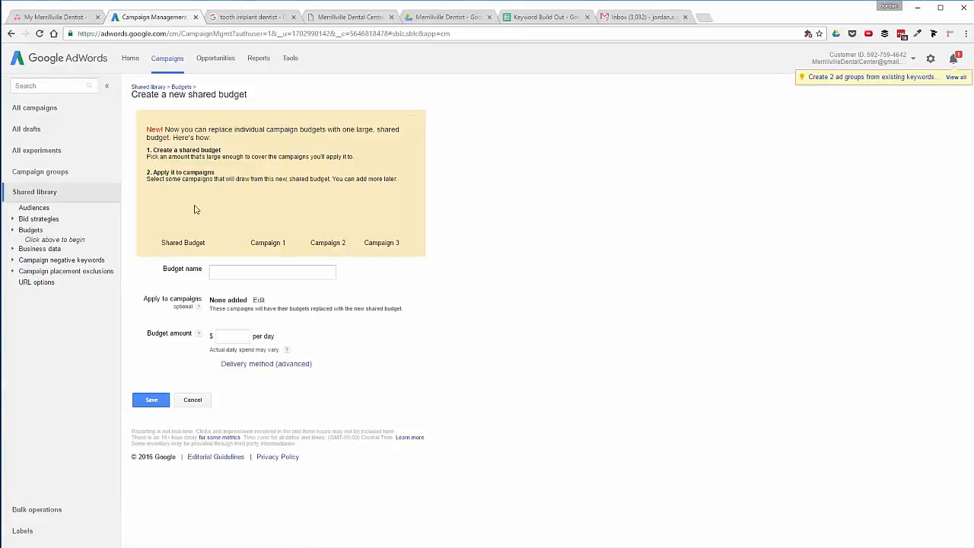
click(255, 277)
text(/41)
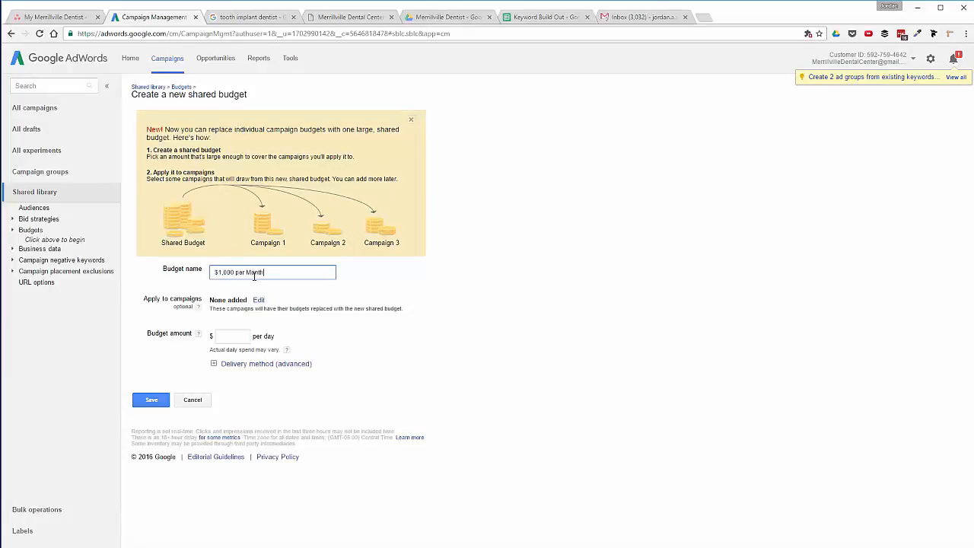
Apply the budget to the eight Brand, NB and NB Geo campaigns.
click(259, 301)
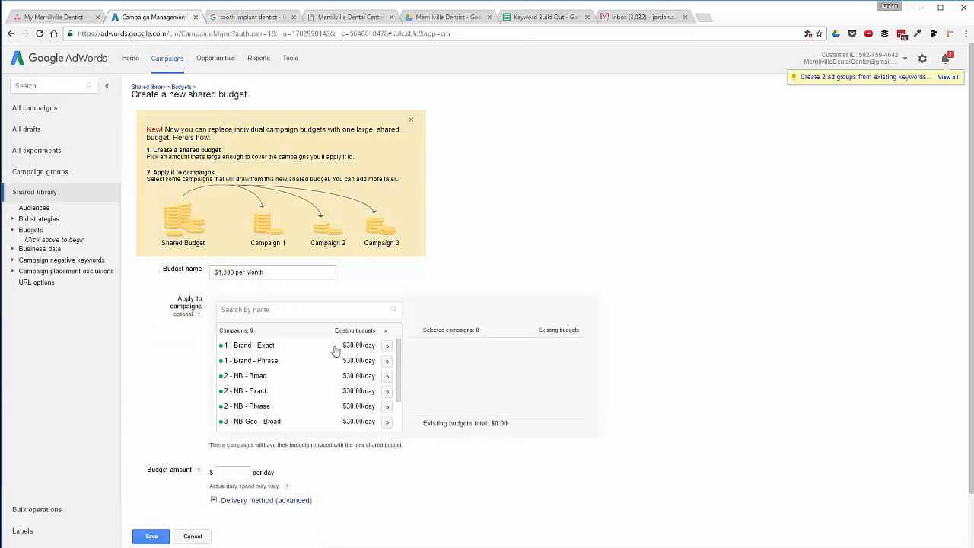
click(387, 345)
click(388, 361)
click(388, 376)
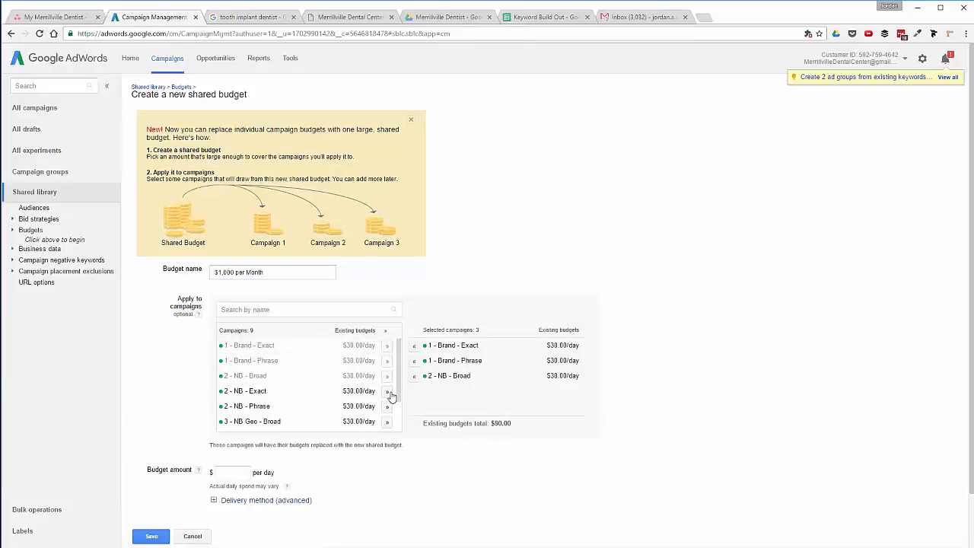
click(388, 391)
click(389, 406)
scroll(389, 403, down, 2)
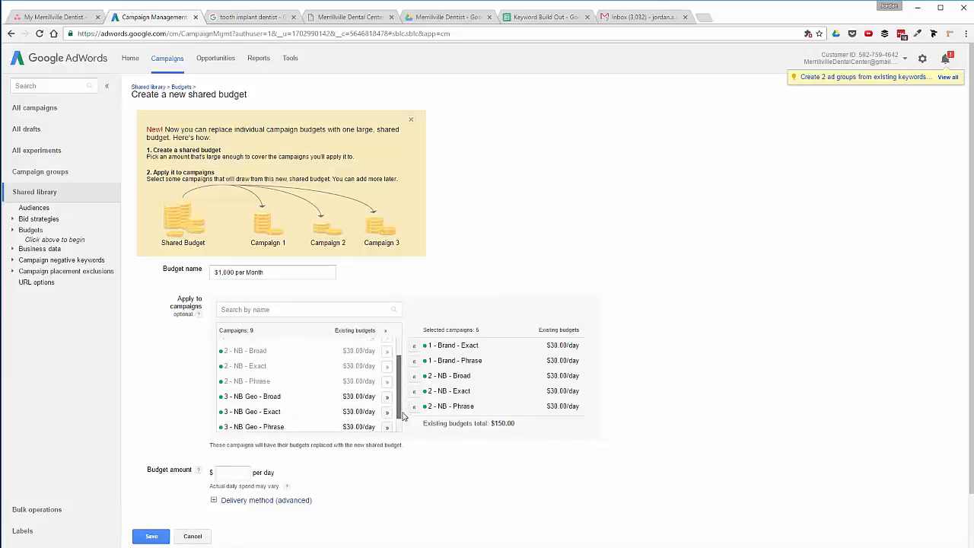
click(387, 378)
click(387, 393)
click(387, 409)
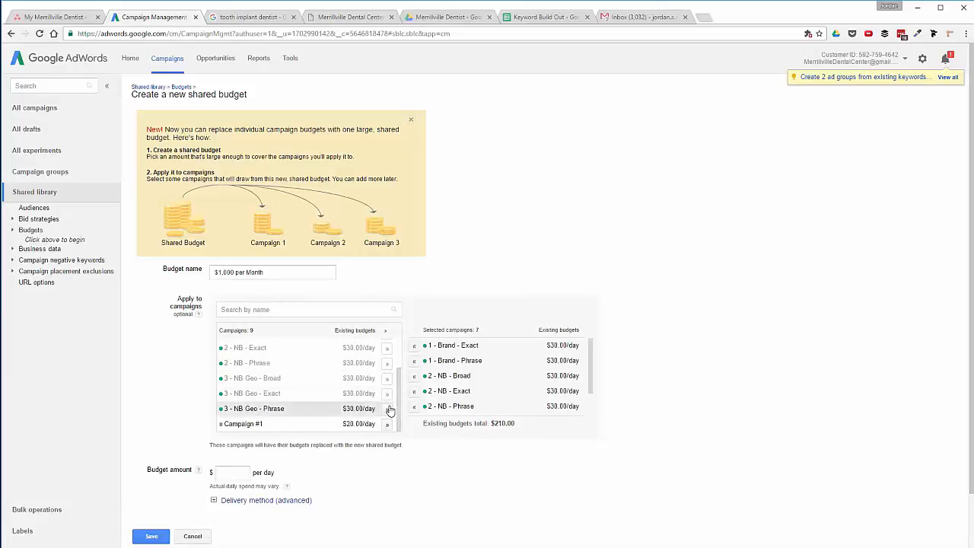
scroll(395, 410, up, 3)
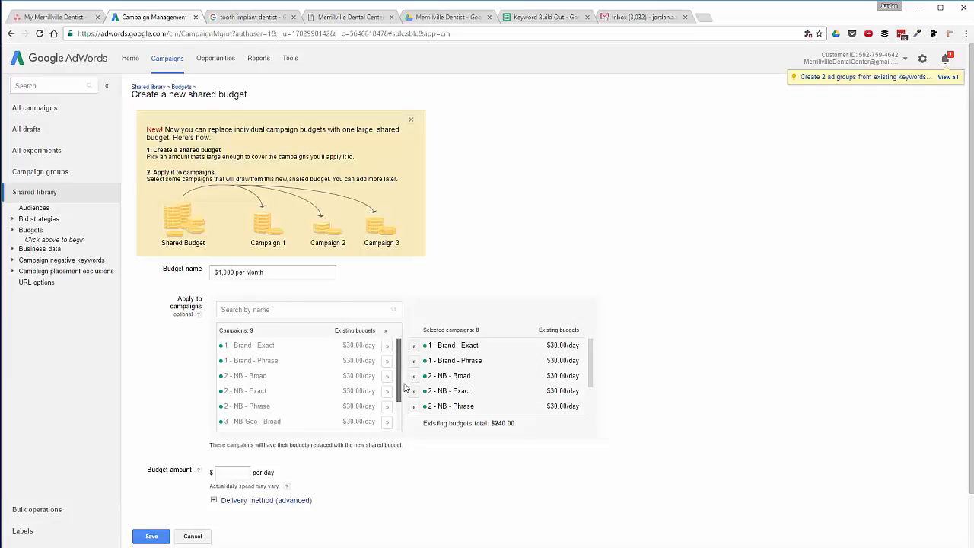
scroll(243, 451, down, 2)
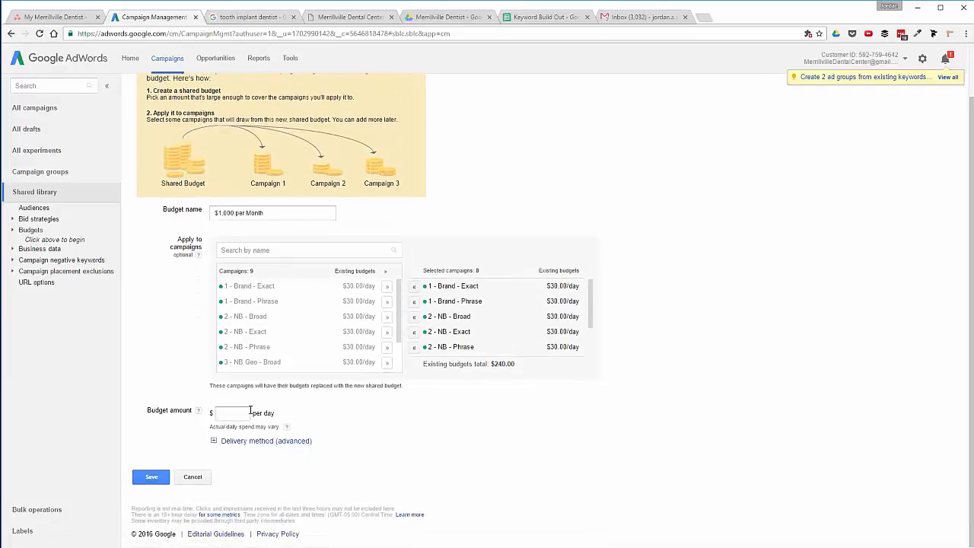
Set the budget to $40 per day with Standard delivery and save it.
click(248, 414)
text(40)
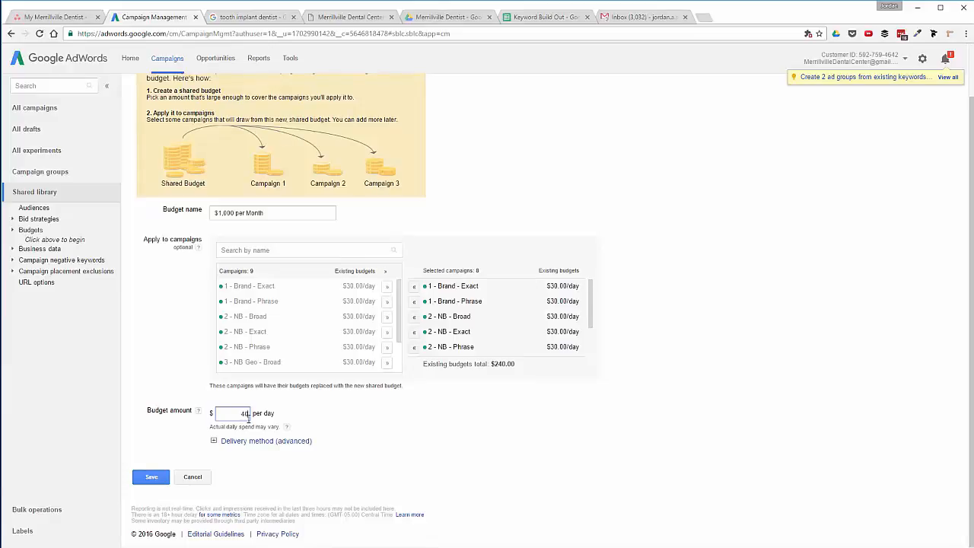
click(213, 442)
scroll(213, 448, down, 1)
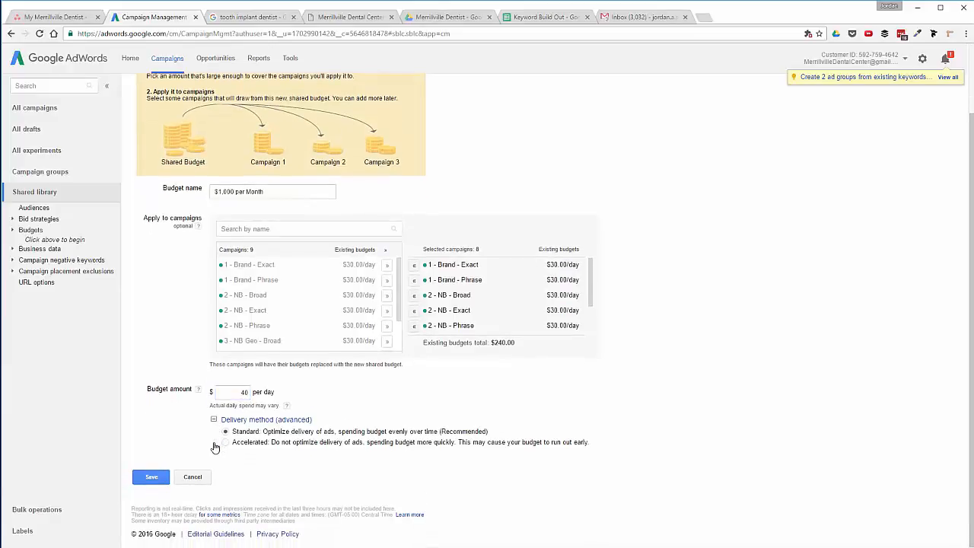
click(150, 479)
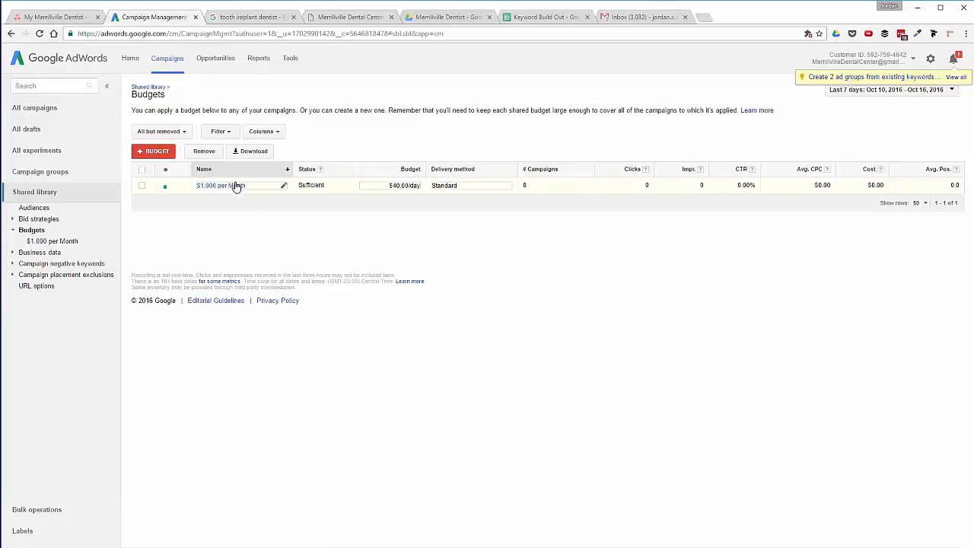
Check 1 - Brand - Exact uses the new budget, review all ad groups, then view all campaign settings.
click(43, 113)
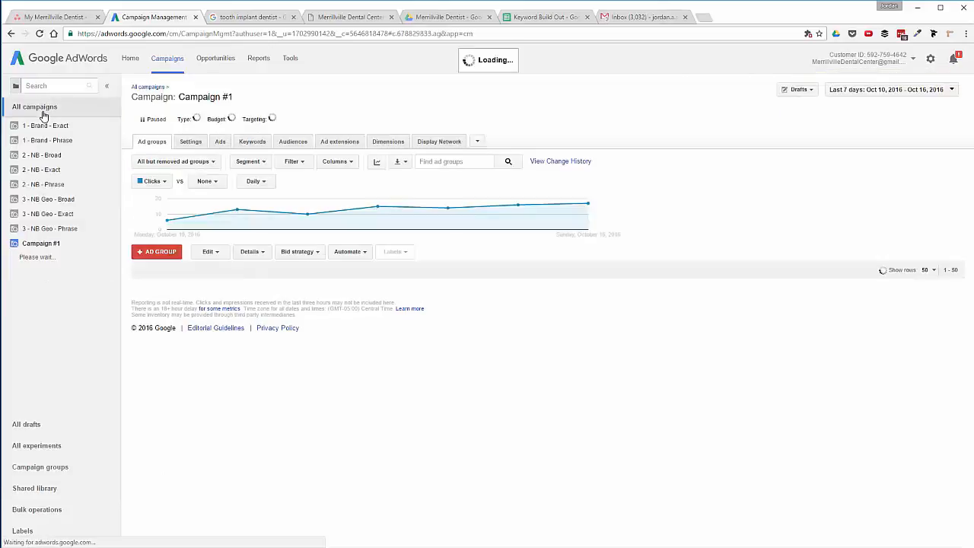
click(31, 128)
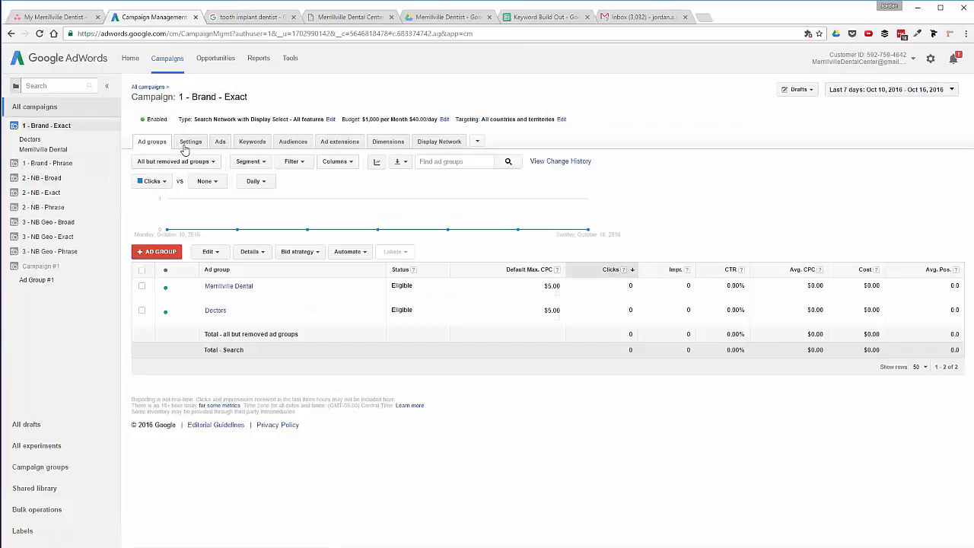
click(34, 105)
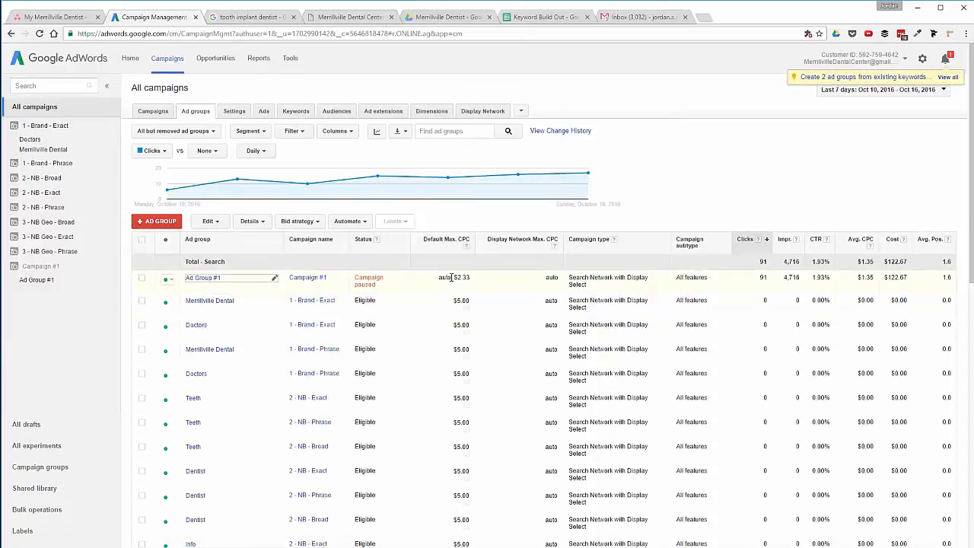
scroll(457, 311, down, 7)
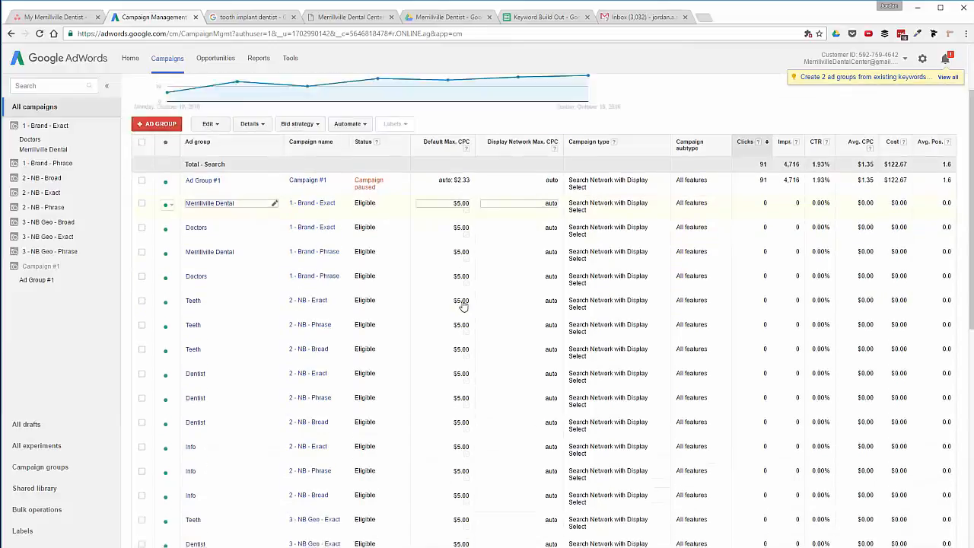
scroll(254, 358, up, 7)
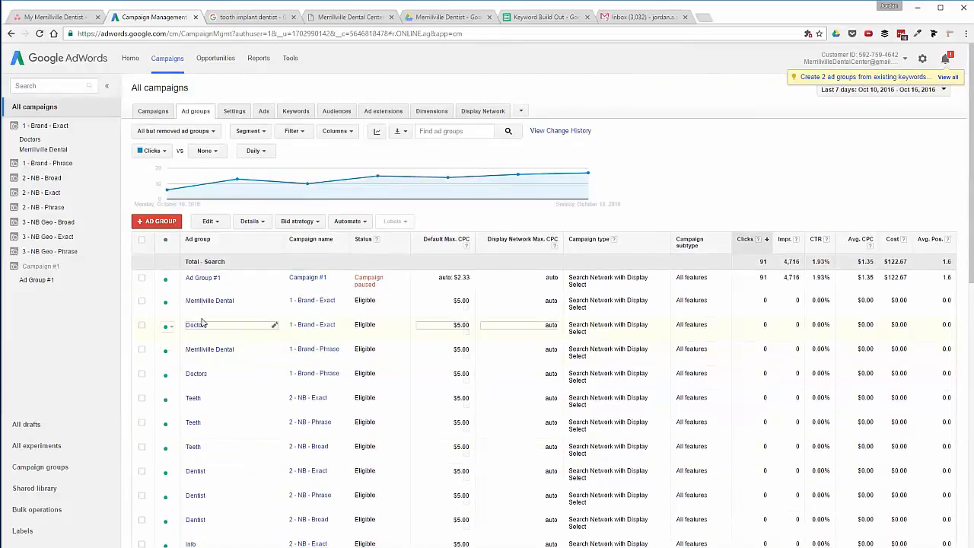
click(235, 111)
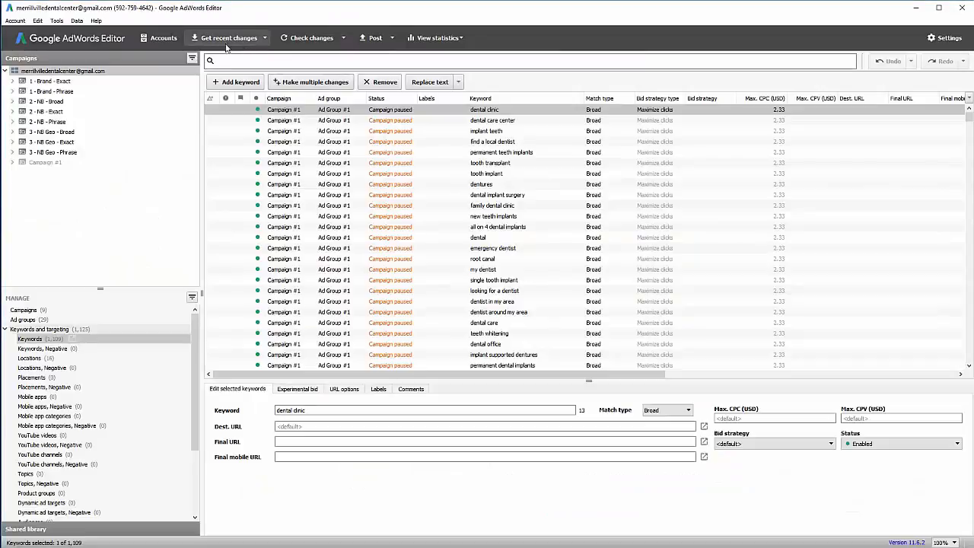
Select the account in the accounts manager and download its latest data from AdWords.
click(252, 39)
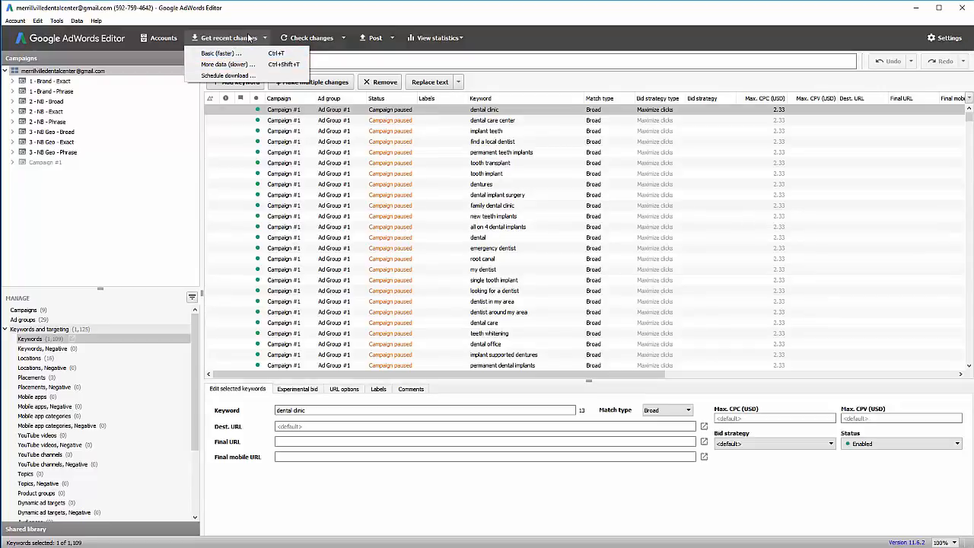
click(156, 38)
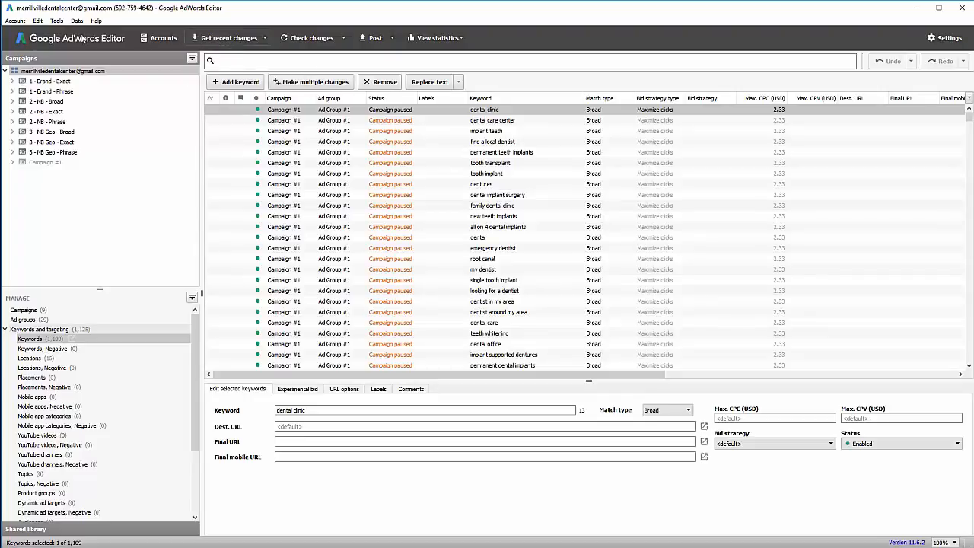
click(158, 38)
click(449, 272)
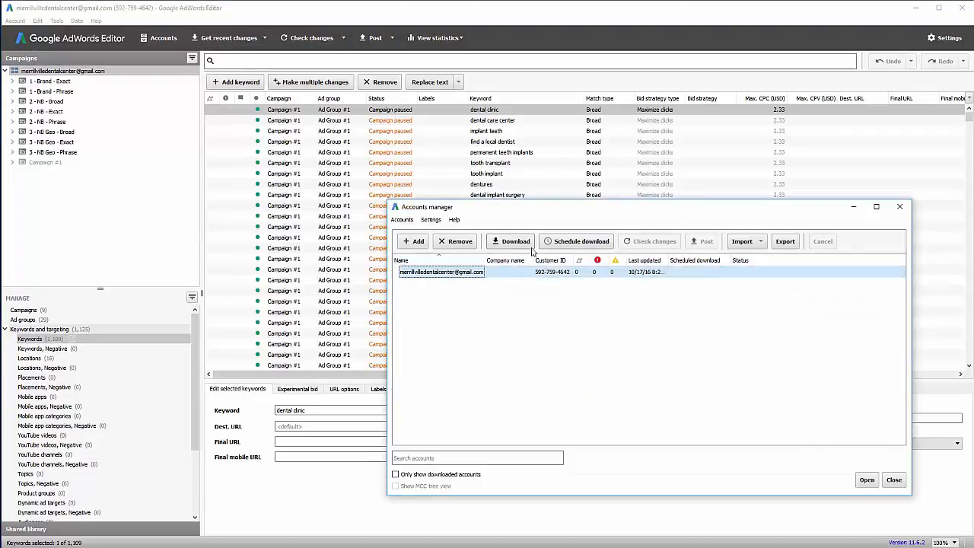
click(511, 240)
click(661, 385)
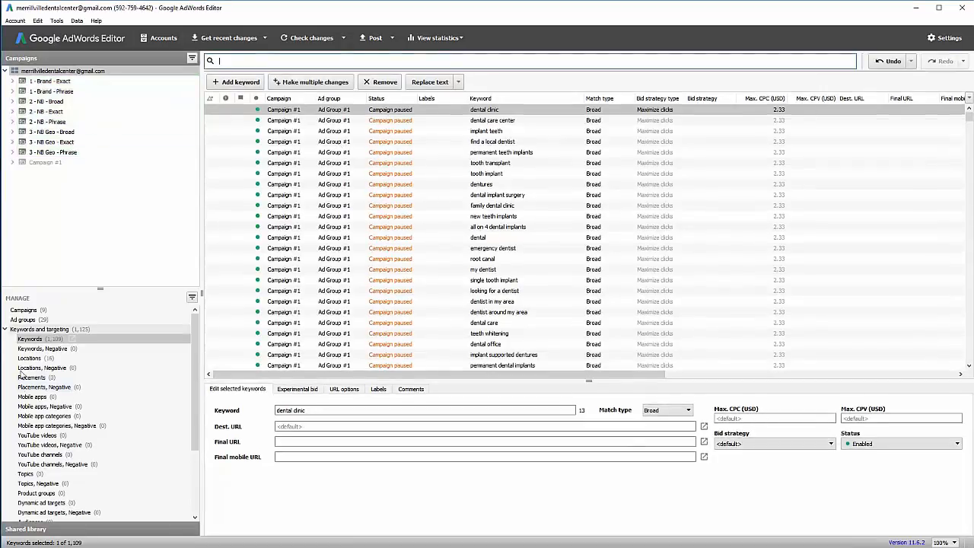
Check the targeting and bid strategy options for all 29 ad groups without changing them.
click(24, 320)
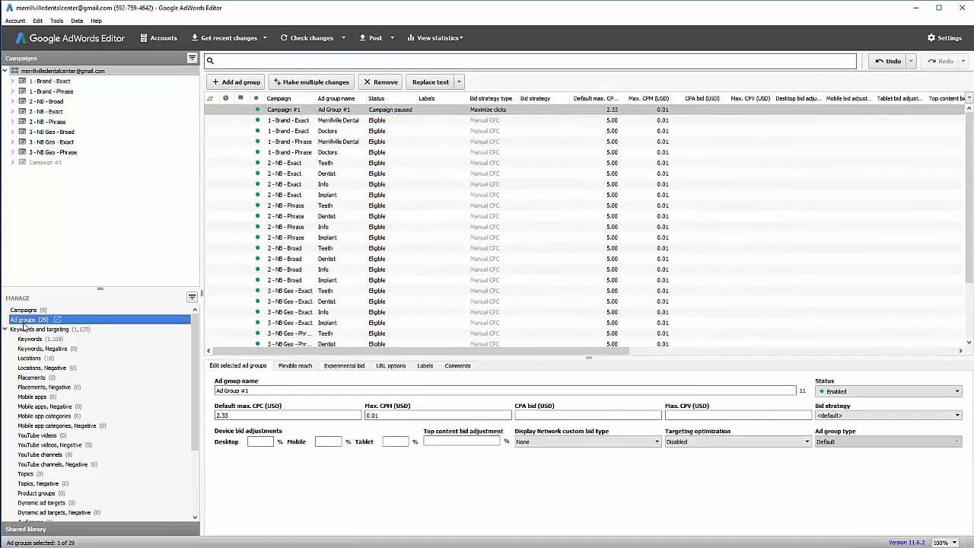
click(415, 226)
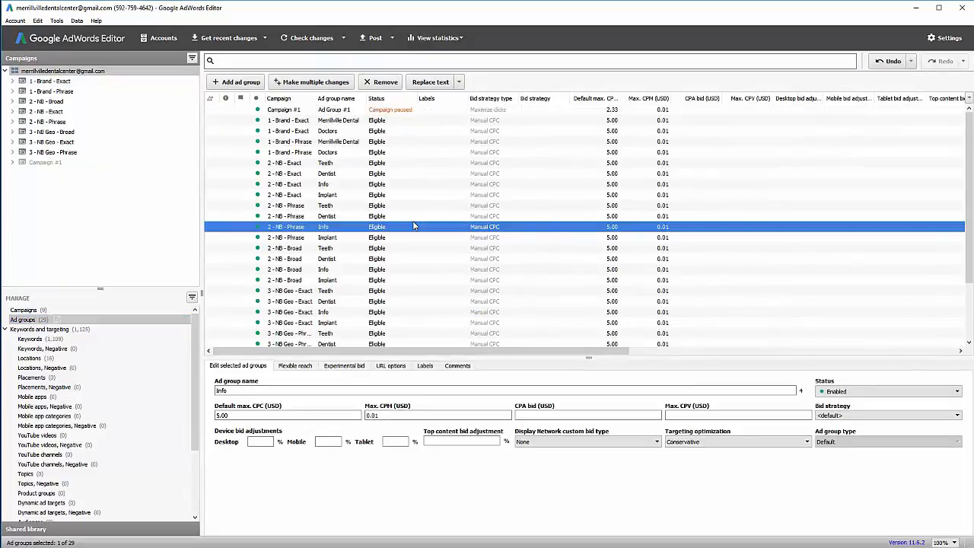
key(ctrl+a)
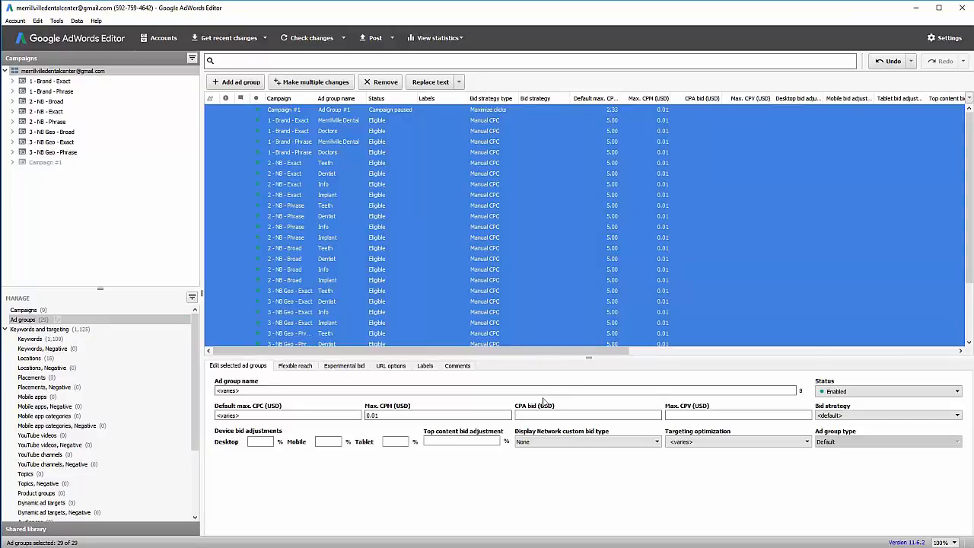
click(709, 443)
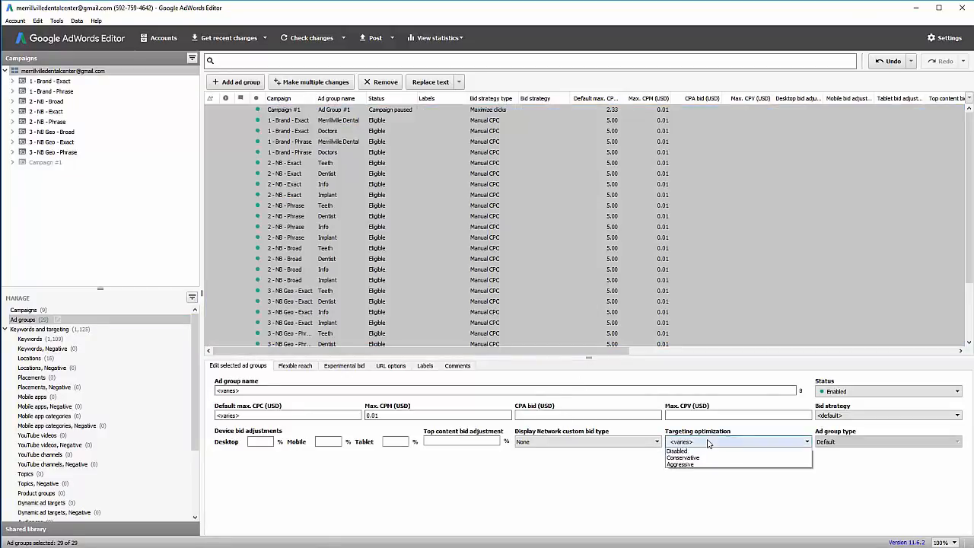
click(586, 478)
click(894, 418)
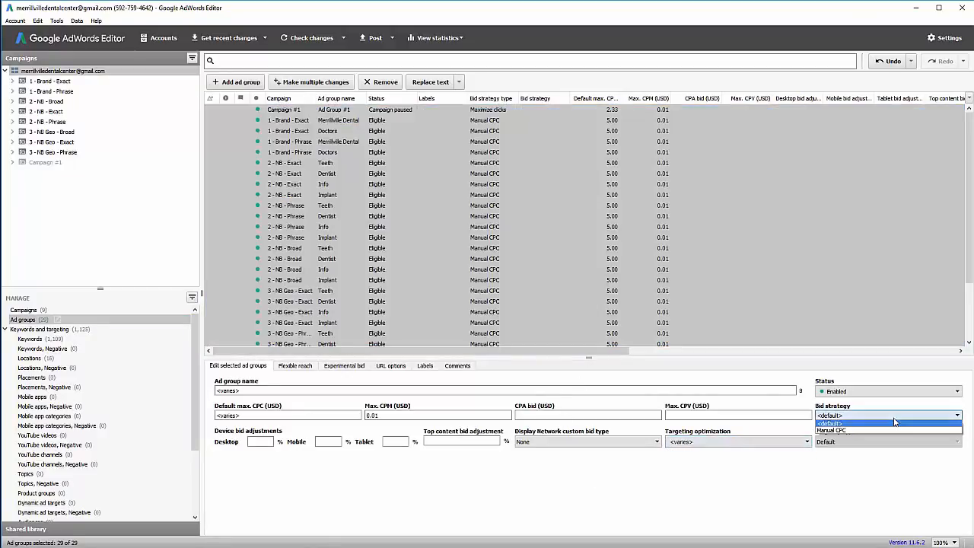
click(279, 477)
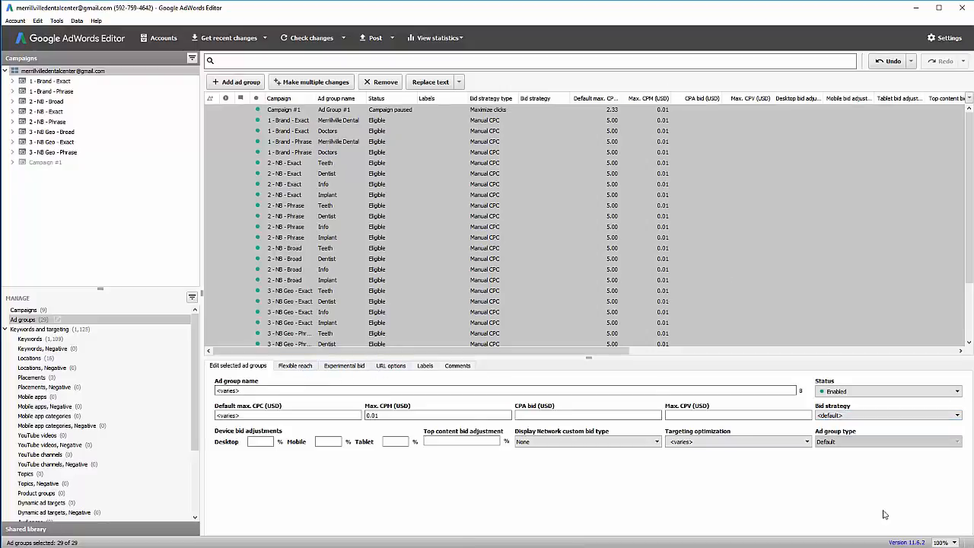
Select all 9 campaigns and look over their campaign type options.
click(163, 310)
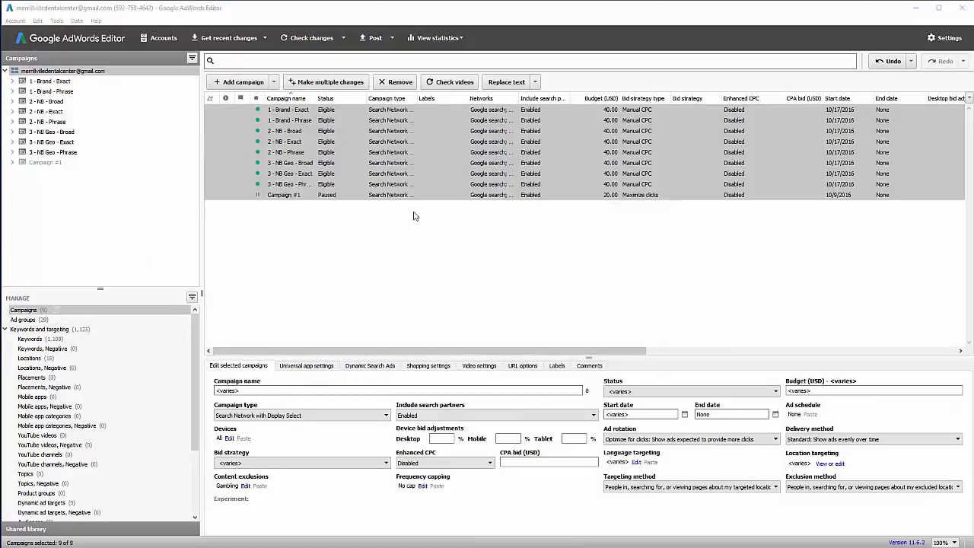
click(464, 145)
key(ctrl+a)
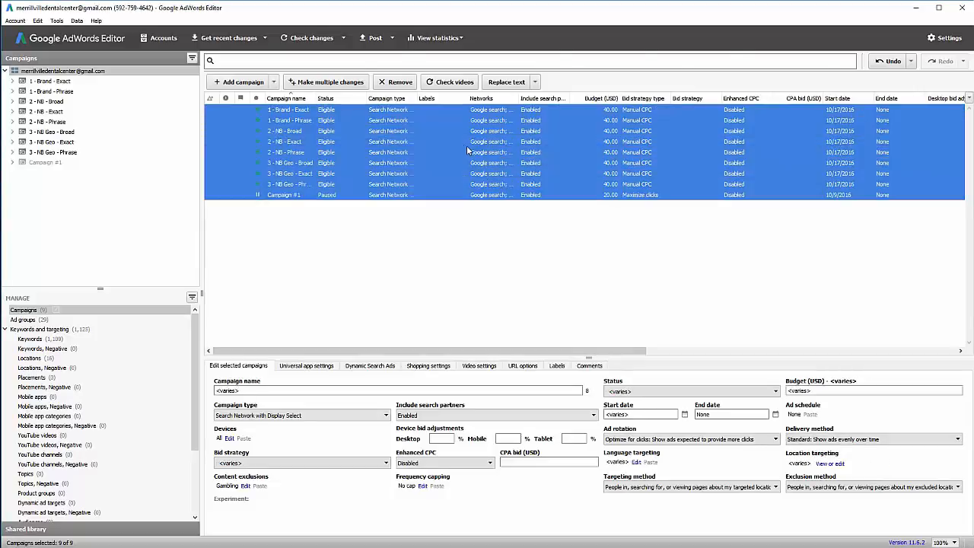
click(350, 416)
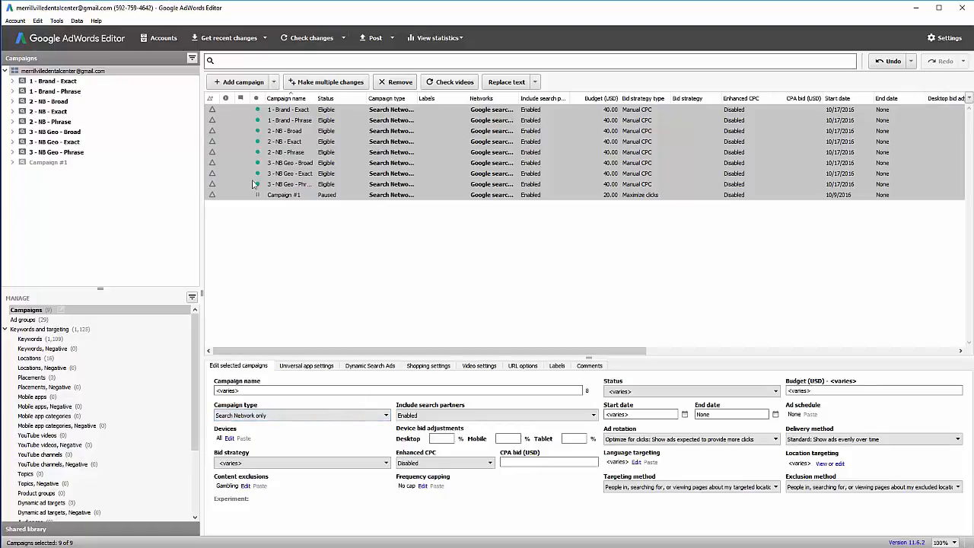
Post the campaign changes to AdWords, then switch to the 1 - Brand - Exact settings online.
click(374, 38)
click(562, 446)
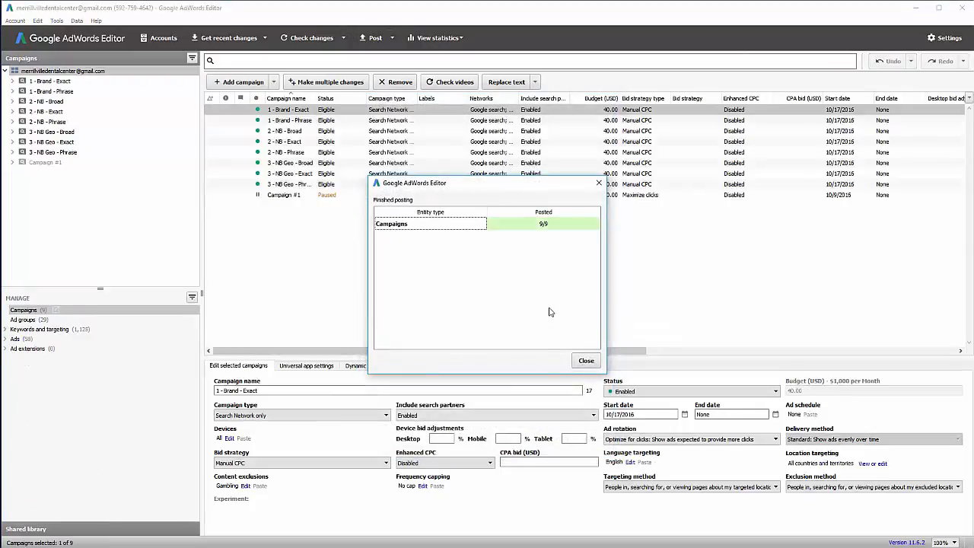
click(586, 361)
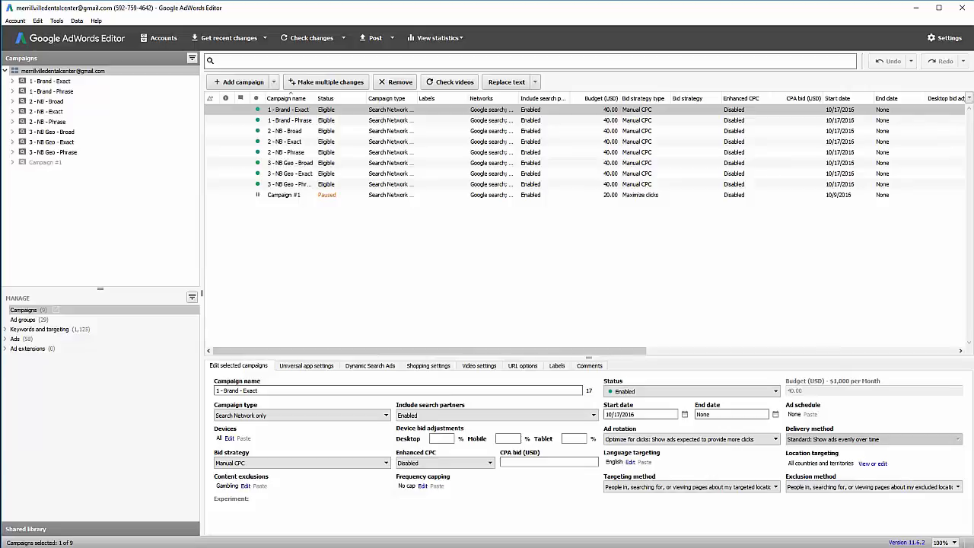
key(alt+Tab)
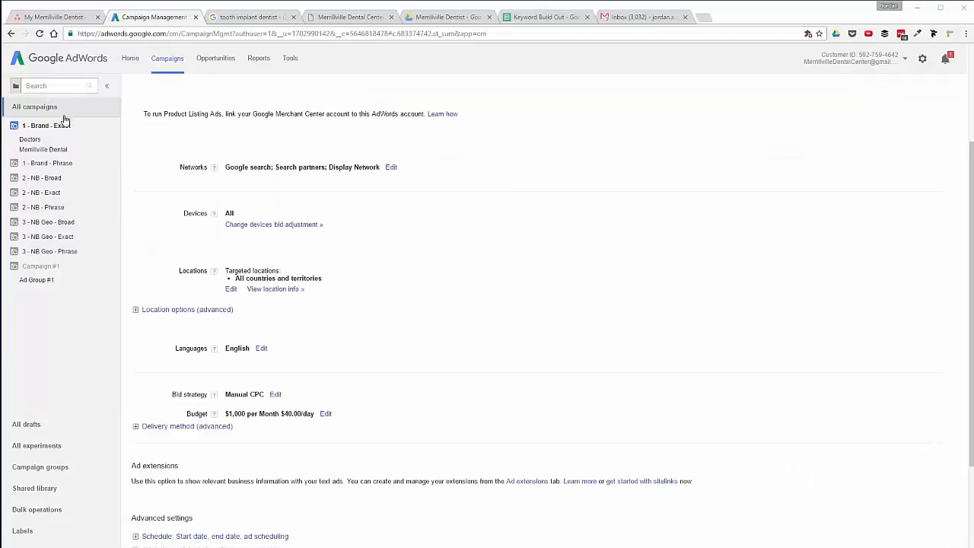
Change 1 - Brand - Exact's bid strategy to Maximize clicks and save it.
click(275, 395)
scroll(274, 391, down, 1)
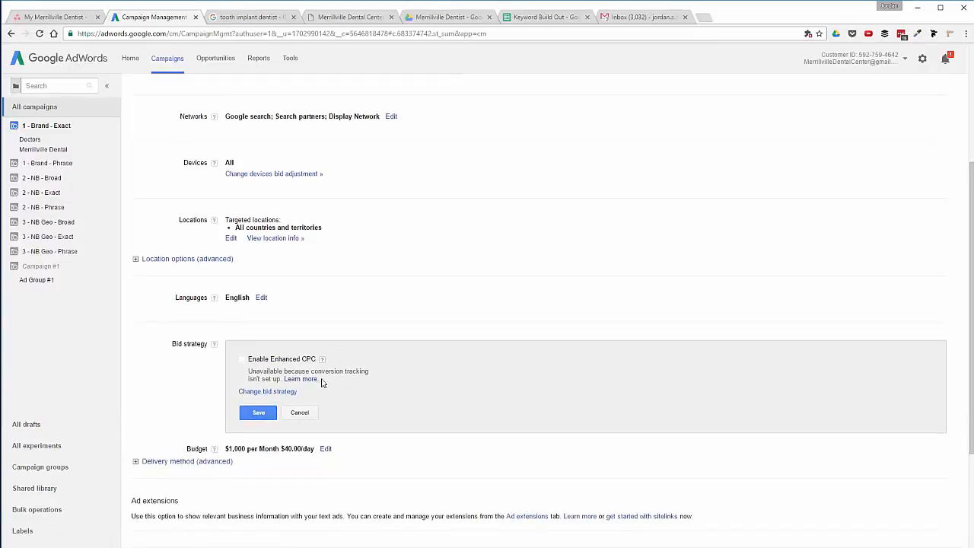
click(294, 393)
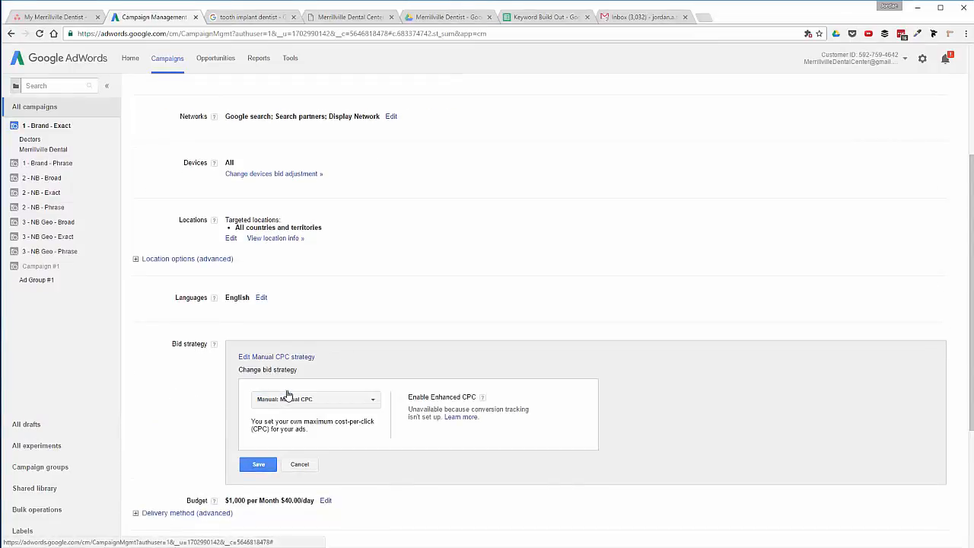
click(326, 410)
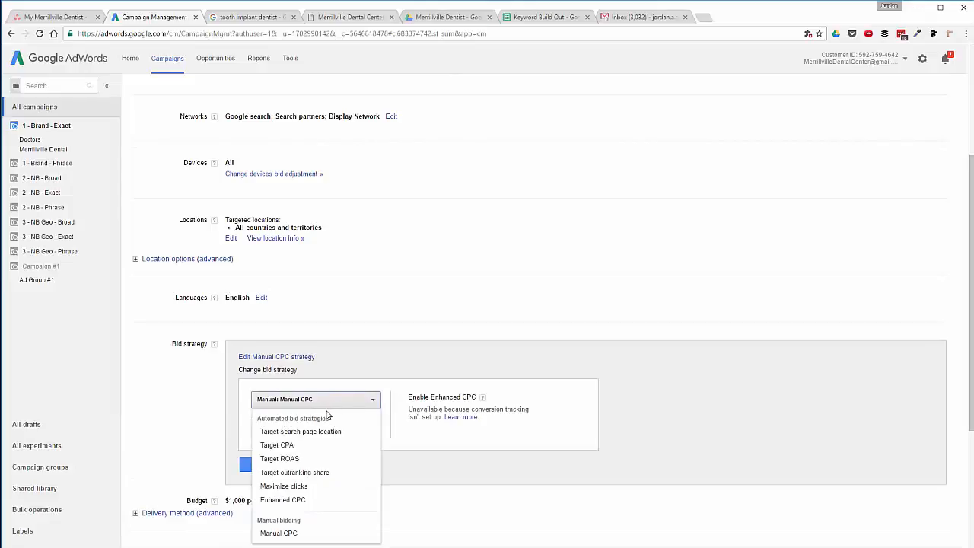
scroll(323, 410, down, 1)
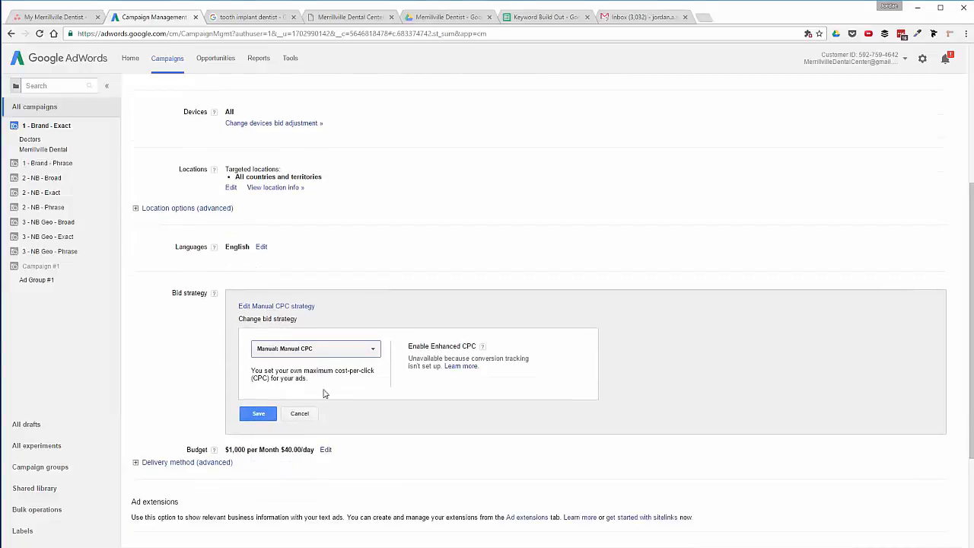
click(323, 351)
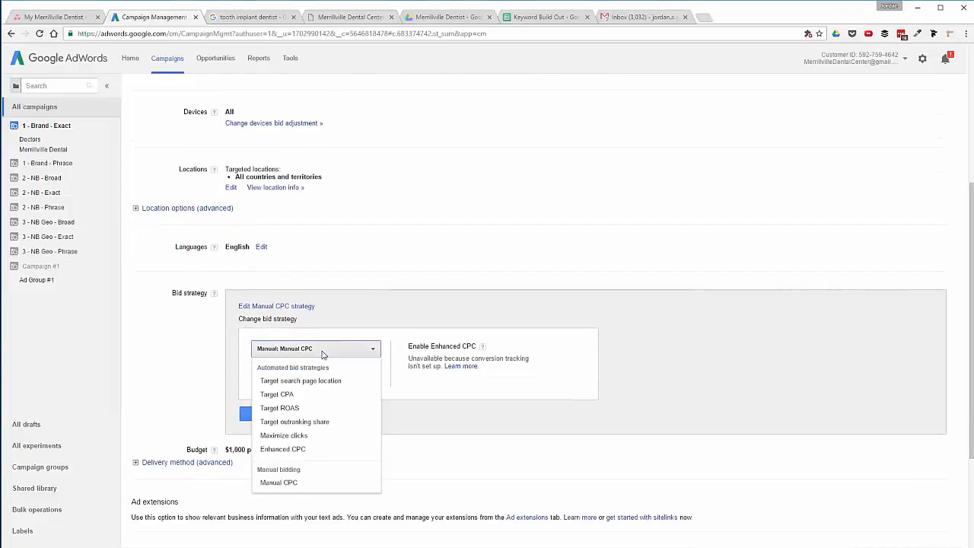
click(322, 434)
click(524, 378)
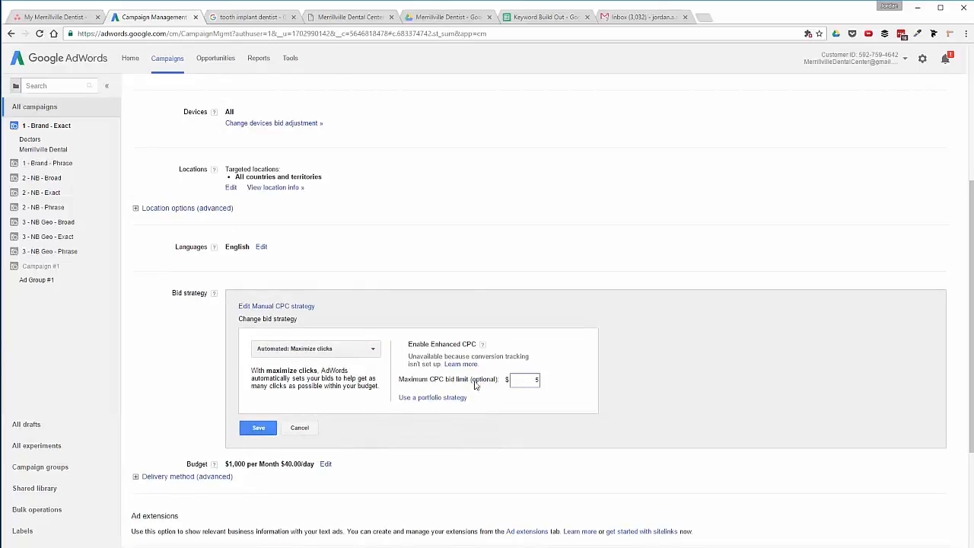
click(260, 428)
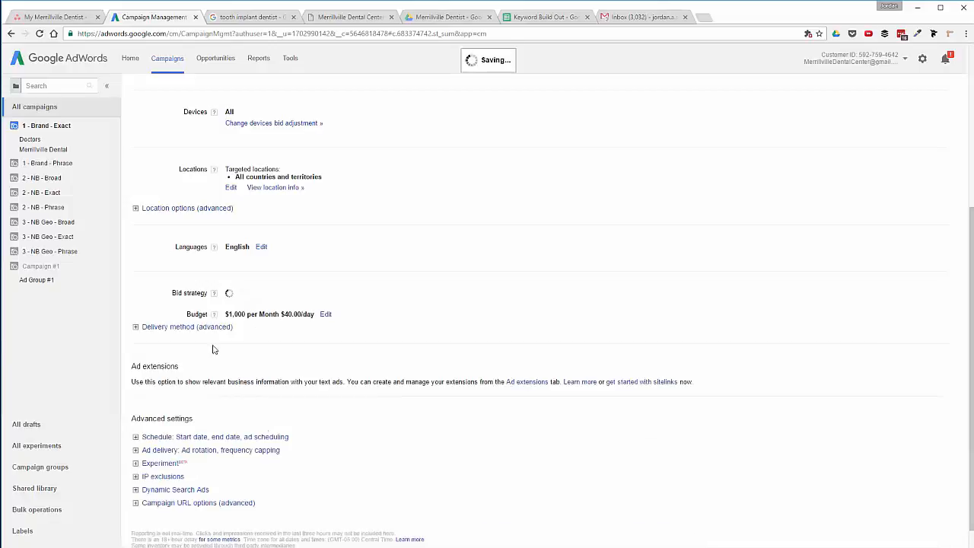
Set 1 - Brand - Phrase to Maximize clicks with a $5 maximum CPC limit.
click(43, 168)
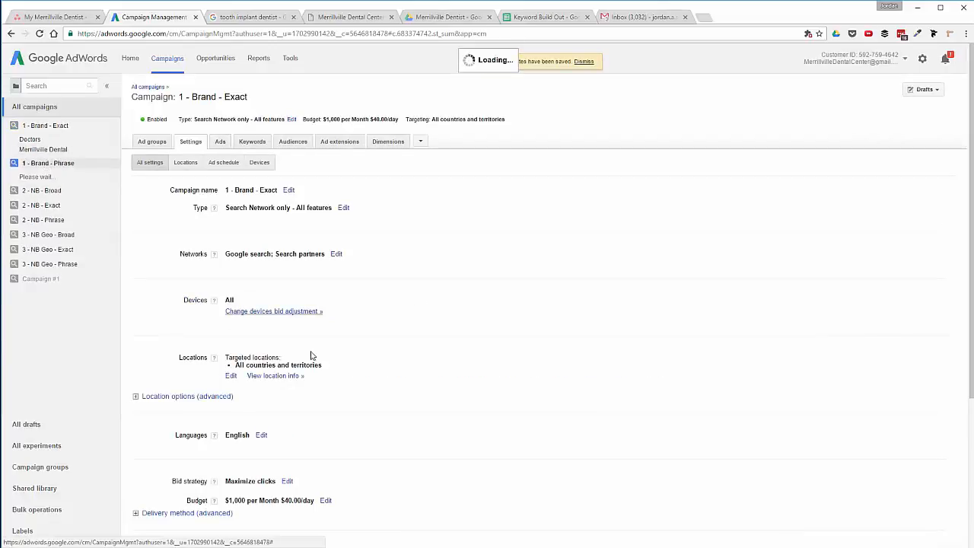
scroll(319, 366, down, 1)
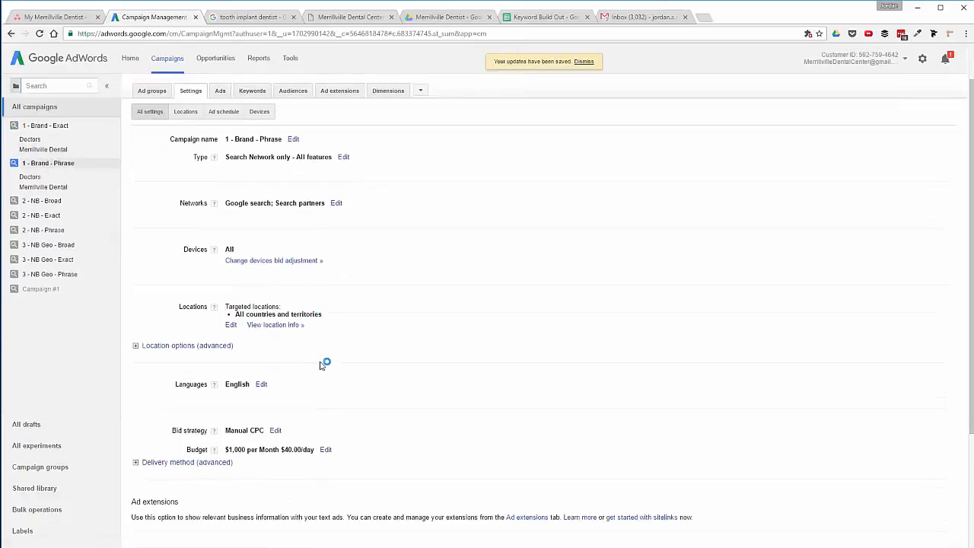
click(274, 430)
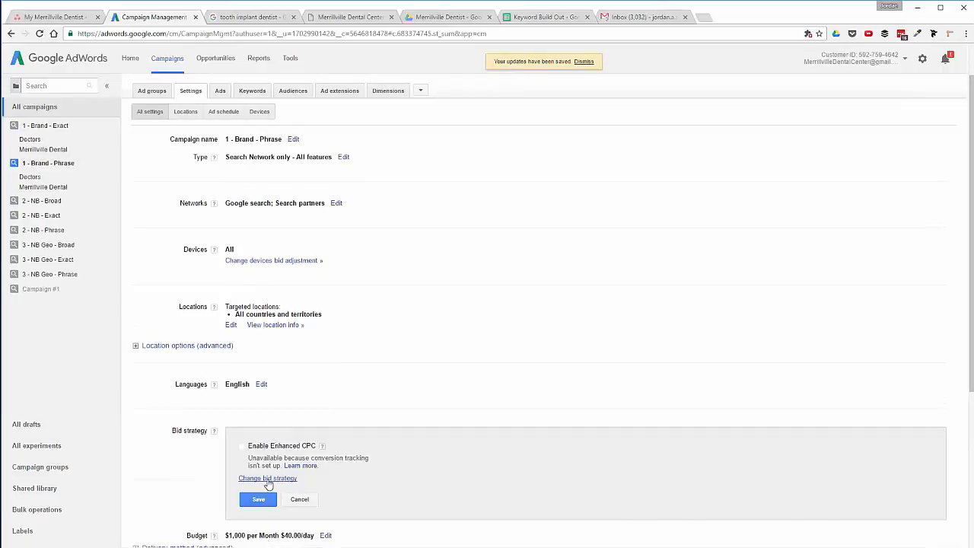
click(267, 478)
scroll(317, 482, down, 1)
click(327, 435)
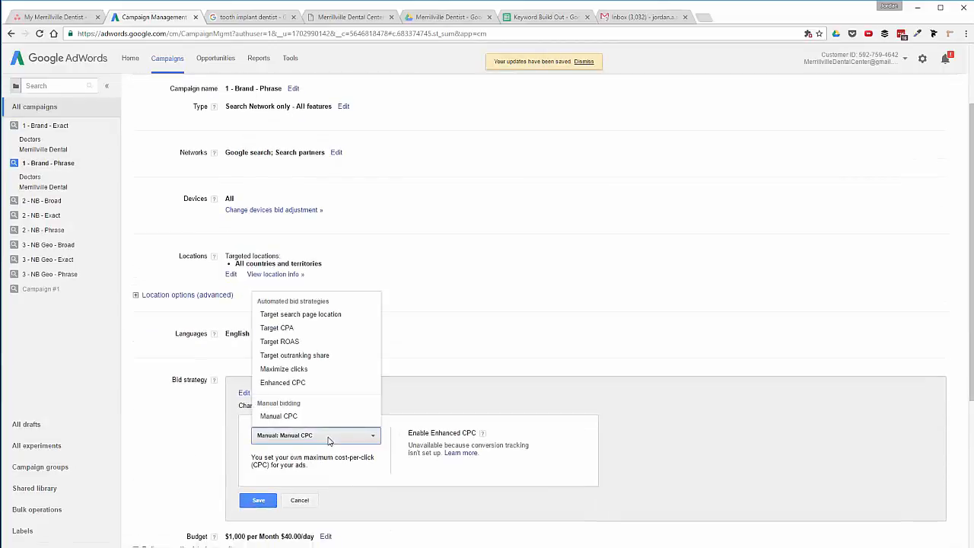
click(312, 369)
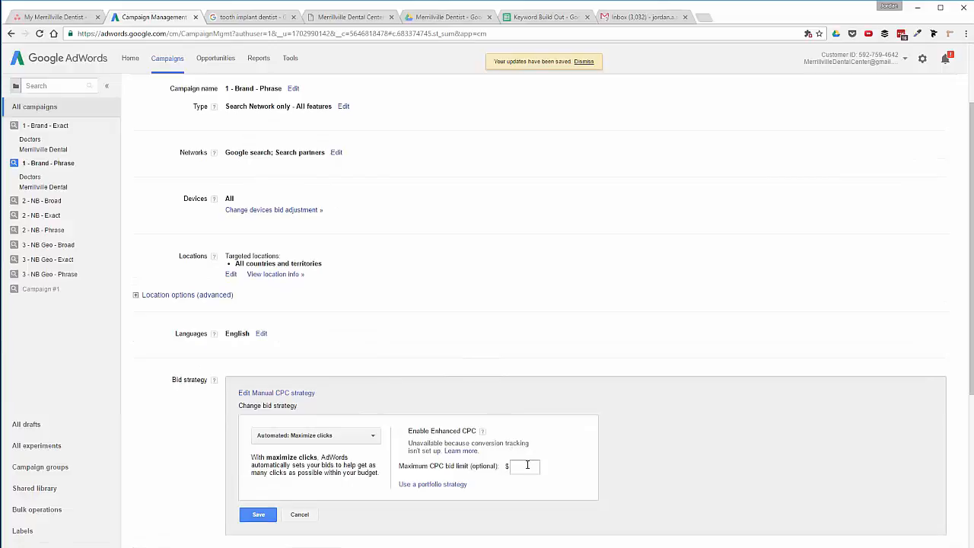
click(527, 464)
text(5)
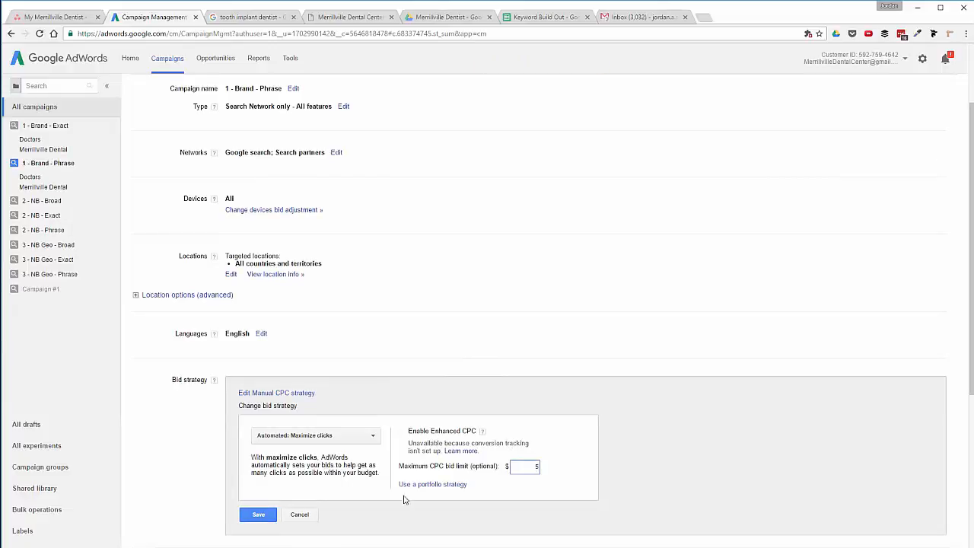
click(260, 515)
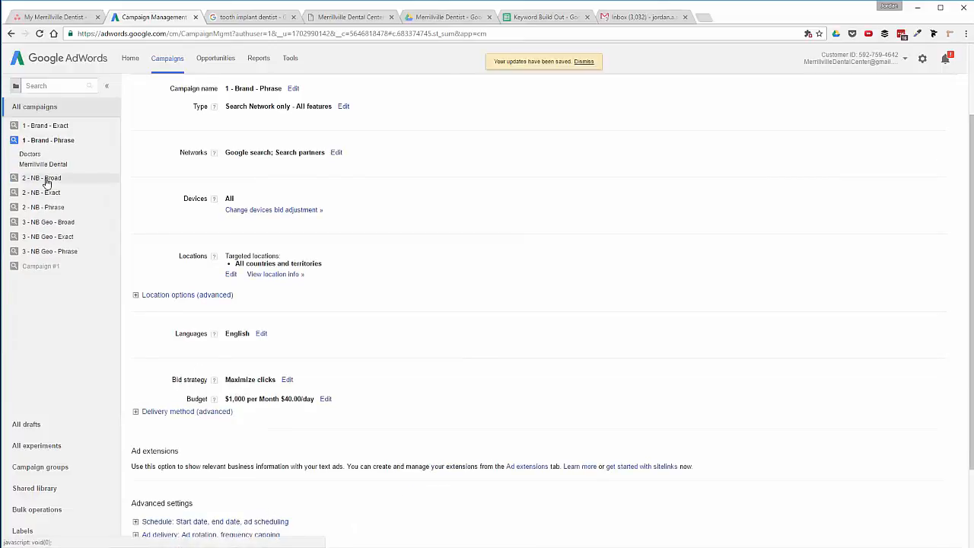
Change 2 - NB - Broad's bid strategy to Maximize clicks and save it.
click(46, 182)
scroll(319, 419, down, 1)
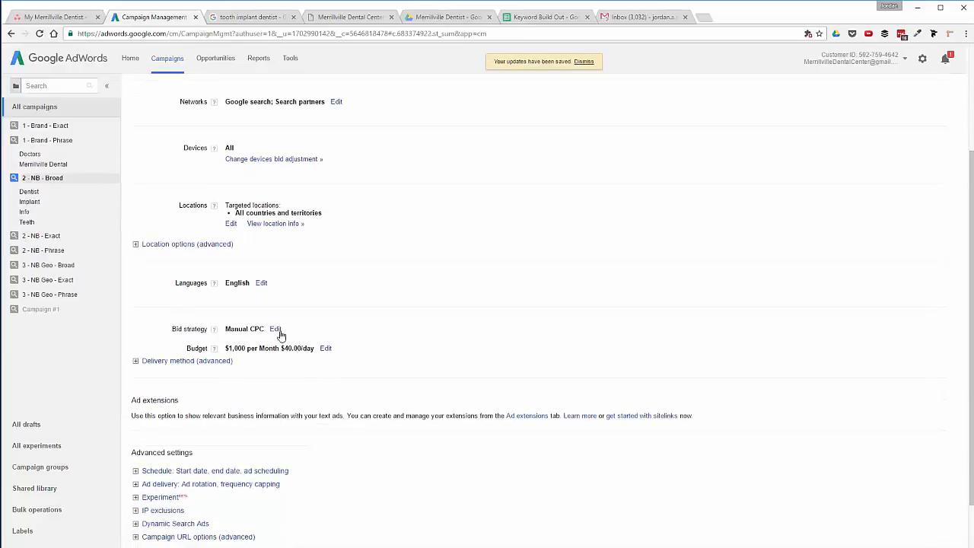
click(278, 329)
click(272, 373)
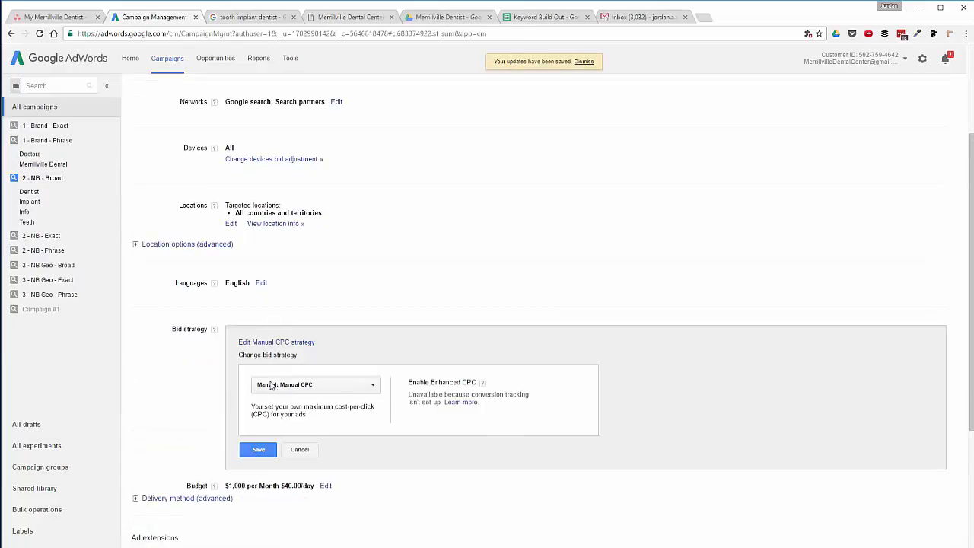
click(335, 385)
click(328, 472)
click(521, 417)
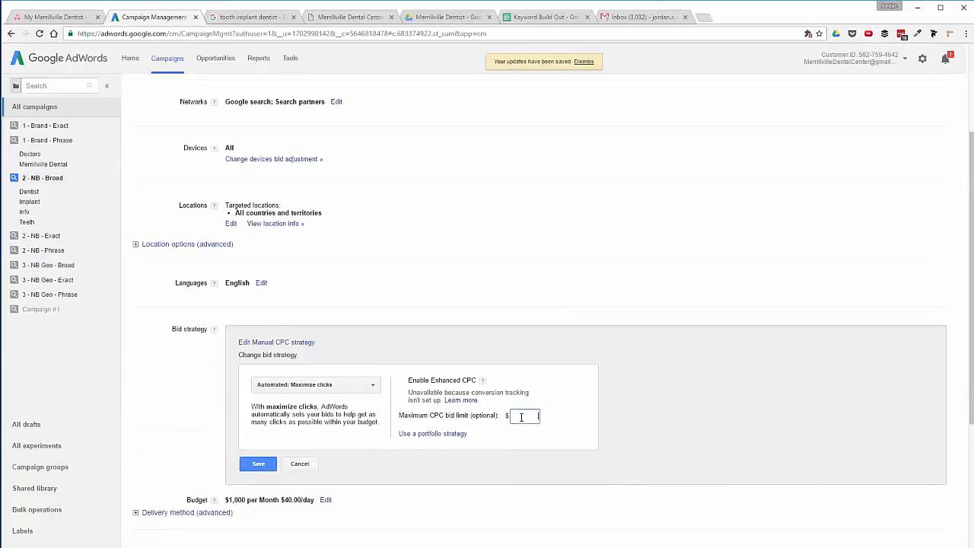
click(267, 466)
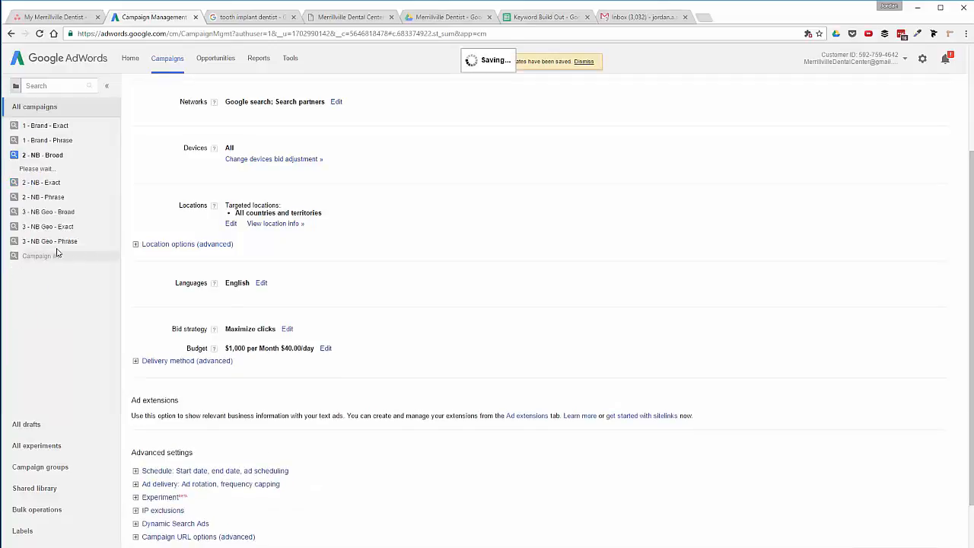
Switch 2 - NB - Exact to Maximize clicks, then open 2 - NB - Phrase's settings.
click(60, 215)
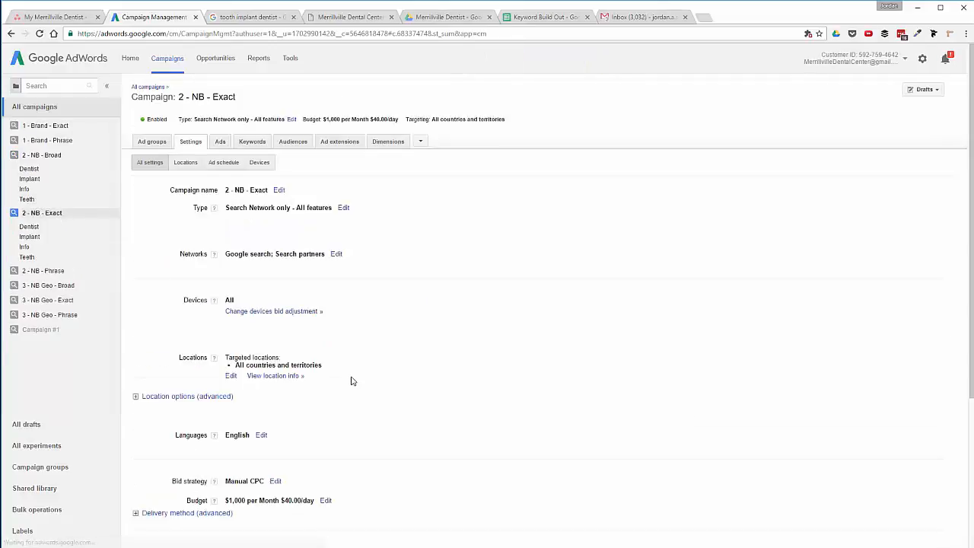
scroll(350, 380, down, 3)
click(275, 328)
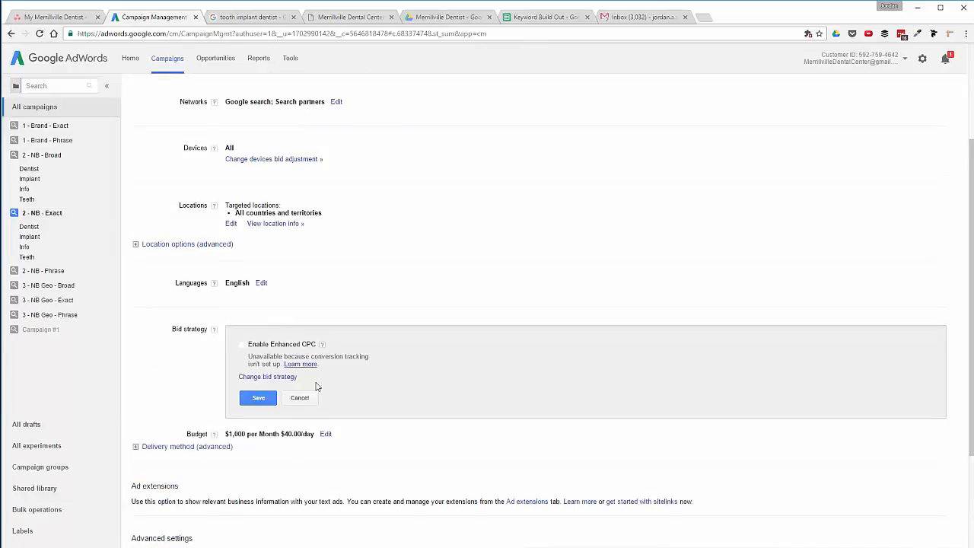
click(268, 377)
click(328, 384)
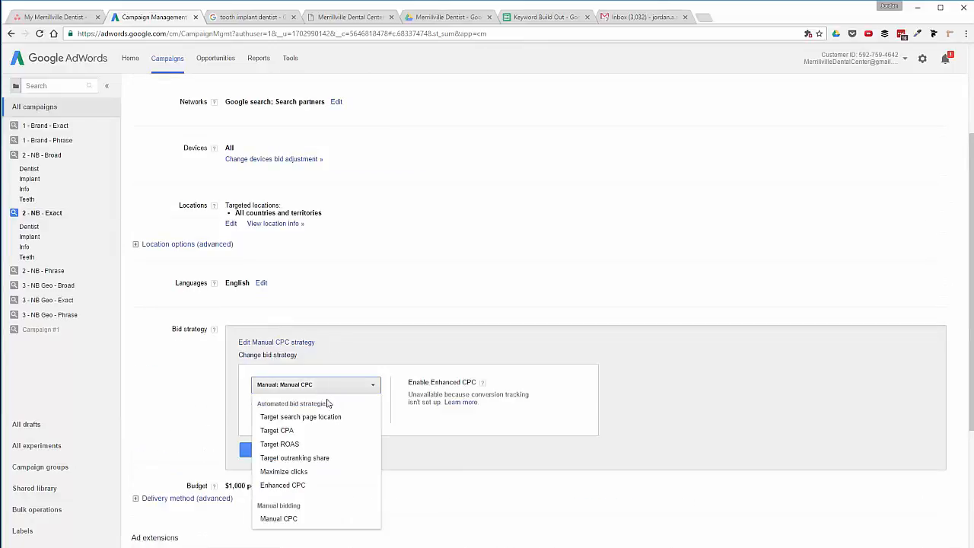
click(334, 472)
click(522, 416)
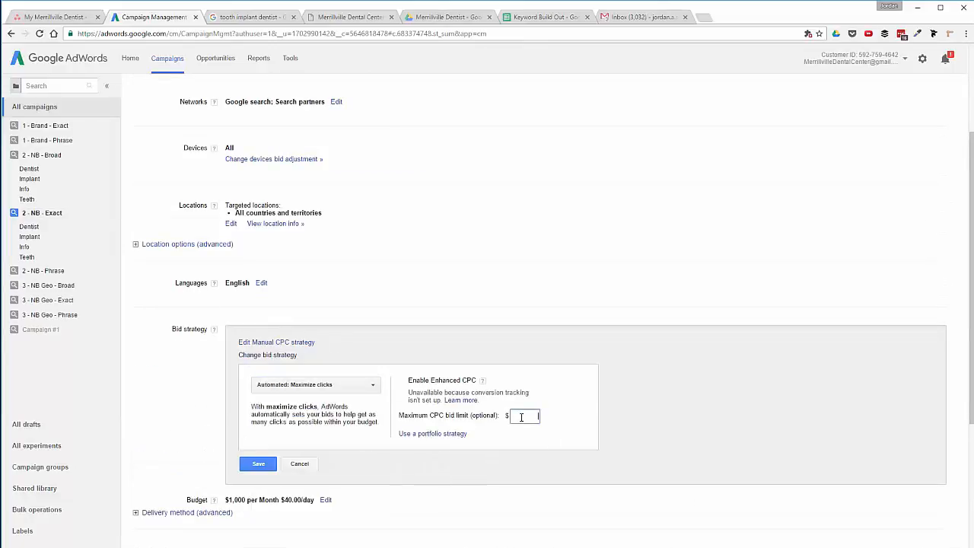
click(257, 463)
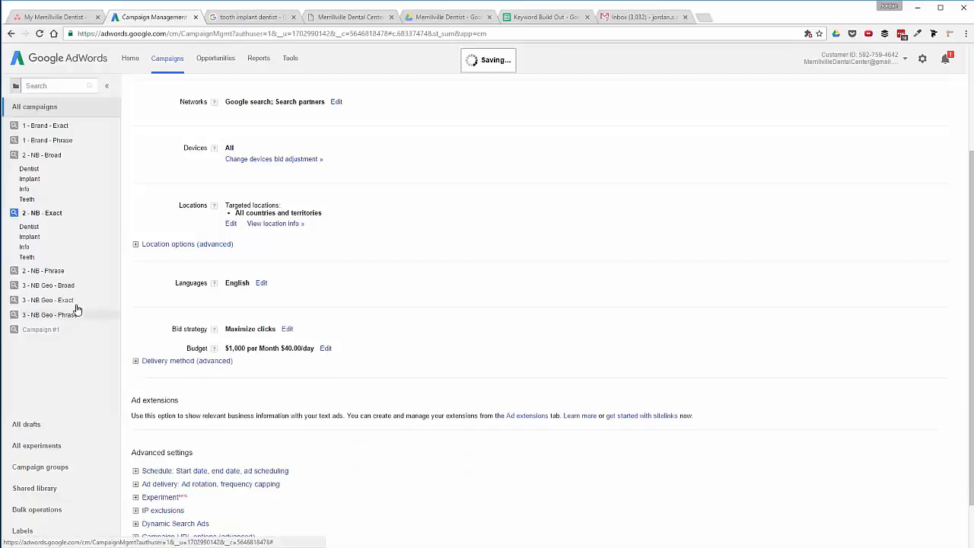
click(48, 227)
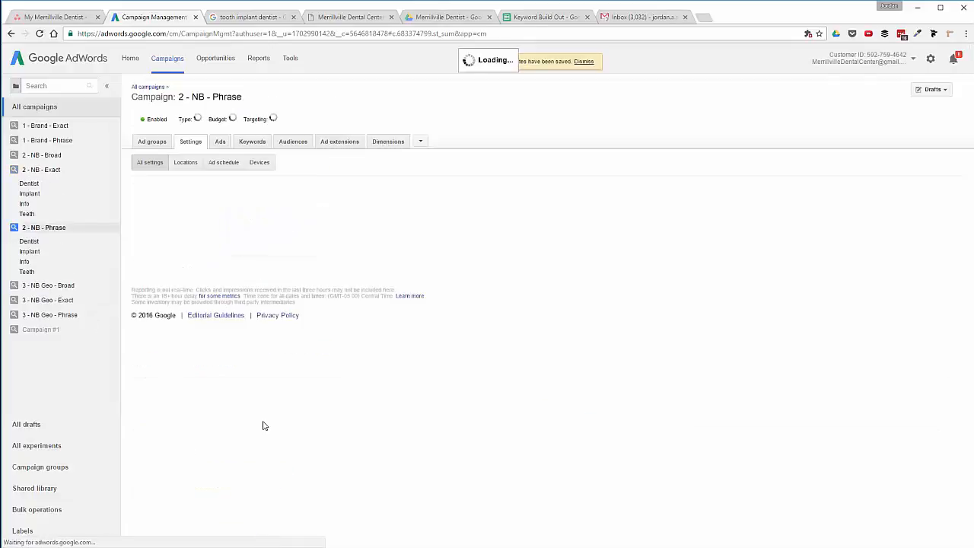
scroll(411, 445, down, 1)
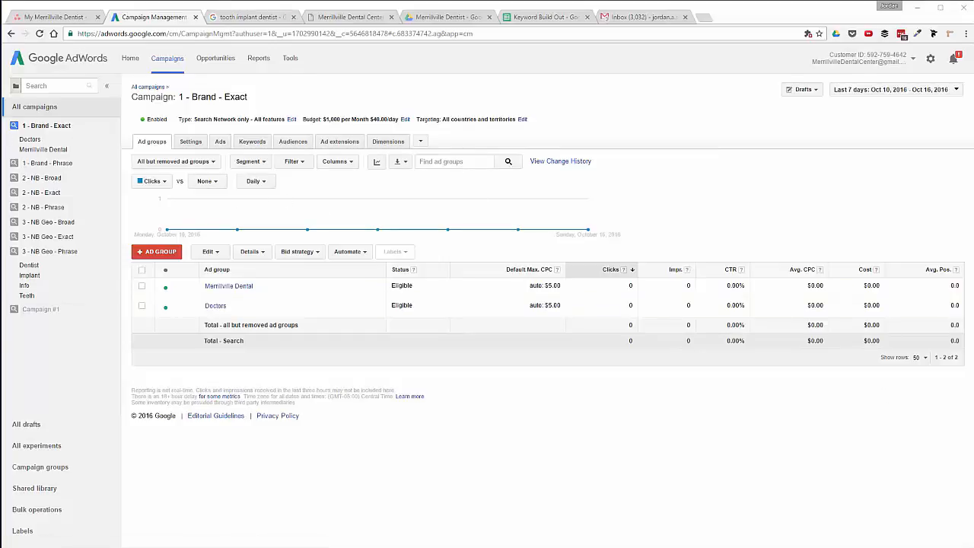
Switch from the browser back to AdWords Editor.
key(alt+Tab)
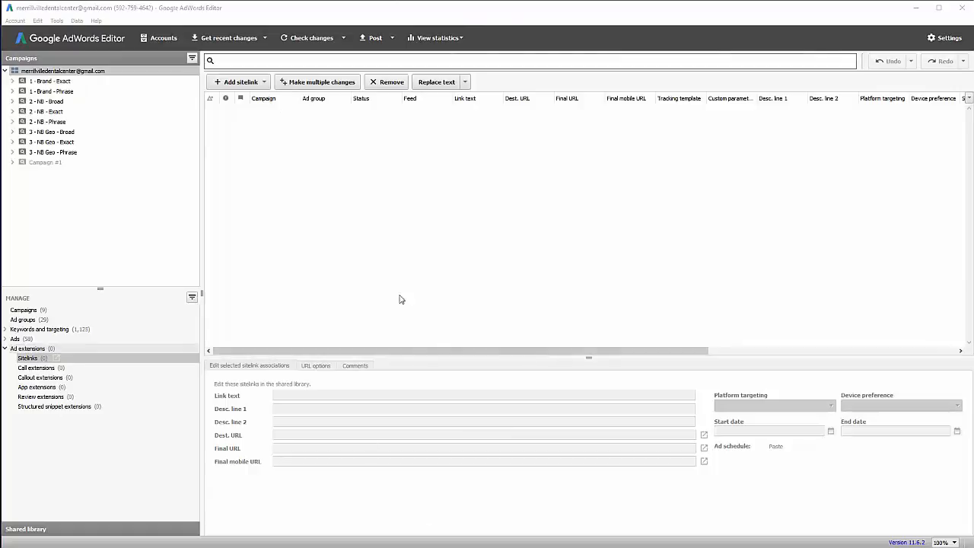
Add shared sitelink 'Book Online Today' with descriptions 'Book Your Dental Appointment' and 'Online in 30 Seconds!'.
click(25, 529)
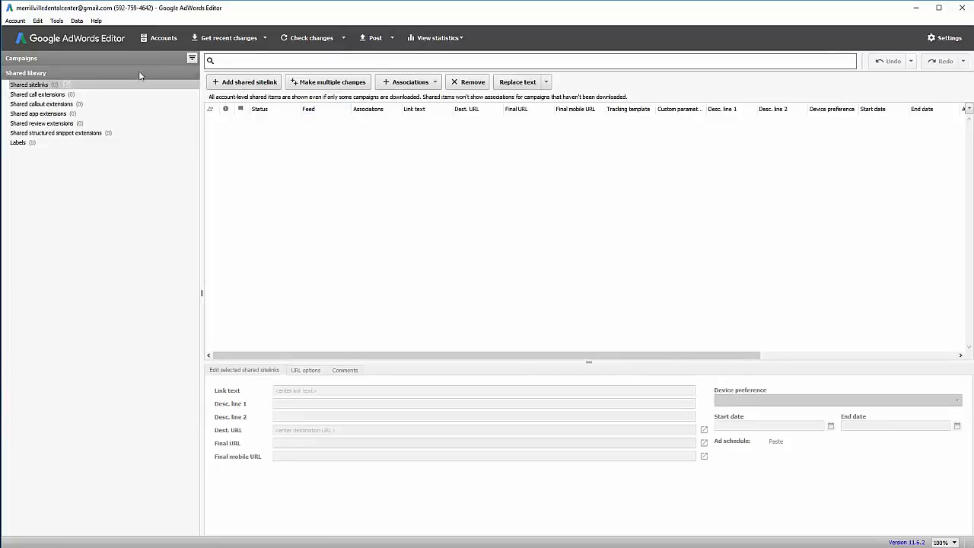
click(243, 82)
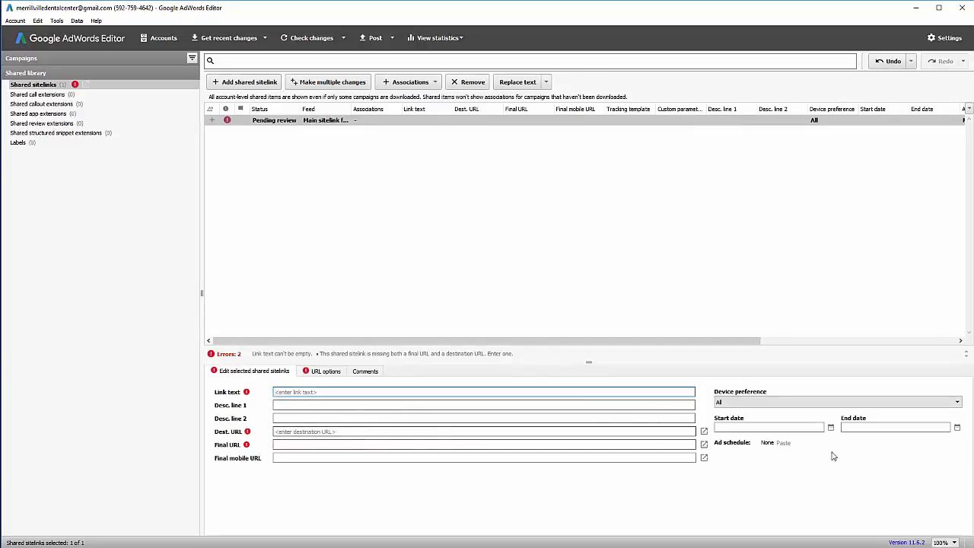
click(296, 392)
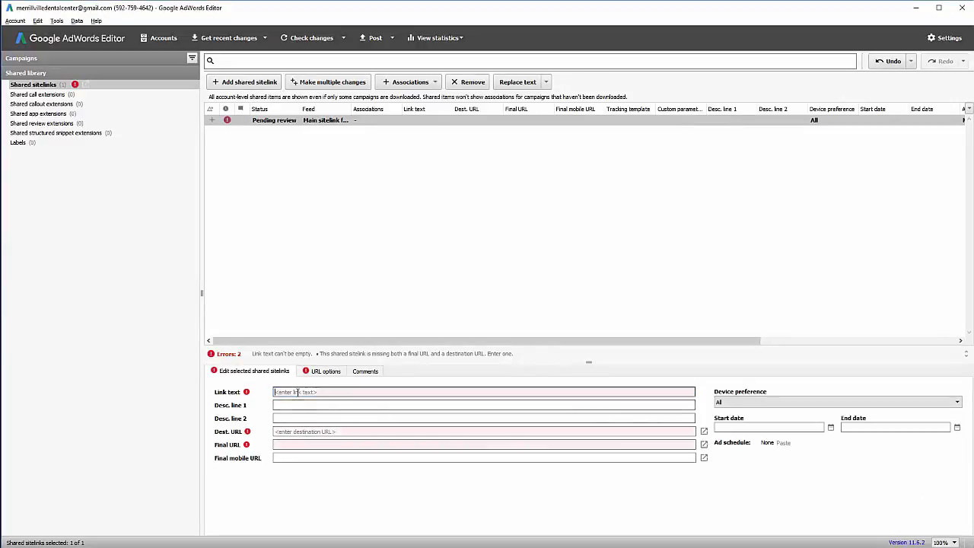
text(Book Online Today)
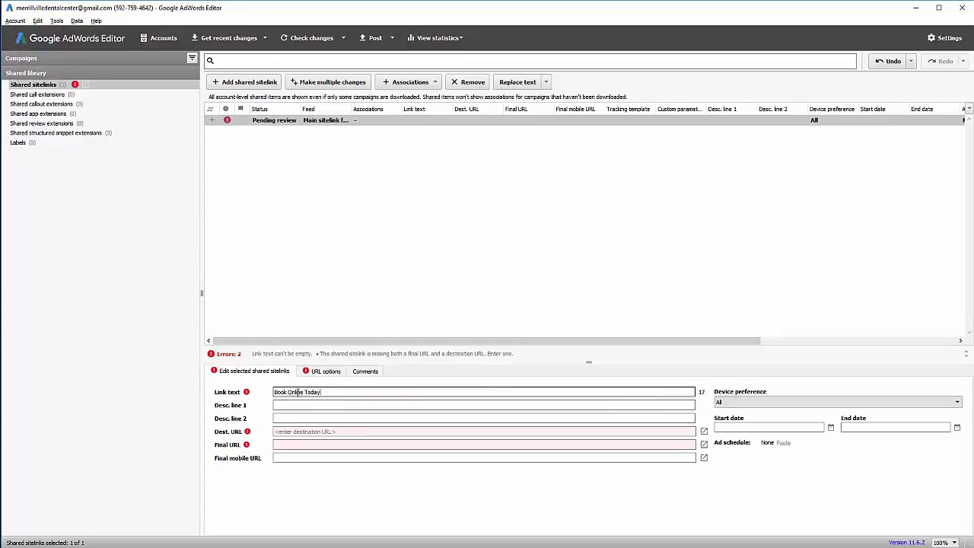
key(Tab)
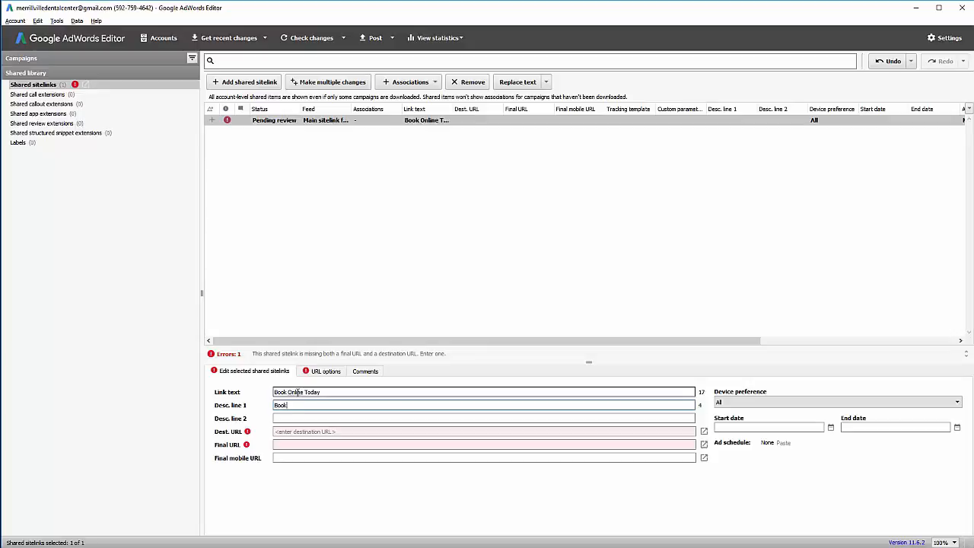
text(Book Your Dental Appointment)
key(Tab)
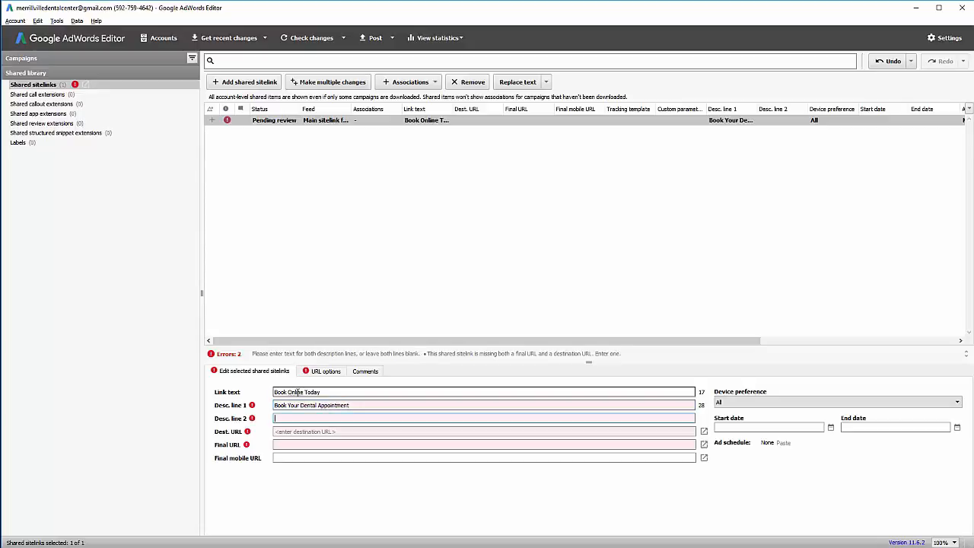
text(Online in 30 S)
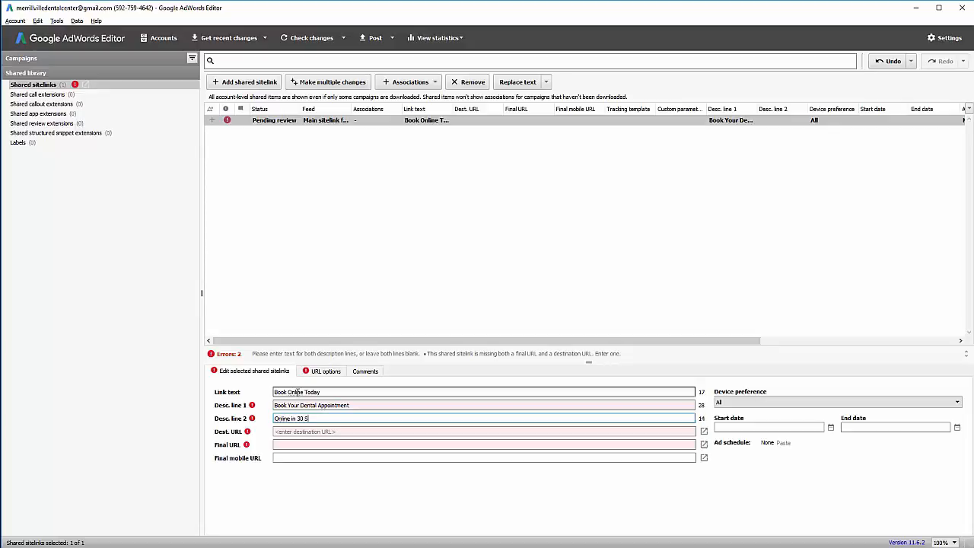
text(econds!)
click(384, 444)
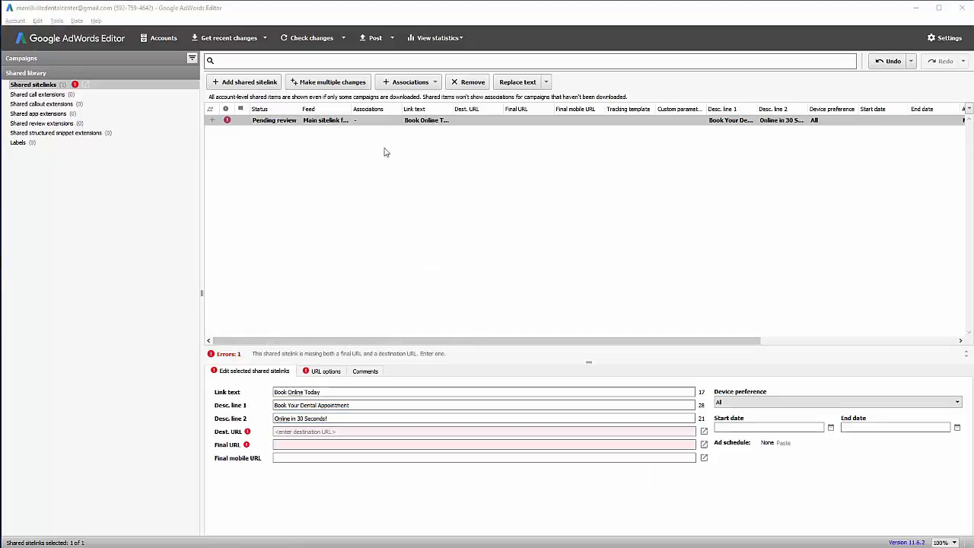
Copy the Schedule Online page address from the browser for the sitelink's final URL.
key(alt+Tab)
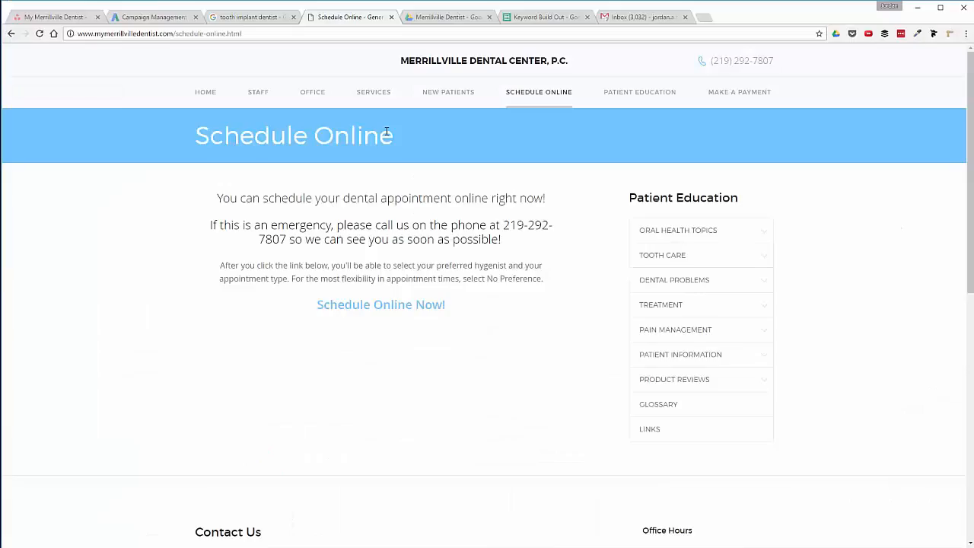
click(366, 32)
key(ctrl+c)
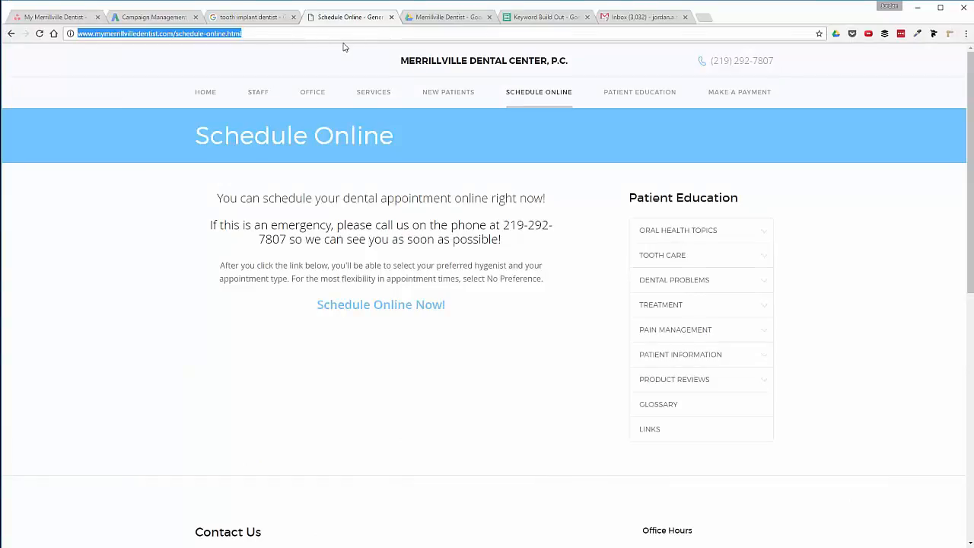
key(alt+Tab)
click(298, 444)
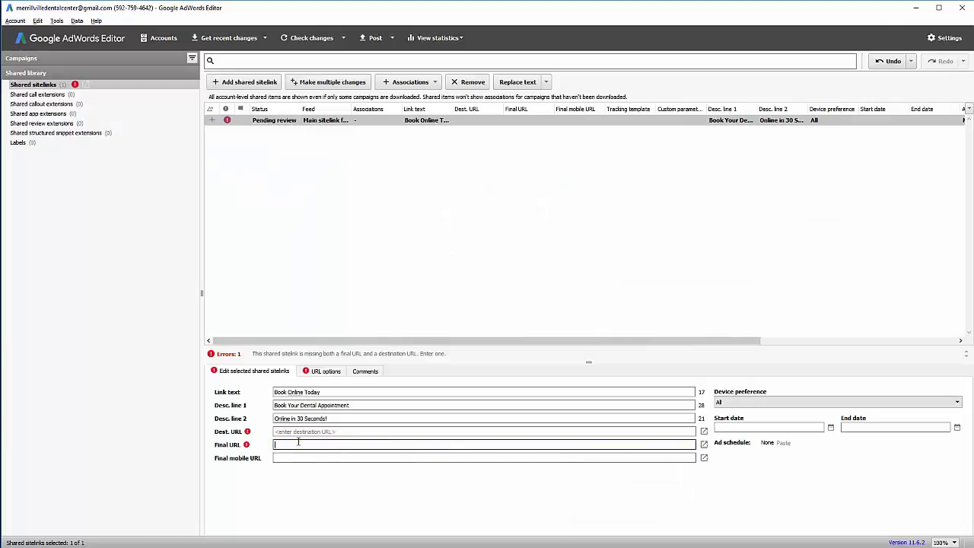
Paste the Schedule Online address as Book Online Today's final URL and link it to all 9 campaigns.
key(ctrl+v)
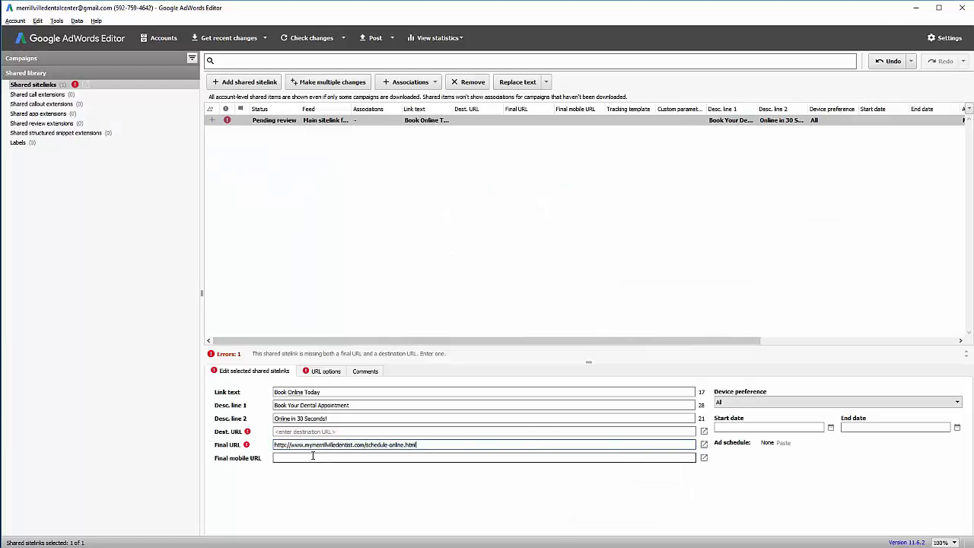
click(361, 390)
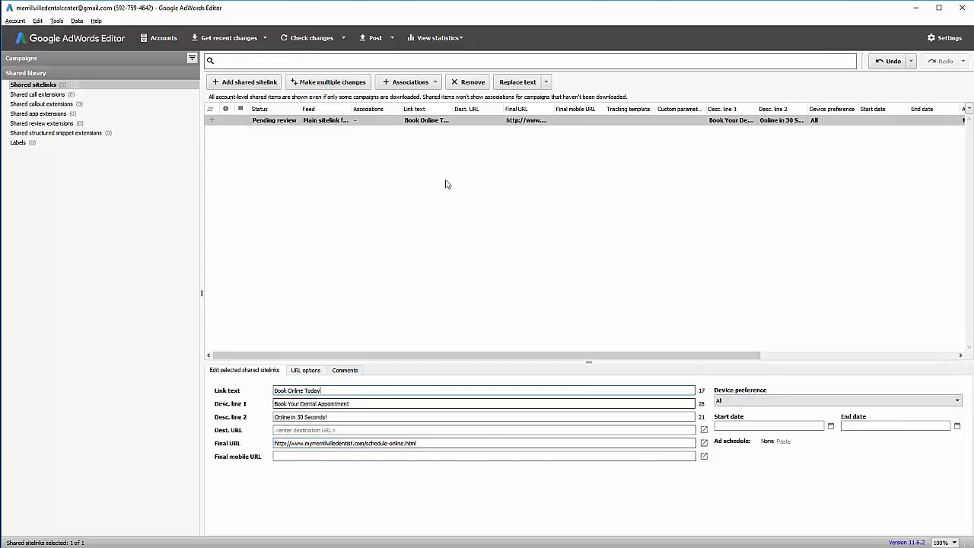
click(417, 83)
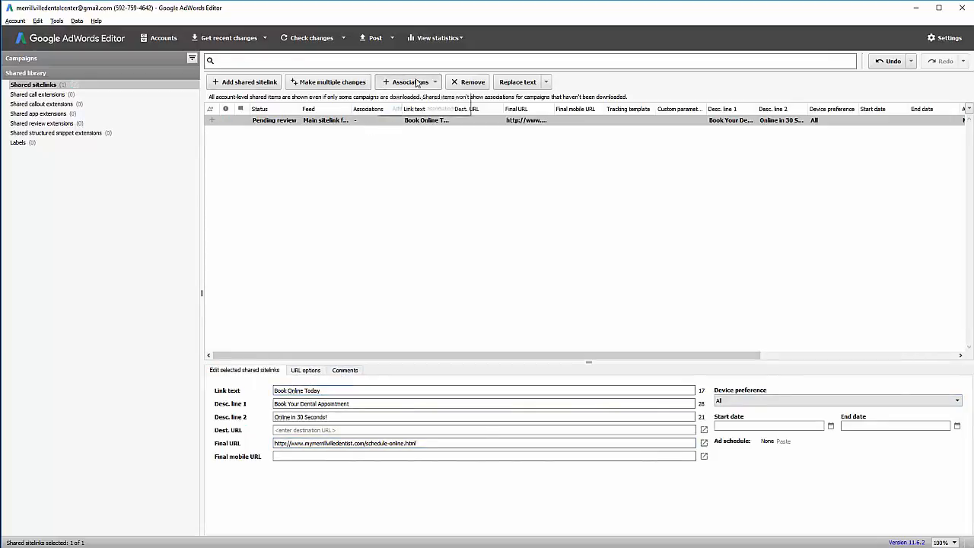
click(423, 97)
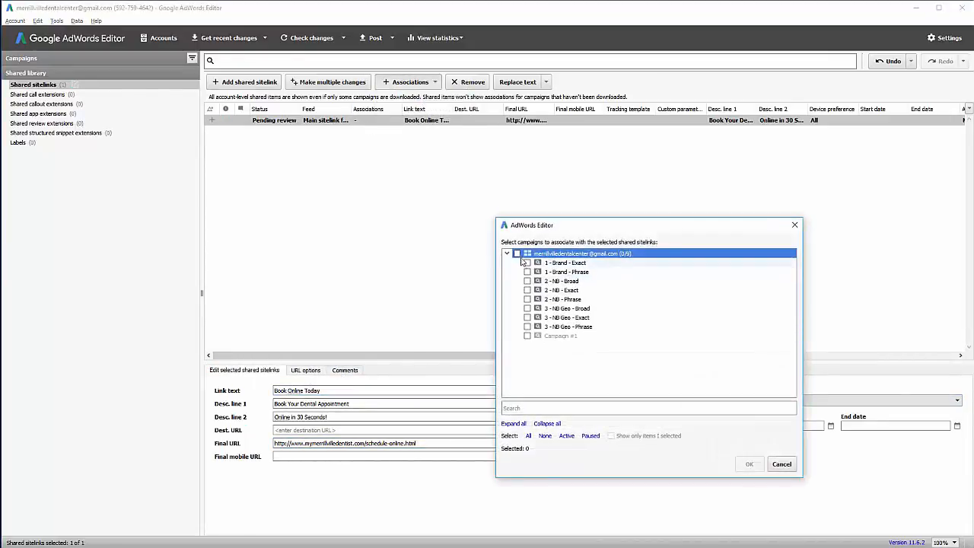
click(750, 464)
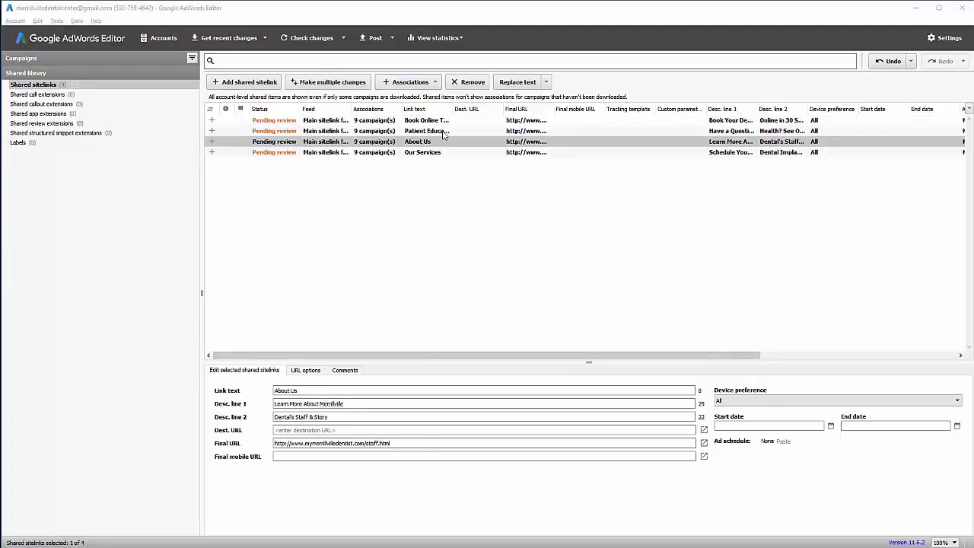
Review the Patient Education, About Us, Our Services and Book Online Today sitelinks, then show call extensions.
click(440, 131)
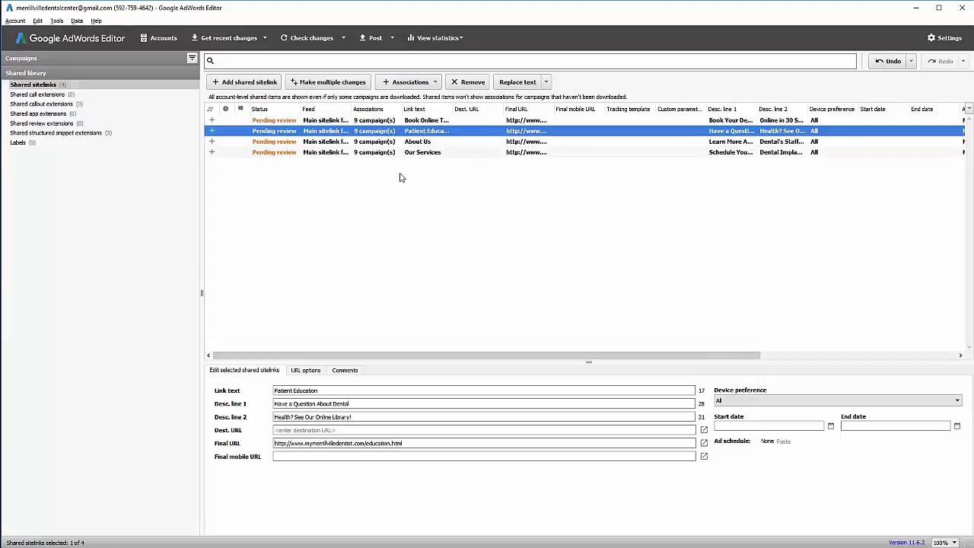
click(436, 143)
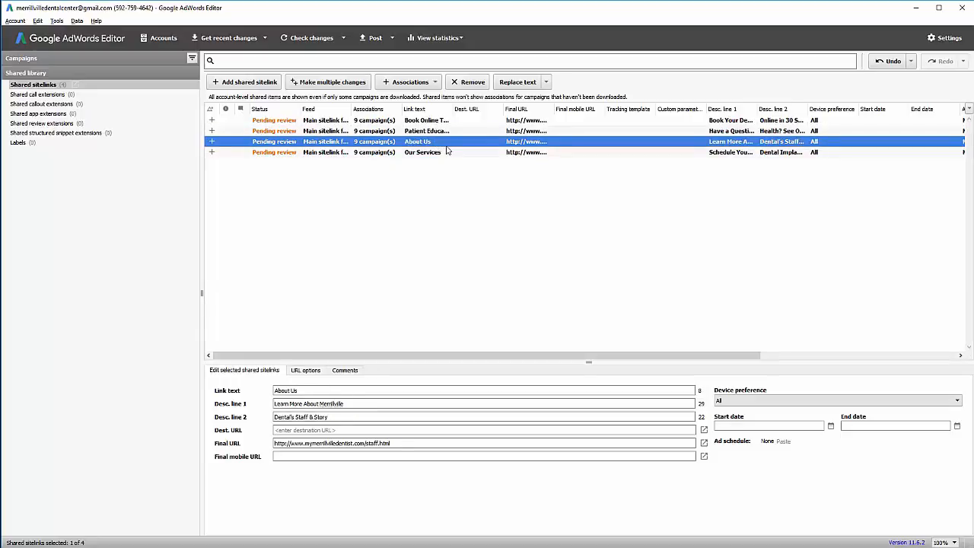
click(453, 153)
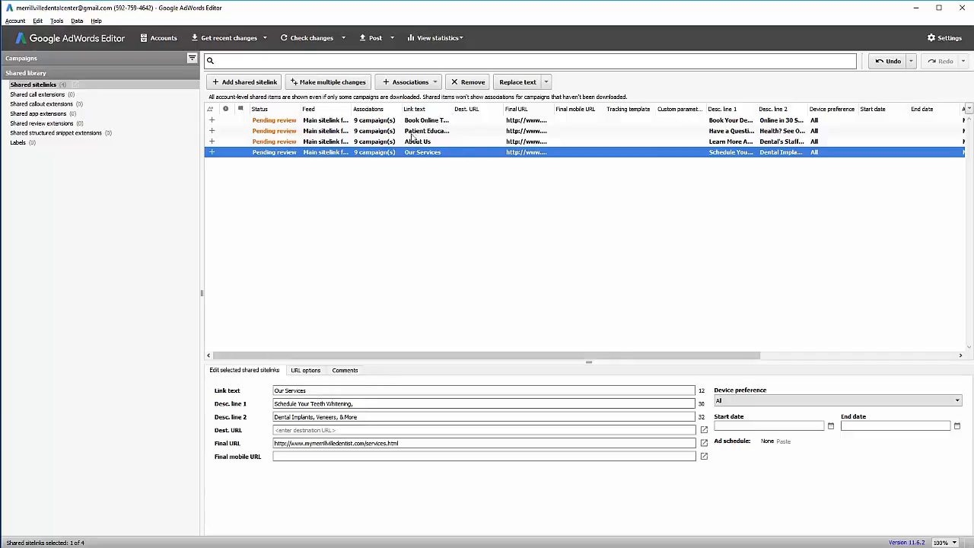
click(423, 122)
click(422, 132)
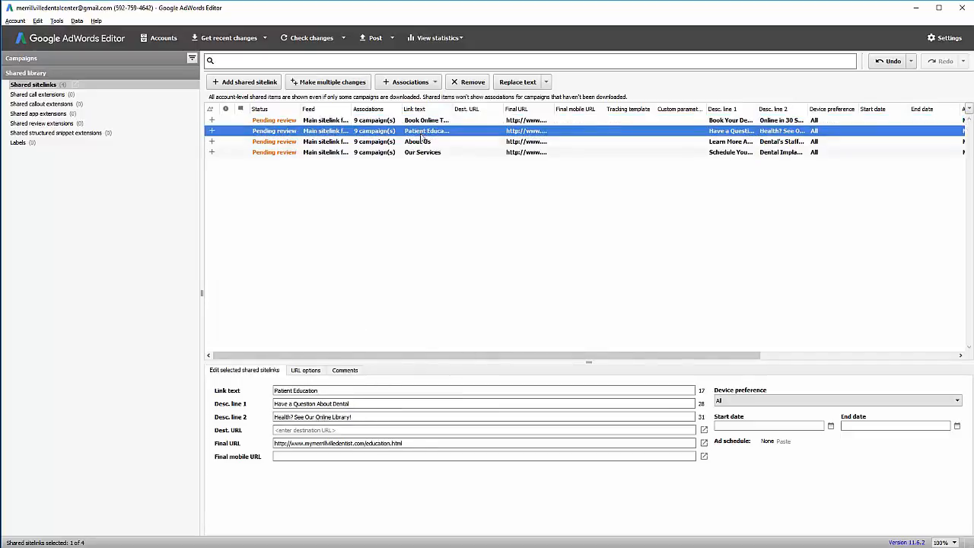
click(422, 146)
click(424, 153)
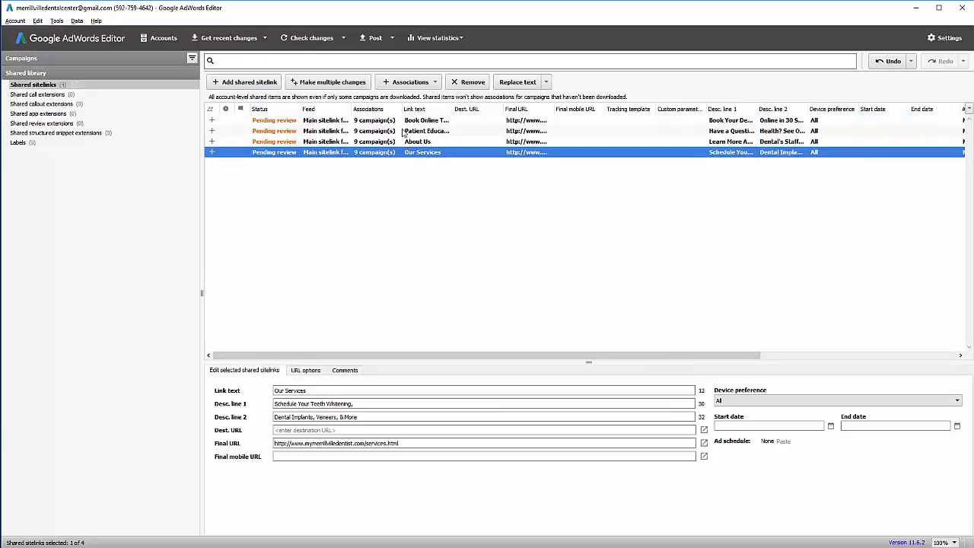
click(401, 131)
click(403, 122)
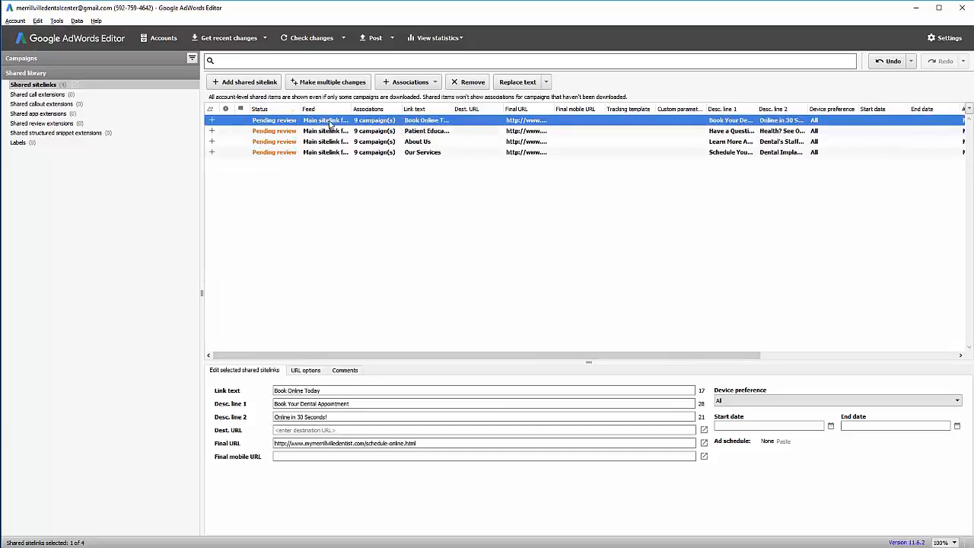
click(31, 95)
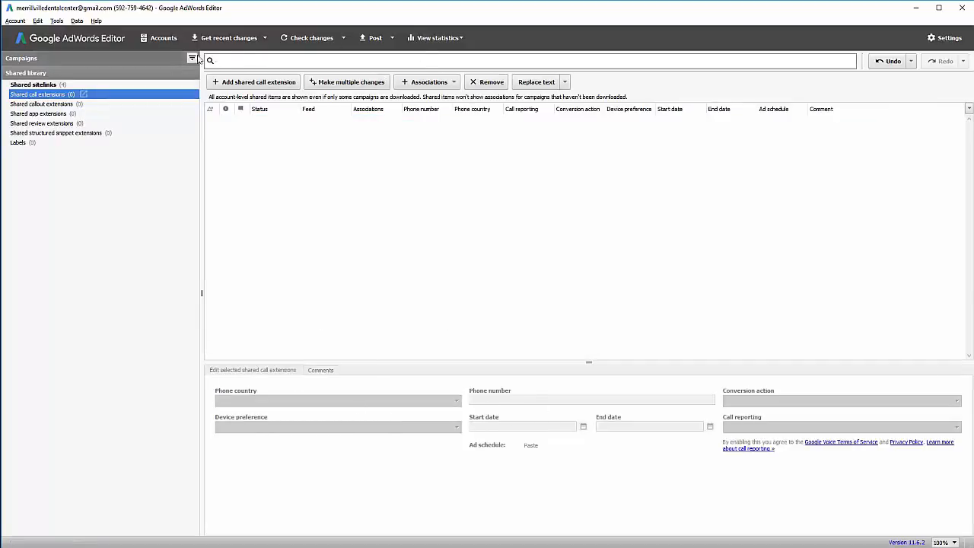
Add a shared call extension with United States as the phone country.
click(251, 82)
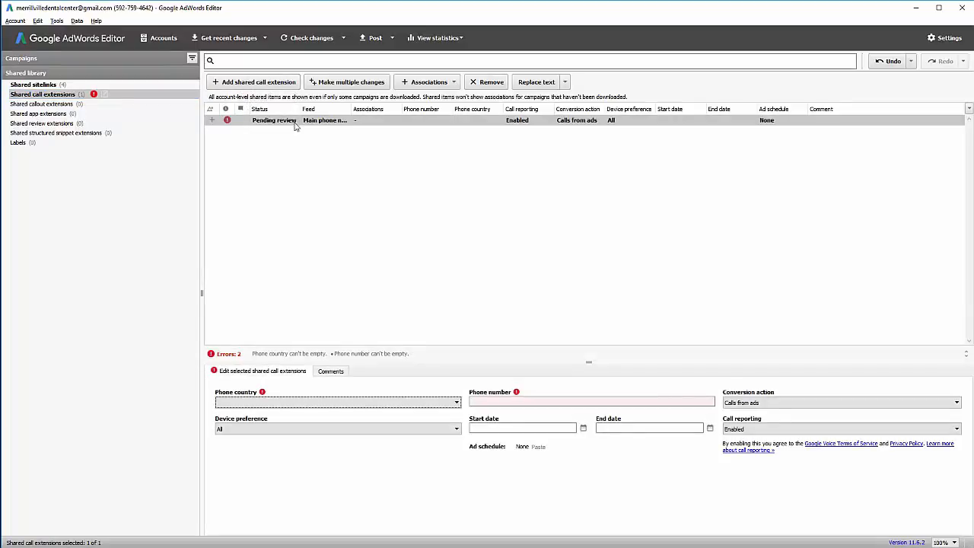
click(316, 403)
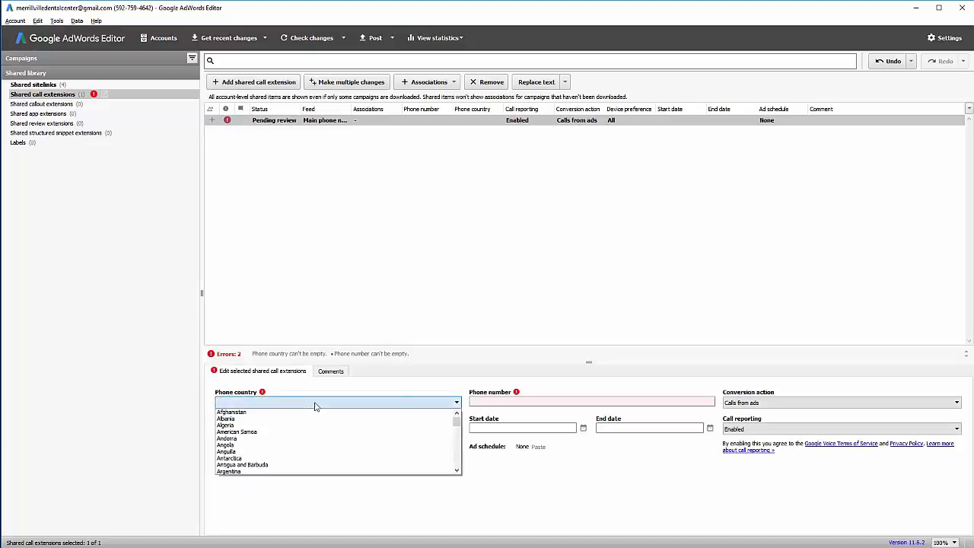
text(un)
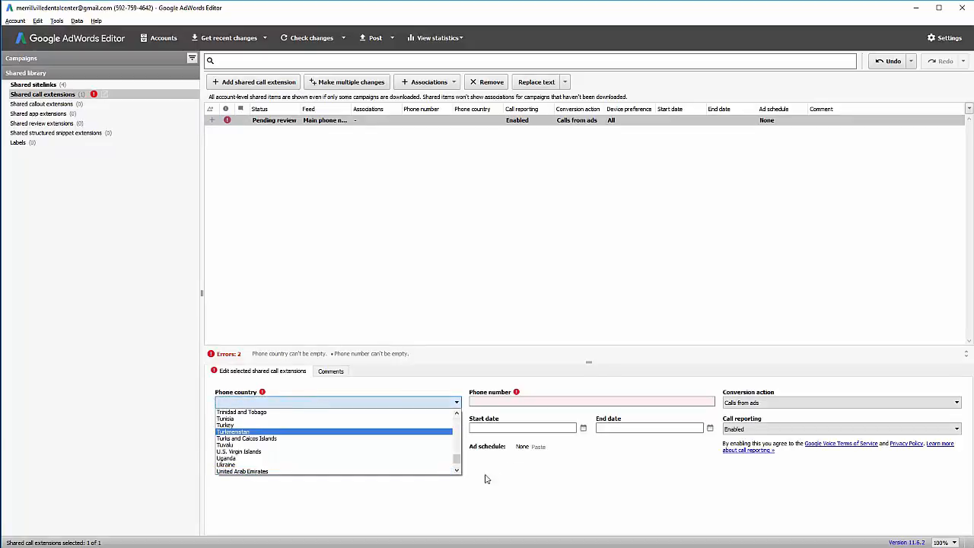
click(456, 471)
click(456, 472)
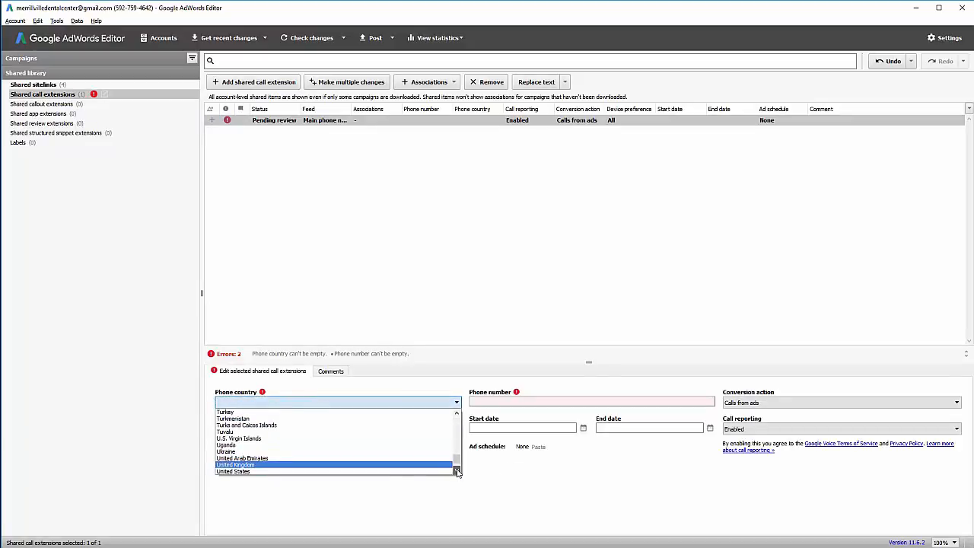
click(443, 472)
click(521, 402)
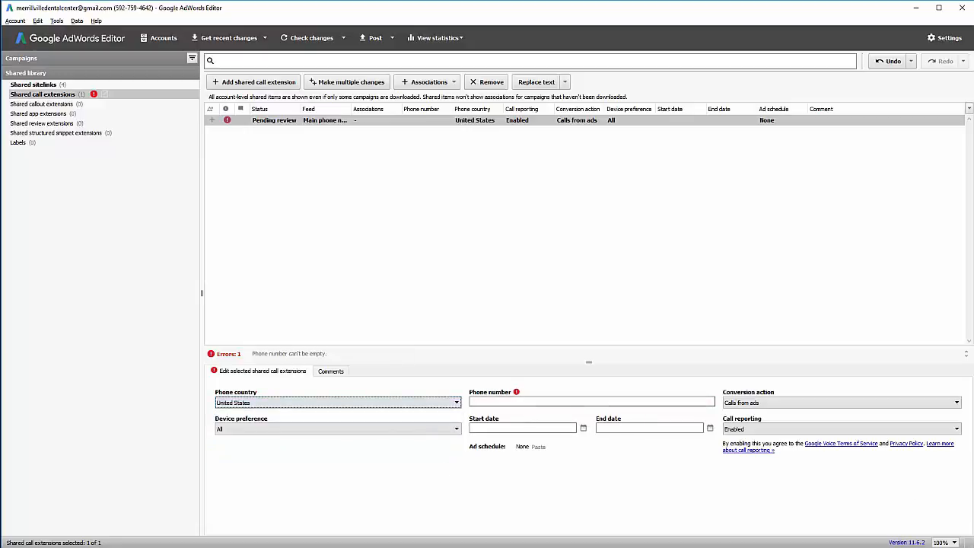
Copy the office phone number from the website into the call extension.
key(alt+Tab)
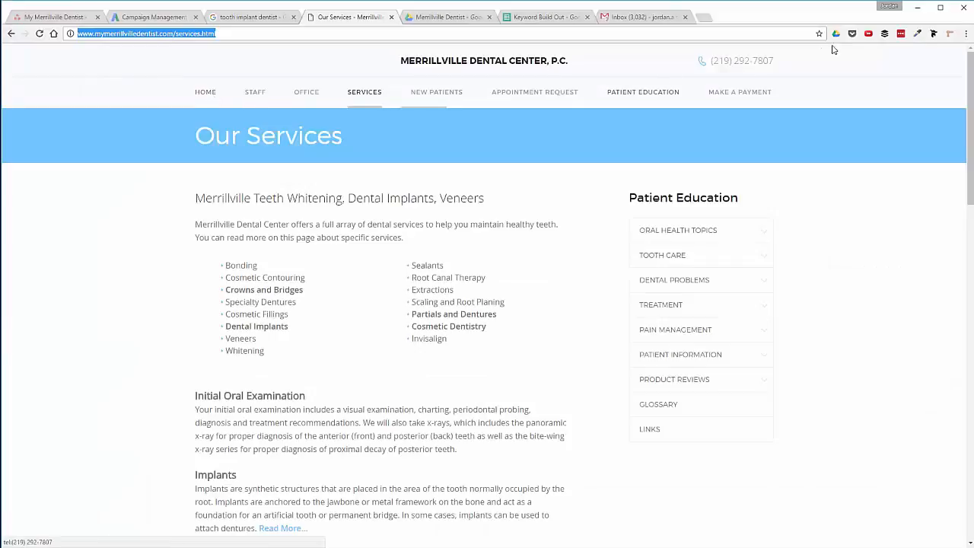
drag(710, 61, 774, 63)
triple_click(773, 64)
key(ctrl+c)
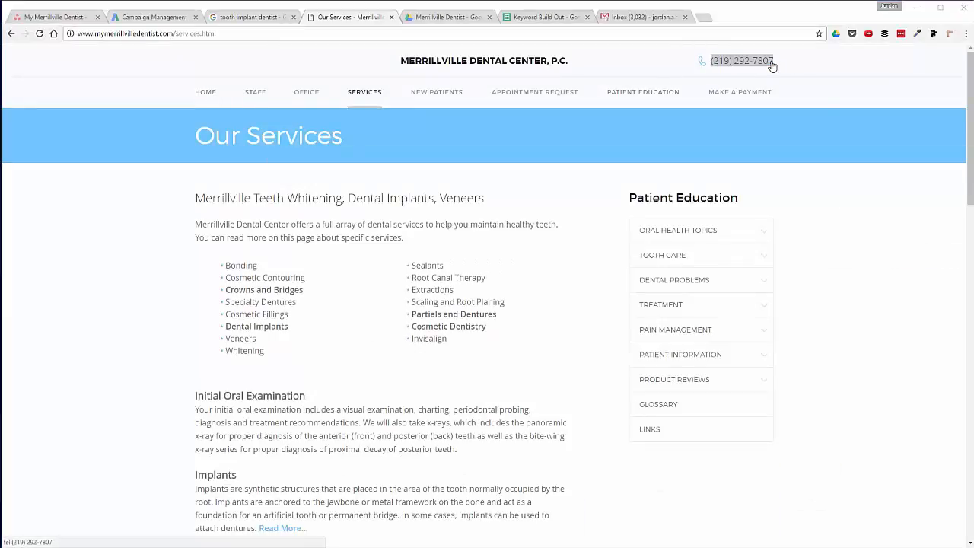
key(alt+Tab)
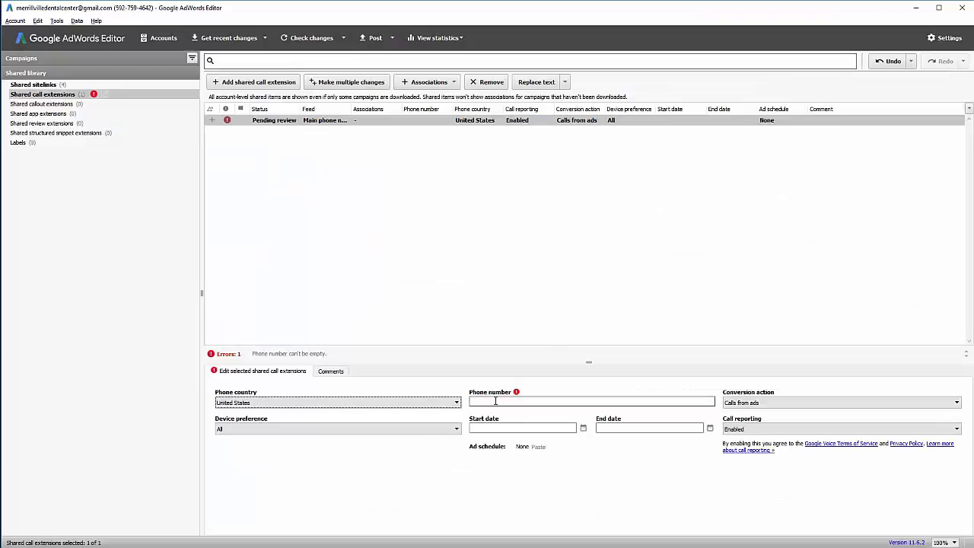
click(532, 401)
key(ctrl+v)
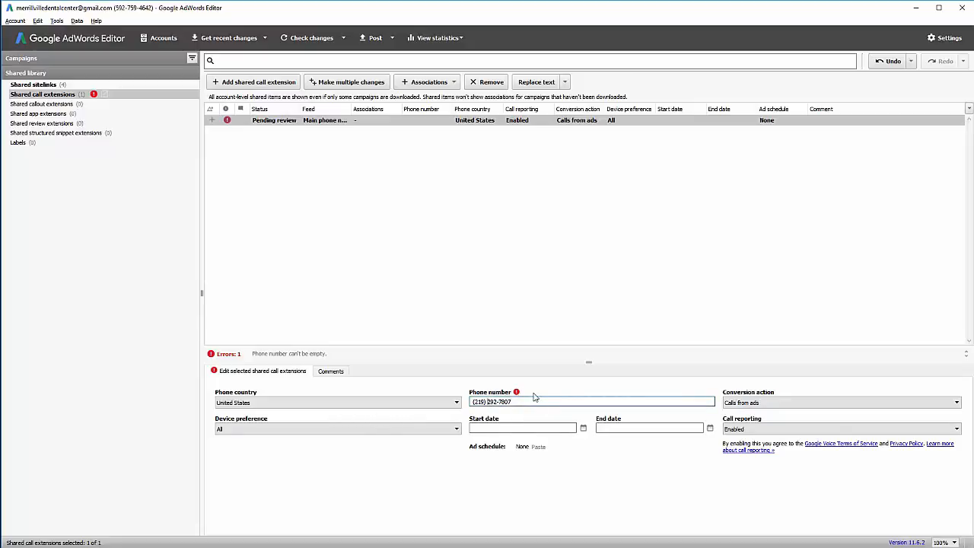
click(434, 200)
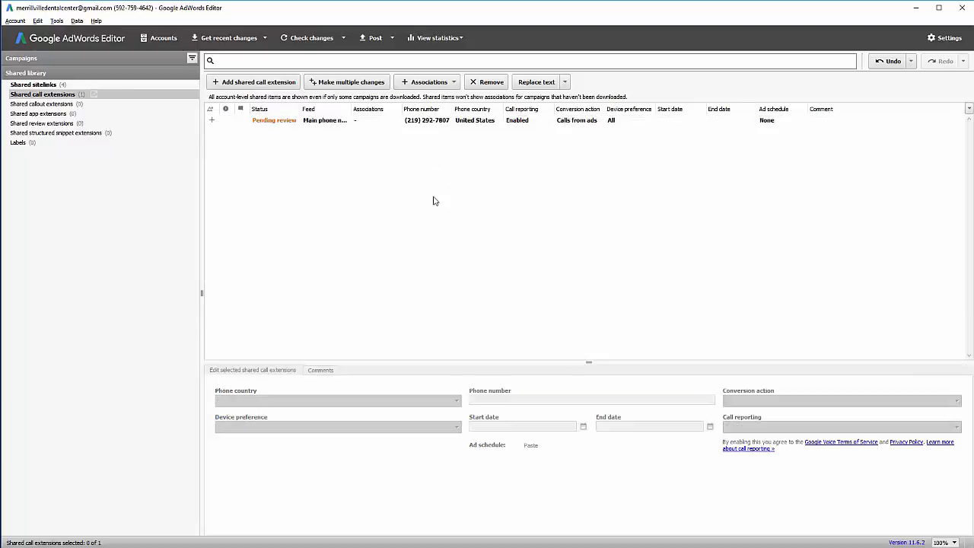
click(408, 120)
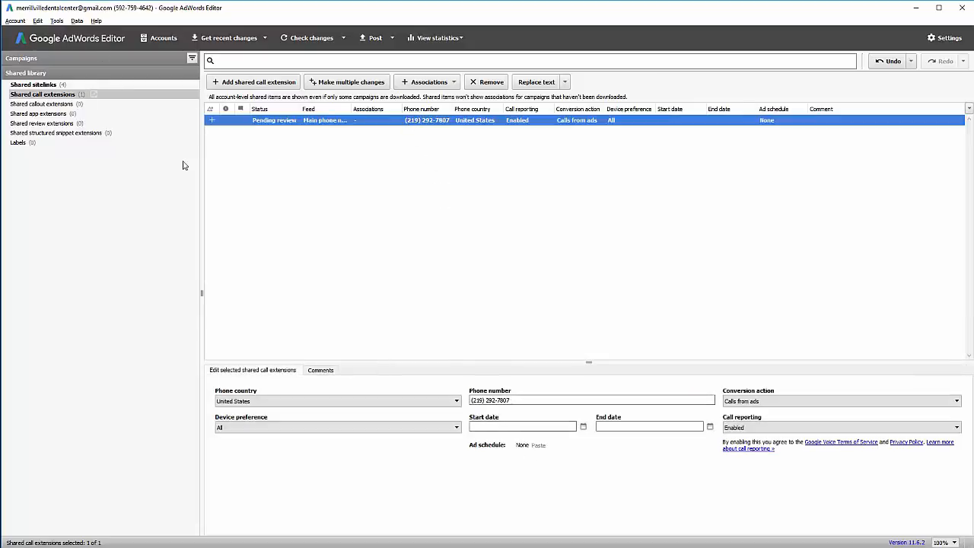
click(63, 107)
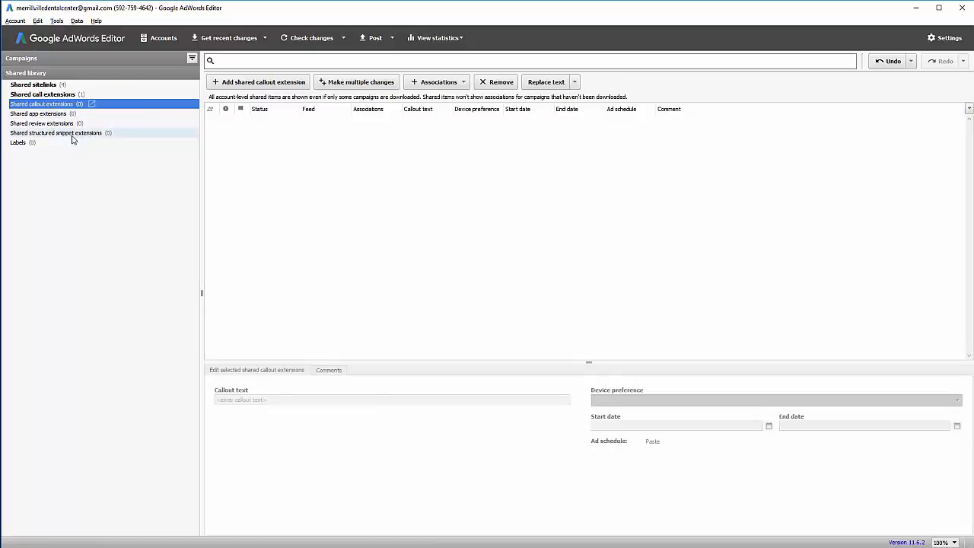
Add a new shared callout and review the Teeth Whitening callout among the five.
click(278, 84)
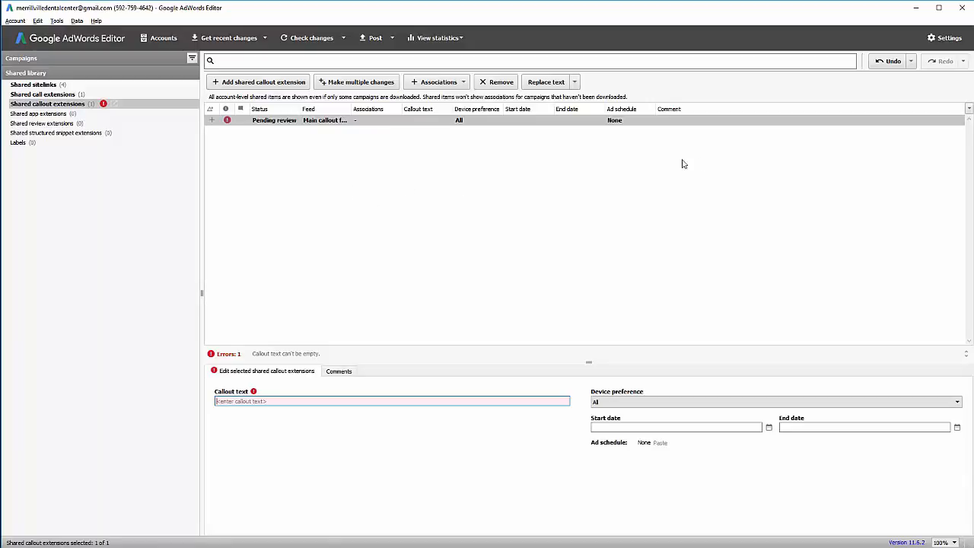
click(290, 399)
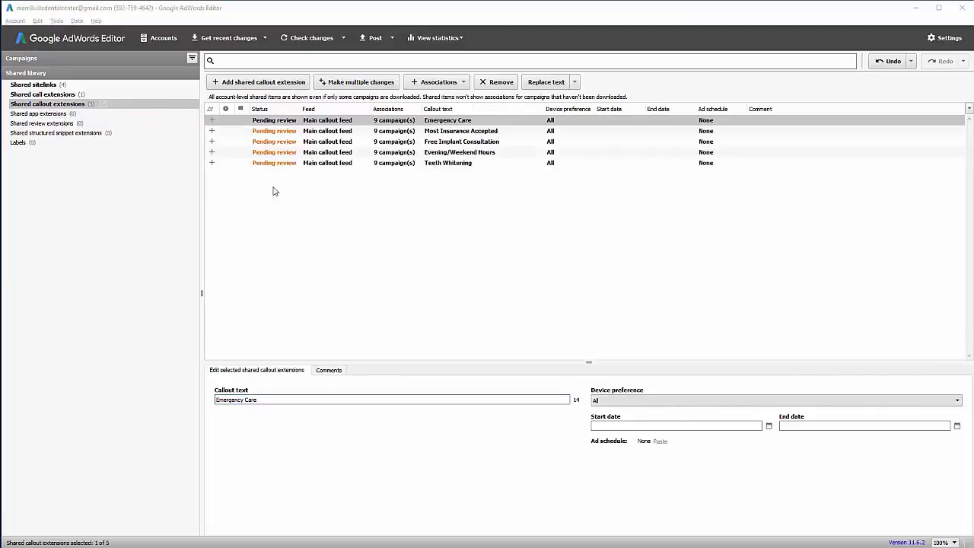
click(463, 165)
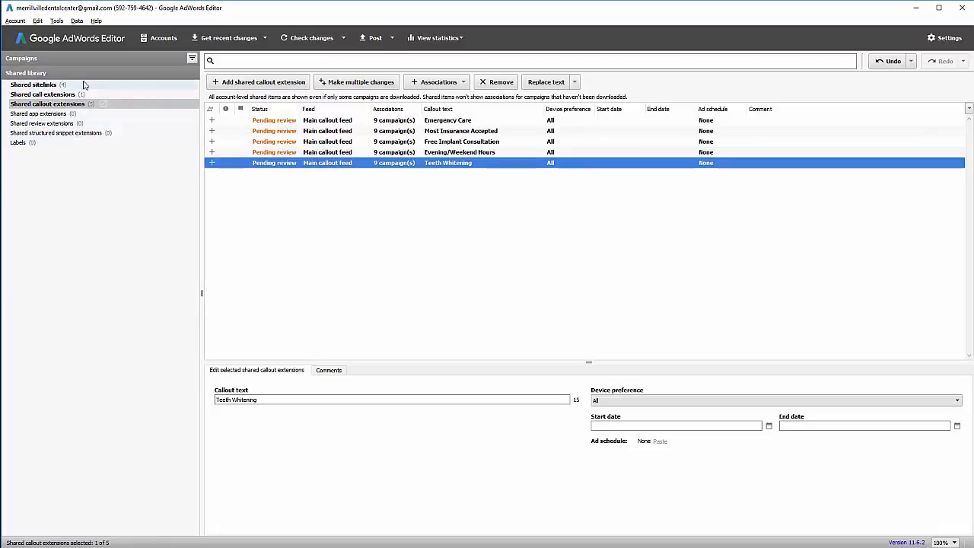
click(54, 133)
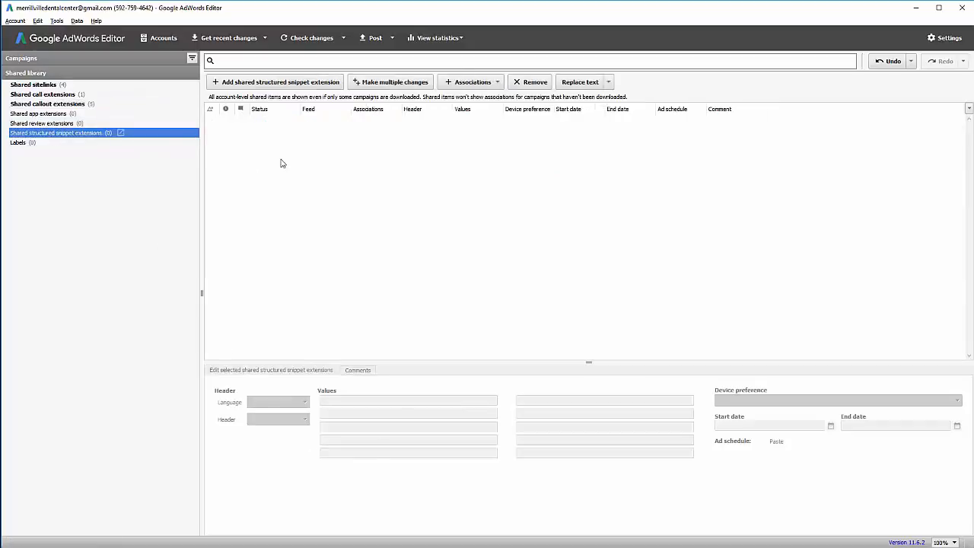
Add a shared structured snippet with the header set to Types.
click(265, 82)
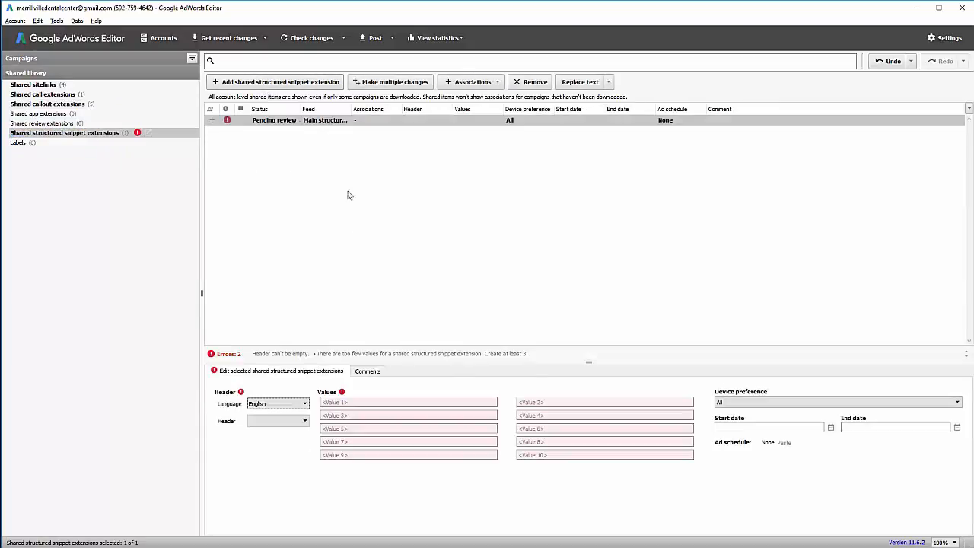
click(367, 403)
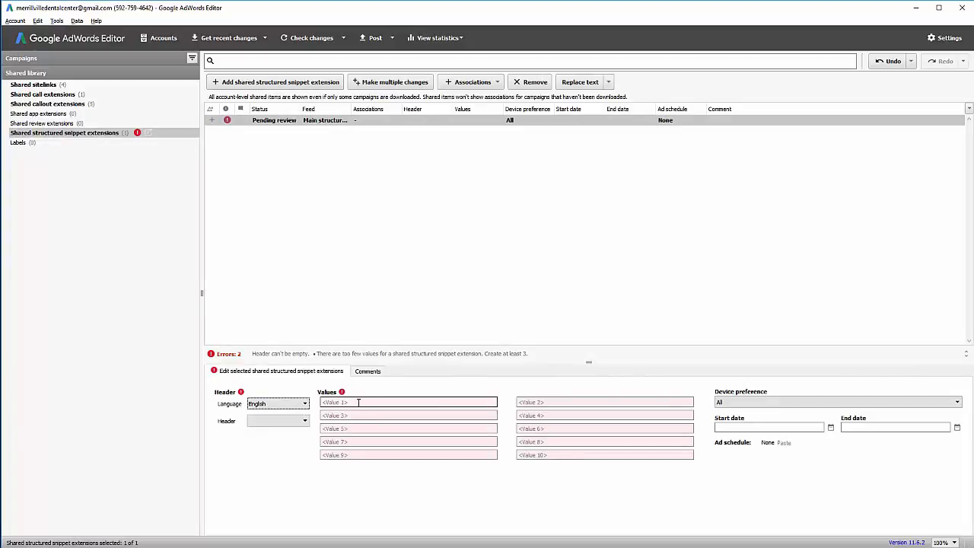
click(305, 421)
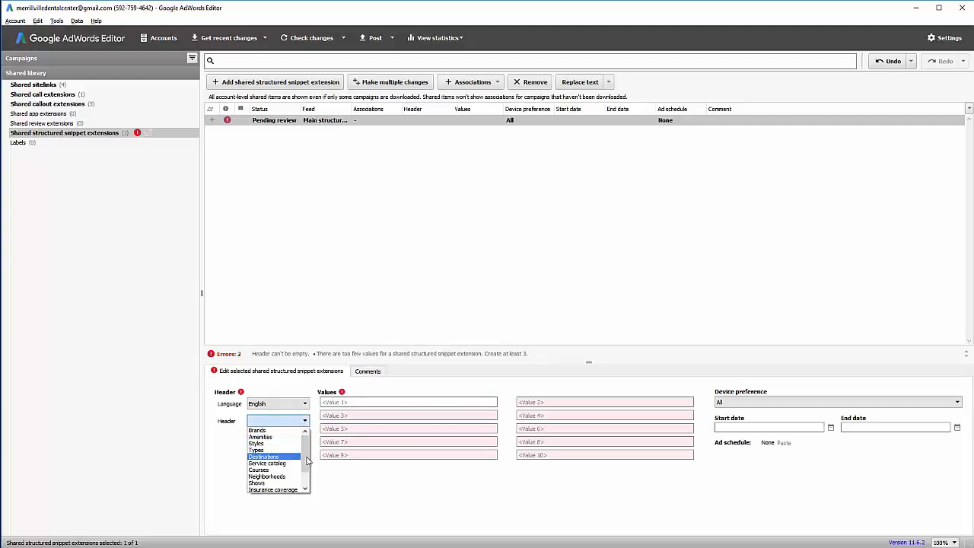
click(307, 479)
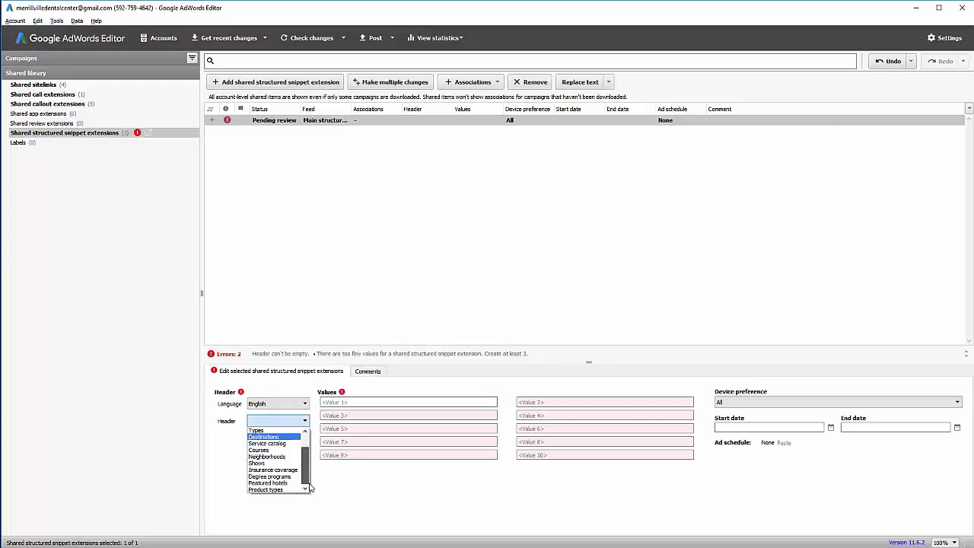
scroll(310, 471, up, 1)
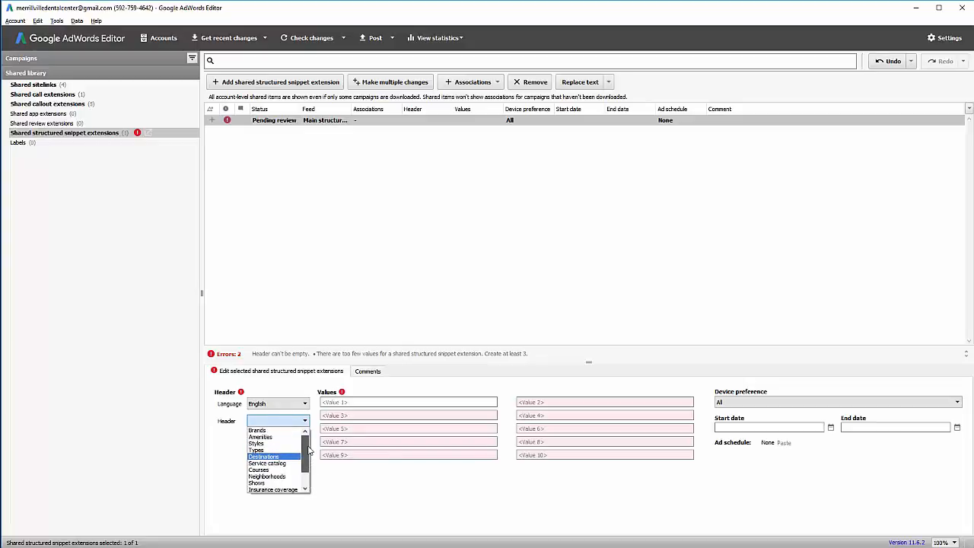
scroll(310, 472, down, 1)
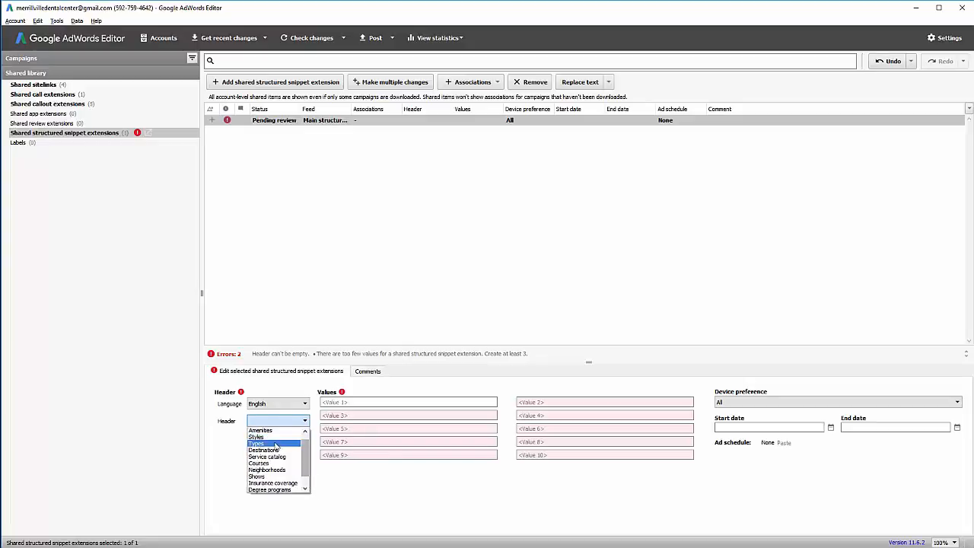
click(275, 445)
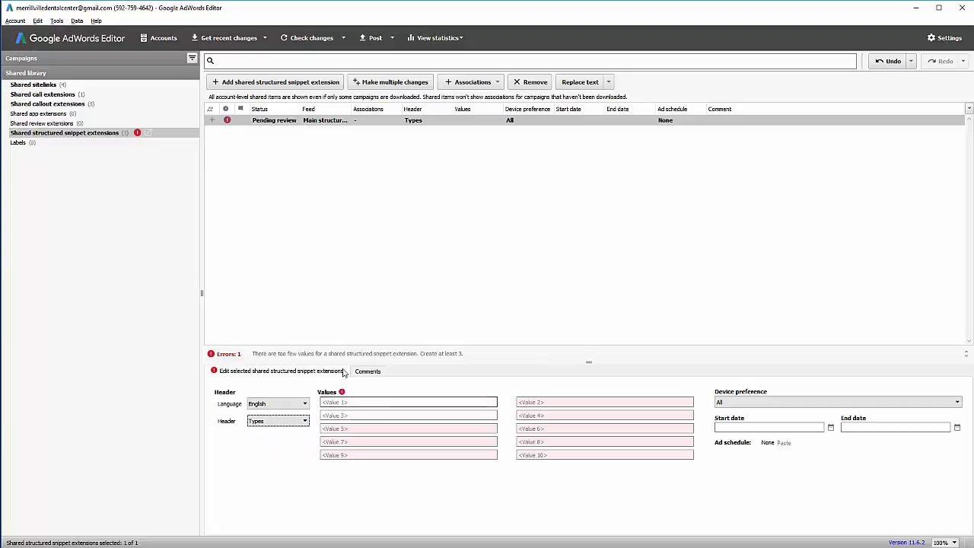
Enter snippet values Teeth Whitening, Teeth Implants, Veneers, Crowns & Bridges and Invisalign.
click(347, 402)
text(Teeth Whitening)
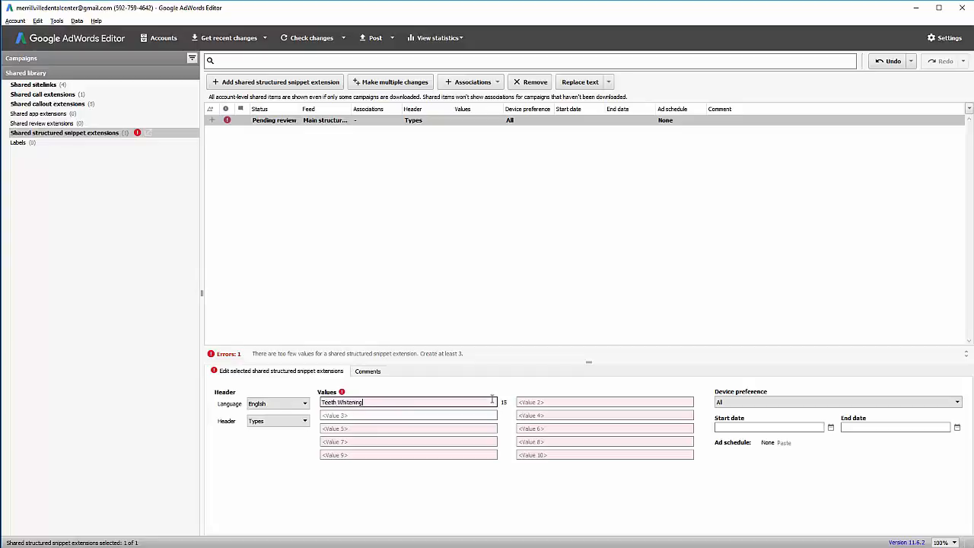
key(Tab)
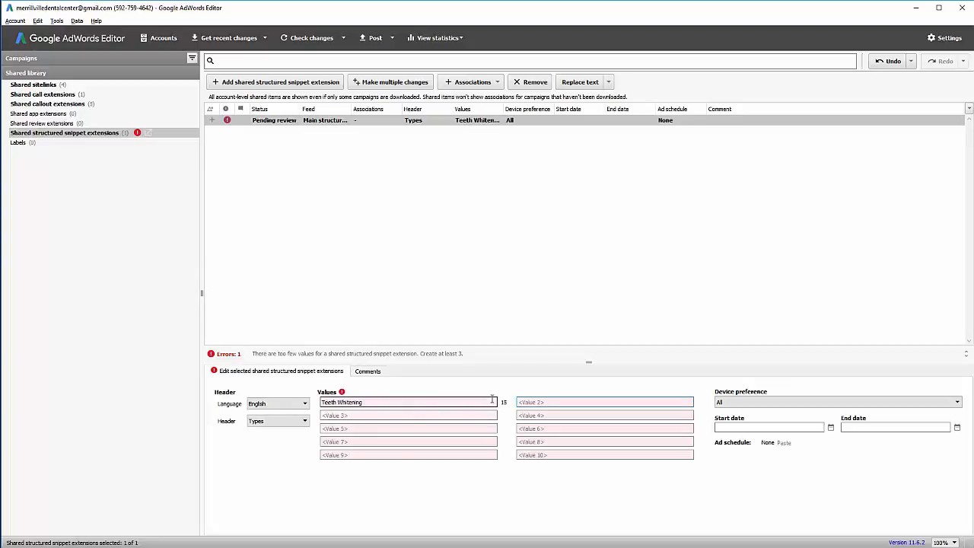
text(Teeth Implants)
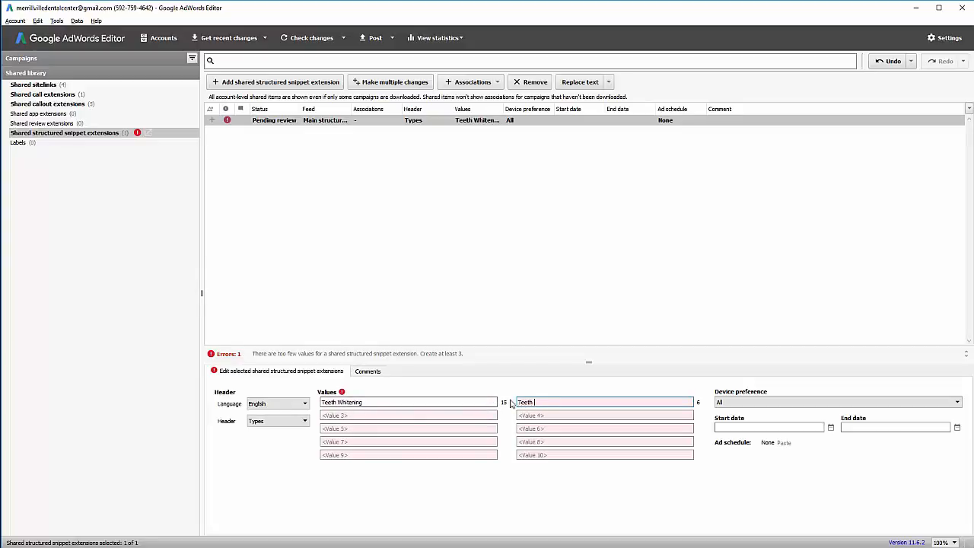
click(461, 415)
text(Veneers)
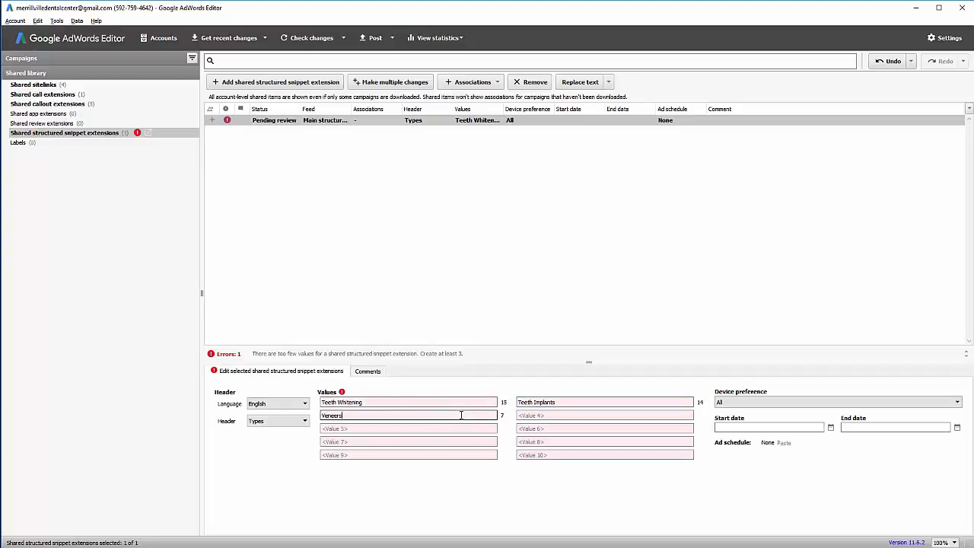
click(589, 414)
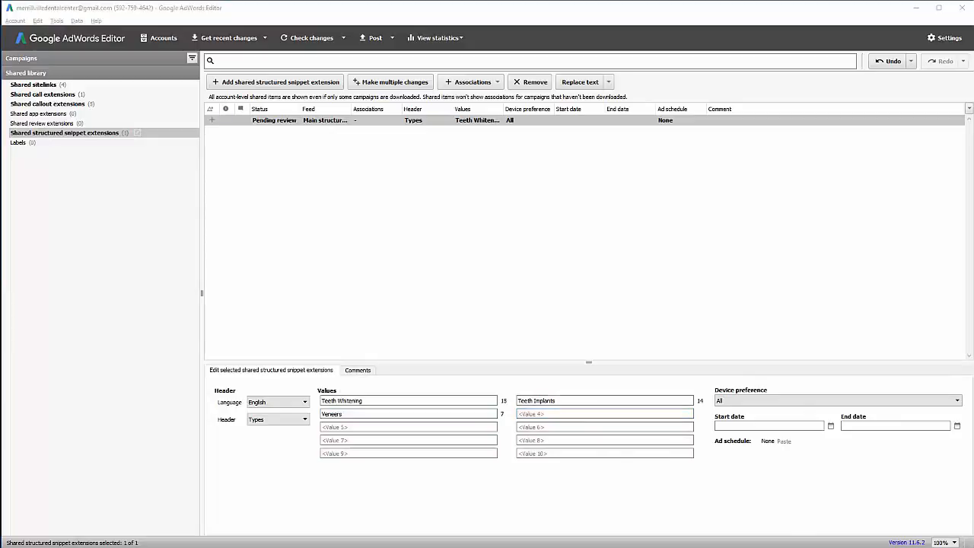
text(Crowns)
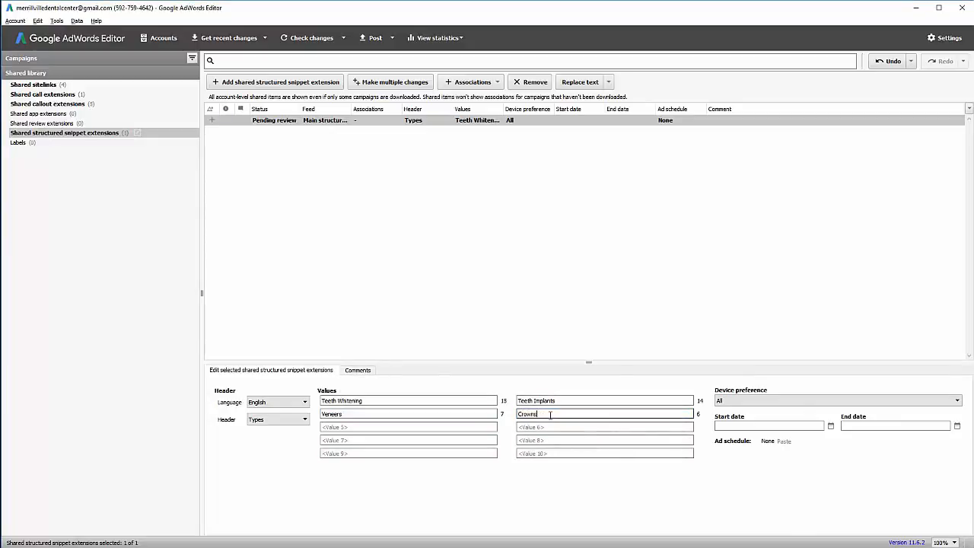
text( & Bridges)
key(Tab)
text(Invisalign)
key(Tab)
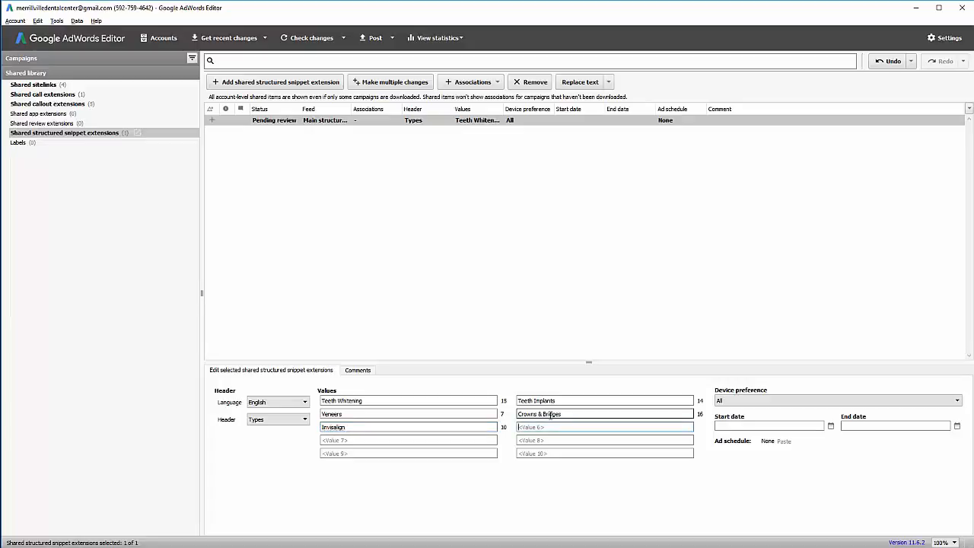
Check the dental services web page, then add Root Canal Therapy and Dental Emergencies.
key(alt+Tab)
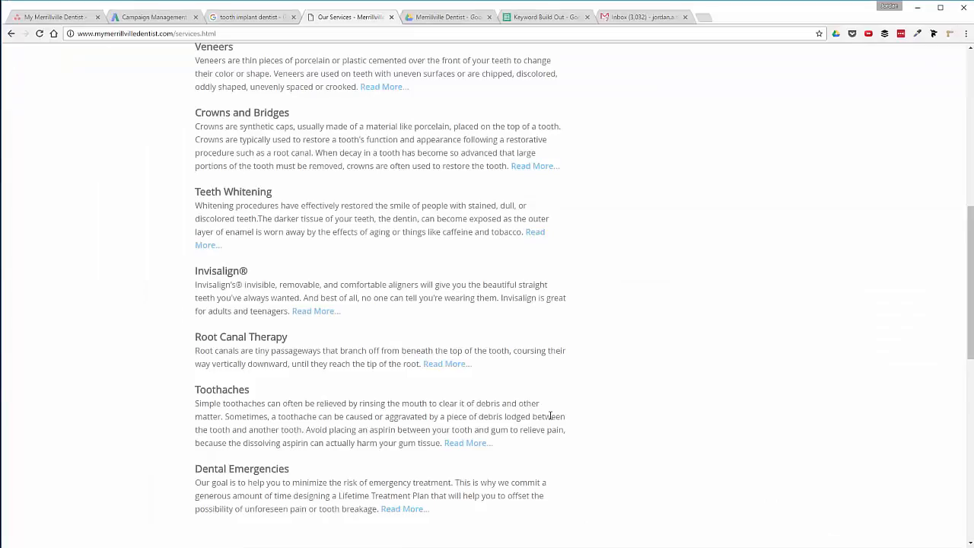
scroll(324, 350, down, 3)
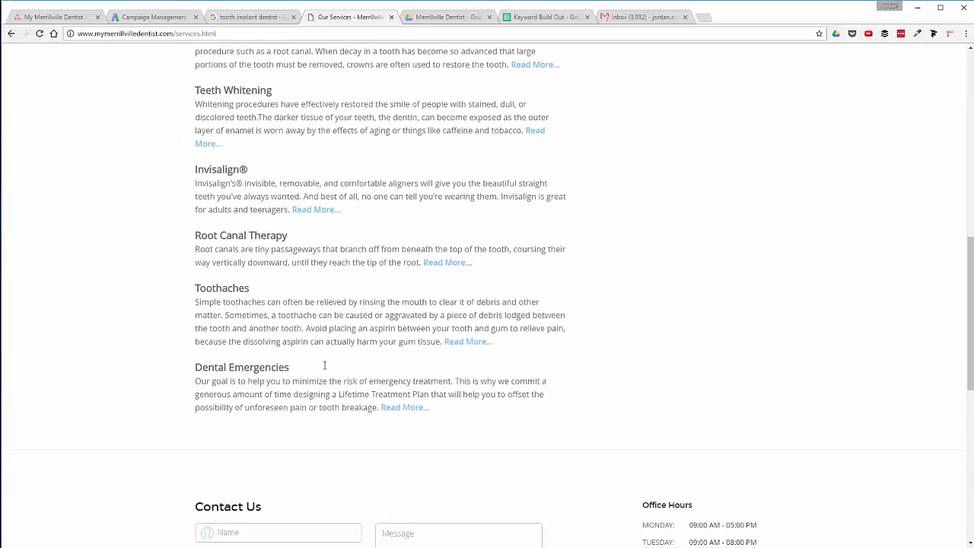
key(alt+Tab)
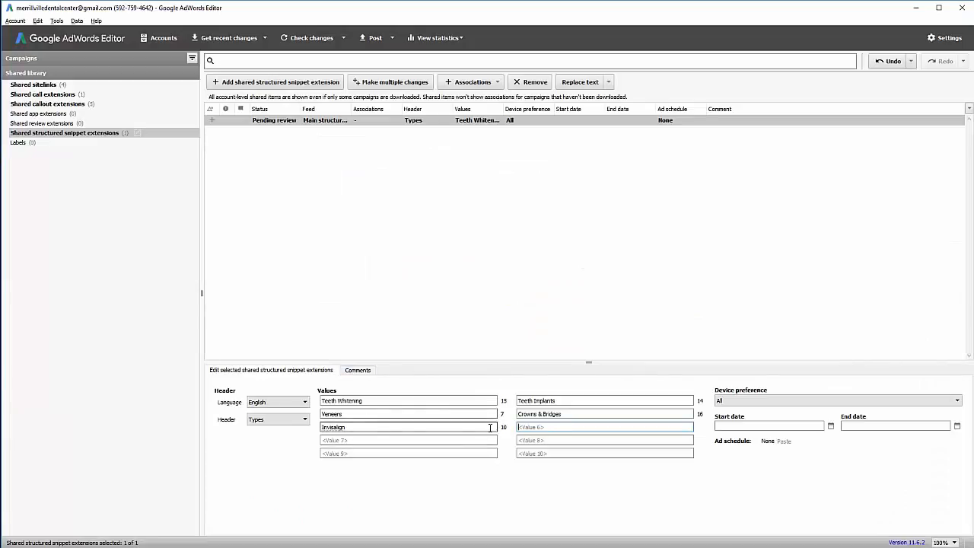
text(Root Canal Therapy)
key(Tab)
text(D)
text(Emergencies)
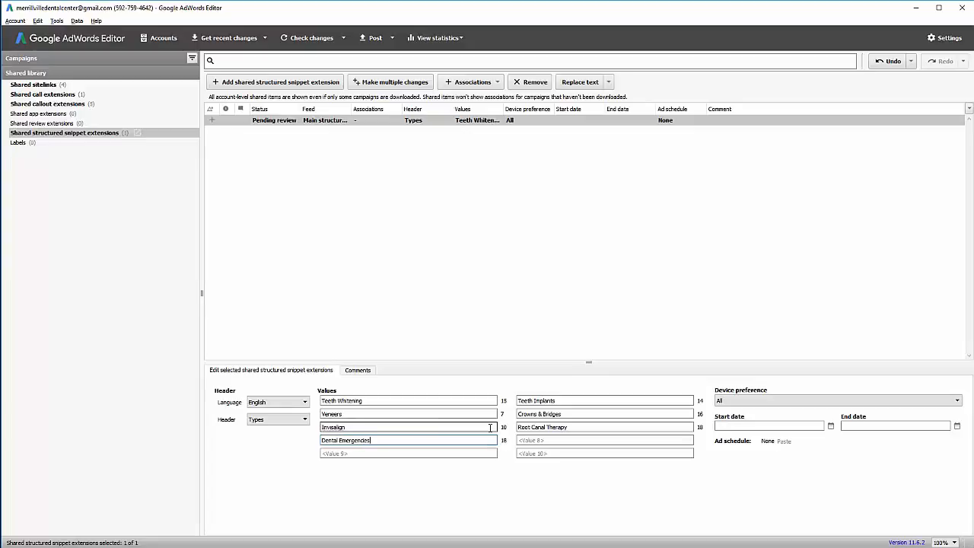
Associate the Types structured snippet with all 9 campaigns.
click(477, 120)
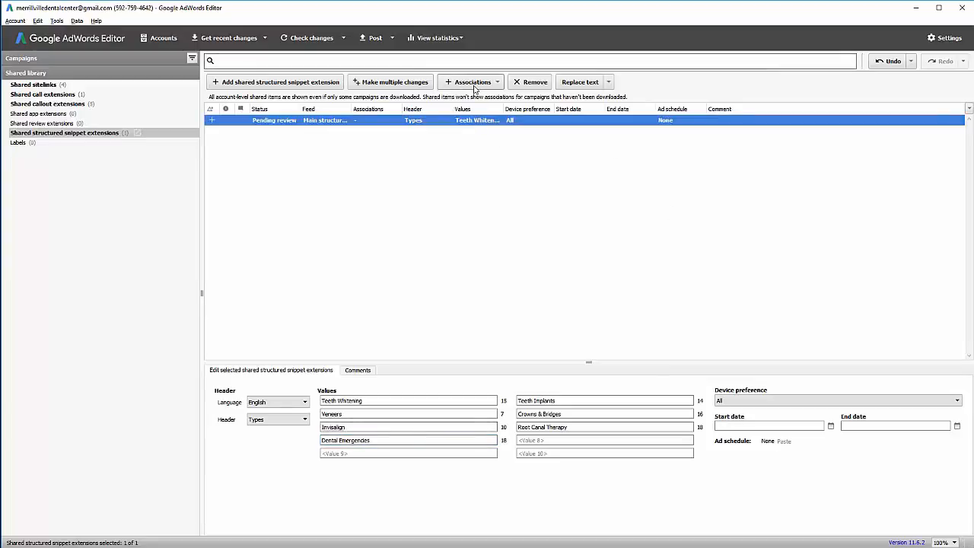
click(471, 81)
click(480, 97)
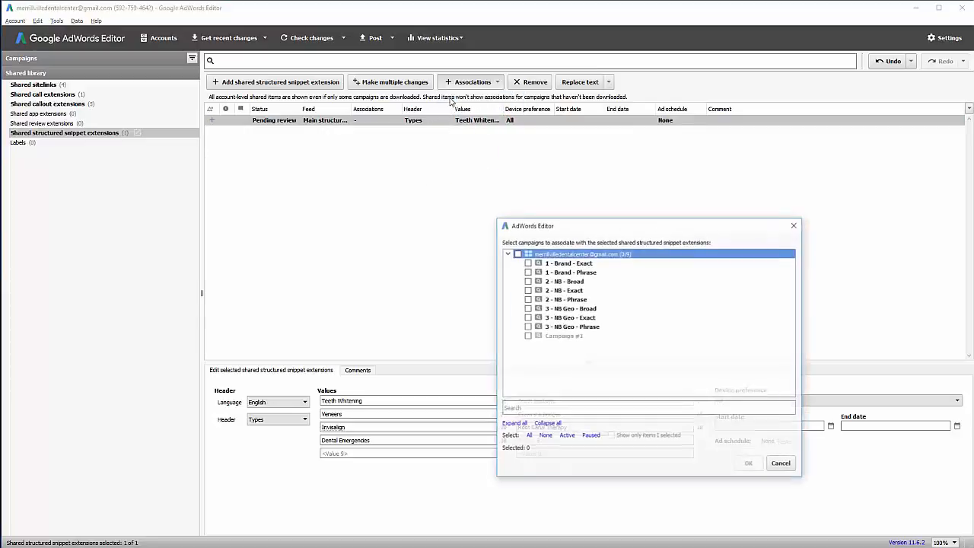
click(518, 253)
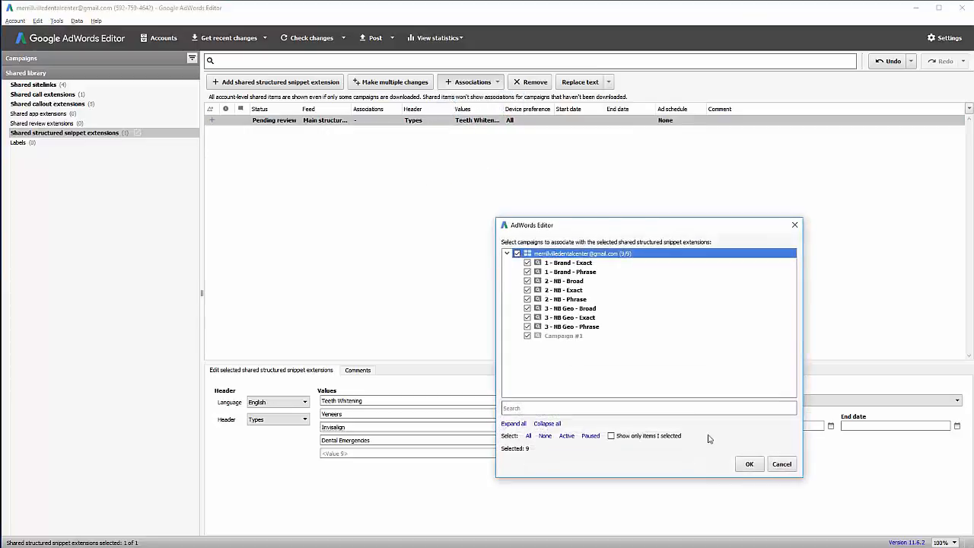
click(747, 464)
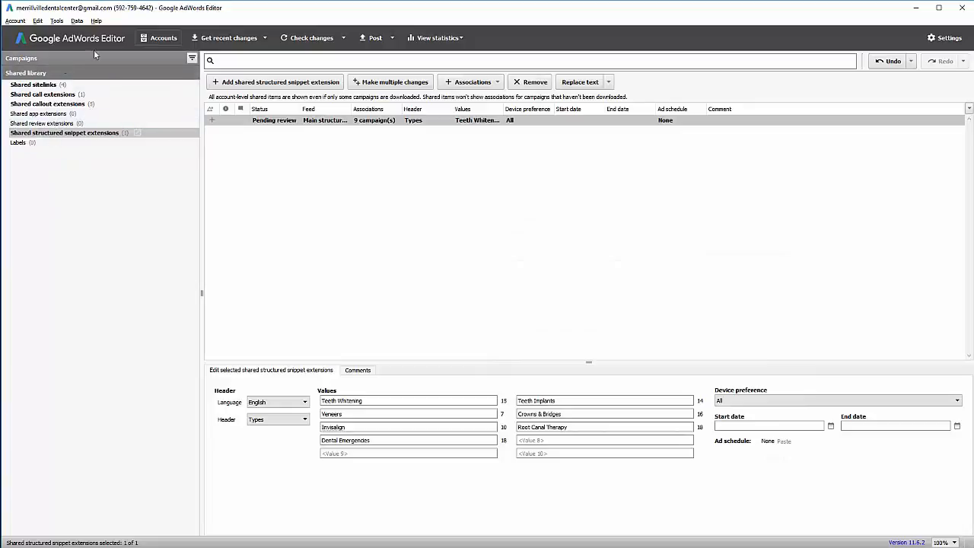
Post all pending sitelink, call, callout and snippet extension changes from the Campaigns view to AdWords.
click(123, 61)
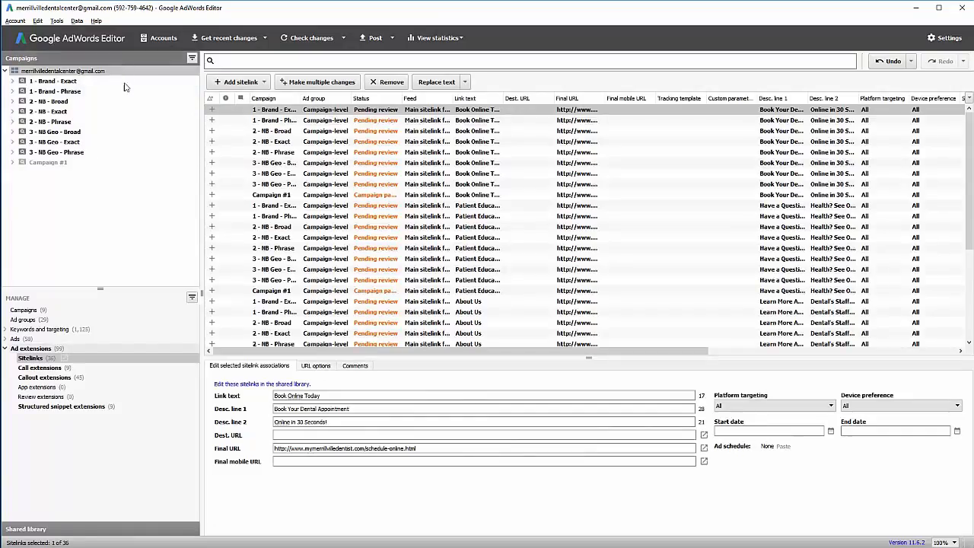
click(373, 37)
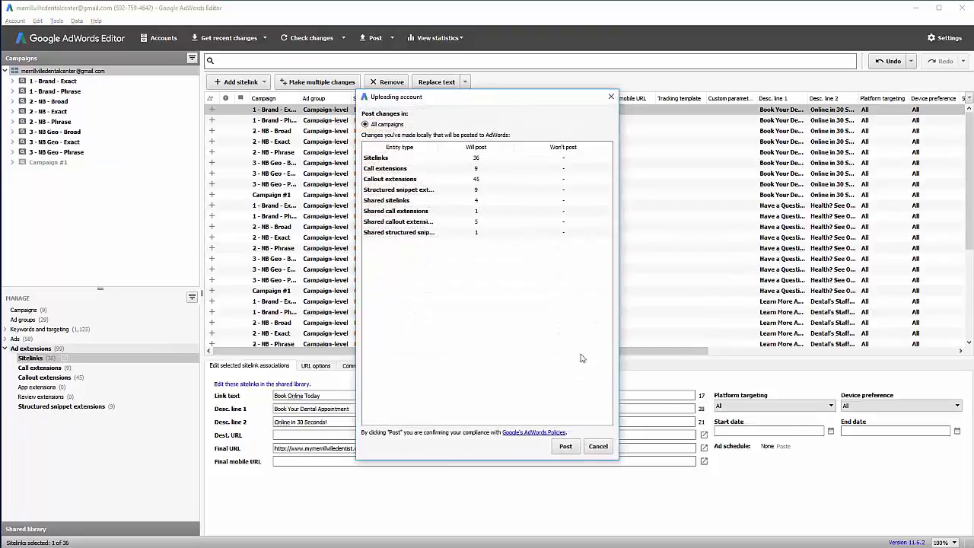
click(566, 446)
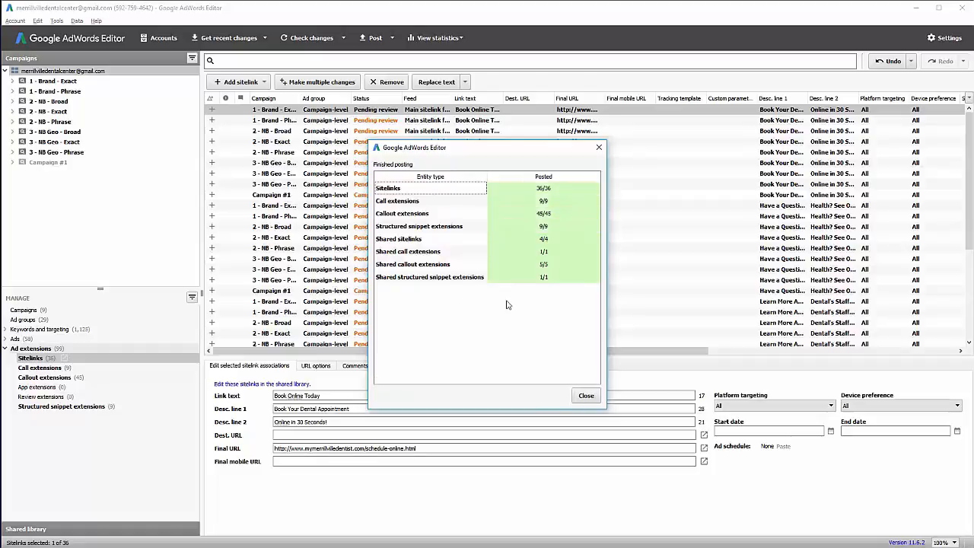
click(586, 397)
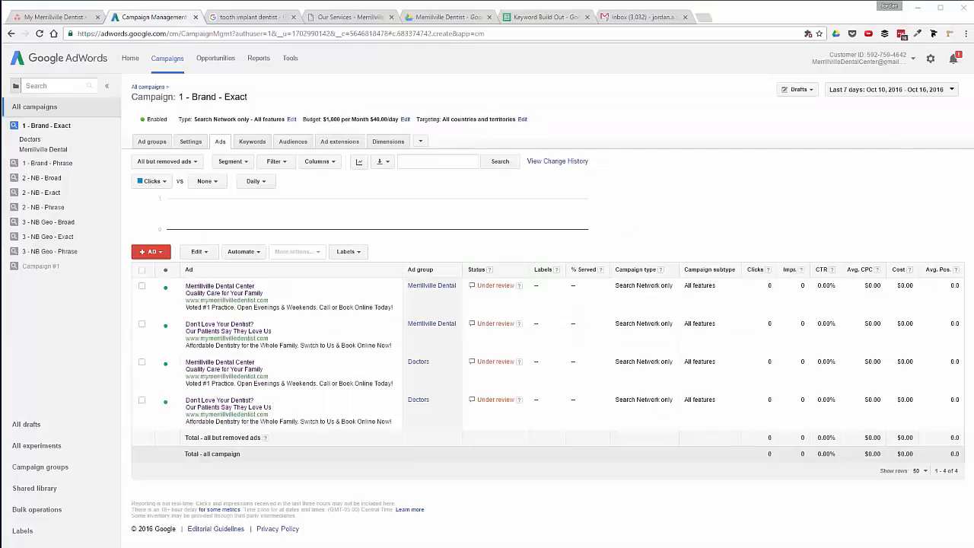